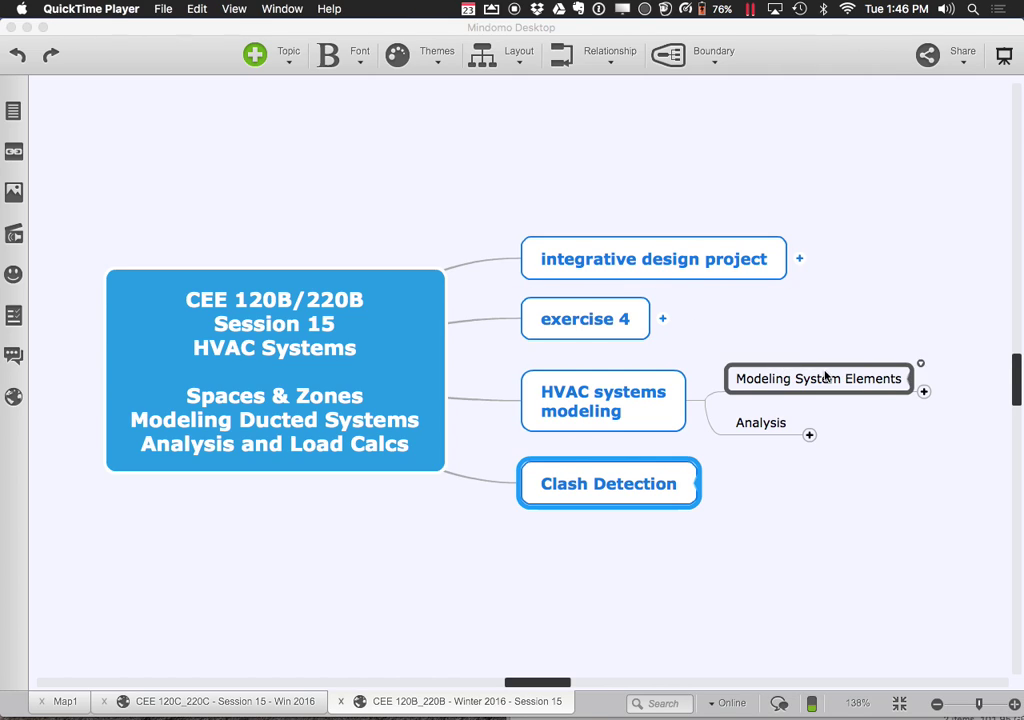
Expand Modeling System Elements and then Air Handlers to reveal Examples, Inputs/Outputs and Types
{"action": "left_click", "coordinate": [924, 393]}
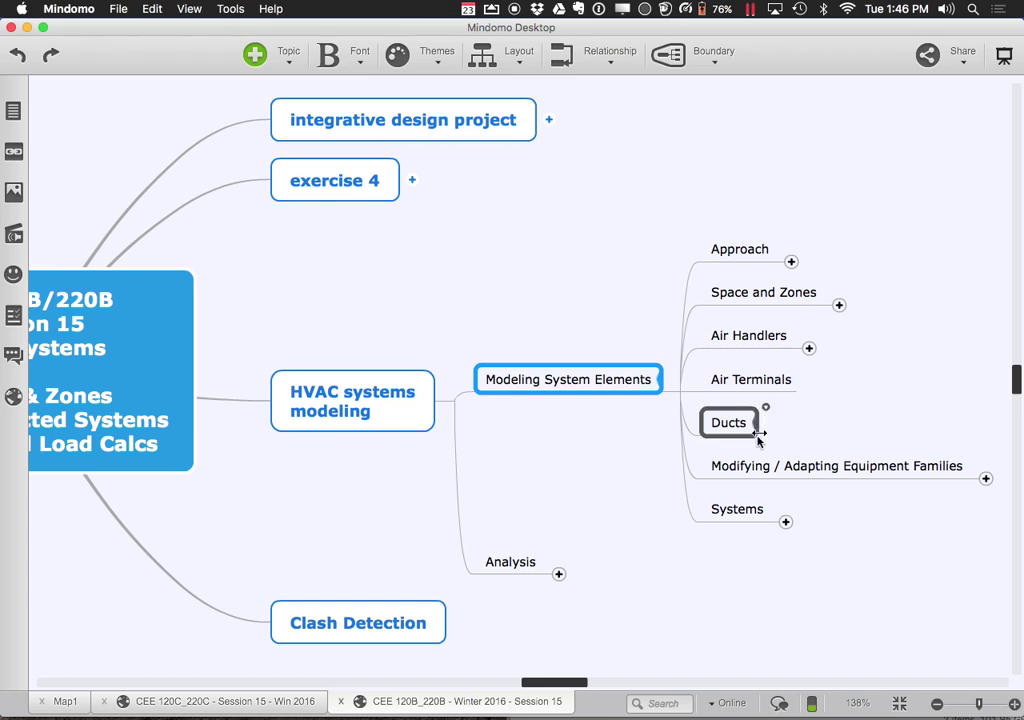
{"action": "scroll", "coordinate": [624, 491], "scroll_direction": "right", "scroll_amount": 5}
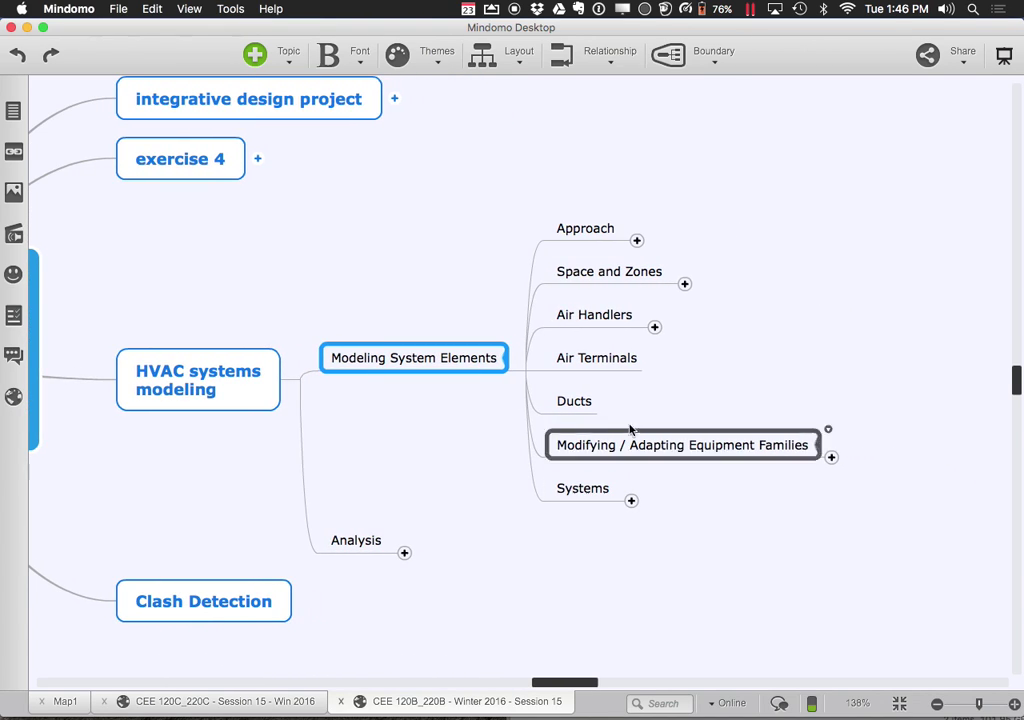
{"action": "left_click", "coordinate": [655, 330]}
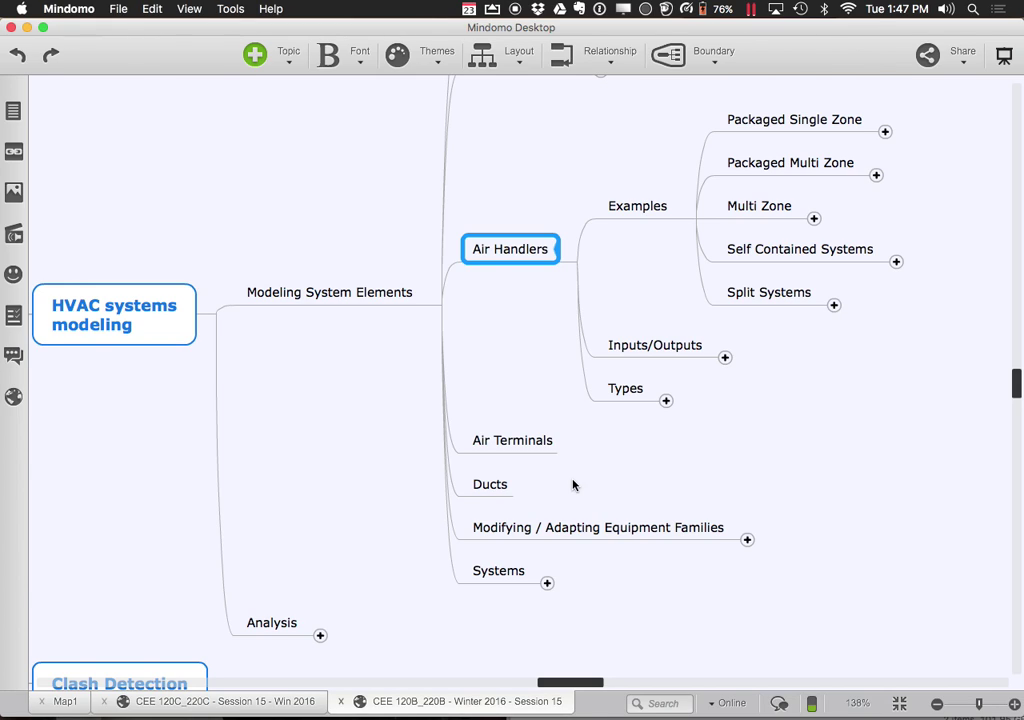
{"action": "mouse_move", "coordinate": [656, 668]}
{"action": "mouse_move", "coordinate": [550, 695]}
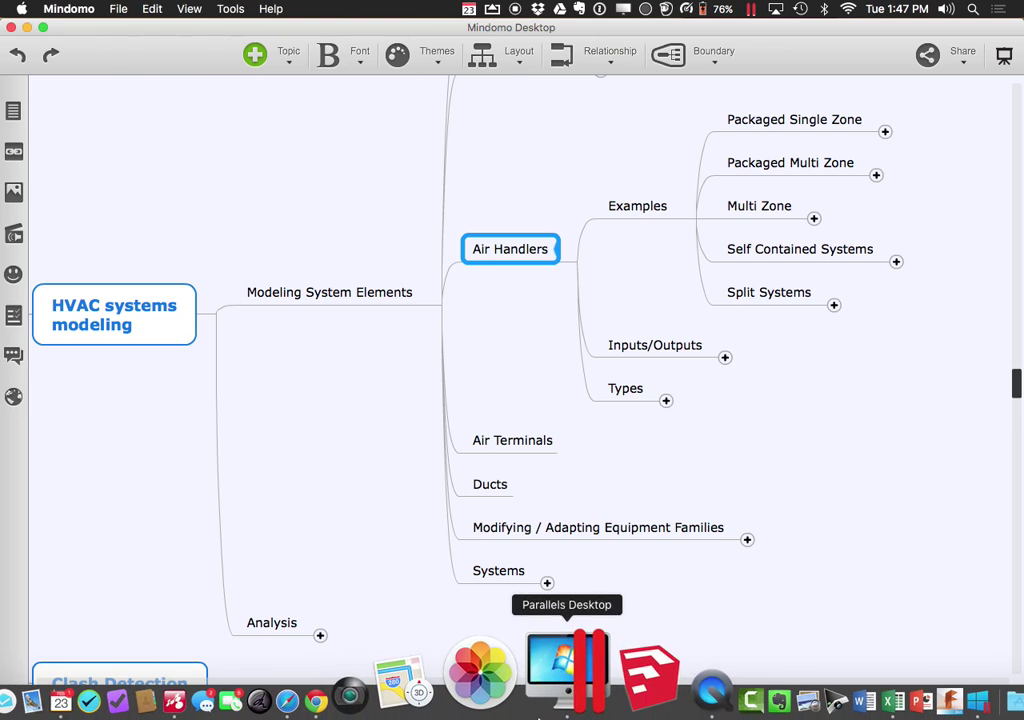
In Revit, browse to Winter 2016 > Session 13 > HVAC System Examples 1 thru 2 - Duct Placement
{"action": "left_click", "coordinate": [550, 692]}
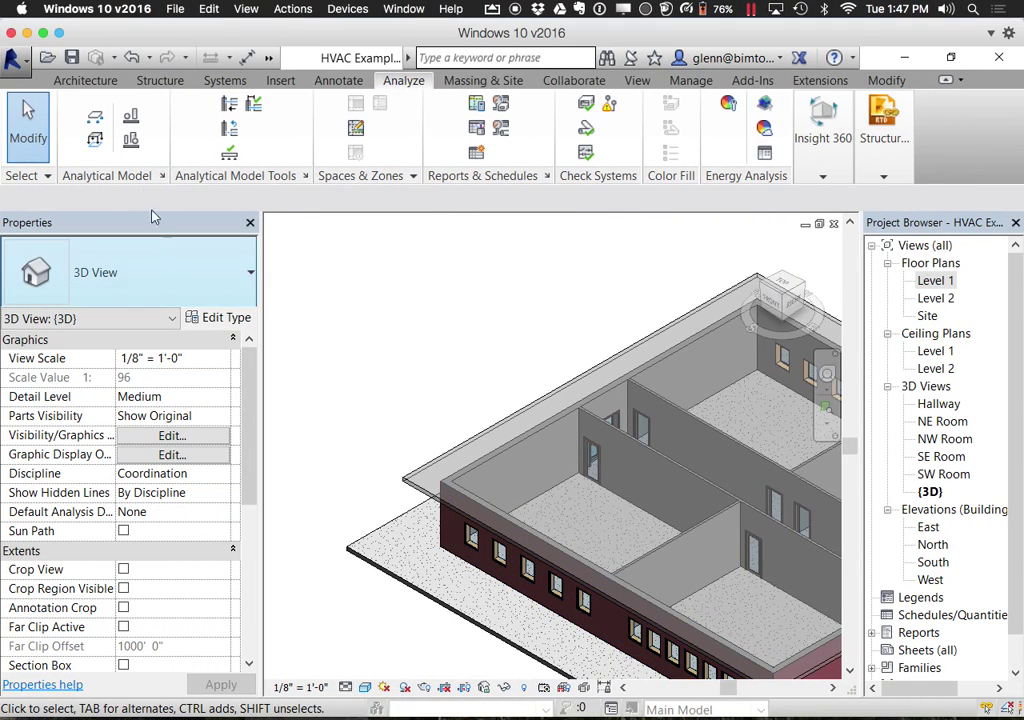
{"action": "left_click", "coordinate": [47, 58]}
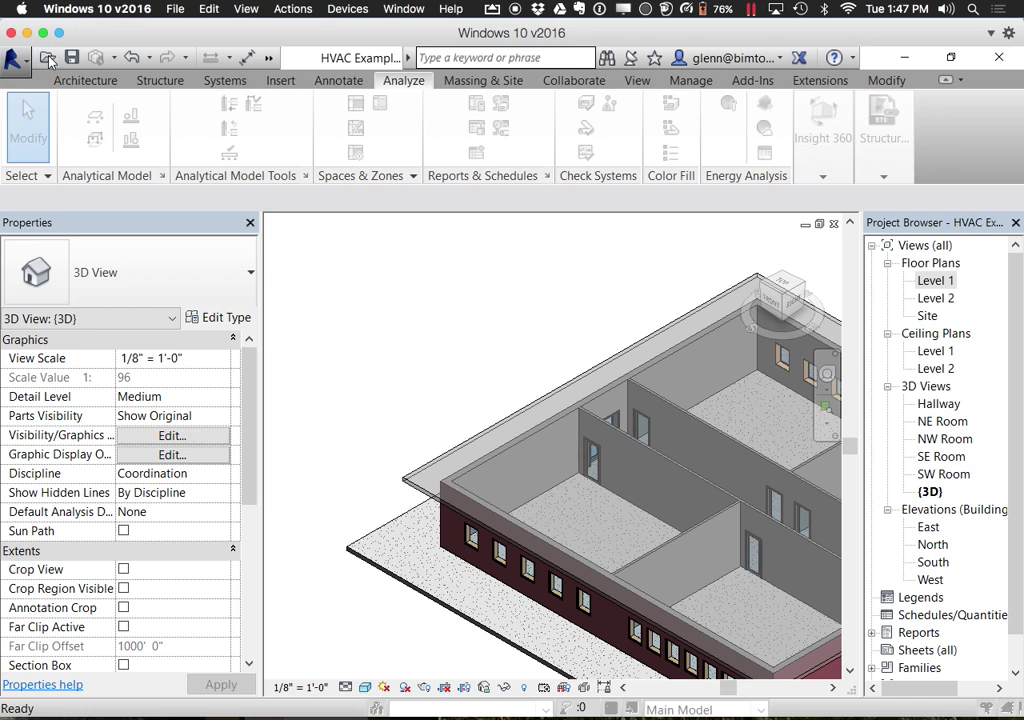
{"action": "left_click", "coordinate": [279, 201]}
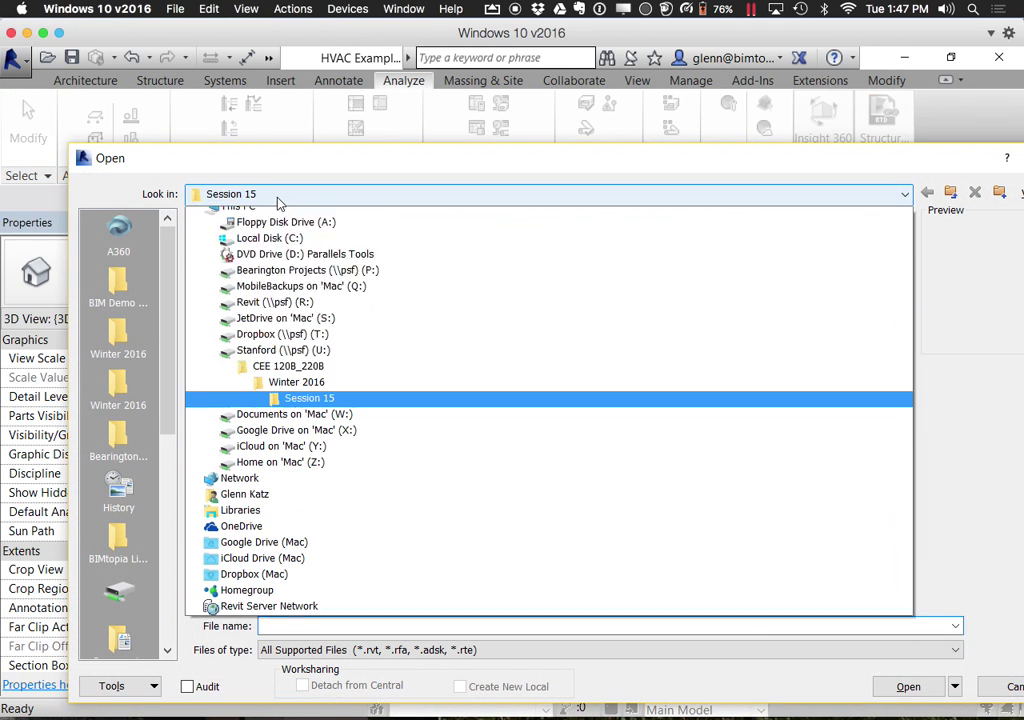
{"action": "left_click", "coordinate": [295, 402]}
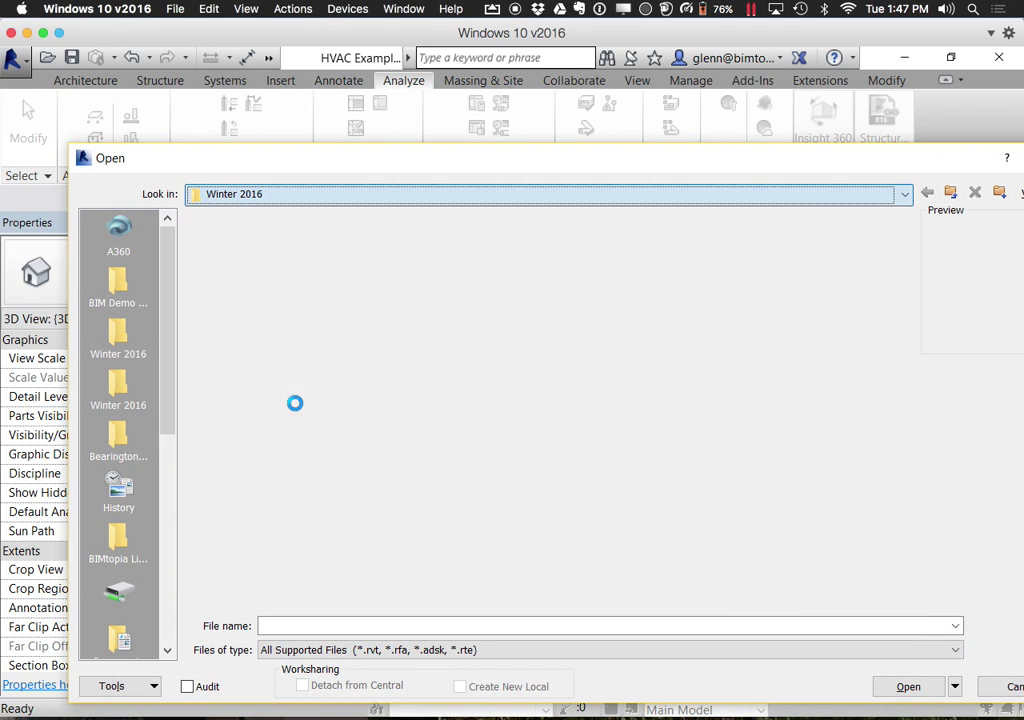
{"action": "double_click", "coordinate": [292, 505]}
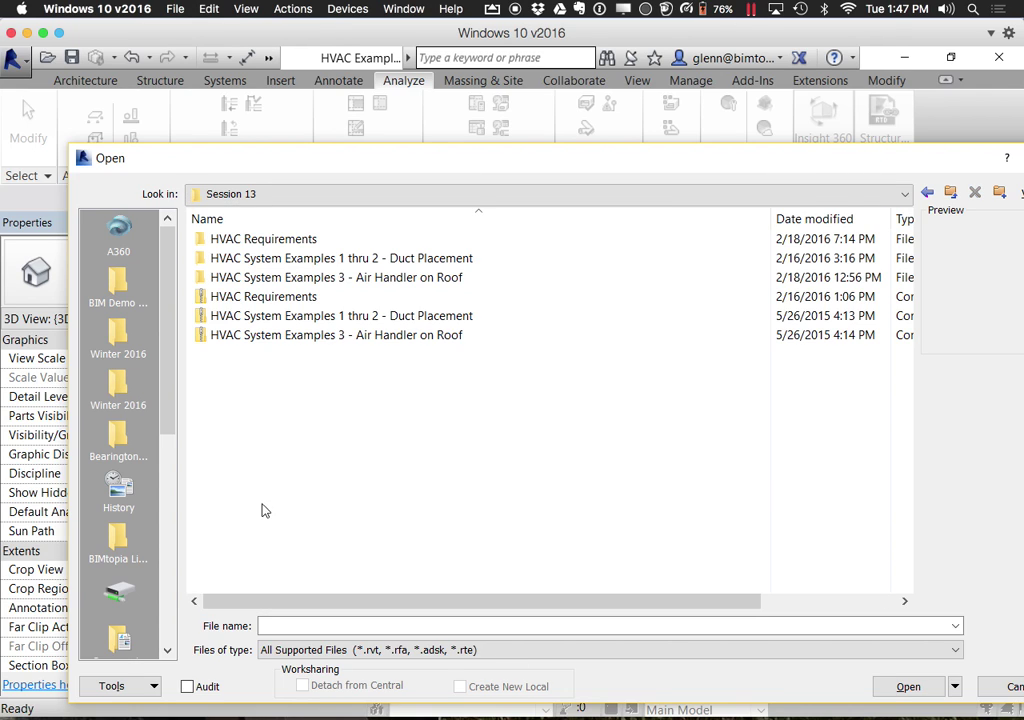
{"action": "left_click", "coordinate": [391, 252]}
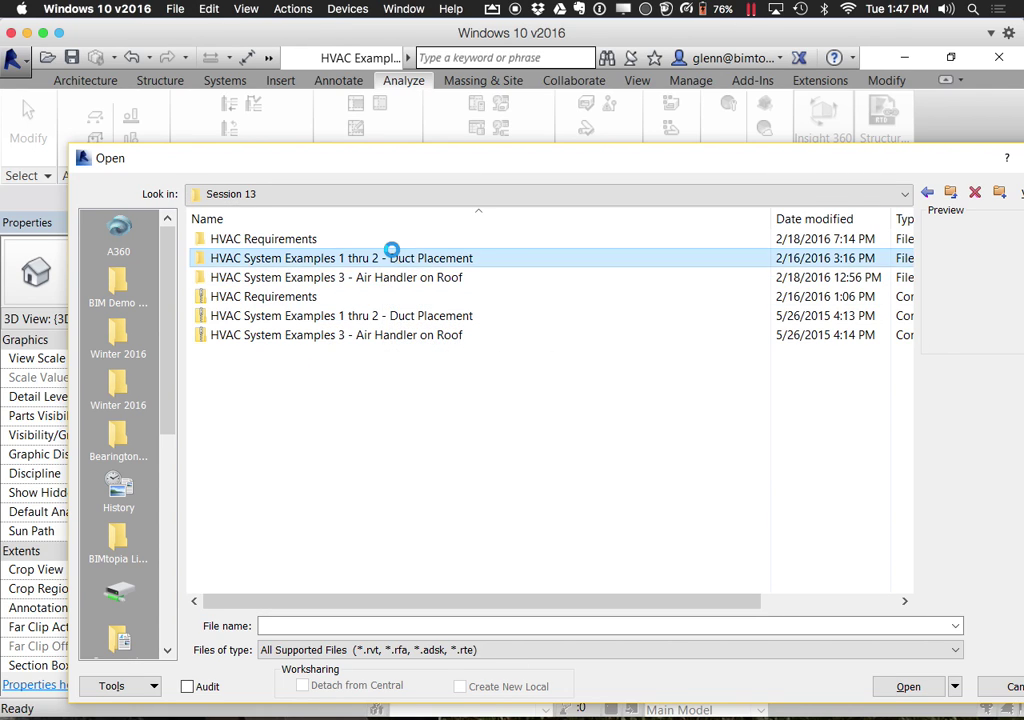
{"action": "double_click", "coordinate": [391, 252]}
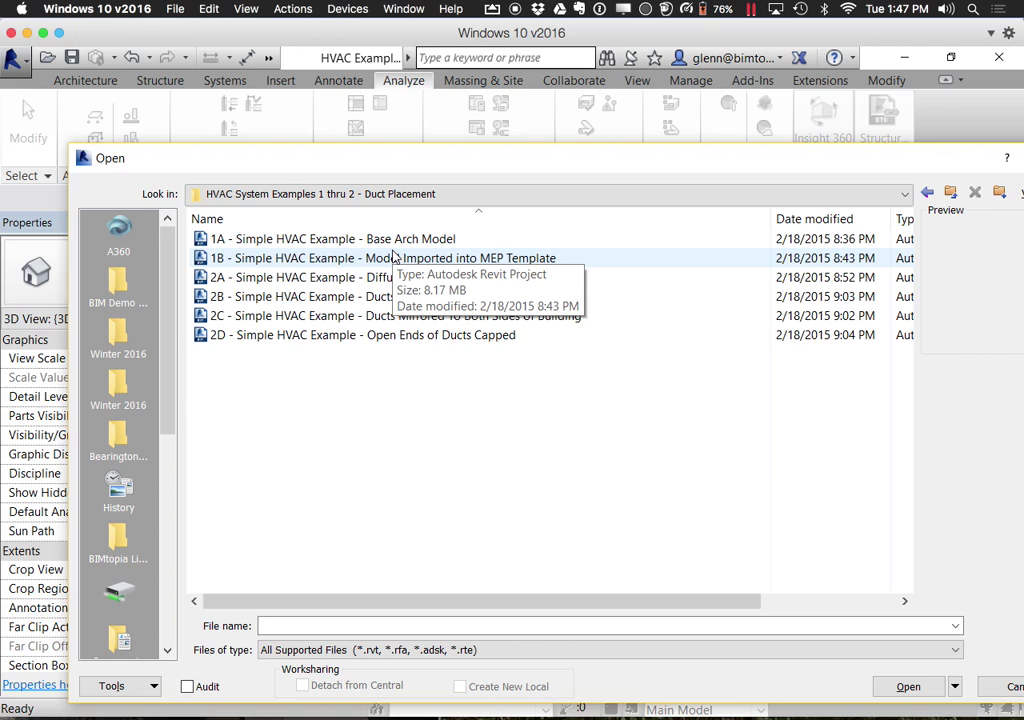
Check the Air Handler on Roof folder, return to Duct Placement, and open the 2A diffusers-in-ceiling project
{"action": "left_click", "coordinate": [375, 196]}
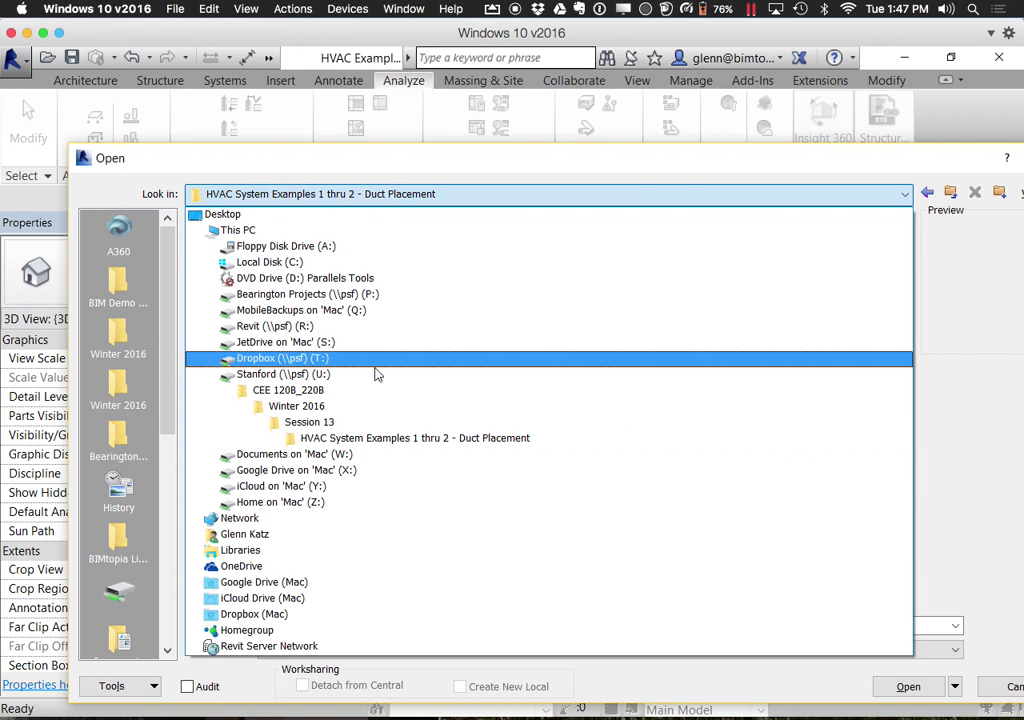
{"action": "left_click", "coordinate": [352, 430]}
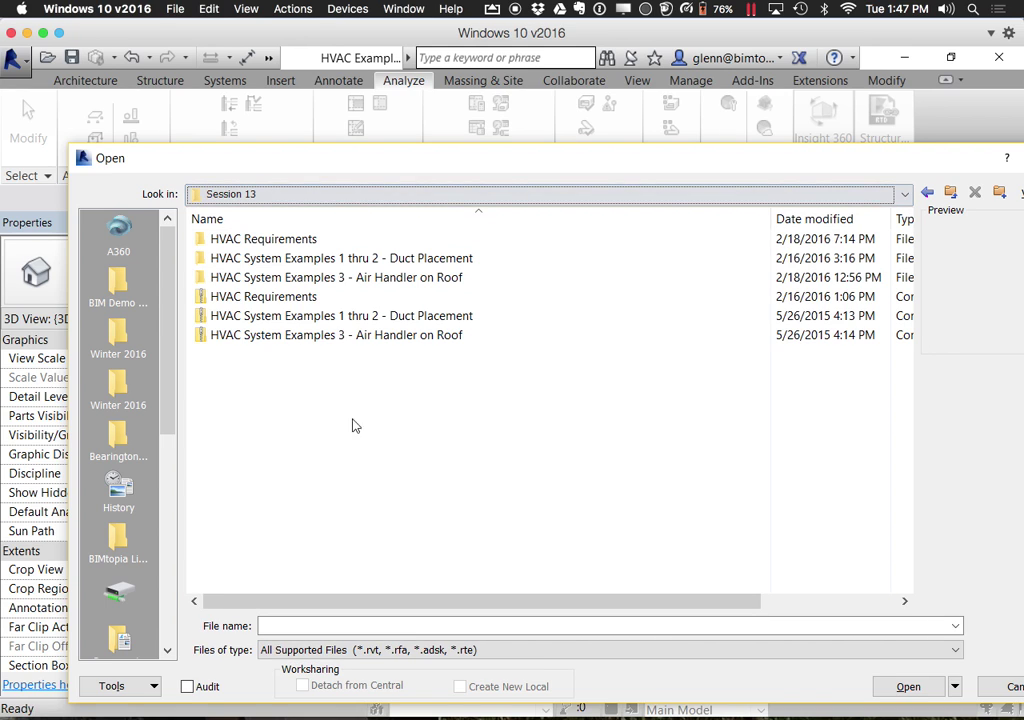
{"action": "double_click", "coordinate": [345, 277]}
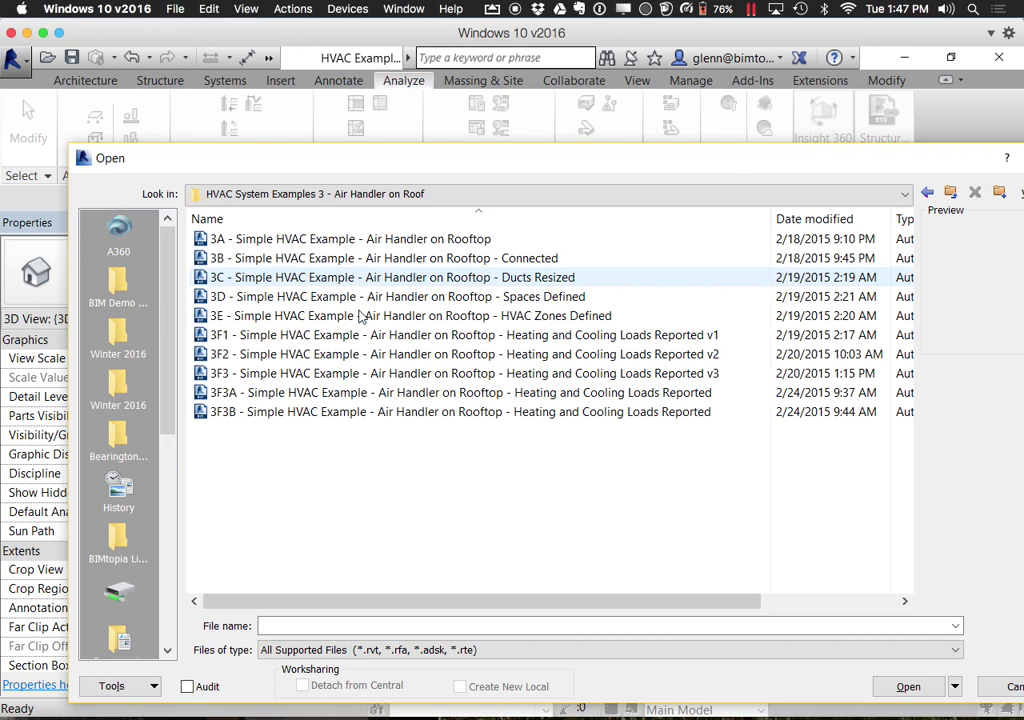
{"action": "left_click", "coordinate": [330, 199]}
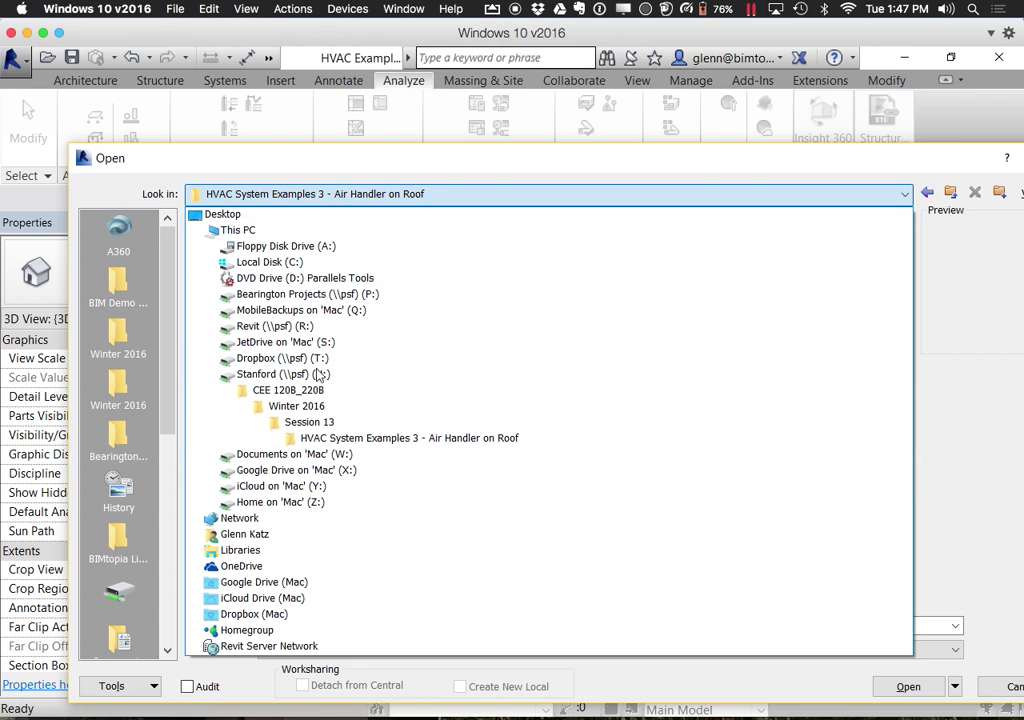
{"action": "left_click", "coordinate": [312, 422]}
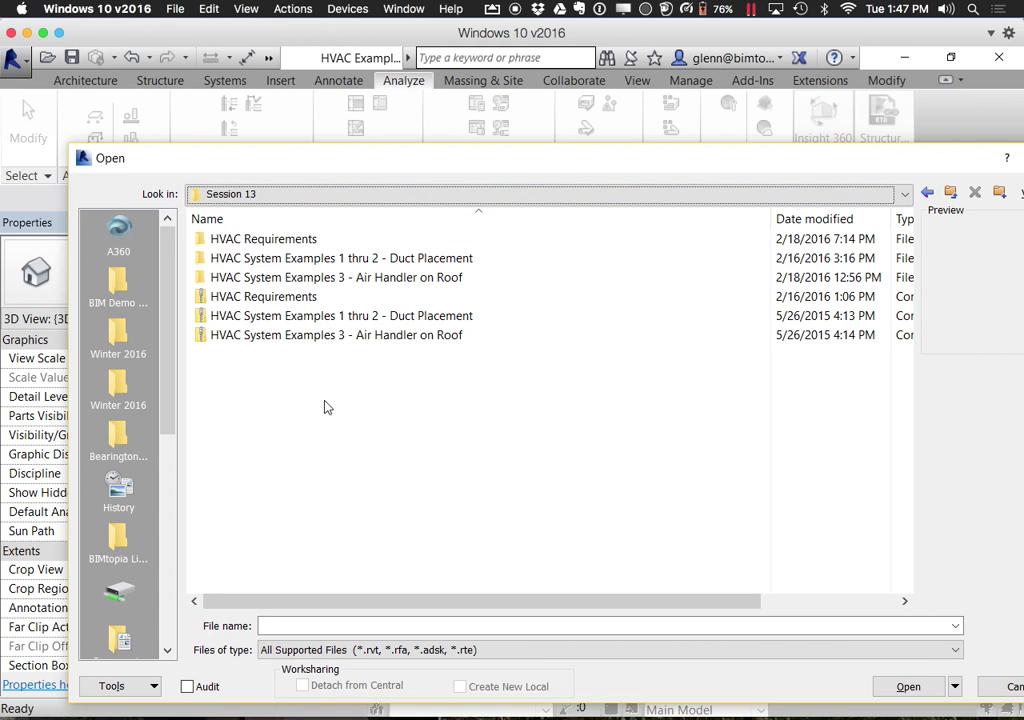
{"action": "double_click", "coordinate": [315, 259]}
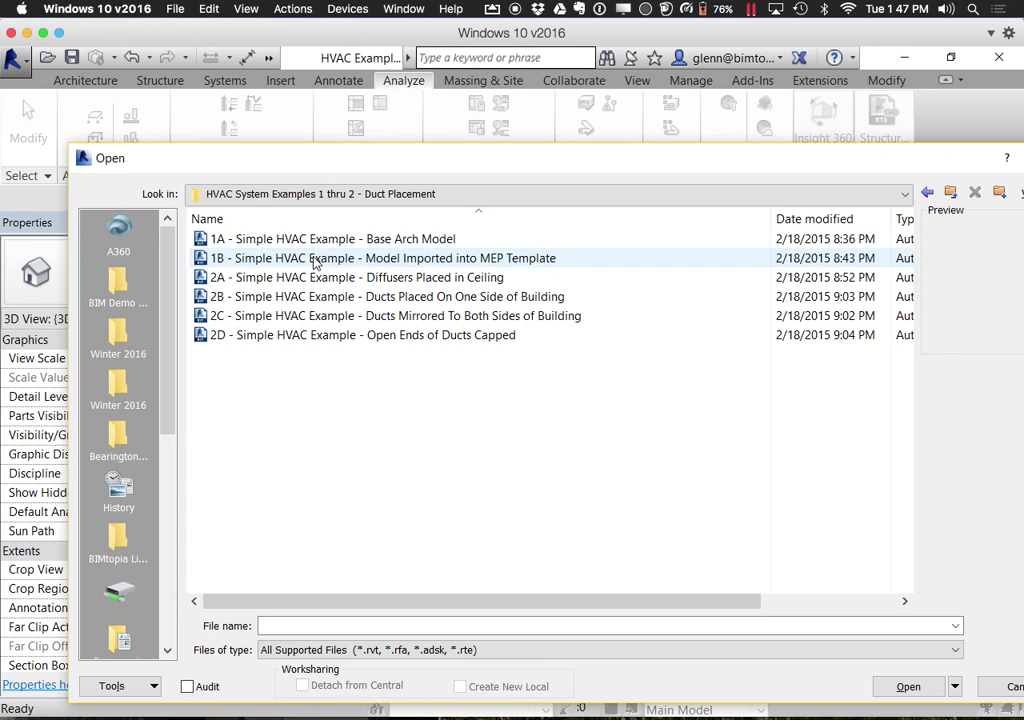
{"action": "double_click", "coordinate": [432, 284]}
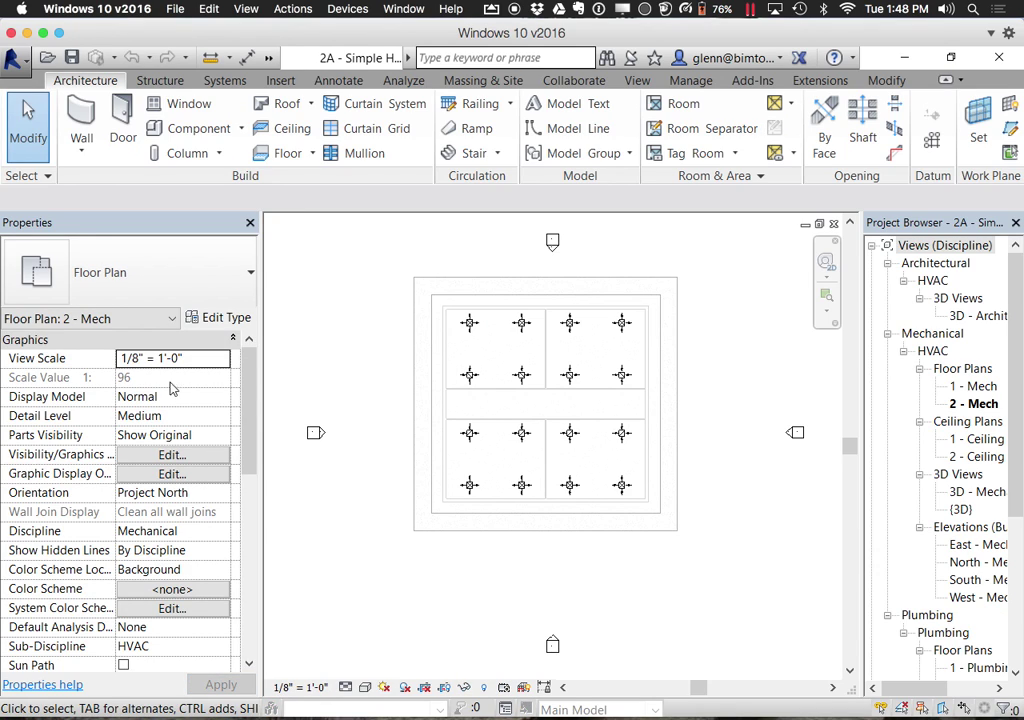
Narrow the Properties and Project Browser panels and zoom into the 2 - Mech plan's sixteen diffusers
{"action": "left_click_drag", "start_coordinate": [262, 352], "coordinate": [190, 357]}
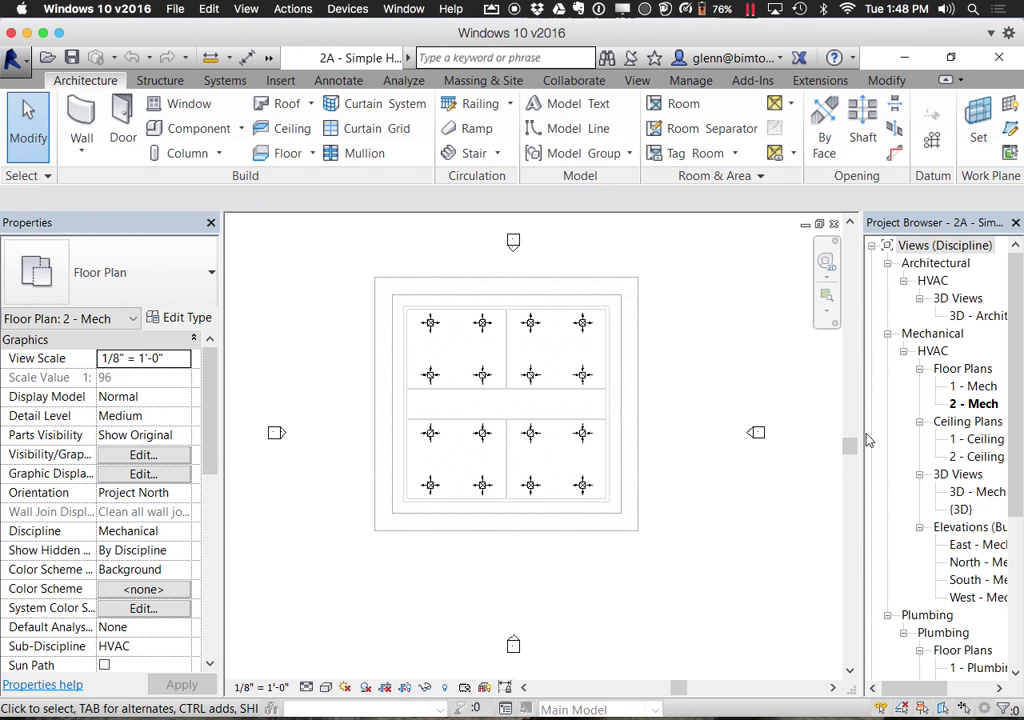
{"action": "left_click_drag", "start_coordinate": [861, 427], "coordinate": [944, 423]}
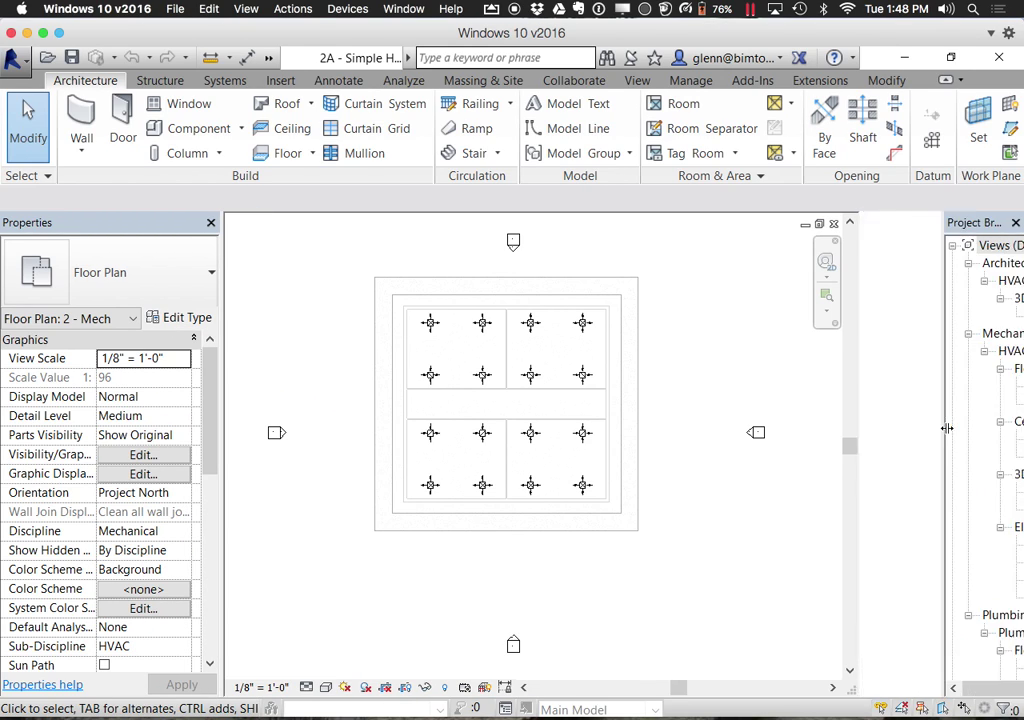
{"action": "left_click", "coordinate": [907, 298]}
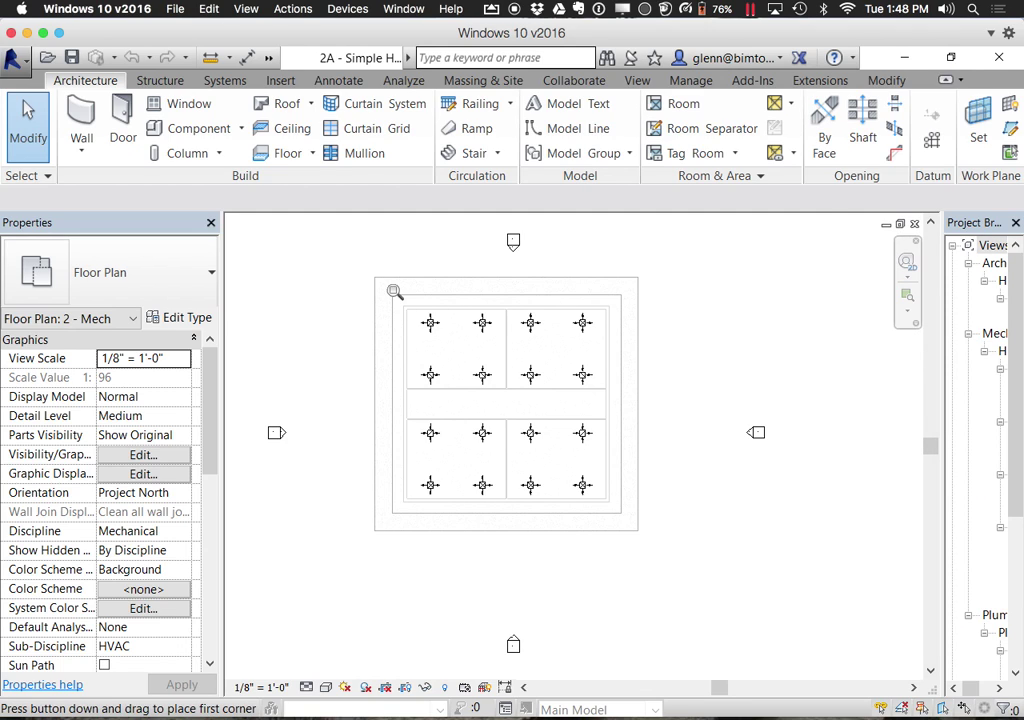
{"action": "left_click_drag", "start_coordinate": [402, 316], "coordinate": [638, 530]}
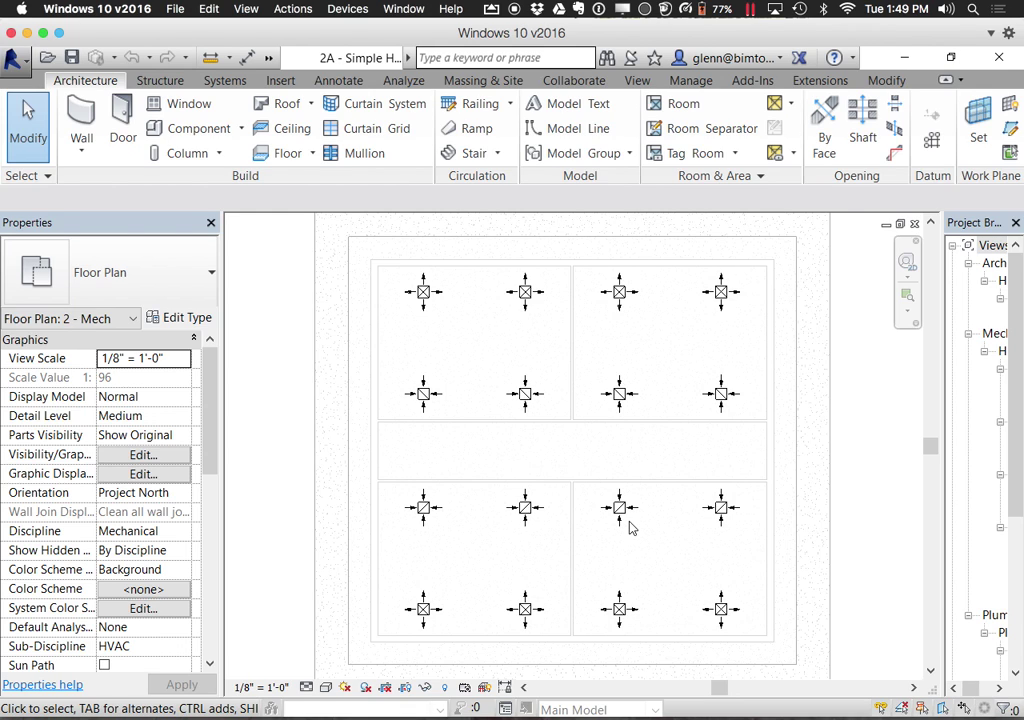
{"action": "mouse_move", "coordinate": [940, 700]}
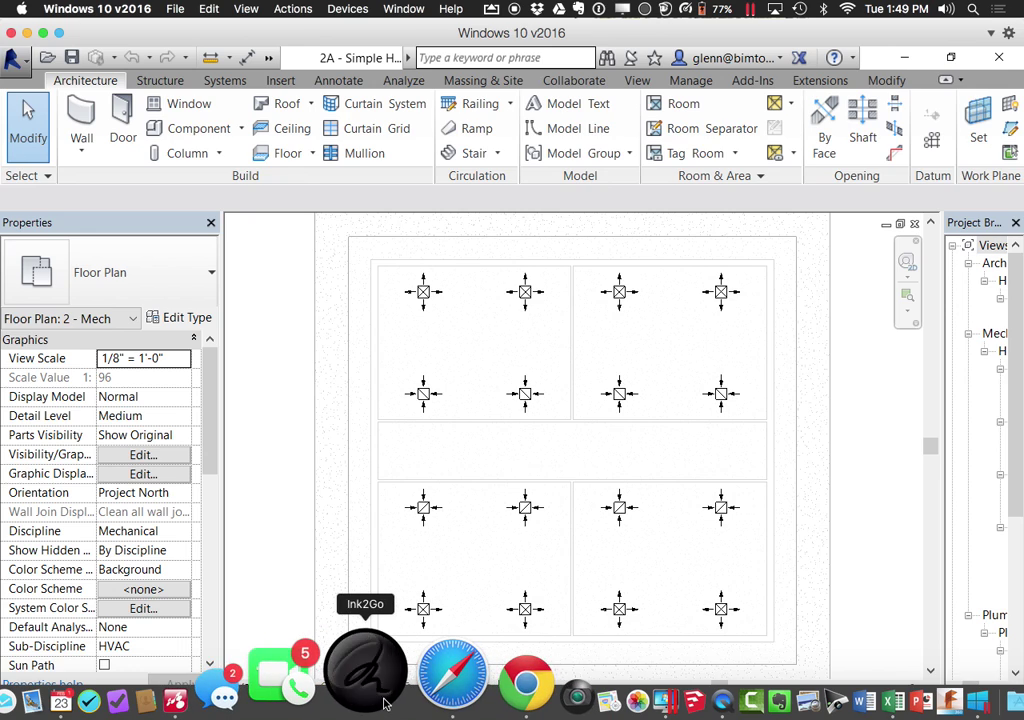
In Ink2Go, sketch a black corridor duct with a blue arrow entering and a red arrow leaving
{"action": "left_click", "coordinate": [385, 703]}
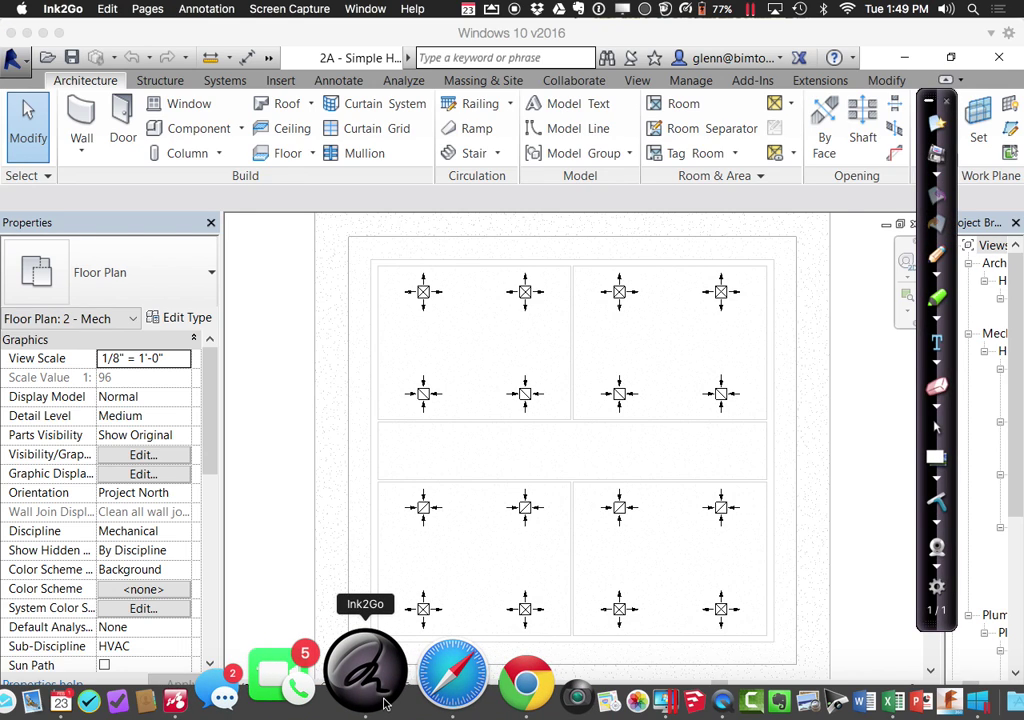
{"action": "left_click", "coordinate": [939, 279]}
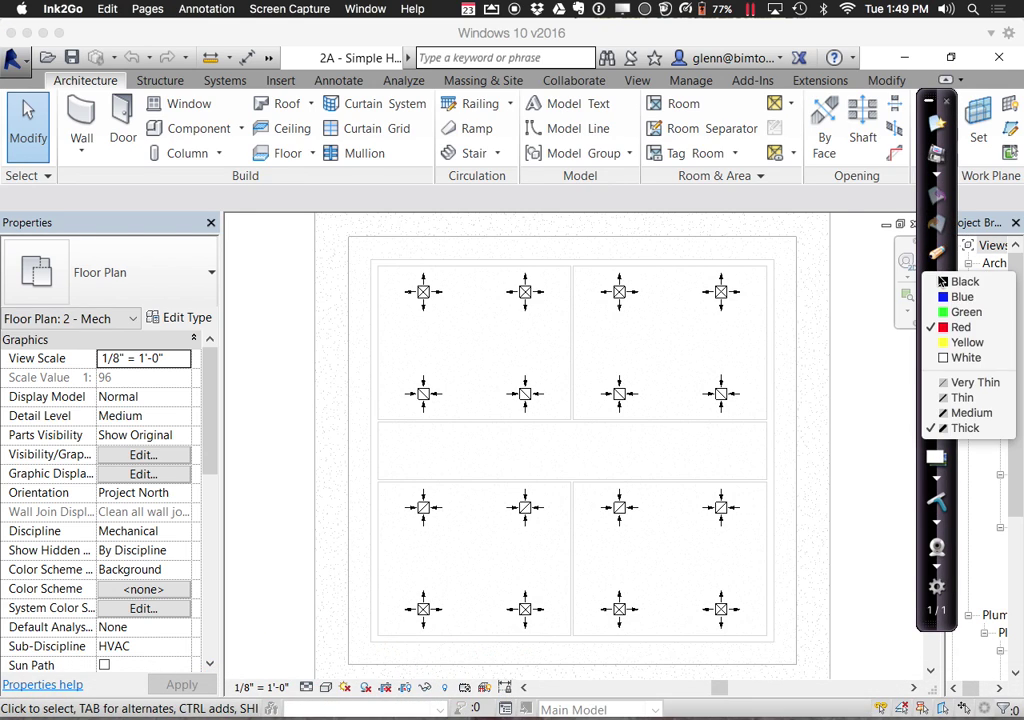
{"action": "left_click", "coordinate": [955, 282]}
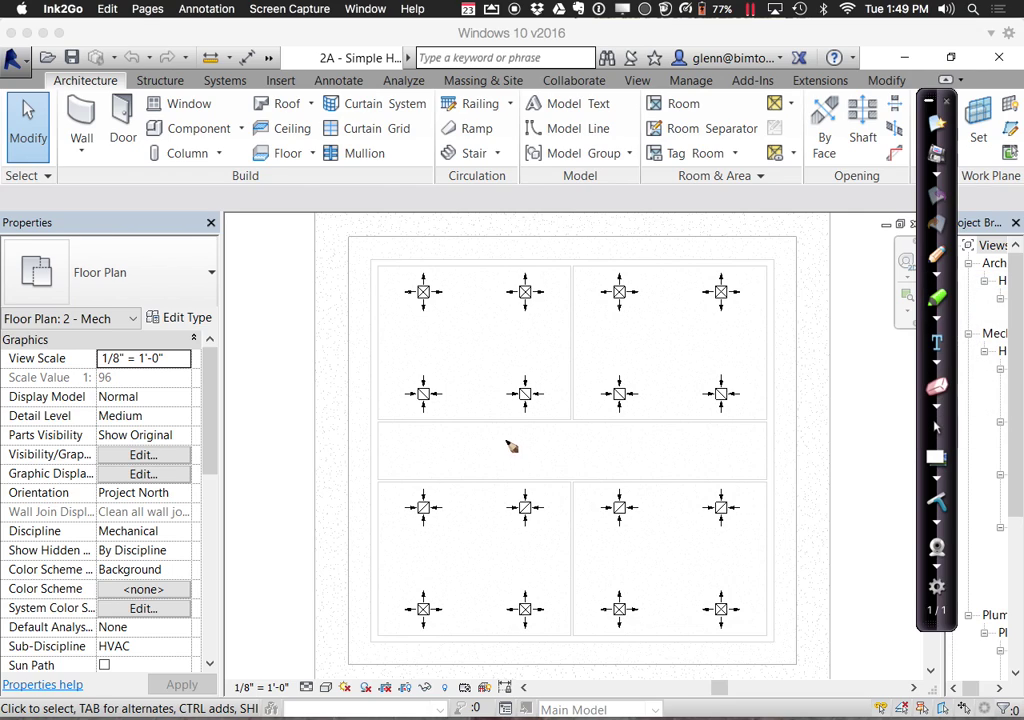
{"action": "mouse_move", "coordinate": [506, 438]}
{"action": "left_mouse_down"}
{"action": "mouse_move", "coordinate": [510, 466]}
{"action": "mouse_move", "coordinate": [637, 477]}
{"action": "mouse_move", "coordinate": [632, 446]}
{"action": "mouse_move", "coordinate": [502, 441]}
{"action": "left_mouse_up"}
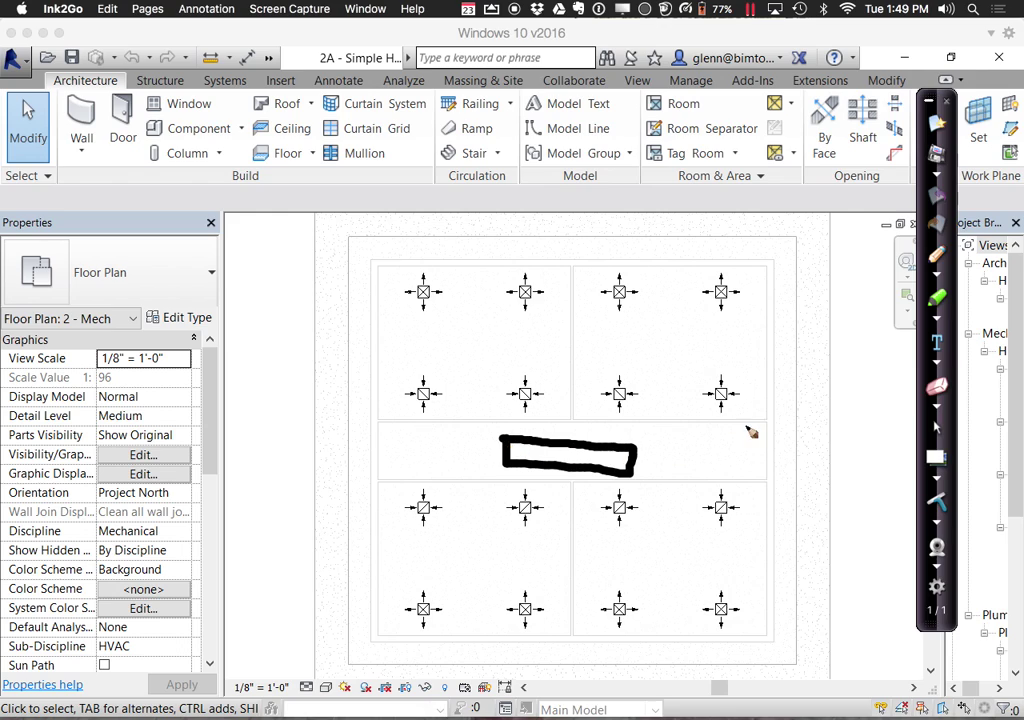
{"action": "left_click", "coordinate": [938, 272]}
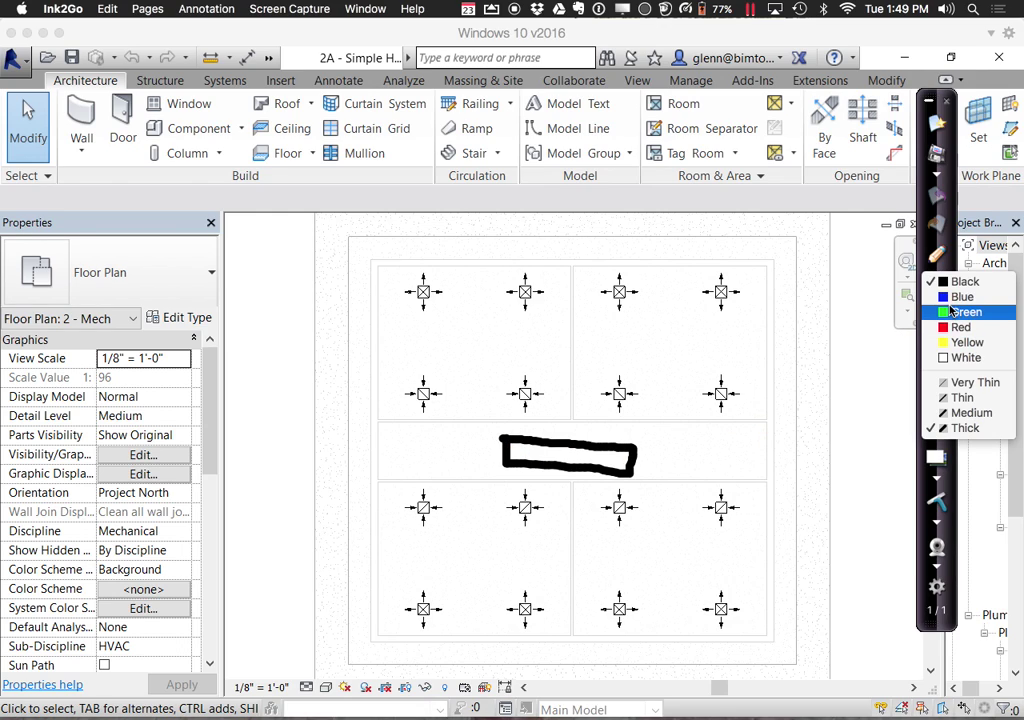
{"action": "left_click", "coordinate": [955, 297]}
{"action": "mouse_move", "coordinate": [442, 456]}
{"action": "left_mouse_down"}
{"action": "mouse_move", "coordinate": [498, 452]}
{"action": "mouse_move", "coordinate": [482, 440]}
{"action": "mouse_move", "coordinate": [486, 466]}
{"action": "left_mouse_up"}
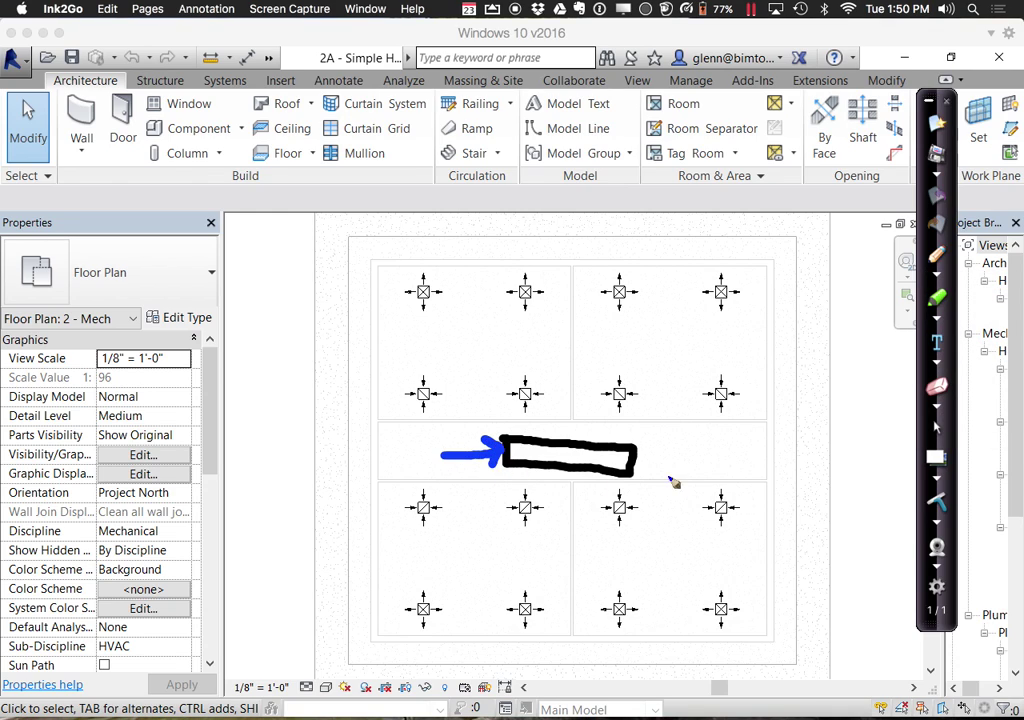
{"action": "left_click", "coordinate": [938, 277]}
{"action": "left_click", "coordinate": [950, 327]}
{"action": "mouse_move", "coordinate": [632, 466]}
{"action": "left_mouse_down"}
{"action": "mouse_move", "coordinate": [712, 458]}
{"action": "mouse_move", "coordinate": [697, 483]}
{"action": "left_mouse_up"}
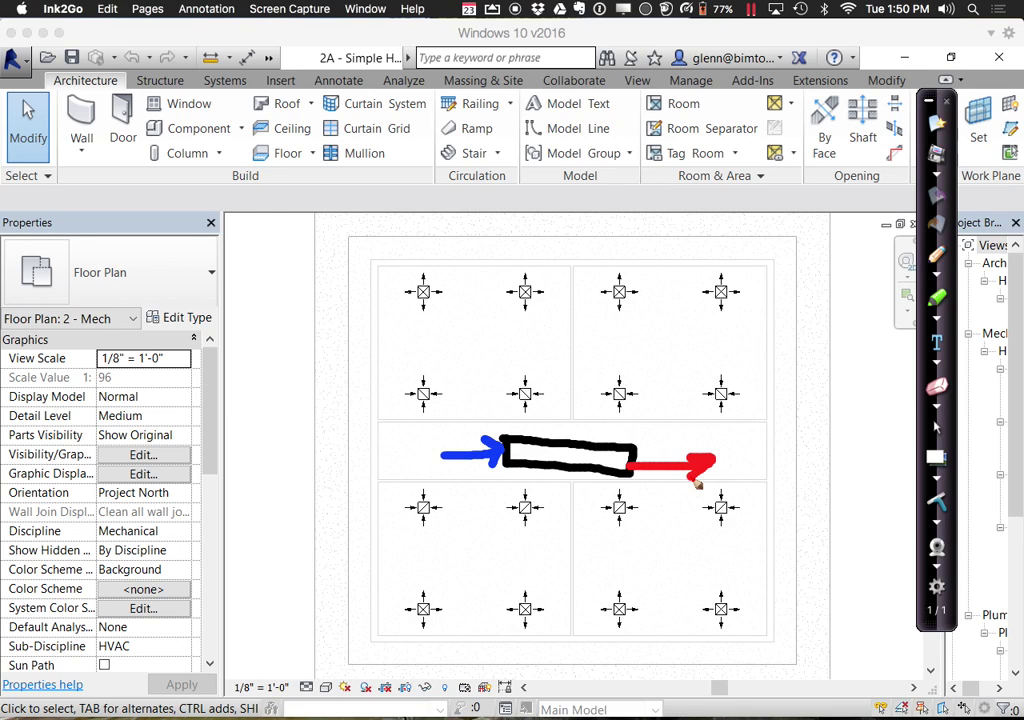
Add a blue branch along the second diffuser row, link the left supply line, and begin a red return line
{"action": "left_click", "coordinate": [938, 279]}
{"action": "left_click", "coordinate": [960, 295]}
{"action": "mouse_move", "coordinate": [730, 362]}
{"action": "left_mouse_down"}
{"action": "mouse_move", "coordinate": [506, 346]}
{"action": "mouse_move", "coordinate": [398, 352]}
{"action": "mouse_move", "coordinate": [394, 547]}
{"action": "mouse_move", "coordinate": [561, 552]}
{"action": "mouse_move", "coordinate": [720, 535]}
{"action": "left_mouse_up"}
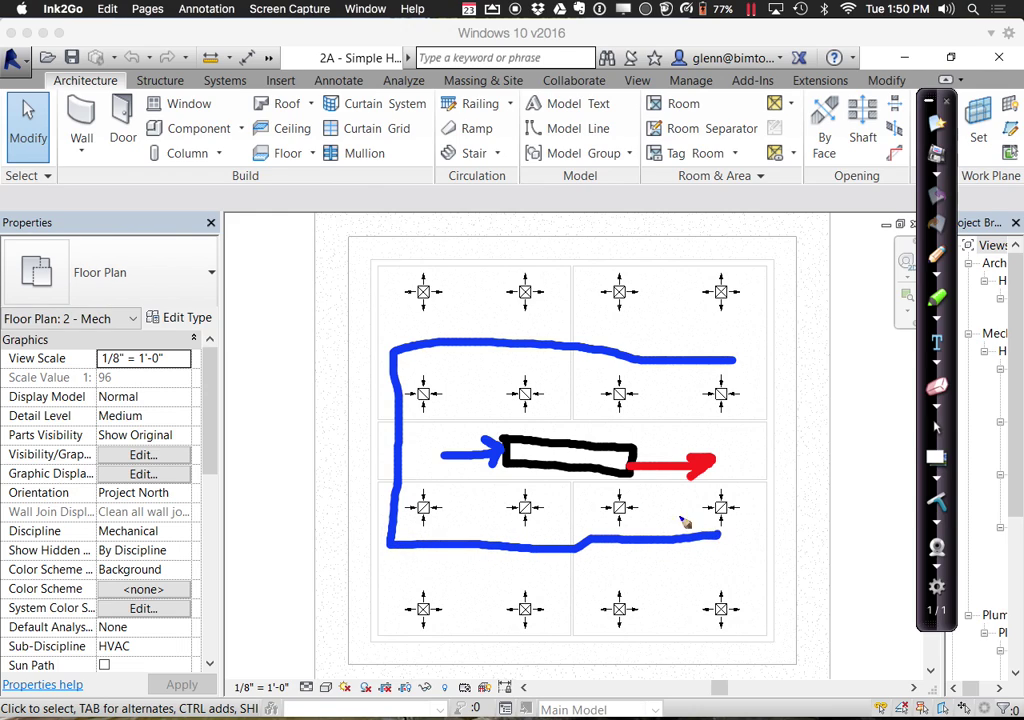
{"action": "left_click_drag", "start_coordinate": [400, 455], "coordinate": [460, 458]}
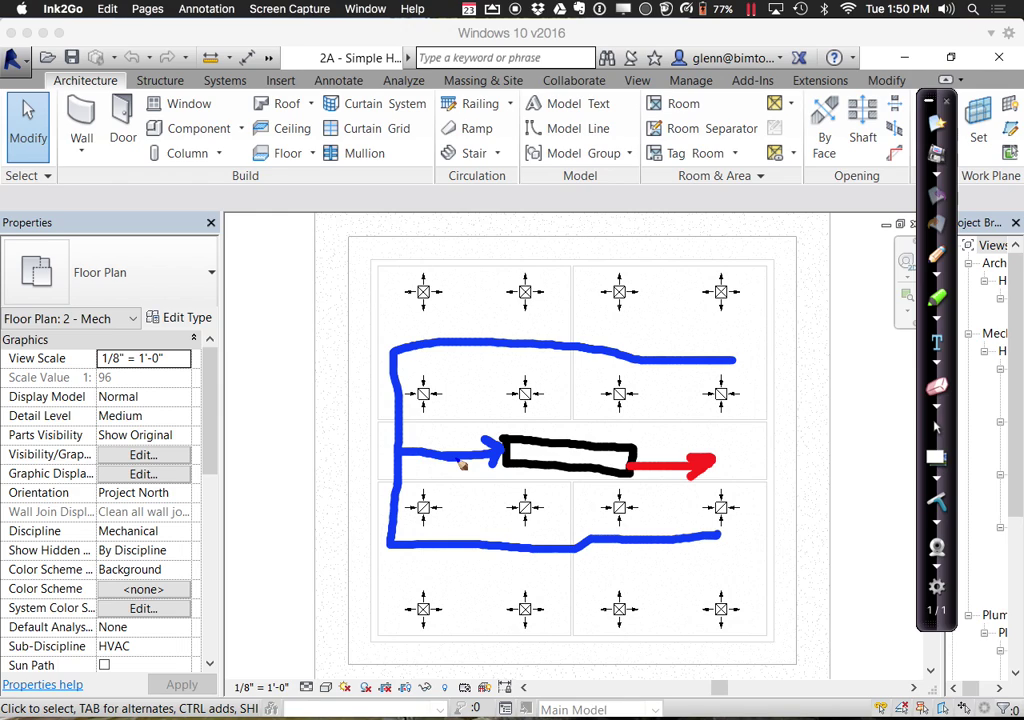
{"action": "left_click", "coordinate": [939, 273]}
{"action": "left_click", "coordinate": [943, 328]}
{"action": "mouse_move", "coordinate": [397, 321]}
{"action": "left_mouse_down"}
{"action": "mouse_move", "coordinate": [724, 324]}
{"action": "mouse_move", "coordinate": [762, 328]}
{"action": "mouse_move", "coordinate": [767, 349]}
{"action": "mouse_move", "coordinate": [751, 470]}
{"action": "mouse_move", "coordinate": [715, 467]}
{"action": "mouse_move", "coordinate": [752, 474]}
{"action": "mouse_move", "coordinate": [763, 609]}
{"action": "mouse_move", "coordinate": [601, 585]}
{"action": "mouse_move", "coordinate": [418, 583]}
{"action": "left_mouse_up"}
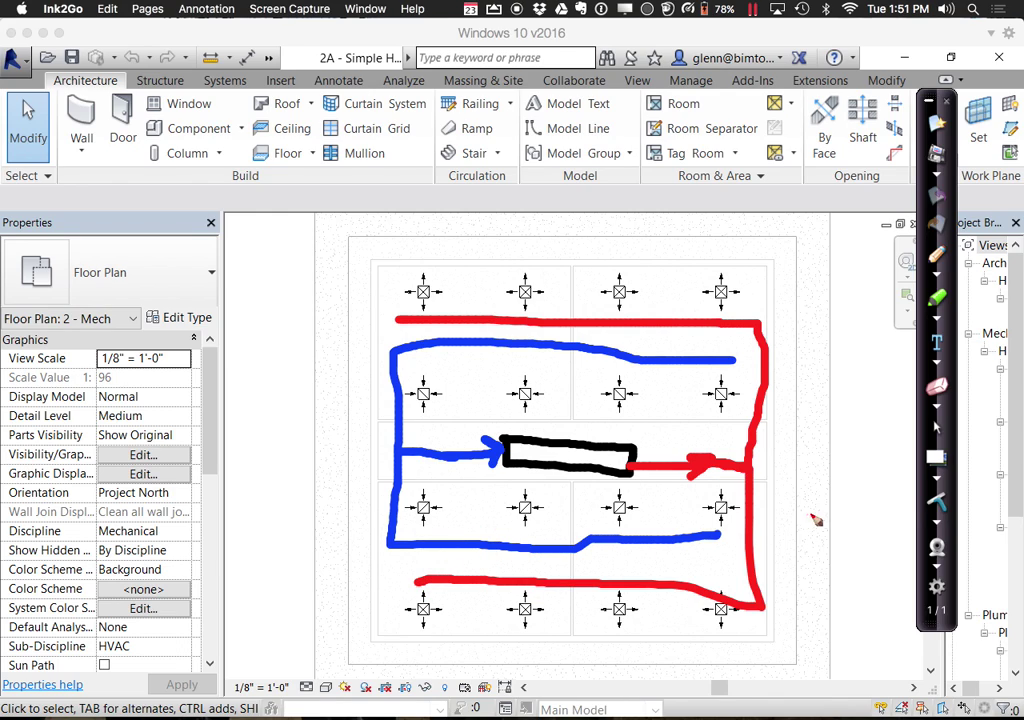
Clear all the Ink2Go duct markup from the floor plan
{"action": "left_click", "coordinate": [937, 388]}
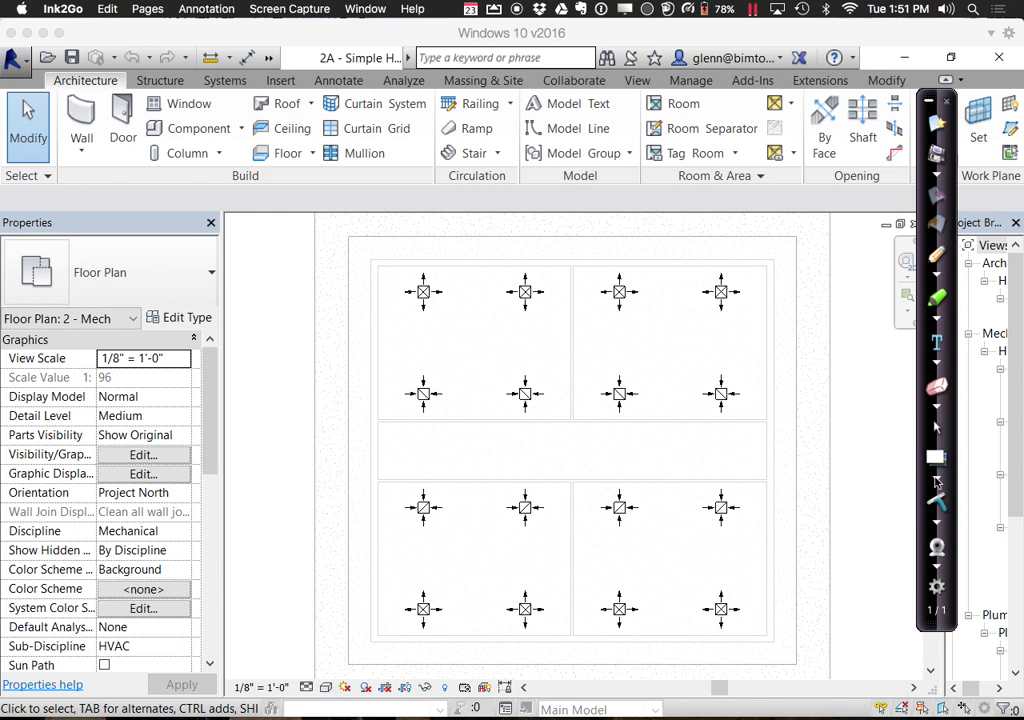
Draw a black rectangle across the corridor in Ink2Go
{"action": "left_click", "coordinate": [941, 283]}
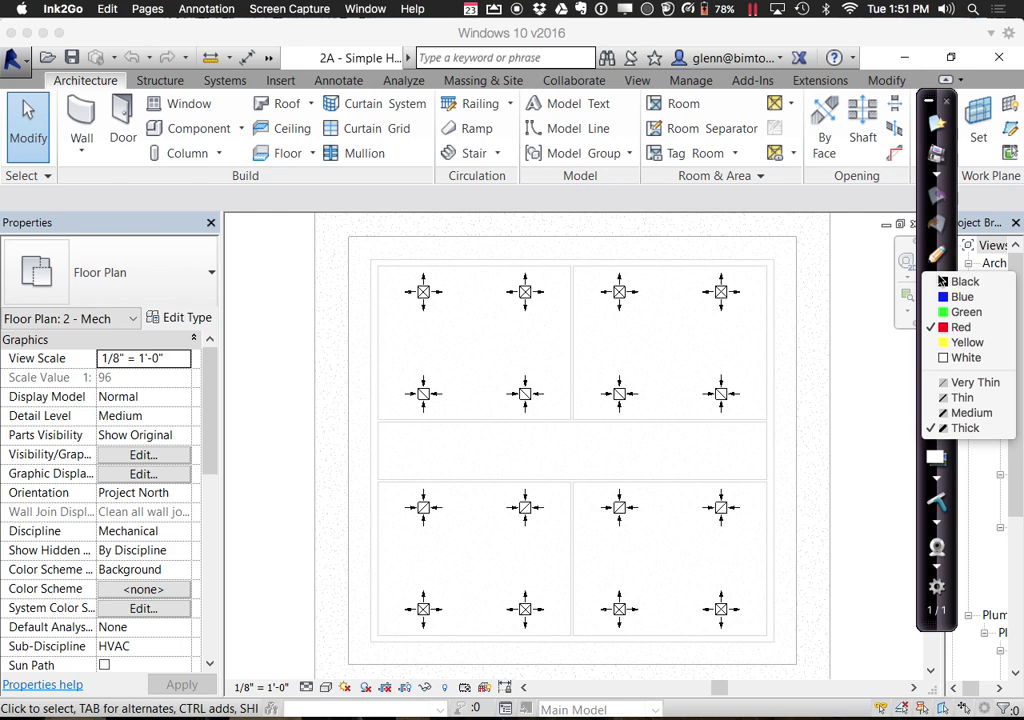
{"action": "left_click", "coordinate": [941, 283]}
{"action": "left_click_drag", "start_coordinate": [567, 390], "coordinate": [570, 490]}
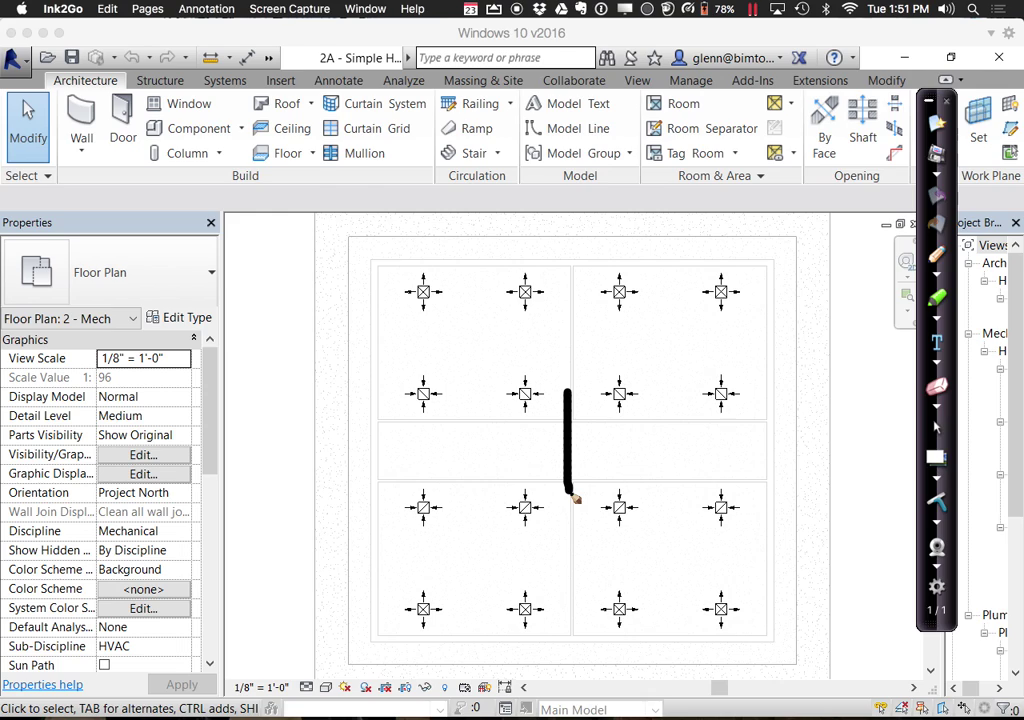
{"action": "mouse_move", "coordinate": [567, 389]}
{"action": "left_mouse_down"}
{"action": "mouse_move", "coordinate": [595, 392]}
{"action": "mouse_move", "coordinate": [596, 487]}
{"action": "mouse_move", "coordinate": [567, 491]}
{"action": "left_mouse_up"}
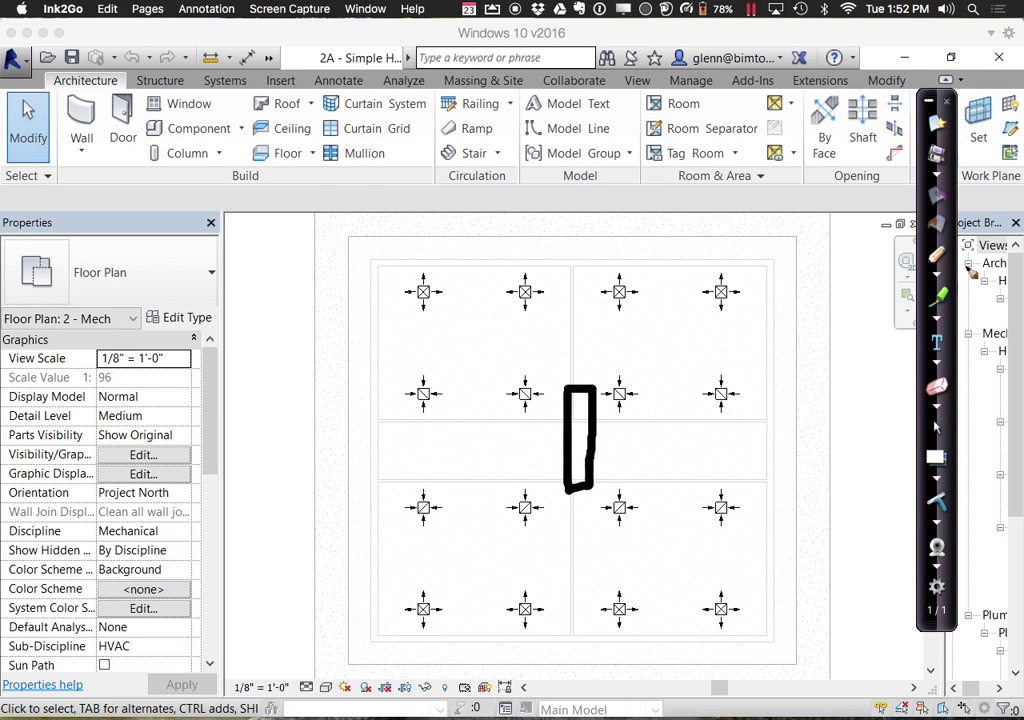
Sketch a blue supply main above the corridor with branches to the lower-left and lower-right diffusers
{"action": "left_click", "coordinate": [937, 268]}
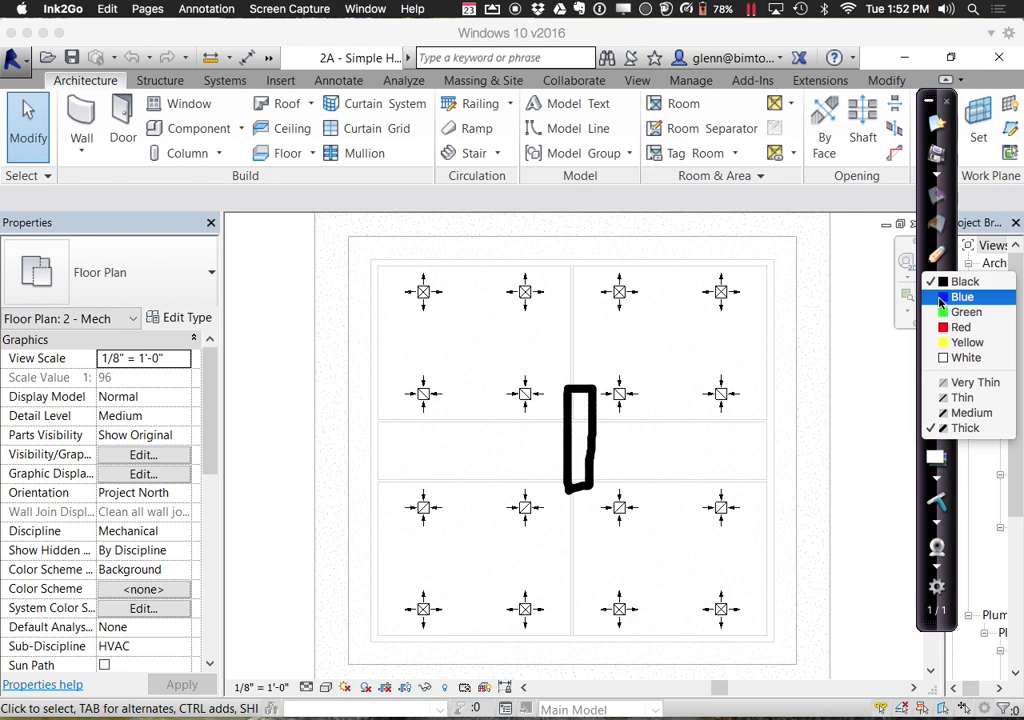
{"action": "left_click", "coordinate": [940, 297]}
{"action": "mouse_move", "coordinate": [419, 358]}
{"action": "left_mouse_down"}
{"action": "mouse_move", "coordinate": [581, 357]}
{"action": "mouse_move", "coordinate": [580, 384]}
{"action": "left_mouse_up"}
{"action": "mouse_move", "coordinate": [716, 361]}
{"action": "left_mouse_down"}
{"action": "mouse_move", "coordinate": [590, 361]}
{"action": "mouse_move", "coordinate": [582, 386]}
{"action": "left_mouse_up"}
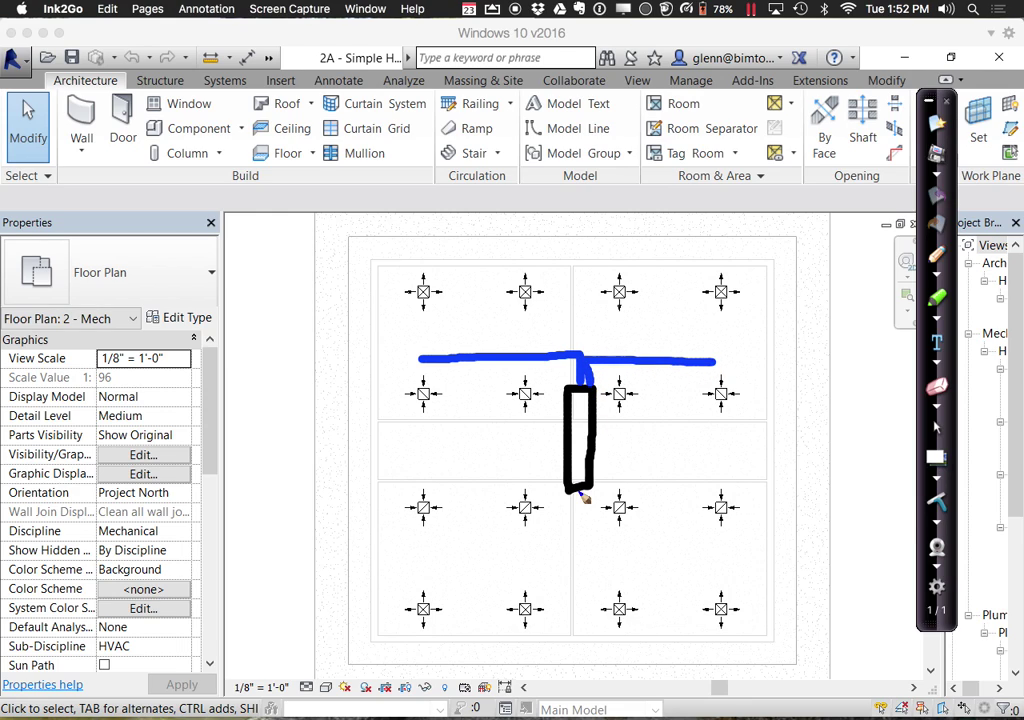
{"action": "mouse_move", "coordinate": [437, 504]}
{"action": "left_mouse_down"}
{"action": "mouse_move", "coordinate": [546, 502]}
{"action": "mouse_move", "coordinate": [555, 377]}
{"action": "mouse_move", "coordinate": [560, 364]}
{"action": "mouse_move", "coordinate": [593, 372]}
{"action": "left_mouse_up"}
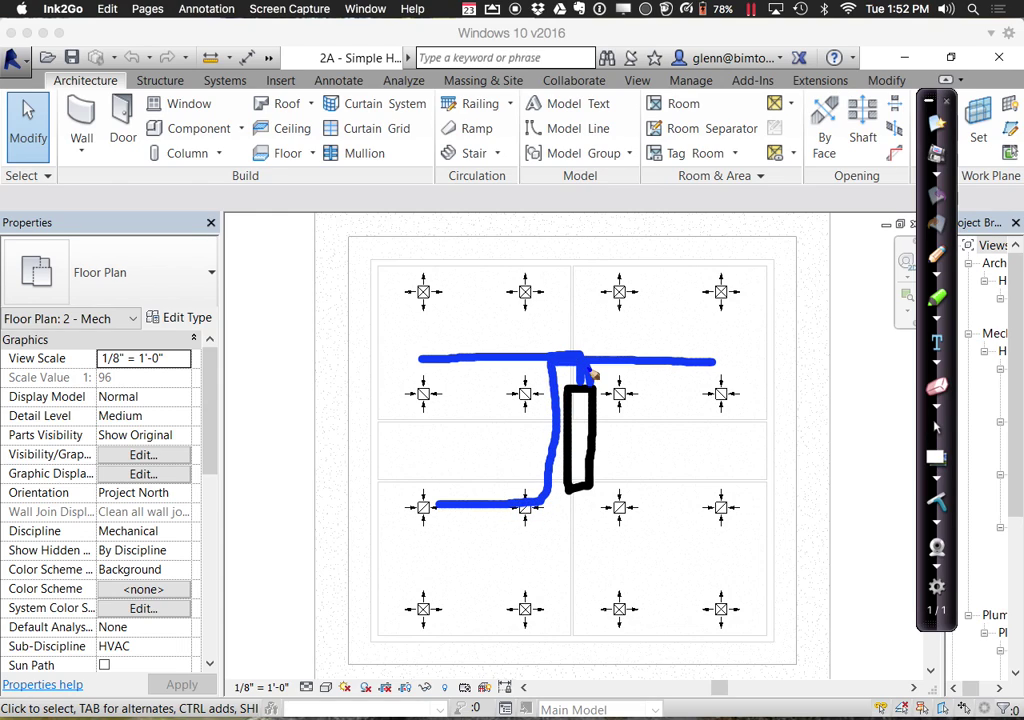
{"action": "mouse_move", "coordinate": [718, 505]}
{"action": "left_mouse_down"}
{"action": "mouse_move", "coordinate": [609, 506]}
{"action": "mouse_move", "coordinate": [599, 489]}
{"action": "mouse_move", "coordinate": [595, 377]}
{"action": "left_mouse_up"}
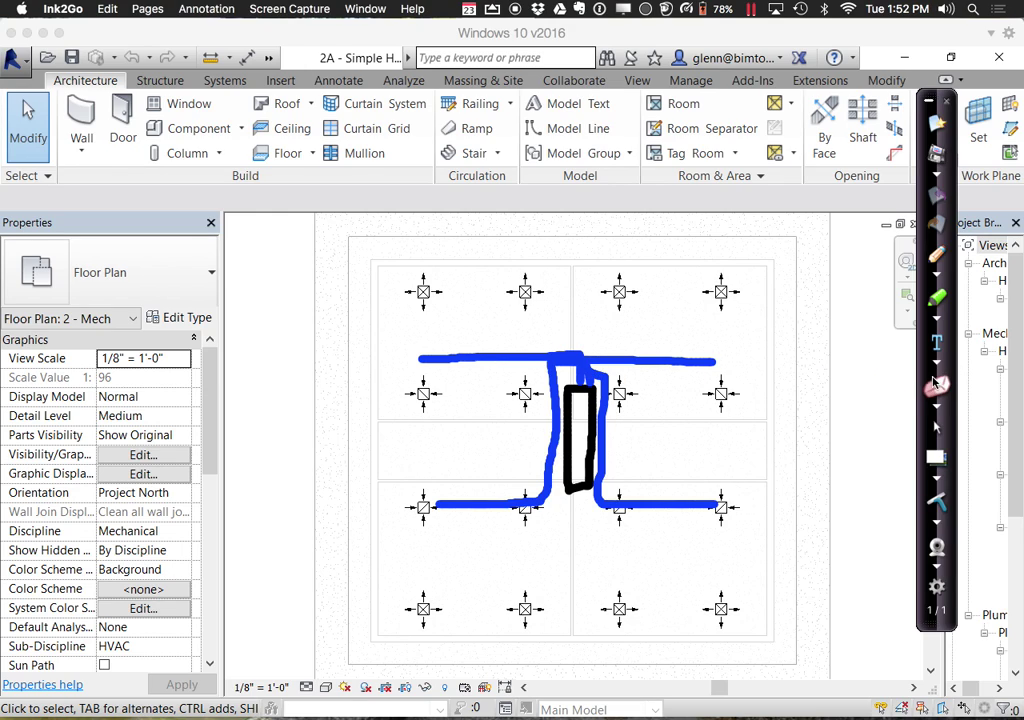
Wipe the second Ink2Go duct sketch off the plan
{"action": "left_click", "coordinate": [935, 502]}
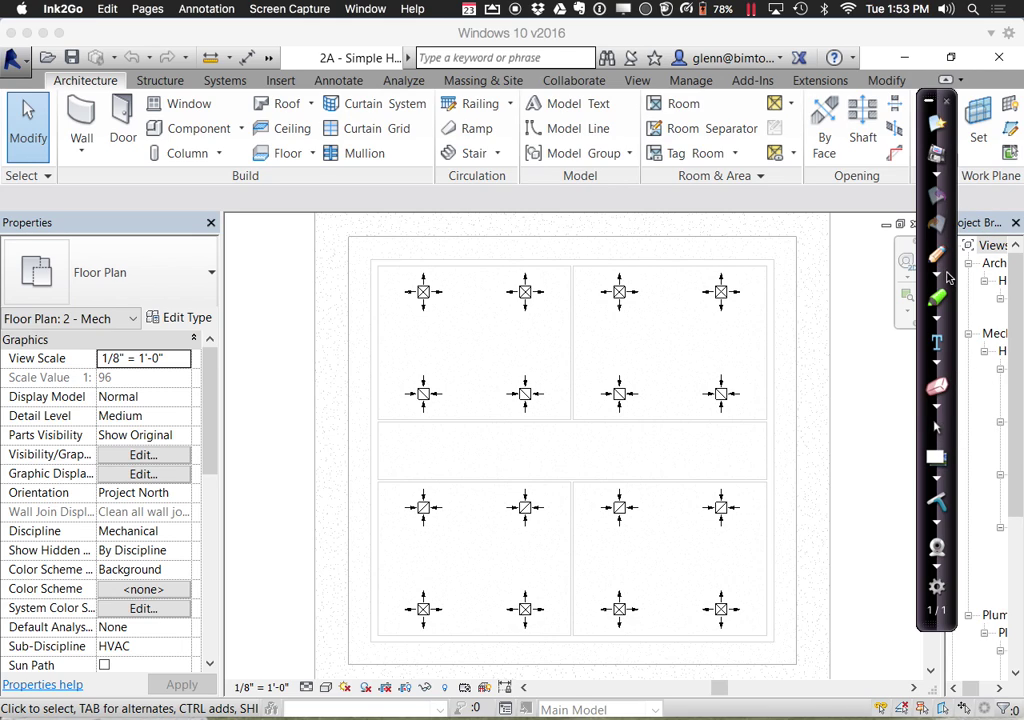
Move the Ink2Go toolbar aside and widen the Project Browser
{"action": "left_click_drag", "start_coordinate": [937, 96], "coordinate": [997, 370]}
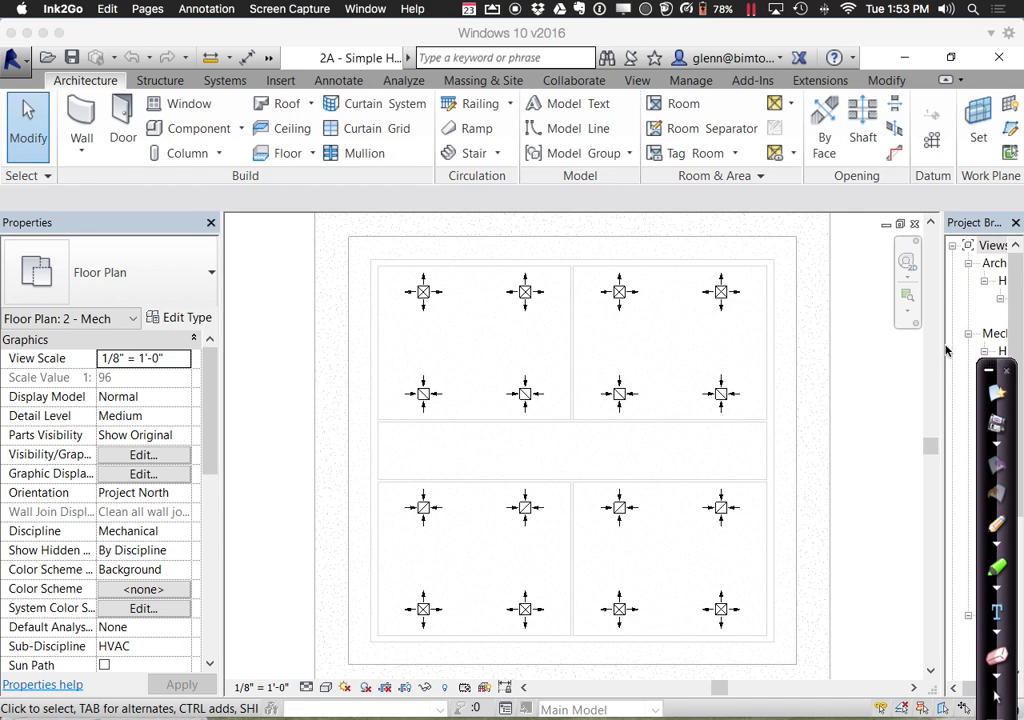
{"action": "left_click", "coordinate": [945, 358]}
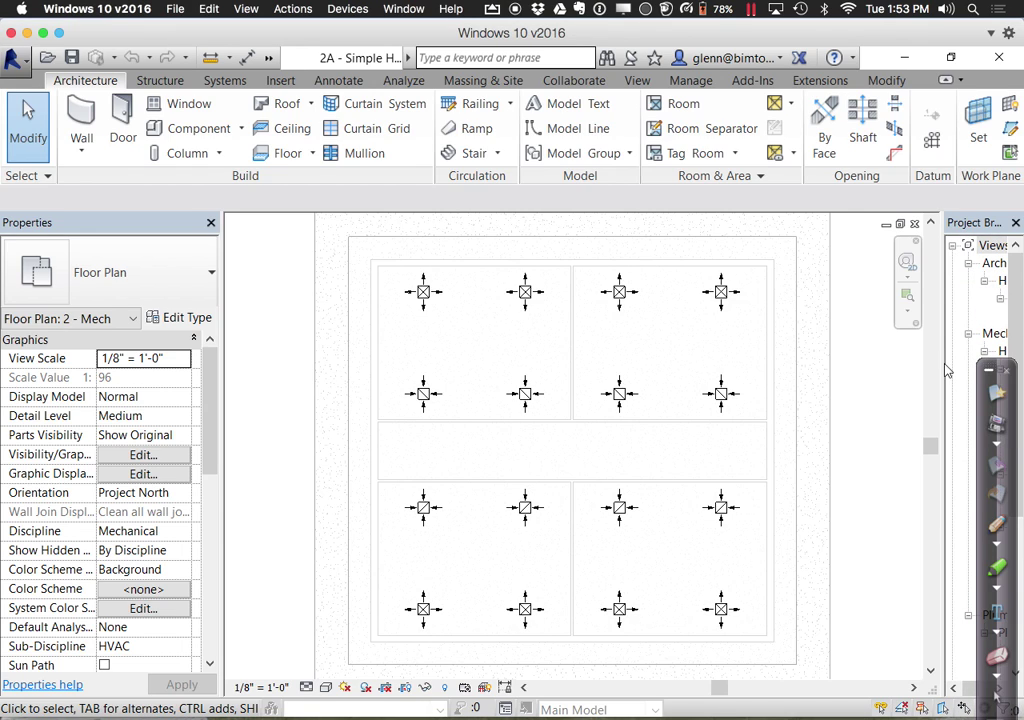
{"action": "left_click_drag", "start_coordinate": [945, 362], "coordinate": [848, 360]}
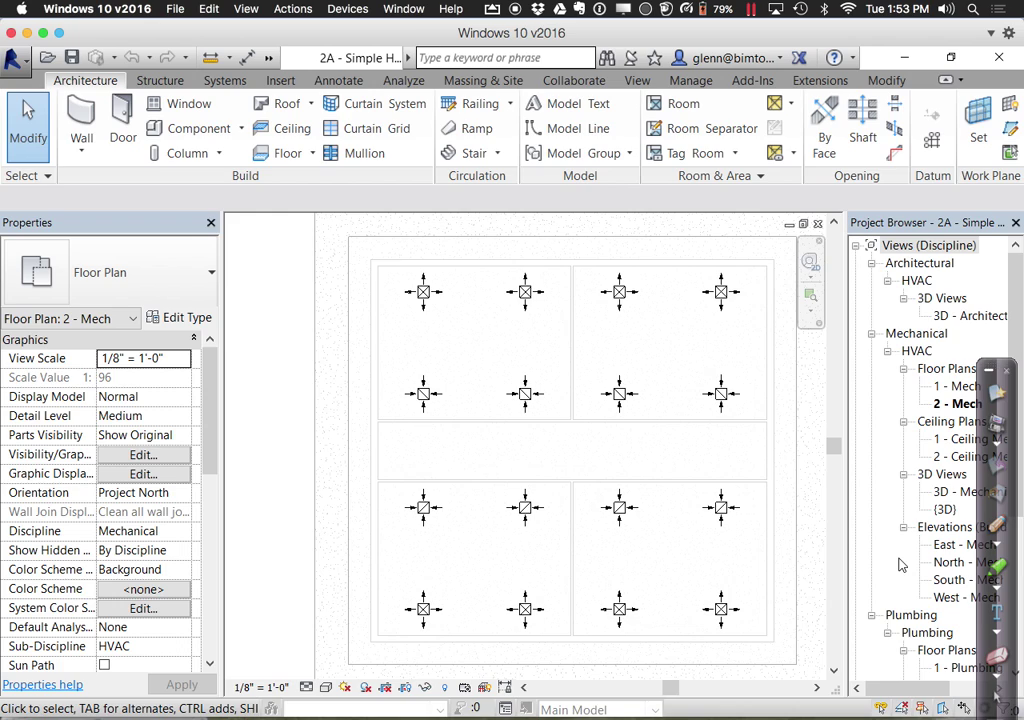
Open 1 - Ceiling Mech, check the 1 - Mech floor plan, then return to 1 - Ceiling Mech
{"action": "left_click", "coordinate": [958, 442]}
{"action": "double_click", "coordinate": [960, 441]}
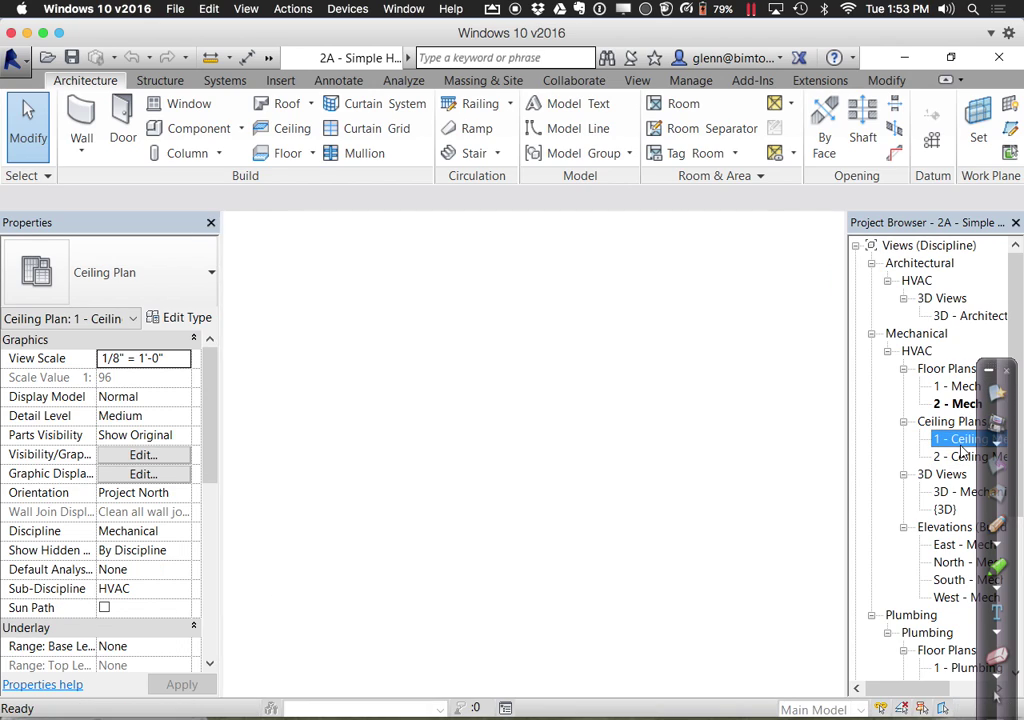
{"action": "left_click", "coordinate": [959, 388]}
{"action": "double_click", "coordinate": [960, 388]}
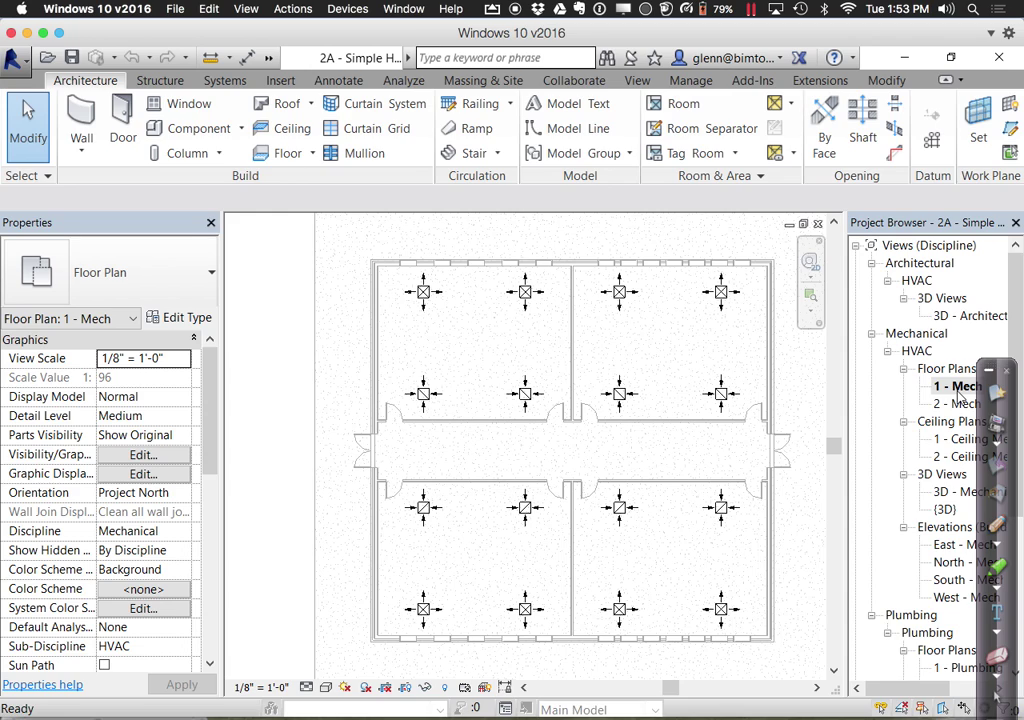
{"action": "double_click", "coordinate": [960, 439]}
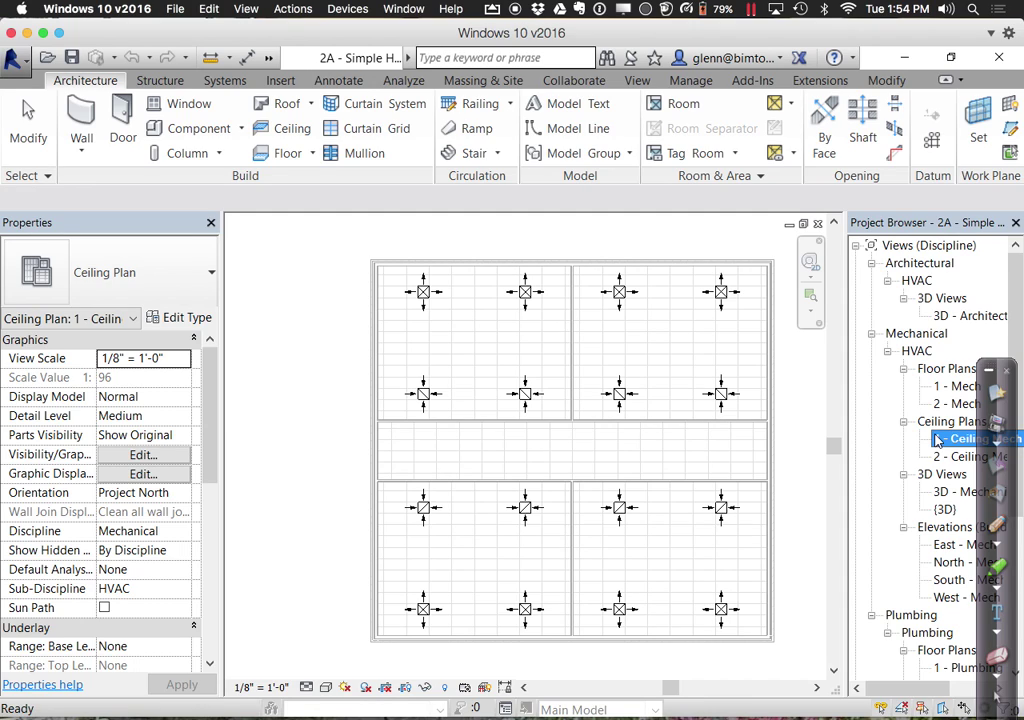
Start the Systems Duct tool for a 12" x 12" supply duct at 9' 0" offset
{"action": "left_click", "coordinate": [213, 82]}
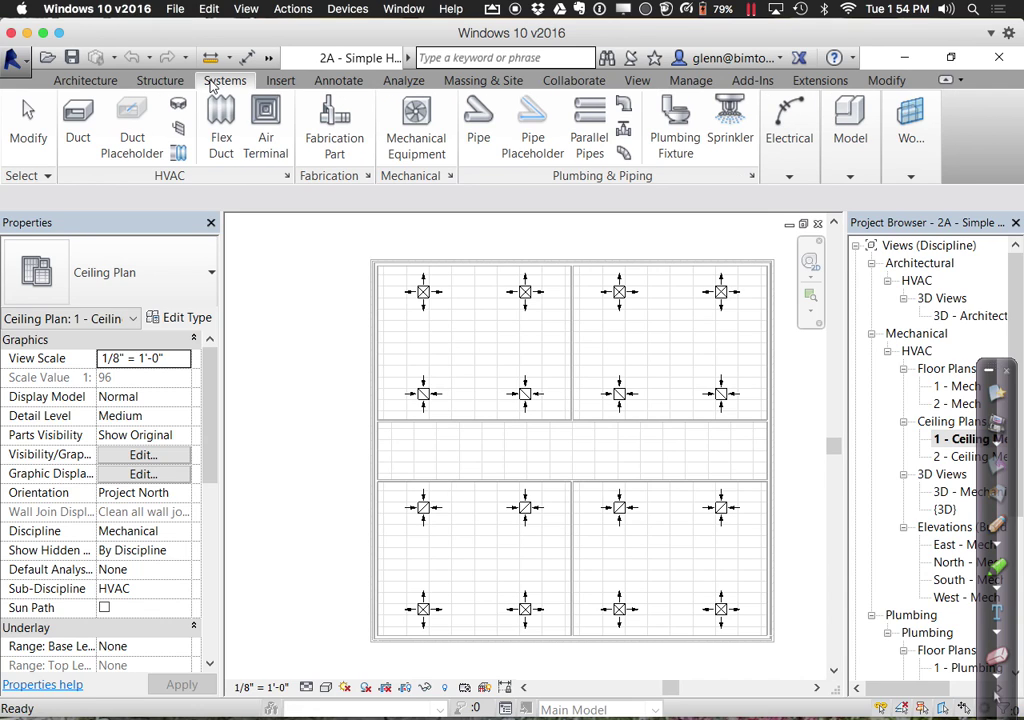
{"action": "left_click", "coordinate": [78, 122]}
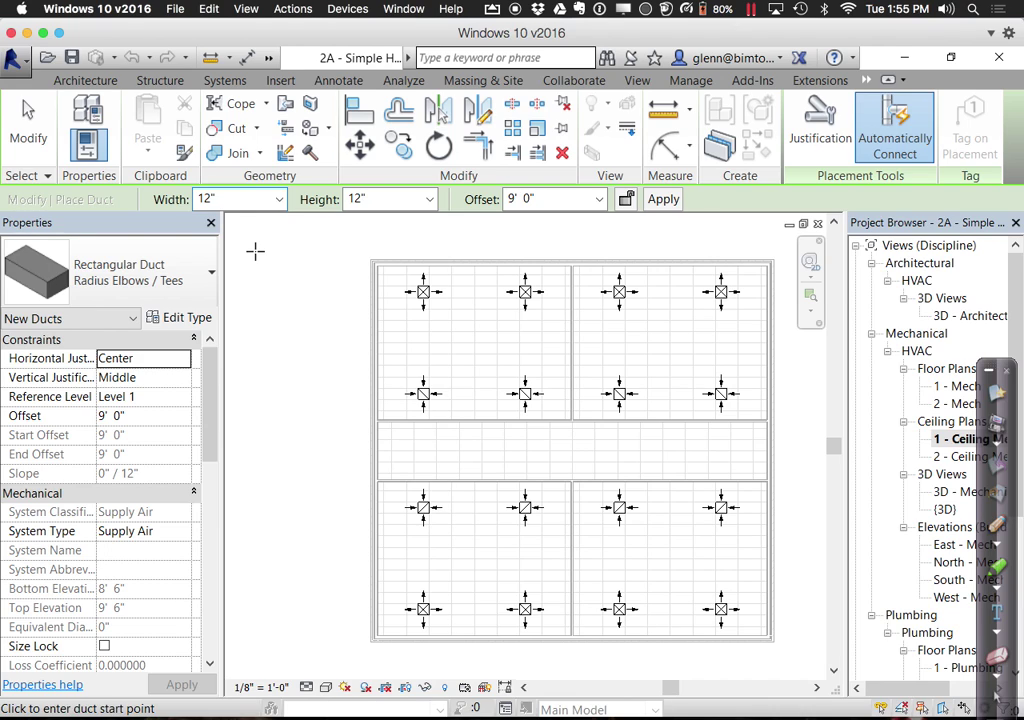
Draw the supply main across the top diffuser rows and elbow its right end down into the corridor
{"action": "left_click", "coordinate": [422, 326]}
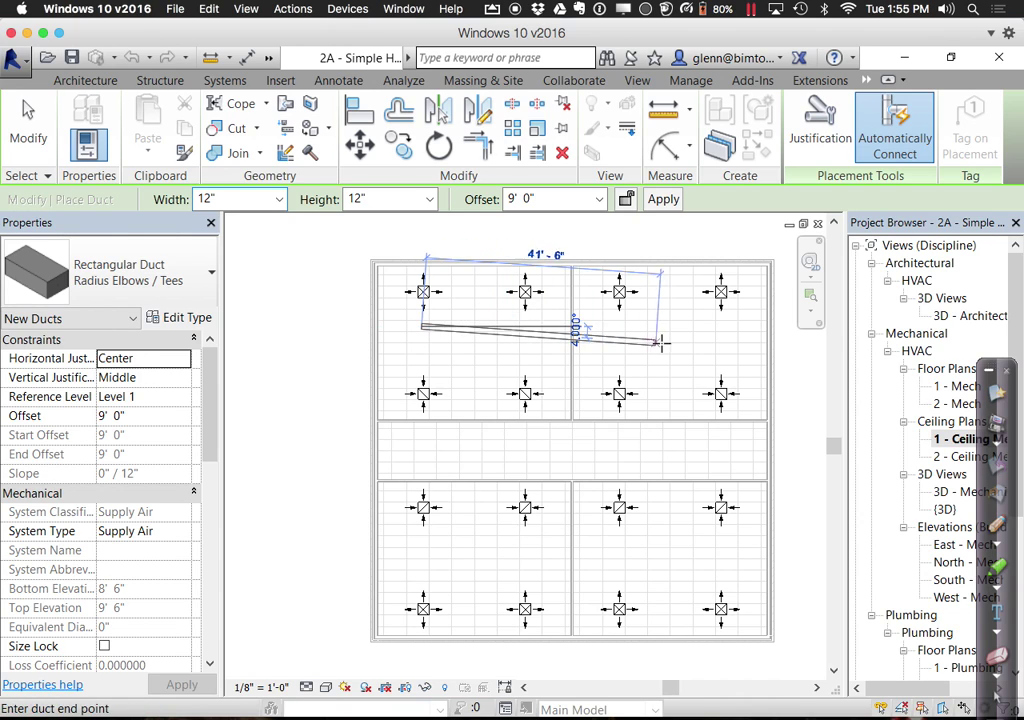
{"action": "left_click", "coordinate": [743, 327]}
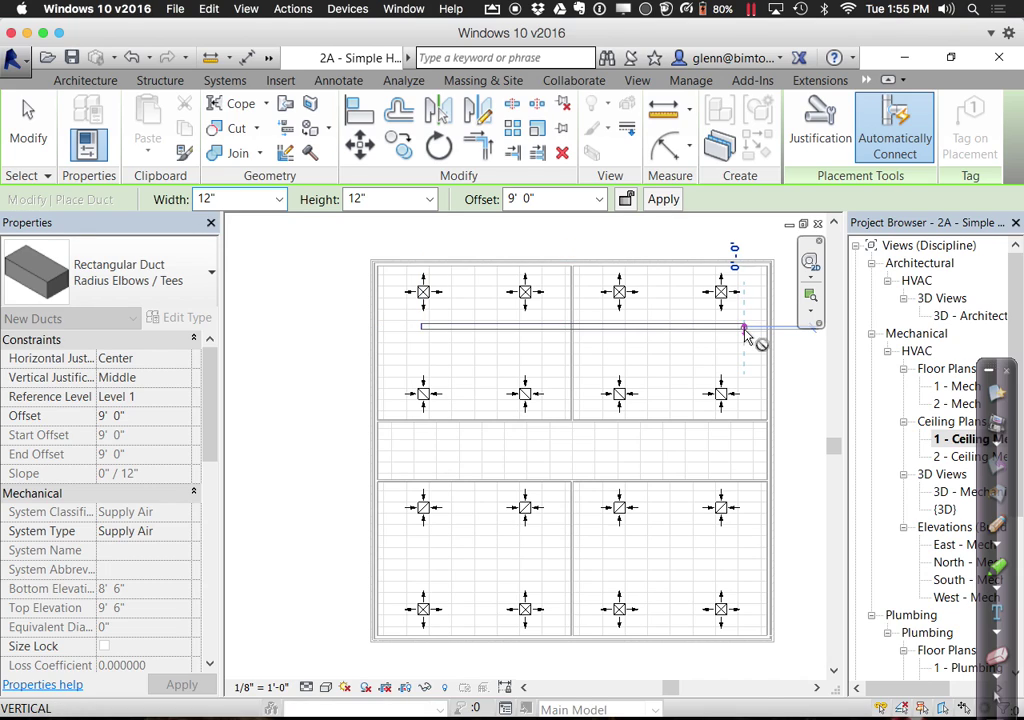
{"action": "left_click", "coordinate": [745, 441]}
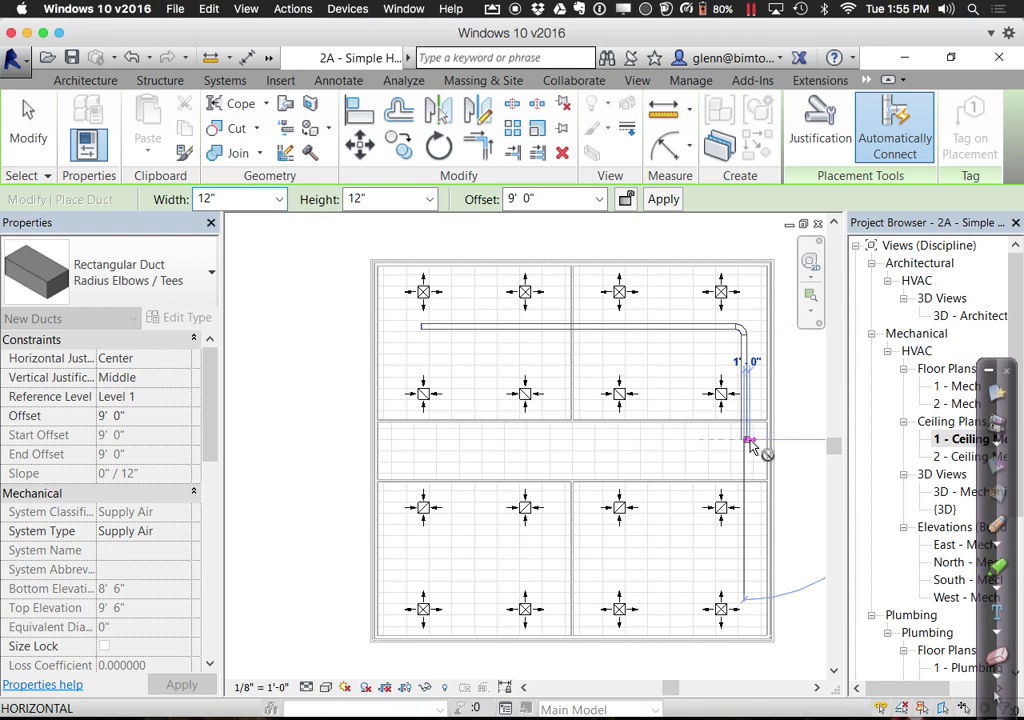
{"action": "key", "text": "Escape"}
{"action": "key", "text": "Escape"}
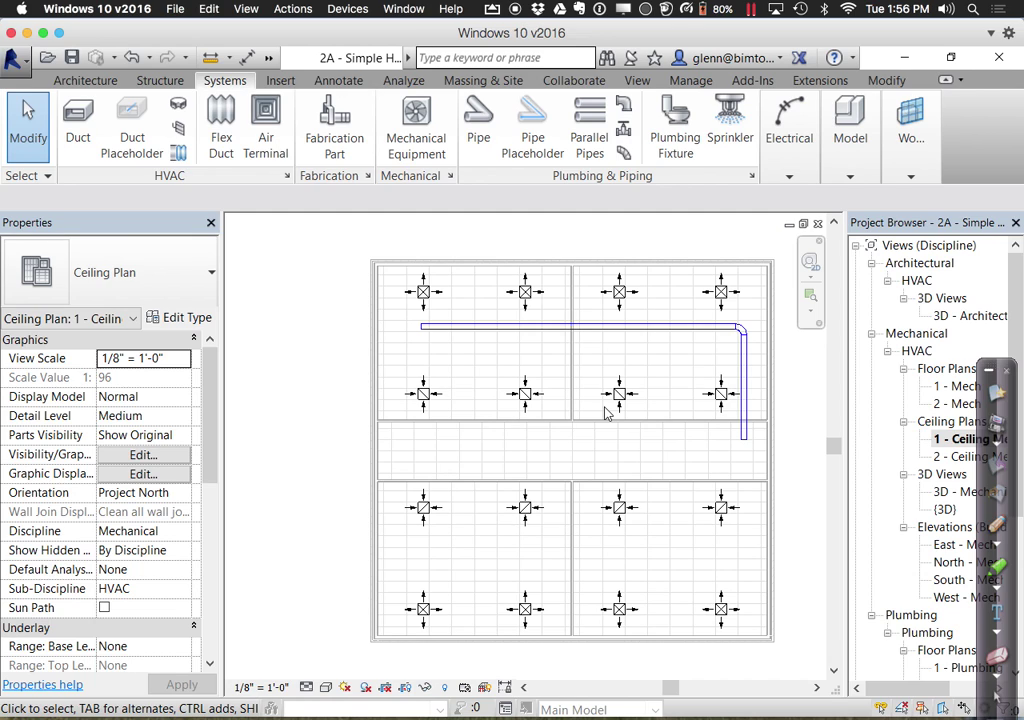
Draw two short vertical supply stubs rising from the main toward the upper-row diffusers
{"action": "scroll", "coordinate": [481, 332], "scroll_direction": "up", "scroll_amount": 1}
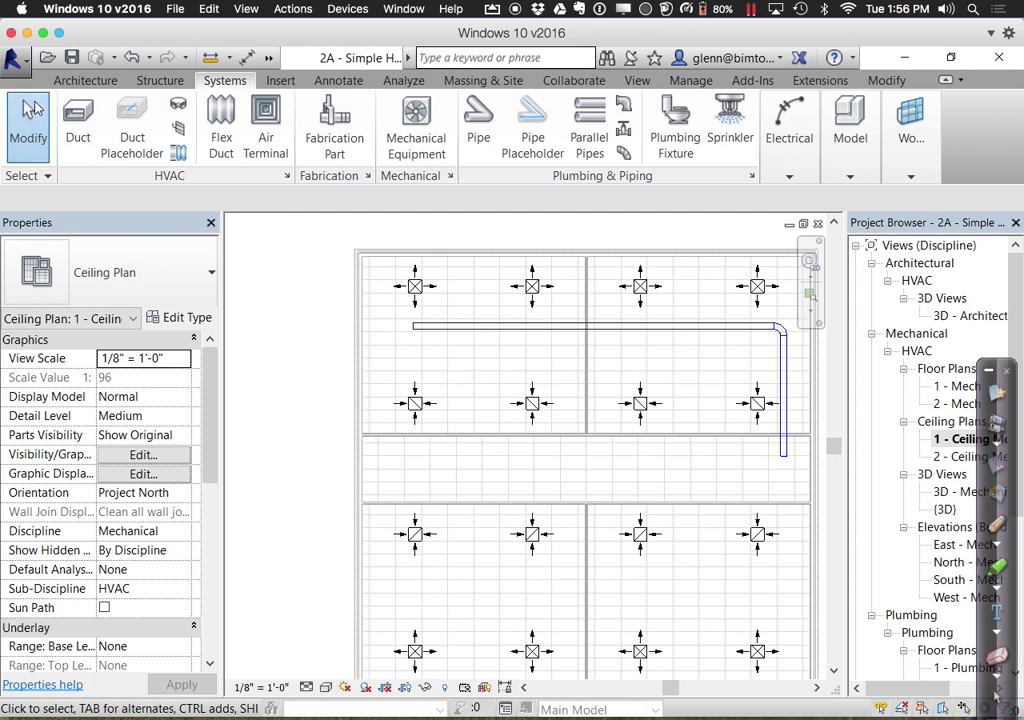
{"action": "left_click", "coordinate": [78, 118]}
{"action": "scroll", "coordinate": [489, 336], "scroll_direction": "up", "scroll_amount": 1}
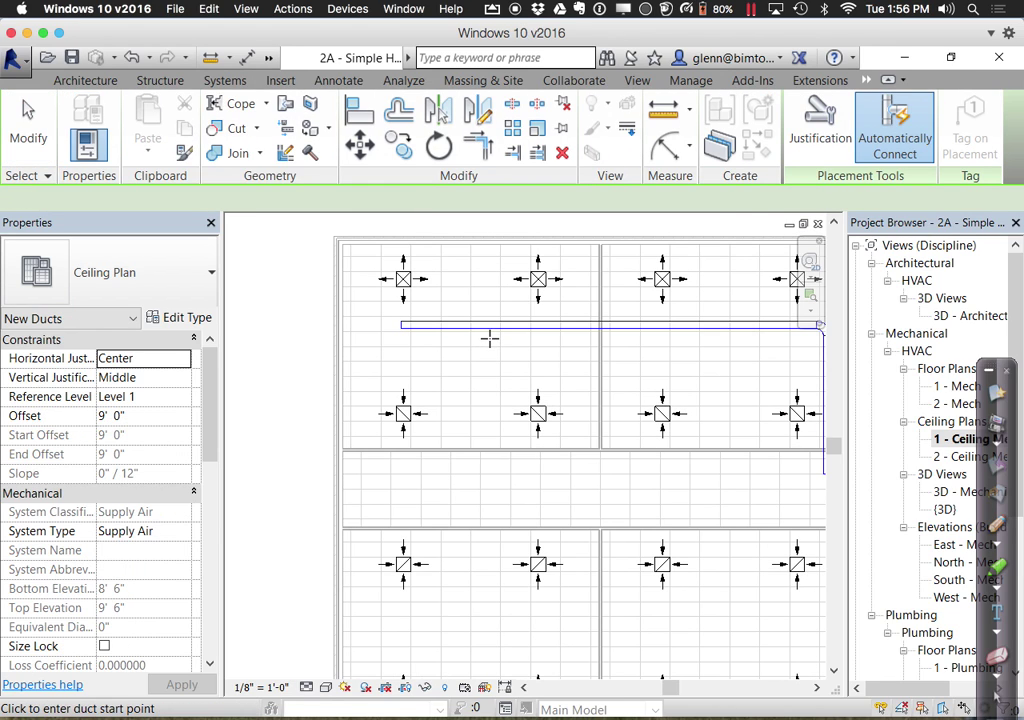
{"action": "scroll", "coordinate": [489, 338], "scroll_direction": "up", "scroll_amount": 4}
{"action": "middle_click_drag", "start_coordinate": [471, 353], "coordinate": [473, 395]}
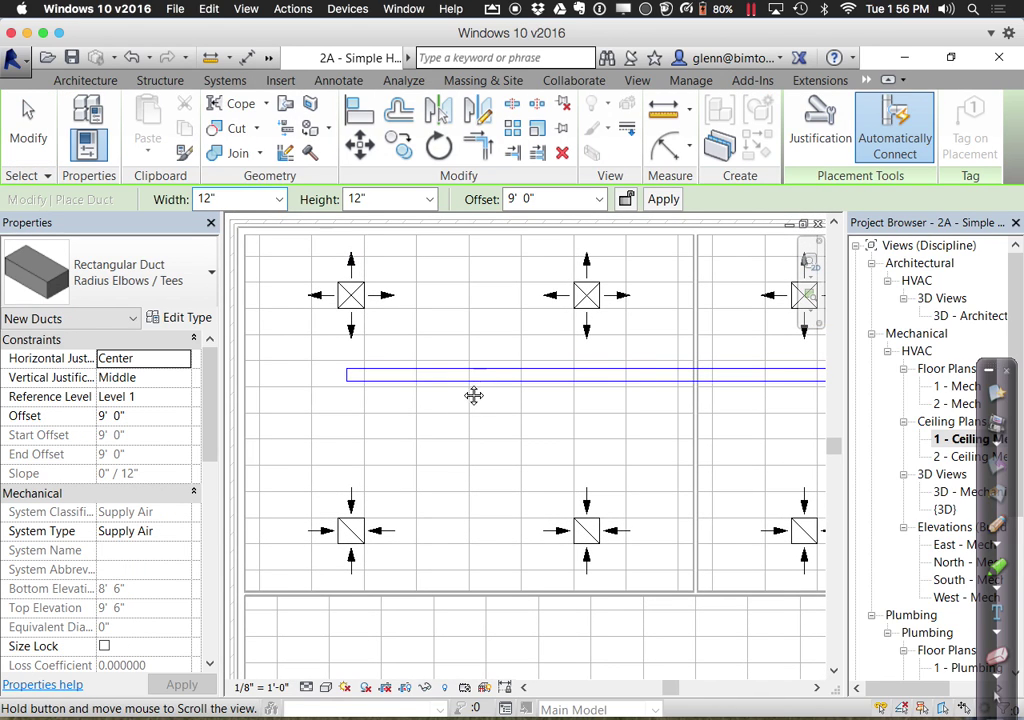
{"action": "left_click", "coordinate": [389, 374]}
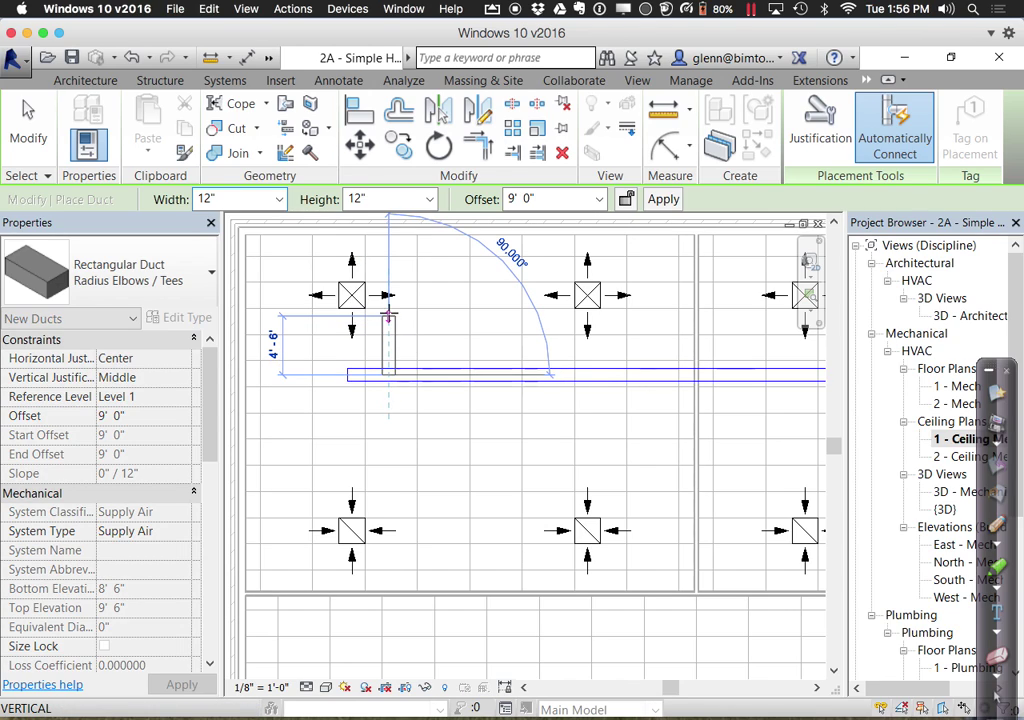
{"action": "left_click", "coordinate": [389, 310]}
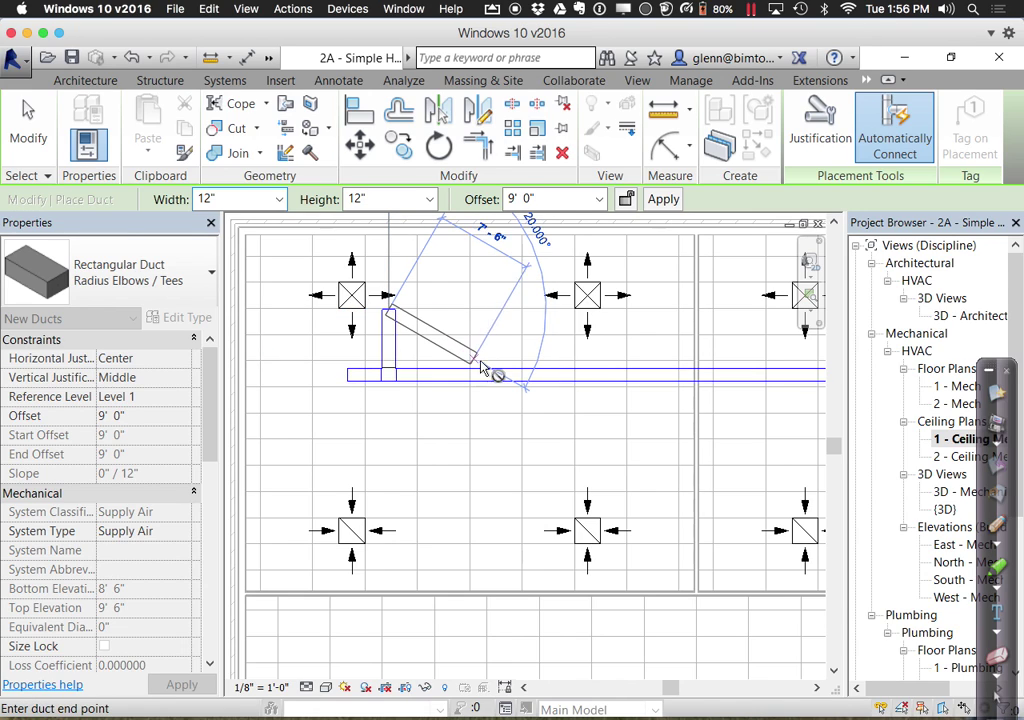
{"action": "key", "text": "Escape"}
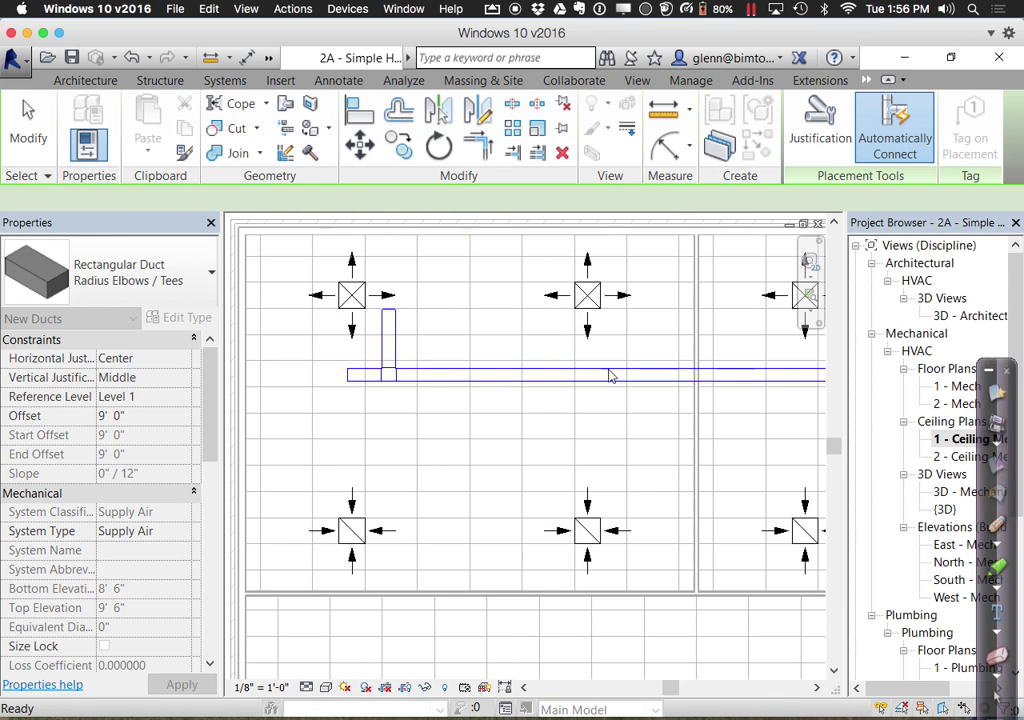
{"action": "left_click", "coordinate": [618, 374]}
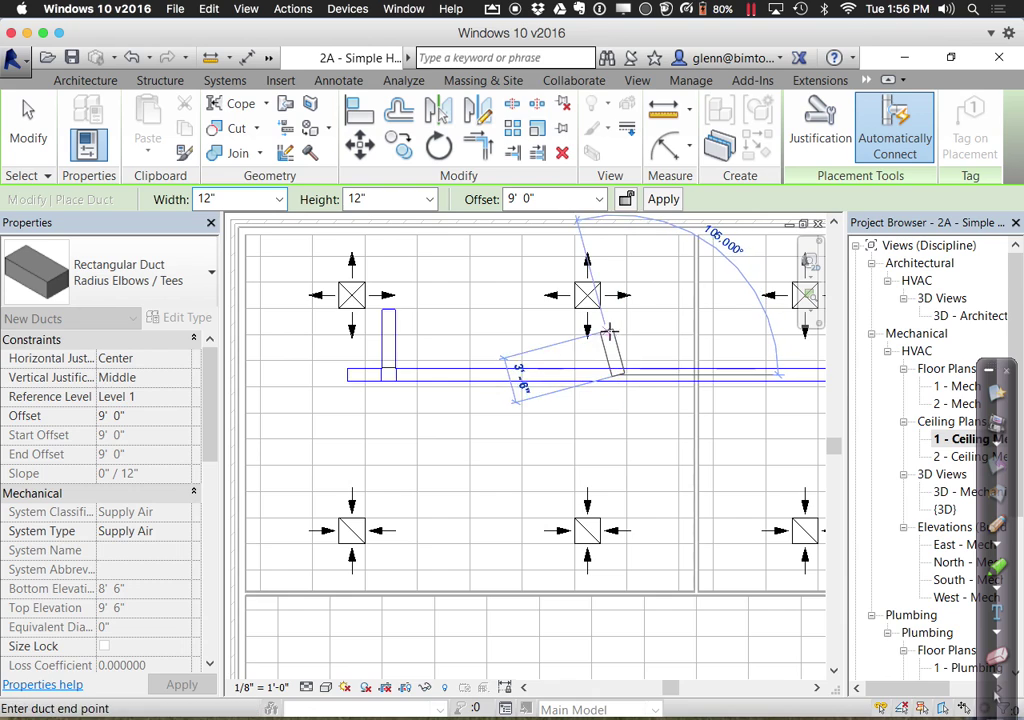
{"action": "left_click", "coordinate": [618, 320]}
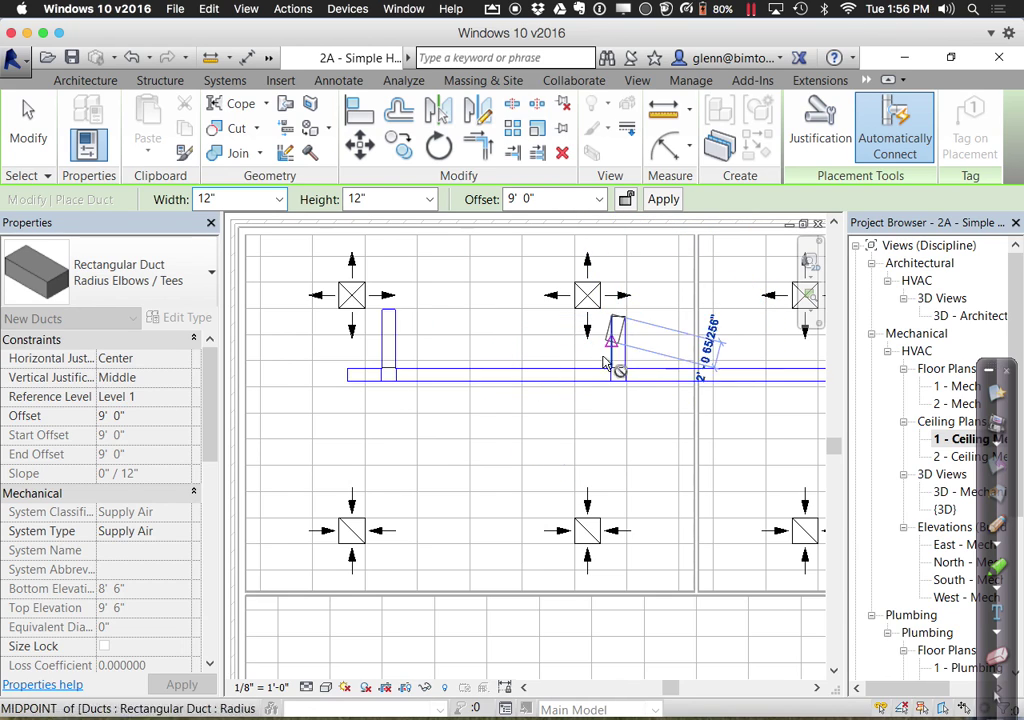
{"action": "left_click", "coordinate": [30, 140]}
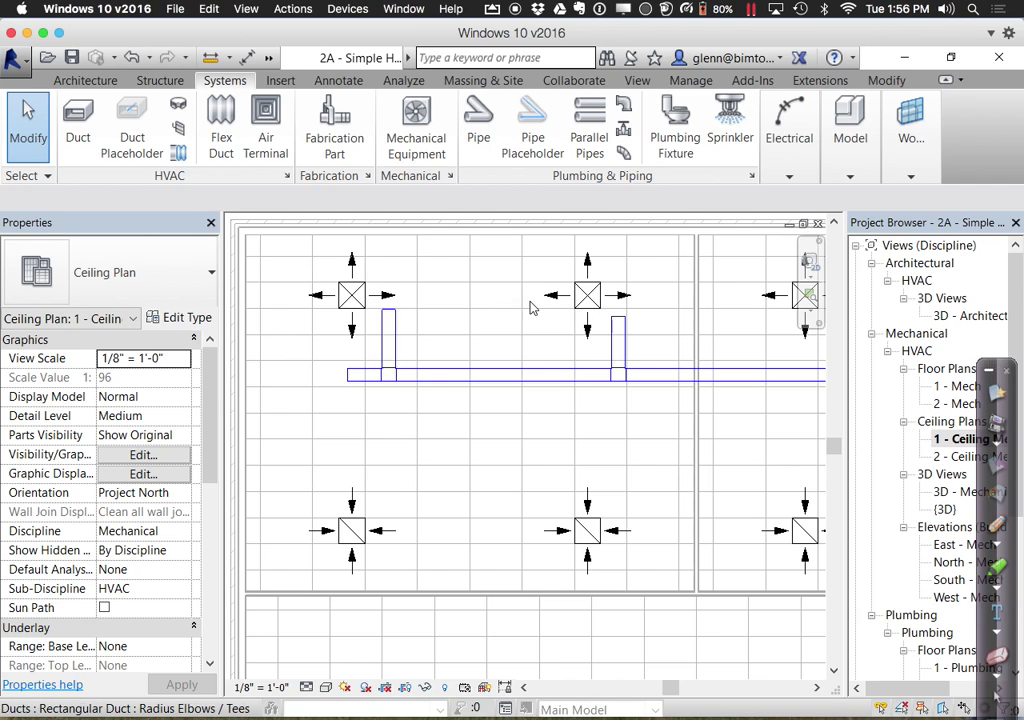
Run round 12" flex ducts from the left and middle upper diffusers to their stub tops
{"action": "left_click", "coordinate": [221, 125]}
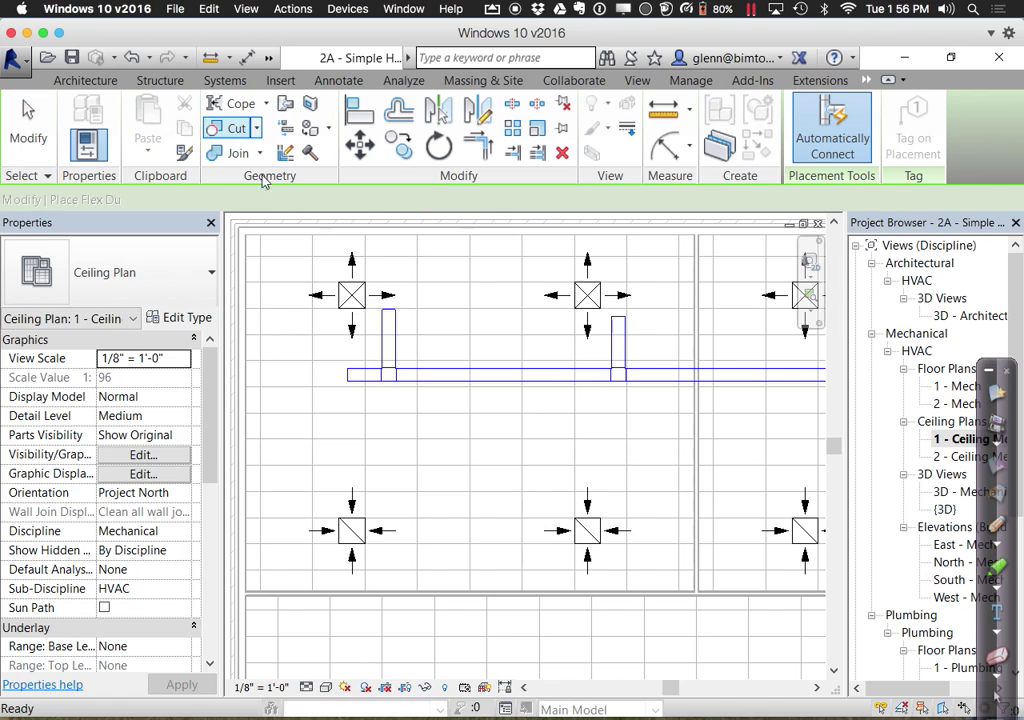
{"action": "left_click", "coordinate": [352, 295]}
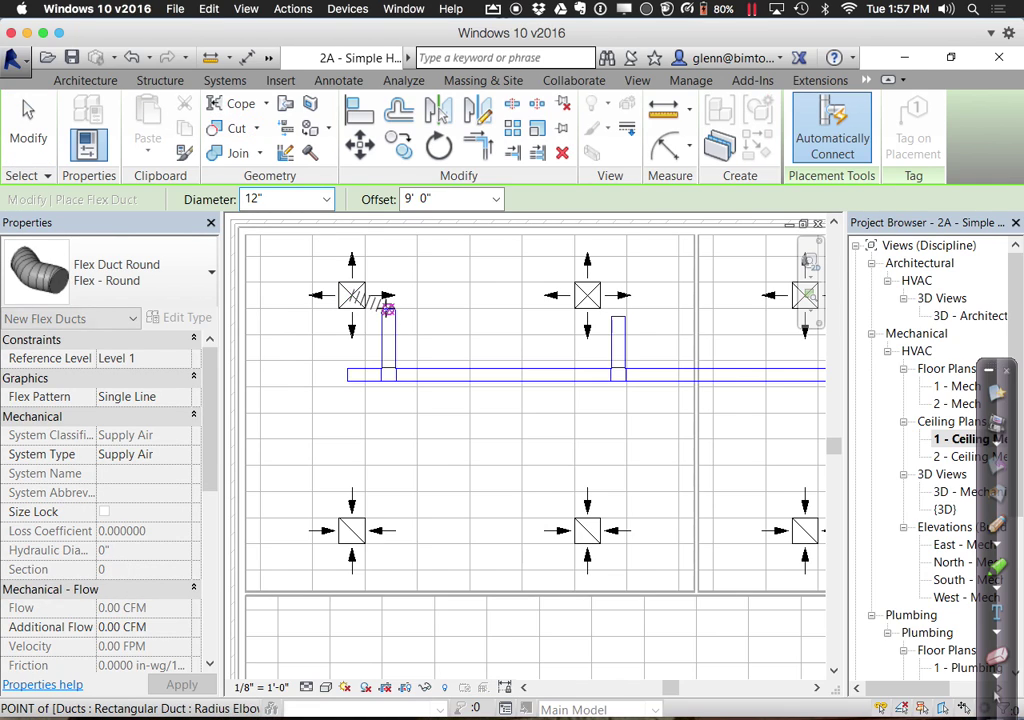
{"action": "left_click", "coordinate": [386, 300]}
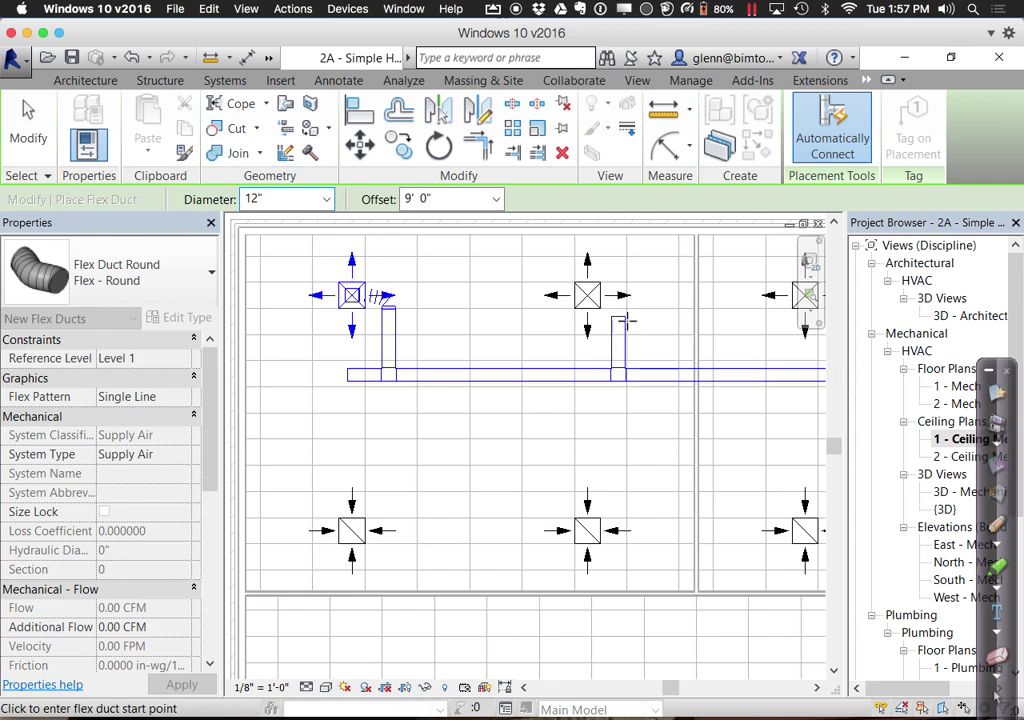
{"action": "left_click", "coordinate": [587, 295]}
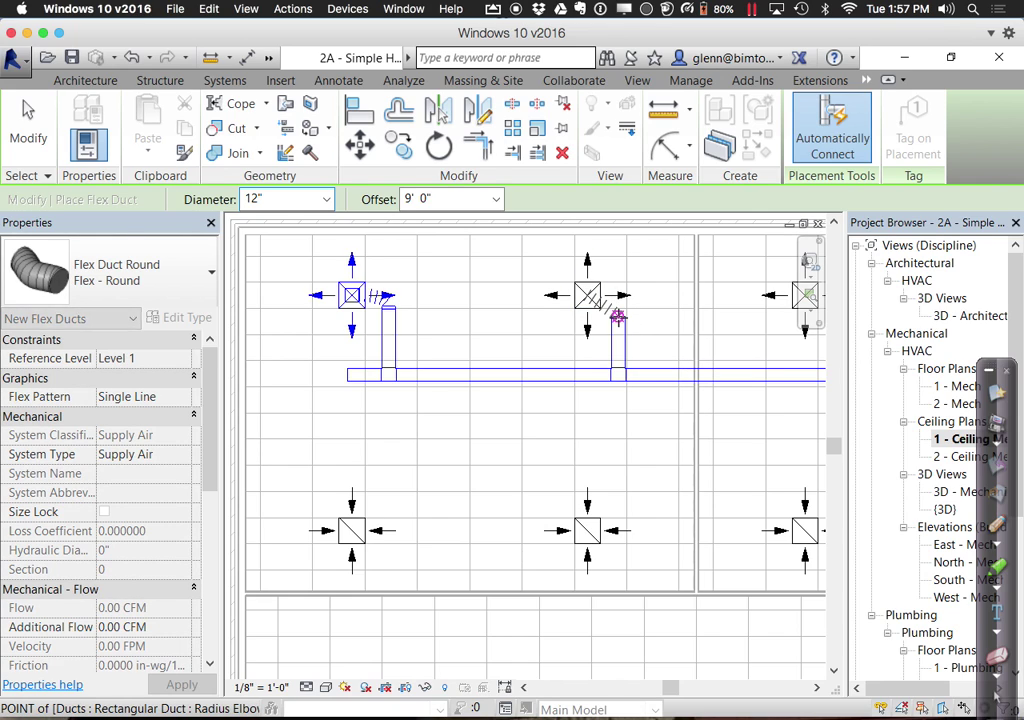
{"action": "left_click", "coordinate": [618, 318]}
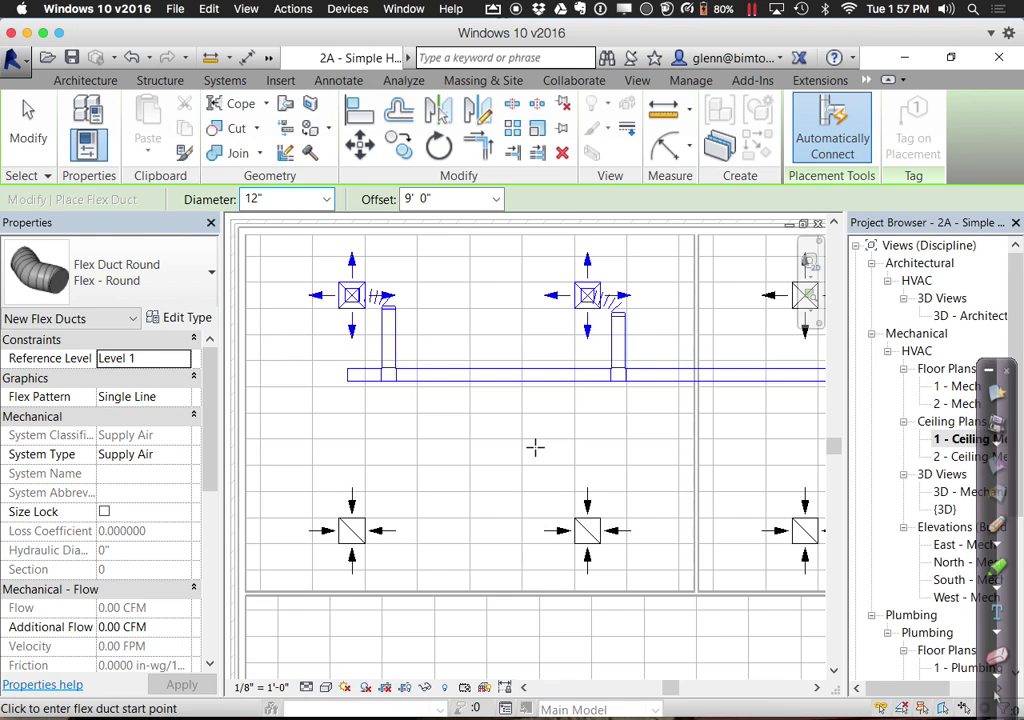
{"action": "left_click", "coordinate": [40, 128]}
Draw a duct stub dropping from the corridor main toward the lower middle diffuser
{"action": "left_click", "coordinate": [76, 125]}
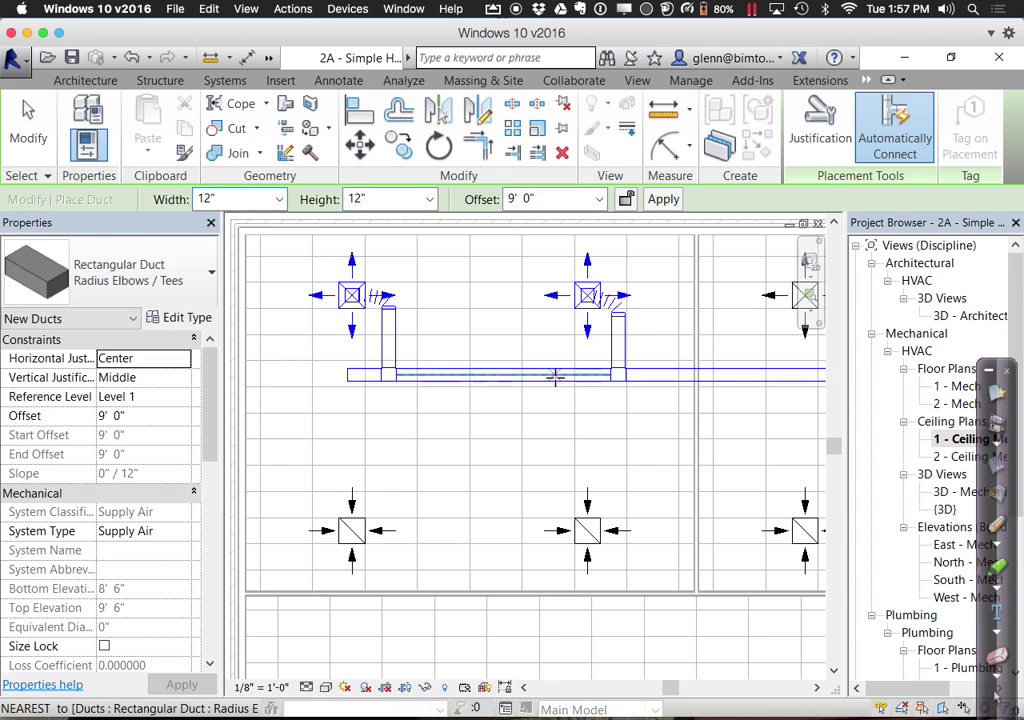
{"action": "left_click", "coordinate": [555, 377]}
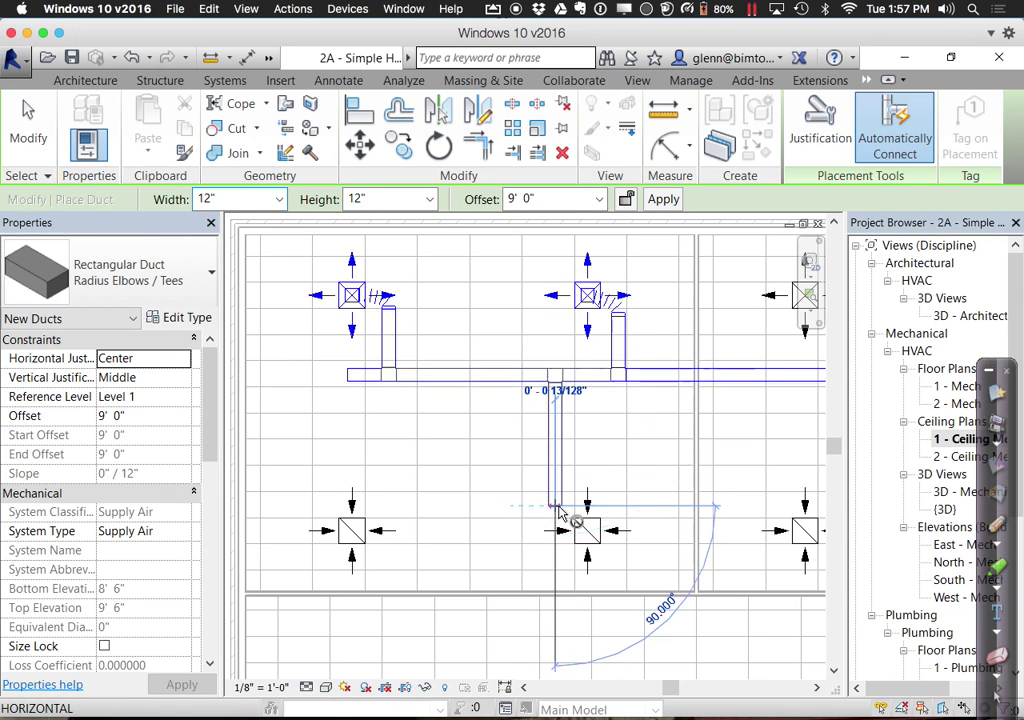
{"action": "left_click", "coordinate": [555, 505]}
{"action": "left_click", "coordinate": [30, 118]}
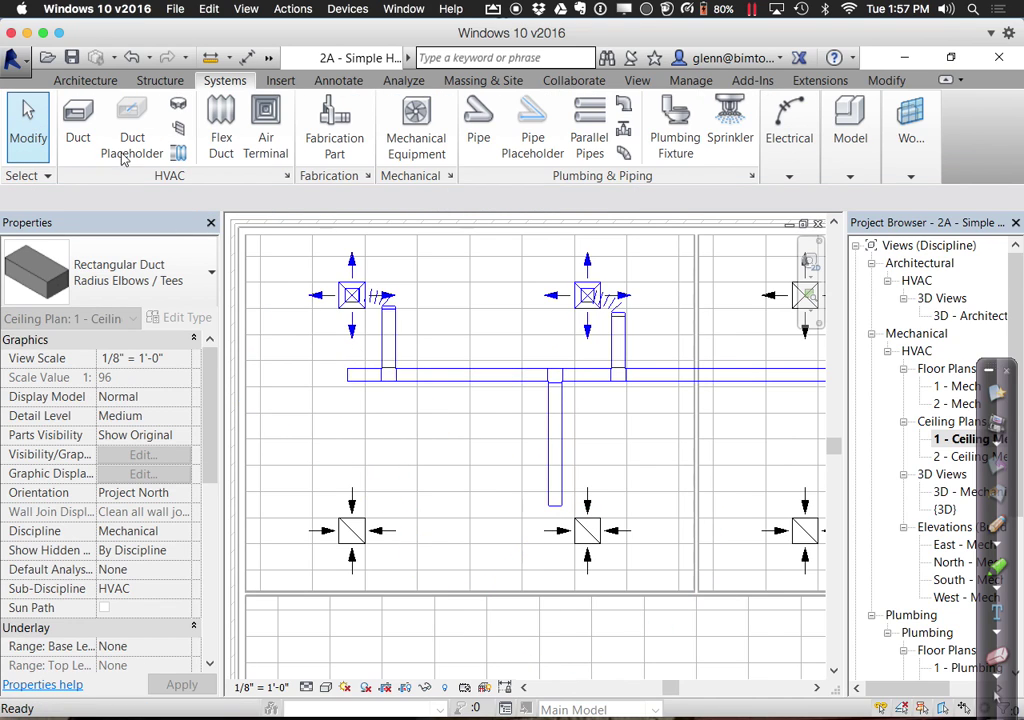
Run a flex duct from the lower middle diffuser to the new stub, then undo it
{"action": "left_click", "coordinate": [236, 140]}
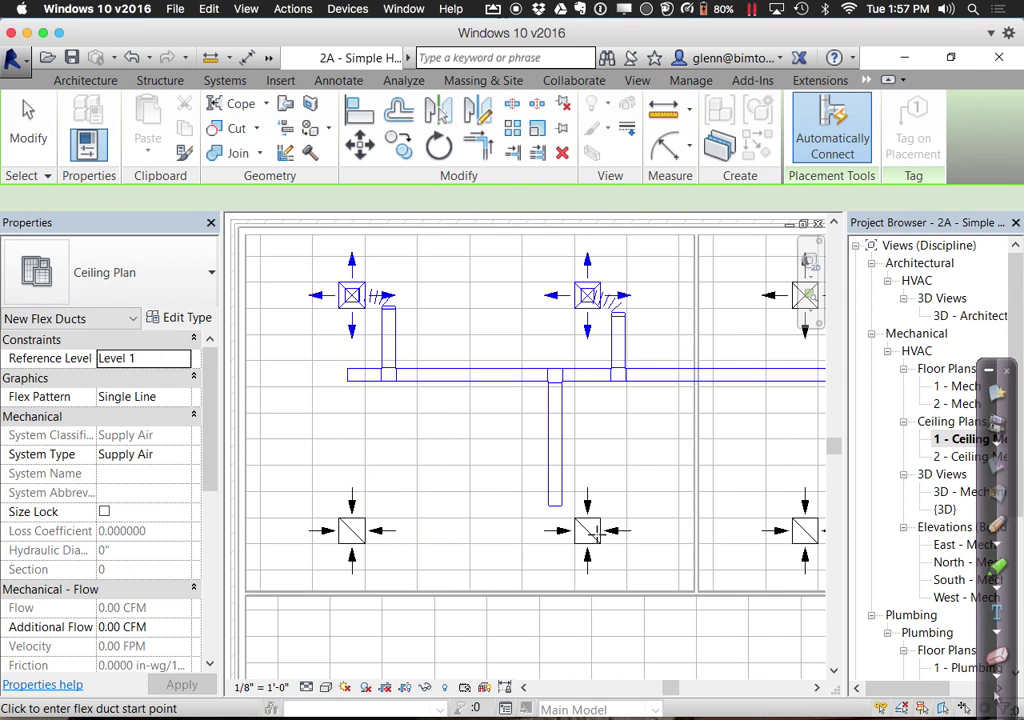
{"action": "left_click", "coordinate": [587, 530]}
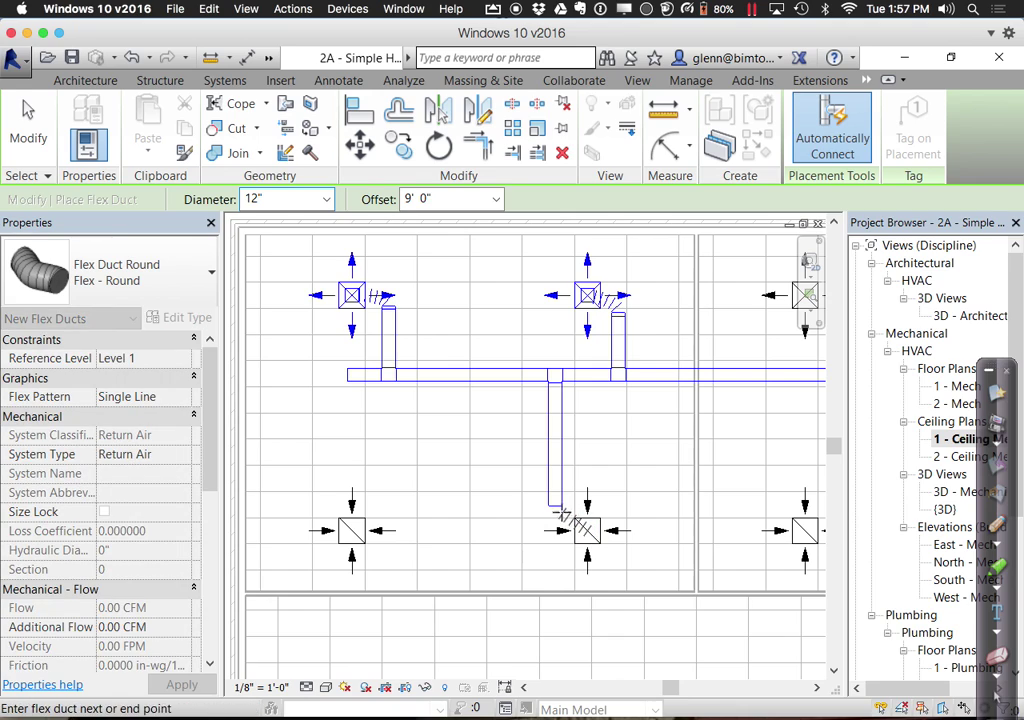
{"action": "left_click", "coordinate": [555, 505]}
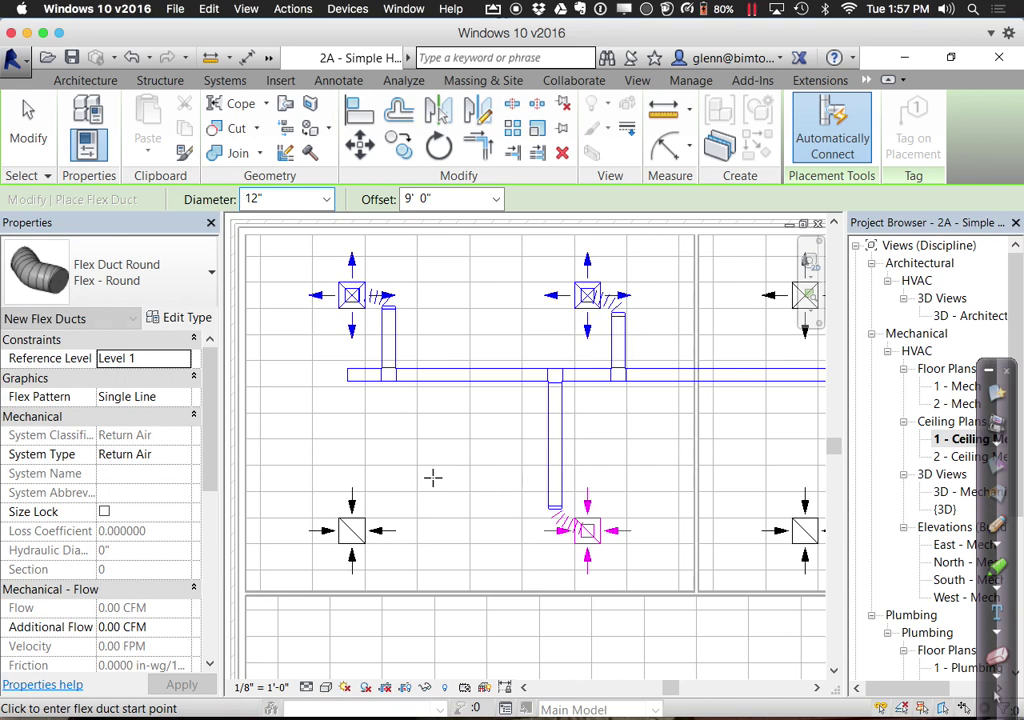
{"action": "scroll", "coordinate": [530, 560], "scroll_direction": "up", "scroll_amount": 2}
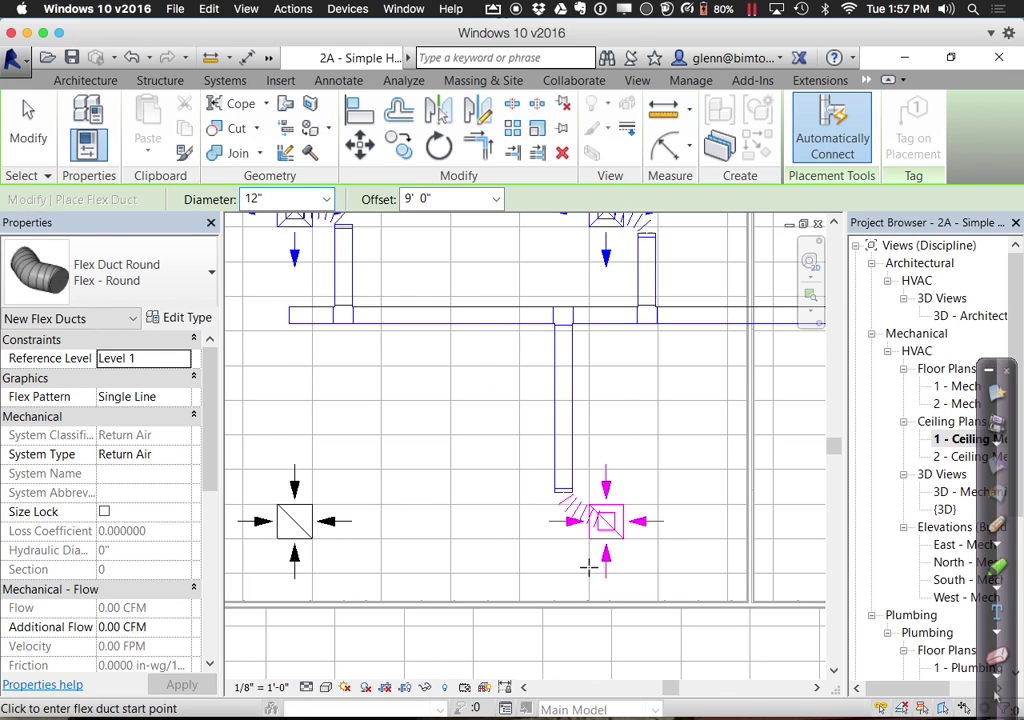
{"action": "scroll", "coordinate": [592, 558], "scroll_direction": "up", "scroll_amount": 1}
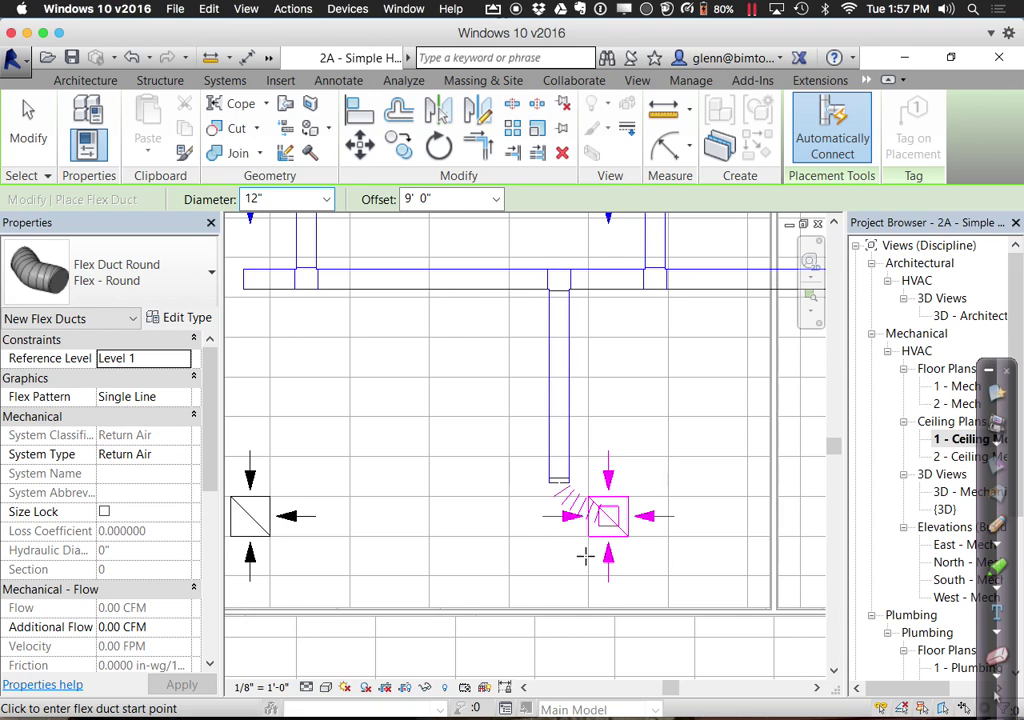
{"action": "scroll", "coordinate": [590, 557], "scroll_direction": "down", "scroll_amount": 2}
{"action": "scroll", "coordinate": [585, 557], "scroll_direction": "down", "scroll_amount": 1}
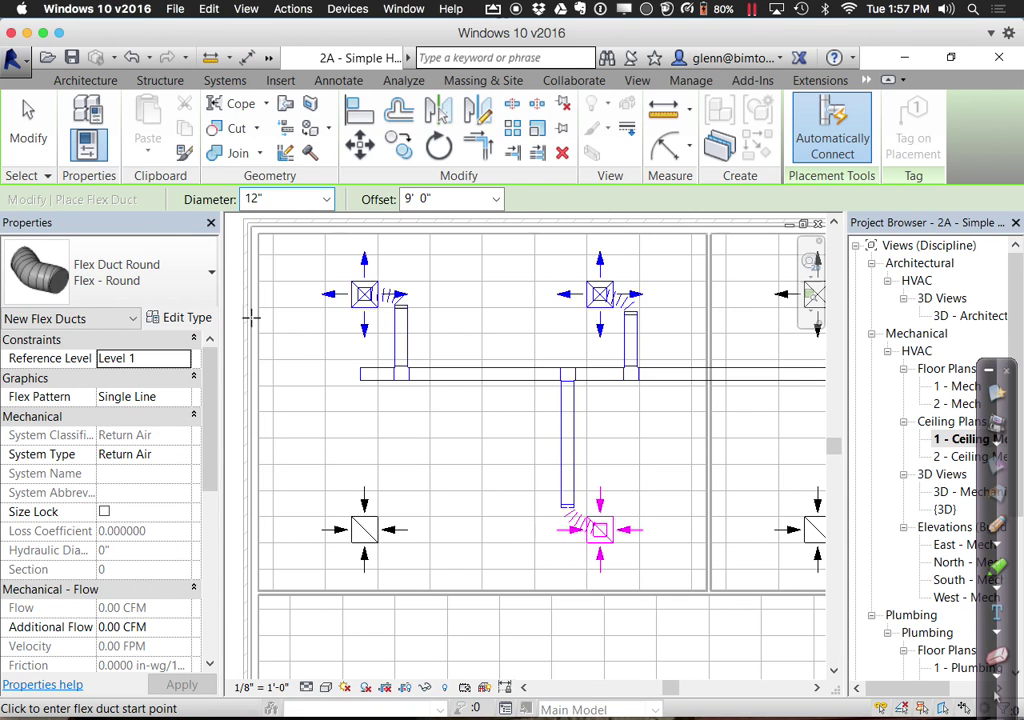
{"action": "left_click", "coordinate": [27, 112]}
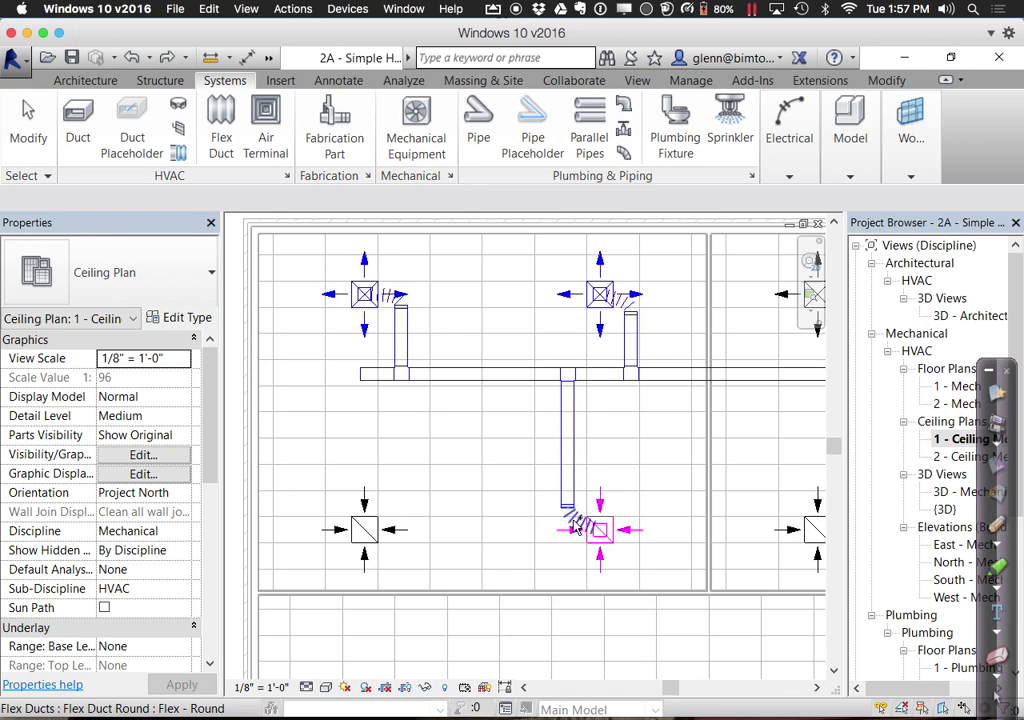
{"action": "key", "text": "ctrl+z"}
Draw two more vertical supply stubs up from the main near the next upper diffusers
{"action": "middle_click_drag", "start_coordinate": [642, 453], "coordinate": [463, 498]}
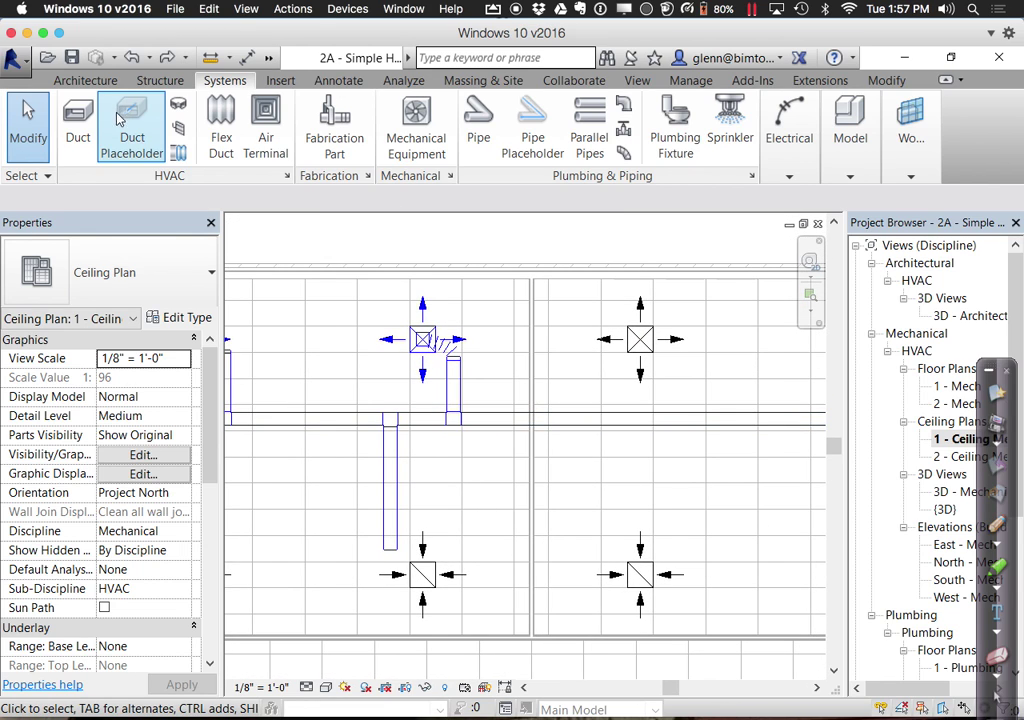
{"action": "left_click", "coordinate": [88, 122]}
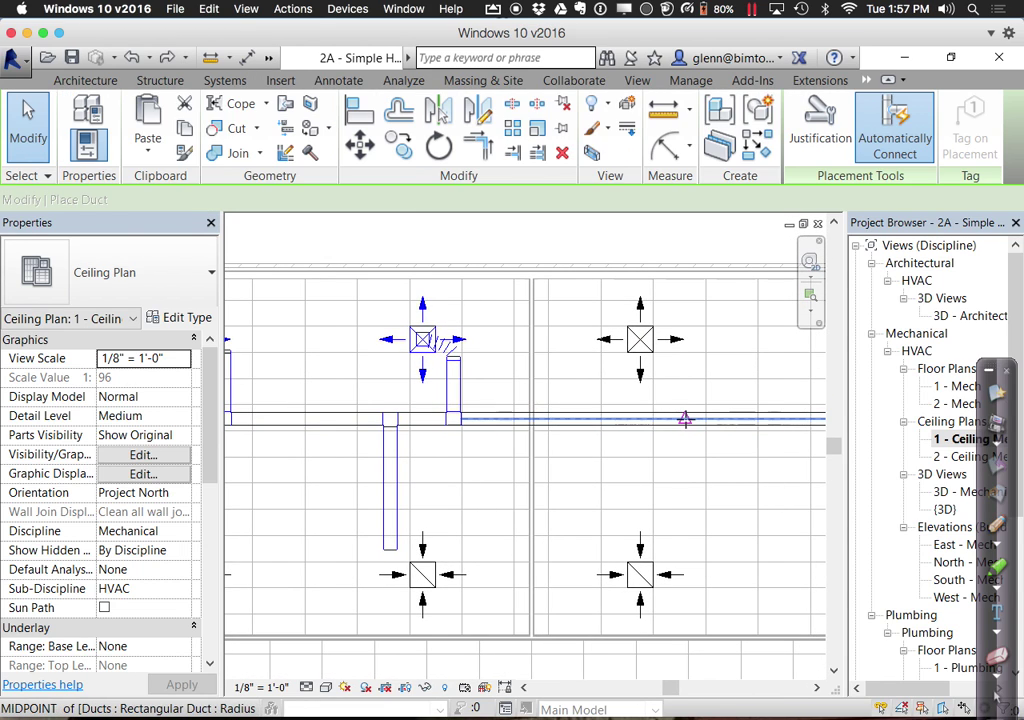
{"action": "left_click", "coordinate": [685, 418]}
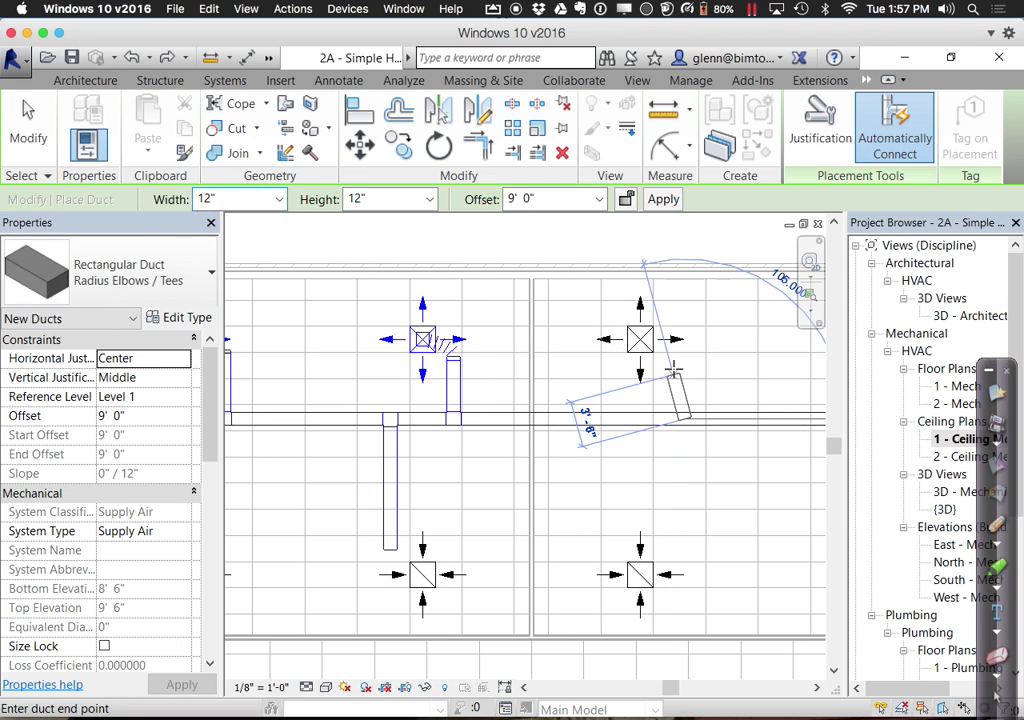
{"action": "left_click", "coordinate": [685, 362]}
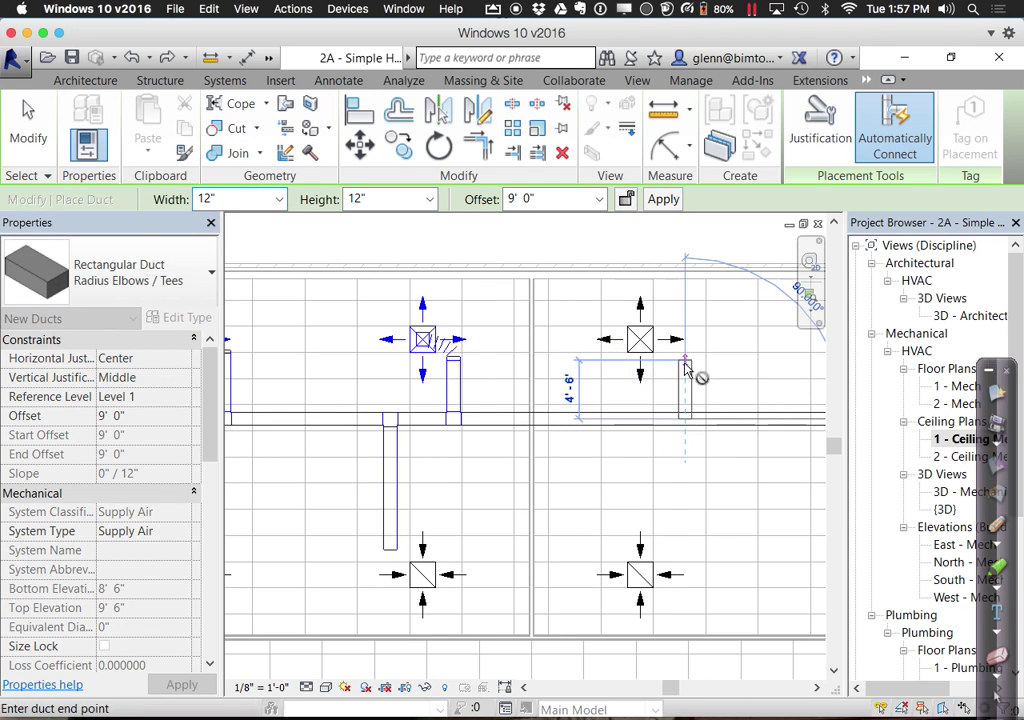
{"action": "key", "text": "Escape"}
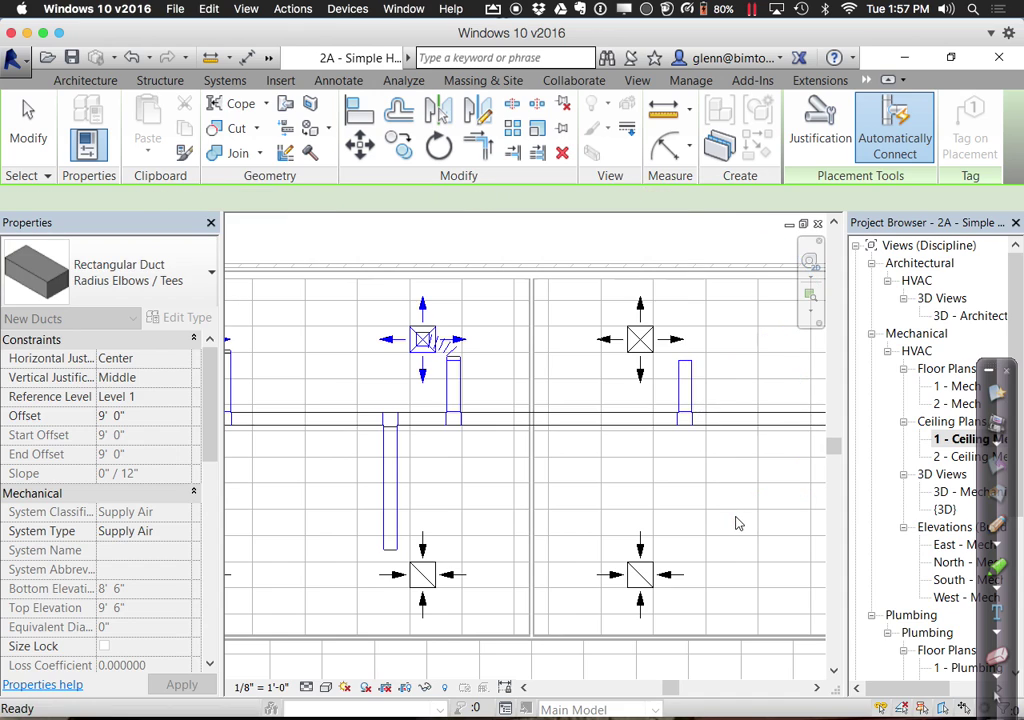
{"action": "middle_click_drag", "start_coordinate": [720, 526], "coordinate": [604, 544]}
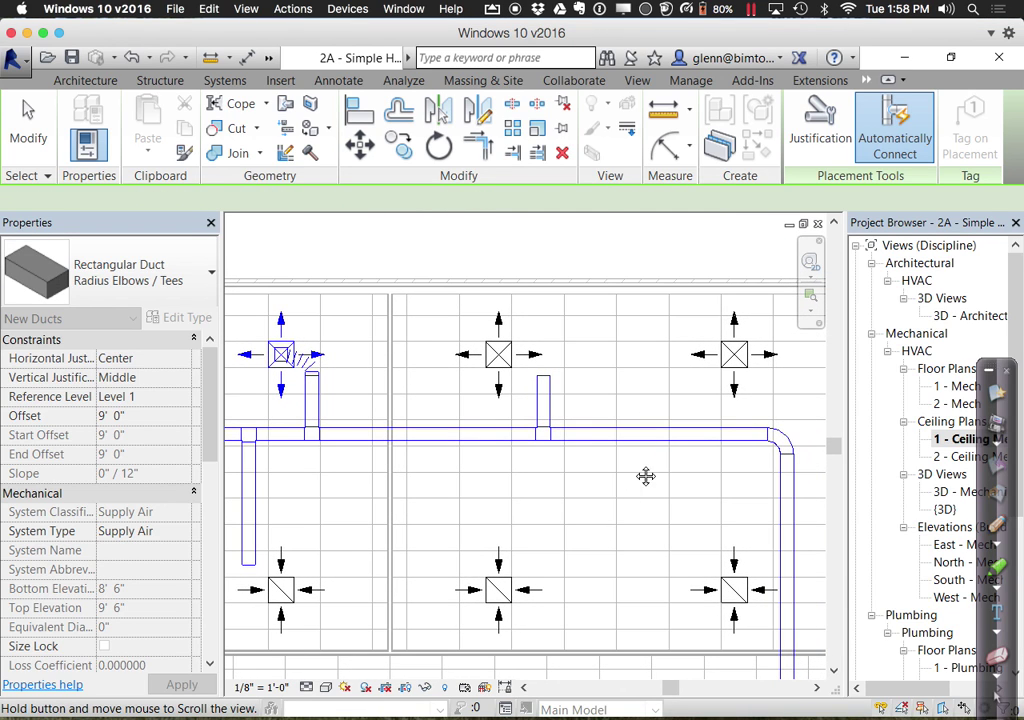
{"action": "left_click", "coordinate": [697, 434]}
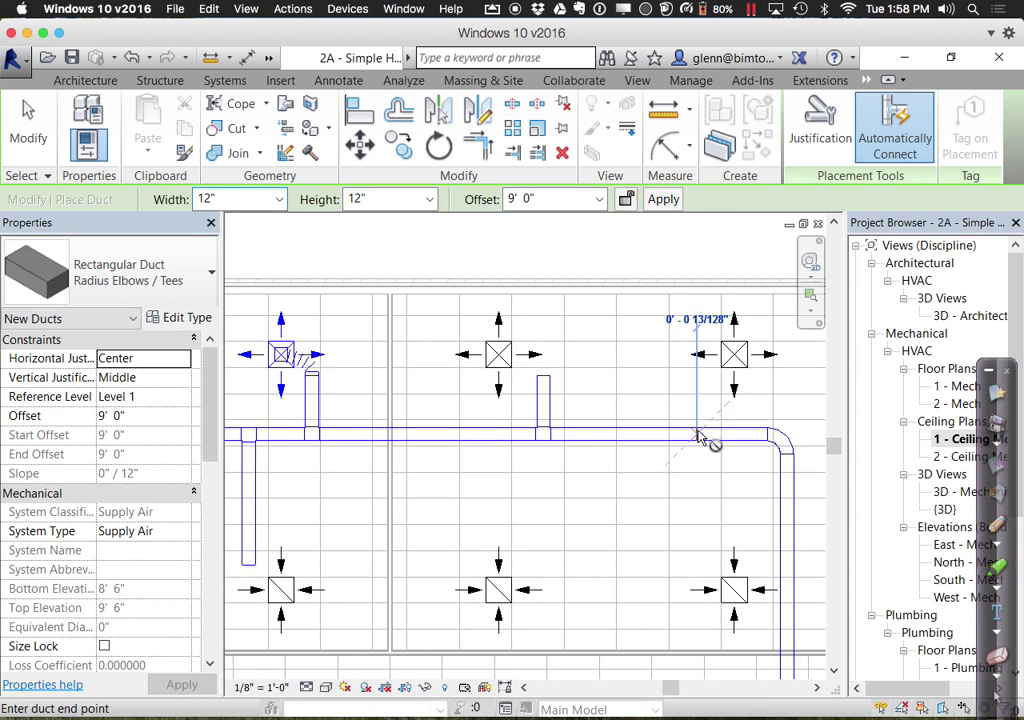
{"action": "left_click", "coordinate": [697, 383]}
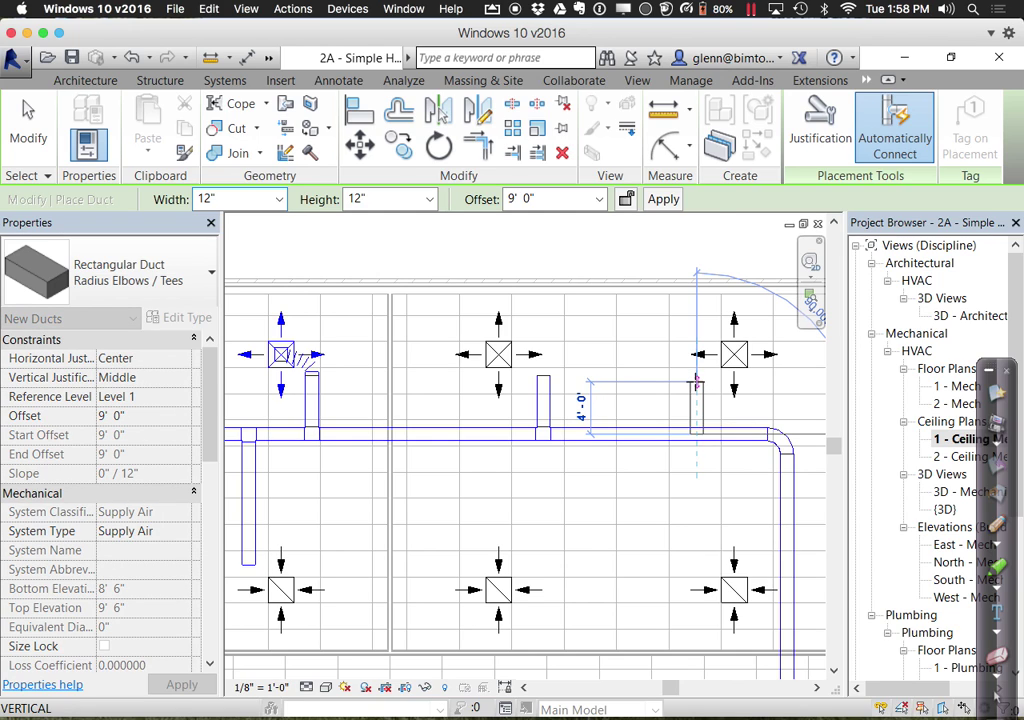
{"action": "left_click", "coordinate": [28, 120]}
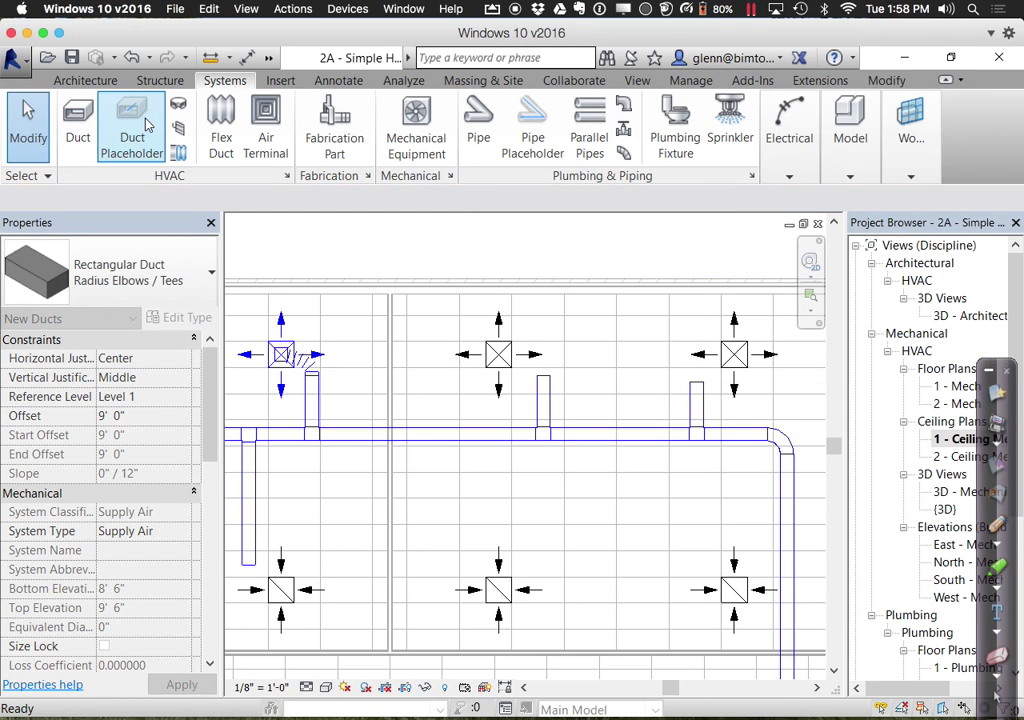
Connect the middle and right upper diffusers to the new stubs with flex ducts via FD
{"action": "left_click", "coordinate": [513, 376]}
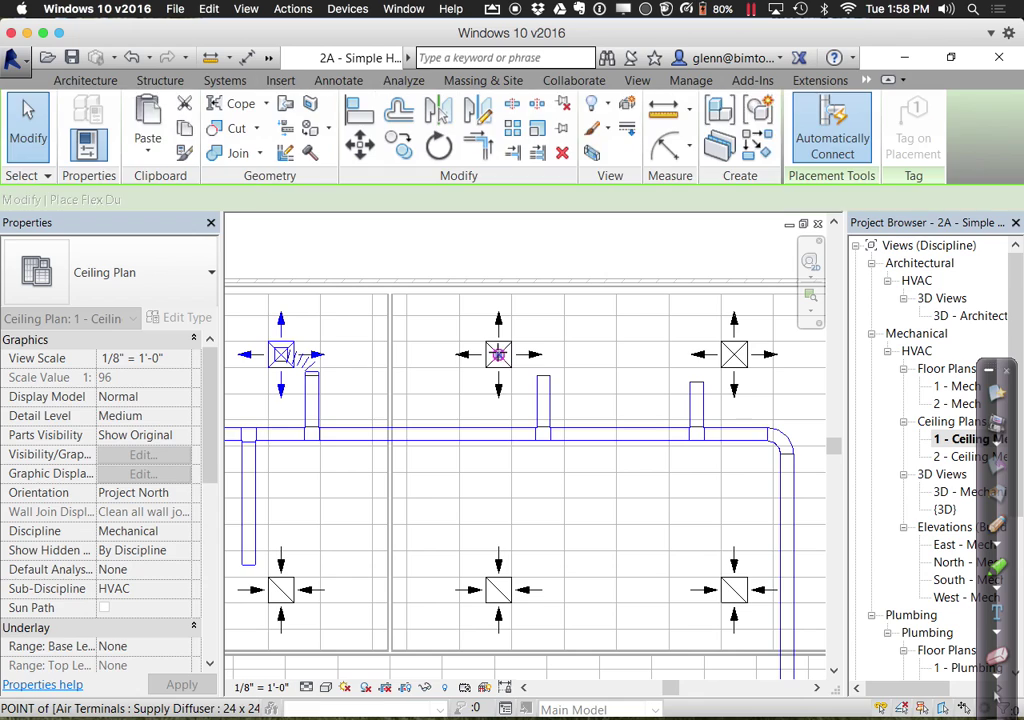
{"action": "key", "text": "f"}
{"action": "key", "text": "d"}
{"action": "left_click", "coordinate": [543, 373]}
{"action": "left_click", "coordinate": [734, 354]}
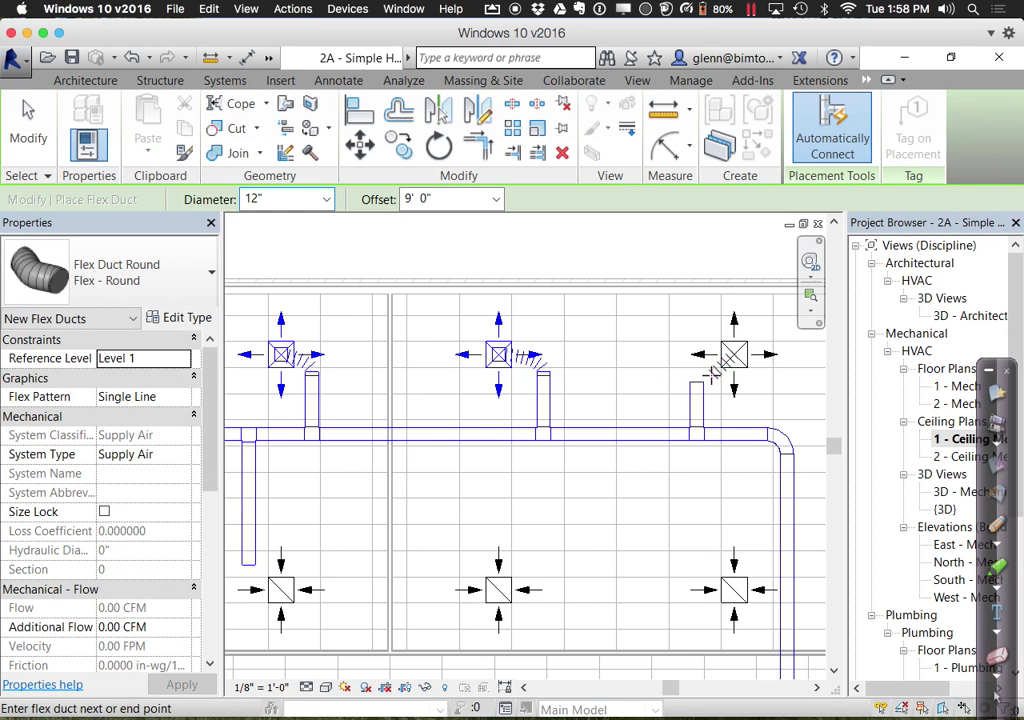
{"action": "left_click", "coordinate": [695, 383]}
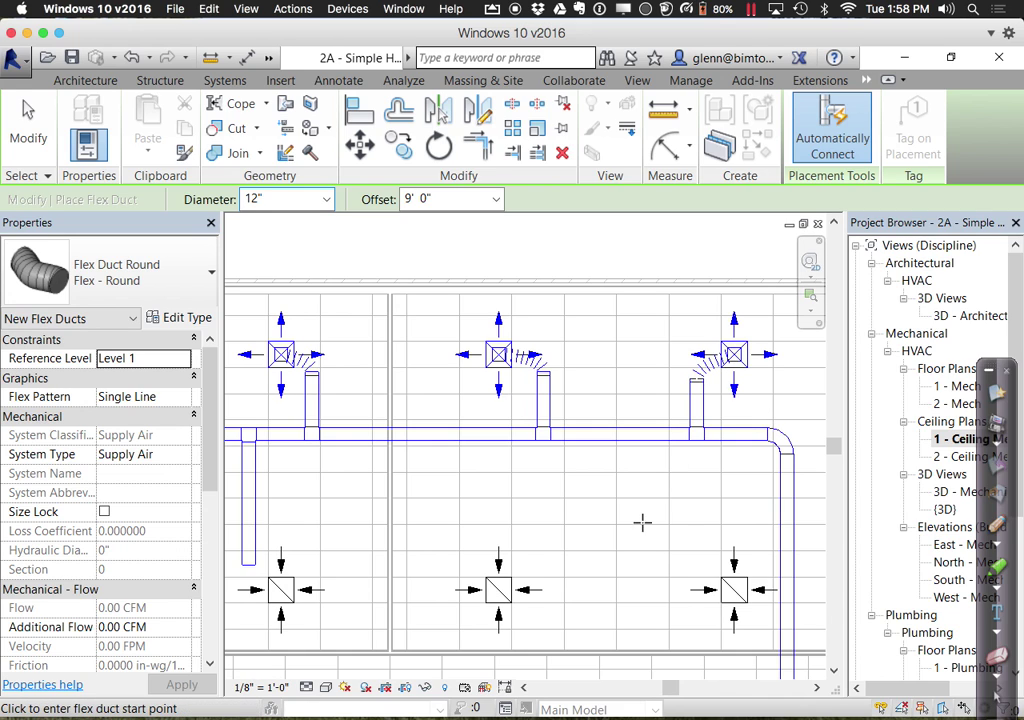
{"action": "scroll", "coordinate": [635, 533], "scroll_direction": "up", "scroll_amount": 2}
{"action": "scroll", "coordinate": [657, 536], "scroll_direction": "down", "scroll_amount": 3}
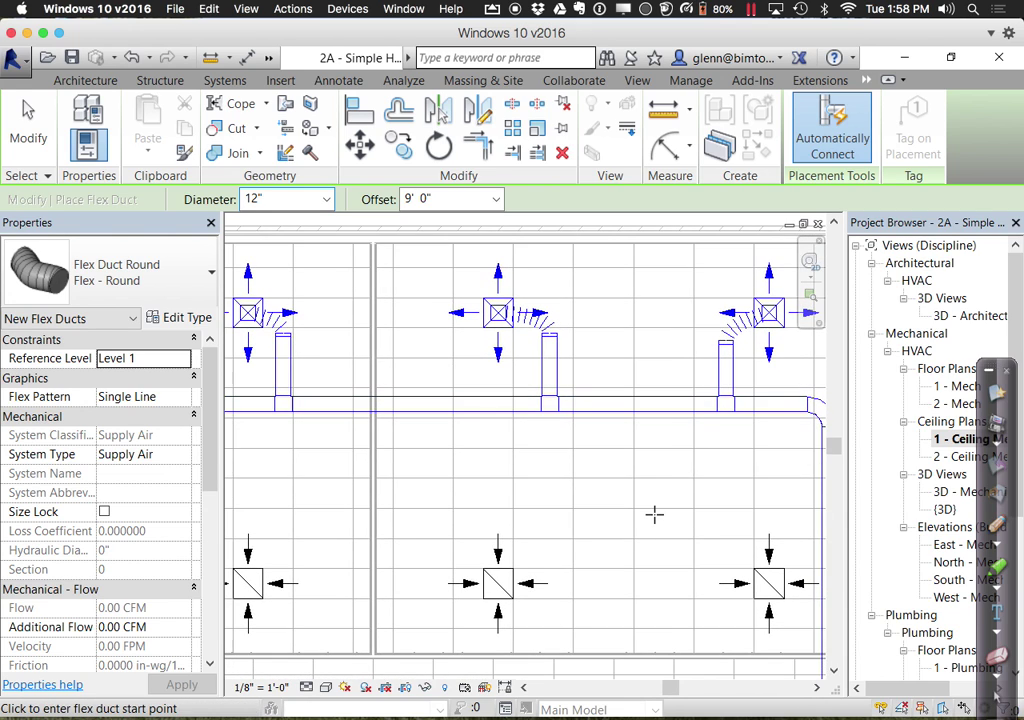
Delete the vertical branch duct below the main and its leftover tee fitting
{"action": "middle_click_drag", "start_coordinate": [696, 517], "coordinate": [727, 517]}
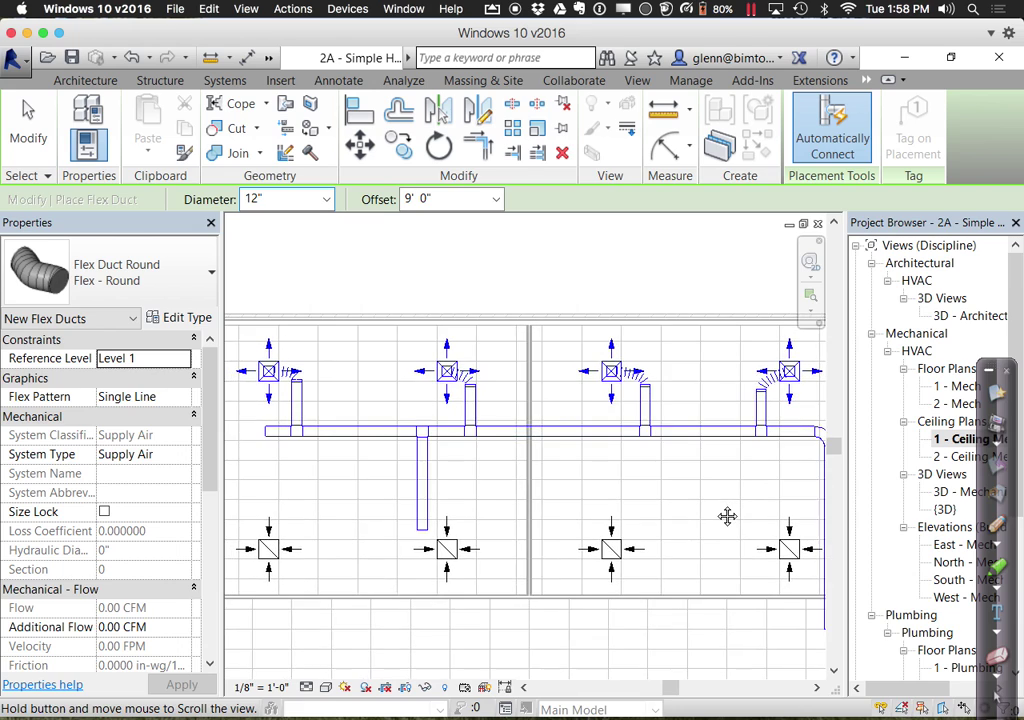
{"action": "left_click", "coordinate": [26, 128]}
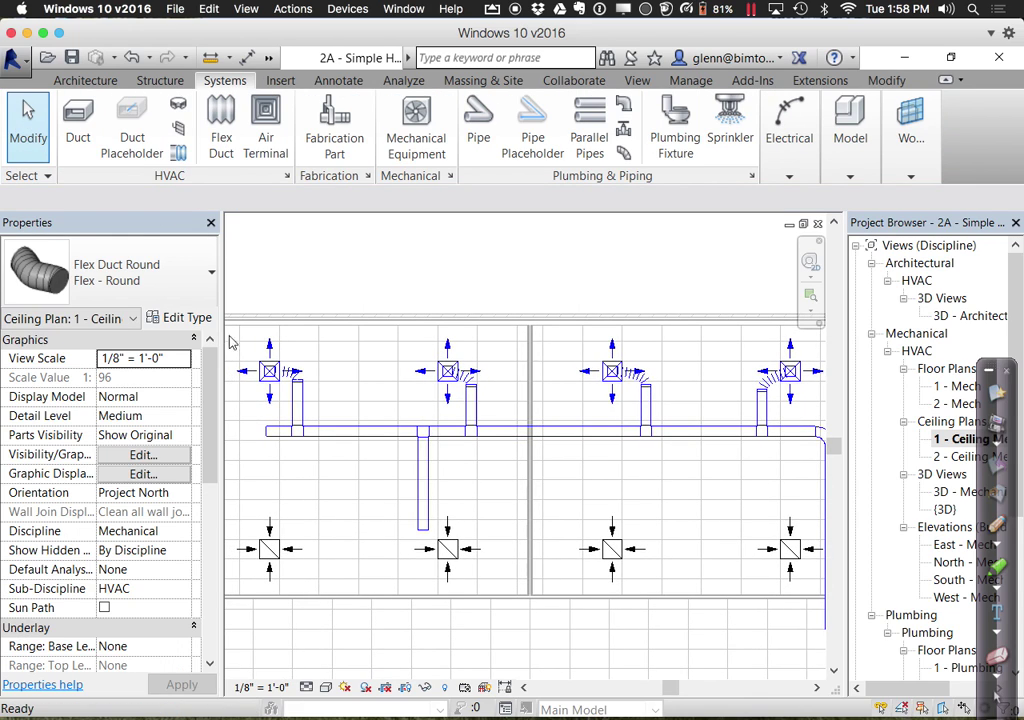
{"action": "left_click", "coordinate": [426, 496]}
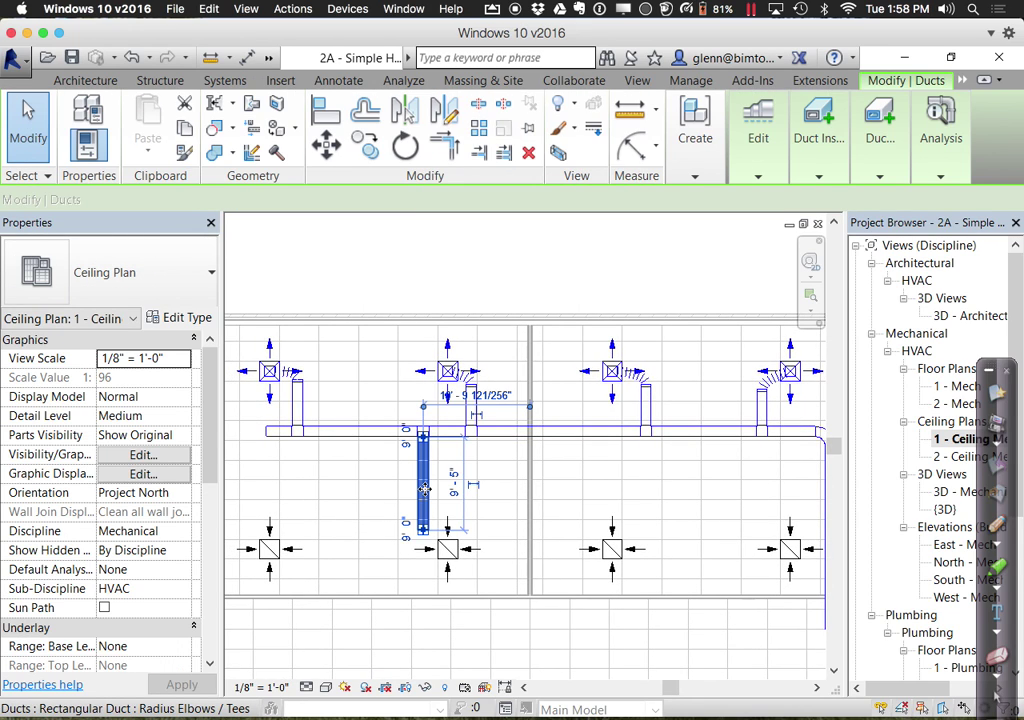
{"action": "key", "text": "Delete"}
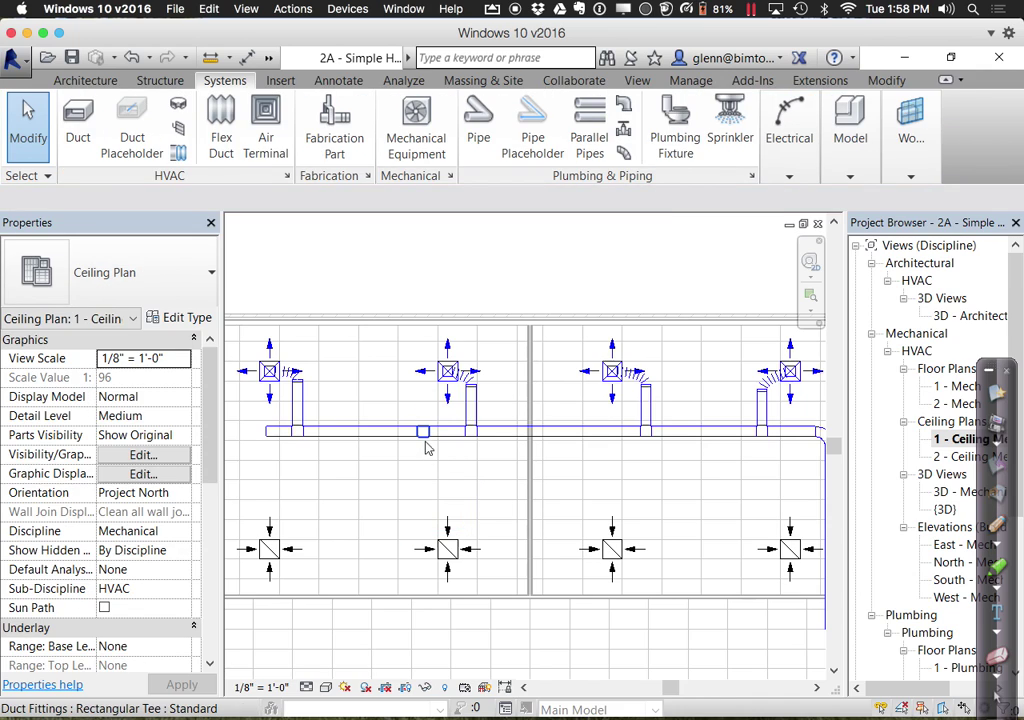
{"action": "left_click", "coordinate": [426, 455]}
{"action": "key", "text": "Delete"}
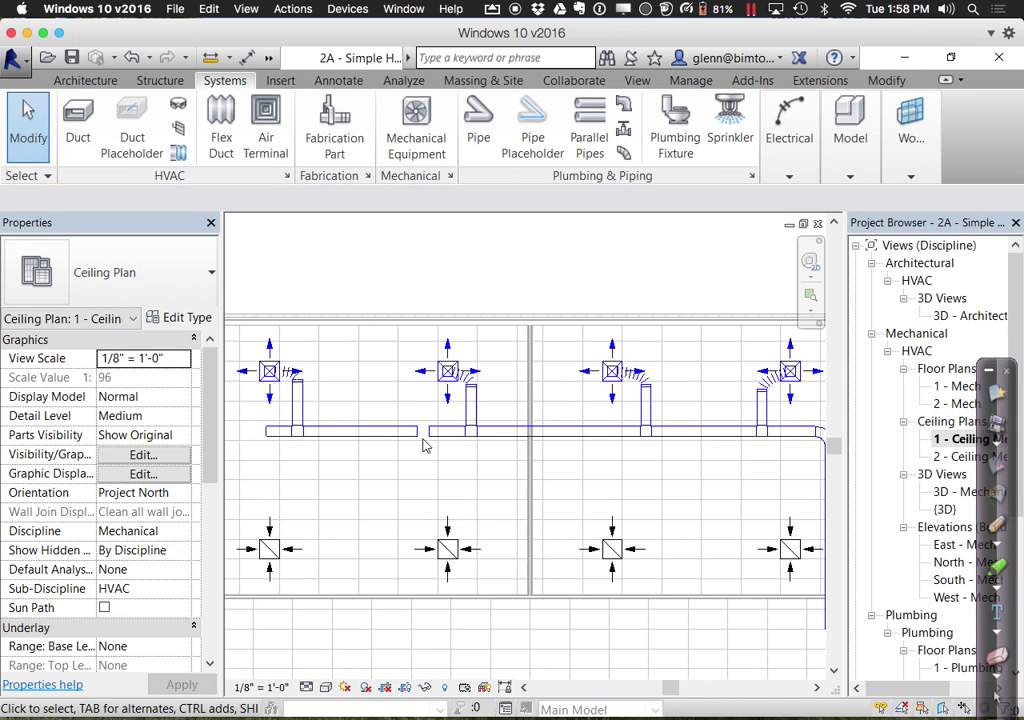
Stretch the left main segment's end to close the gap into one continuous run
{"action": "left_click", "coordinate": [417, 434]}
{"action": "left_click_drag", "start_coordinate": [417, 434], "coordinate": [427, 475]}
{"action": "left_click", "coordinate": [424, 473]}
{"action": "scroll", "coordinate": [421, 519], "scroll_direction": "up", "scroll_amount": 1}
{"action": "scroll", "coordinate": [421, 519], "scroll_direction": "down", "scroll_amount": 1}
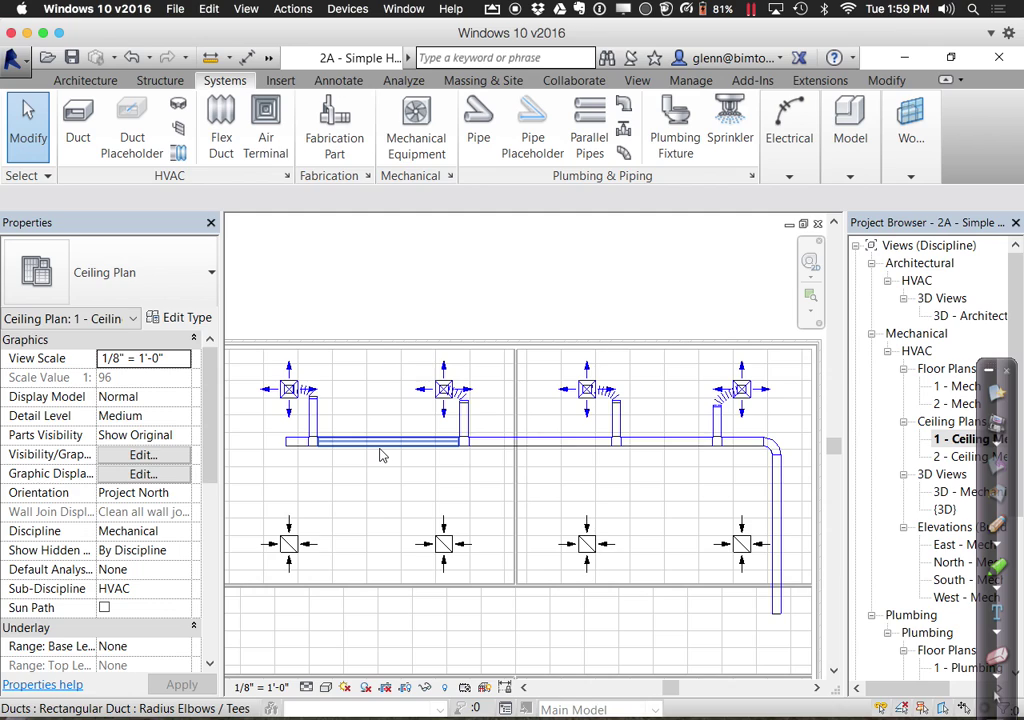
{"action": "key", "text": "Tab"}
{"action": "key", "text": "Tab"}
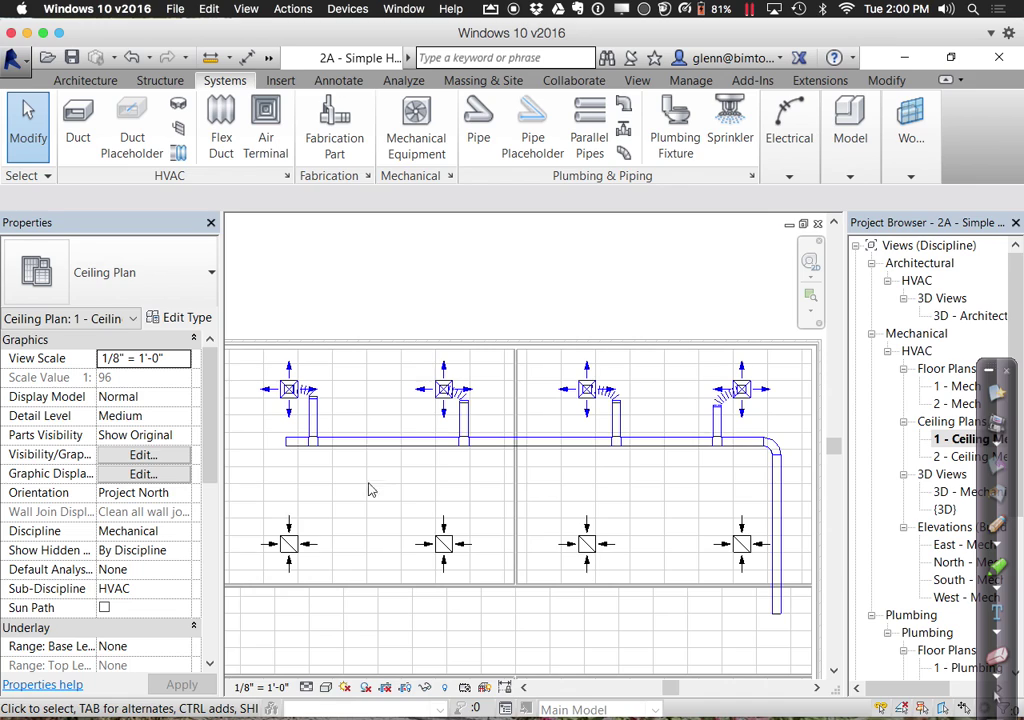
Select the short duct at the main's left end and review its Analysis, Lining, Insulation and Edit options
{"action": "left_click", "coordinate": [287, 456]}
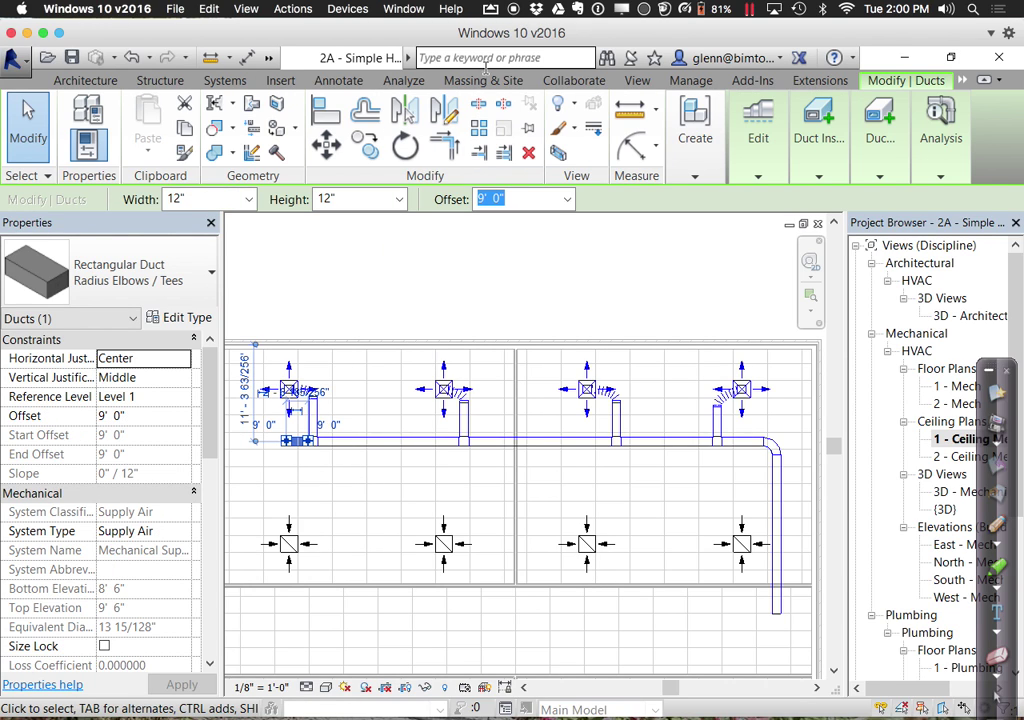
{"action": "left_click", "coordinate": [226, 81]}
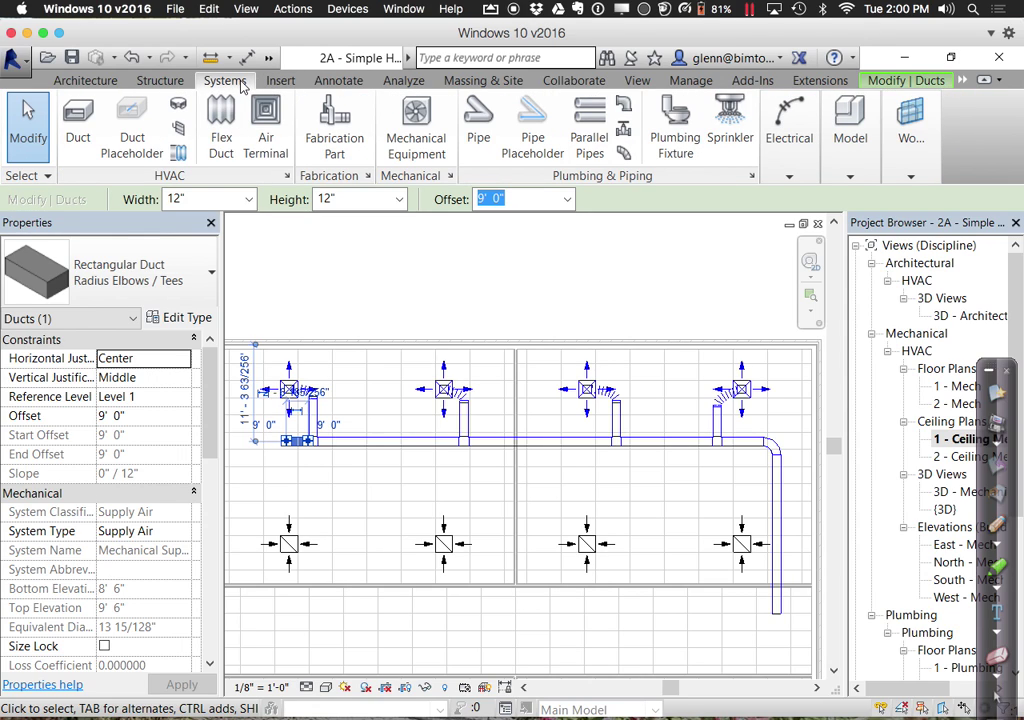
{"action": "left_click", "coordinate": [873, 85]}
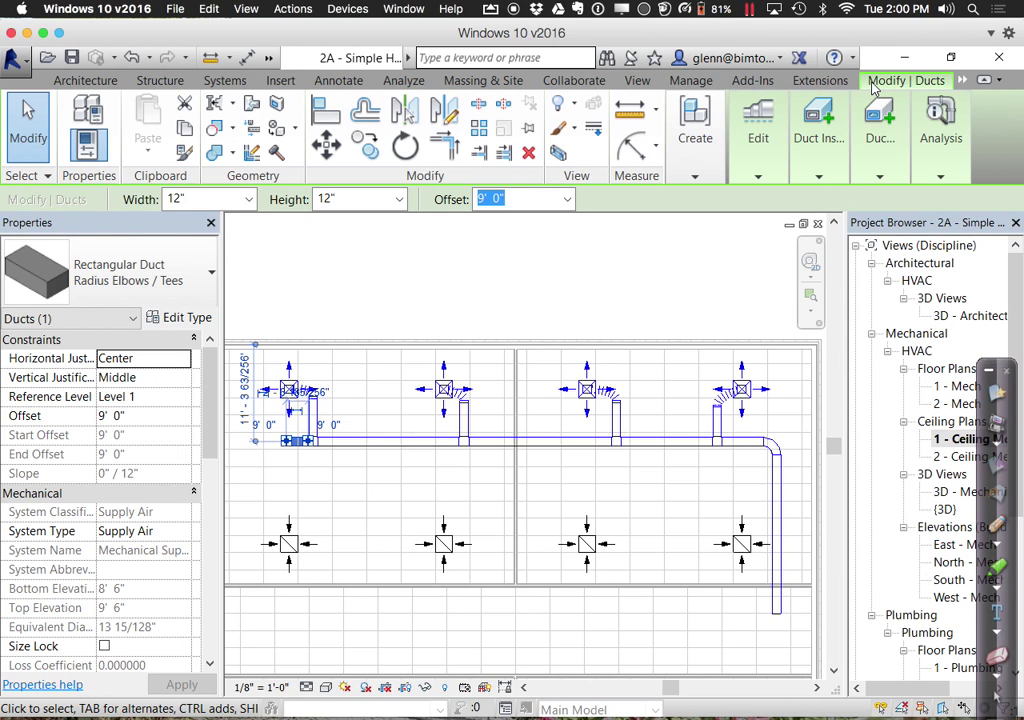
{"action": "left_click", "coordinate": [943, 179]}
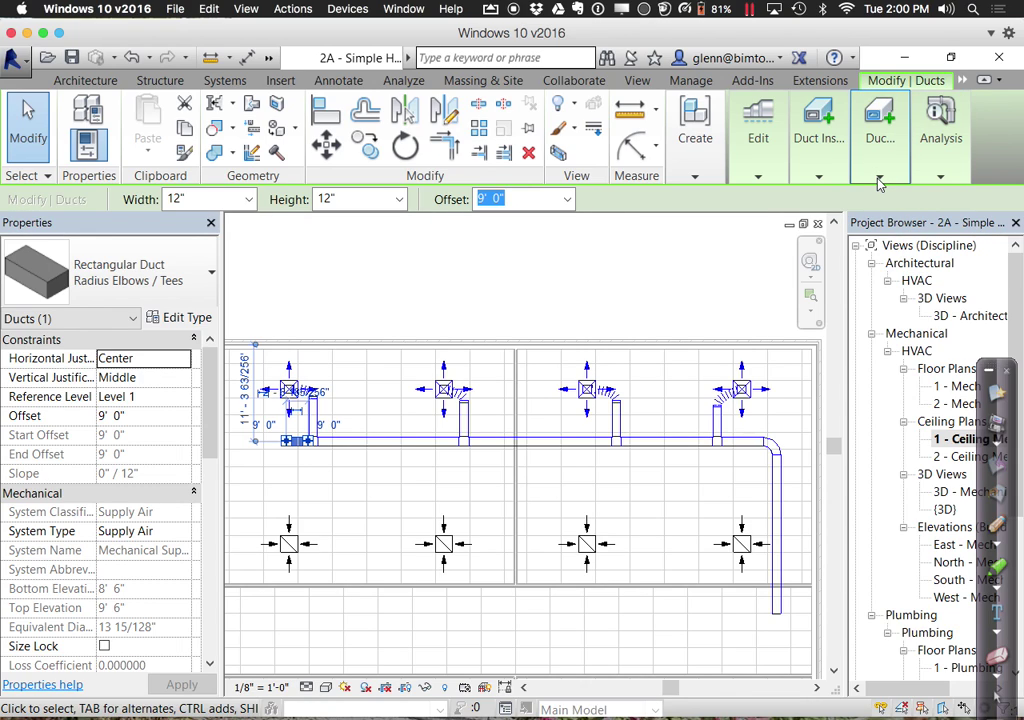
{"action": "left_click", "coordinate": [880, 180]}
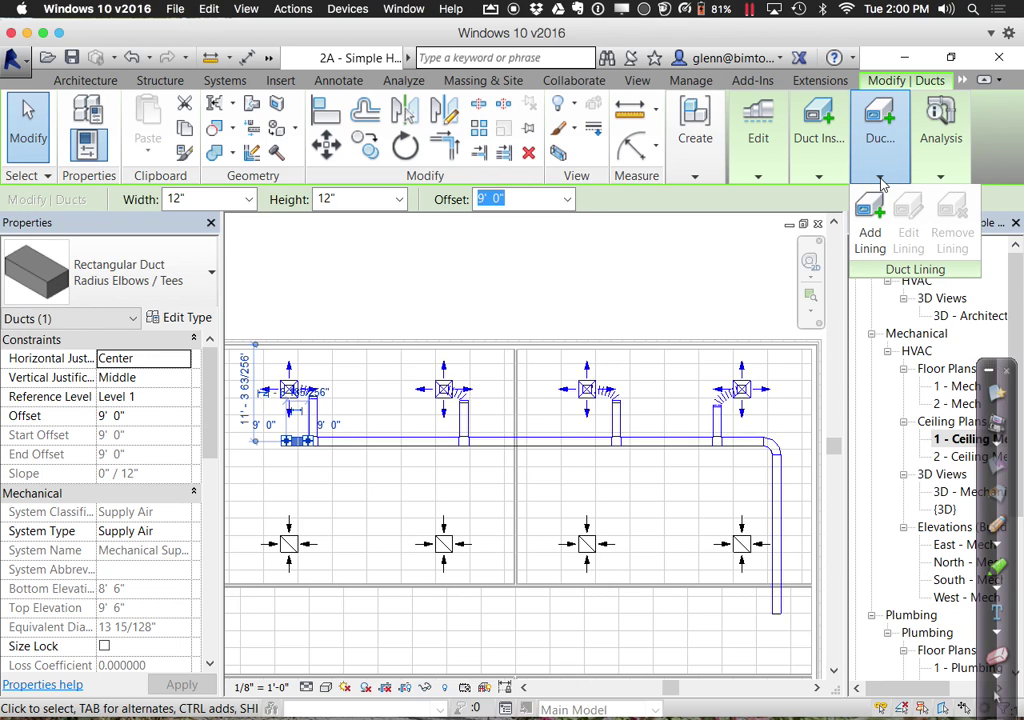
{"action": "left_click", "coordinate": [819, 177]}
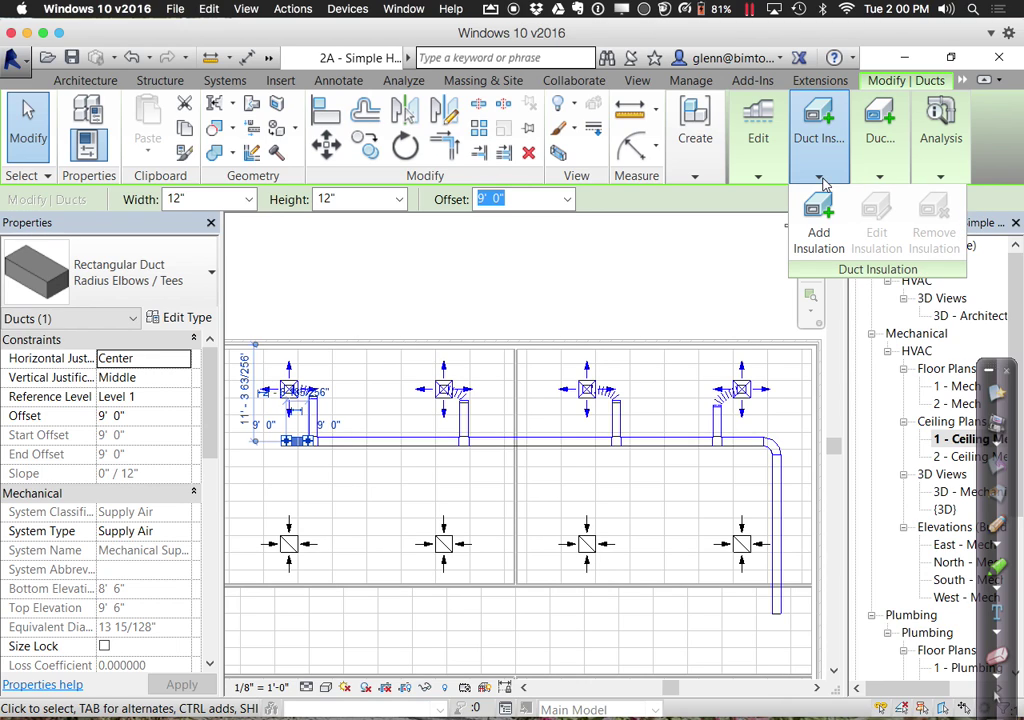
{"action": "left_click", "coordinate": [759, 179]}
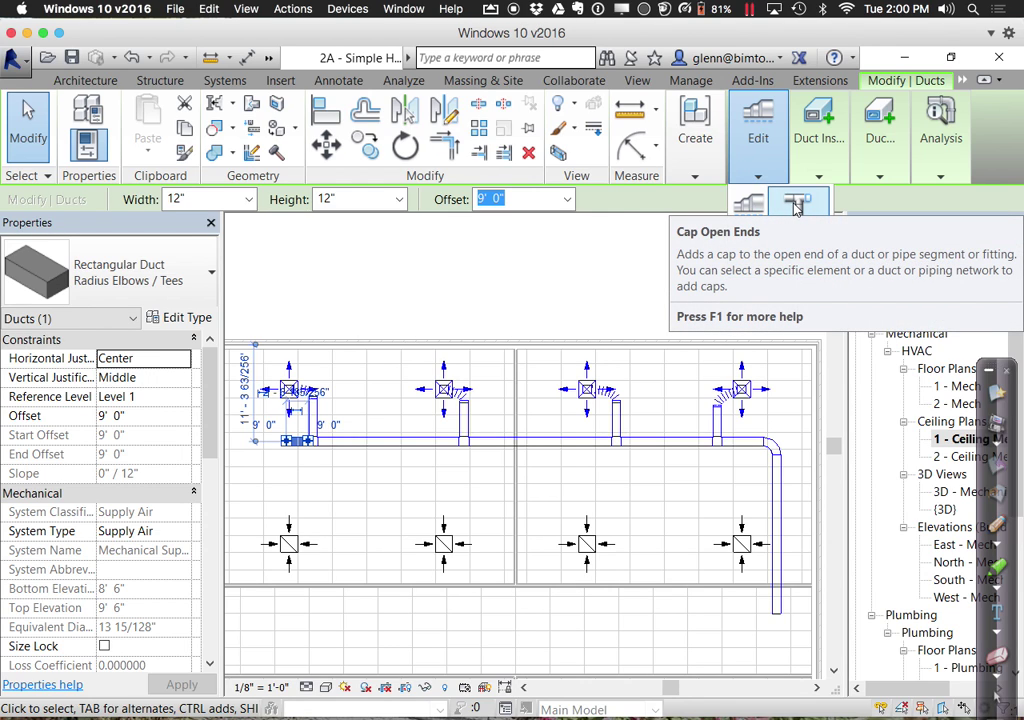
{"action": "left_click", "coordinate": [795, 207]}
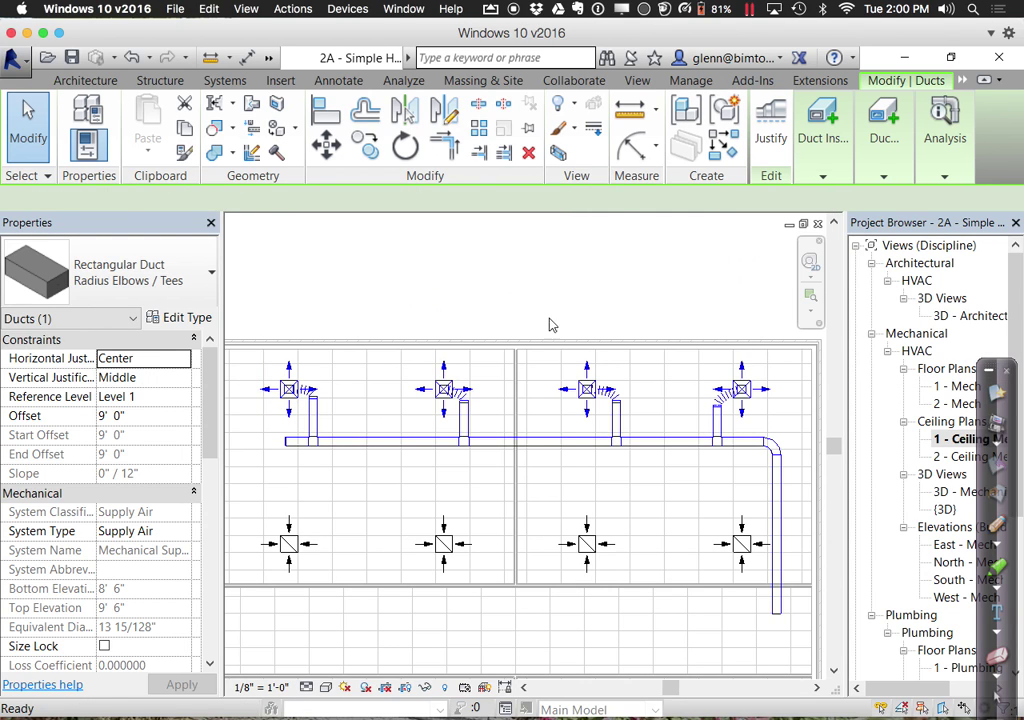
Zoom in with ZR on the main's left end and delete the short duct piece and its end cap
{"action": "key", "text": "Escape"}
{"action": "key", "text": "z"}
{"action": "key", "text": "r"}
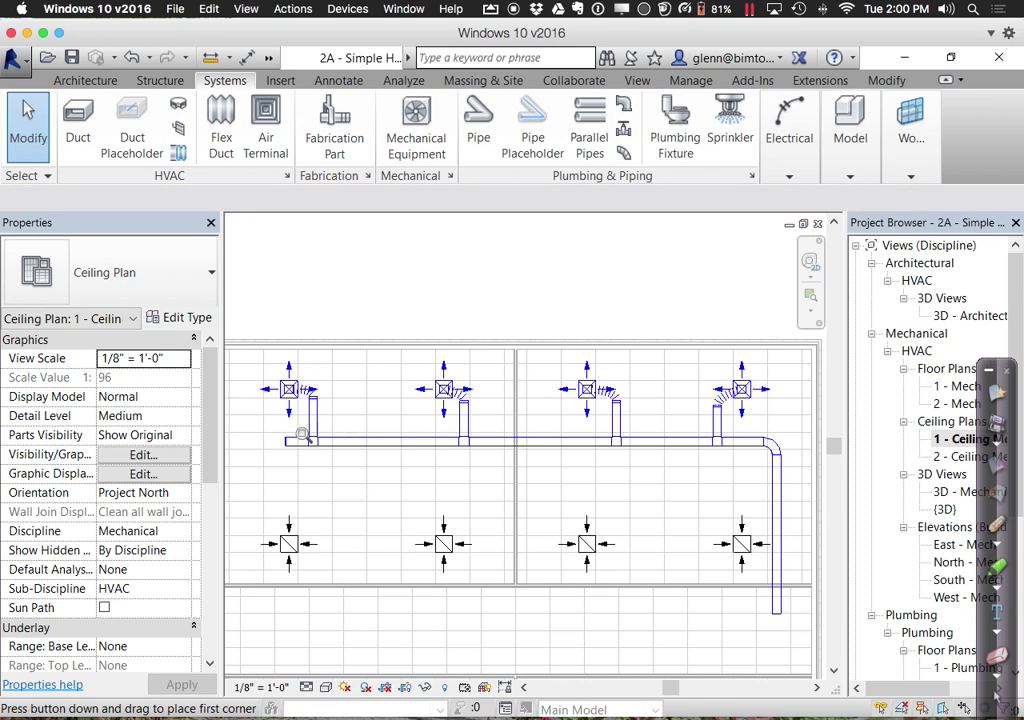
{"action": "scroll", "coordinate": [296, 447], "scroll_direction": "up", "scroll_amount": 1}
{"action": "scroll", "coordinate": [296, 449], "scroll_direction": "up", "scroll_amount": 1}
{"action": "scroll", "coordinate": [294, 450], "scroll_direction": "up", "scroll_amount": 1}
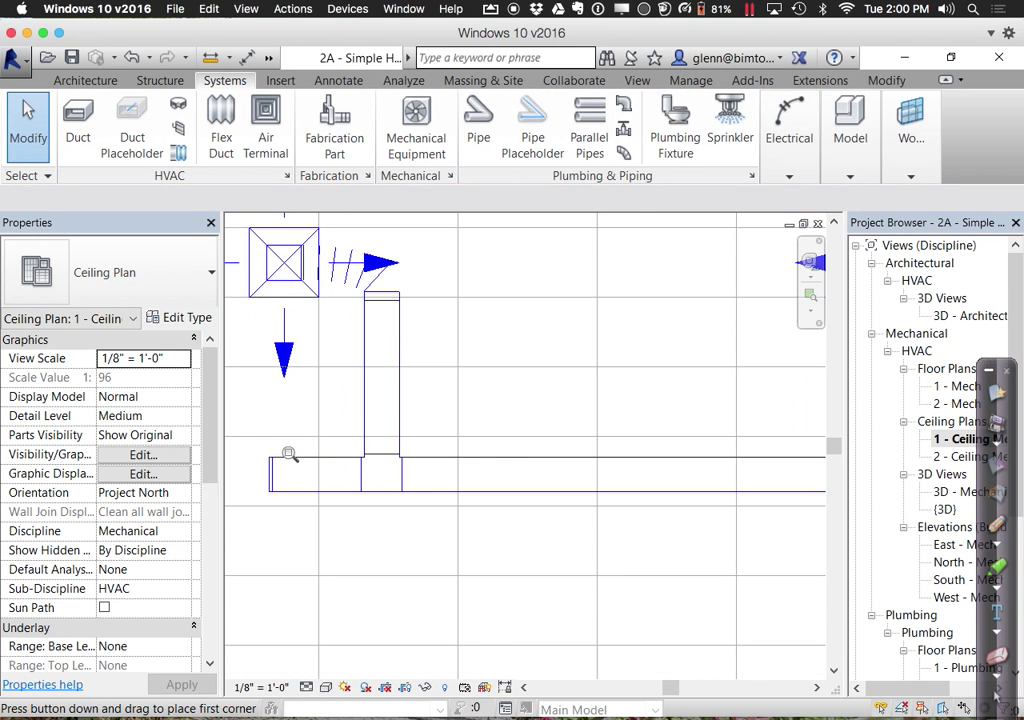
{"action": "scroll", "coordinate": [288, 457], "scroll_direction": "up", "scroll_amount": 1}
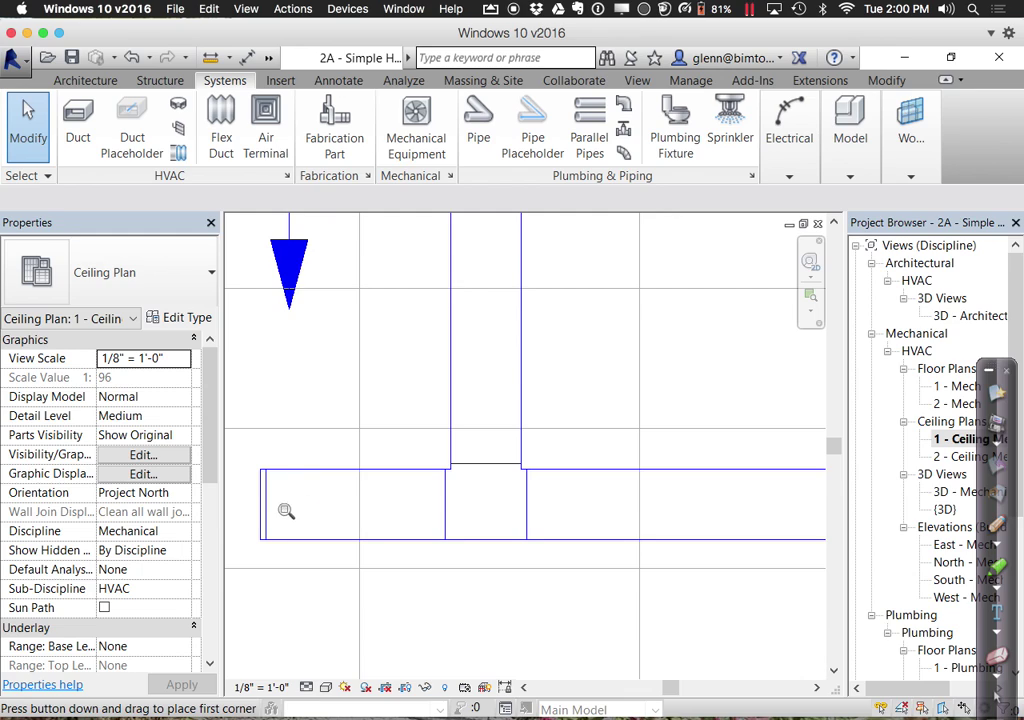
{"action": "scroll", "coordinate": [272, 510], "scroll_direction": "down", "scroll_amount": 3}
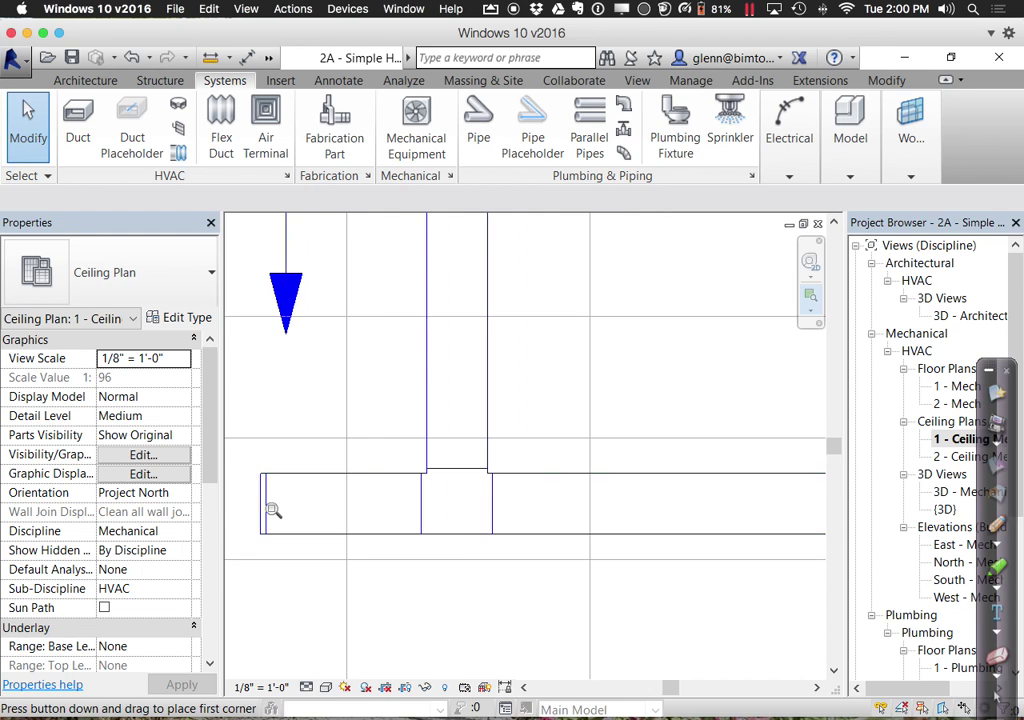
{"action": "scroll", "coordinate": [272, 511], "scroll_direction": "down", "scroll_amount": 1}
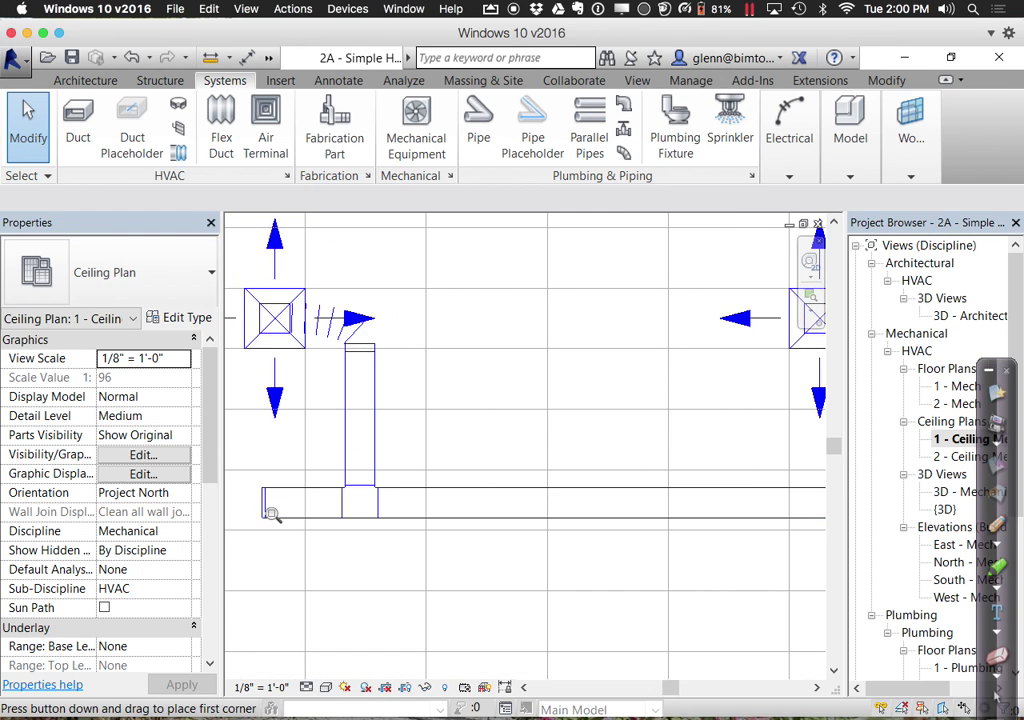
{"action": "scroll", "coordinate": [273, 513], "scroll_direction": "down", "scroll_amount": 1}
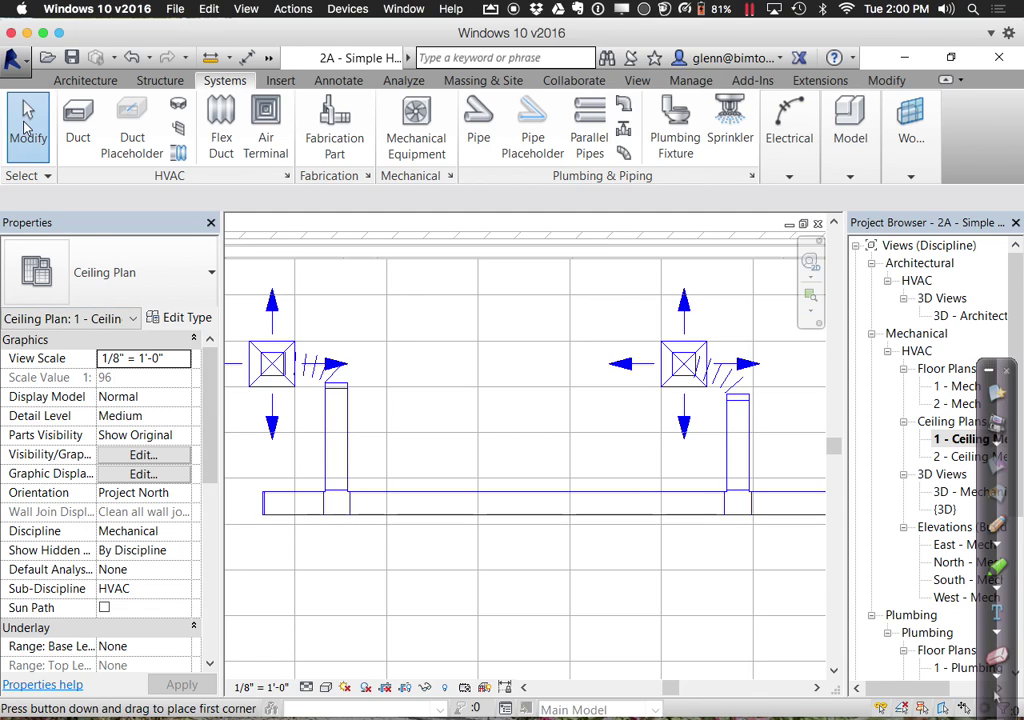
{"action": "left_click", "coordinate": [293, 508]}
{"action": "key", "text": "Delete"}
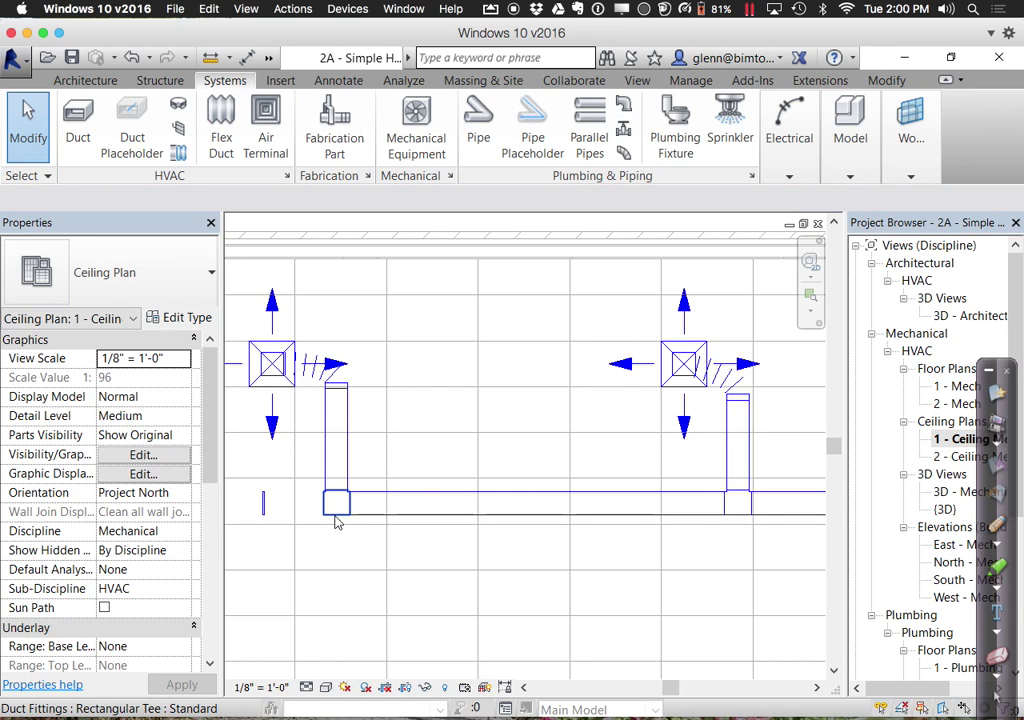
{"action": "left_click", "coordinate": [266, 528]}
{"action": "key", "text": "Delete"}
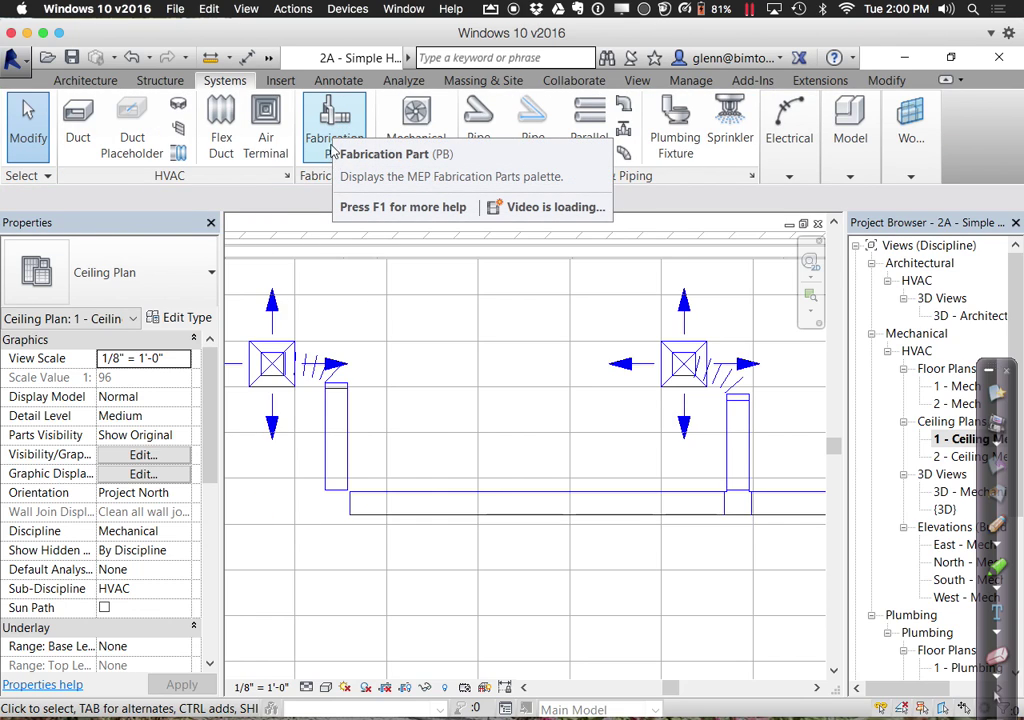
Join the leftmost vertical branch to the horizontal main with Trim/Extend to Corner, forming an elbow
{"action": "left_click", "coordinate": [886, 81]}
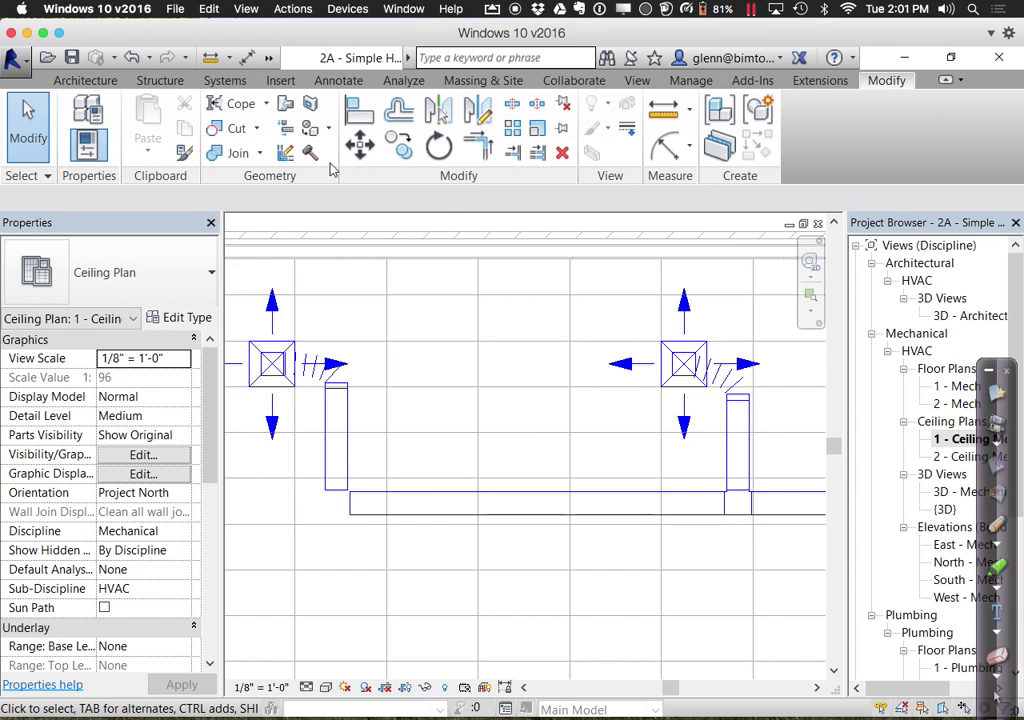
{"action": "left_click", "coordinate": [478, 145]}
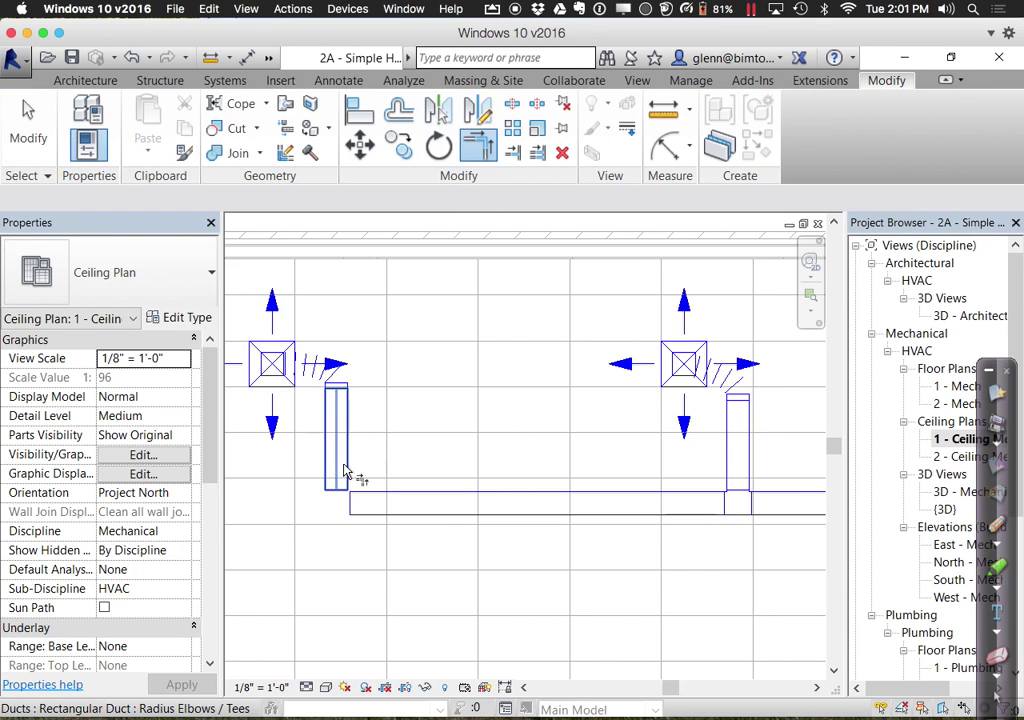
{"action": "left_click", "coordinate": [345, 473]}
{"action": "left_click", "coordinate": [381, 516]}
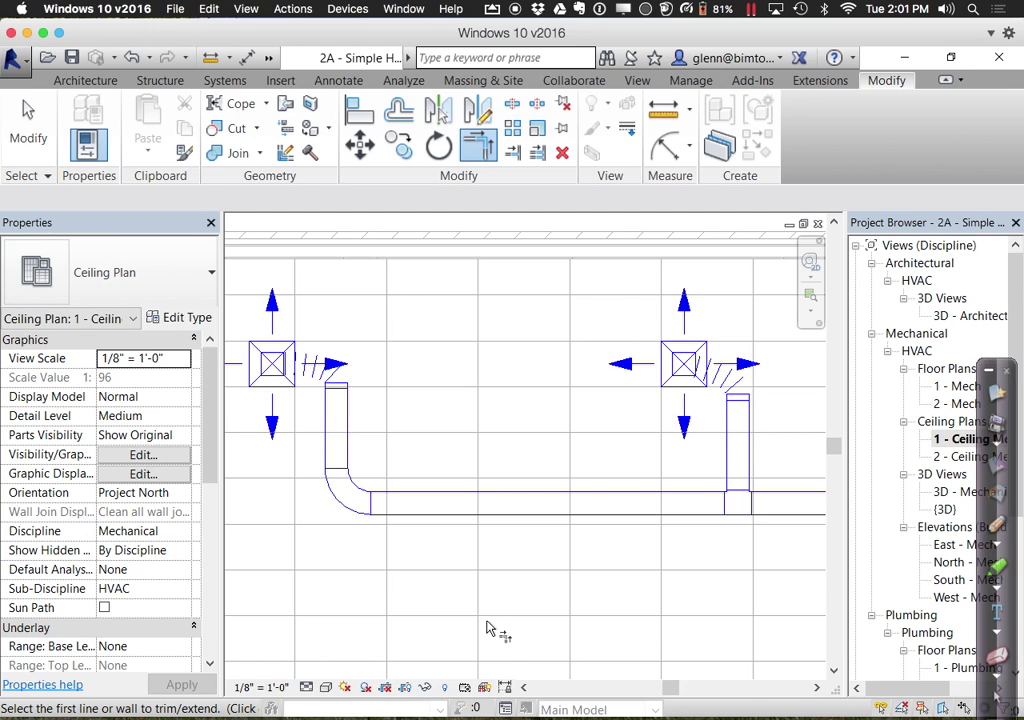
{"action": "scroll", "coordinate": [441, 590], "scroll_direction": "up", "scroll_amount": 1}
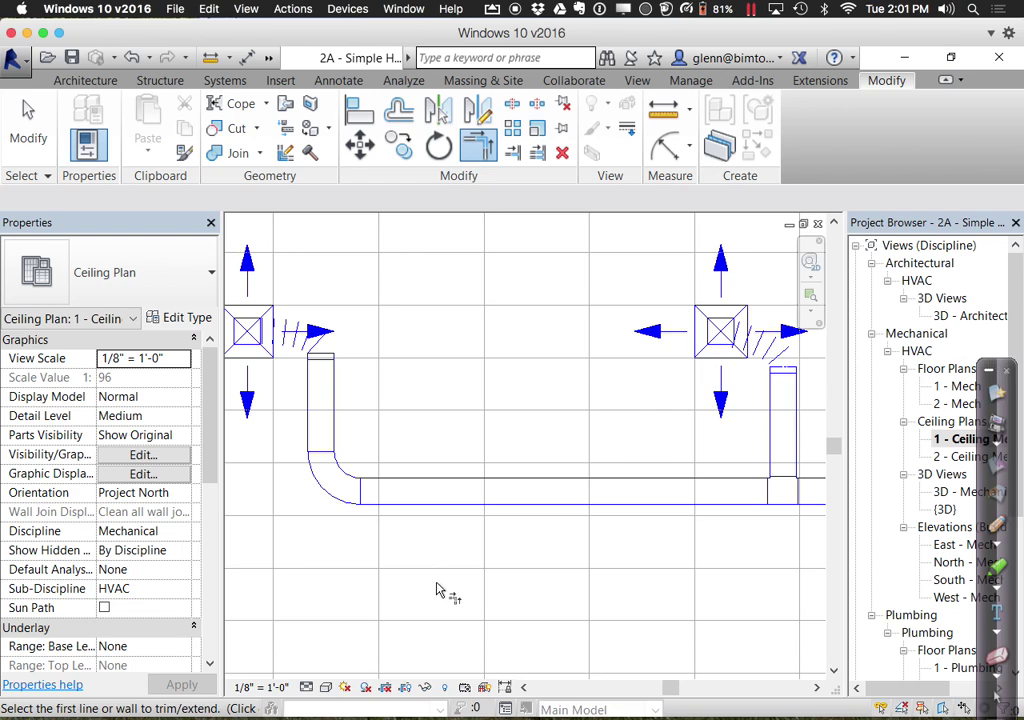
{"action": "scroll", "coordinate": [437, 590], "scroll_direction": "down", "scroll_amount": 2}
{"action": "scroll", "coordinate": [431, 591], "scroll_direction": "up", "scroll_amount": 1}
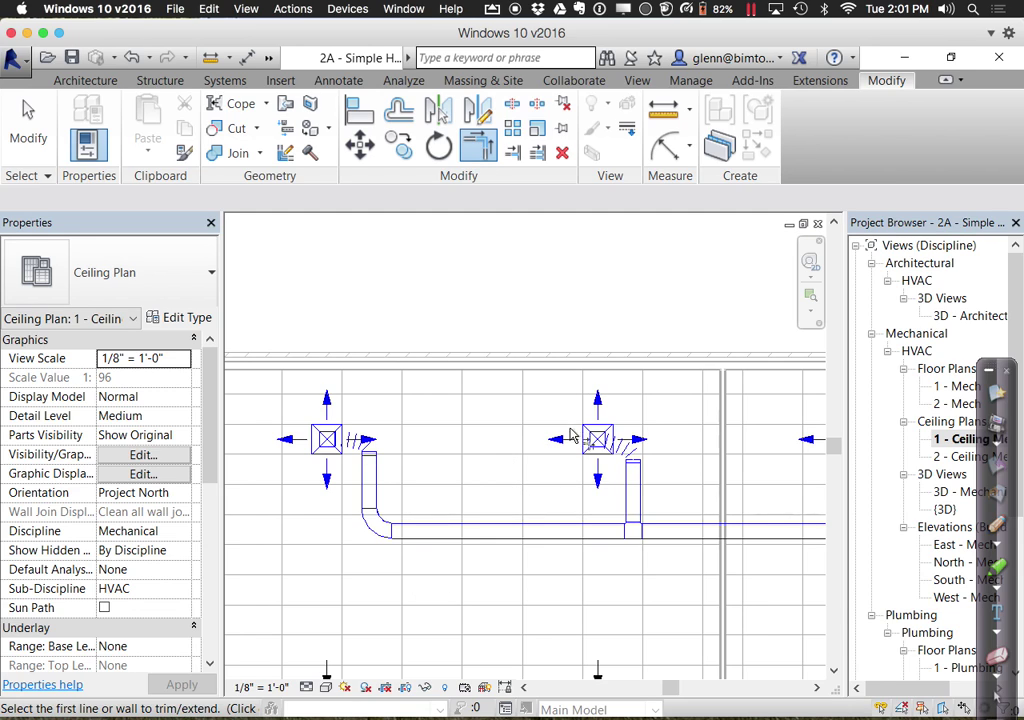
Tab-select the whole Supply Air network: main, elbows, stubs and upper diffusers
{"action": "scroll", "coordinate": [543, 391], "scroll_direction": "down", "scroll_amount": 4}
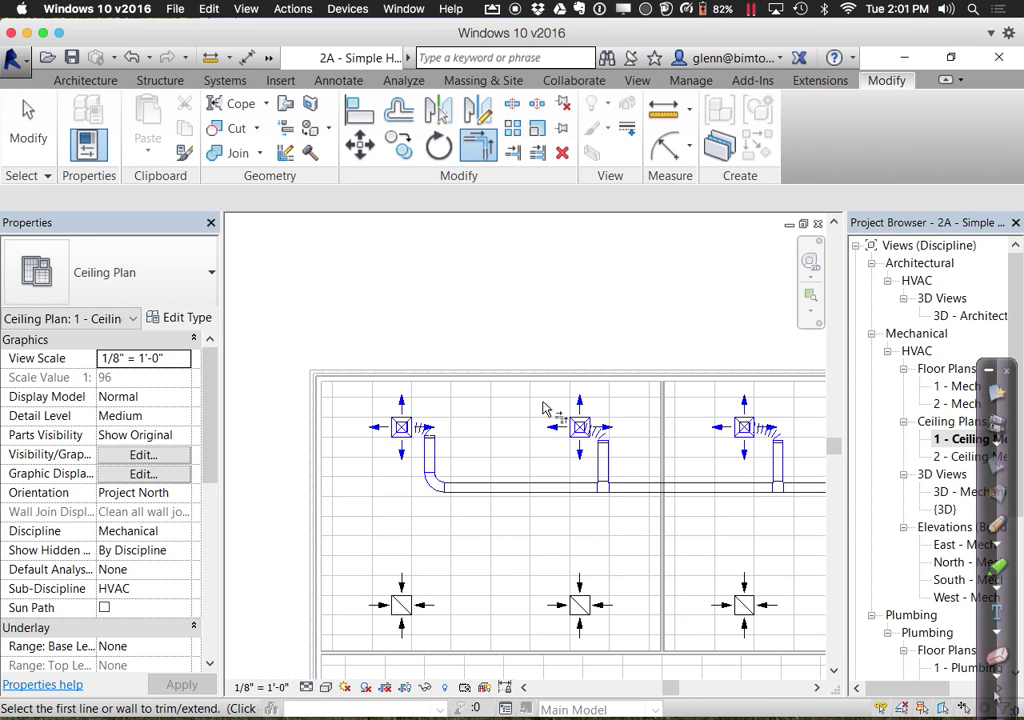
{"action": "middle_click_drag", "start_coordinate": [517, 418], "coordinate": [387, 390]}
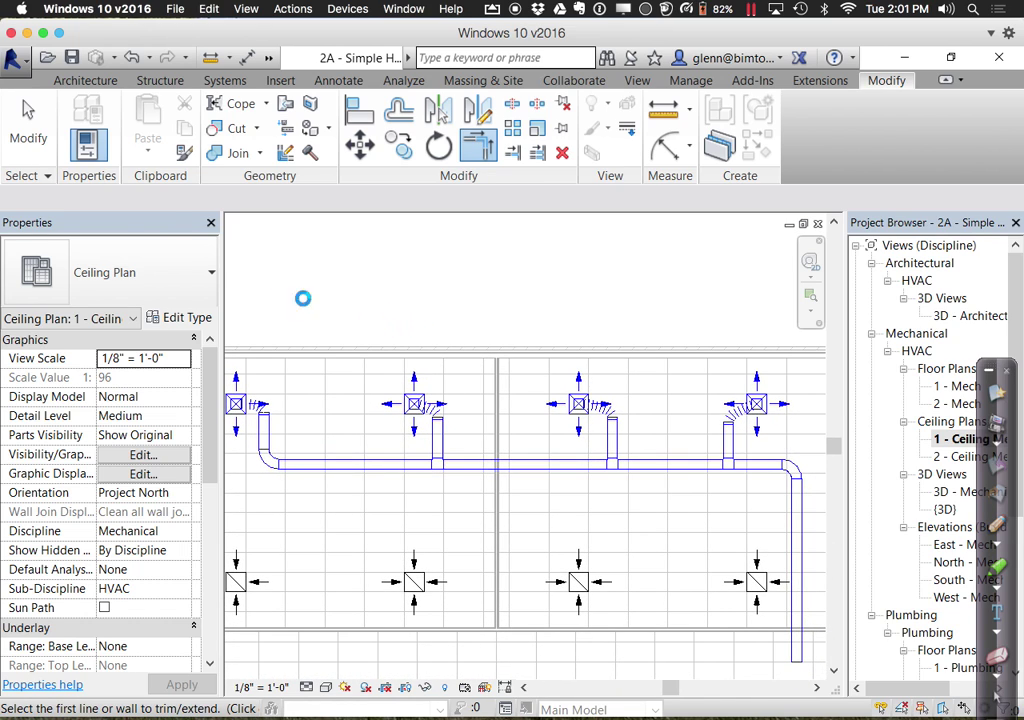
{"action": "left_click", "coordinate": [42, 125]}
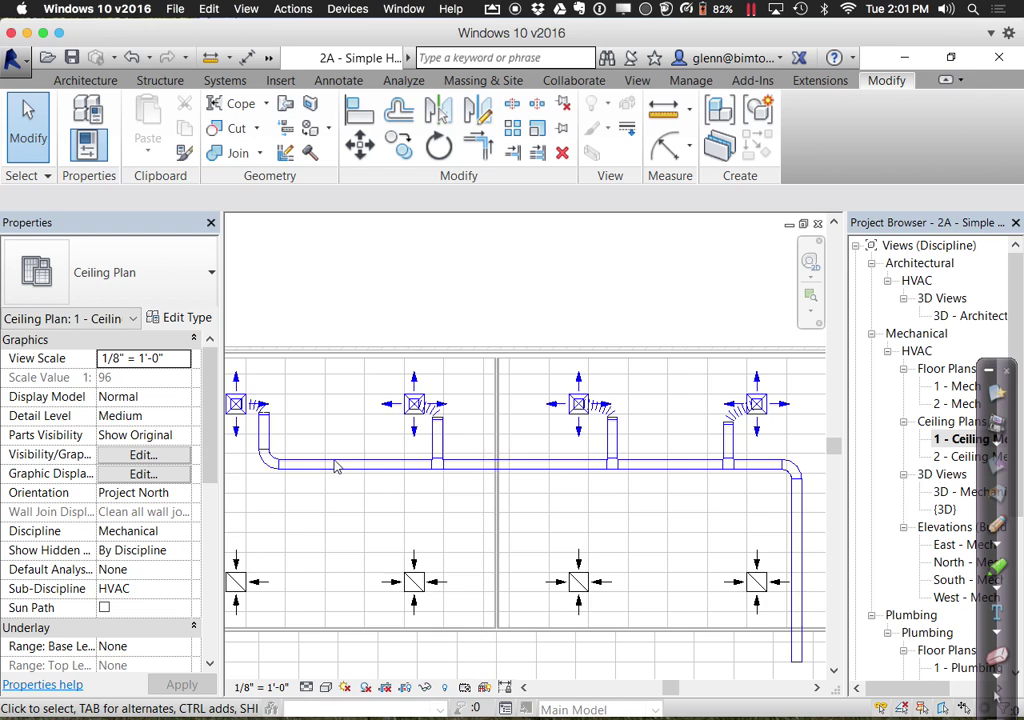
{"action": "key", "text": "Tab"}
{"action": "key", "text": "Tab"}
{"action": "key", "text": "Tab"}
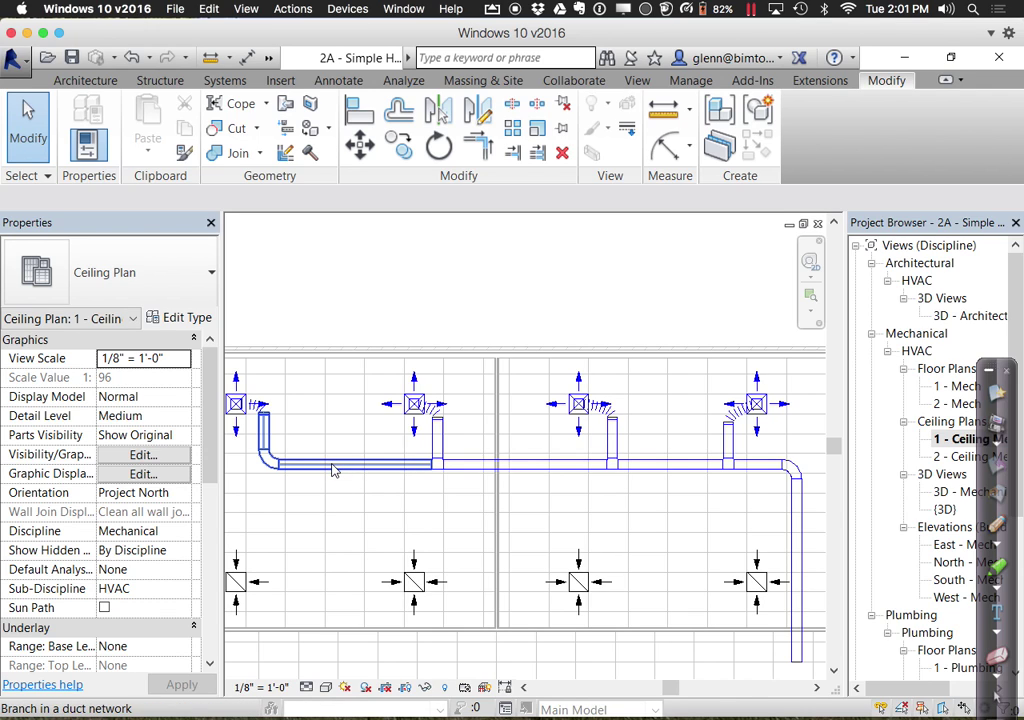
{"action": "left_click", "coordinate": [334, 471]}
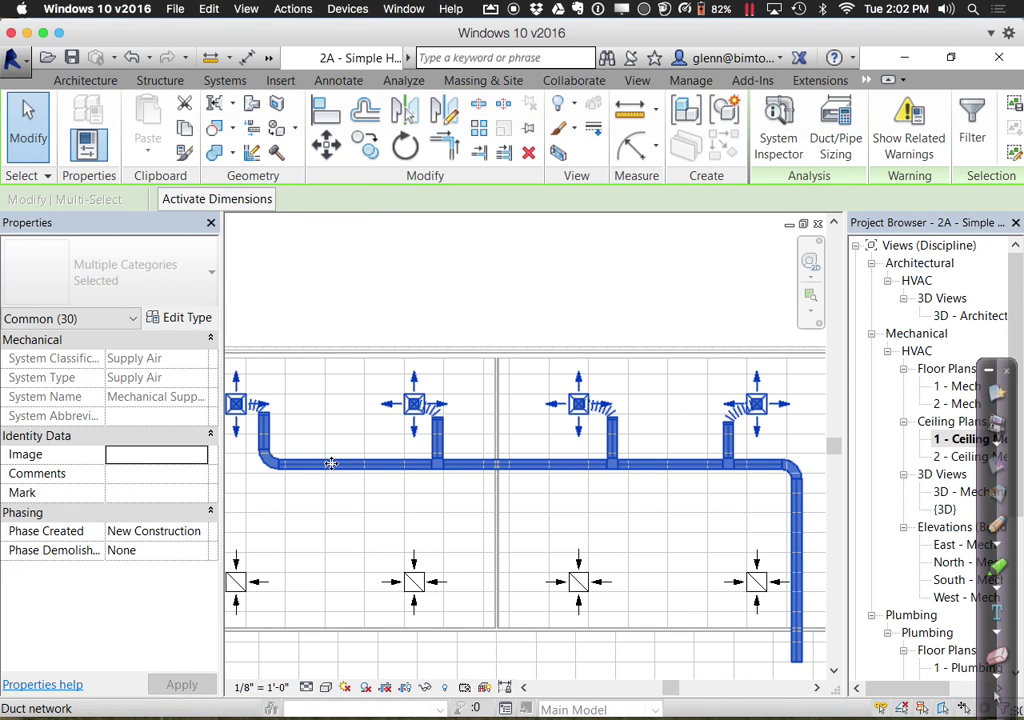
Use System Inspector to read each supply section's flow and pressure, 500 to 2000 CFM, then finish
{"action": "left_click", "coordinate": [785, 155]}
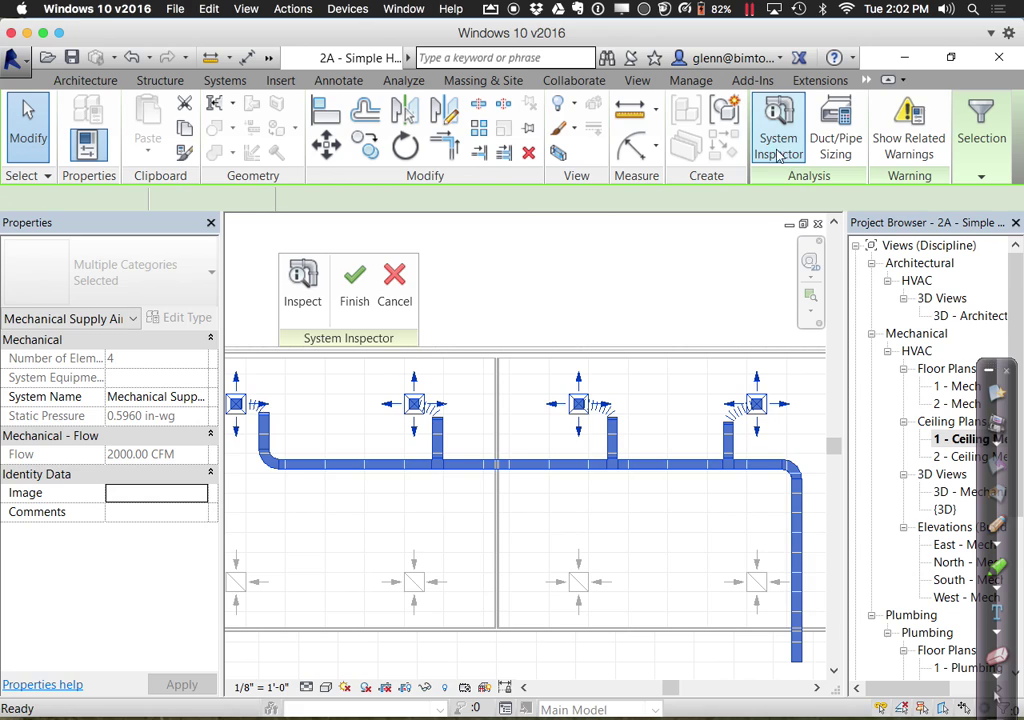
{"action": "left_click", "coordinate": [303, 285]}
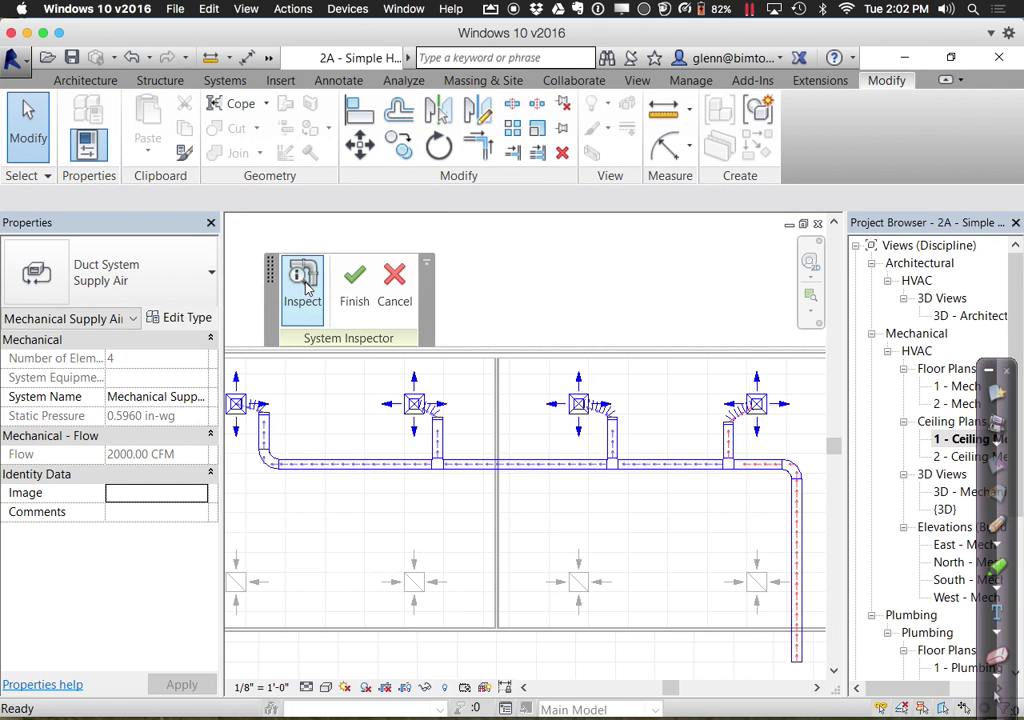
{"action": "mouse_move", "coordinate": [281, 441]}
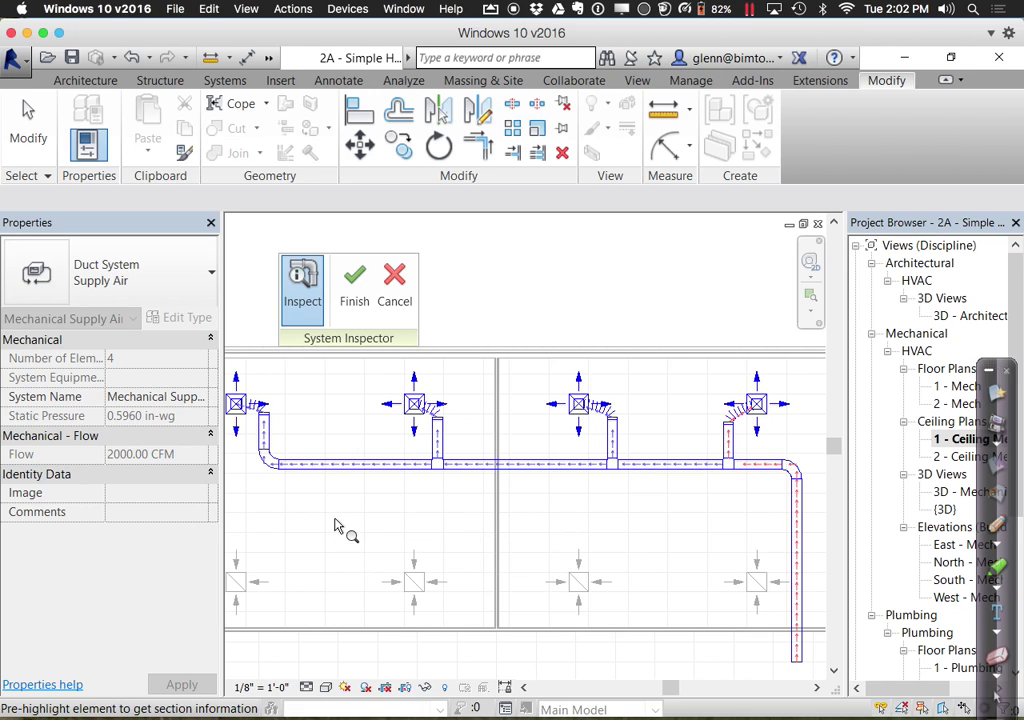
{"action": "mouse_move", "coordinate": [320, 466]}
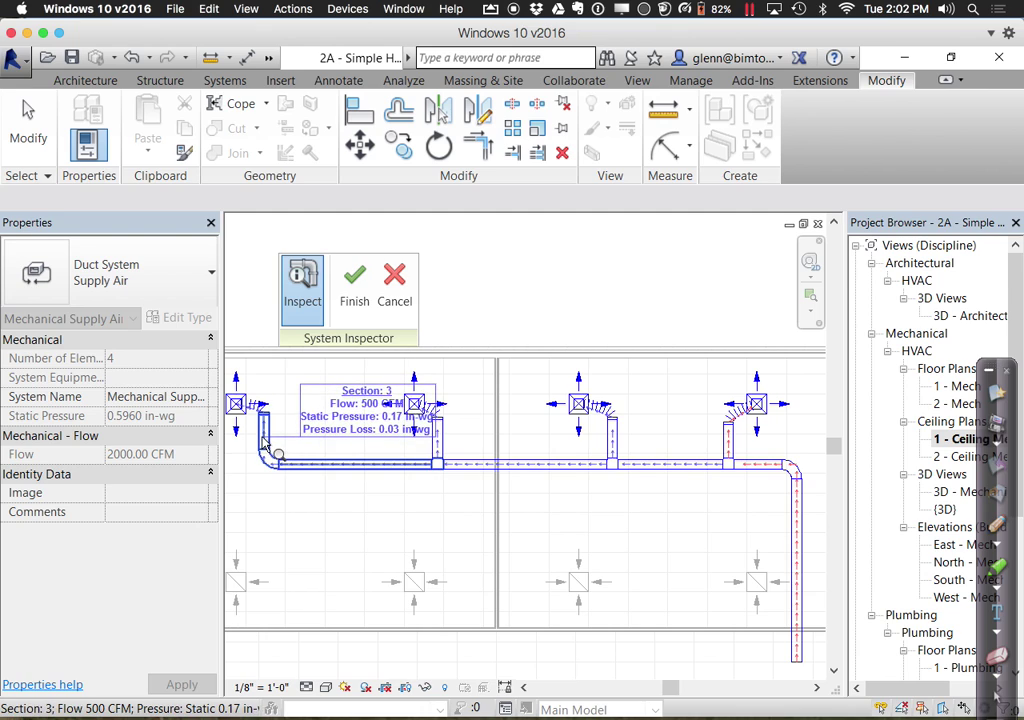
{"action": "mouse_move", "coordinate": [452, 456]}
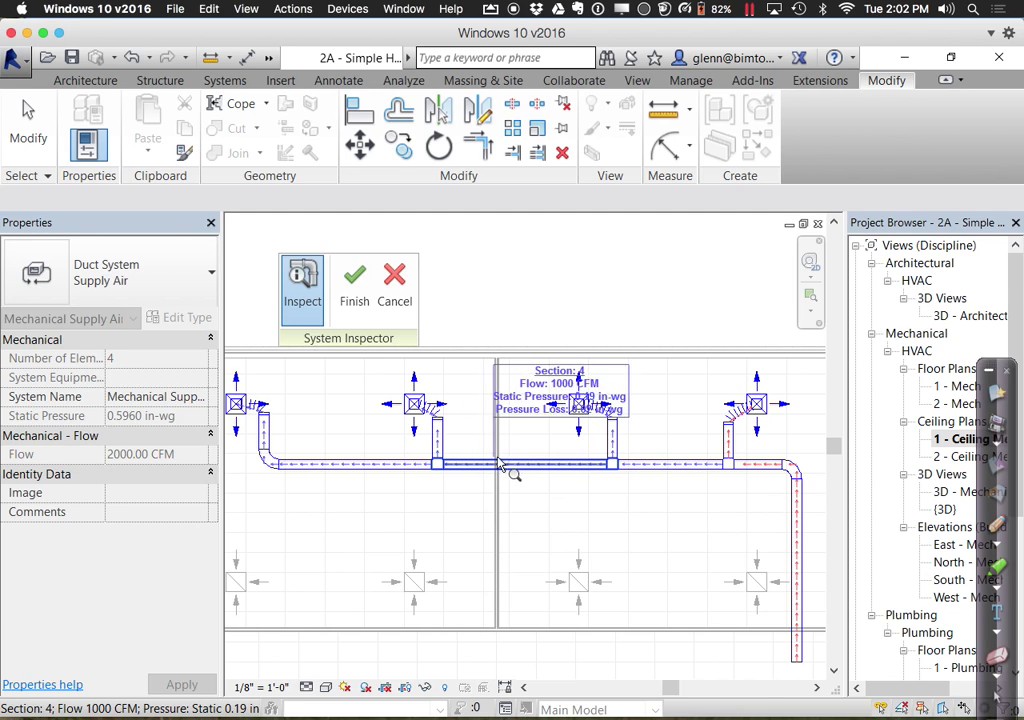
{"action": "mouse_move", "coordinate": [638, 469]}
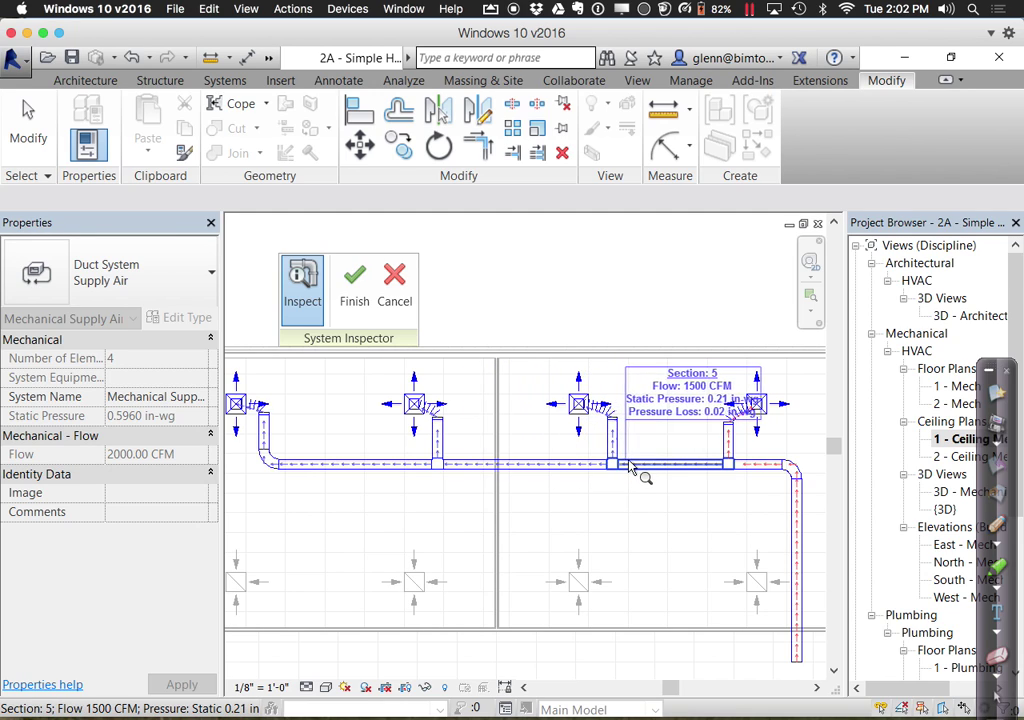
{"action": "mouse_move", "coordinate": [754, 480]}
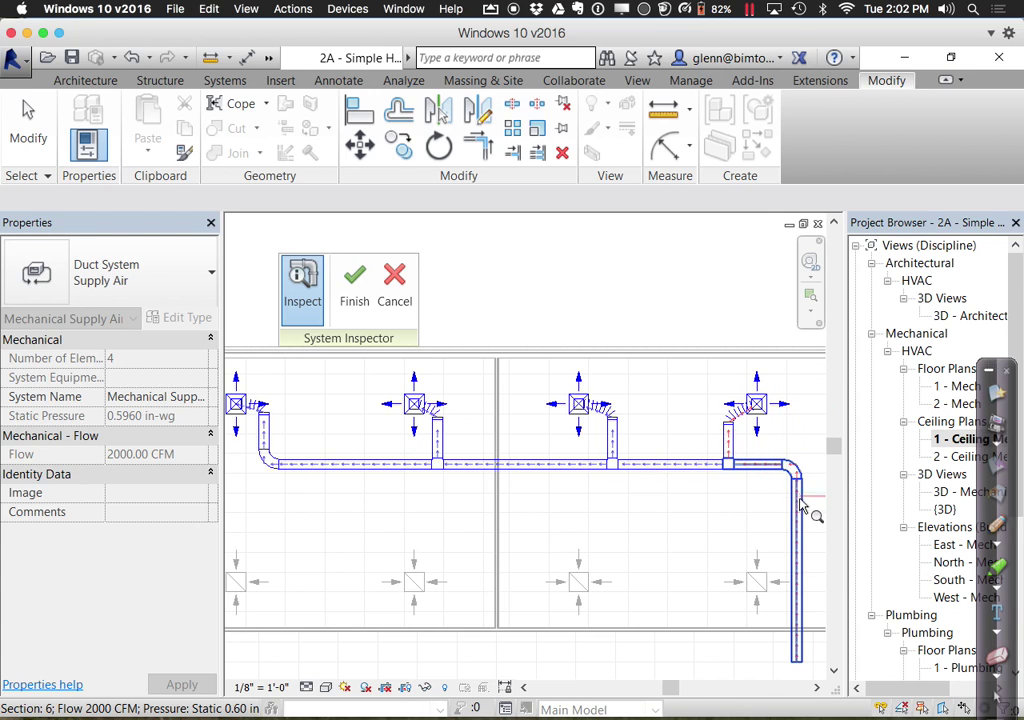
{"action": "mouse_move", "coordinate": [748, 450]}
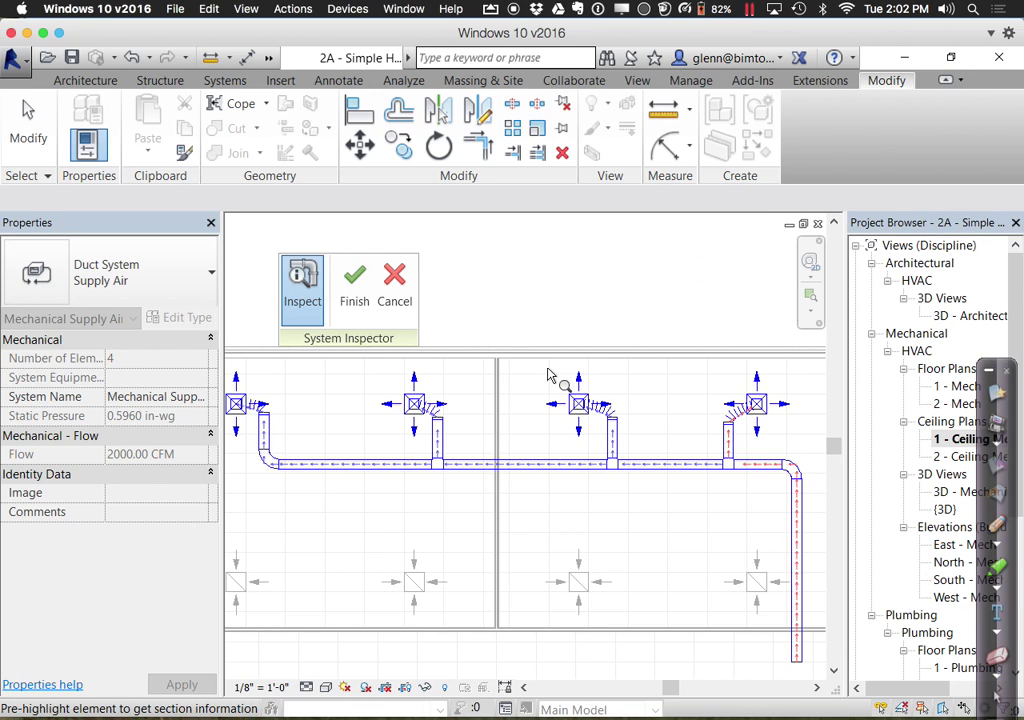
{"action": "middle_click_drag", "start_coordinate": [639, 547], "coordinate": [530, 512]}
{"action": "mouse_move", "coordinate": [571, 432]}
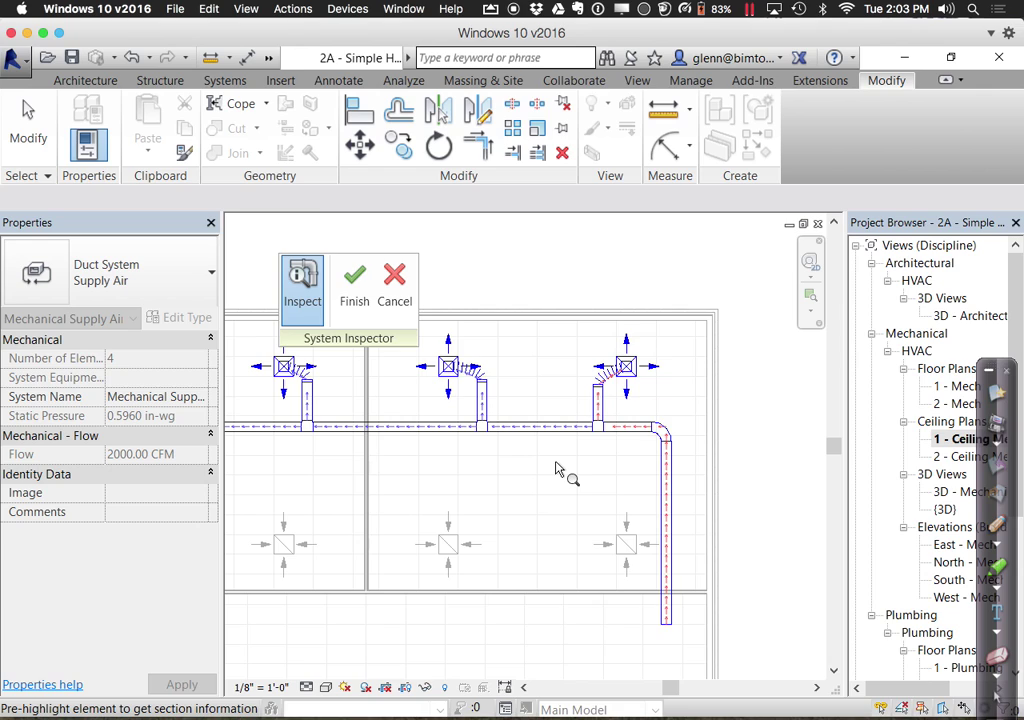
{"action": "left_click", "coordinate": [353, 283]}
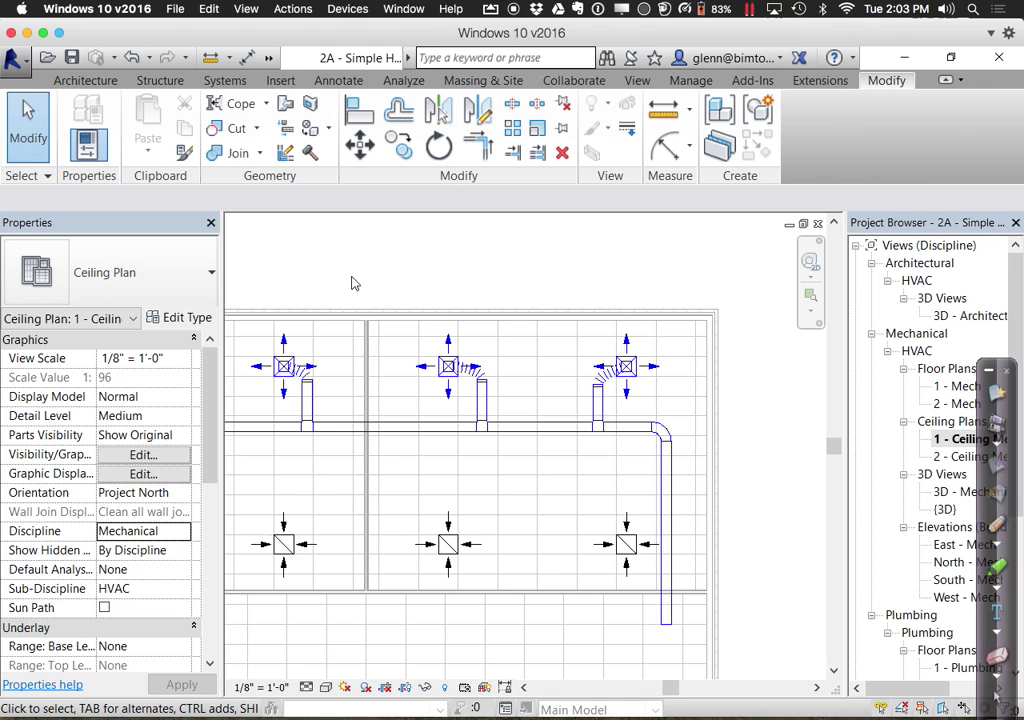
Turn on System Browser from View > User Interface and dock it beside the Project Browser
{"action": "left_click", "coordinate": [638, 84]}
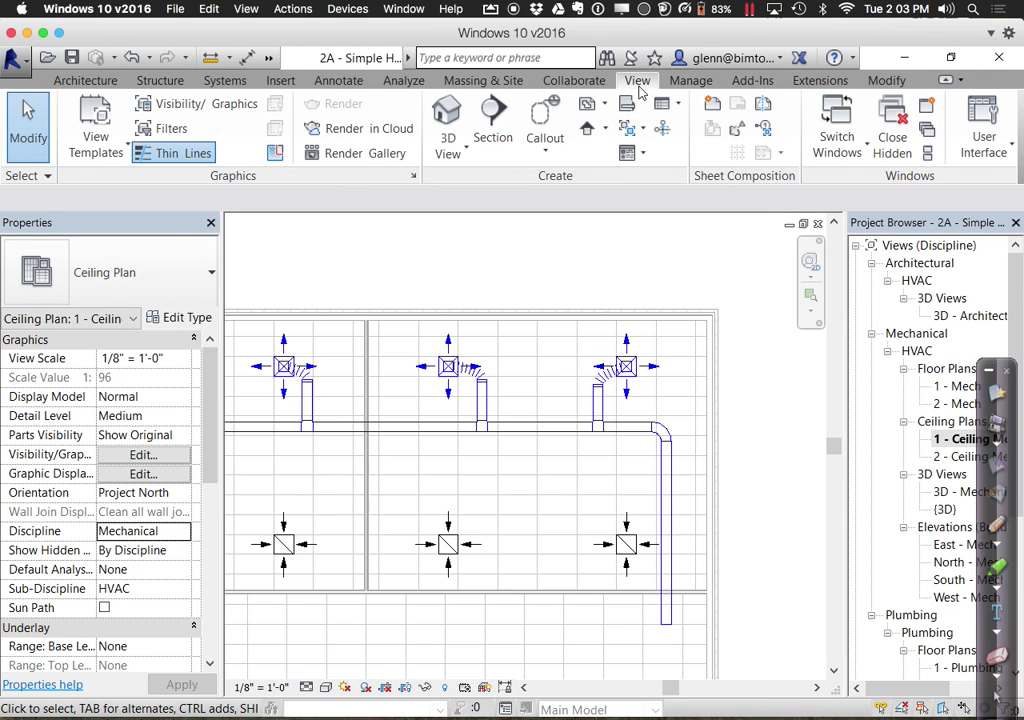
{"action": "left_click", "coordinate": [983, 150]}
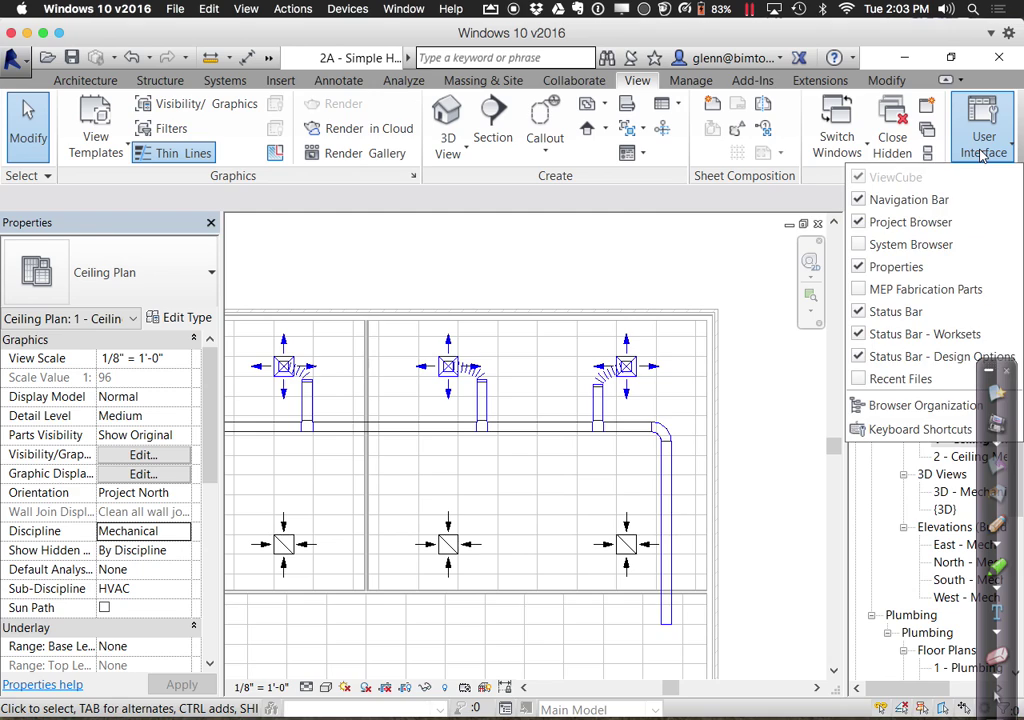
{"action": "left_click", "coordinate": [905, 245]}
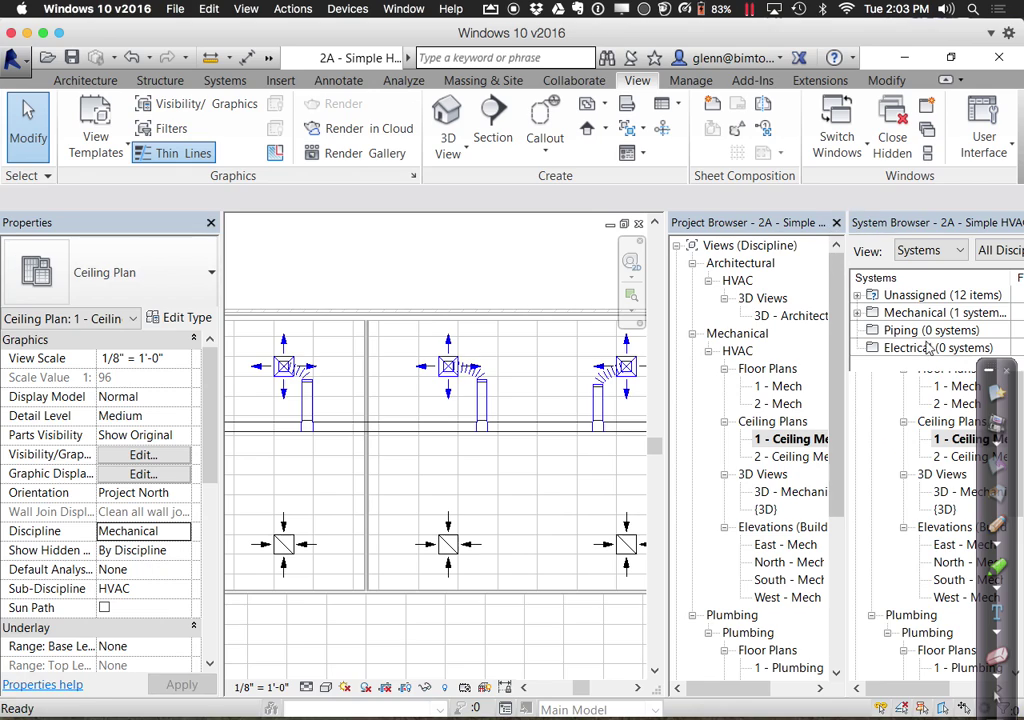
{"action": "left_click", "coordinate": [990, 371]}
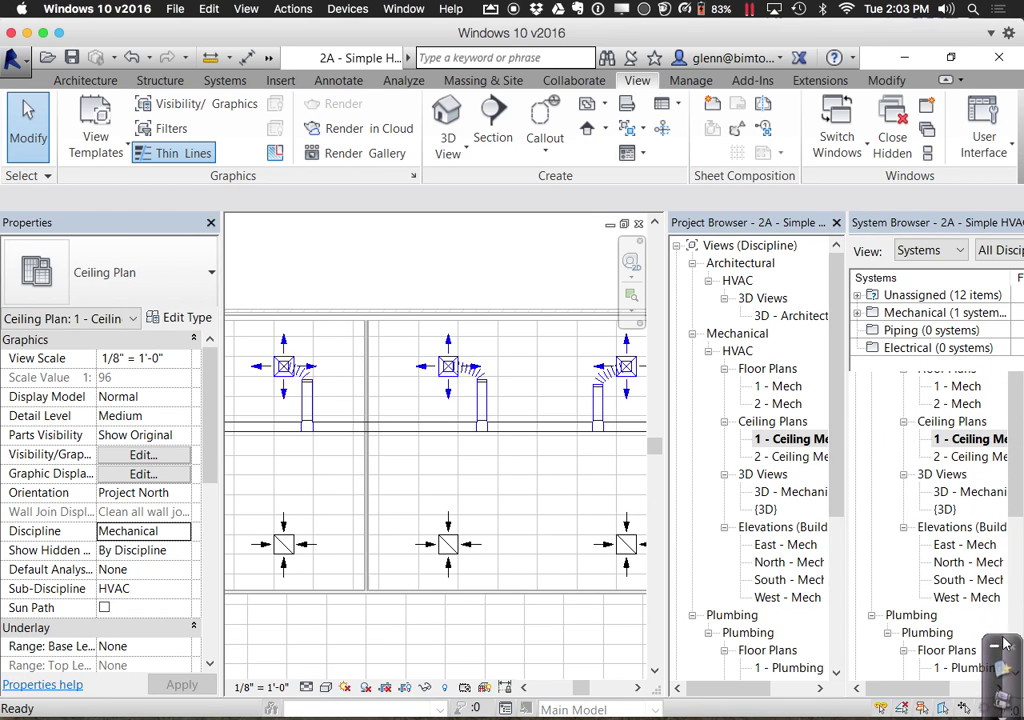
{"action": "left_click", "coordinate": [836, 530]}
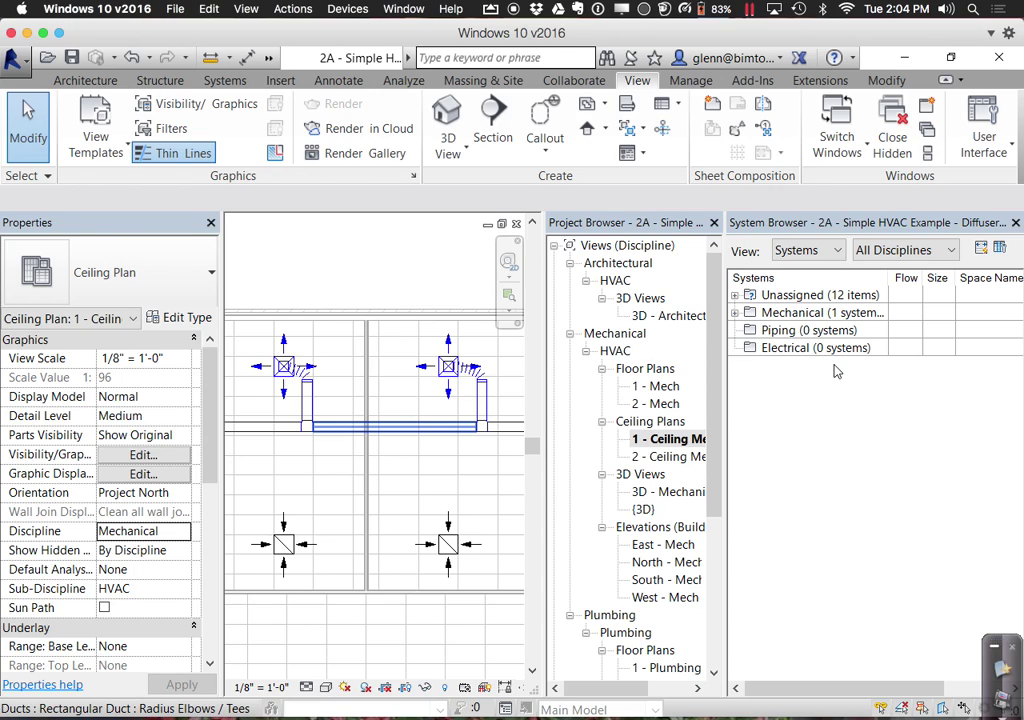
Expand Unassigned > Mechanical to list the Return Air and Supply Air diffusers by room
{"action": "left_click", "coordinate": [738, 298]}
{"action": "left_click", "coordinate": [736, 296]}
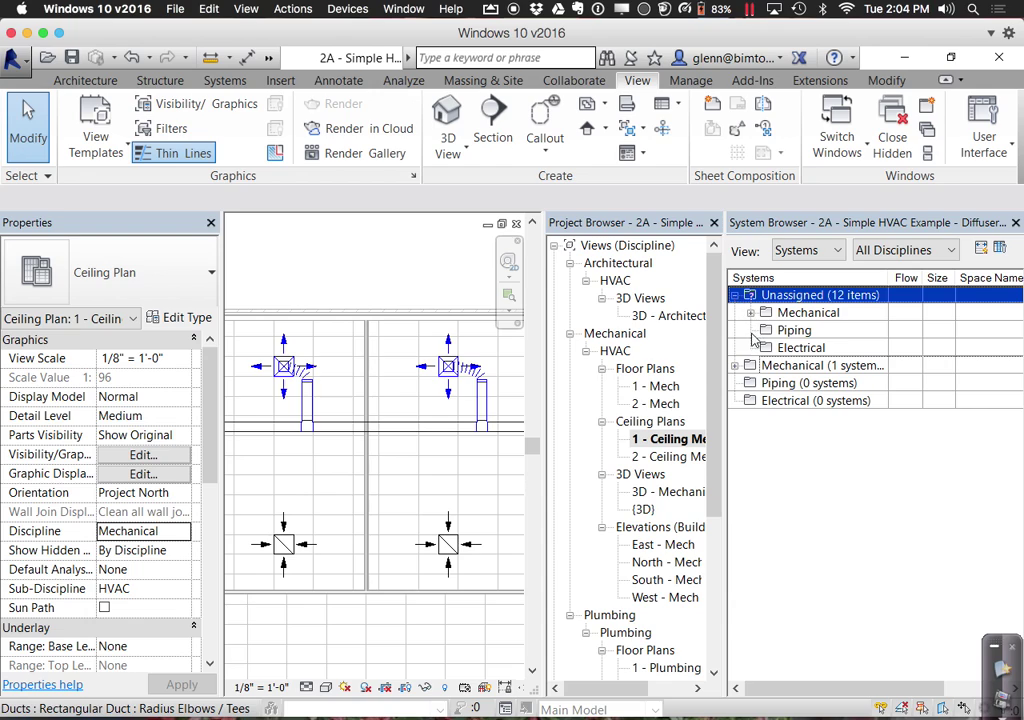
{"action": "left_click", "coordinate": [751, 314]}
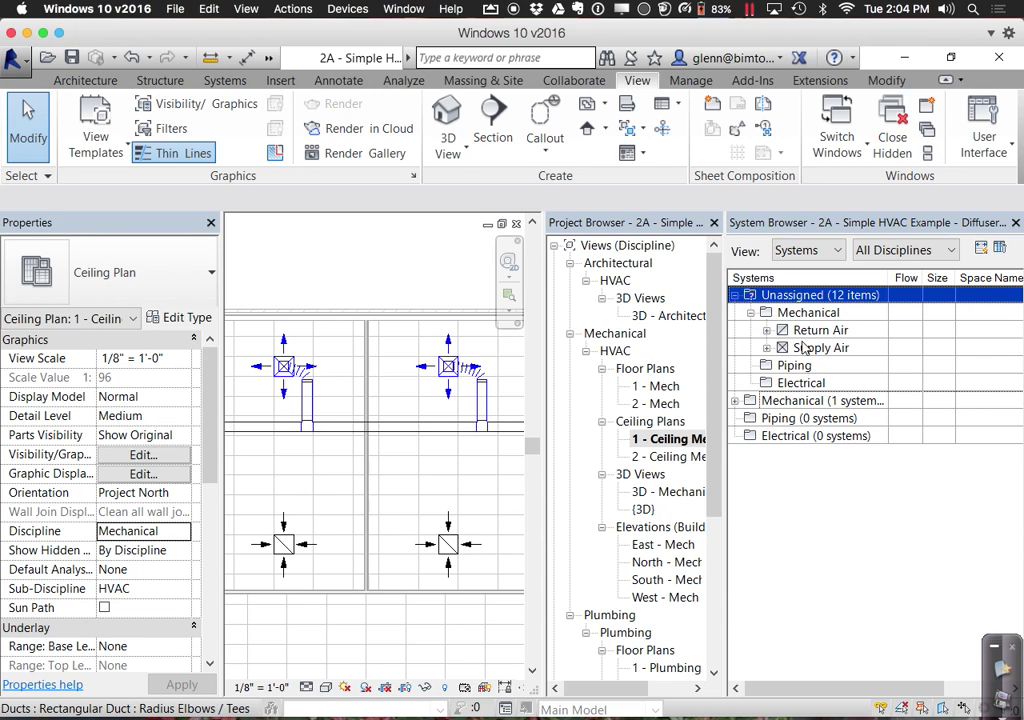
{"action": "left_click", "coordinate": [766, 330]}
{"action": "left_click", "coordinate": [776, 333]}
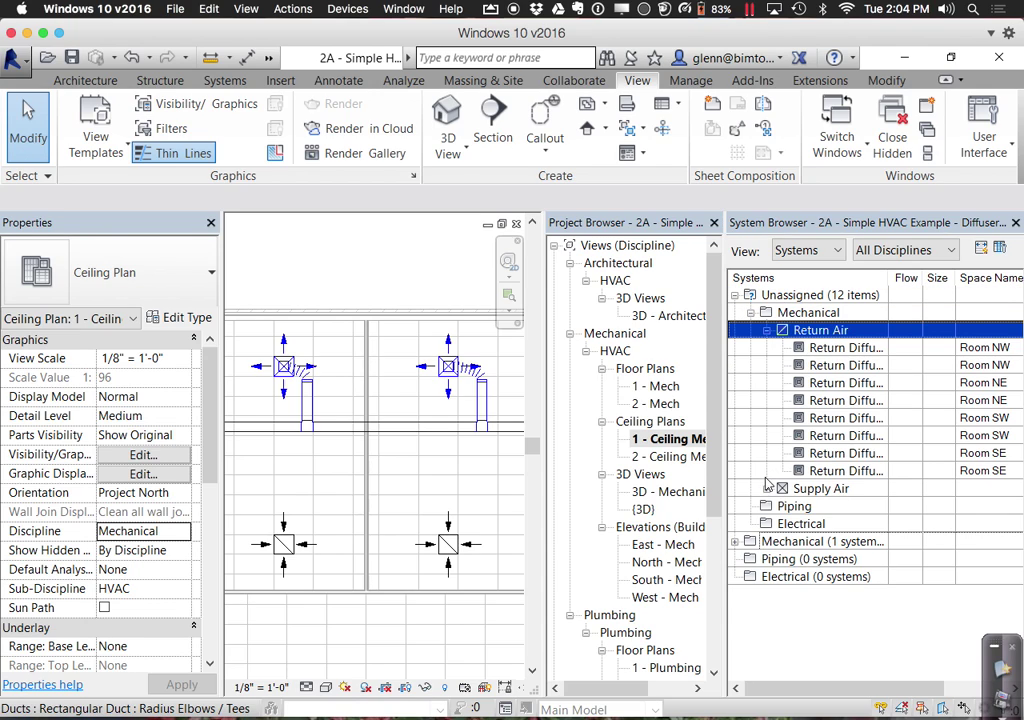
{"action": "left_click", "coordinate": [766, 488]}
{"action": "left_click", "coordinate": [776, 489]}
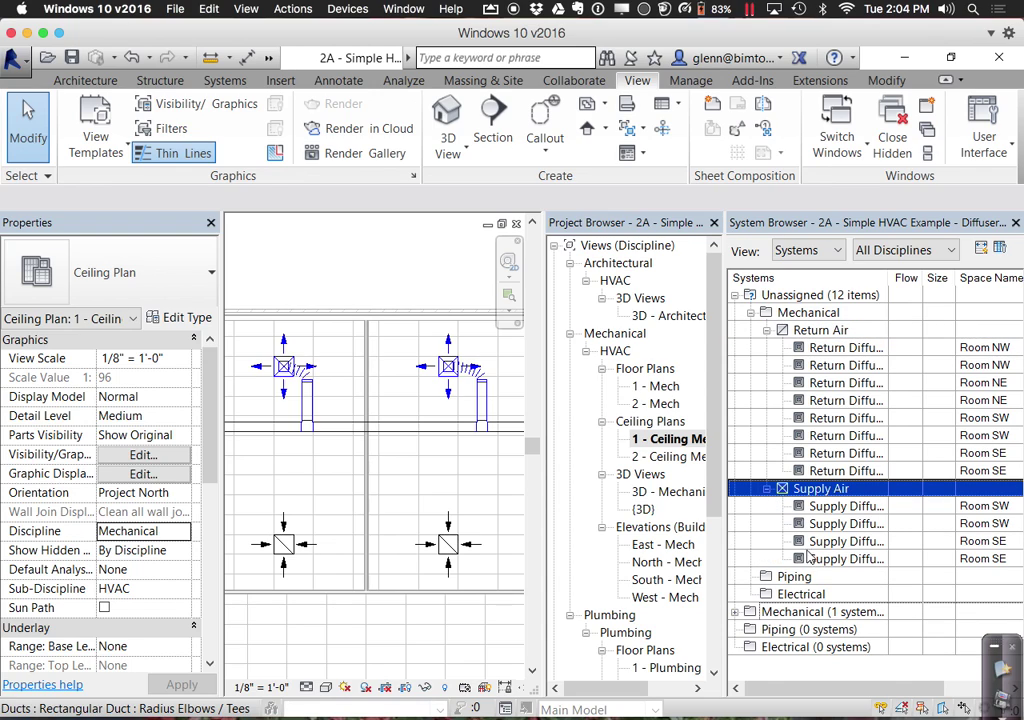
Expand the 2000 CFM Supply Air system to its 500 CFM diffusers and widen the Flow column
{"action": "left_click", "coordinate": [859, 612]}
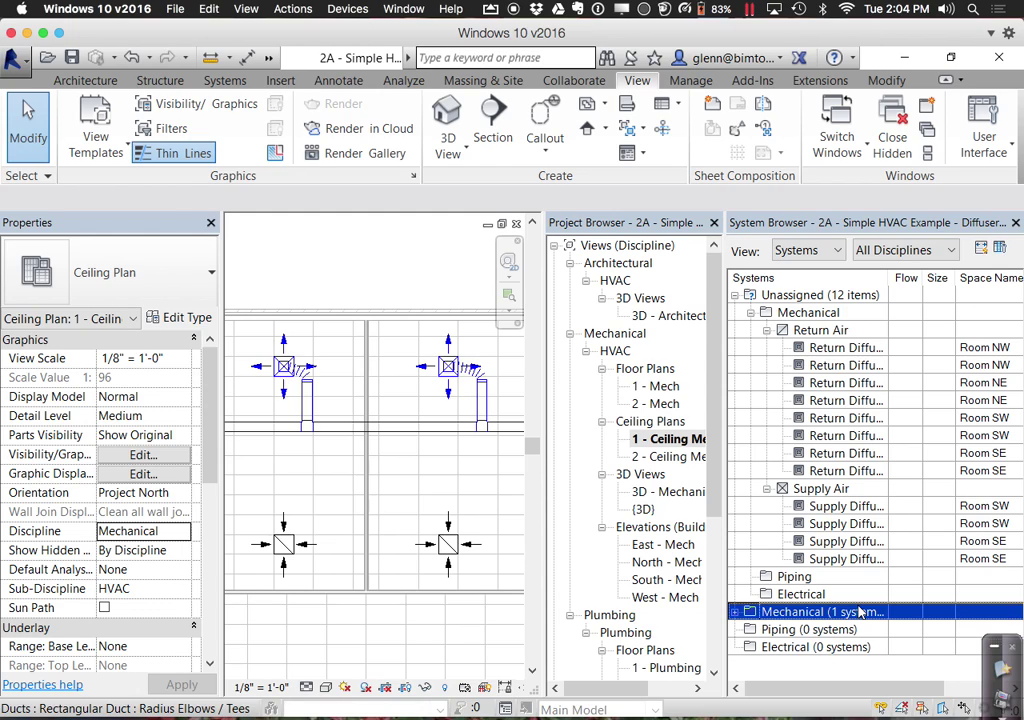
{"action": "left_click", "coordinate": [736, 613]}
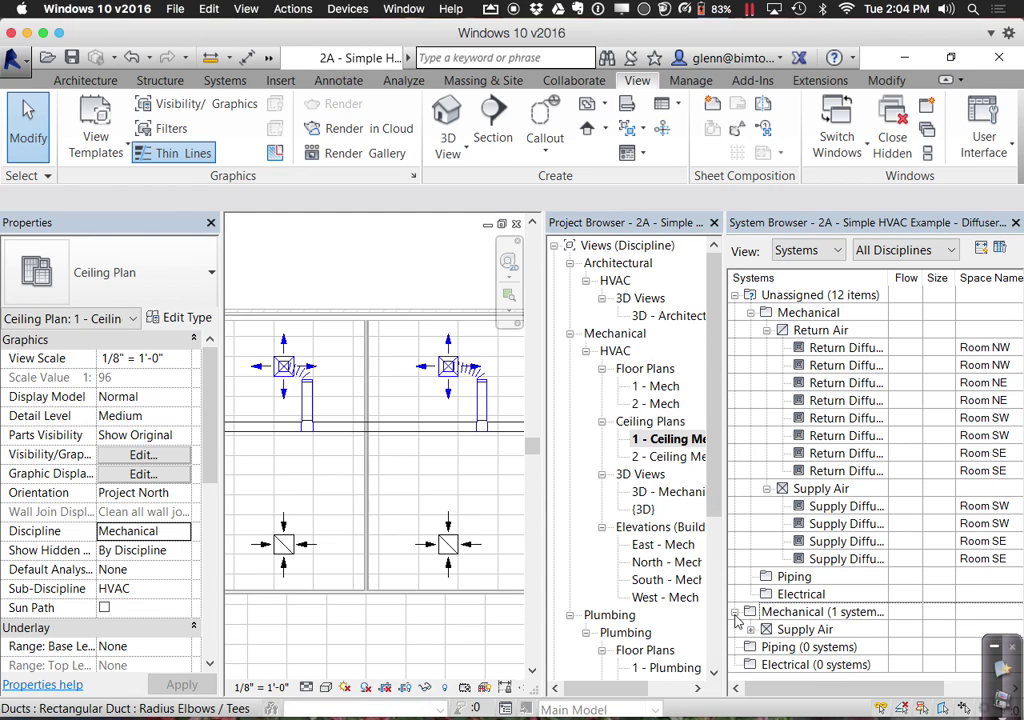
{"action": "left_click", "coordinate": [742, 613]}
{"action": "left_click", "coordinate": [751, 629]}
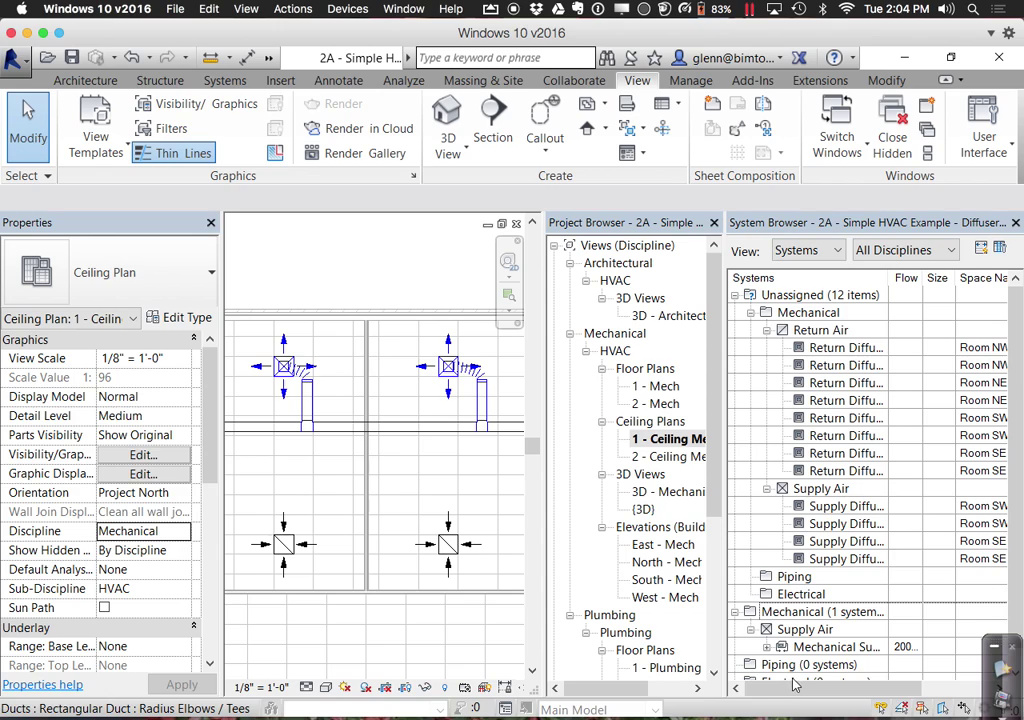
{"action": "left_click", "coordinate": [766, 647]}
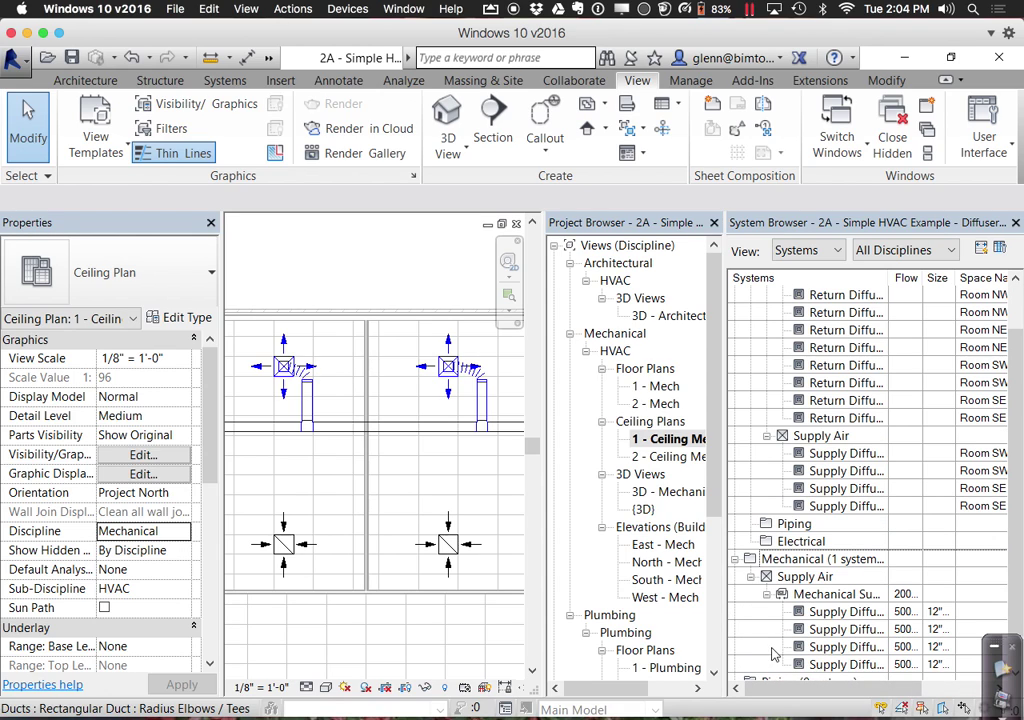
{"action": "left_click_drag", "start_coordinate": [835, 692], "coordinate": [870, 698]}
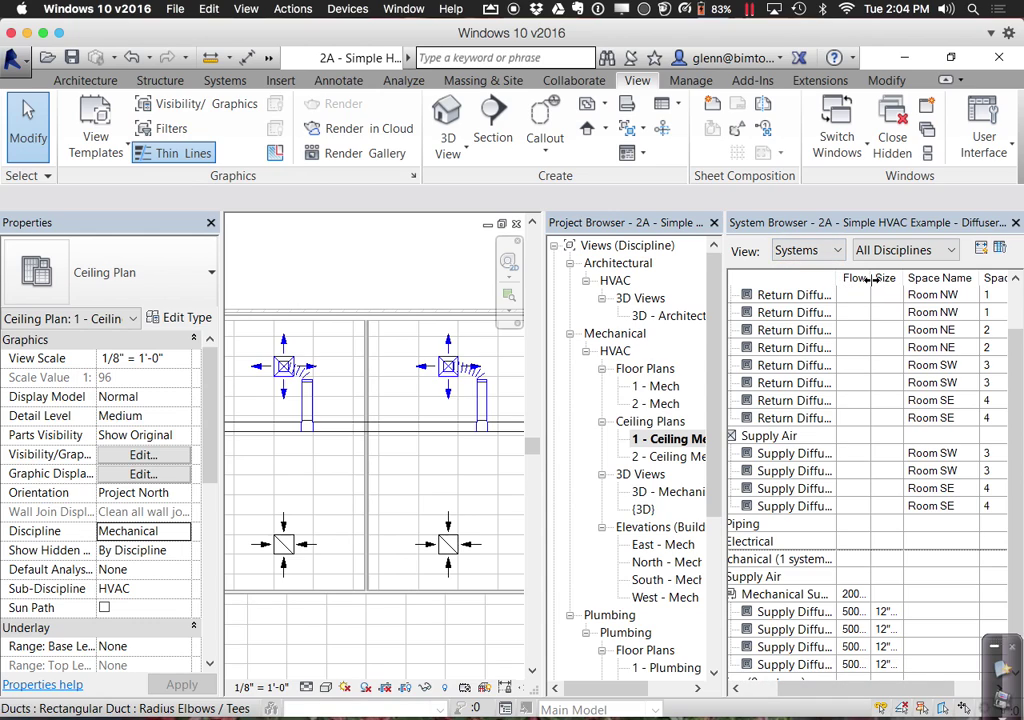
{"action": "left_click_drag", "start_coordinate": [871, 280], "coordinate": [912, 277]}
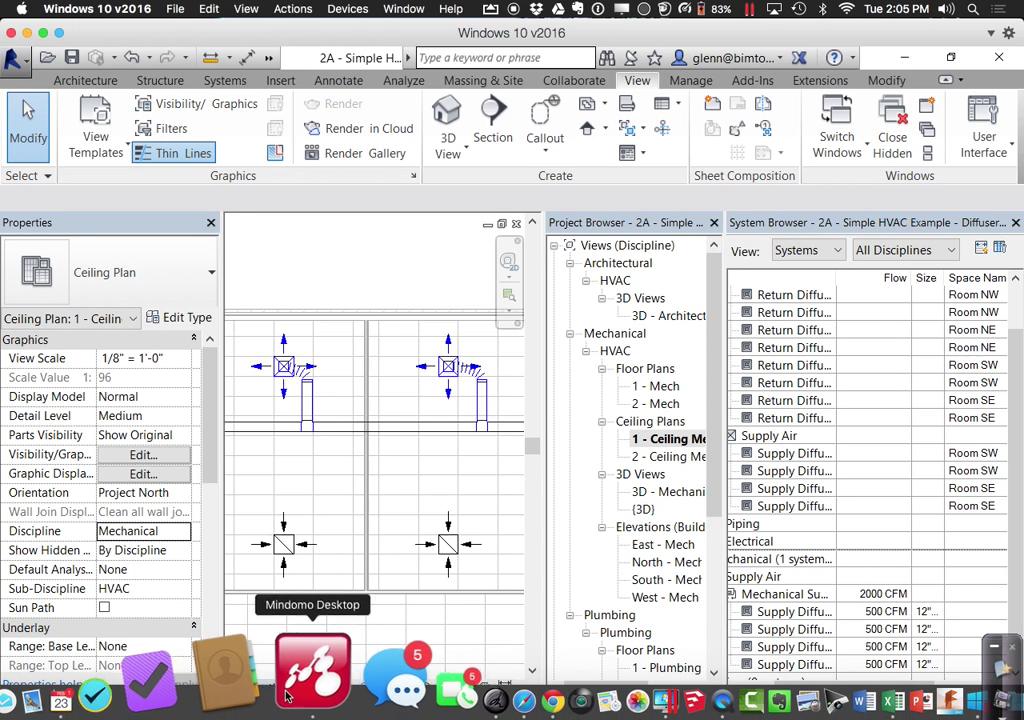
In Mindomo, expand Systems to read the F9 and Tab Key notes, then return to Revit
{"action": "left_click", "coordinate": [293, 665]}
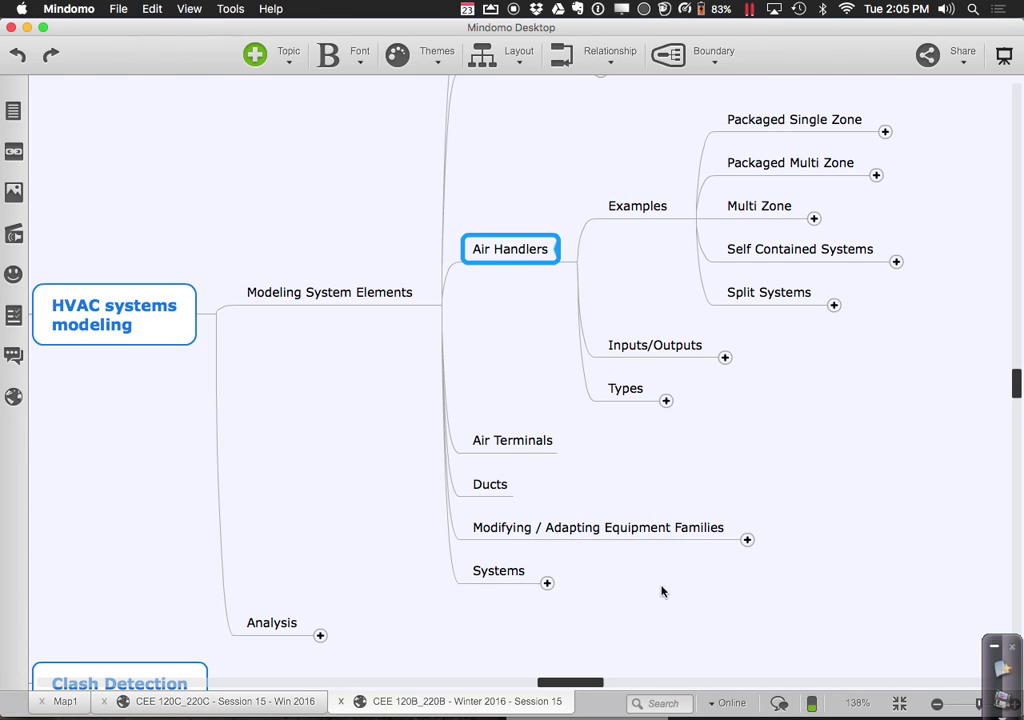
{"action": "left_click", "coordinate": [548, 583]}
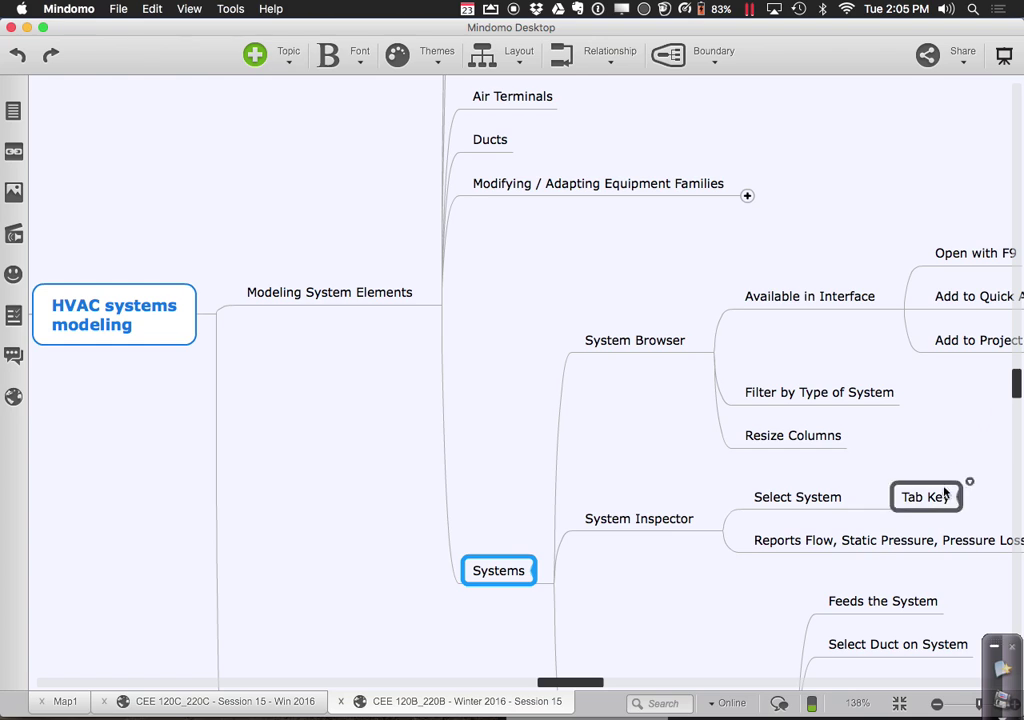
{"action": "left_click_drag", "start_coordinate": [585, 685], "coordinate": [601, 685]}
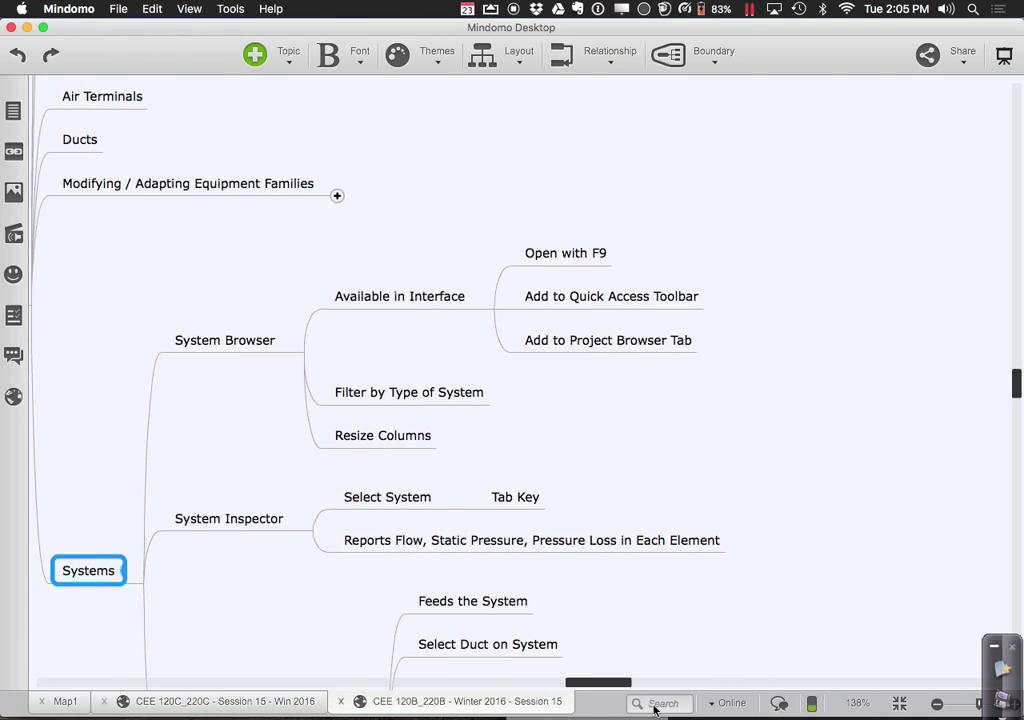
{"action": "key", "text": "ctrl+Right"}
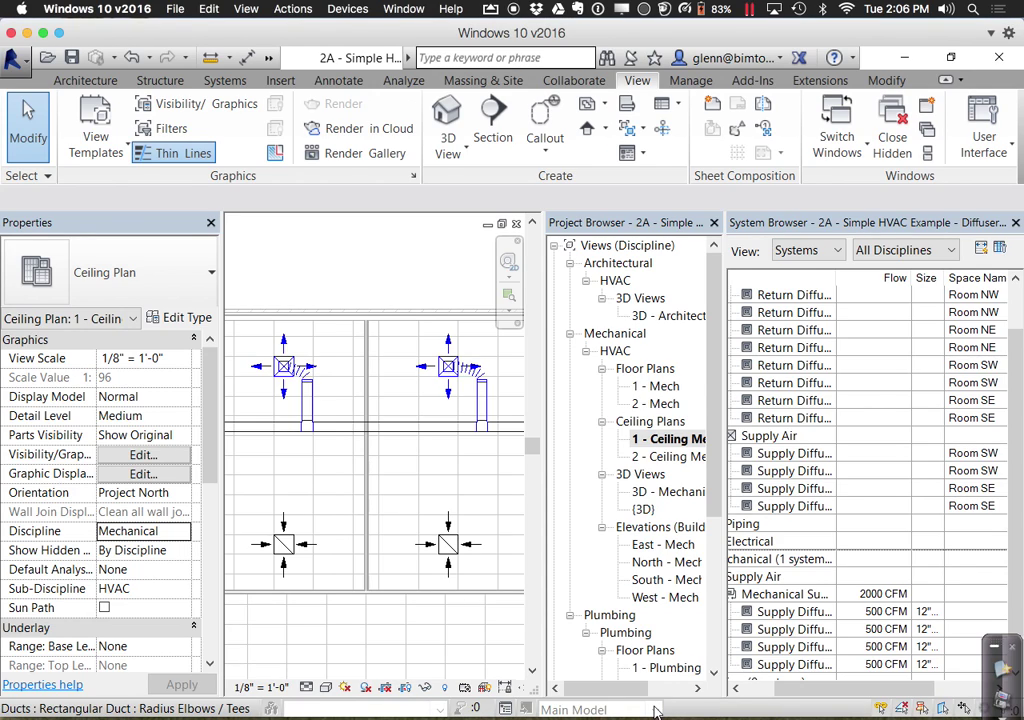
Close the System Browser and frame both diffuser rows and the corridor in the 1 - Ceiling Mech plan
{"action": "left_click", "coordinate": [1015, 223]}
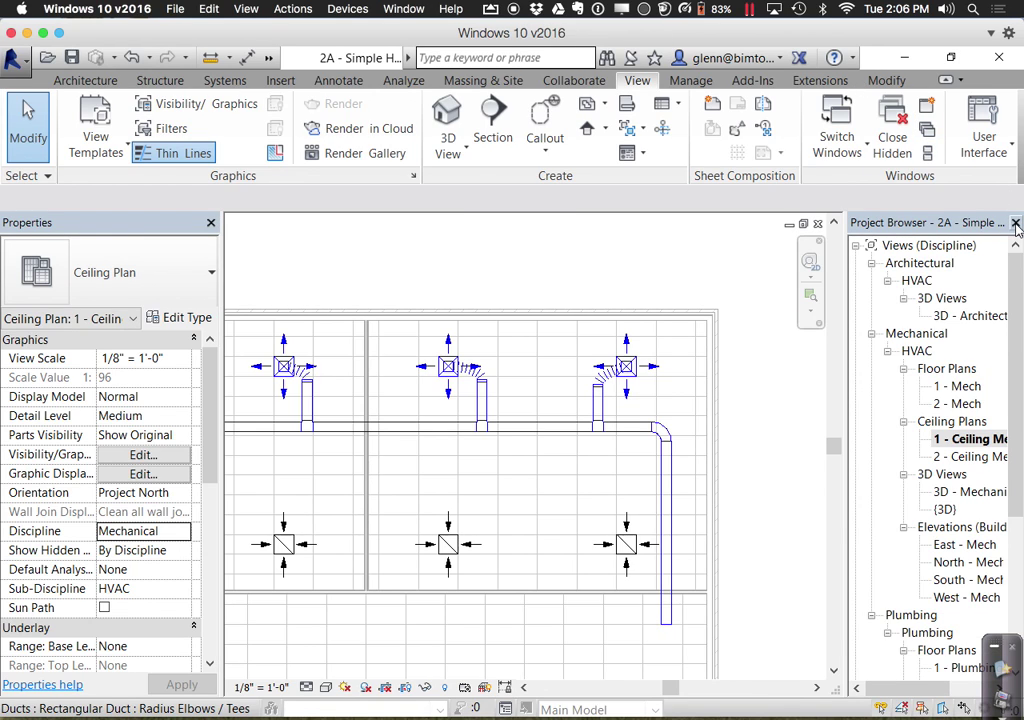
{"action": "key", "text": "F9"}
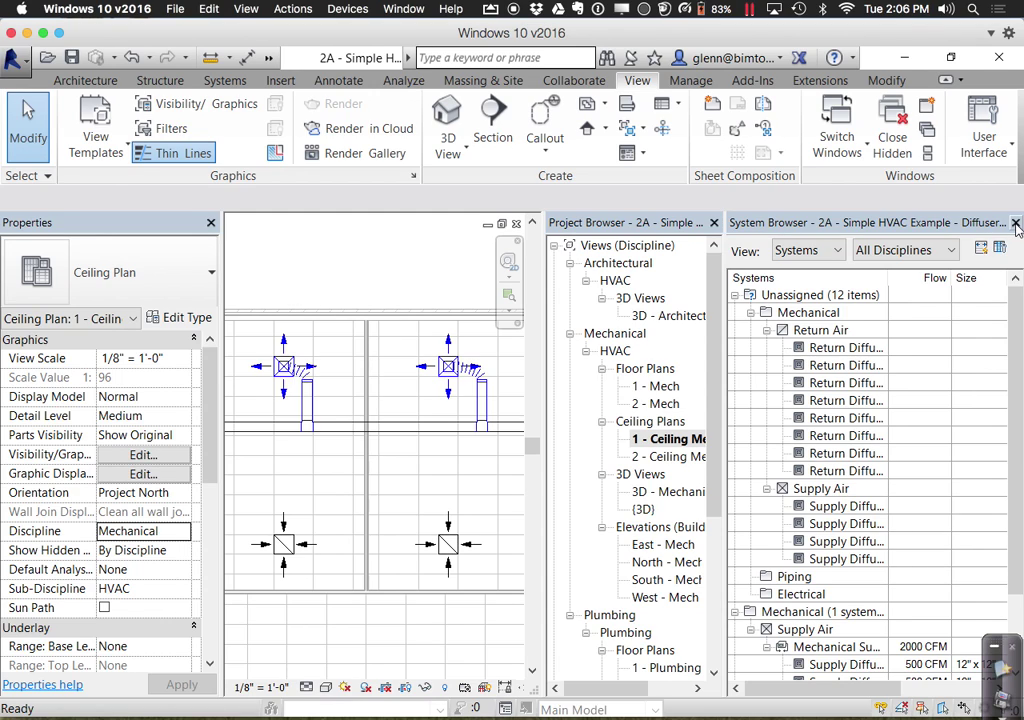
{"action": "left_click", "coordinate": [1015, 224]}
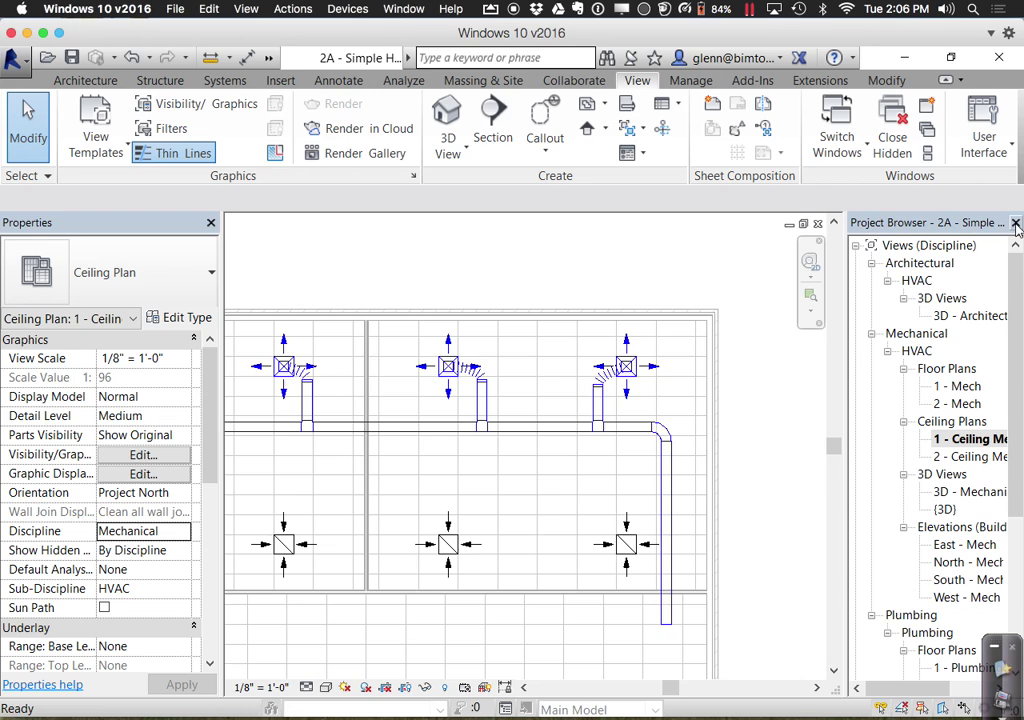
{"action": "mouse_move", "coordinate": [768, 423]}
{"action": "middle_mouse_down"}
{"action": "mouse_move", "coordinate": [808, 418]}
{"action": "mouse_move", "coordinate": [830, 384]}
{"action": "mouse_move", "coordinate": [852, 380]}
{"action": "middle_mouse_up"}
{"action": "scroll", "coordinate": [754, 427], "scroll_direction": "up", "scroll_amount": 1}
{"action": "scroll", "coordinate": [754, 427], "scroll_direction": "down", "scroll_amount": 3}
{"action": "middle_click_drag", "start_coordinate": [754, 423], "coordinate": [726, 315]}
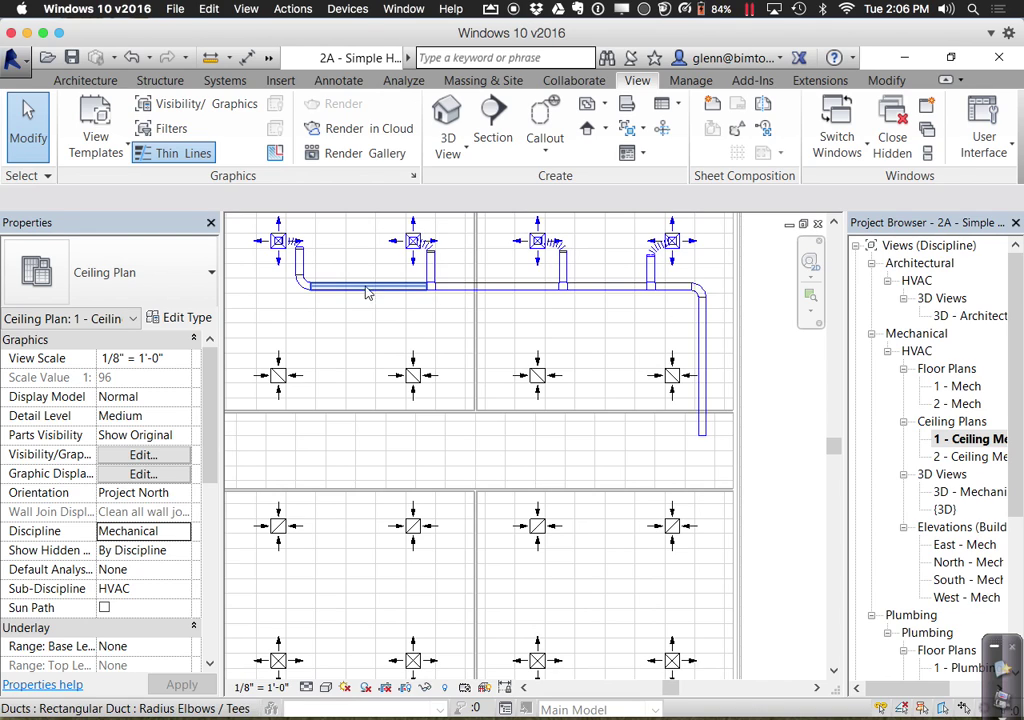
{"action": "left_click", "coordinate": [309, 277]}
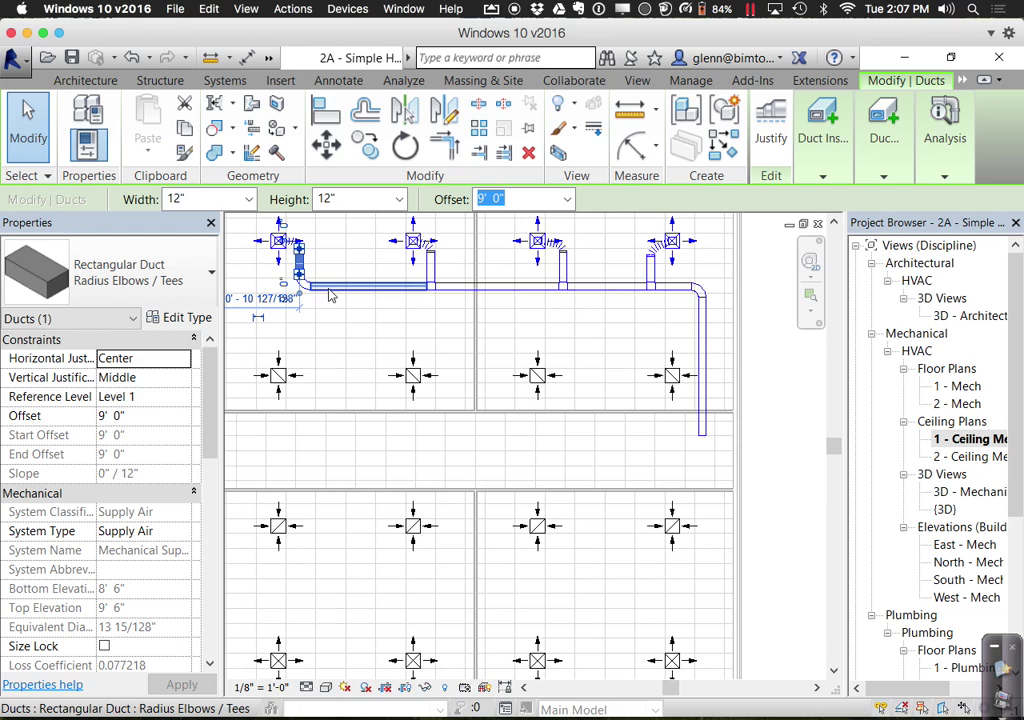
{"action": "left_click", "coordinate": [456, 289]}
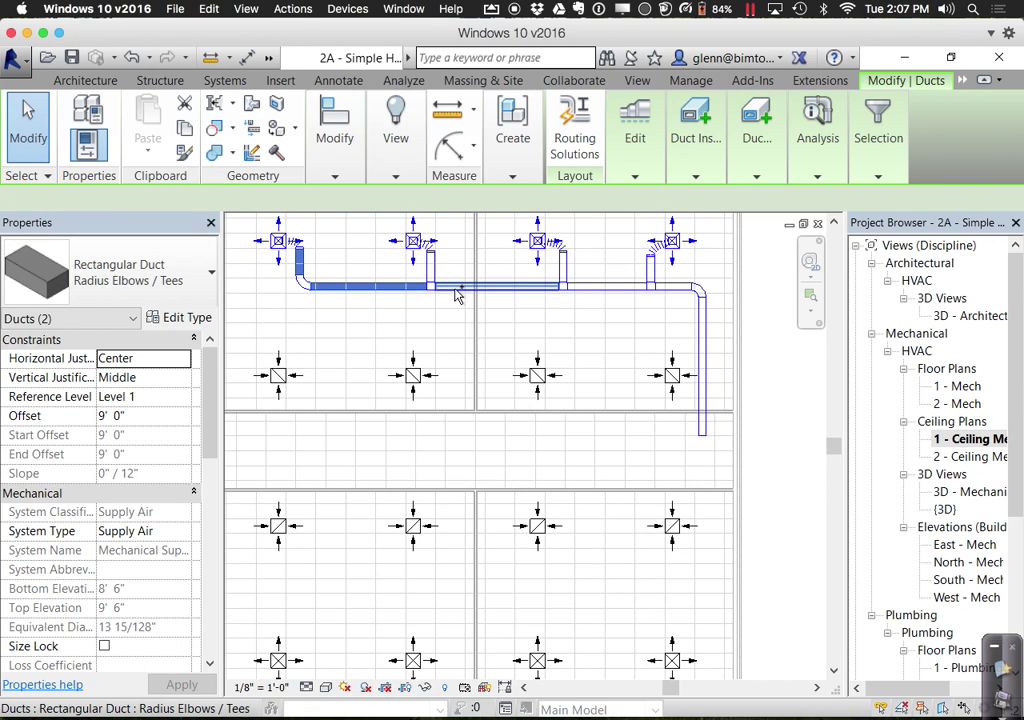
{"action": "left_click", "coordinate": [437, 279], "text": "ctrl"}
{"action": "left_click", "coordinate": [511, 308], "text": "ctrl"}
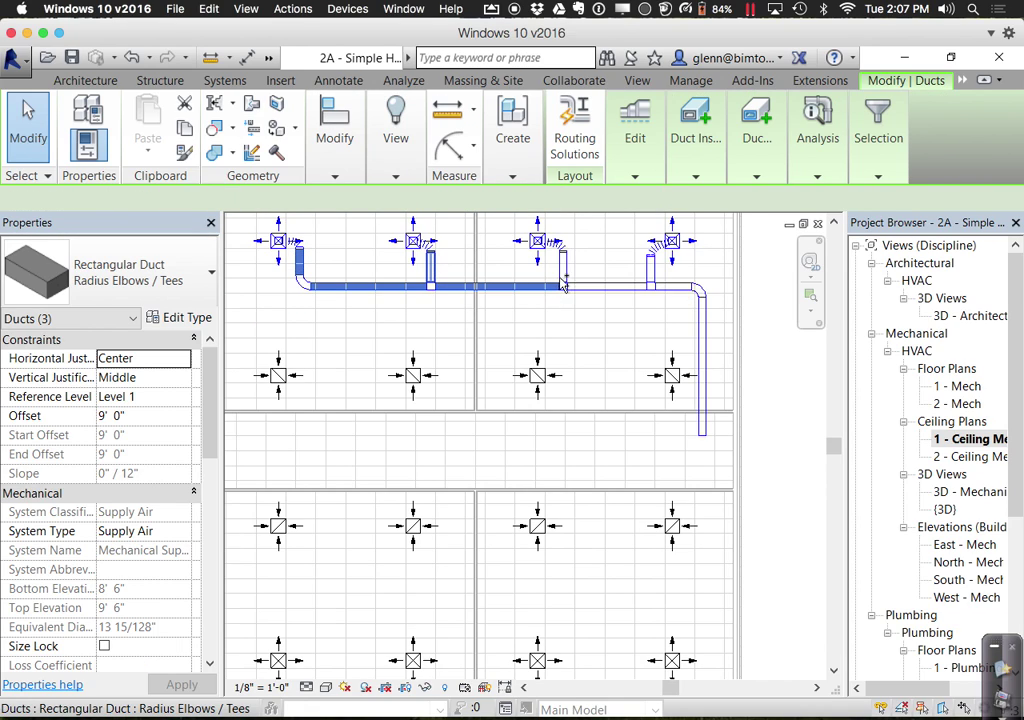
{"action": "left_click", "coordinate": [612, 287], "text": "ctrl"}
{"action": "left_click", "coordinate": [655, 270], "text": "ctrl"}
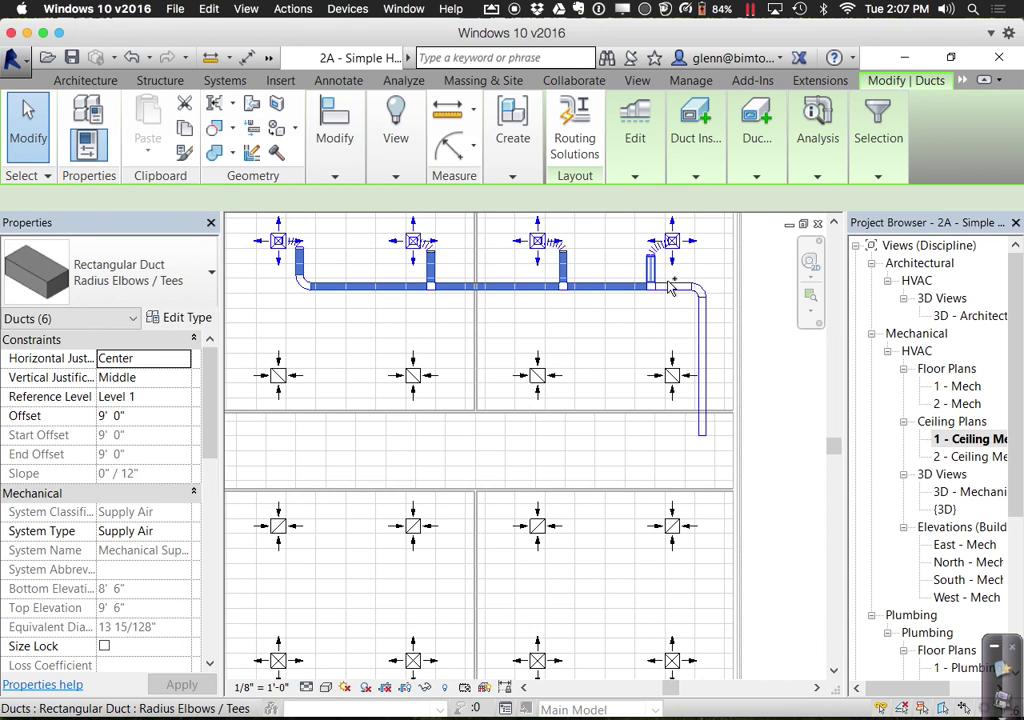
{"action": "left_click", "coordinate": [679, 288], "text": "ctrl"}
{"action": "left_click", "coordinate": [701, 328], "text": "ctrl"}
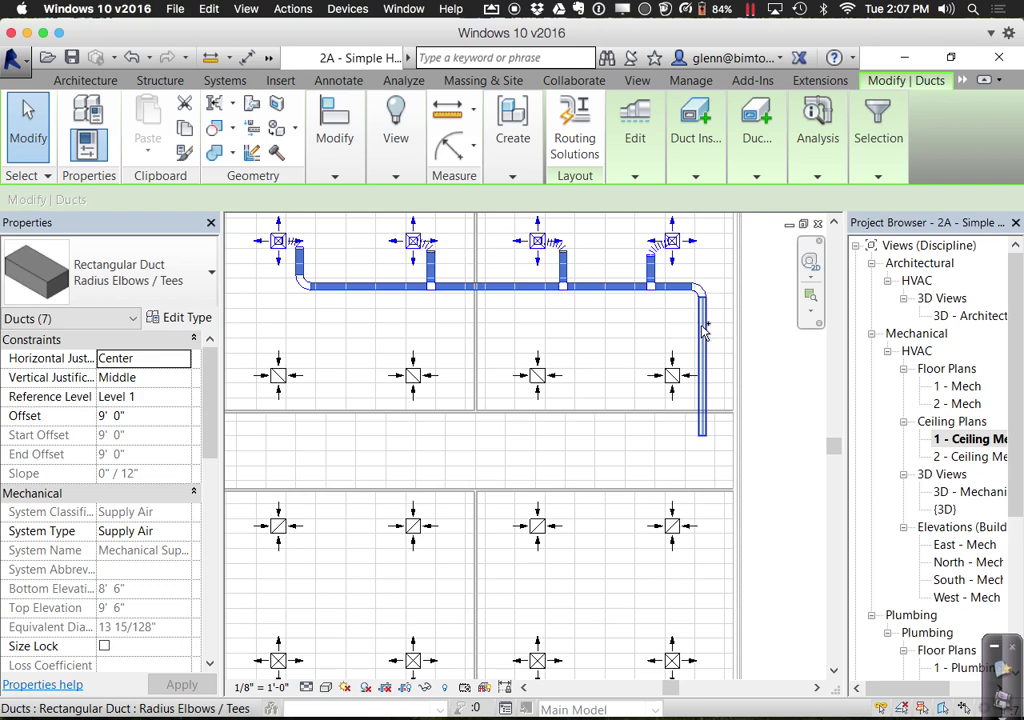
{"action": "left_click", "coordinate": [703, 332], "text": "ctrl"}
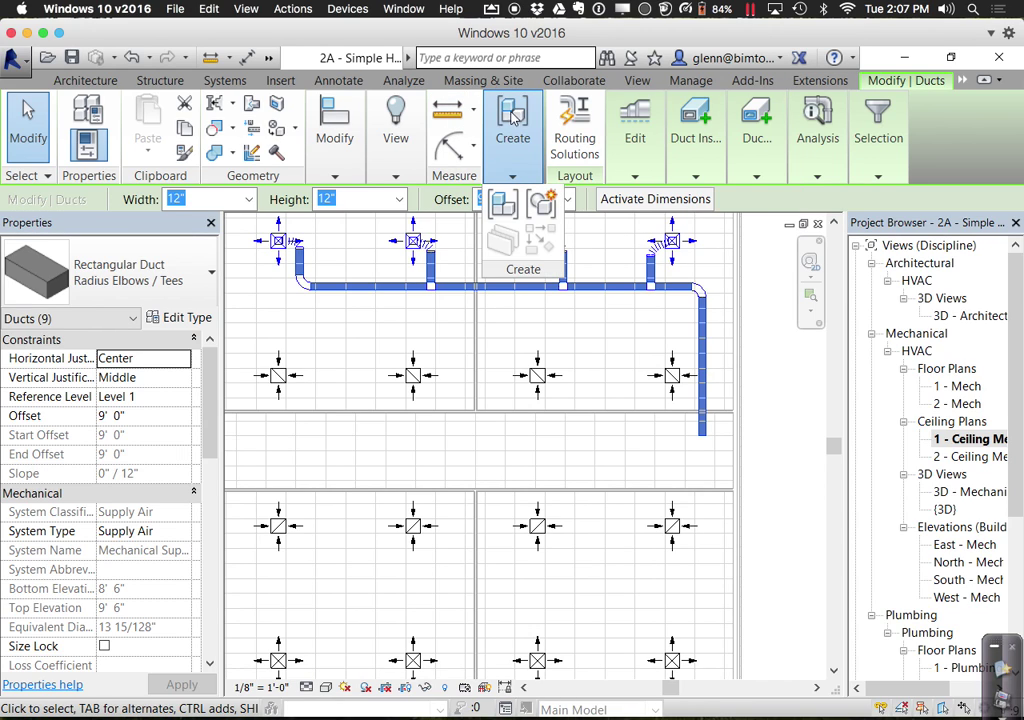
{"action": "left_click", "coordinate": [334, 178]}
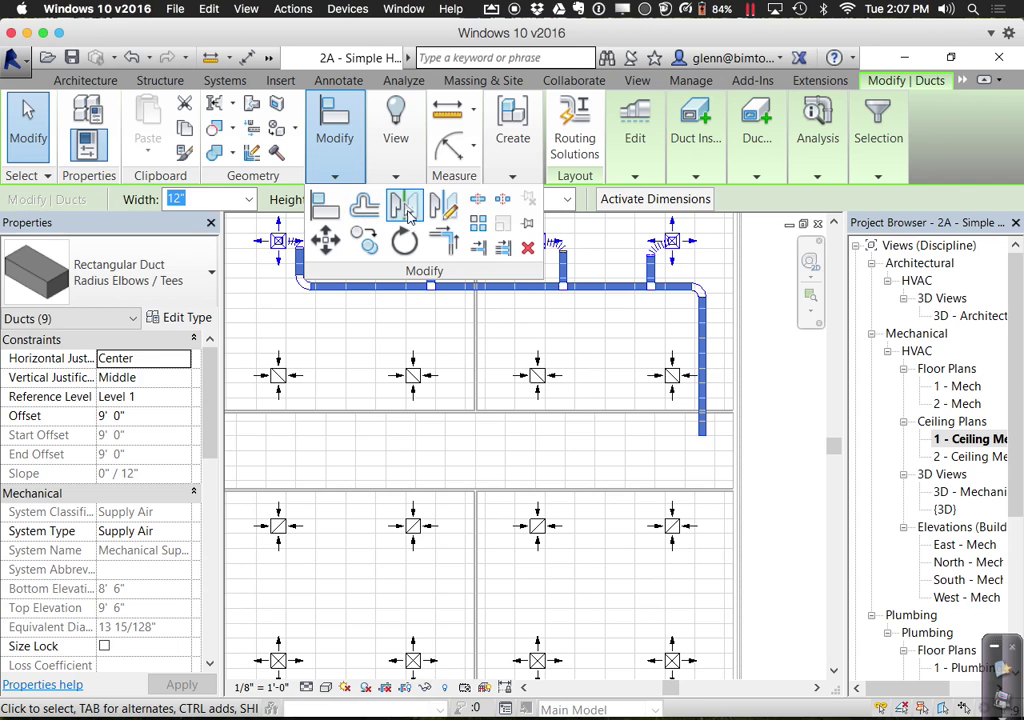
{"action": "left_click", "coordinate": [407, 210]}
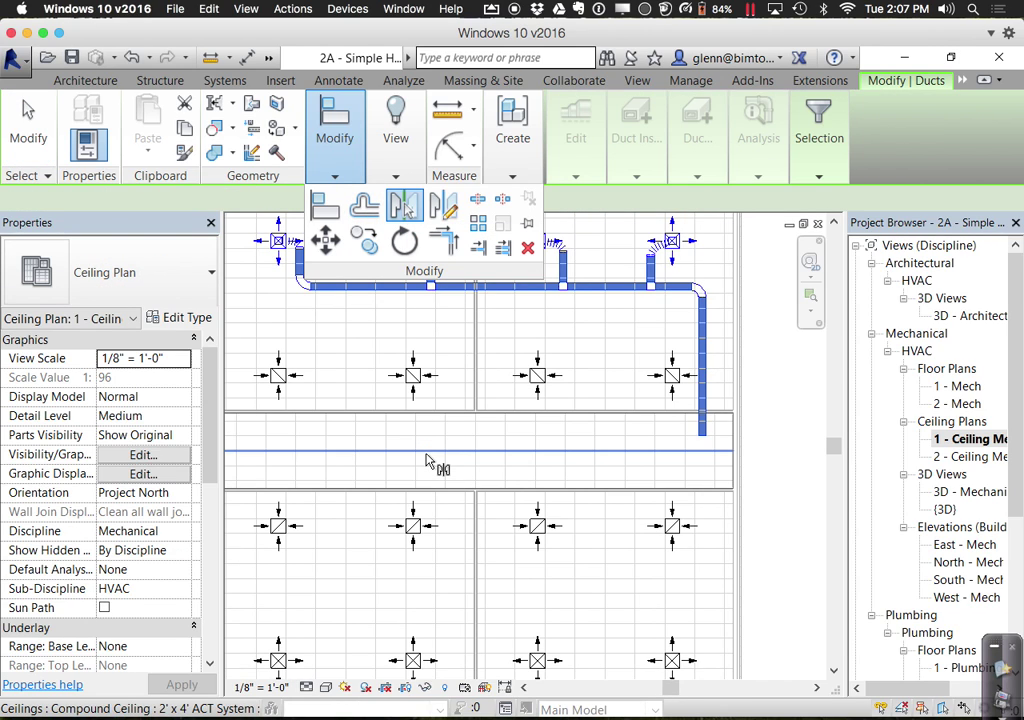
{"action": "left_click", "coordinate": [426, 457]}
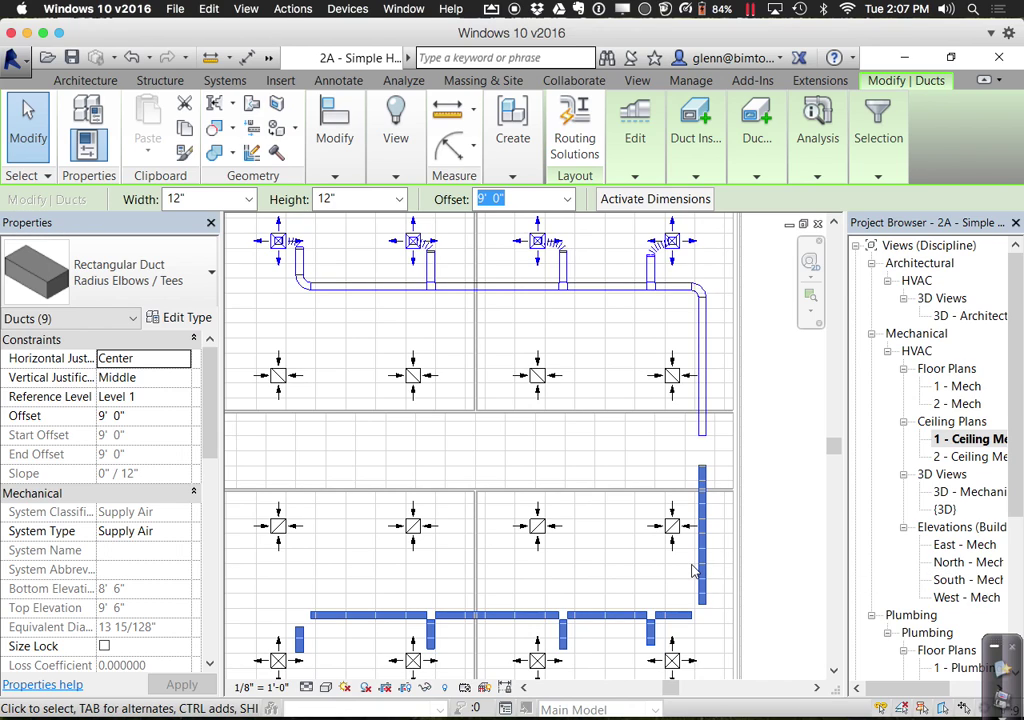
{"action": "key", "text": "Delete"}
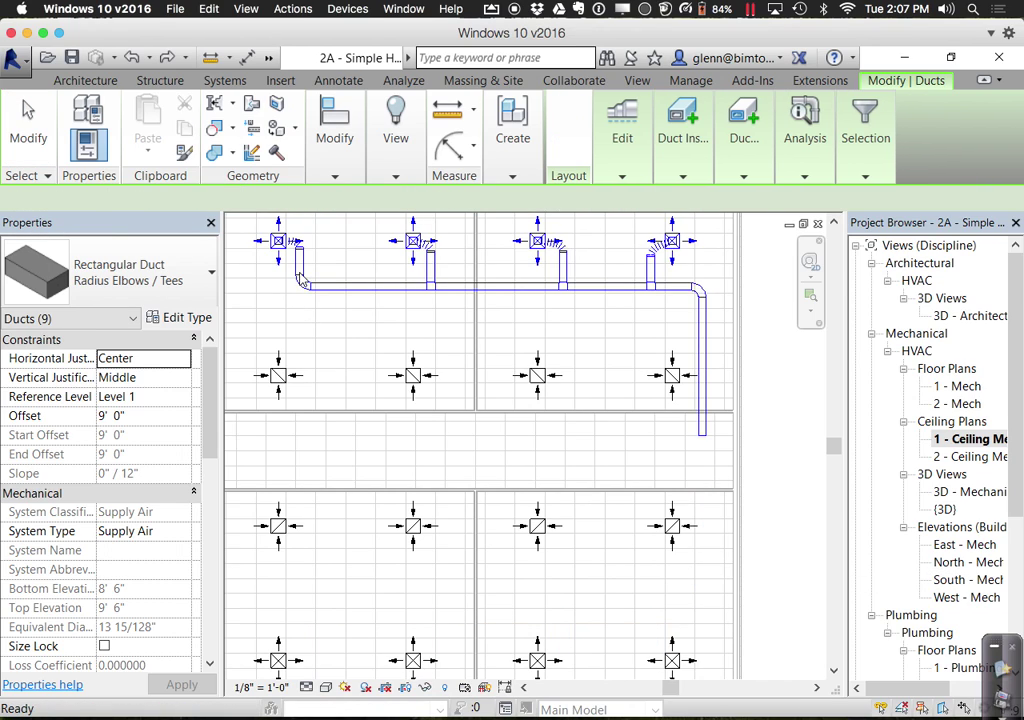
Crossing-select the whole supply duct run, keeping both ducts and fittings checked in the Filter
{"action": "left_click", "coordinate": [762, 277]}
{"action": "left_click_drag", "start_coordinate": [763, 270], "coordinate": [274, 322]}
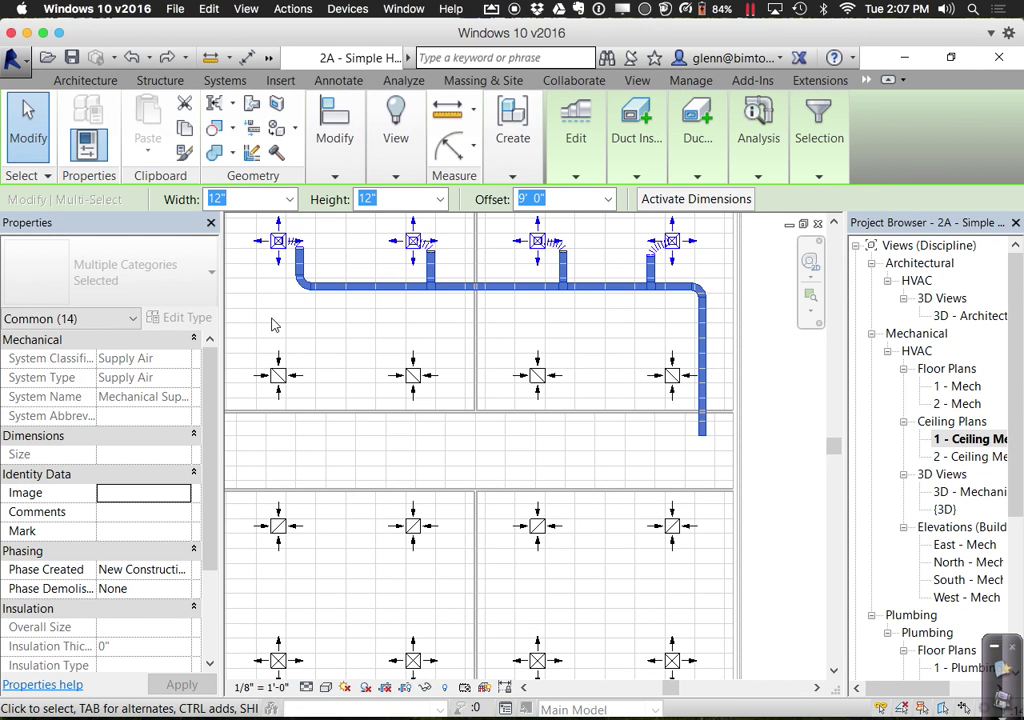
{"action": "mouse_move", "coordinate": [818, 118]}
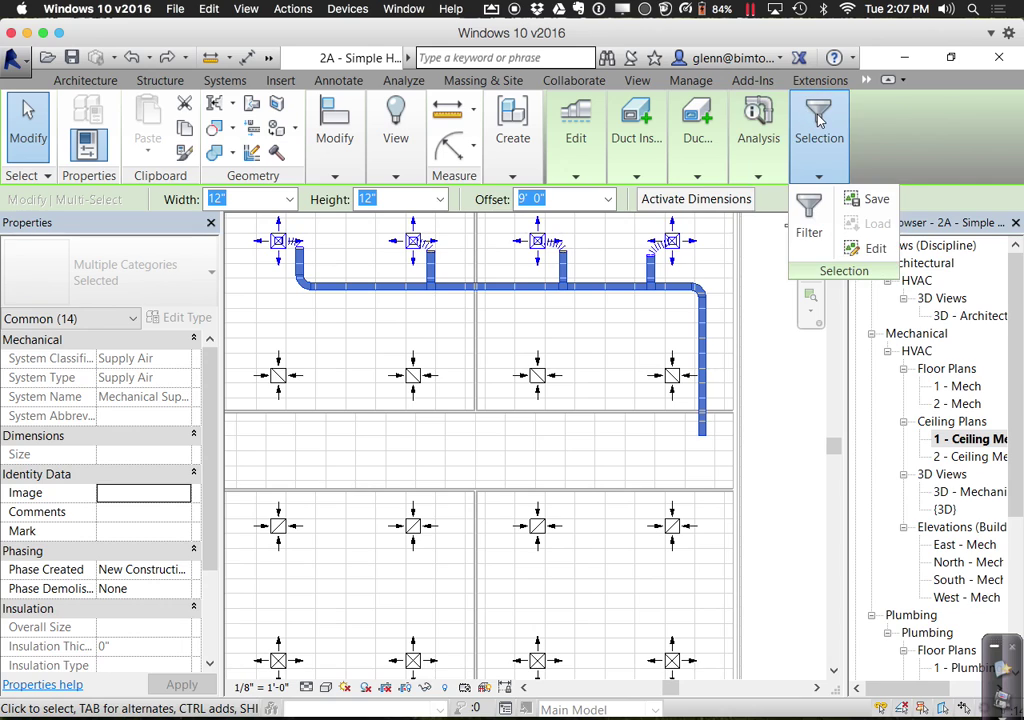
{"action": "left_click", "coordinate": [811, 220]}
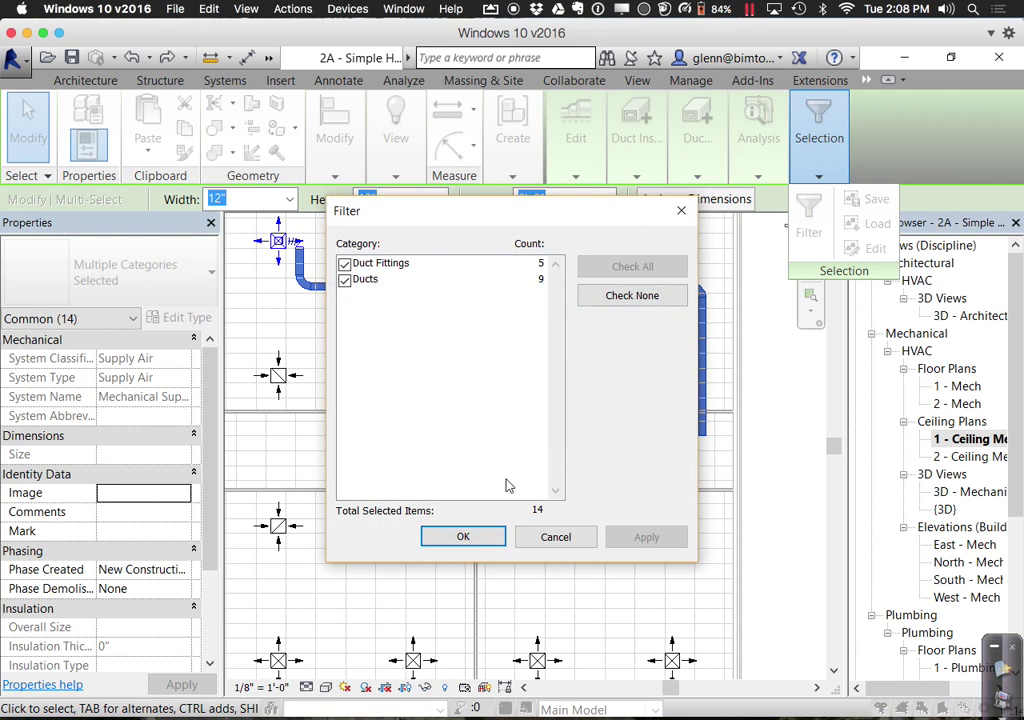
{"action": "left_click", "coordinate": [494, 533]}
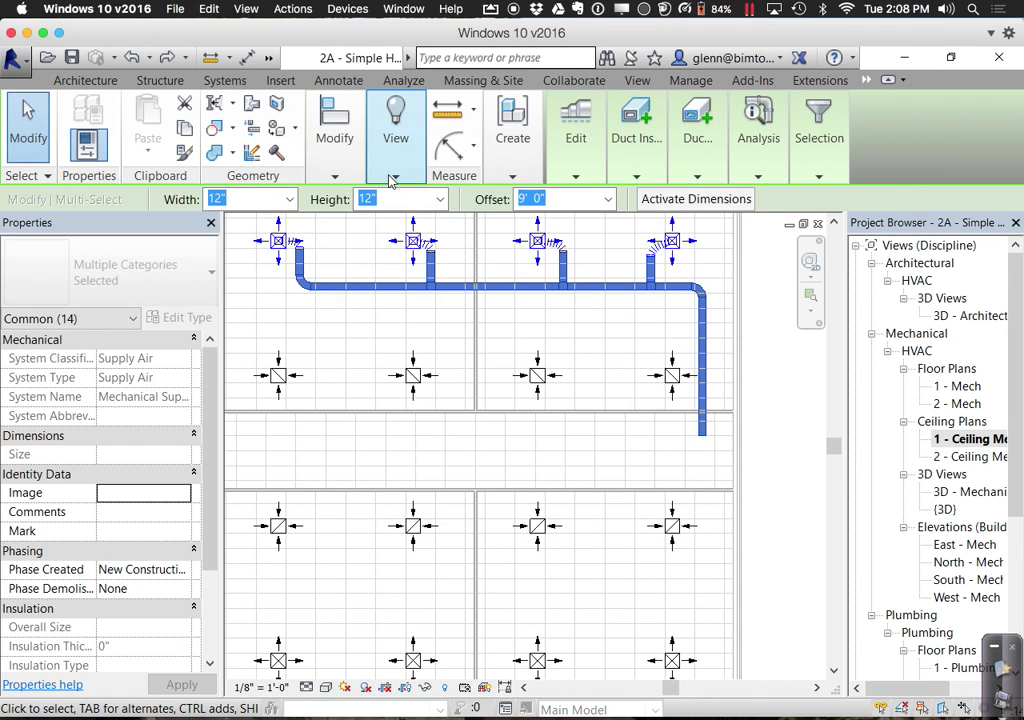
Mirror the selected run about the corridor ceiling line onto the lower diffuser row
{"action": "mouse_move", "coordinate": [336, 150]}
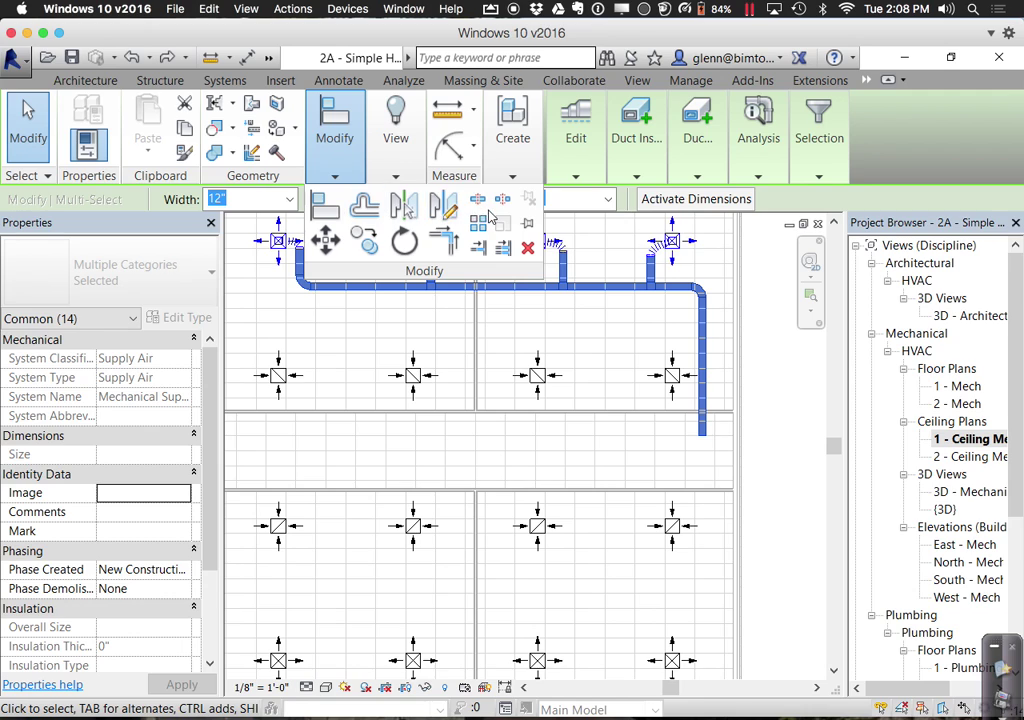
{"action": "left_click", "coordinate": [410, 208]}
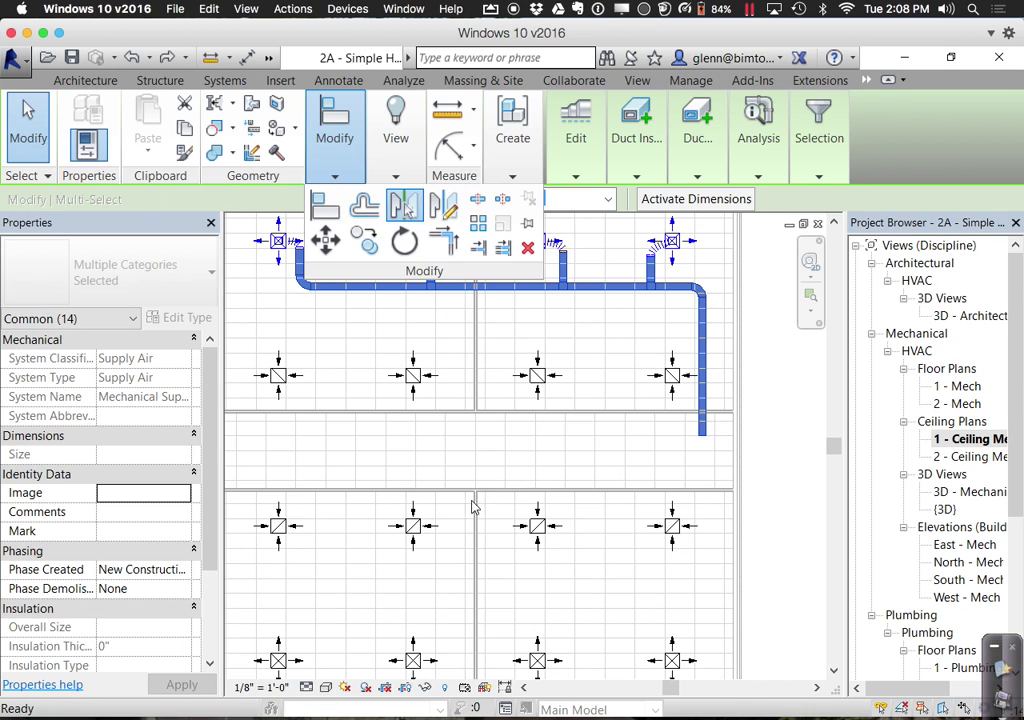
{"action": "key", "text": "Escape"}
{"action": "left_click", "coordinate": [431, 465]}
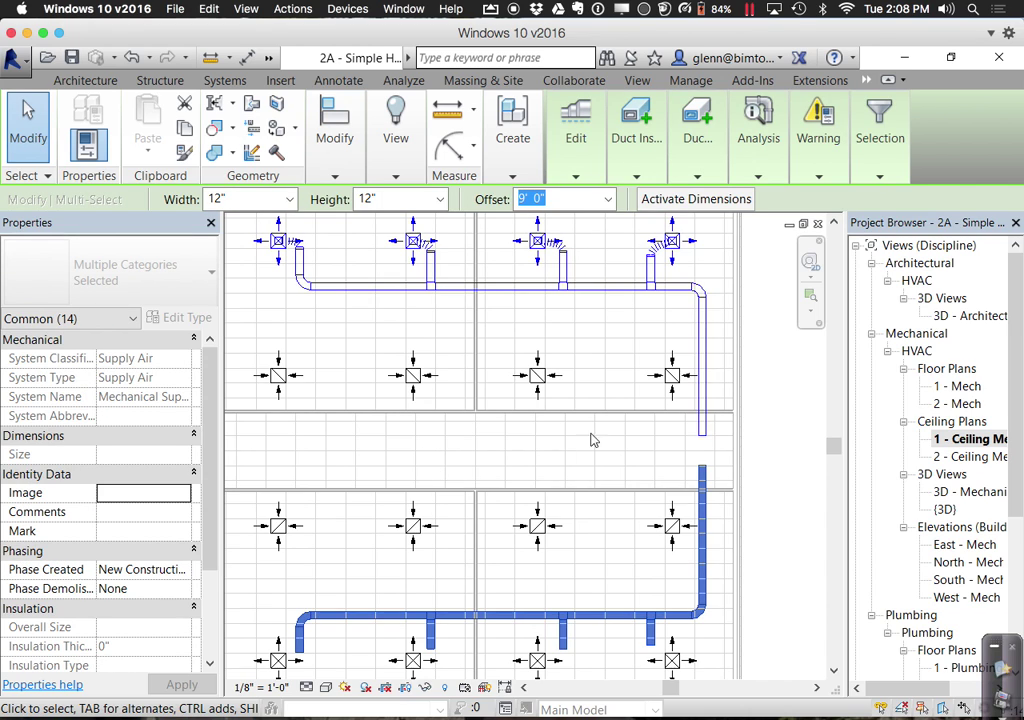
{"action": "middle_click_drag", "start_coordinate": [812, 425], "coordinate": [806, 330]}
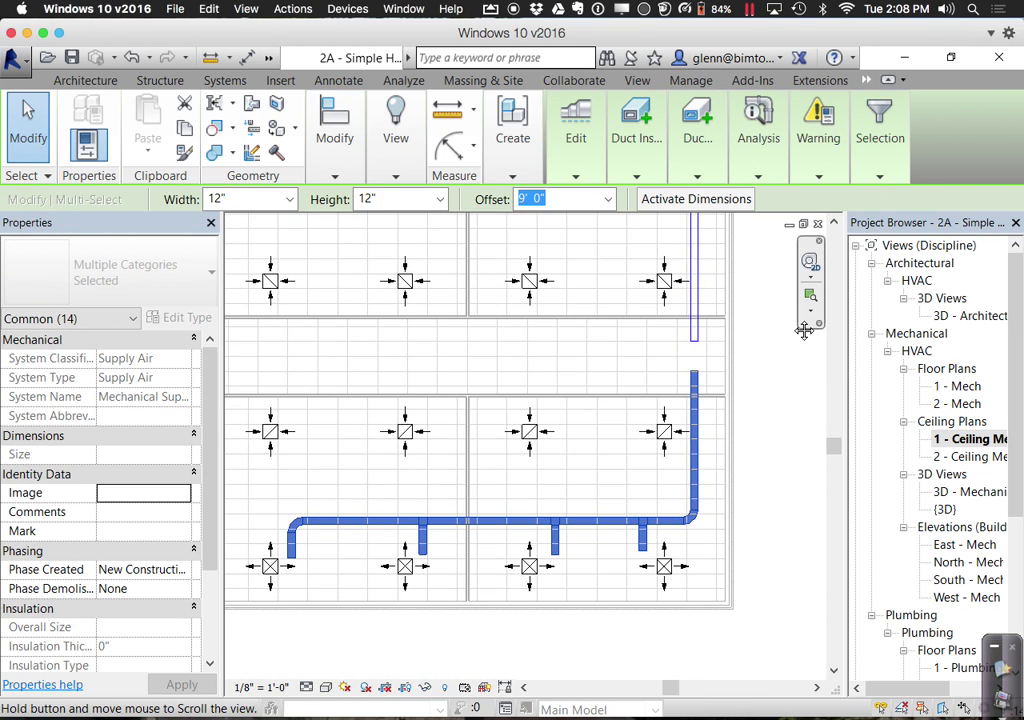
{"action": "left_click", "coordinate": [86, 79]}
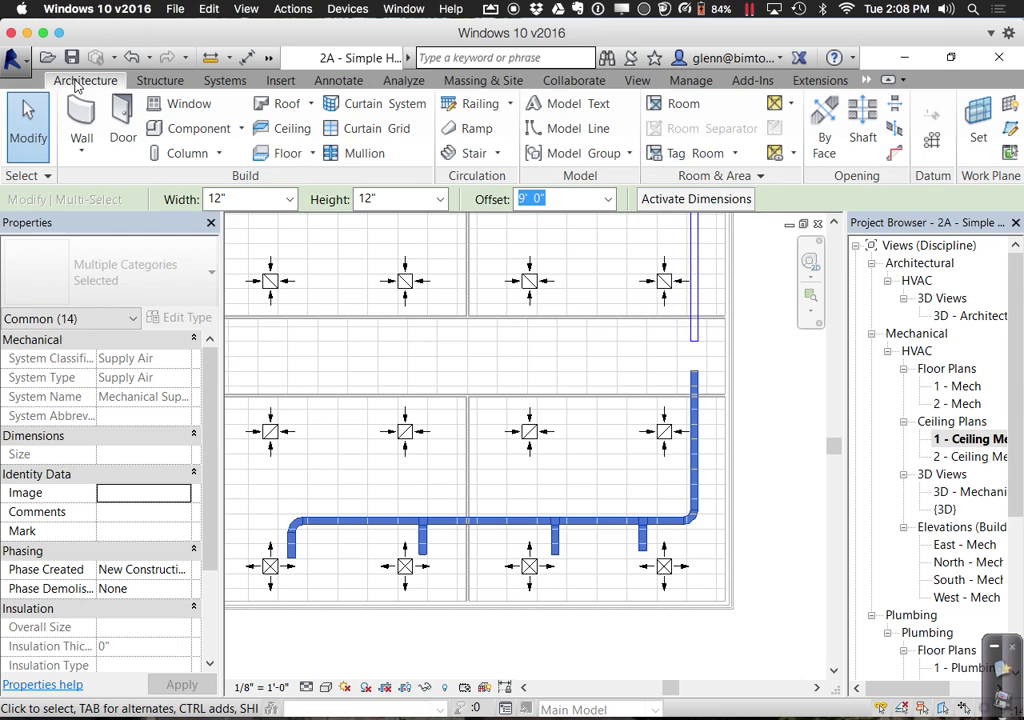
Draw round flex ducts from each of the four lower diffusers to its mirrored duct drop
{"action": "left_click", "coordinate": [200, 84]}
{"action": "left_click", "coordinate": [177, 112]}
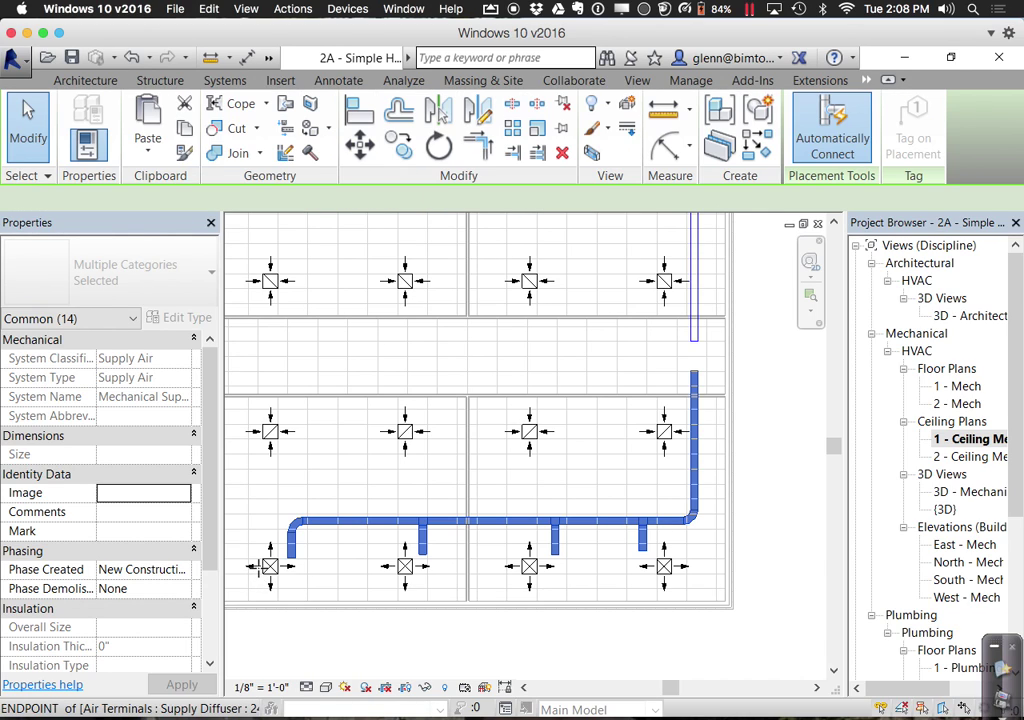
{"action": "left_click", "coordinate": [270, 564]}
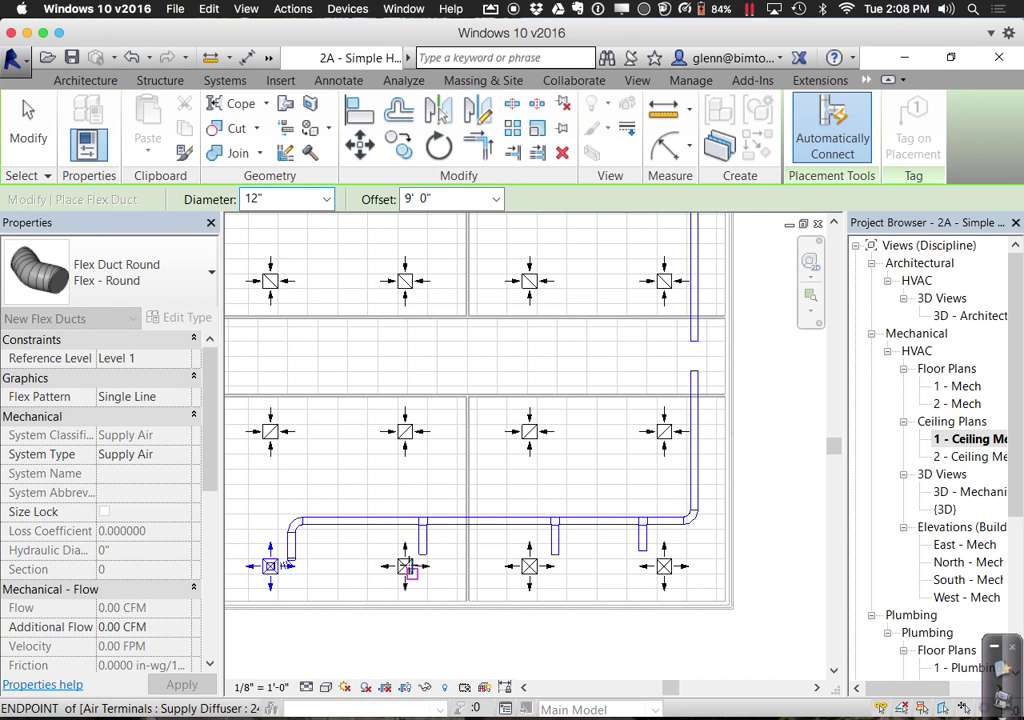
{"action": "left_click", "coordinate": [408, 562]}
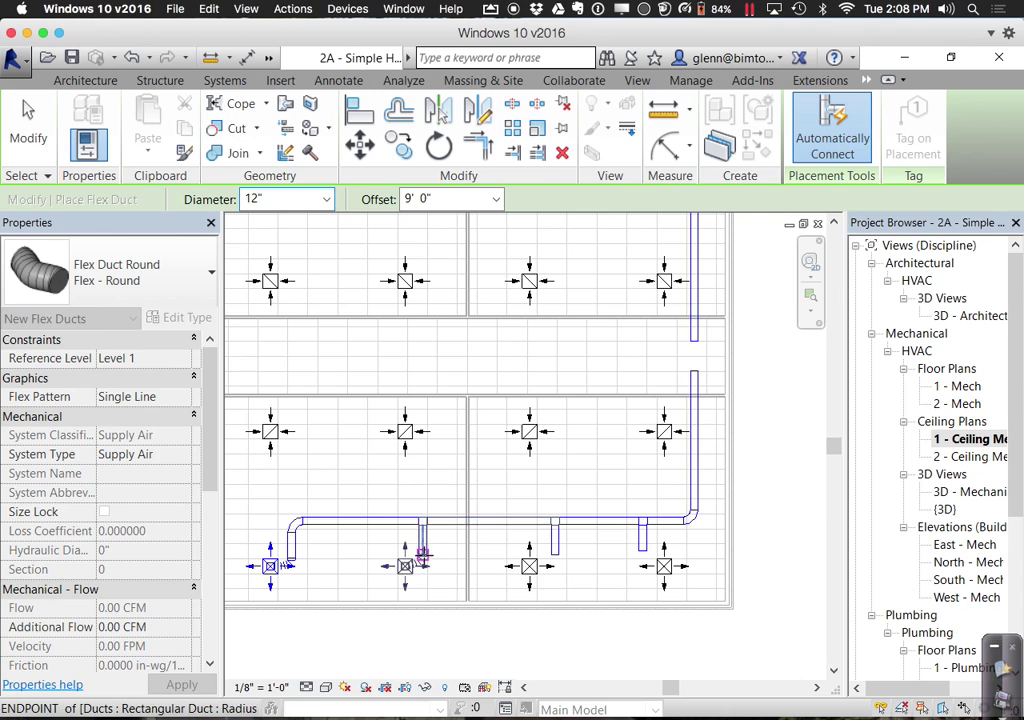
{"action": "left_click", "coordinate": [535, 568]}
{"action": "left_click", "coordinate": [557, 554]}
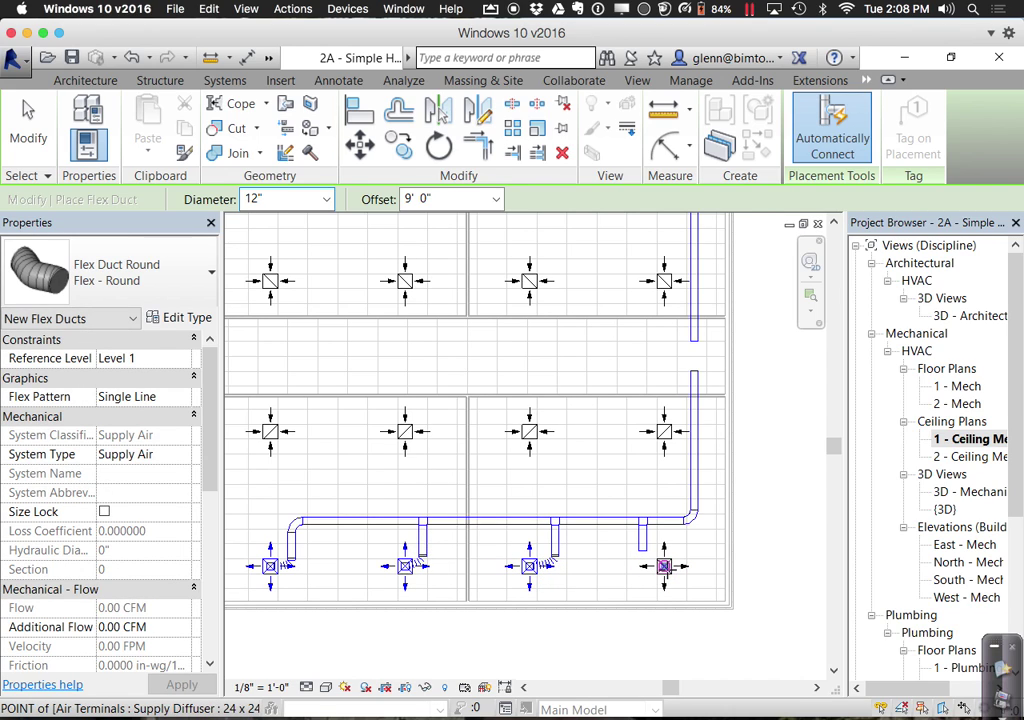
{"action": "left_click", "coordinate": [655, 560]}
{"action": "left_click", "coordinate": [642, 549]}
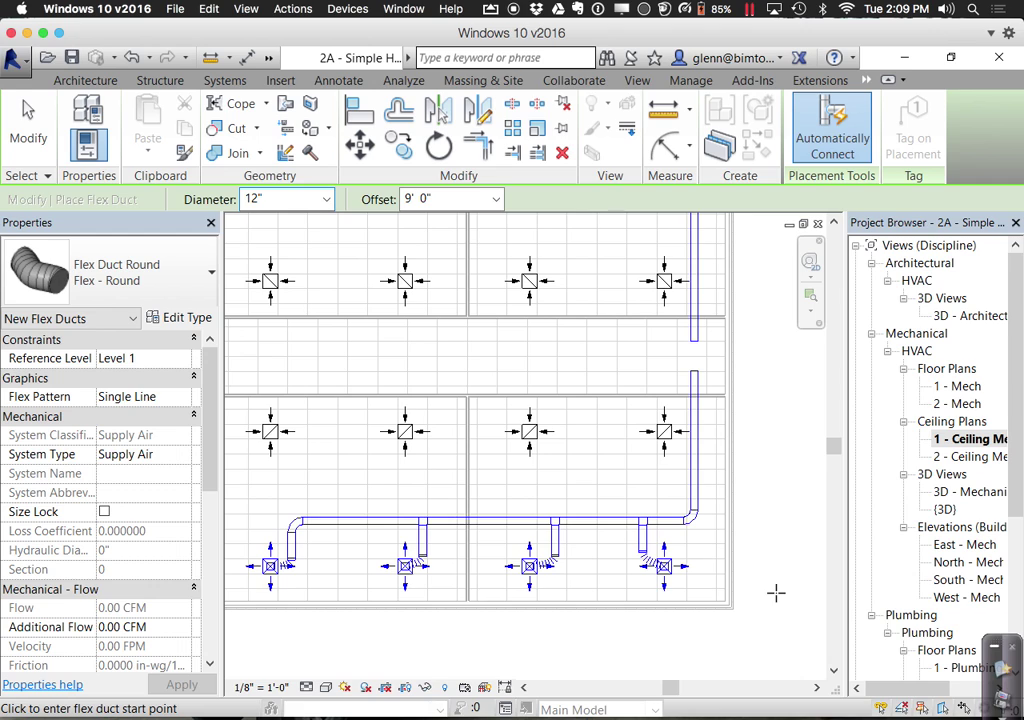
{"action": "scroll", "coordinate": [566, 637], "scroll_direction": "up", "scroll_amount": 1}
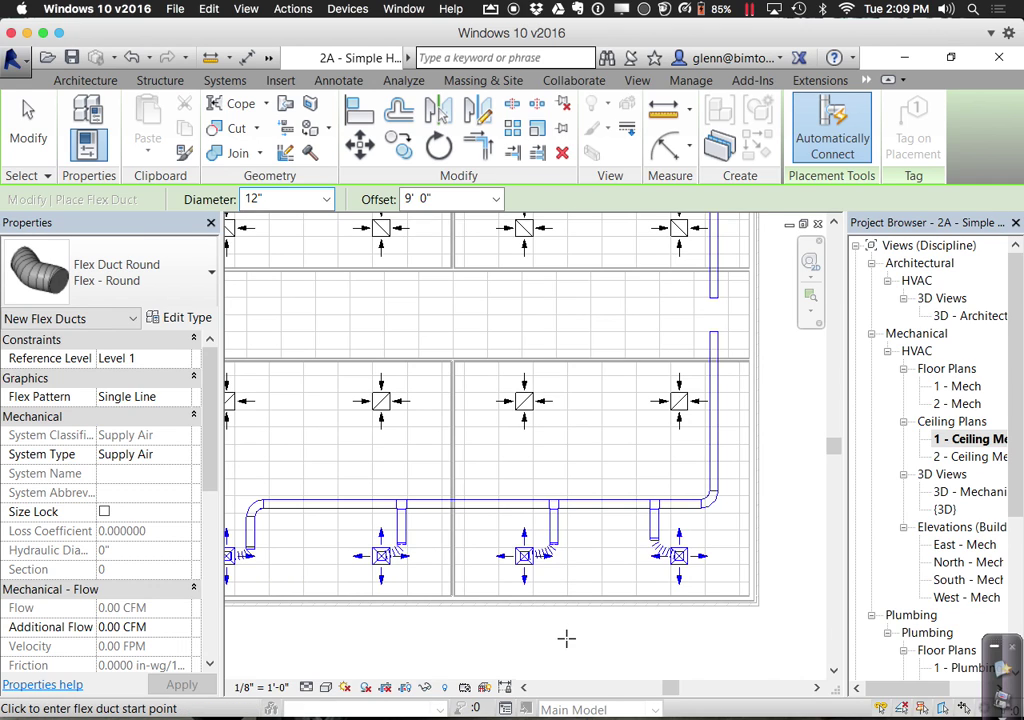
{"action": "scroll", "coordinate": [566, 637], "scroll_direction": "down", "scroll_amount": 1}
{"action": "scroll", "coordinate": [617, 681], "scroll_direction": "down", "scroll_amount": 1}
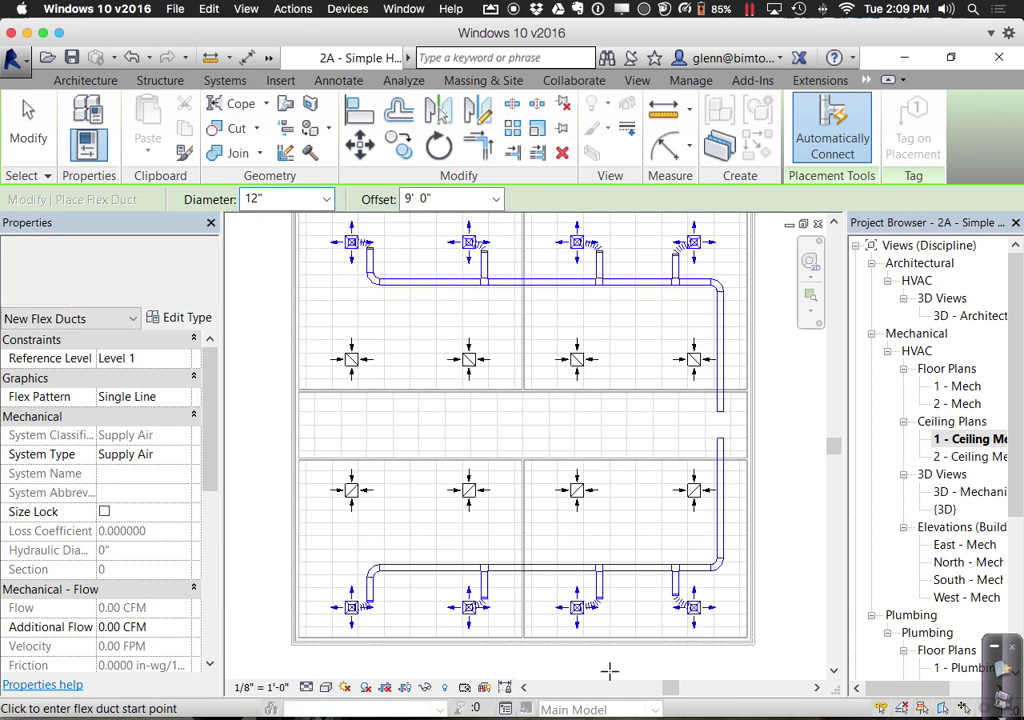
Set the duct System Type to Return Air in Properties and restart the Duct tool
{"action": "left_click", "coordinate": [223, 83]}
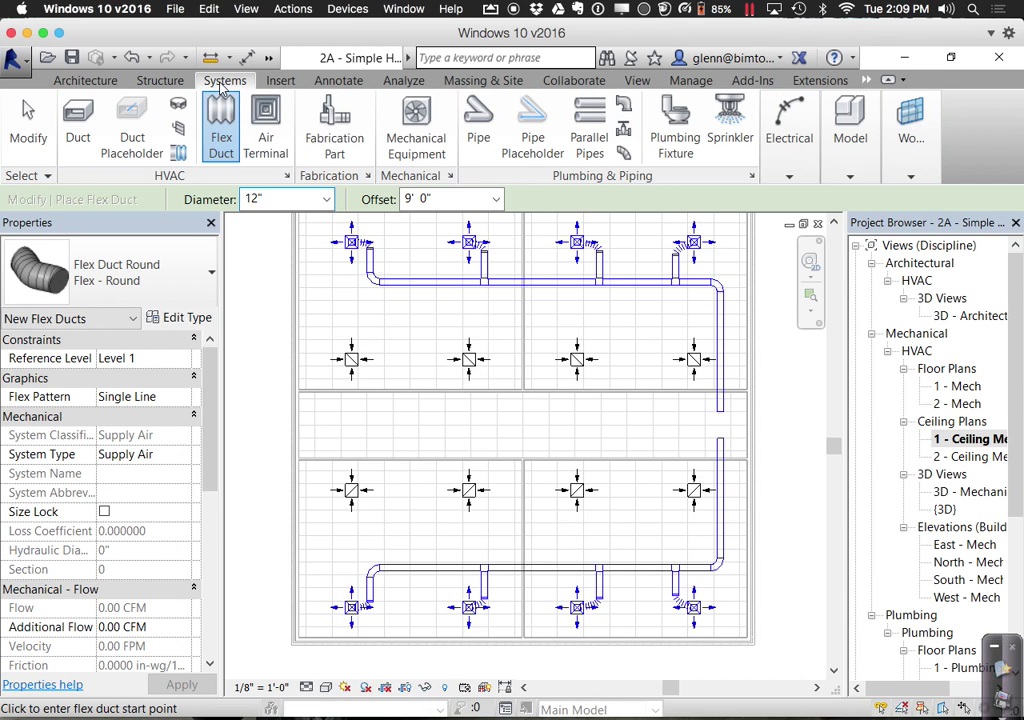
{"action": "left_click", "coordinate": [92, 118]}
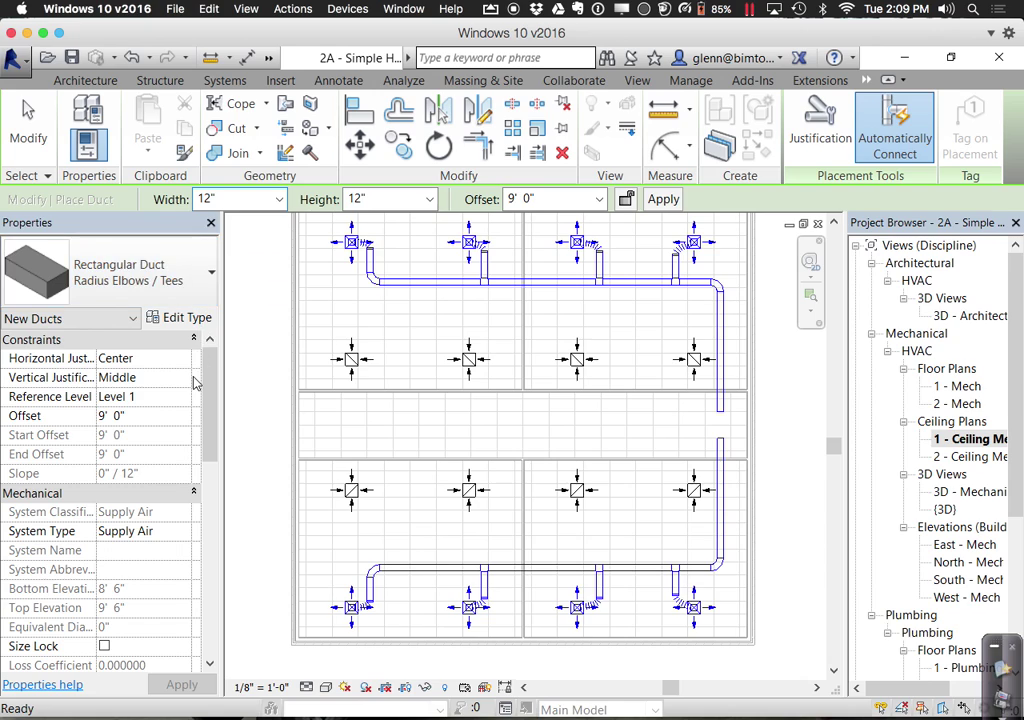
{"action": "left_click", "coordinate": [185, 531]}
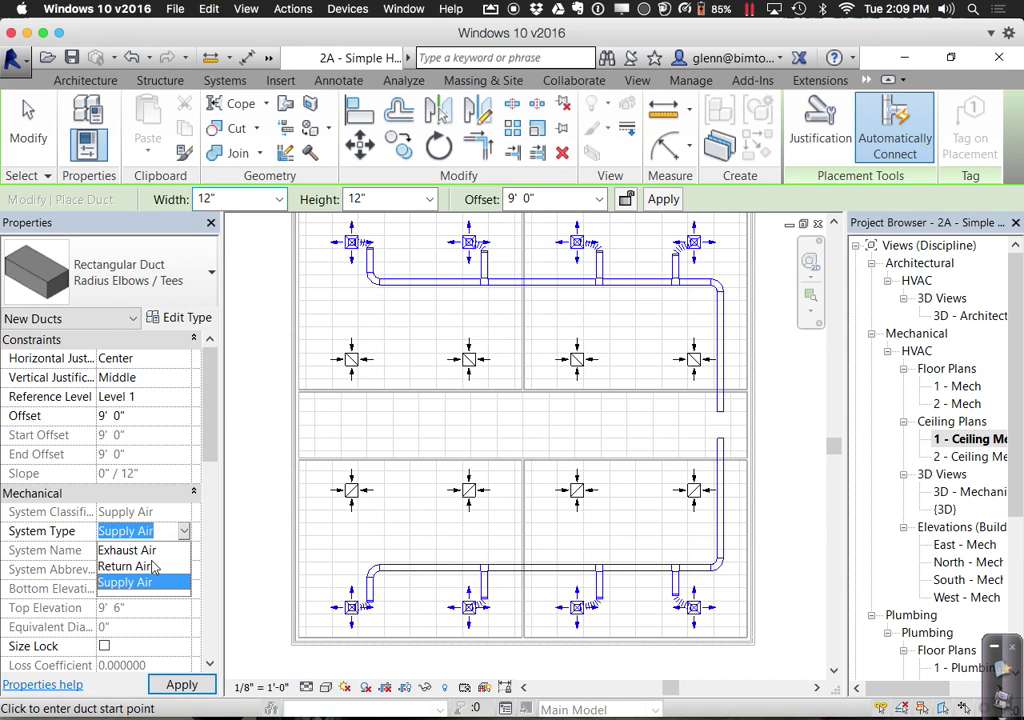
{"action": "left_click", "coordinate": [155, 569]}
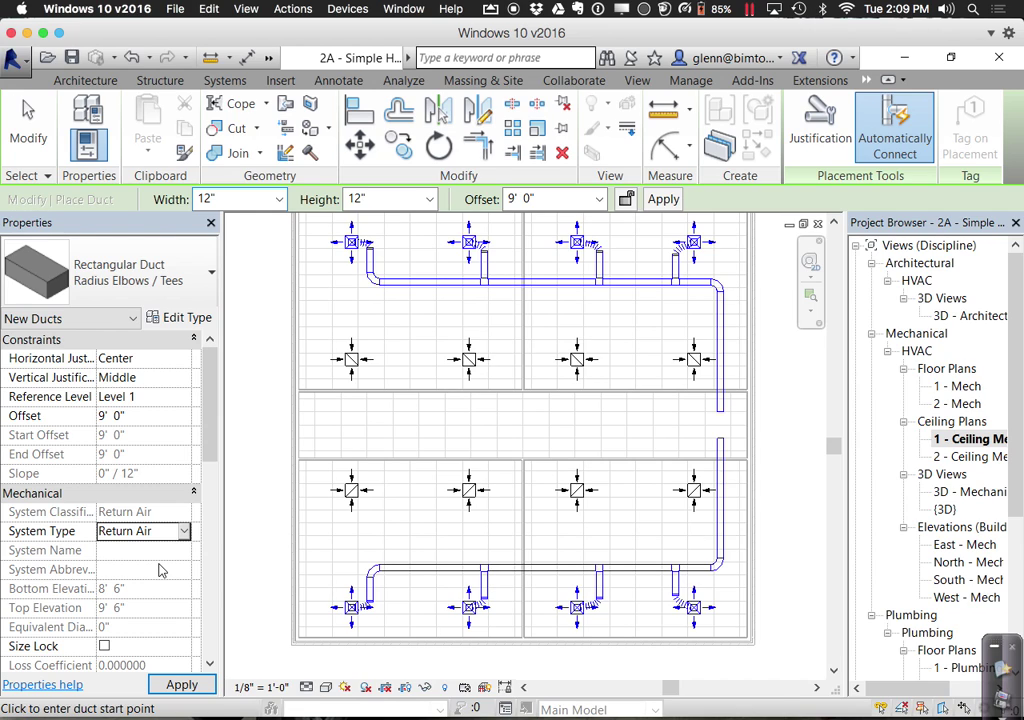
{"action": "key", "text": "Escape"}
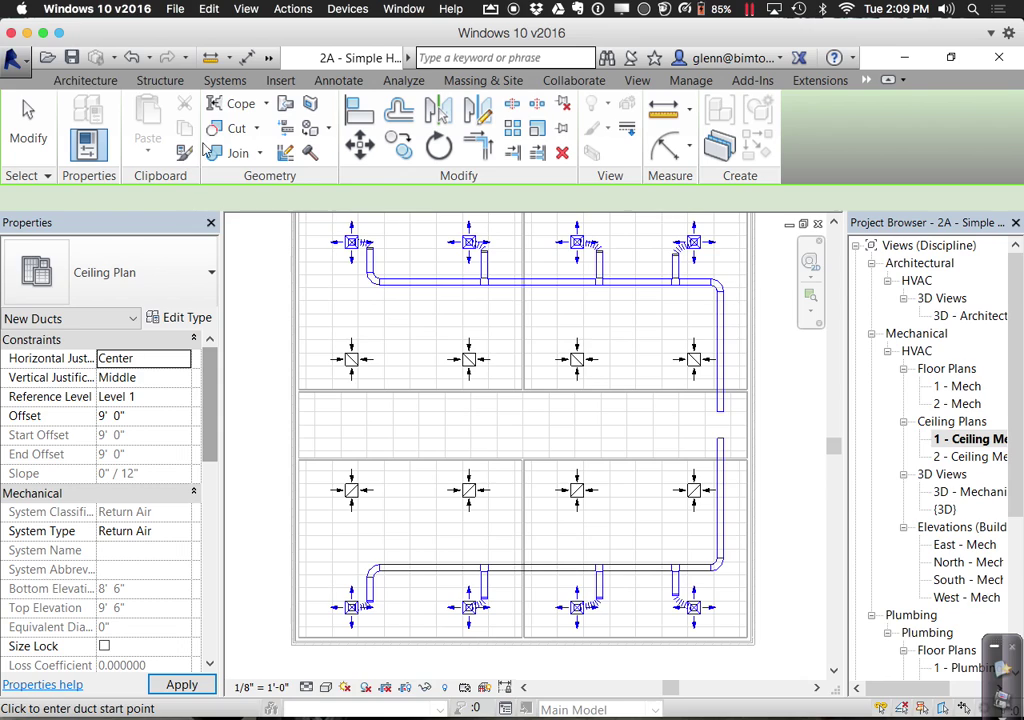
{"action": "key", "text": "d"}
{"action": "key", "text": "t"}
{"action": "left_click", "coordinate": [215, 81]}
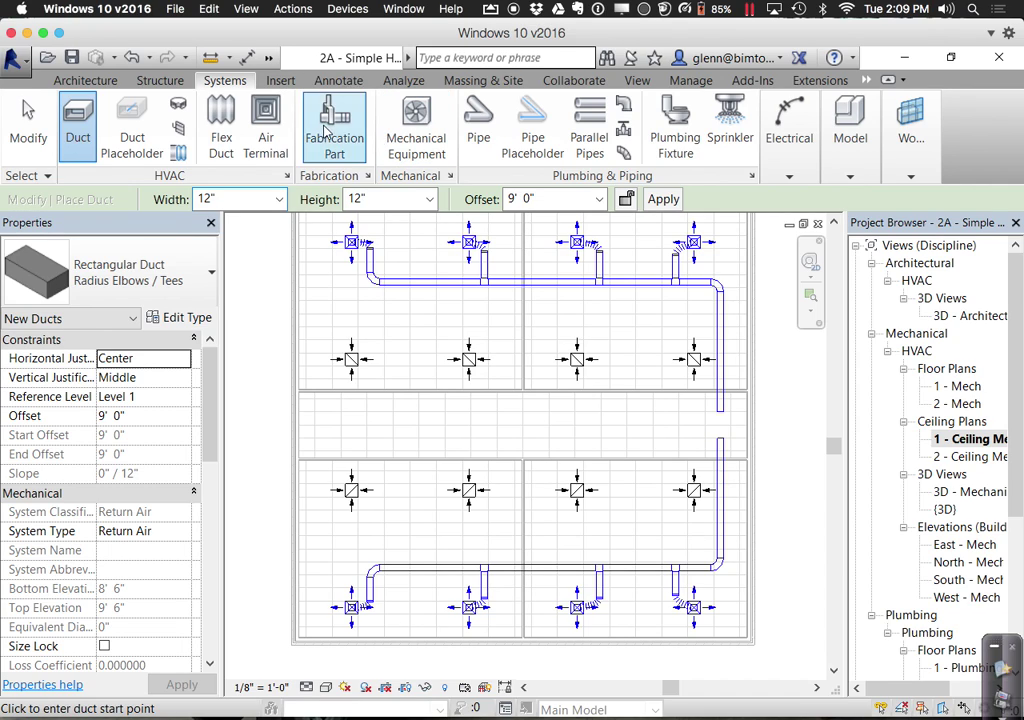
{"action": "left_click", "coordinate": [80, 125]}
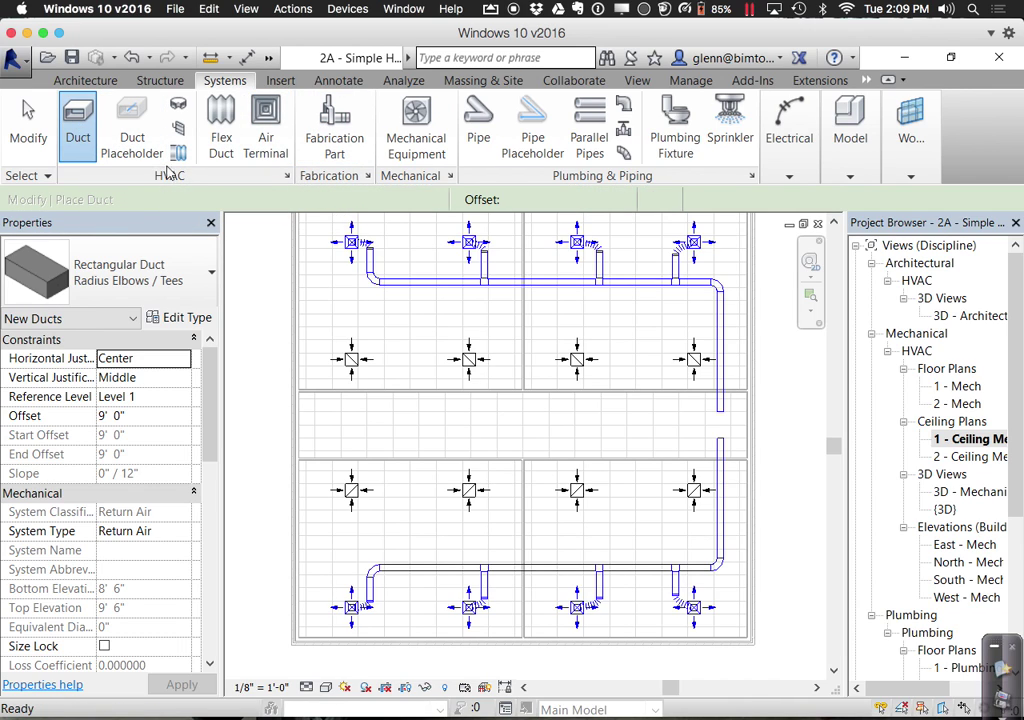
At an 11' 0" offset, draw the return main right-to-left, then down into the corridor
{"action": "left_click", "coordinate": [510, 199]}
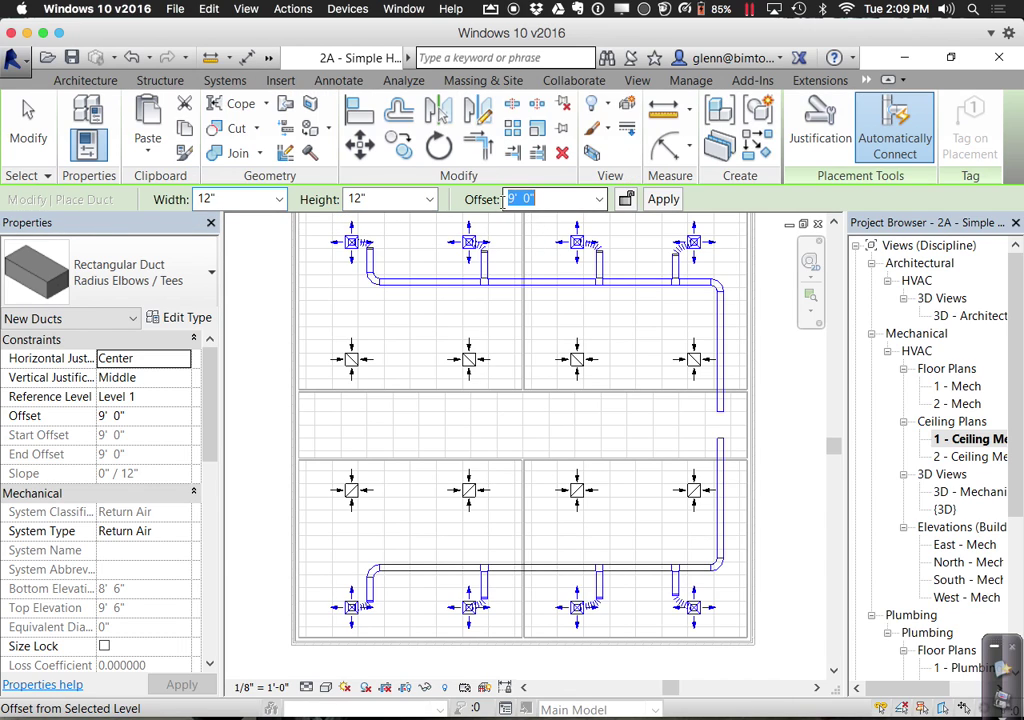
{"action": "type", "text": "11"}
{"action": "key", "text": "Return"}
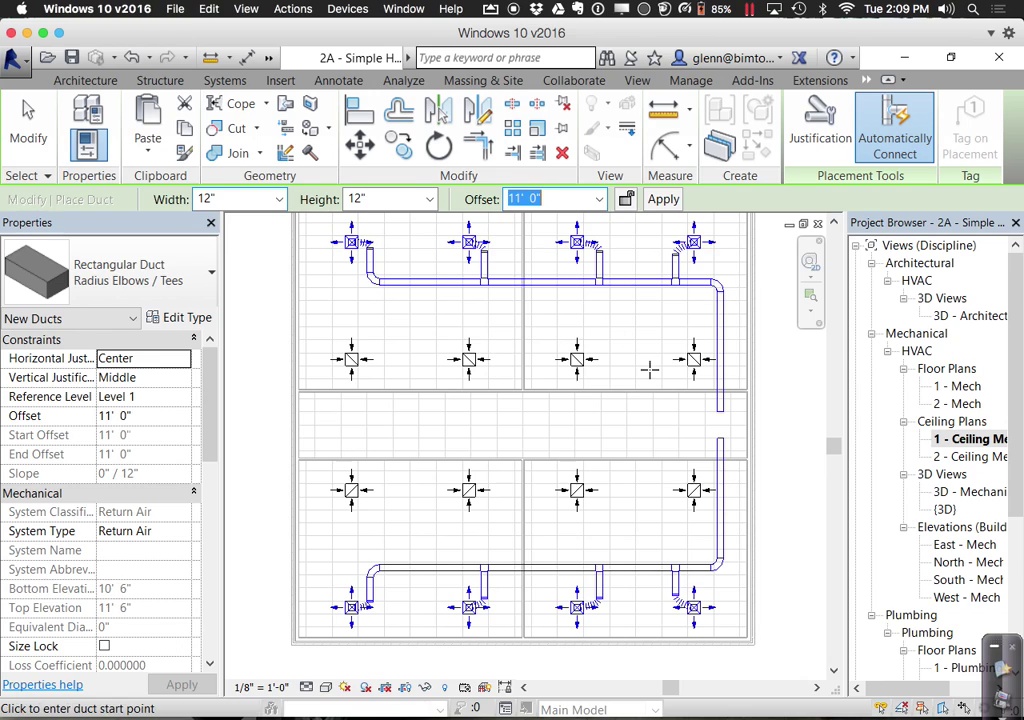
{"action": "left_click", "coordinate": [690, 324]}
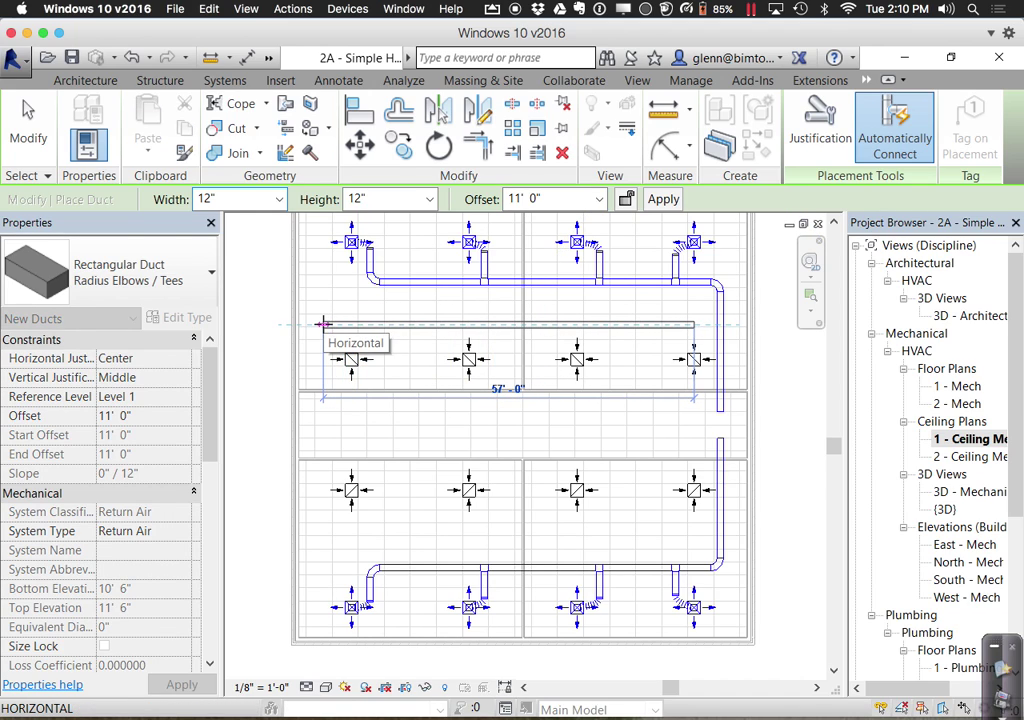
{"action": "left_click", "coordinate": [324, 323]}
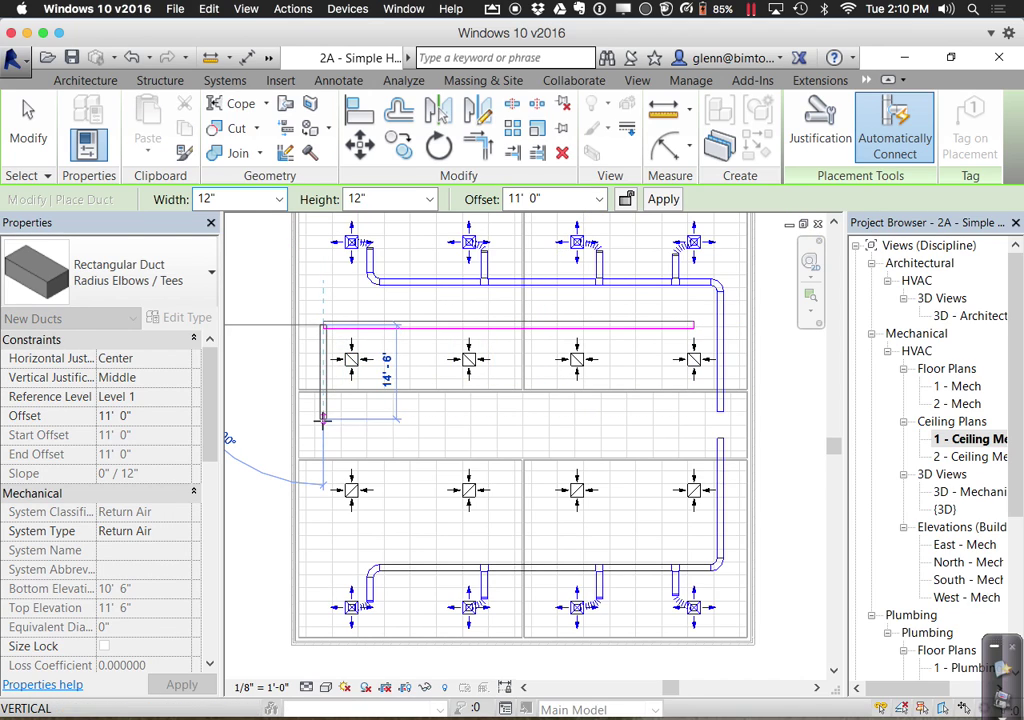
{"action": "left_click", "coordinate": [325, 426]}
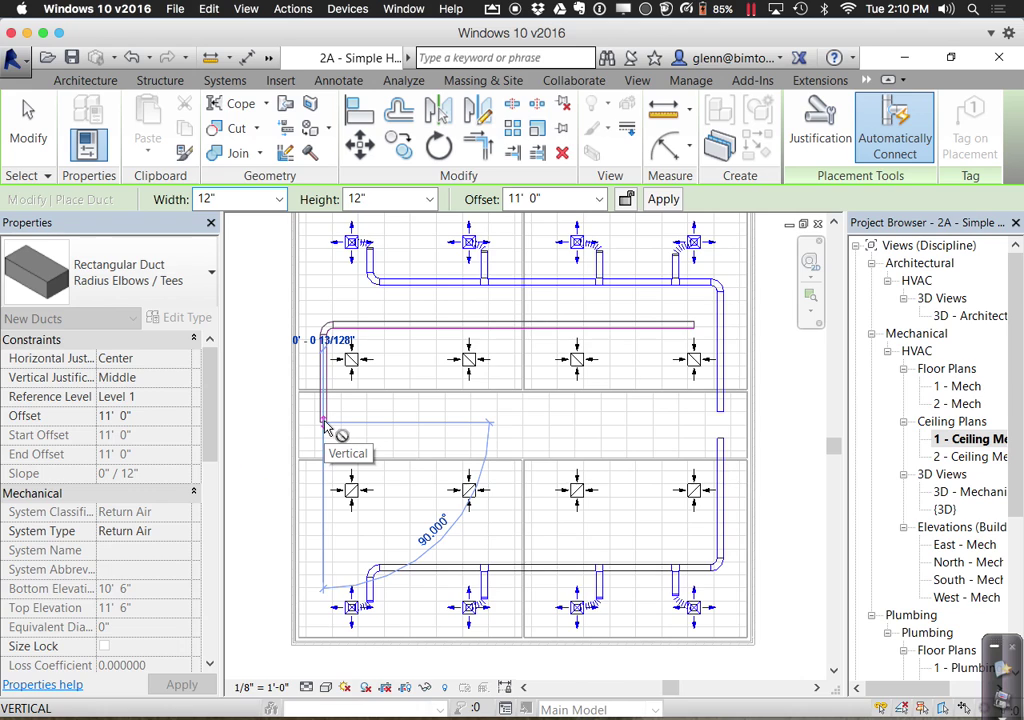
{"action": "key", "text": "Escape"}
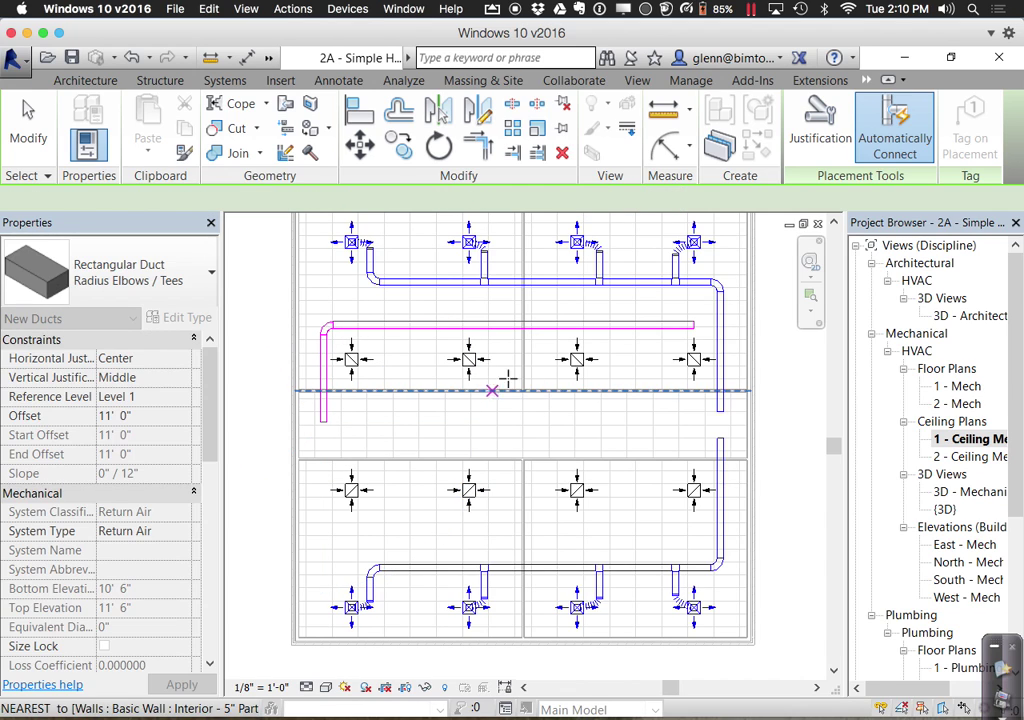
Draw four short return stubs off the main, one above each upper diffuser
{"action": "key", "text": "d"}
{"action": "key", "text": "t"}
{"action": "scroll", "coordinate": [679, 344], "scroll_direction": "up", "scroll_amount": 4}
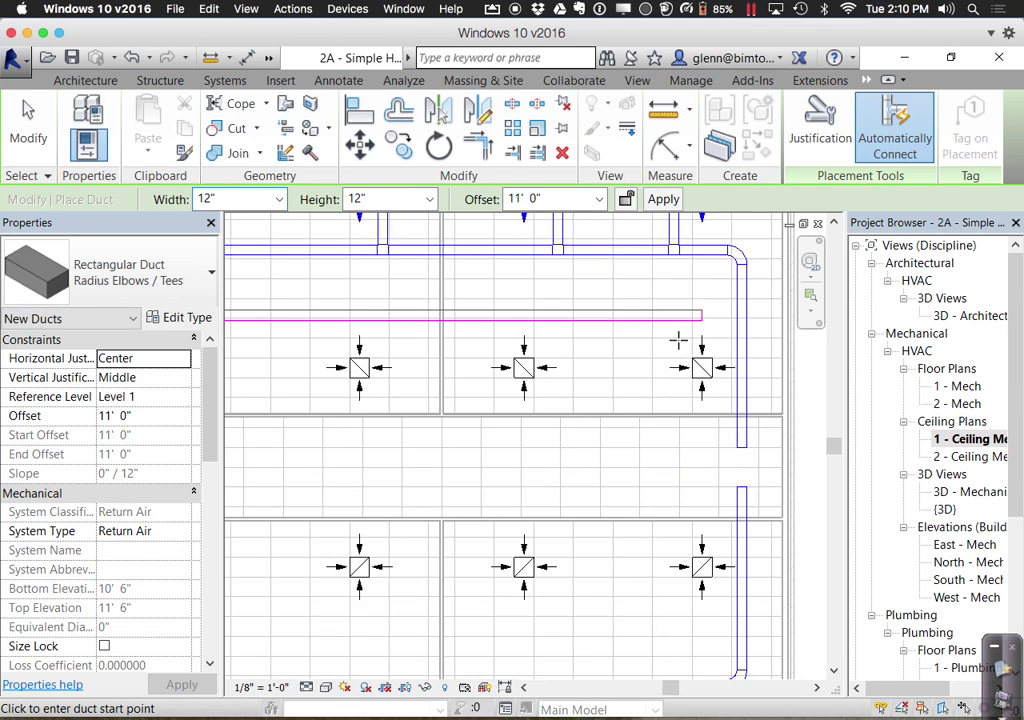
{"action": "left_click", "coordinate": [690, 320]}
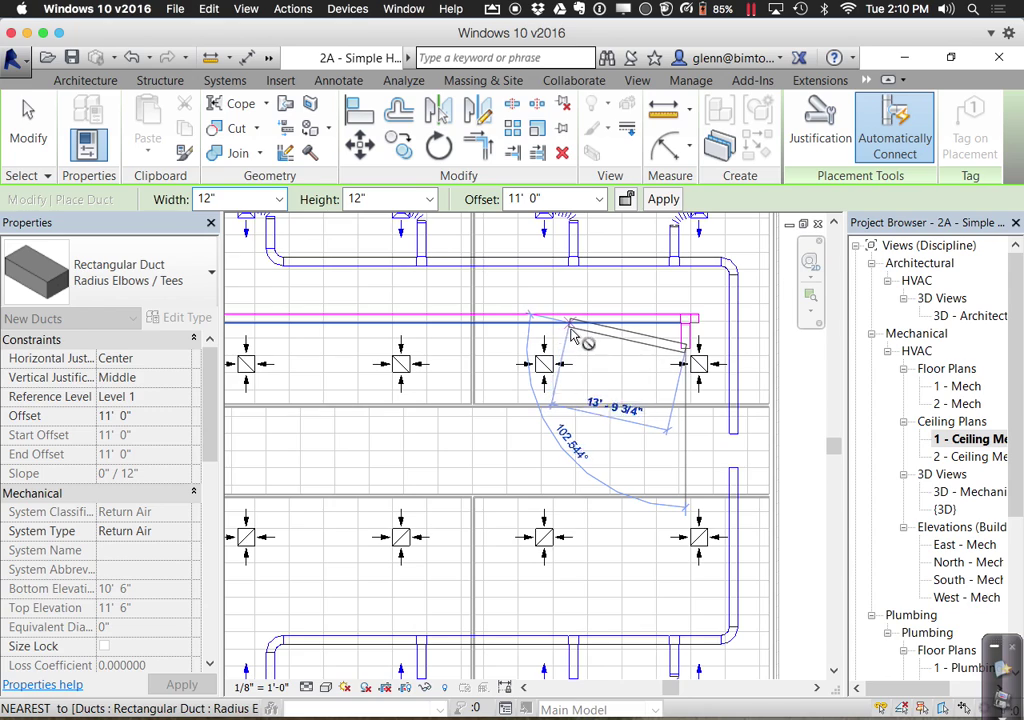
{"action": "key", "text": "Escape"}
{"action": "key", "text": "Escape"}
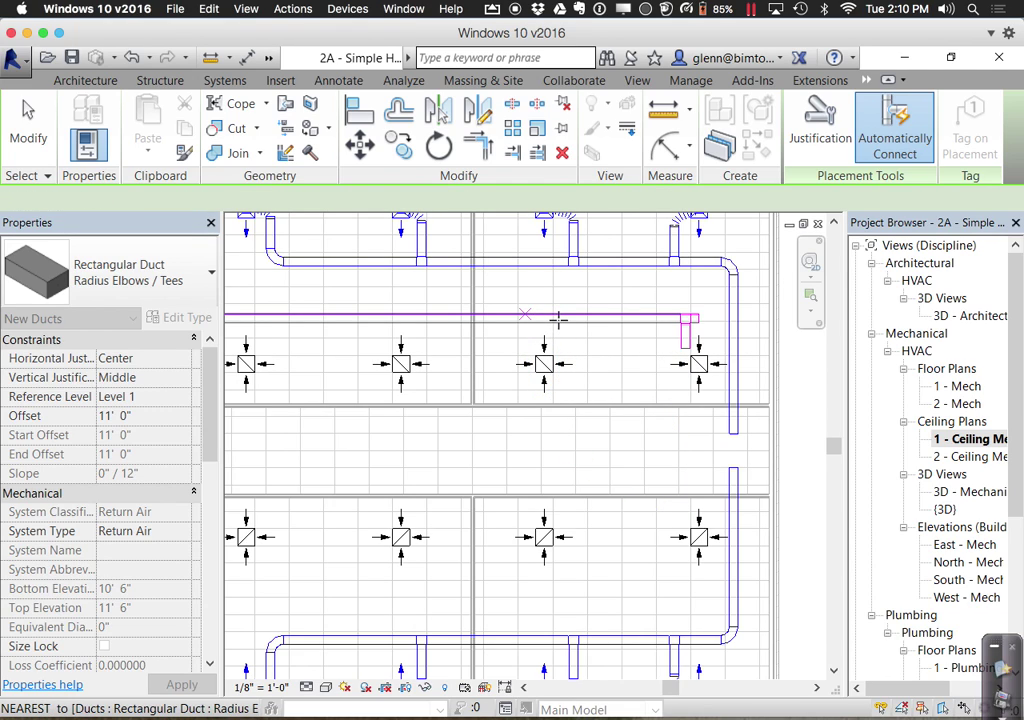
{"action": "left_click", "coordinate": [558, 318]}
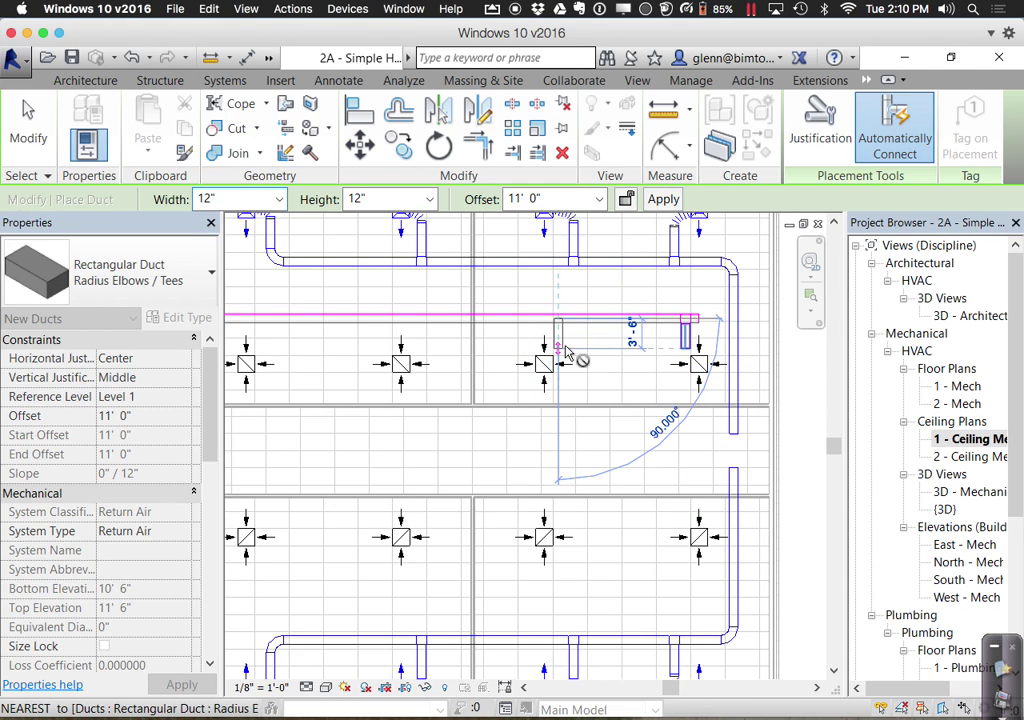
{"action": "key", "text": "Escape"}
{"action": "key", "text": "Escape"}
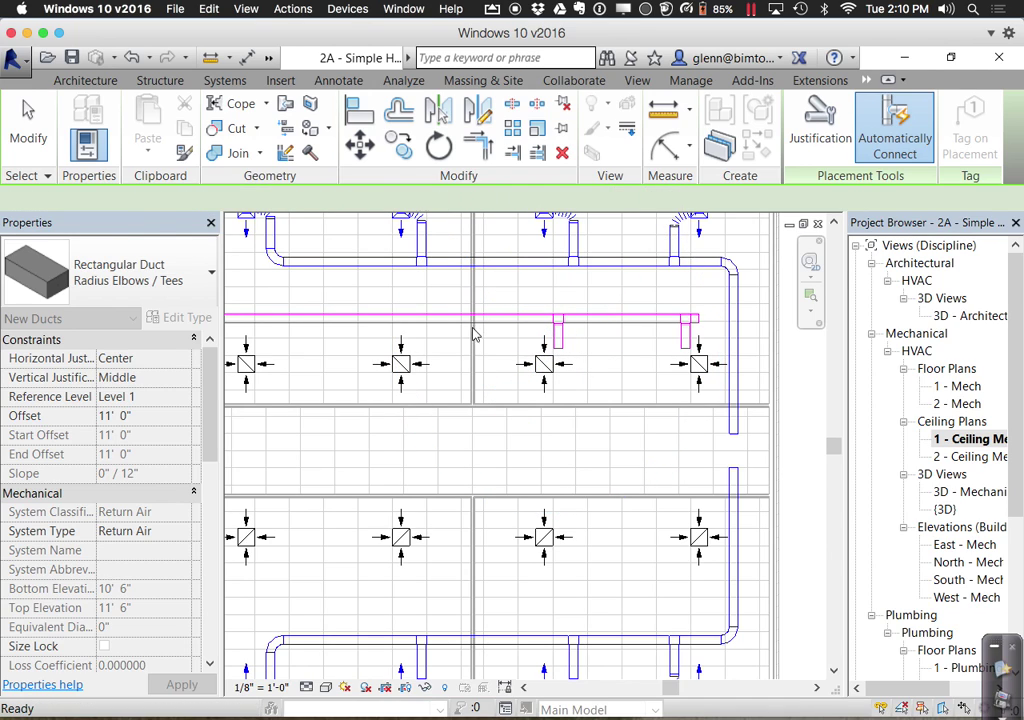
{"action": "left_click", "coordinate": [424, 331]}
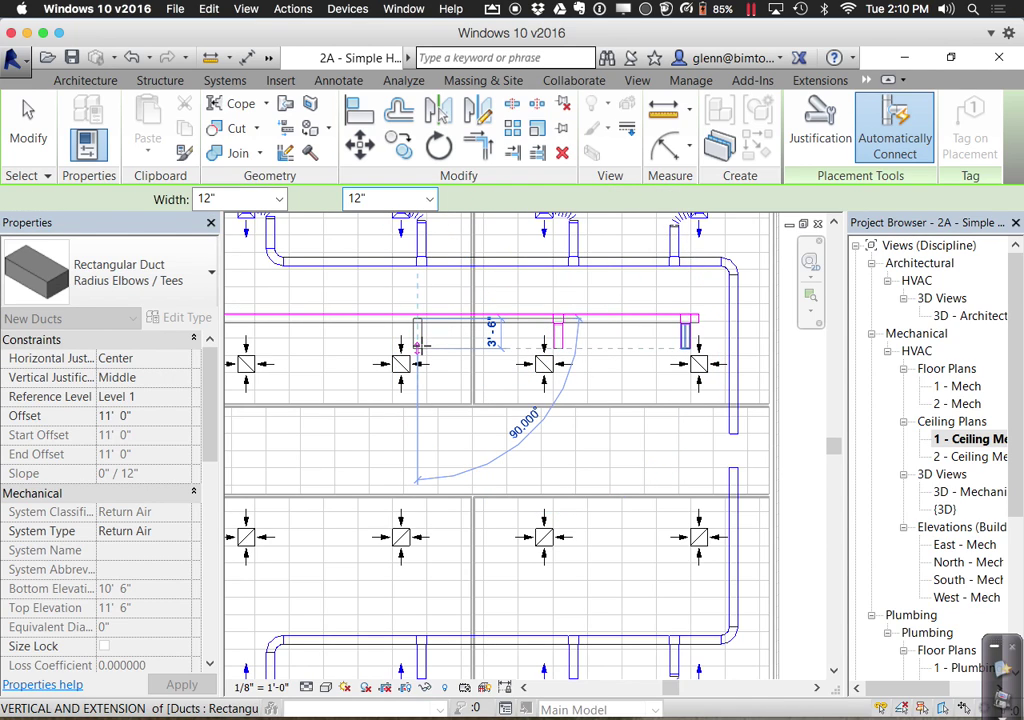
{"action": "key", "text": "Escape"}
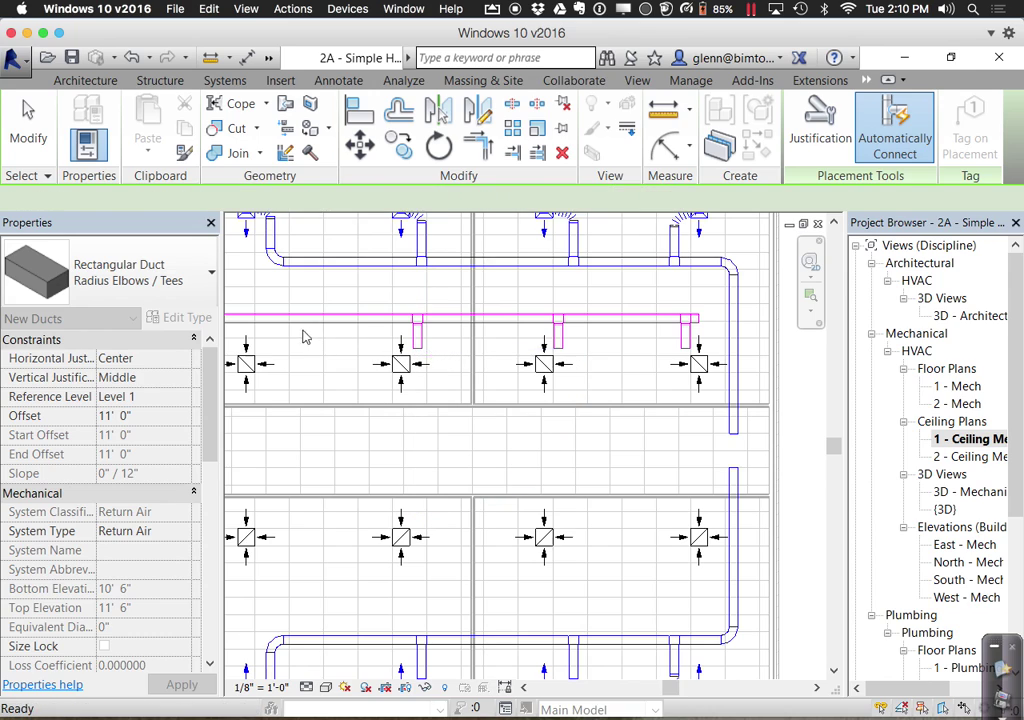
{"action": "left_click", "coordinate": [268, 322]}
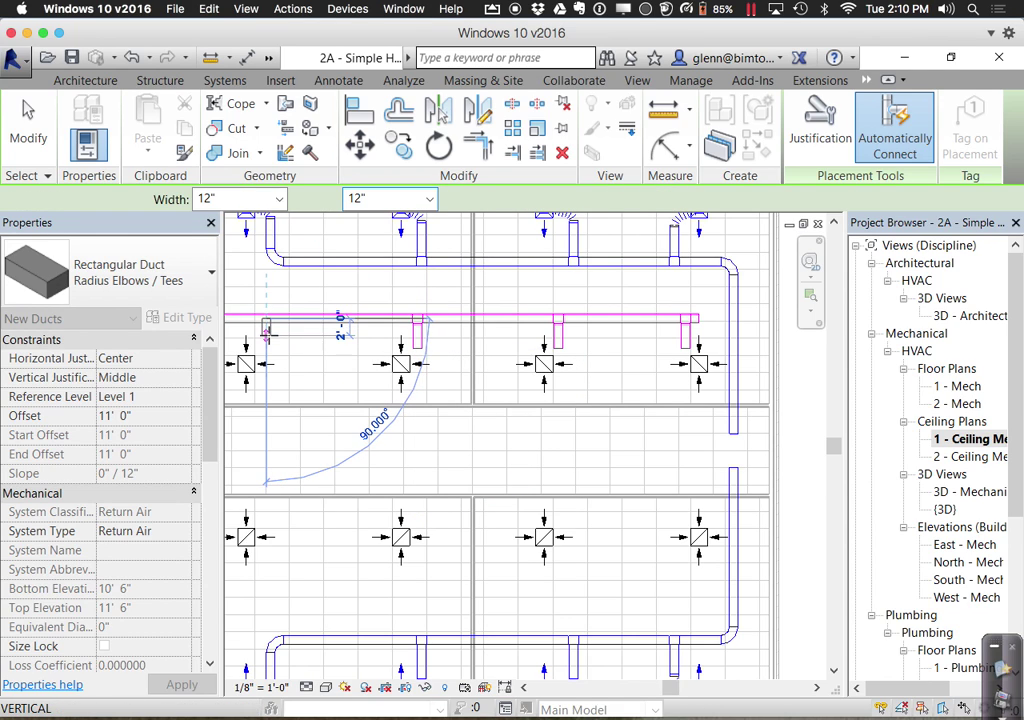
{"action": "left_click", "coordinate": [30, 125]}
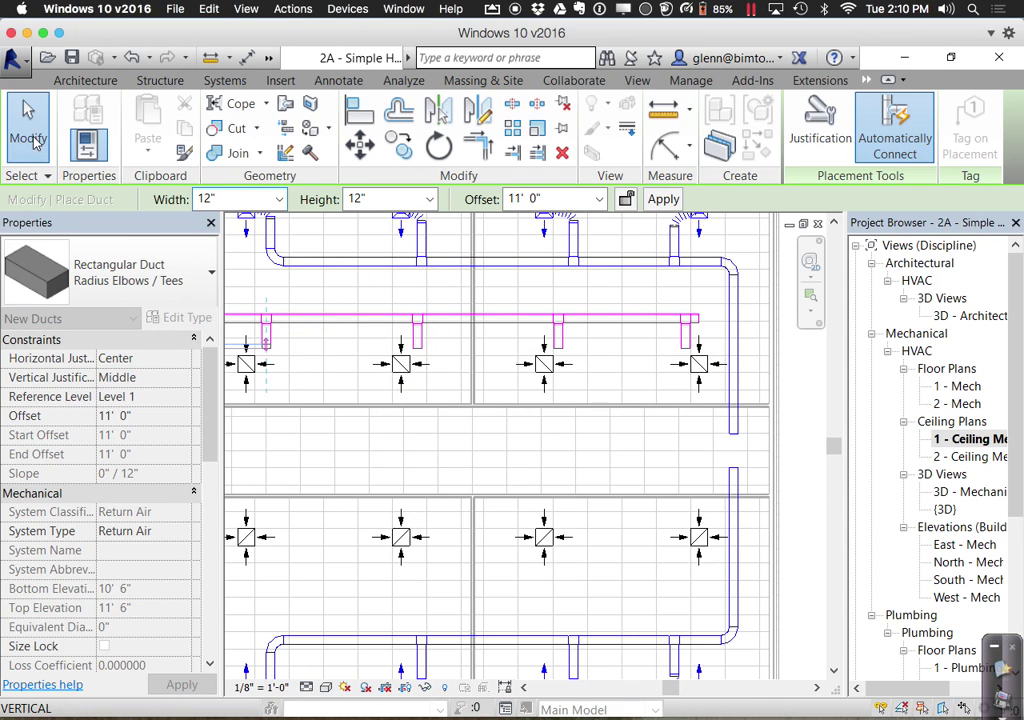
Link each of the four second-row return diffusers to its stub with 12" round flex duct
{"action": "left_click", "coordinate": [218, 140]}
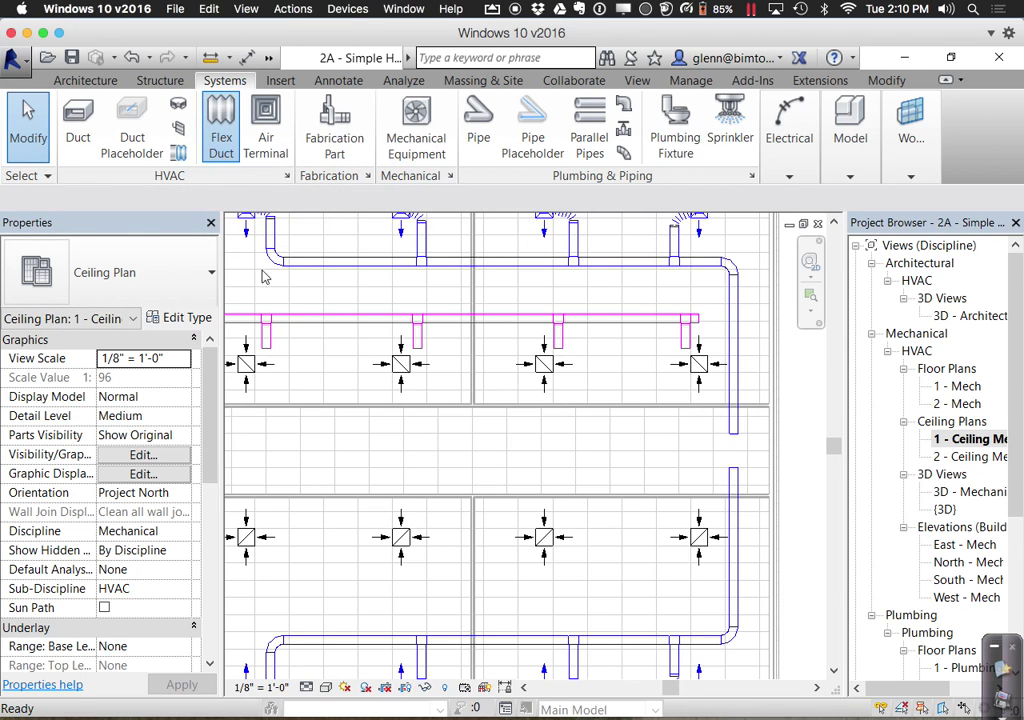
{"action": "left_click", "coordinate": [246, 362]}
{"action": "left_click", "coordinate": [401, 364]}
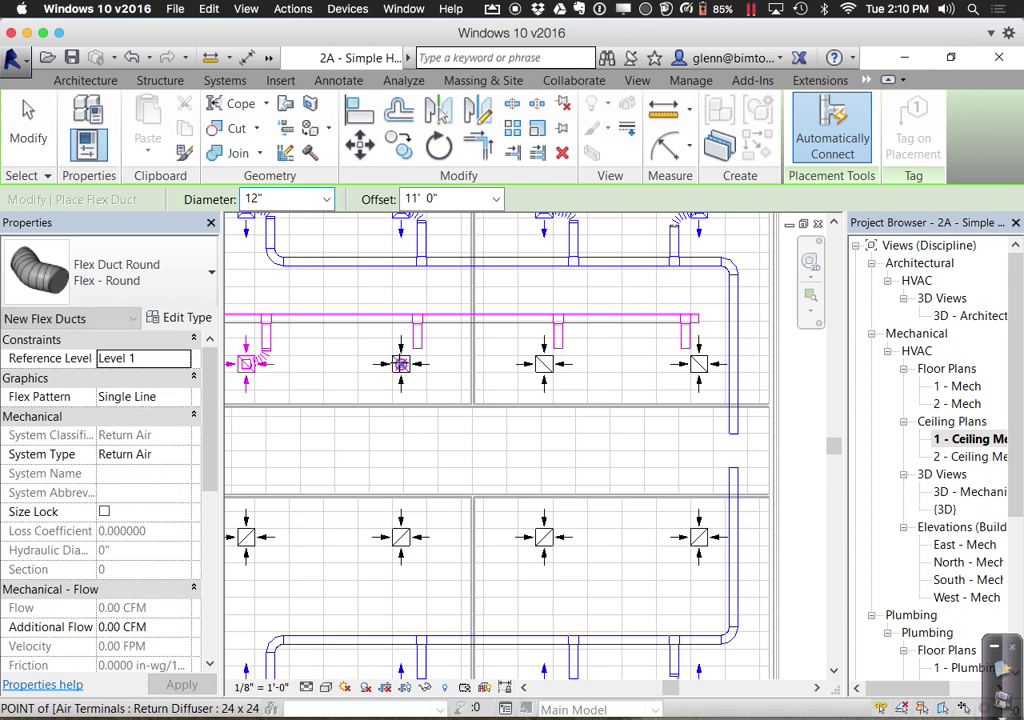
{"action": "left_click", "coordinate": [418, 351]}
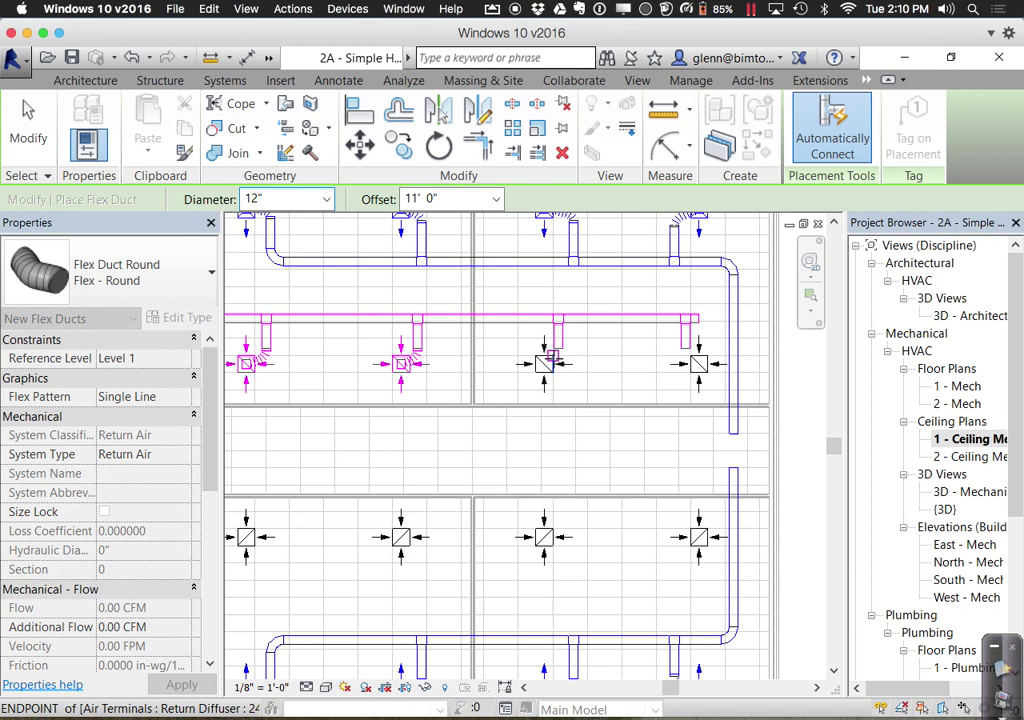
{"action": "left_click", "coordinate": [544, 363]}
{"action": "left_click", "coordinate": [699, 363]}
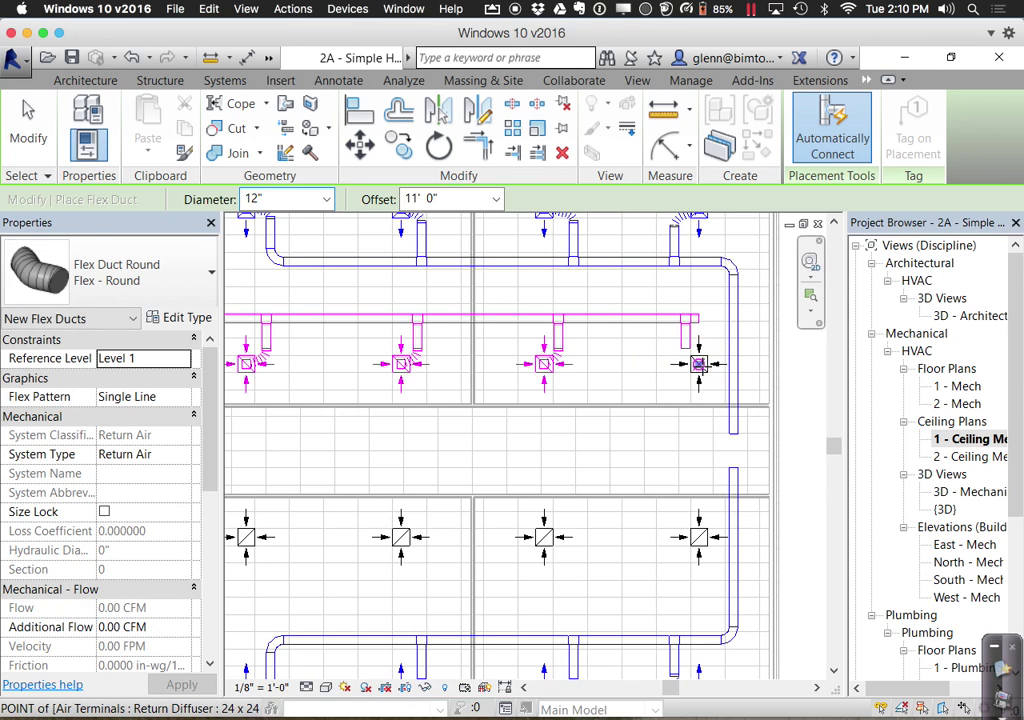
{"action": "left_click", "coordinate": [688, 349]}
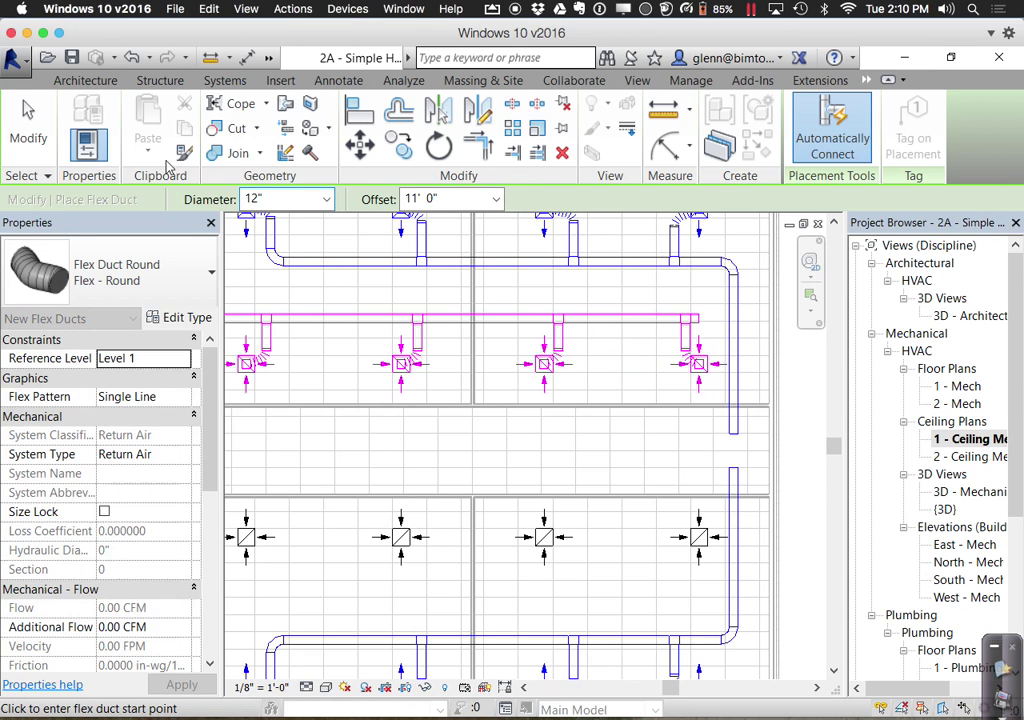
{"action": "left_click", "coordinate": [46, 126]}
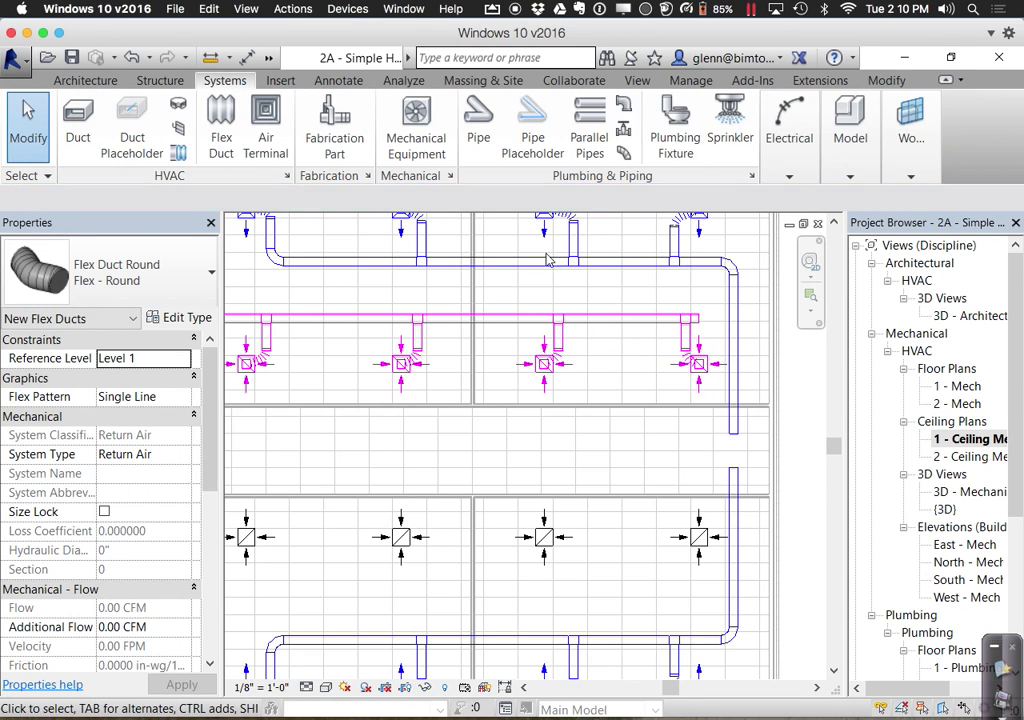
Join the return main's right end to the last stub with an elbow using Trim/Extend (TR)
{"action": "left_click", "coordinate": [701, 324]}
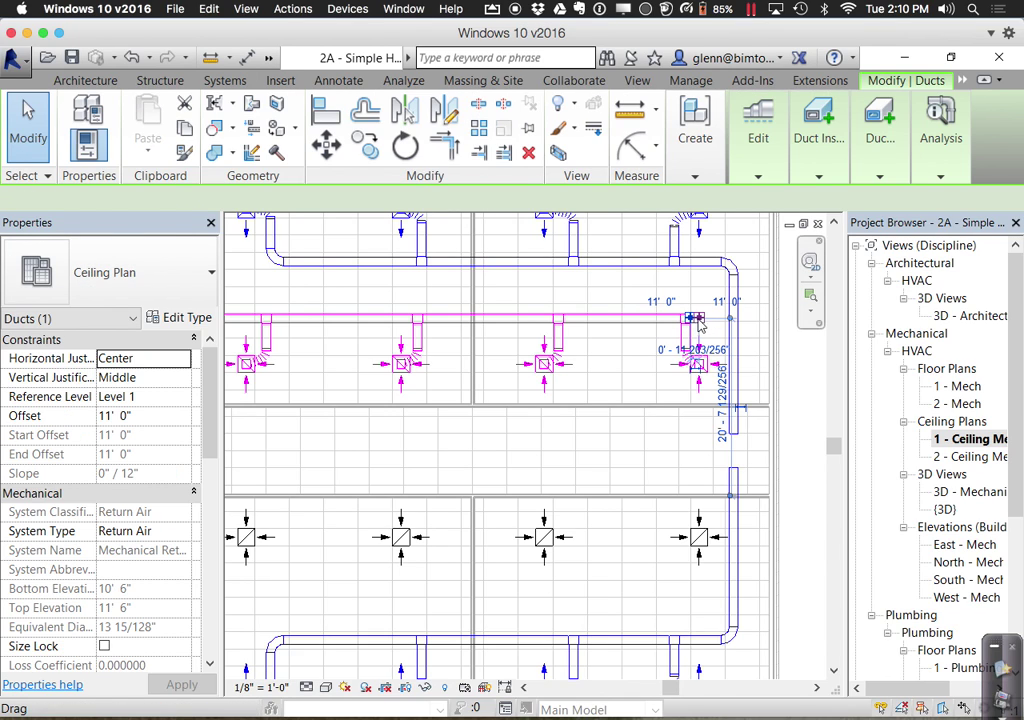
{"action": "key", "text": "Escape"}
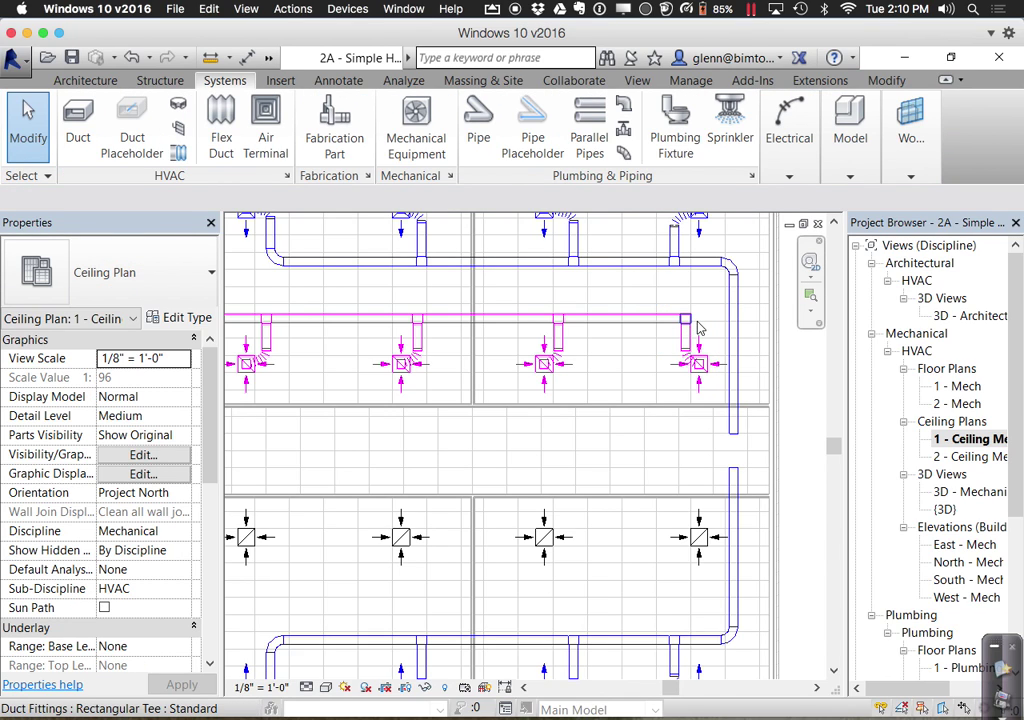
{"action": "key", "text": "t"}
{"action": "key", "text": "r"}
{"action": "left_click", "coordinate": [648, 326]}
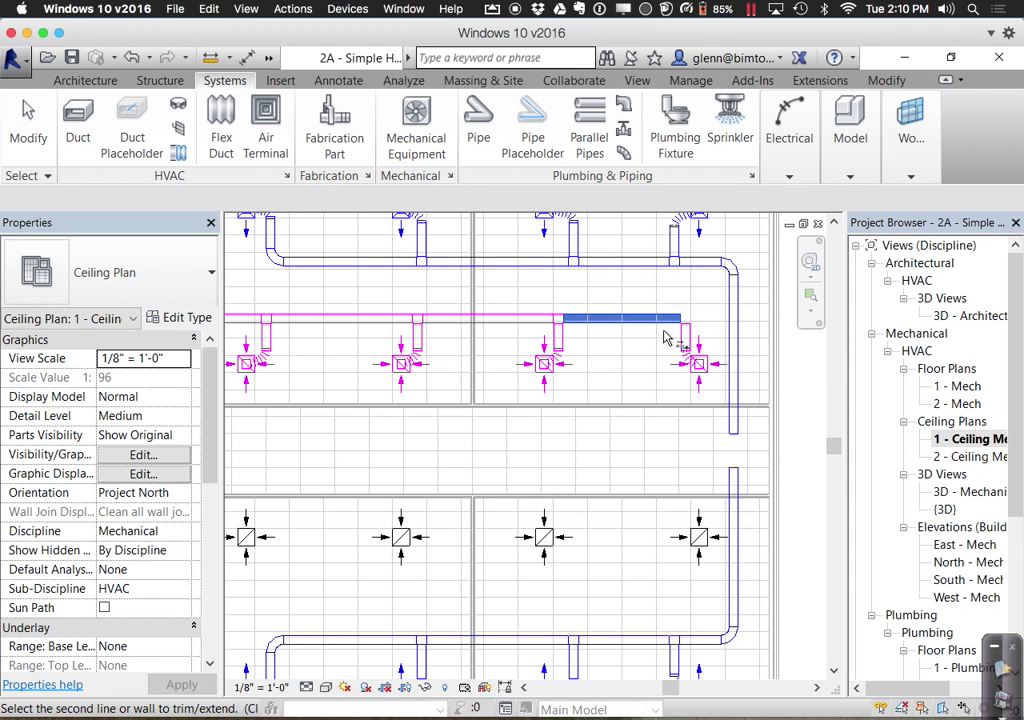
{"action": "left_click", "coordinate": [680, 338]}
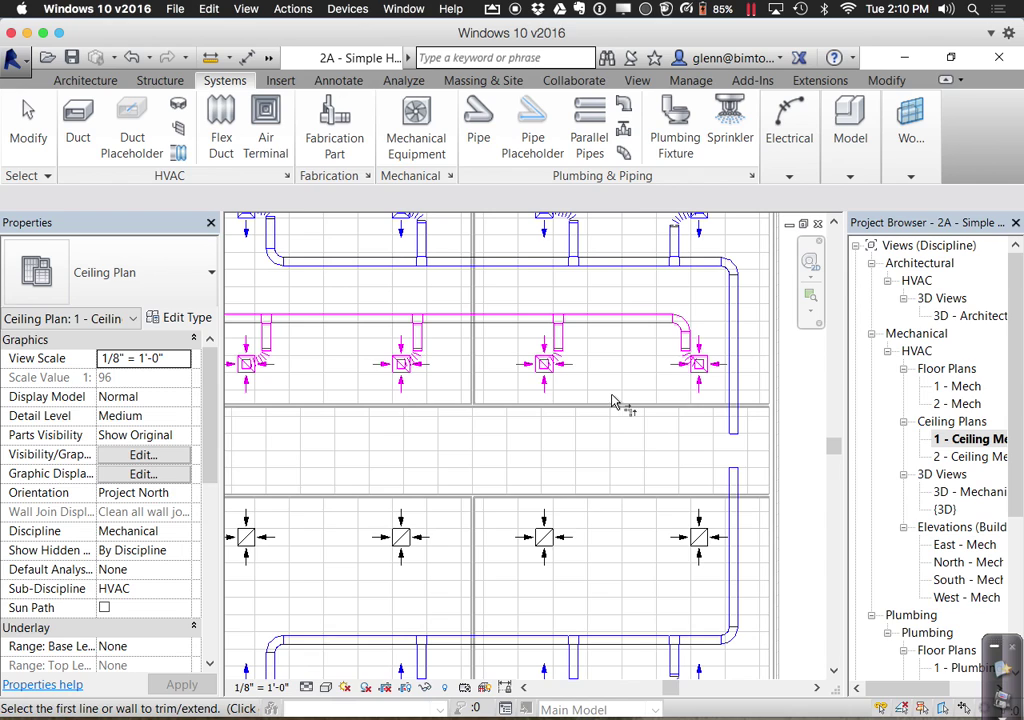
{"action": "middle_click_drag", "start_coordinate": [608, 485], "coordinate": [649, 464]}
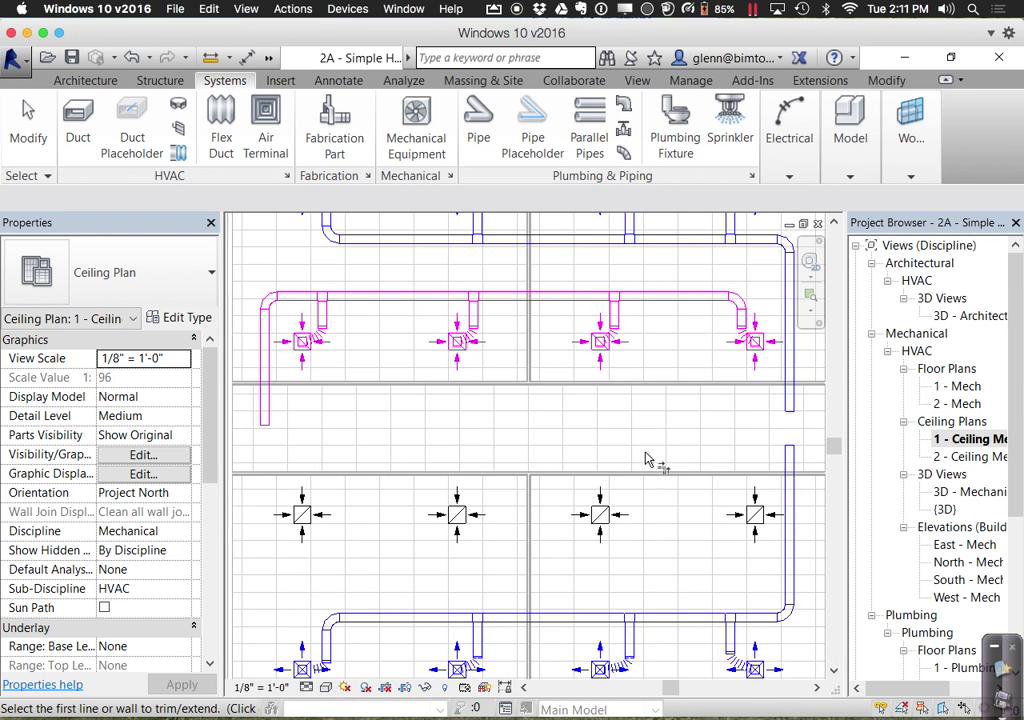
{"action": "scroll", "coordinate": [636, 446], "scroll_direction": "down", "scroll_amount": 2}
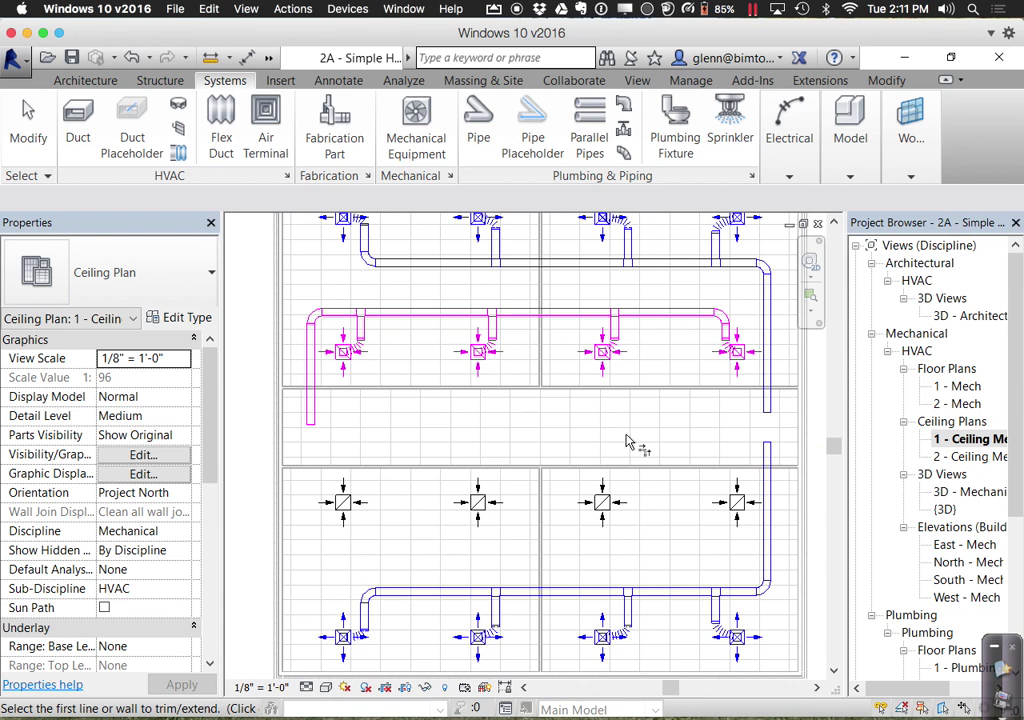
{"action": "left_click", "coordinate": [36, 140]}
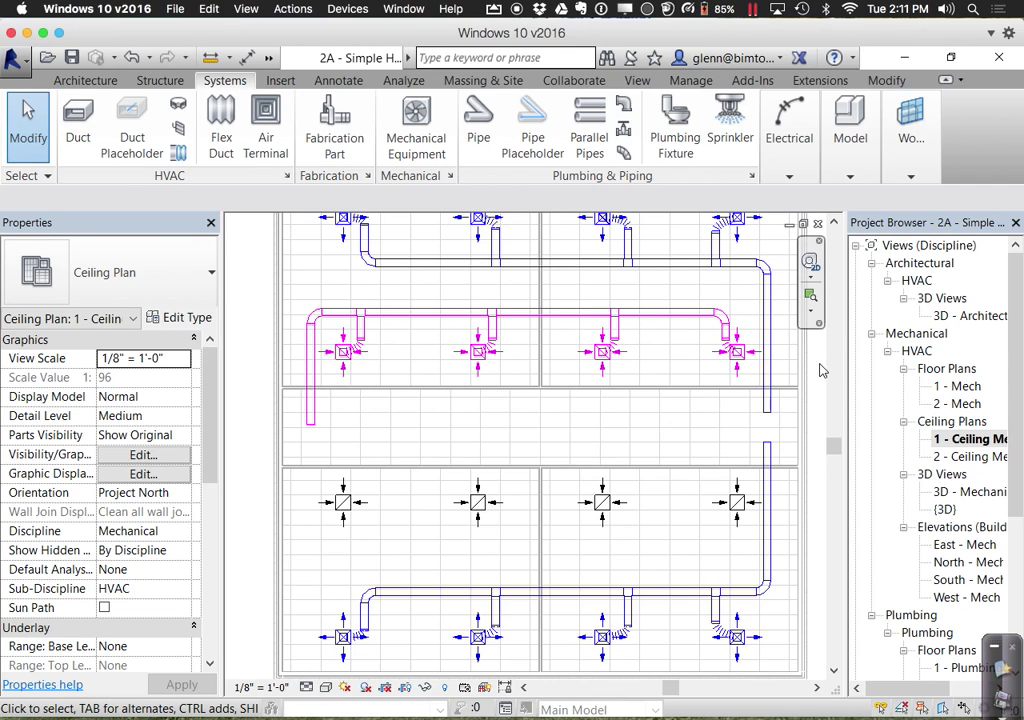
Frame the whole ceiling plan and crossing-select the upper return ducts with their grilles
{"action": "scroll", "coordinate": [820, 370], "scroll_direction": "down", "scroll_amount": 2}
{"action": "middle_click_drag", "start_coordinate": [824, 371], "coordinate": [788, 381]}
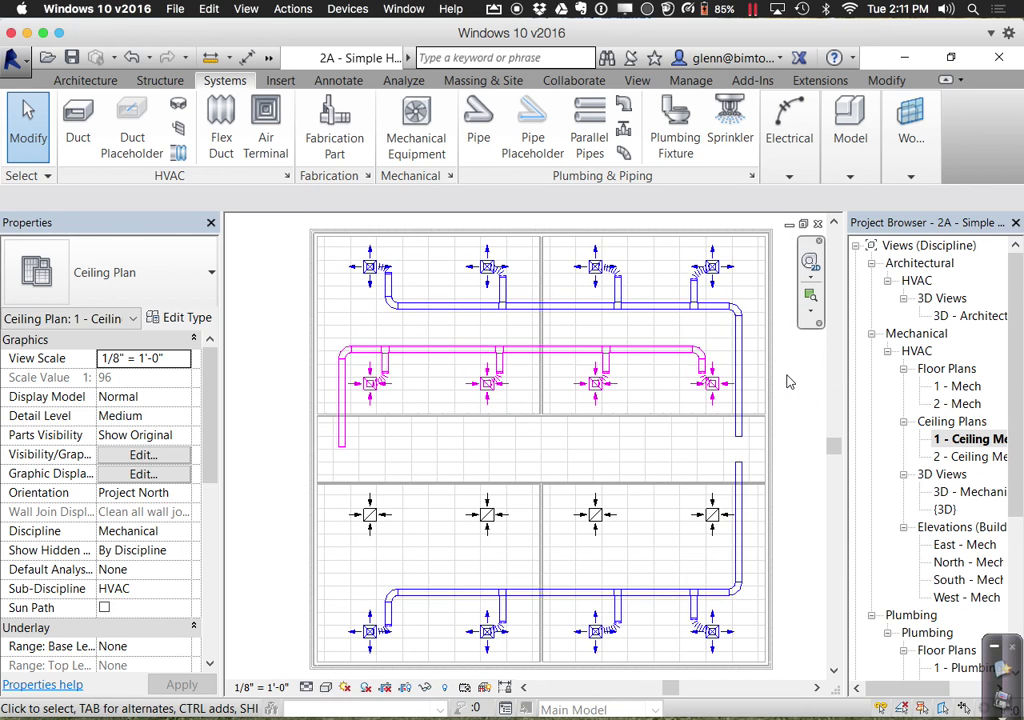
{"action": "left_click_drag", "start_coordinate": [800, 362], "coordinate": [342, 320]}
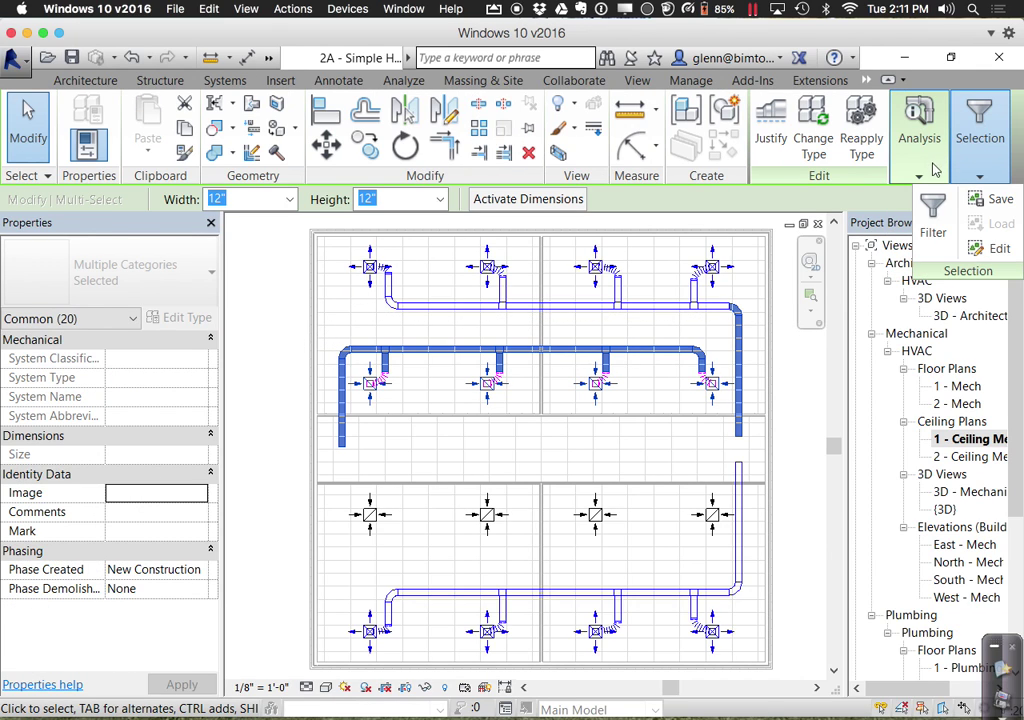
Filter the selection to keep only ducts and fittings, excluding Air Terminals
{"action": "left_click", "coordinate": [933, 218]}
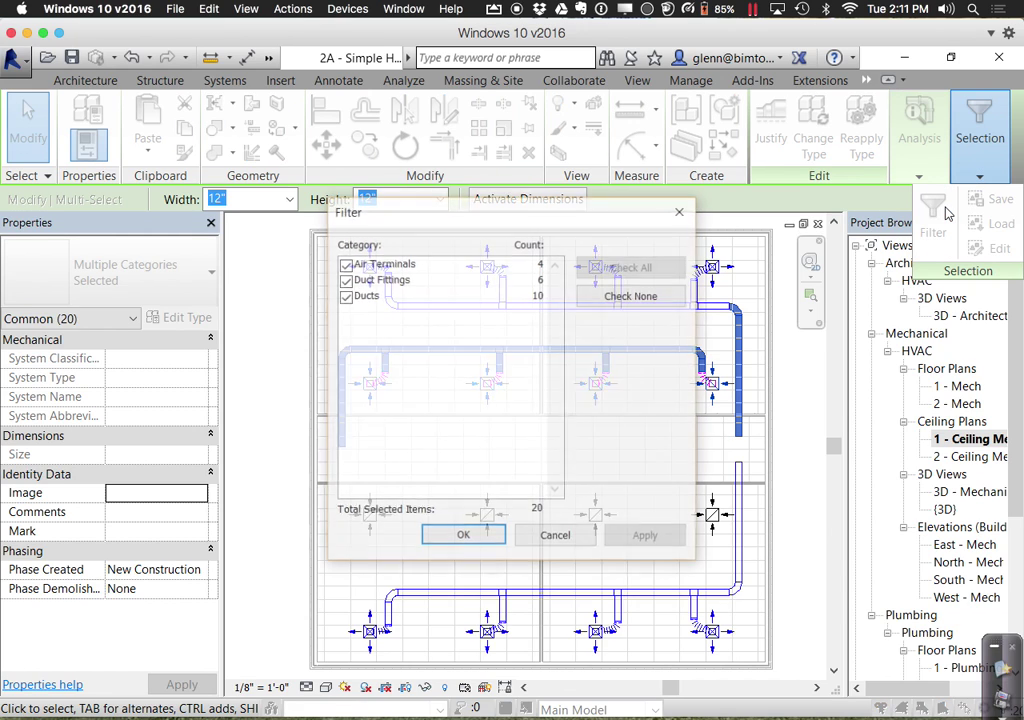
{"action": "left_click", "coordinate": [344, 263]}
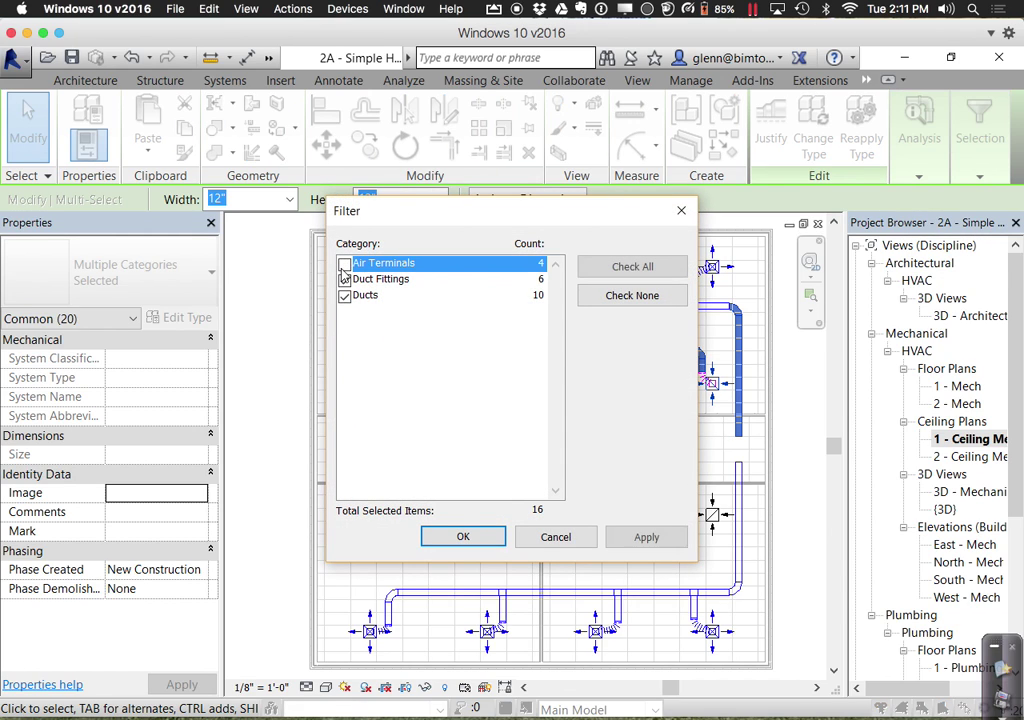
{"action": "left_click", "coordinate": [455, 536]}
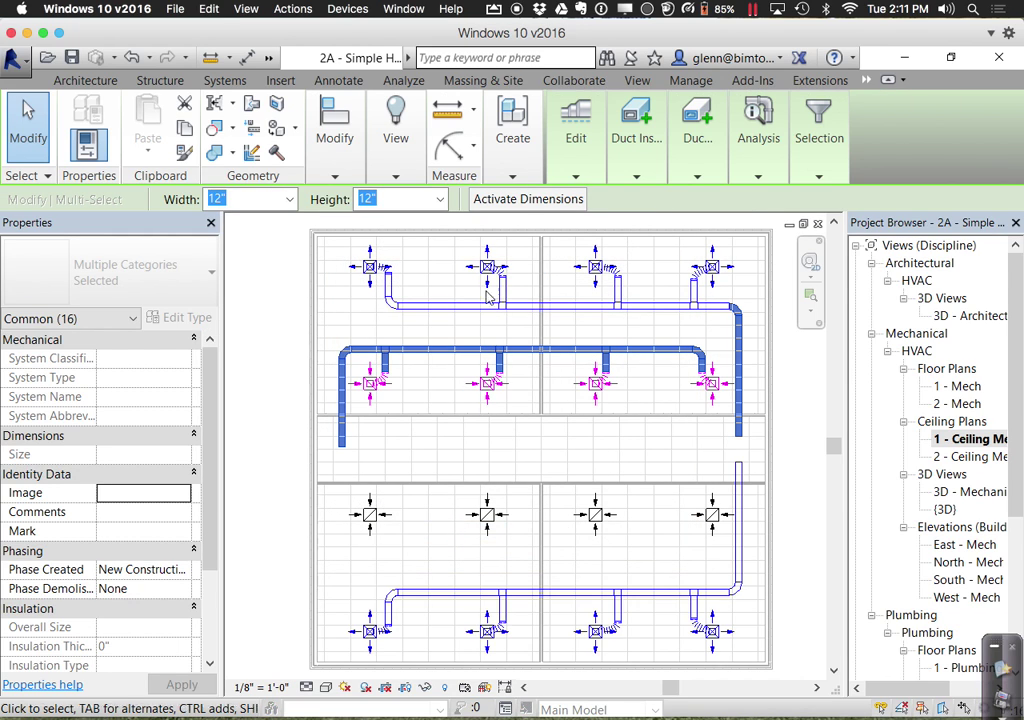
Mirror the return ducts and fittings across the corridor ceiling line and dismiss the warning
{"action": "left_click", "coordinate": [576, 176]}
{"action": "left_click", "coordinate": [334, 177]}
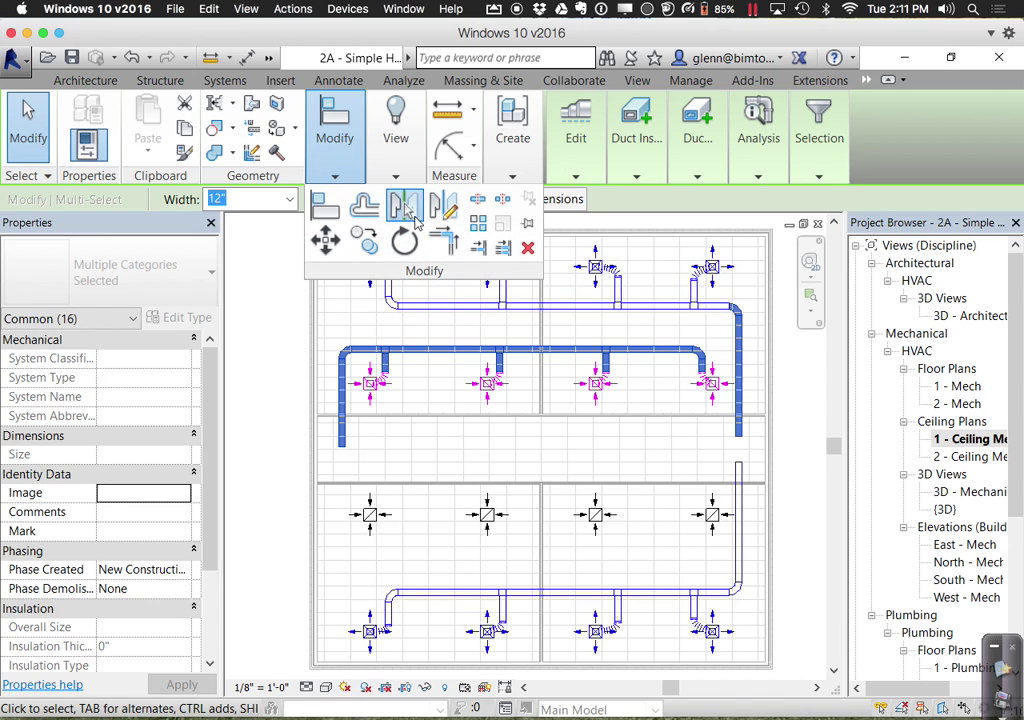
{"action": "left_click", "coordinate": [418, 430]}
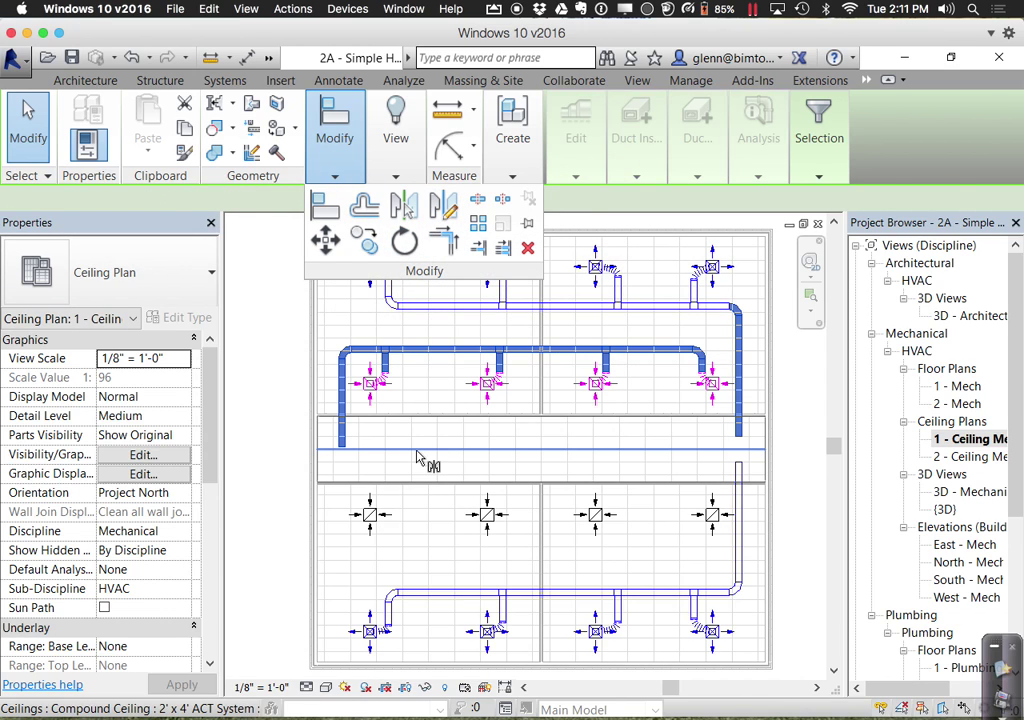
{"action": "left_click", "coordinate": [418, 456]}
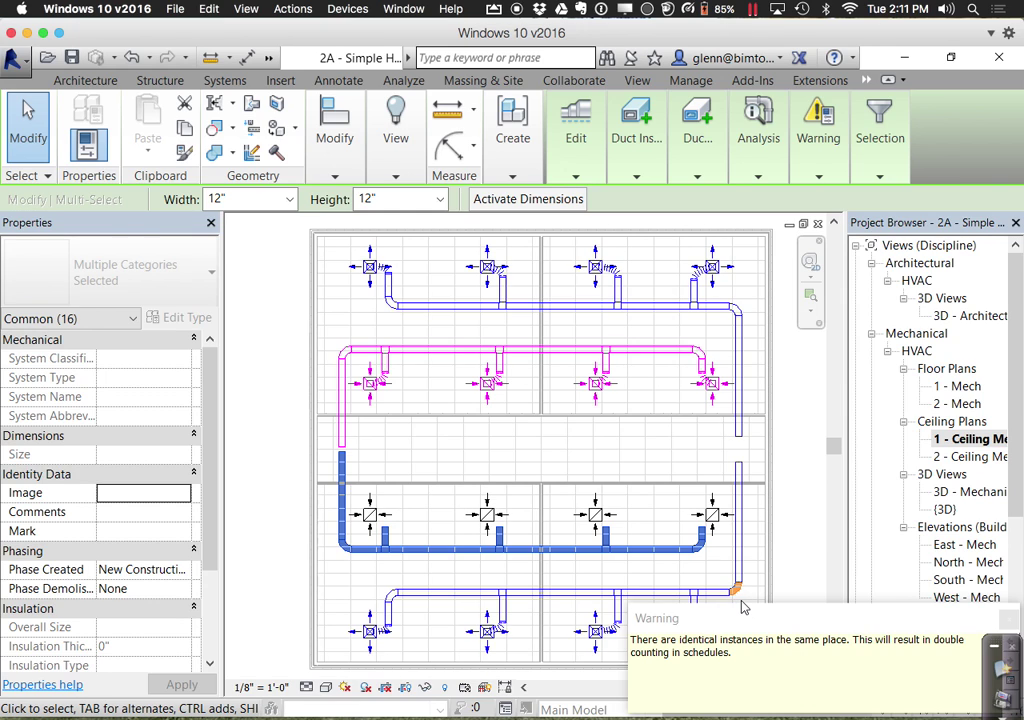
{"action": "left_click", "coordinate": [802, 553]}
{"action": "left_click", "coordinate": [740, 598]}
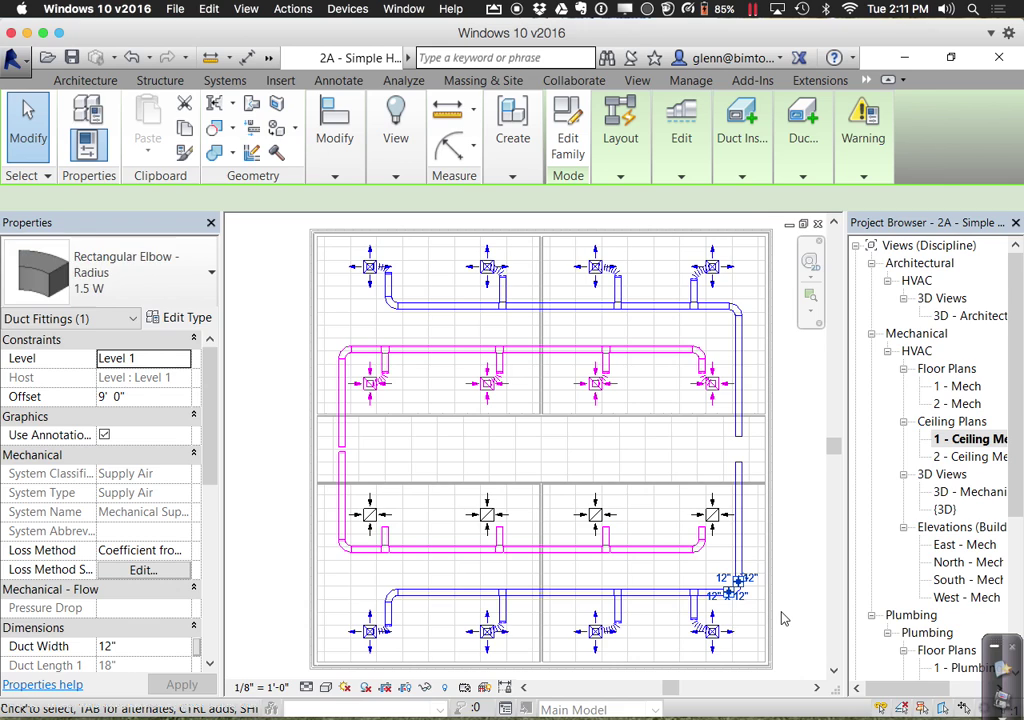
{"action": "left_click", "coordinate": [785, 619]}
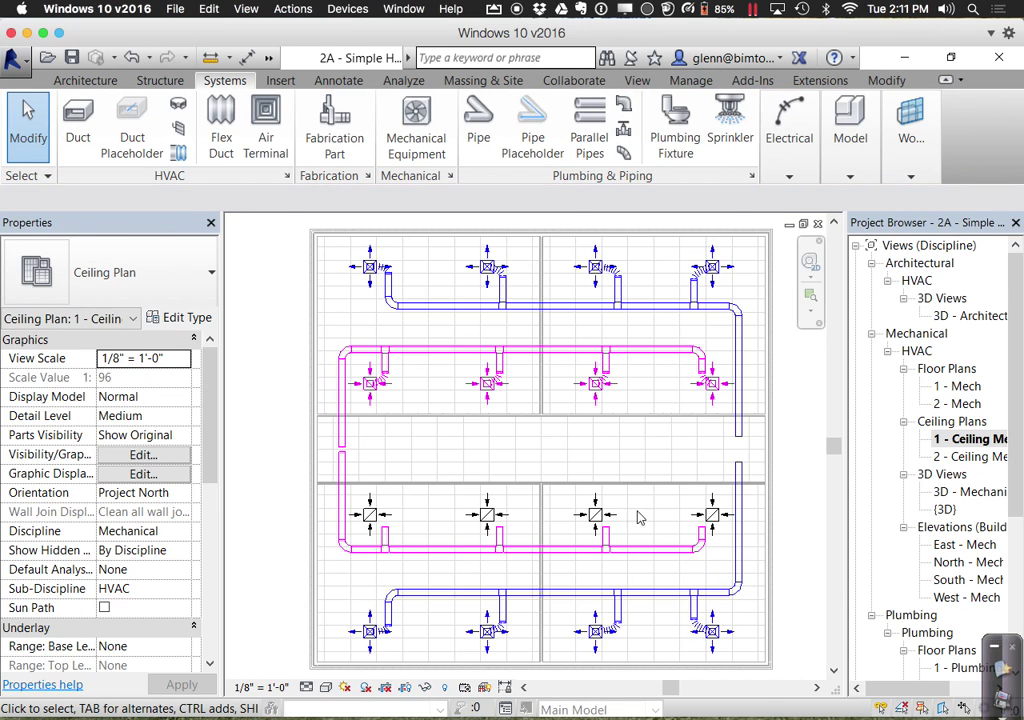
Extend the left corridor return duct down to the lower Return Air main
{"action": "scroll", "coordinate": [578, 498], "scroll_direction": "up", "scroll_amount": 2}
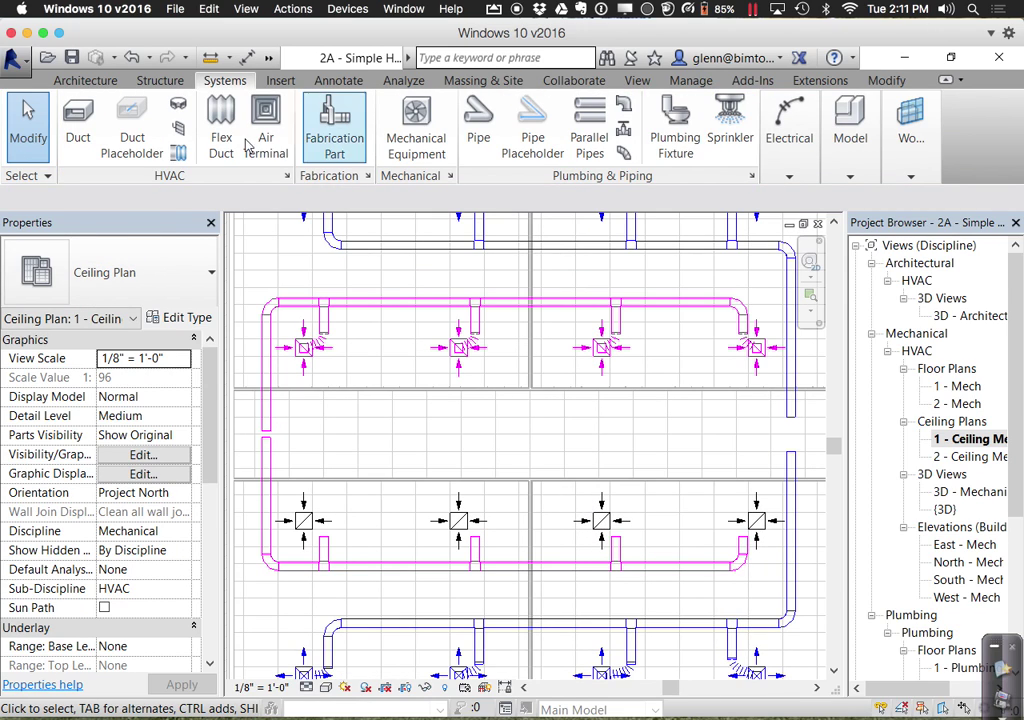
{"action": "left_click", "coordinate": [215, 148]}
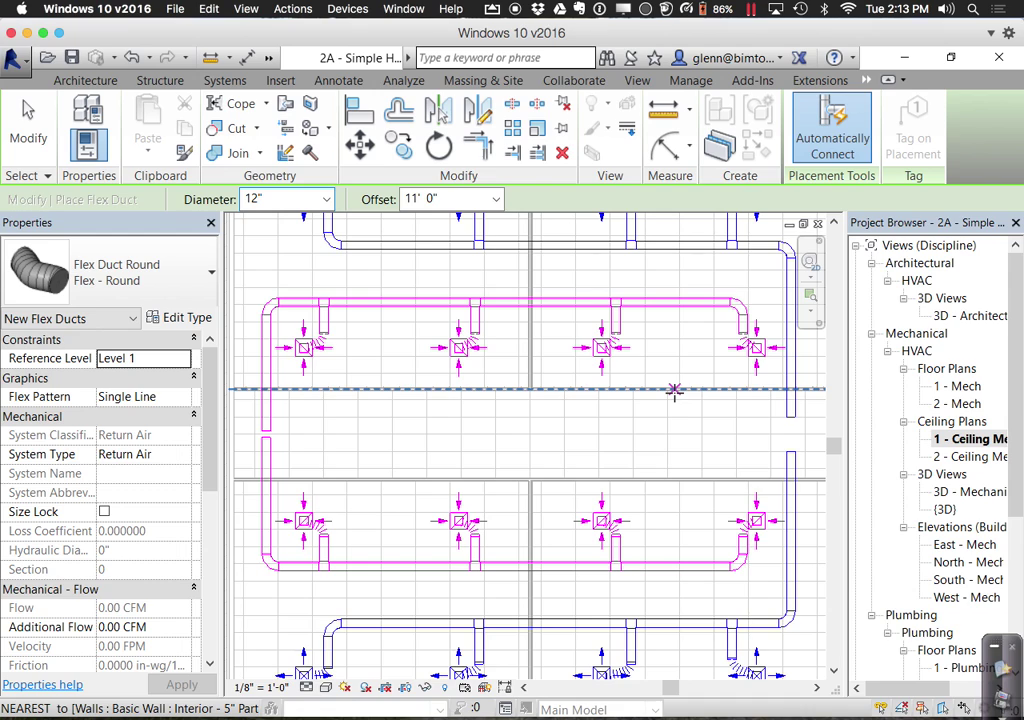
{"action": "left_click", "coordinate": [28, 120]}
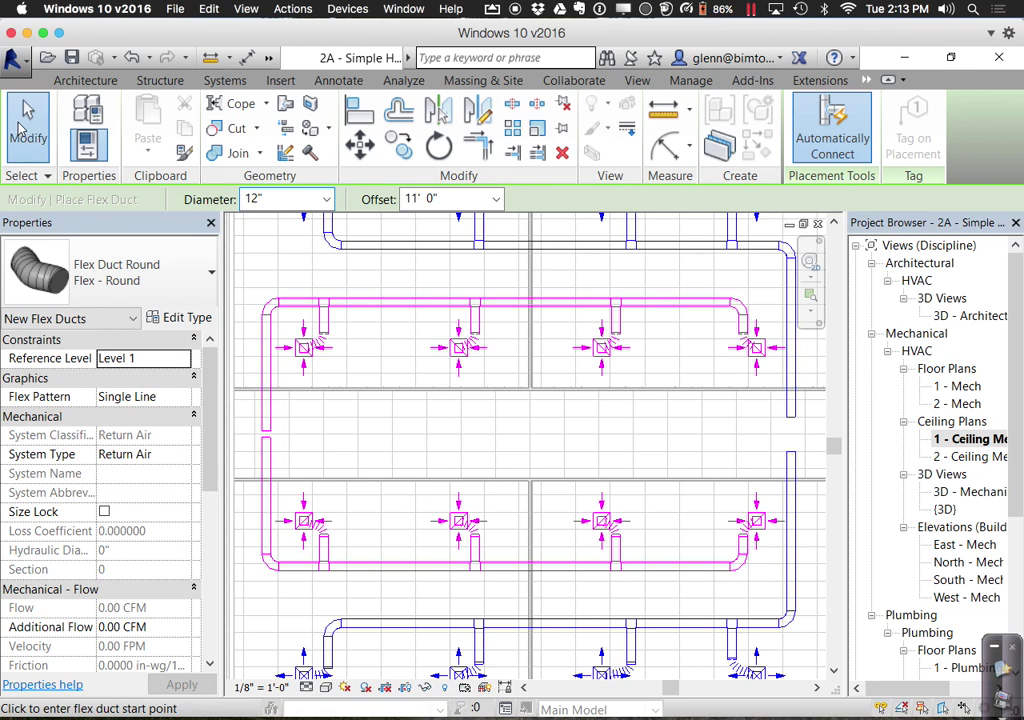
{"action": "left_click", "coordinate": [268, 441]}
{"action": "left_click_drag", "start_coordinate": [268, 443], "coordinate": [354, 455]}
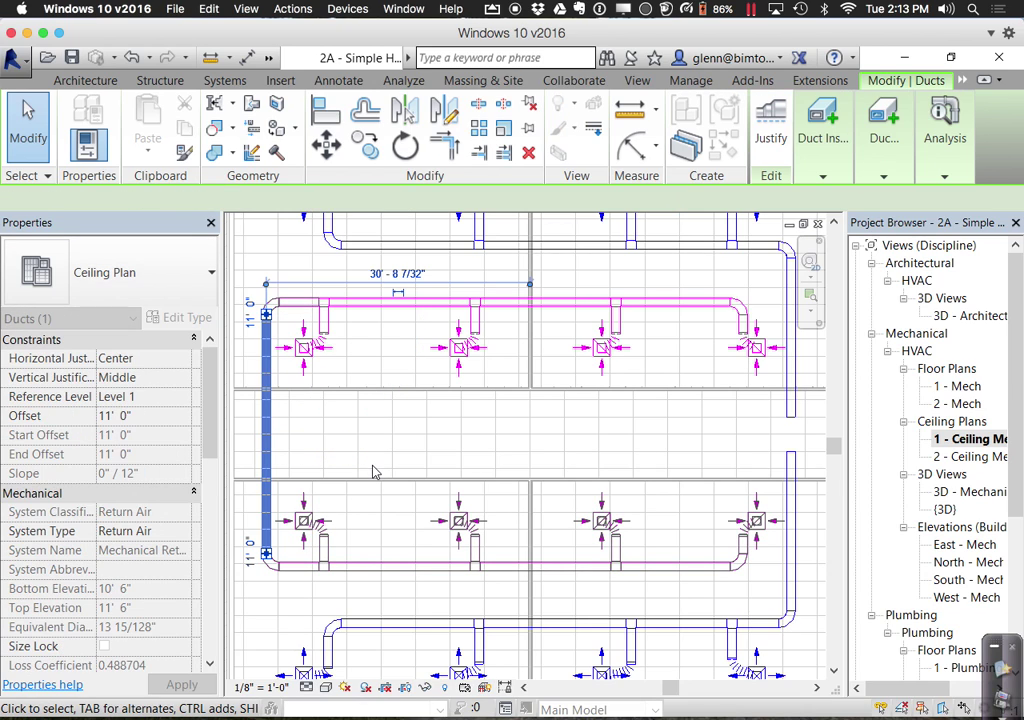
{"action": "left_click", "coordinate": [800, 434]}
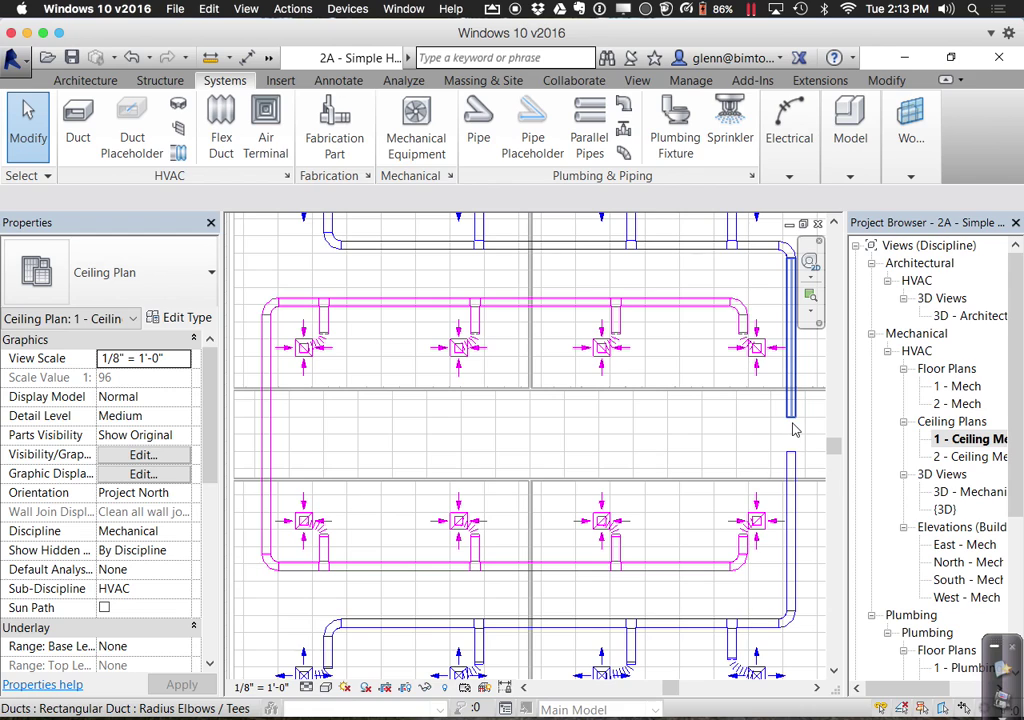
Extend the upper right supply duct across the corridor gap to the lower supply main
{"action": "left_click", "coordinate": [792, 422]}
{"action": "left_click_drag", "start_coordinate": [791, 418], "coordinate": [738, 452]}
{"action": "left_click", "coordinate": [740, 459]}
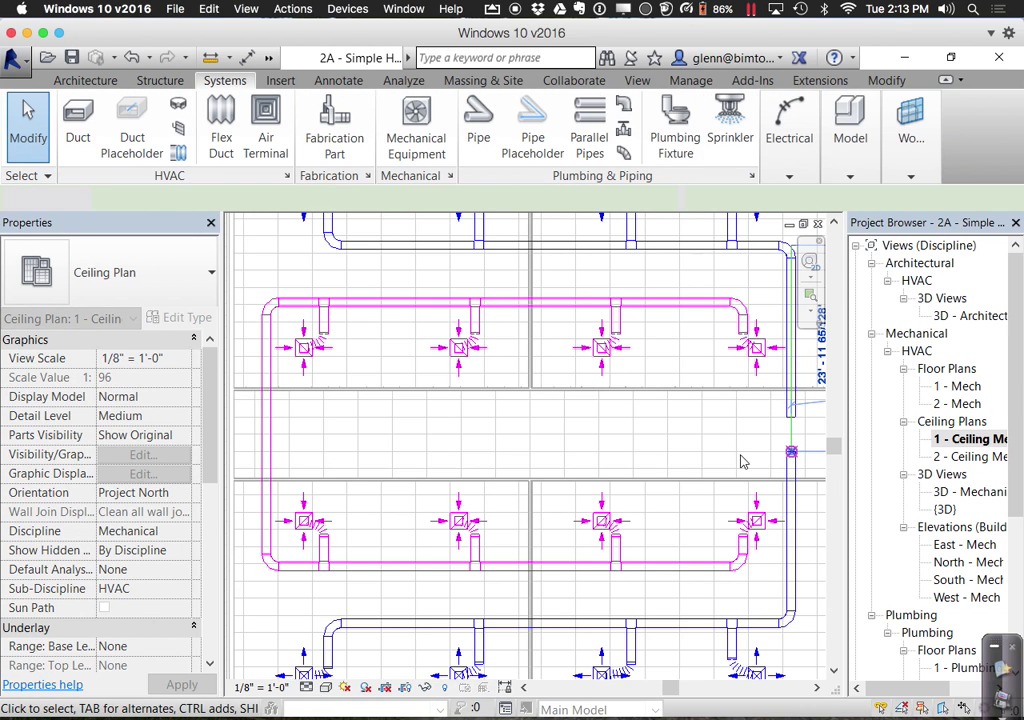
{"action": "left_click", "coordinate": [78, 118]}
{"action": "left_click", "coordinate": [290, 432]}
Finish the short return stub from the left vertical duct into the corridor
{"action": "left_click", "coordinate": [330, 434]}
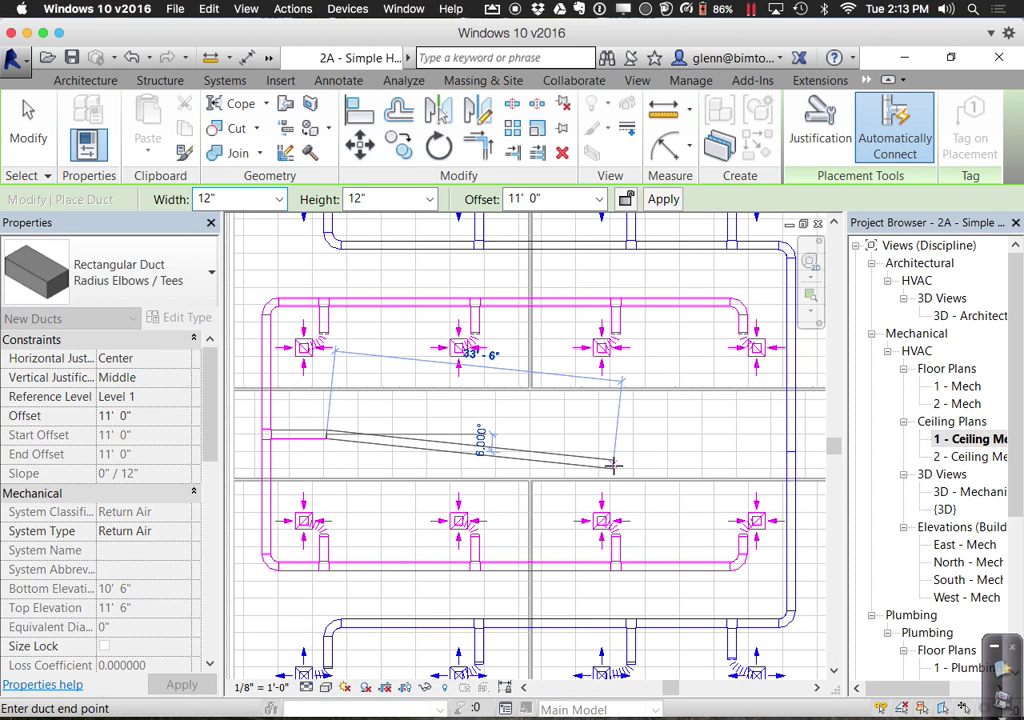
{"action": "key", "text": "Escape"}
{"action": "key", "text": "Escape"}
{"action": "key", "text": "d"}
{"action": "key", "text": "t"}
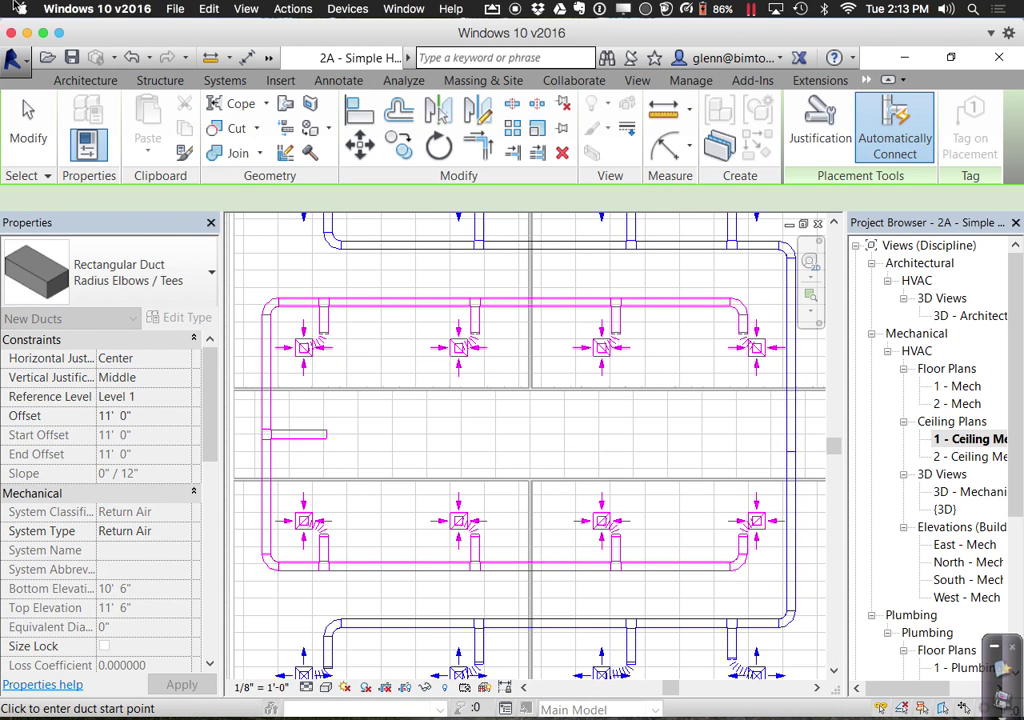
{"action": "key", "text": "Escape"}
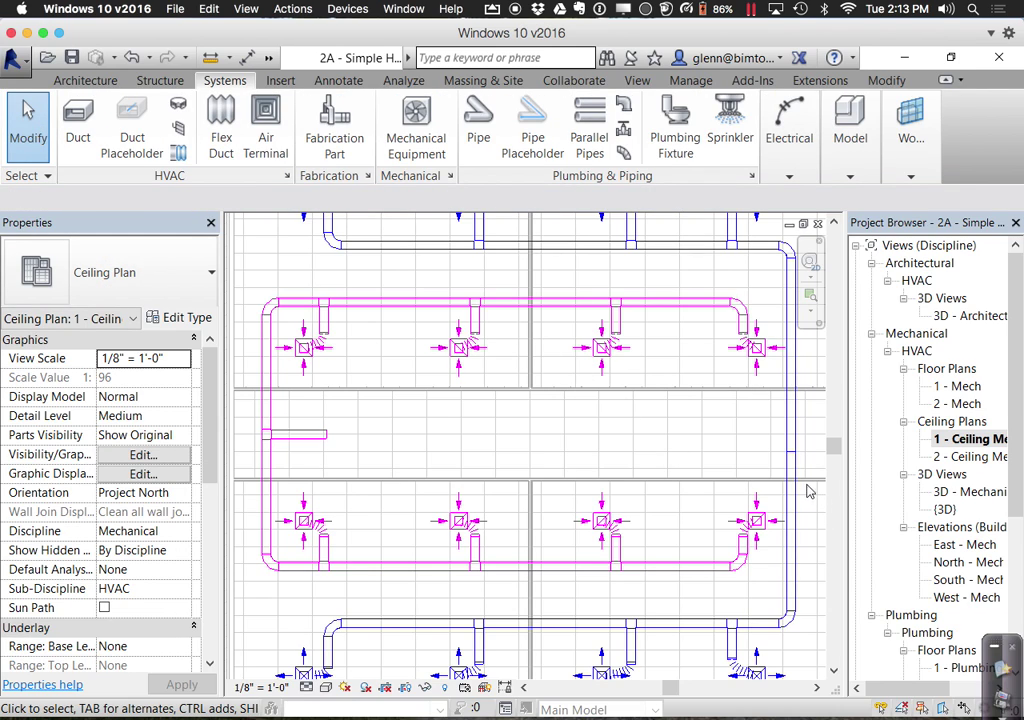
Reconnect the right vertical duct up to its upper right elbow
{"action": "left_click", "coordinate": [798, 474]}
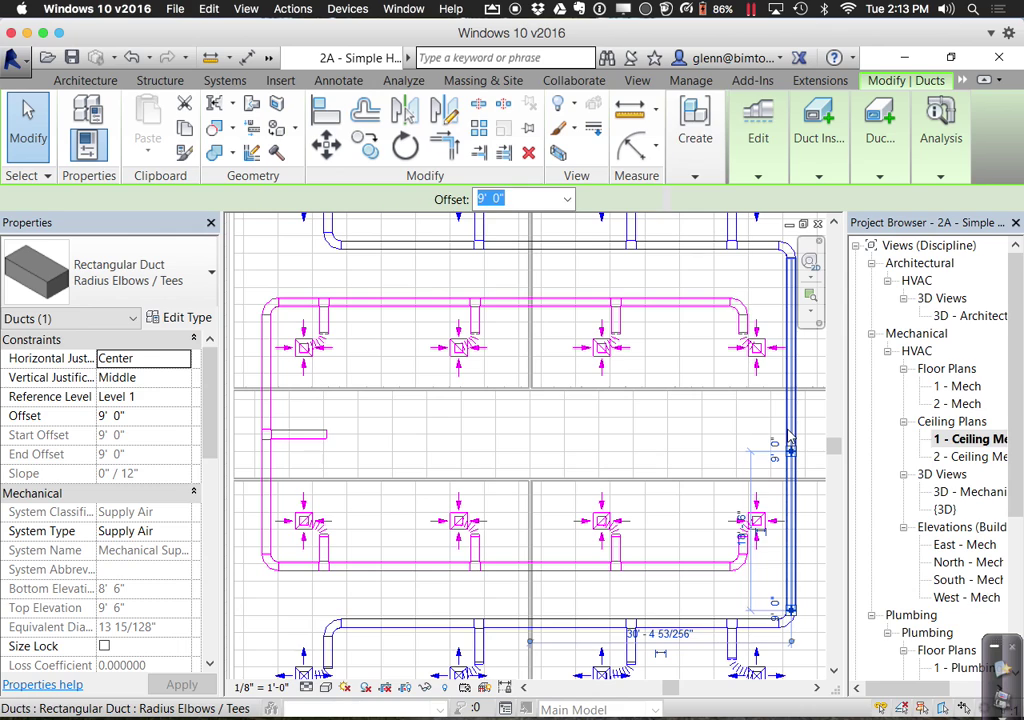
{"action": "key", "text": "Escape"}
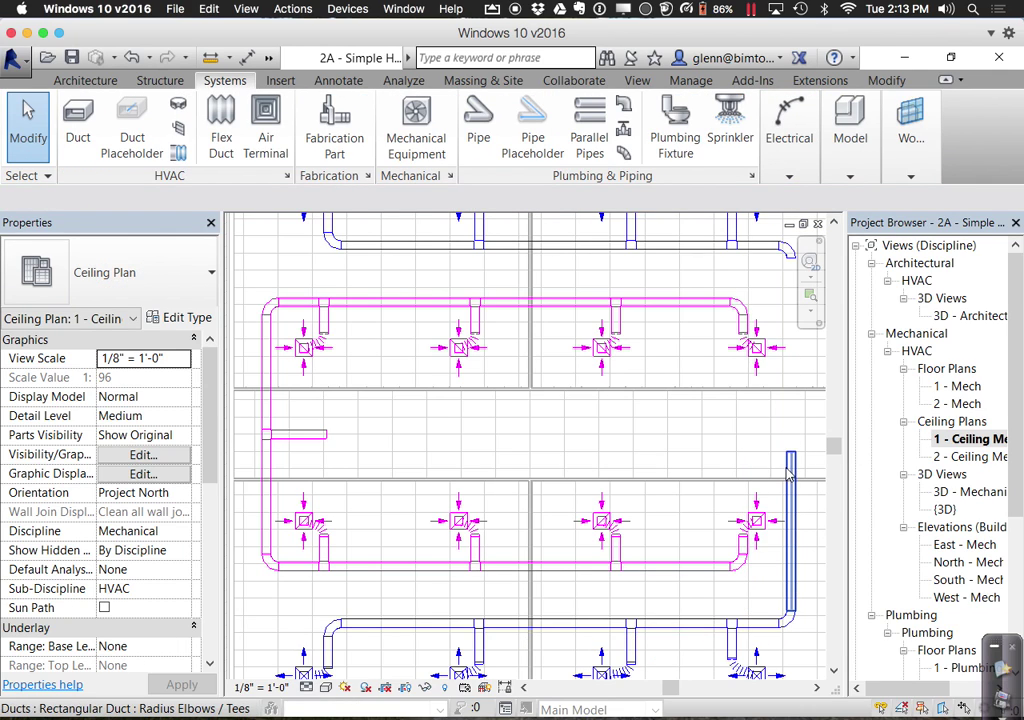
{"action": "left_click", "coordinate": [791, 472]}
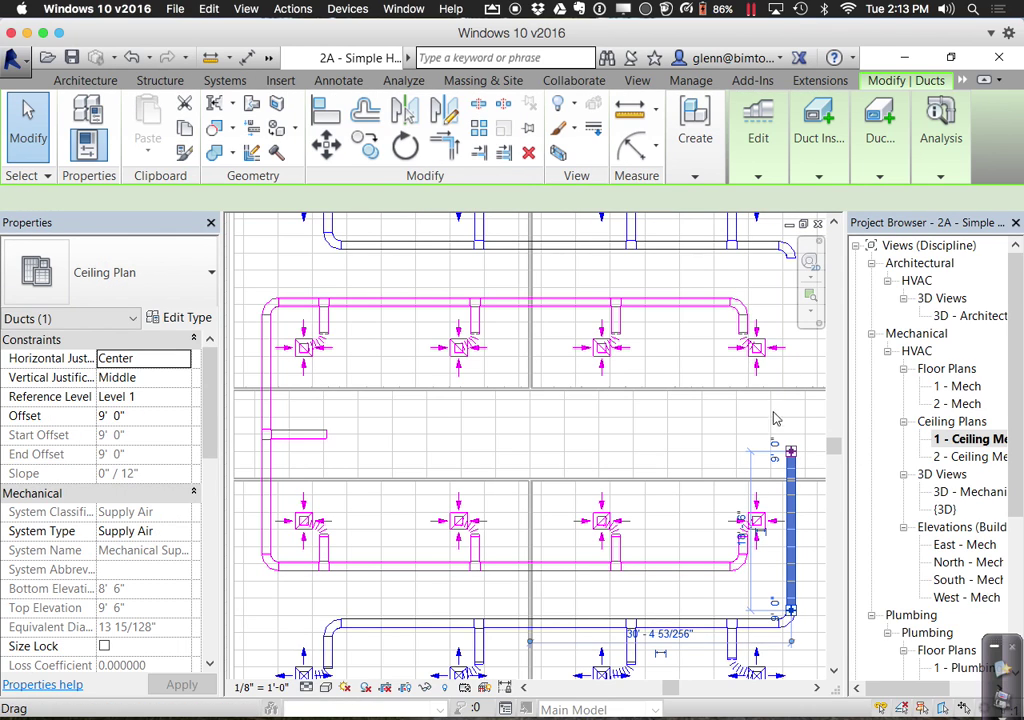
{"action": "key", "text": "c"}
{"action": "key", "text": "s"}
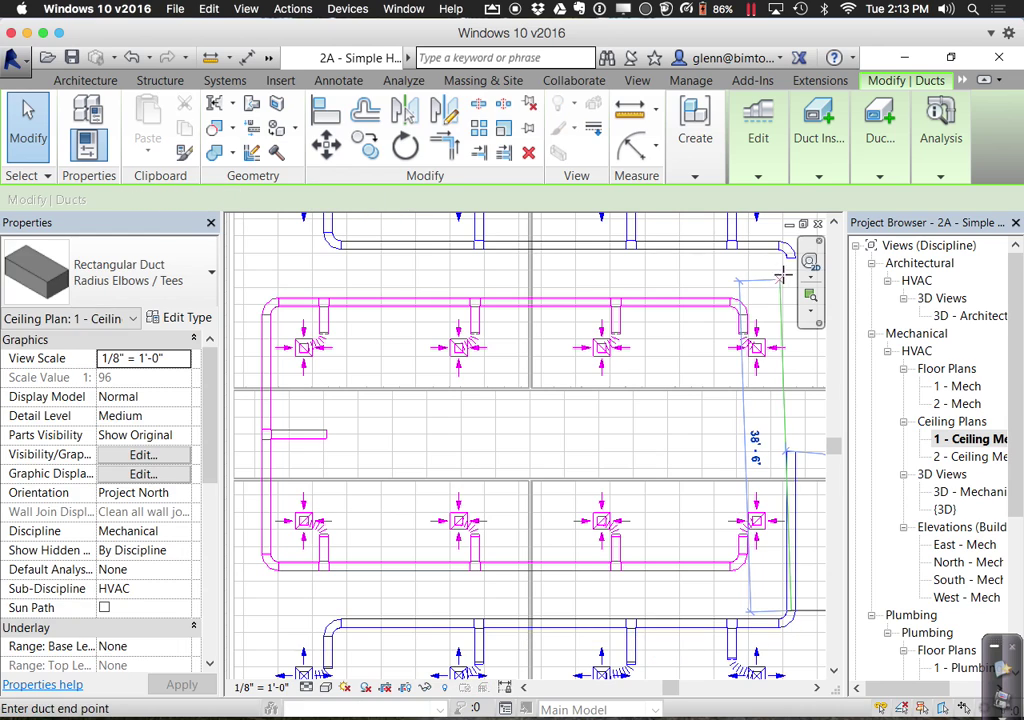
{"action": "left_click", "coordinate": [787, 288]}
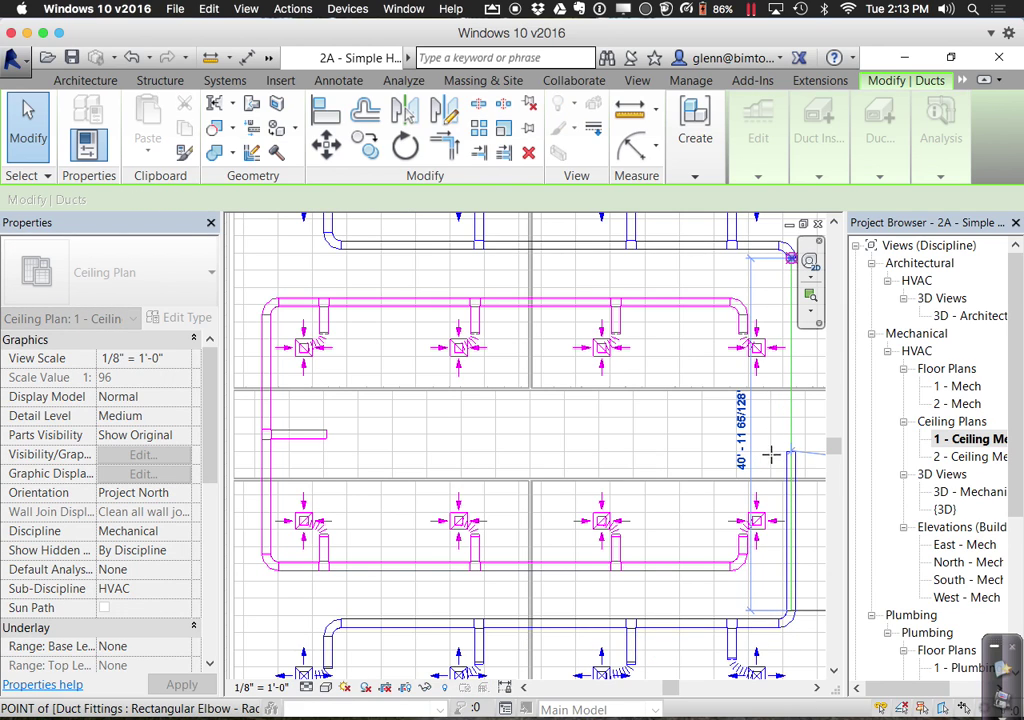
{"action": "key", "text": "Escape"}
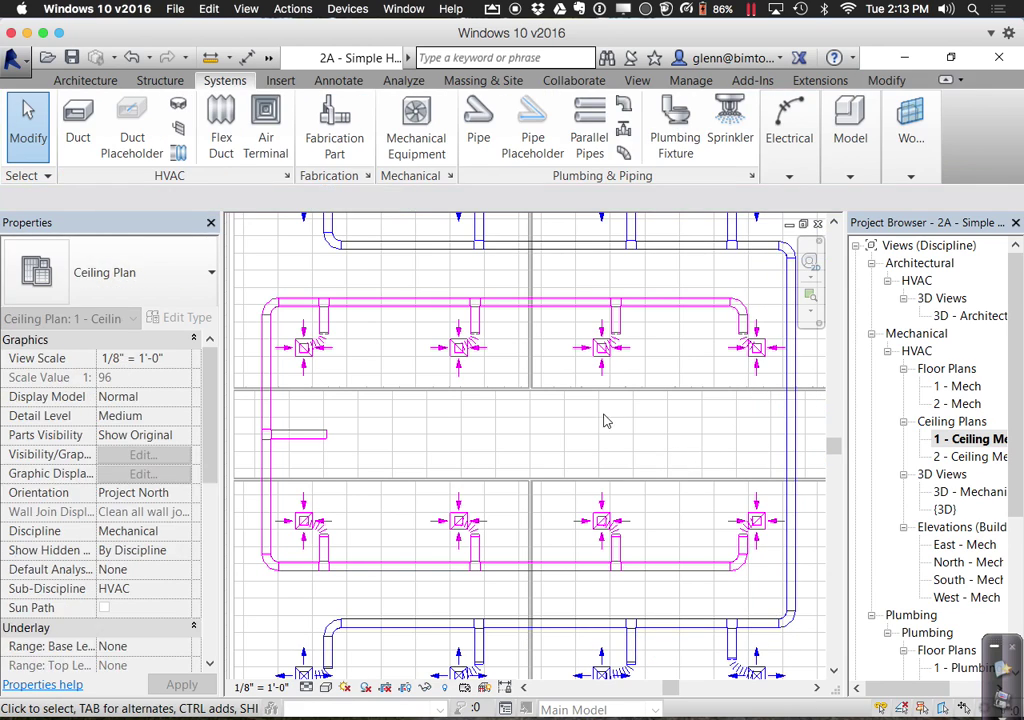
Draw a short stub from the right vertical duct's midpoint into the corridor
{"action": "key", "text": "d"}
{"action": "key", "text": "t"}
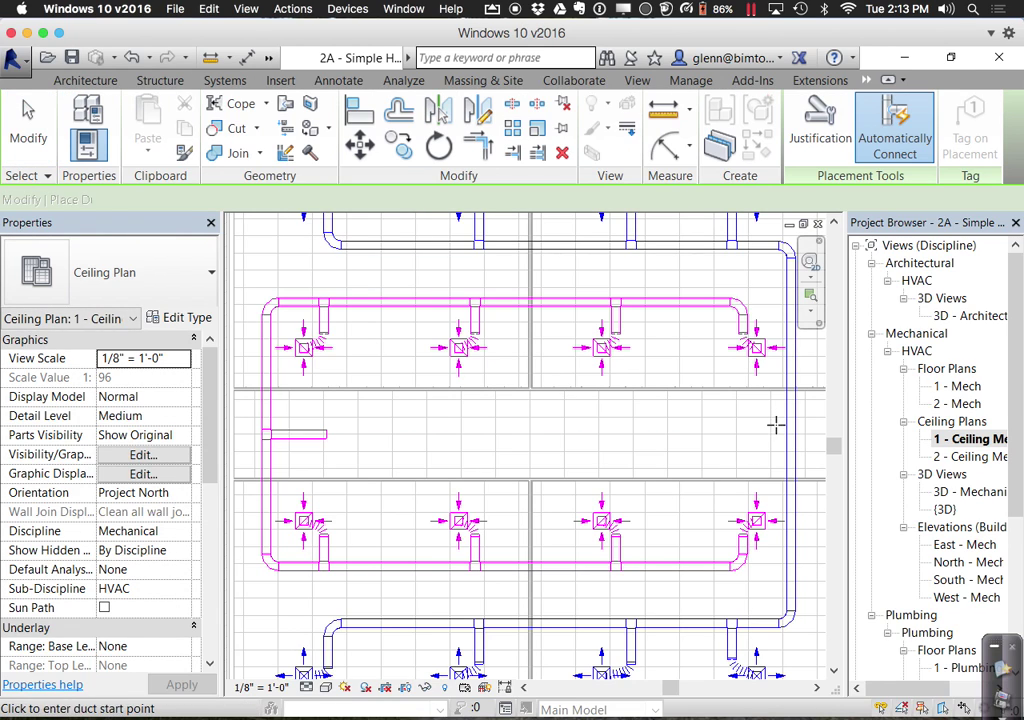
{"action": "left_click", "coordinate": [790, 434]}
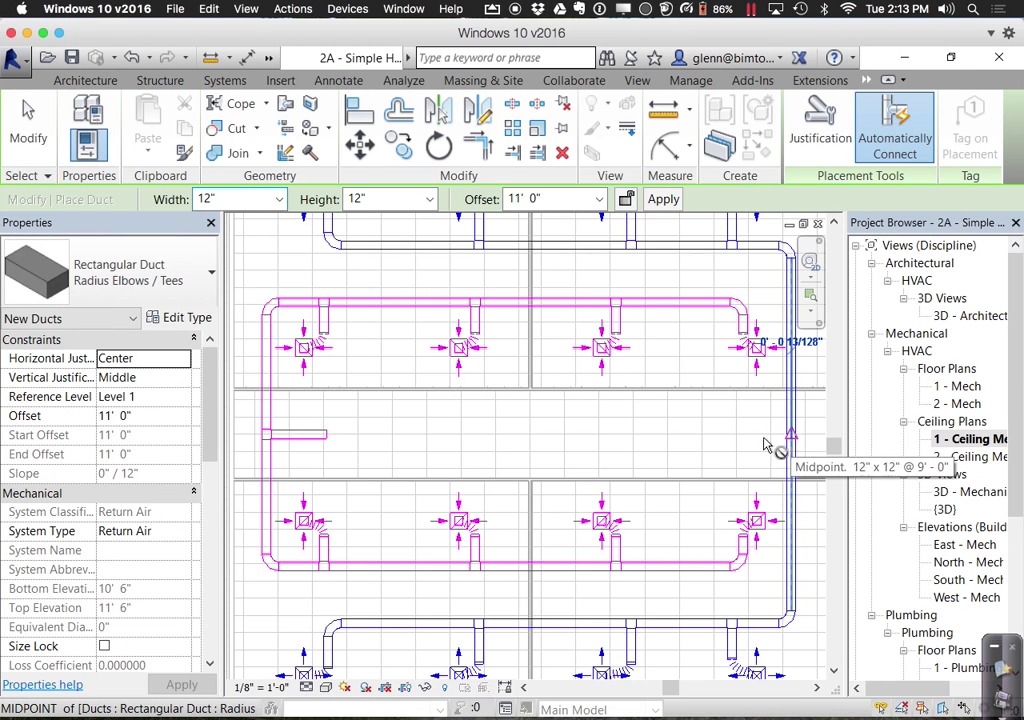
{"action": "left_click", "coordinate": [707, 431]}
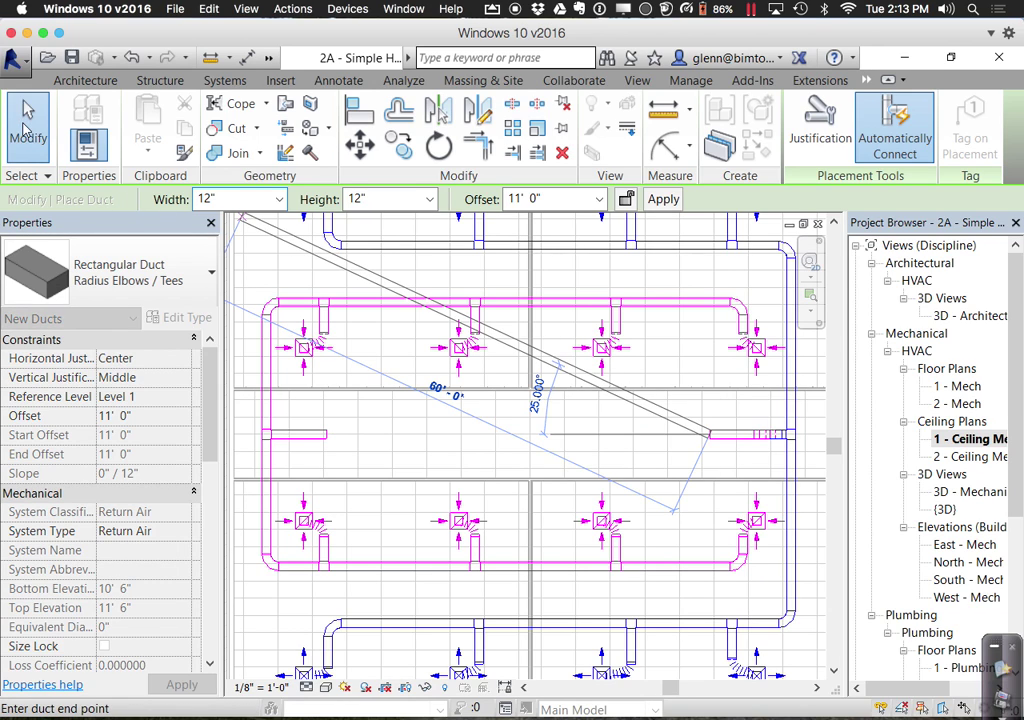
{"action": "left_click", "coordinate": [28, 115]}
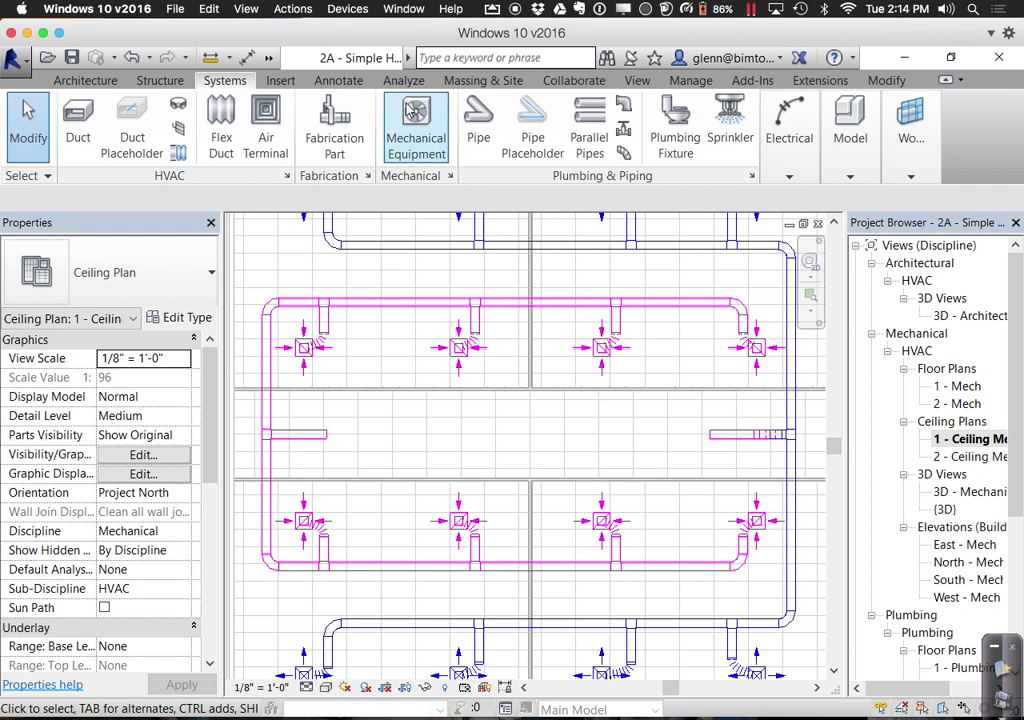
In the default 3D view, zoom to the stub duct and set its System Type to Supply Air
{"action": "left_click", "coordinate": [268, 57]}
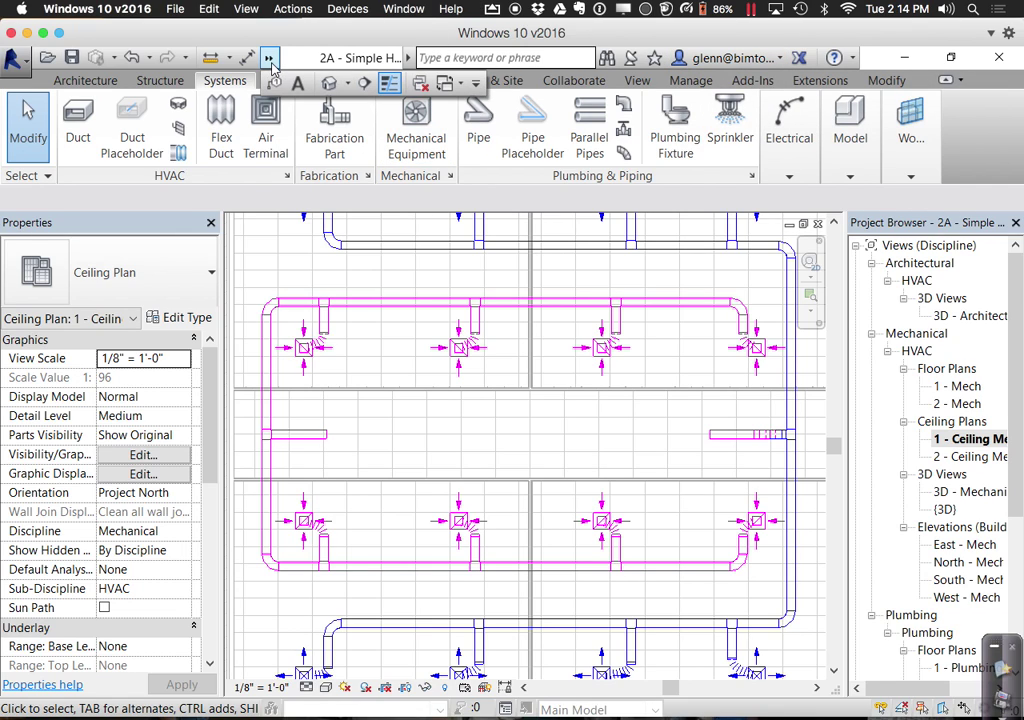
{"action": "left_click", "coordinate": [327, 84]}
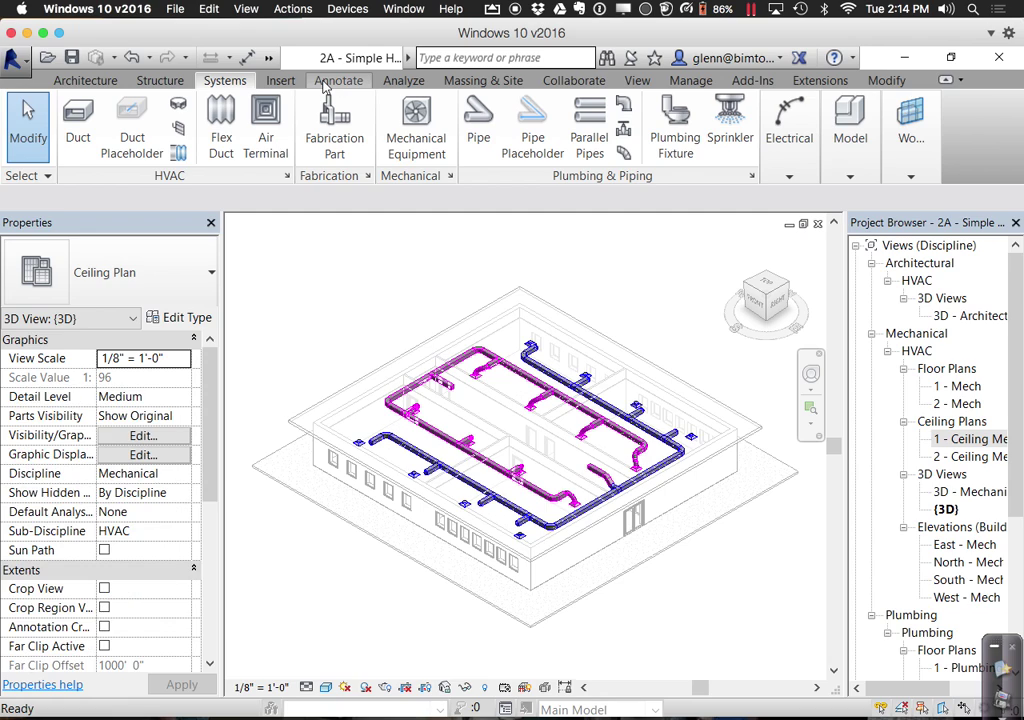
{"action": "left_click", "coordinate": [810, 408]}
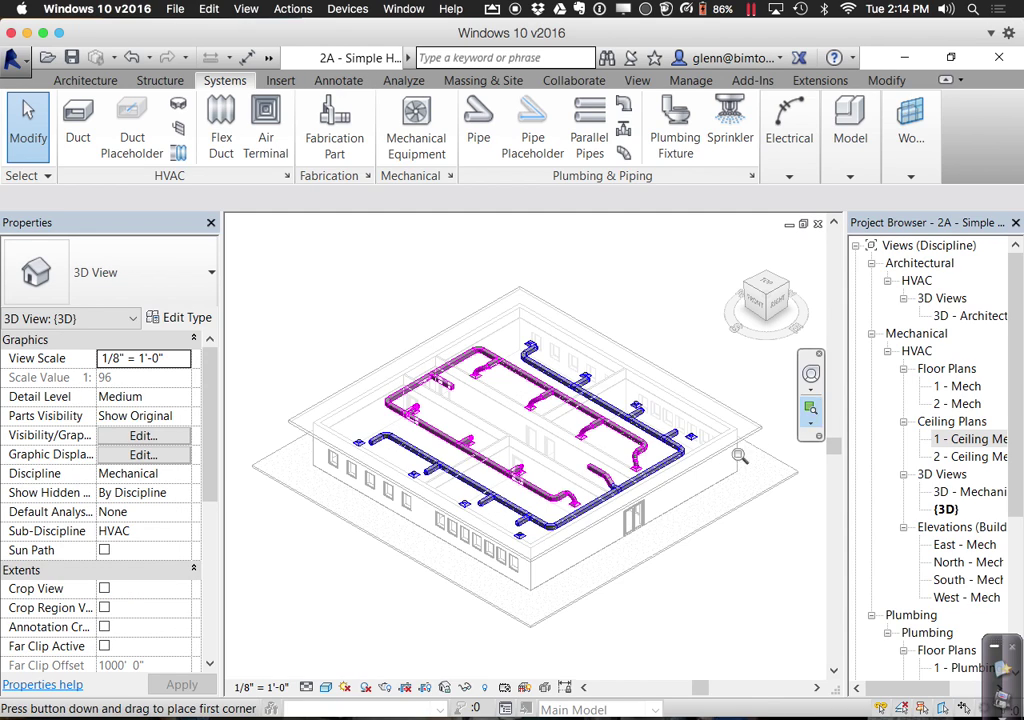
{"action": "left_click_drag", "start_coordinate": [462, 362], "coordinate": [535, 425]}
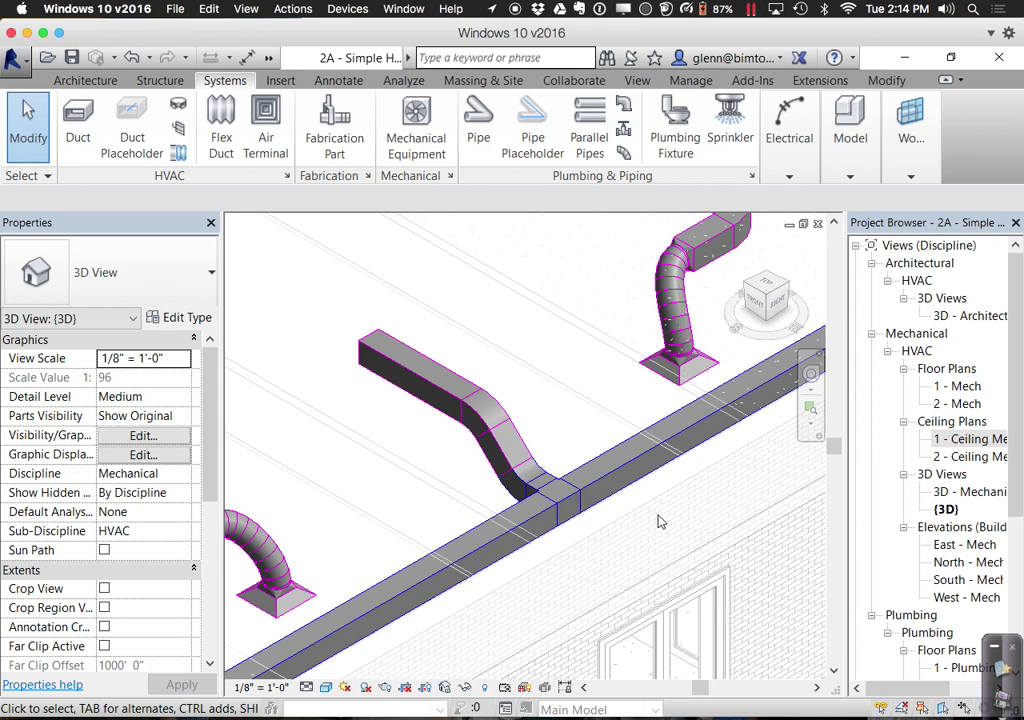
{"action": "left_click", "coordinate": [379, 365]}
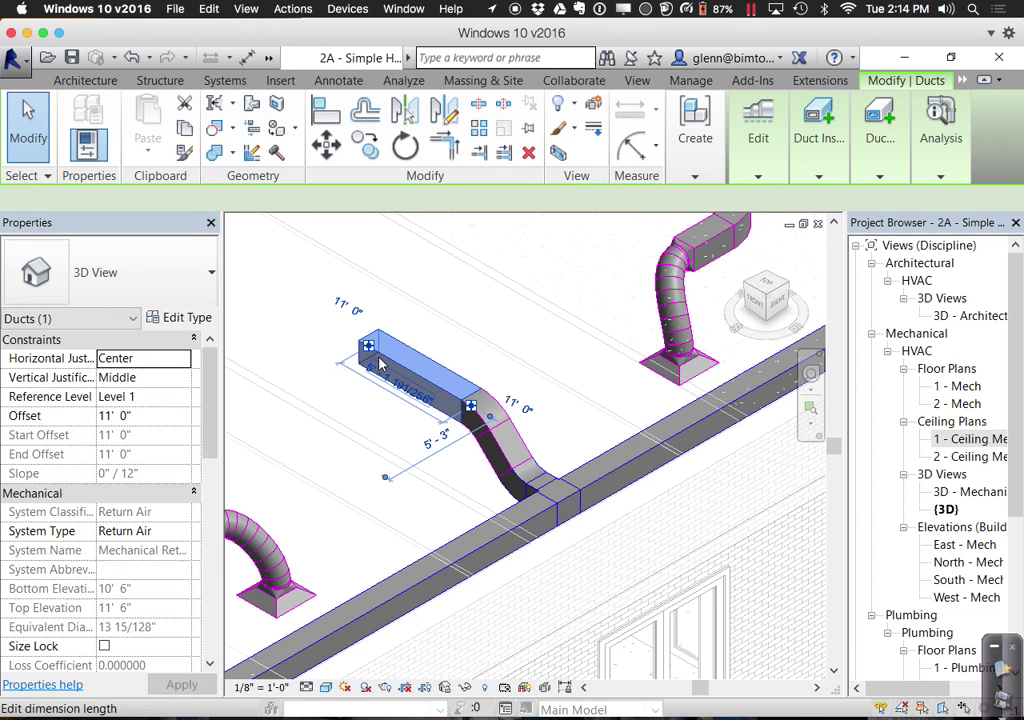
{"action": "left_click", "coordinate": [184, 532]}
{"action": "left_click", "coordinate": [143, 587]}
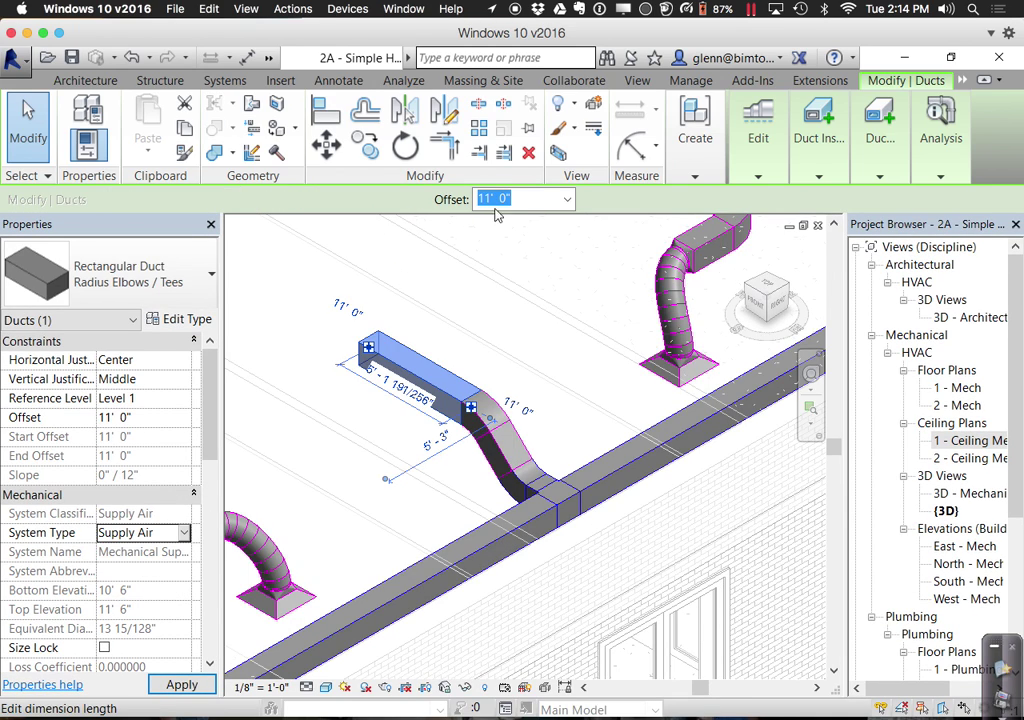
Change the stub duct's offset from 11' 0" to 9' 0"
{"action": "left_click", "coordinate": [307, 427]}
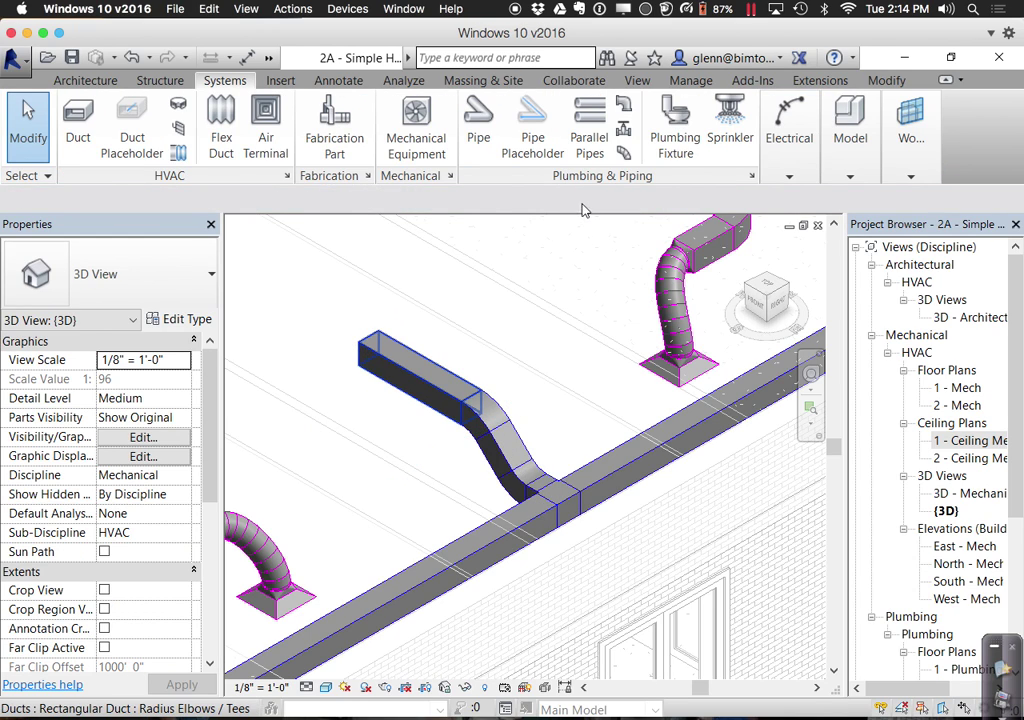
{"action": "key", "text": "ctrl+Left"}
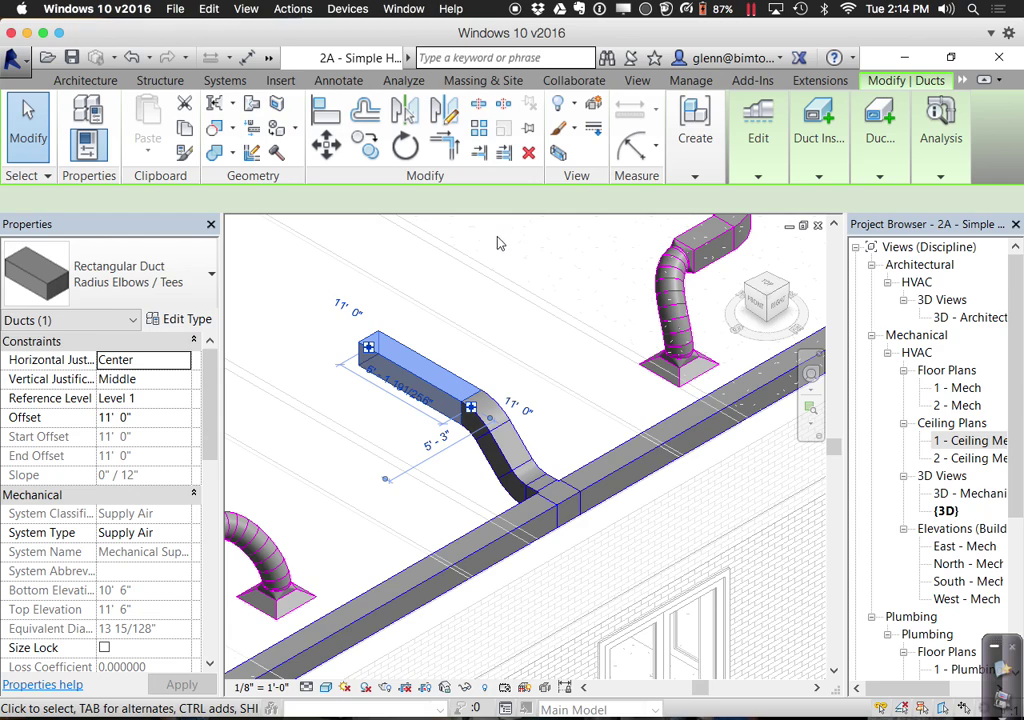
{"action": "left_click", "coordinate": [165, 418]}
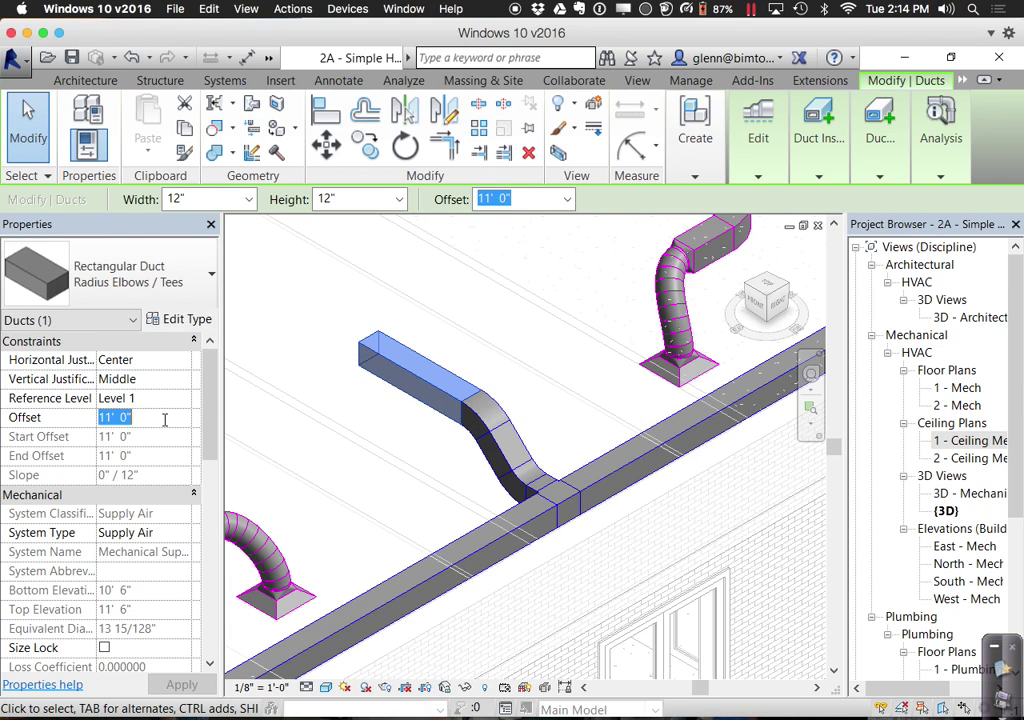
{"action": "type", "text": "9"}
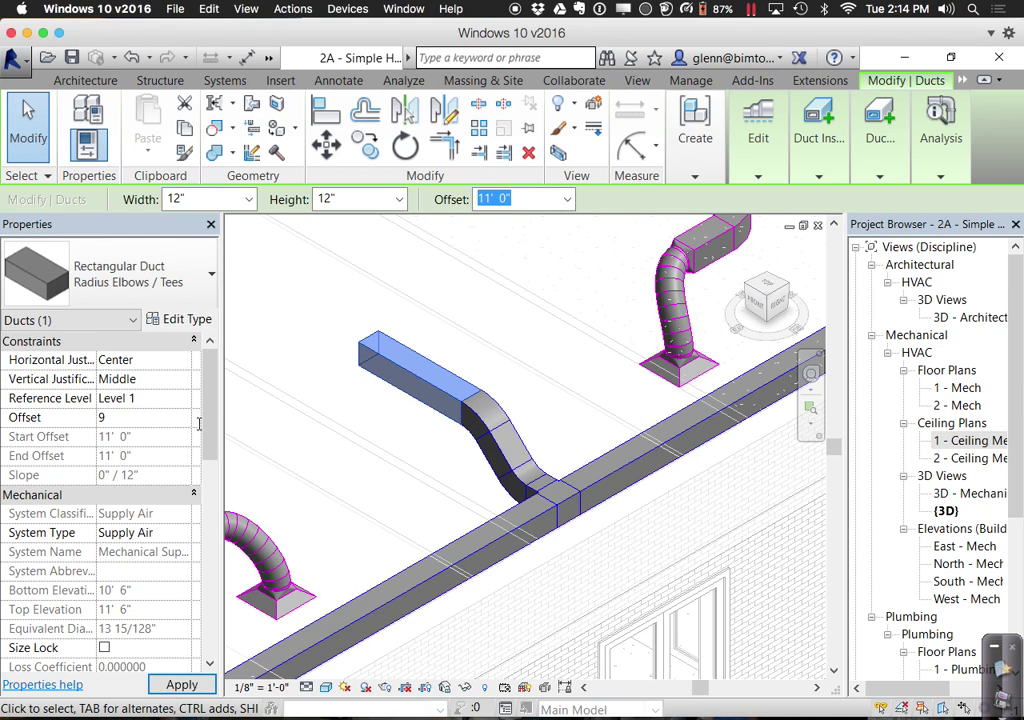
{"action": "key", "text": "Return"}
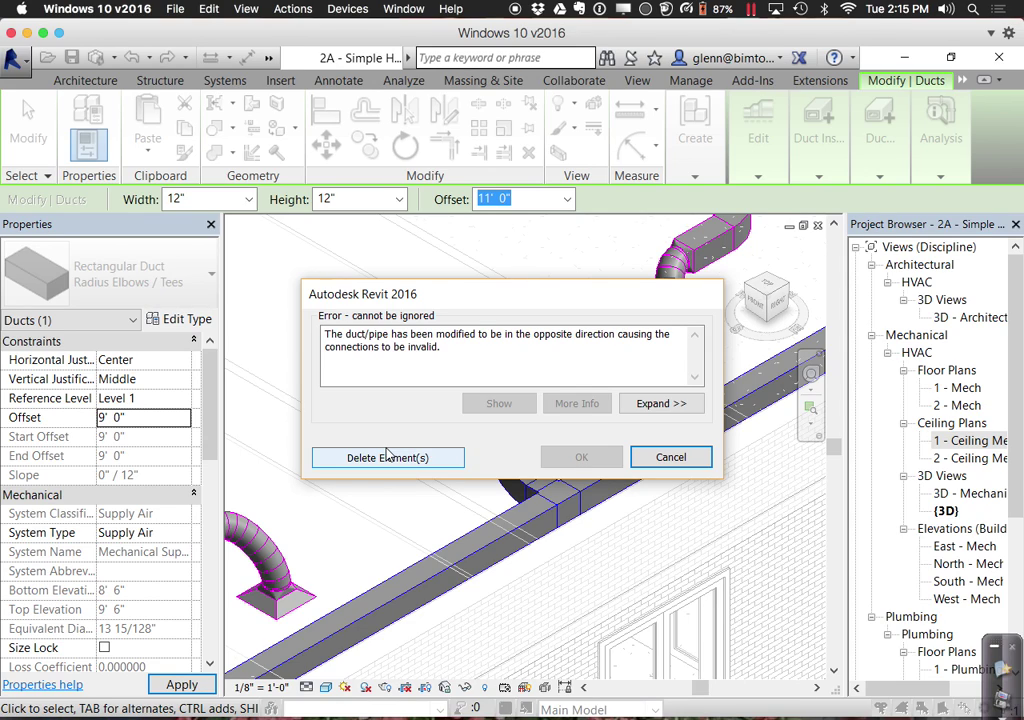
Delete the invalidated connections, reopen 1 - Ceiling Mech, and select the right corridor stub
{"action": "left_click", "coordinate": [388, 457]}
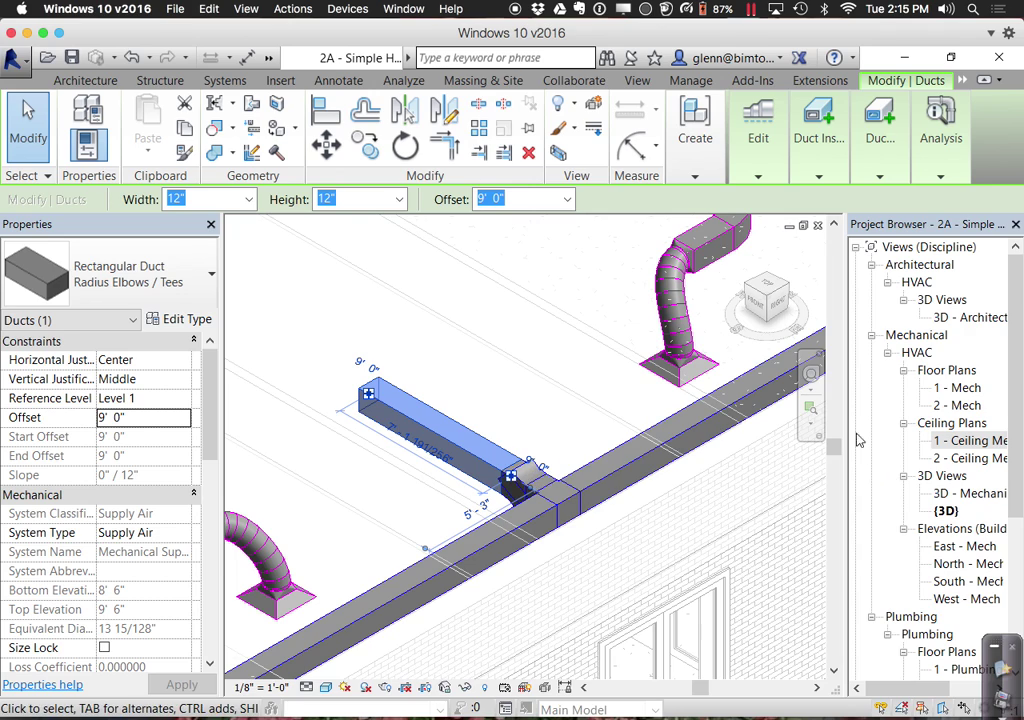
{"action": "double_click", "coordinate": [943, 442]}
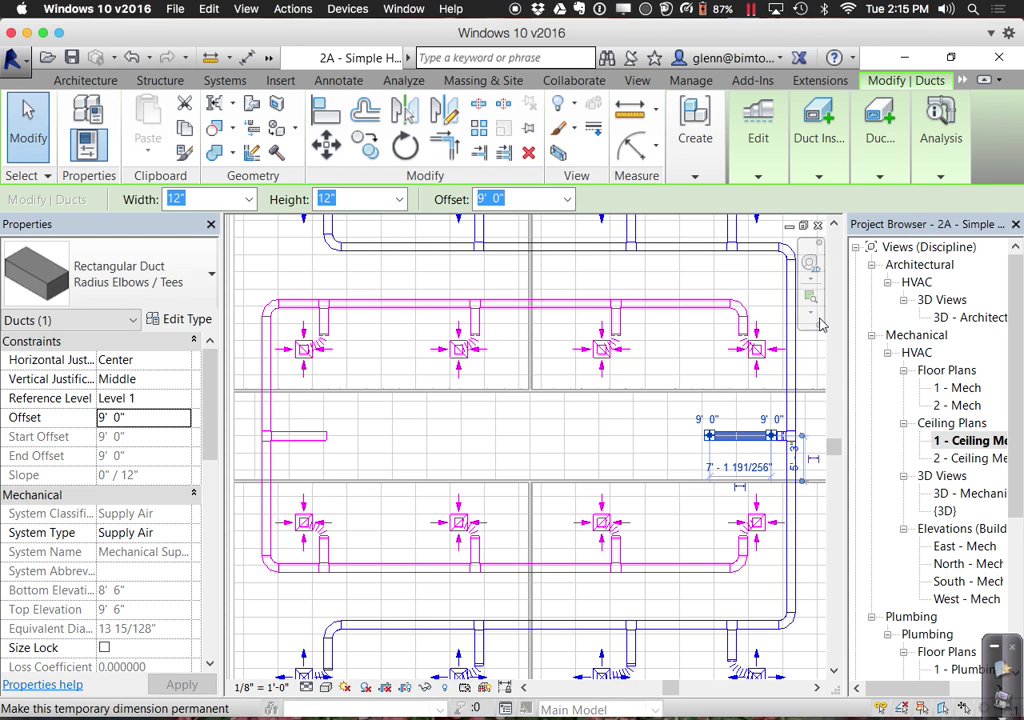
{"action": "key", "text": "Escape"}
{"action": "left_click_drag", "start_coordinate": [674, 411], "coordinate": [810, 472]}
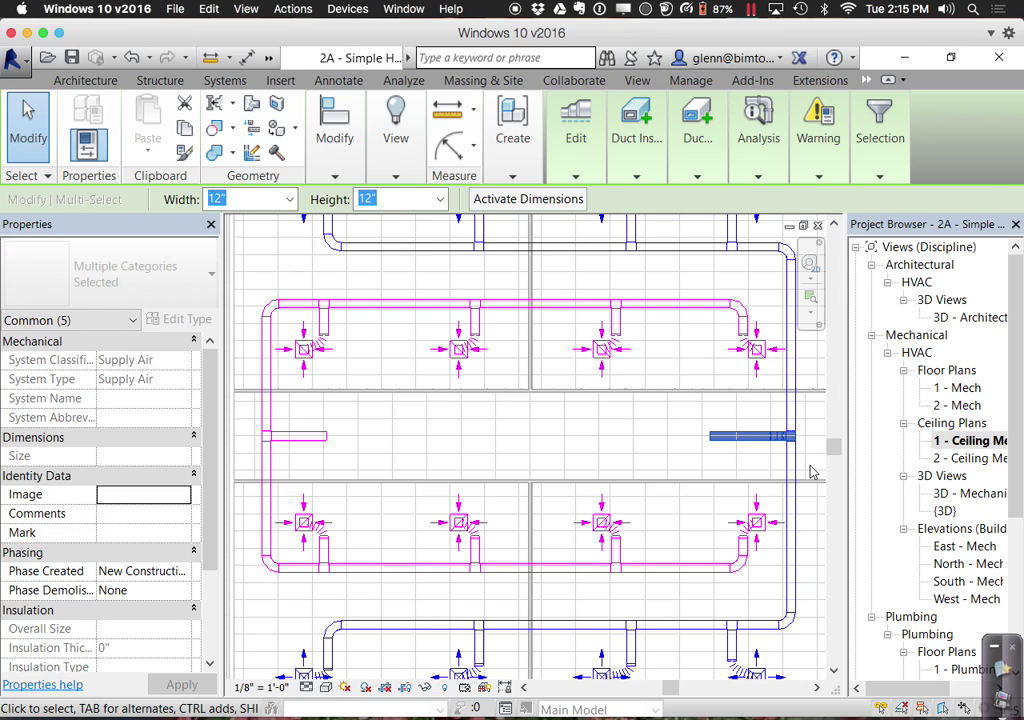
Zoom out with ZA to show the whole ceiling plan and clear the selection
{"action": "key", "text": "h"}
{"action": "key", "text": "i"}
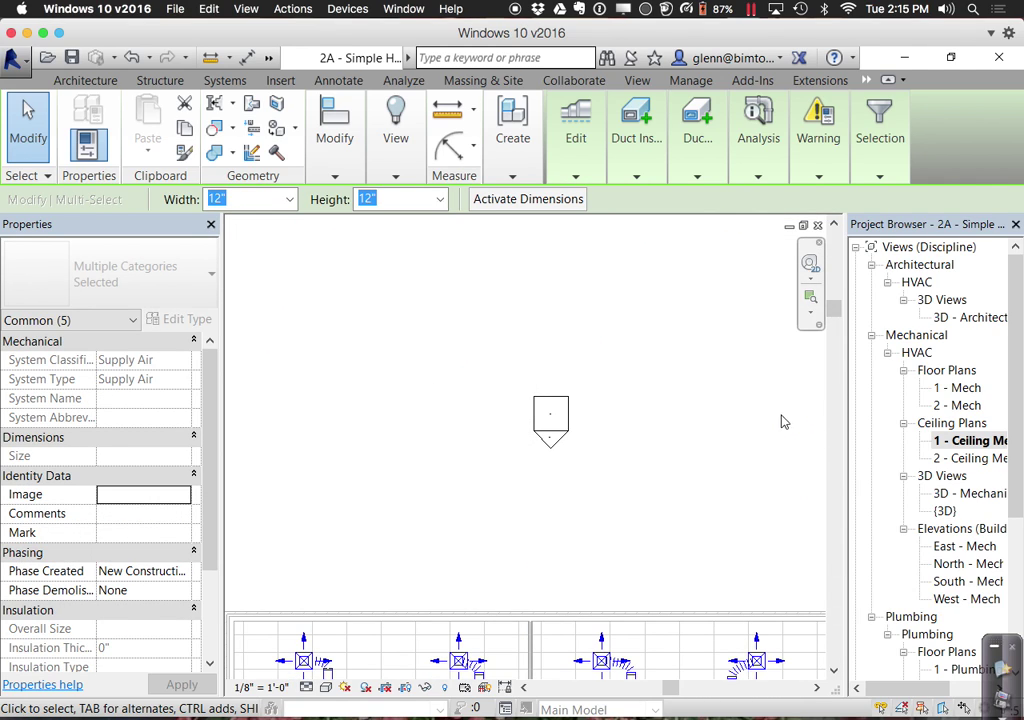
{"action": "key", "text": "z"}
{"action": "key", "text": "a"}
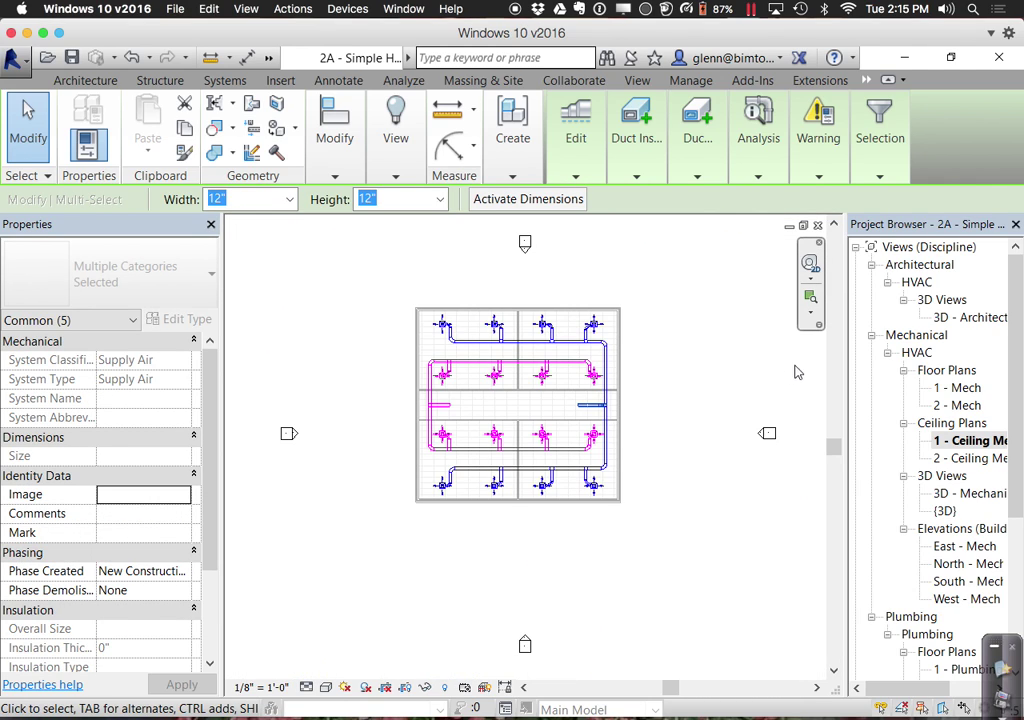
{"action": "key", "text": "Escape"}
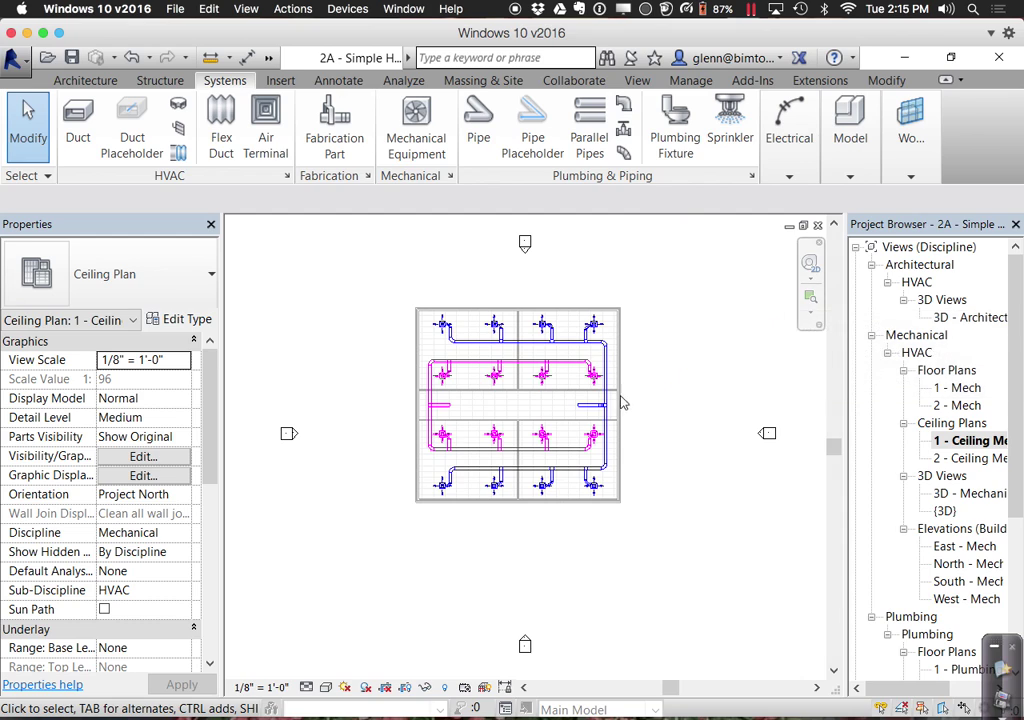
Delete the leftover elbow and tee fittings at the right stub's end
{"action": "scroll", "coordinate": [630, 432], "scroll_direction": "up", "scroll_amount": 1}
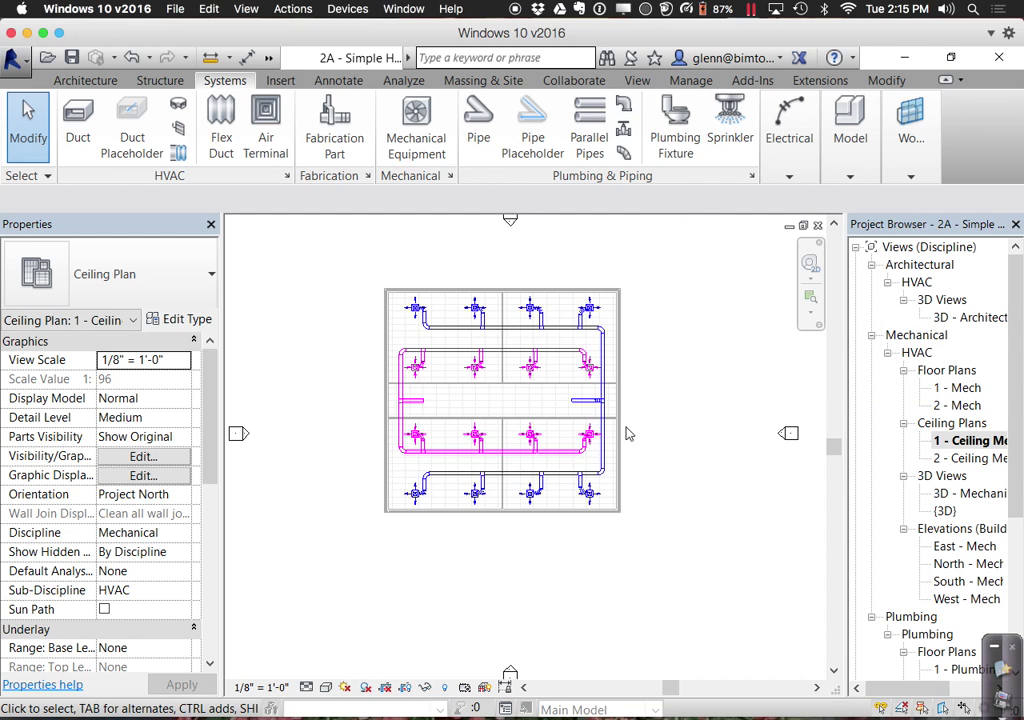
{"action": "scroll", "coordinate": [605, 412], "scroll_direction": "up", "scroll_amount": 1}
{"action": "scroll", "coordinate": [590, 398], "scroll_direction": "up", "scroll_amount": 3}
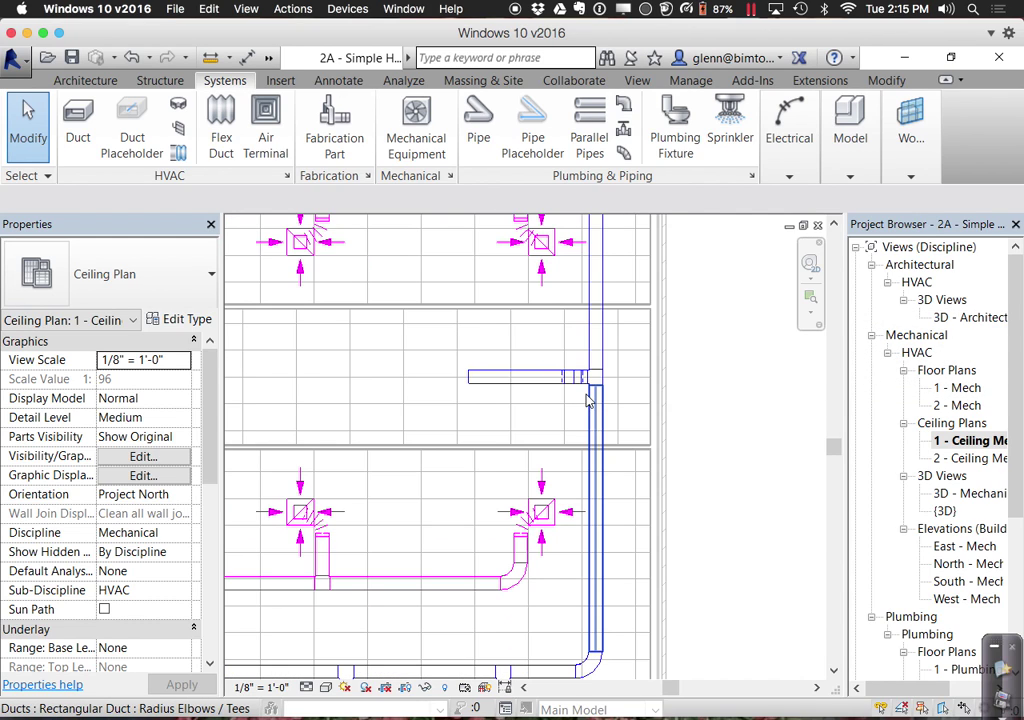
{"action": "left_click", "coordinate": [573, 391]}
{"action": "left_click", "coordinate": [560, 405]}
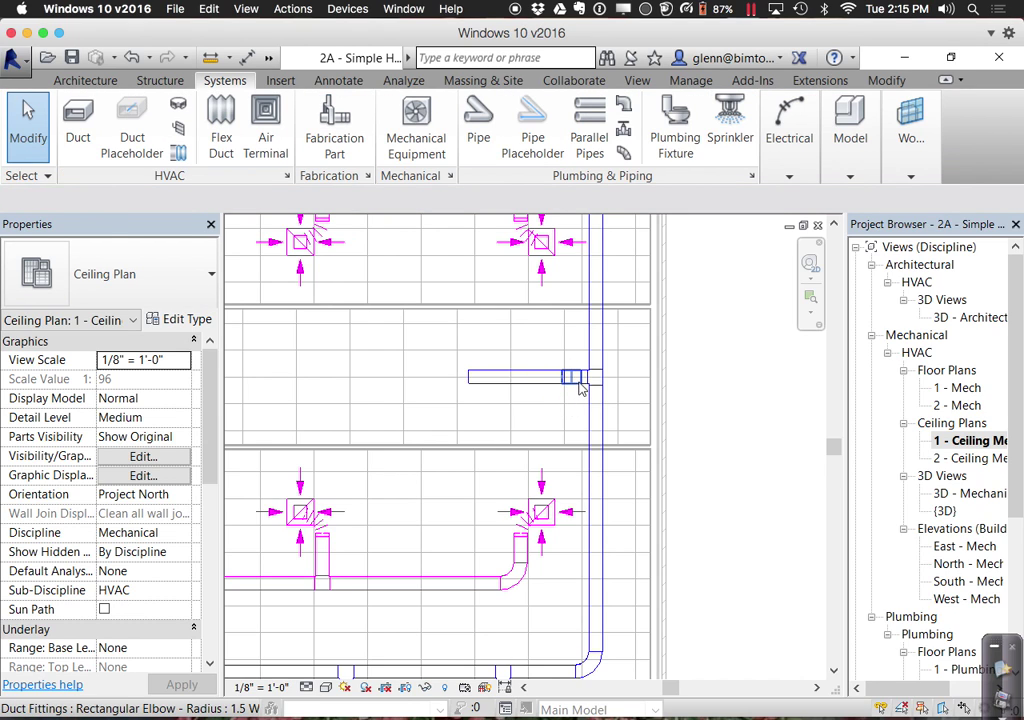
{"action": "left_click", "coordinate": [577, 392]}
{"action": "key", "text": "Delete"}
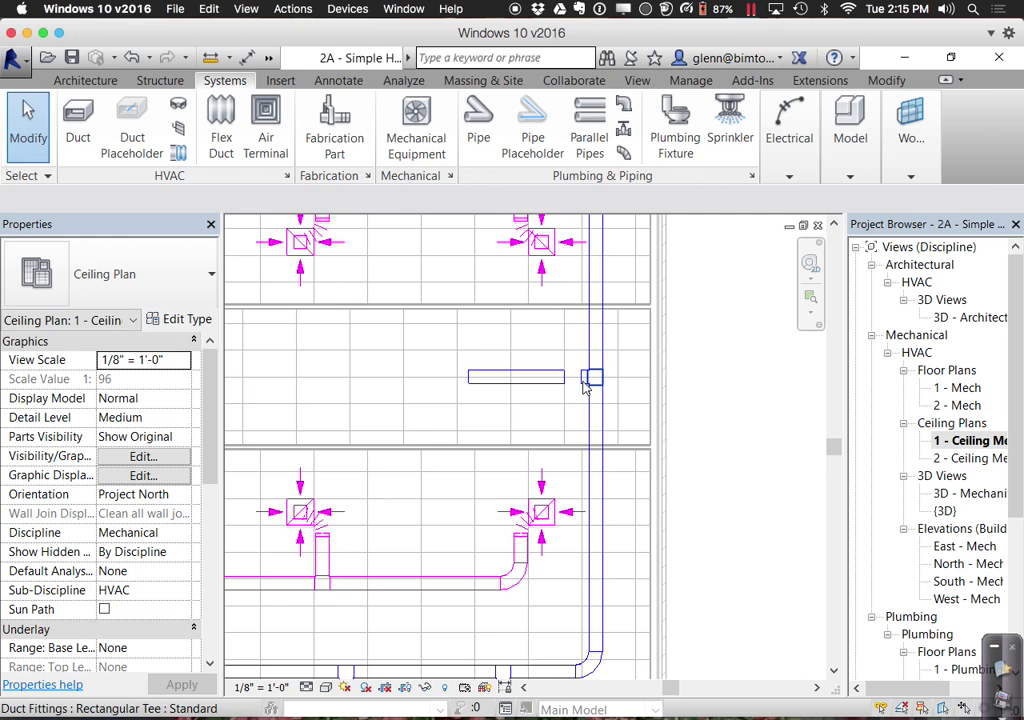
{"action": "left_click", "coordinate": [582, 390]}
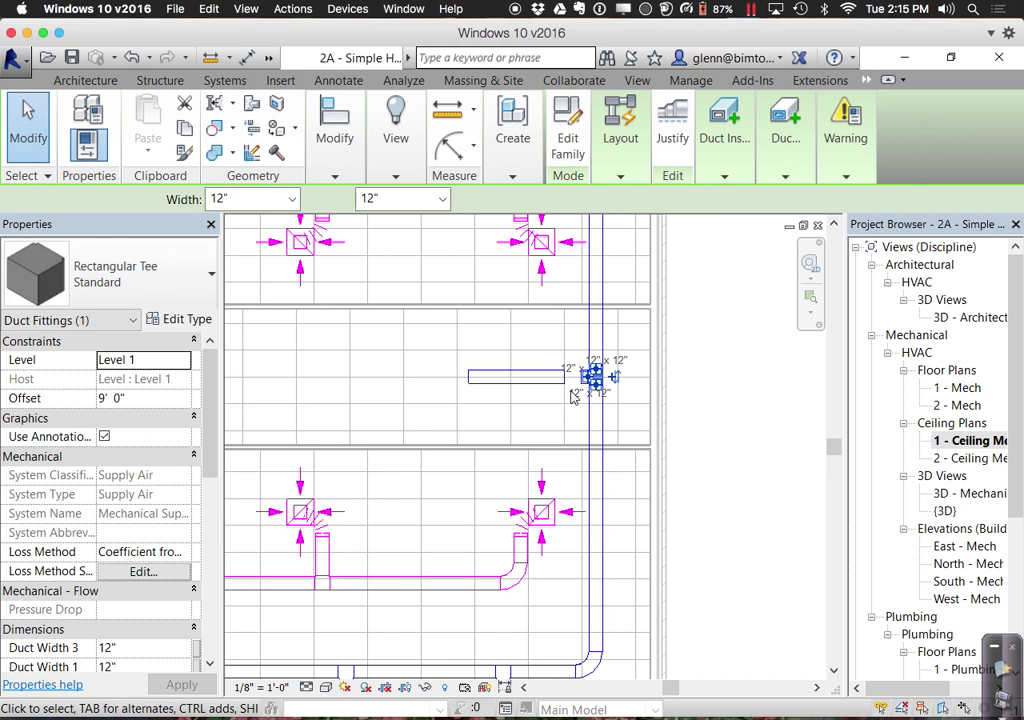
{"action": "key", "text": "Delete"}
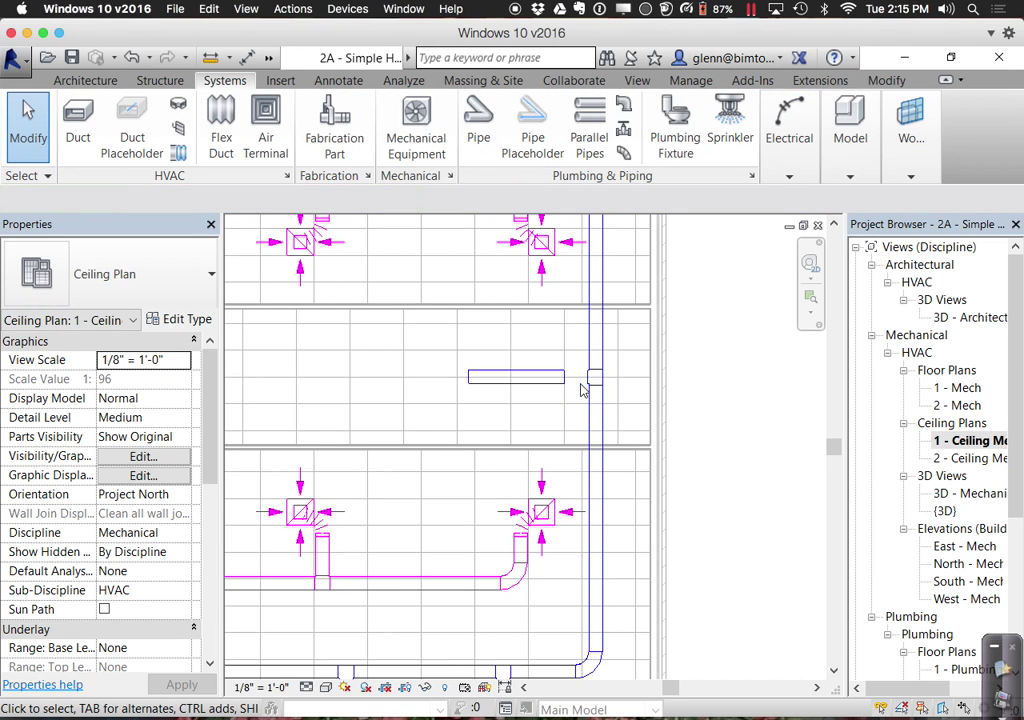
Stretch the right-hand stub duct's end back to the vertical supply main
{"action": "left_click", "coordinate": [560, 384]}
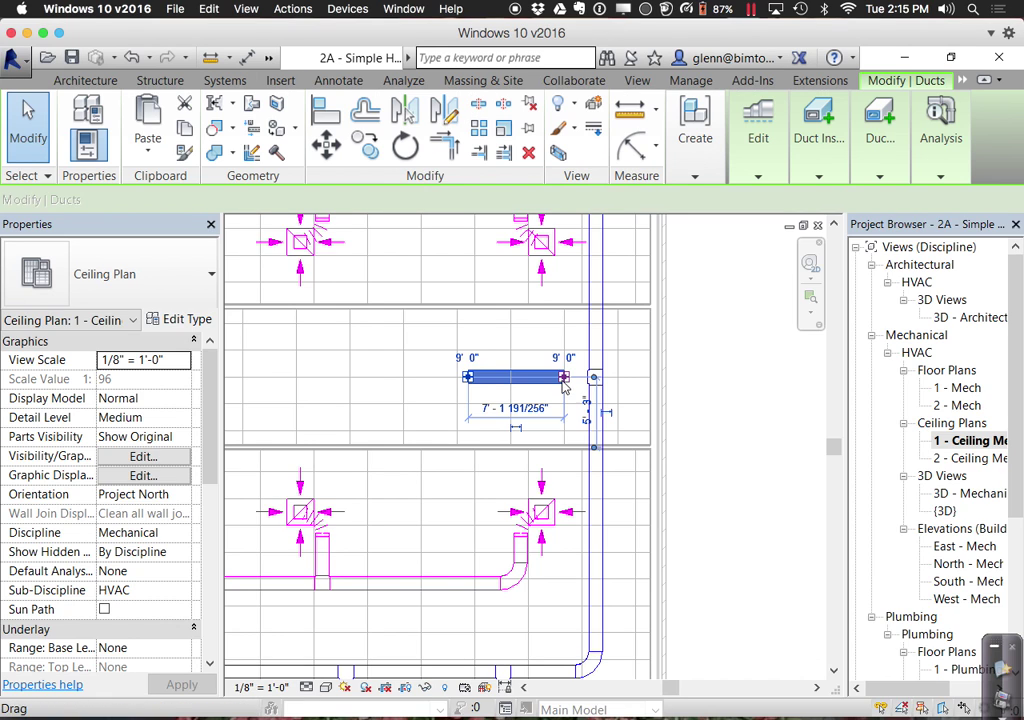
{"action": "left_click_drag", "start_coordinate": [564, 378], "coordinate": [588, 377]}
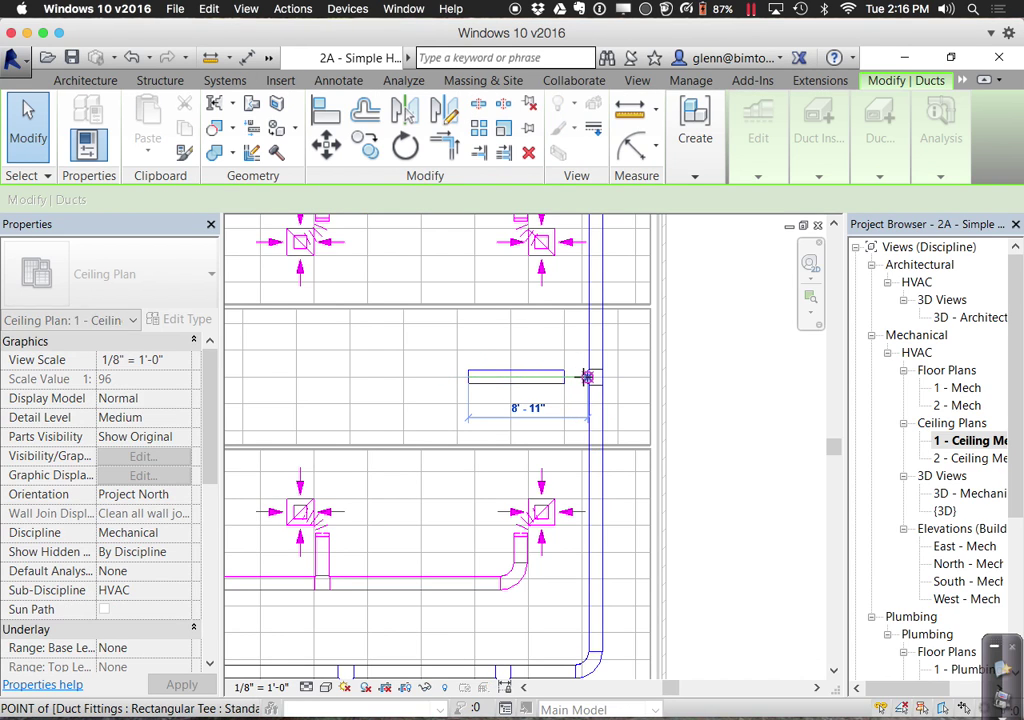
{"action": "left_click", "coordinate": [738, 414]}
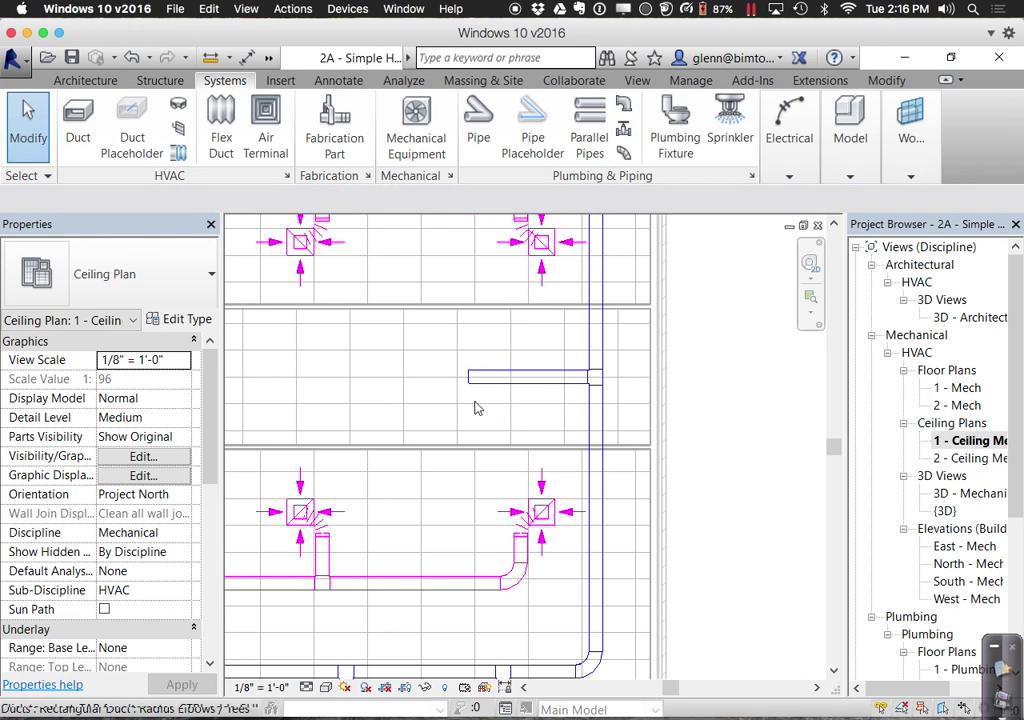
{"action": "middle_click_drag", "start_coordinate": [703, 349], "coordinate": [751, 437]}
{"action": "scroll", "coordinate": [707, 355], "scroll_direction": "down", "scroll_amount": 5}
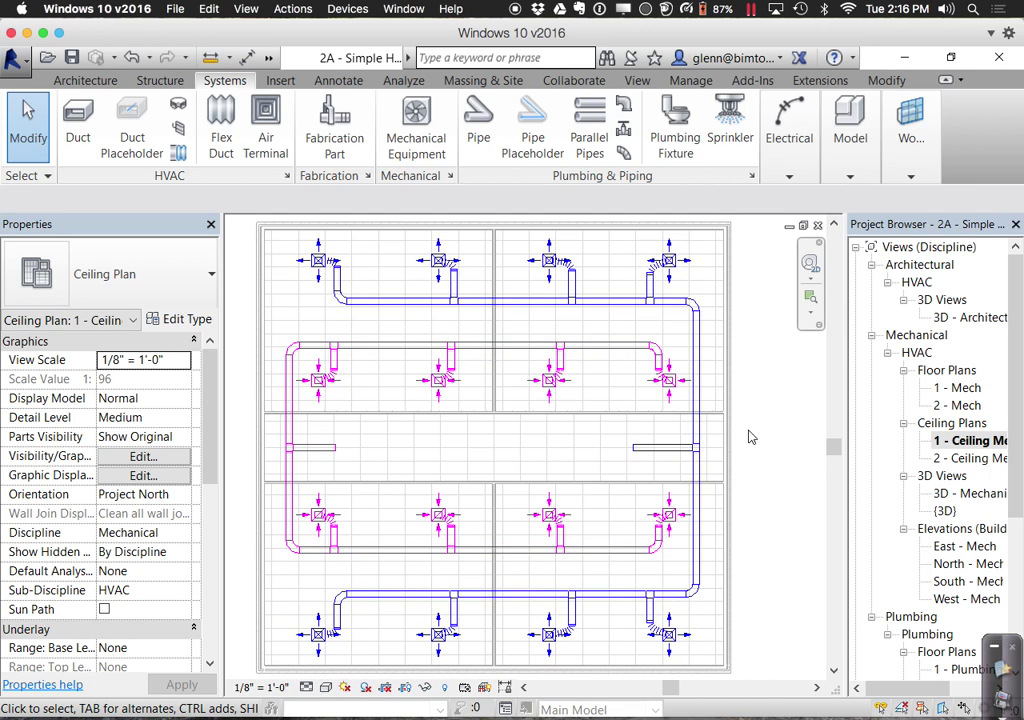
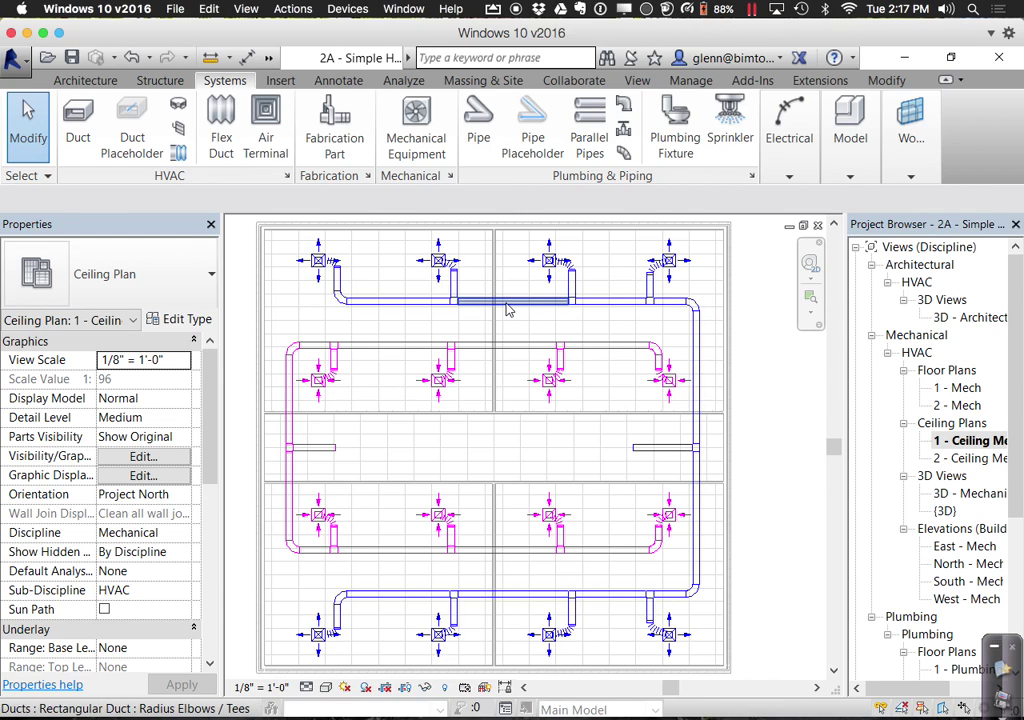
Select and inspect the whole duct network and the Mechanical Supply system, then clear the selection
{"action": "key", "text": "Tab"}
{"action": "key", "text": "Tab"}
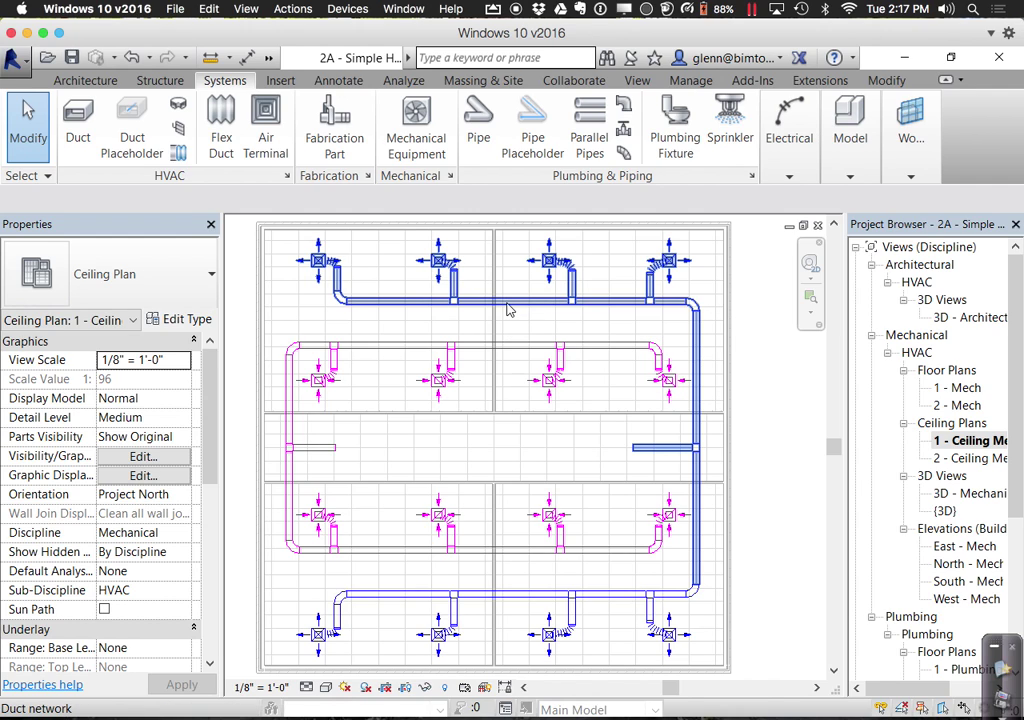
{"action": "left_click", "coordinate": [508, 310]}
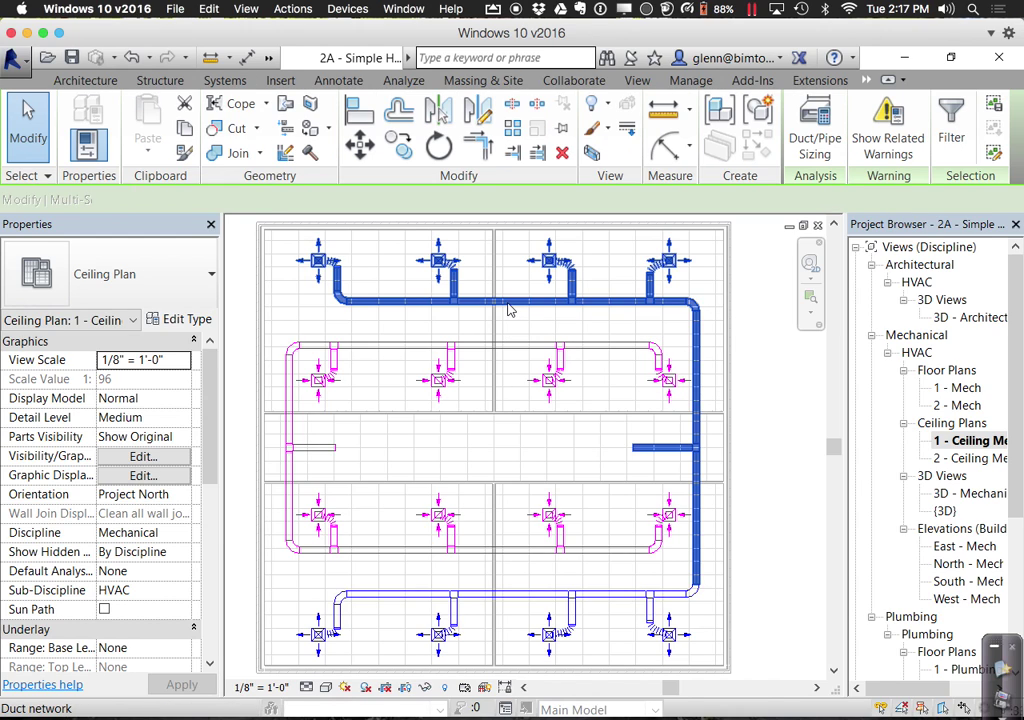
{"action": "key", "text": "Escape"}
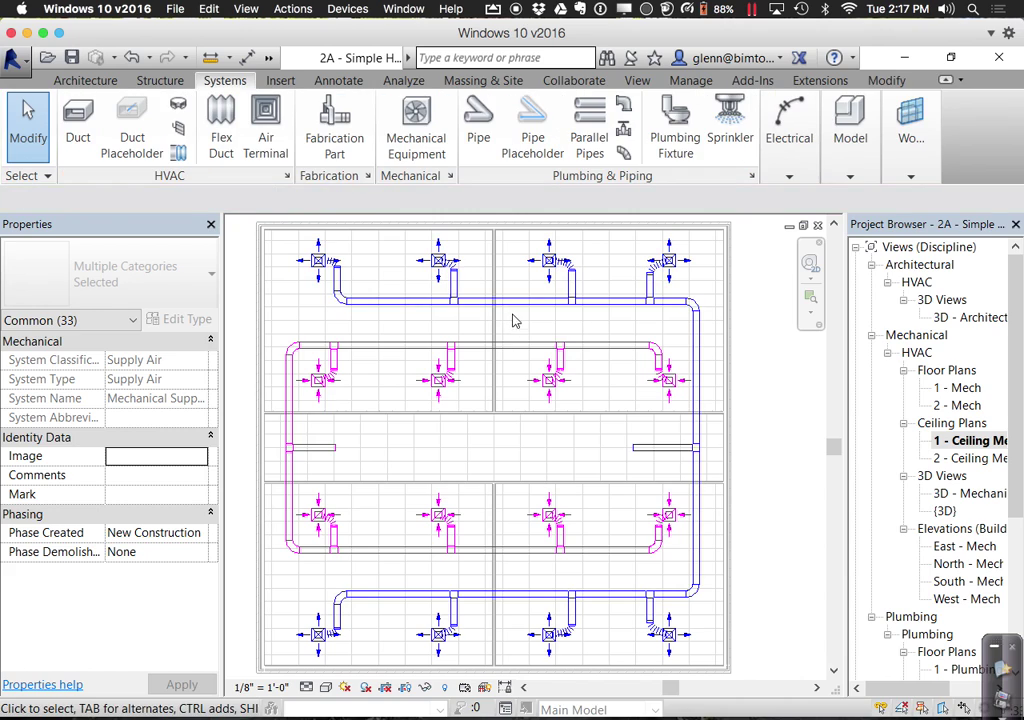
{"action": "key", "text": "Tab"}
{"action": "key", "text": "Tab"}
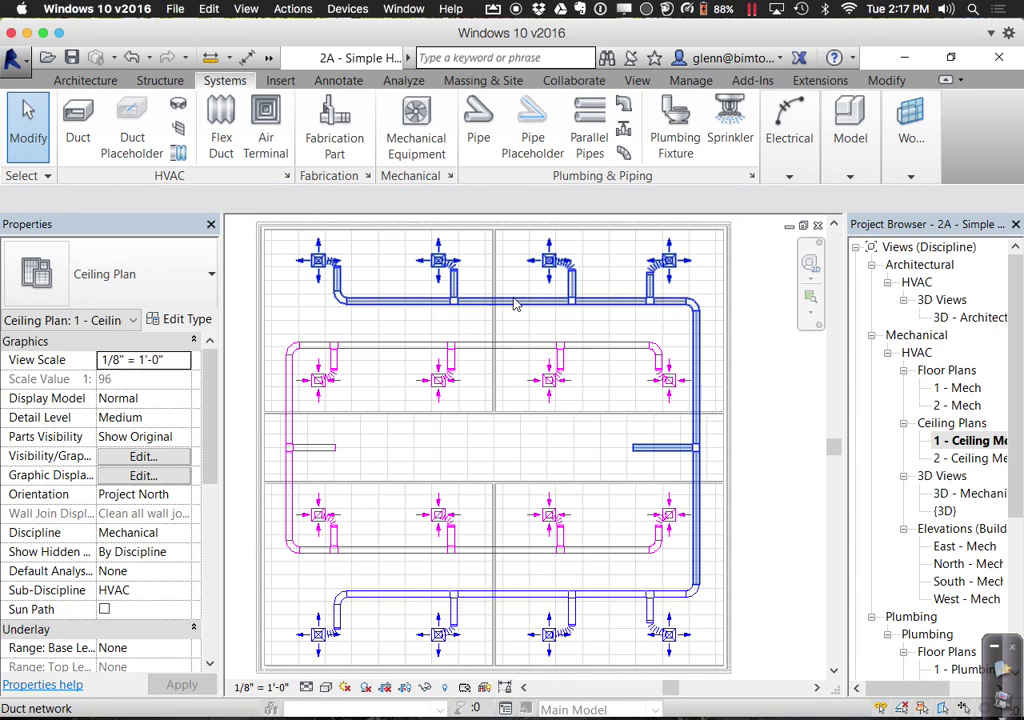
{"action": "left_click", "coordinate": [513, 303]}
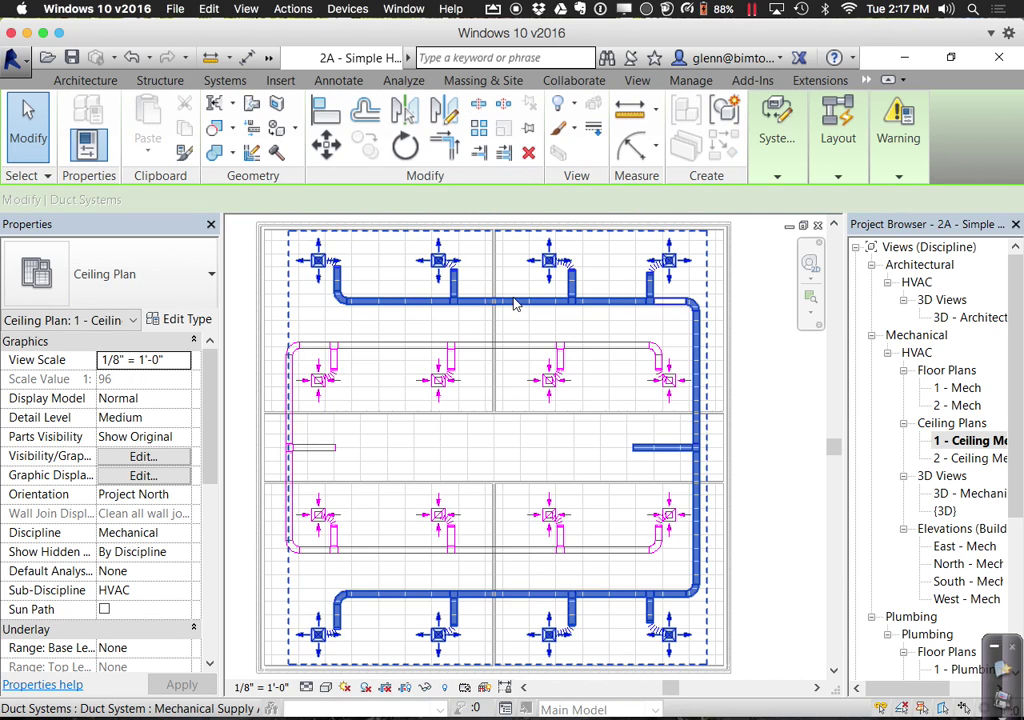
{"action": "left_click", "coordinate": [778, 178]}
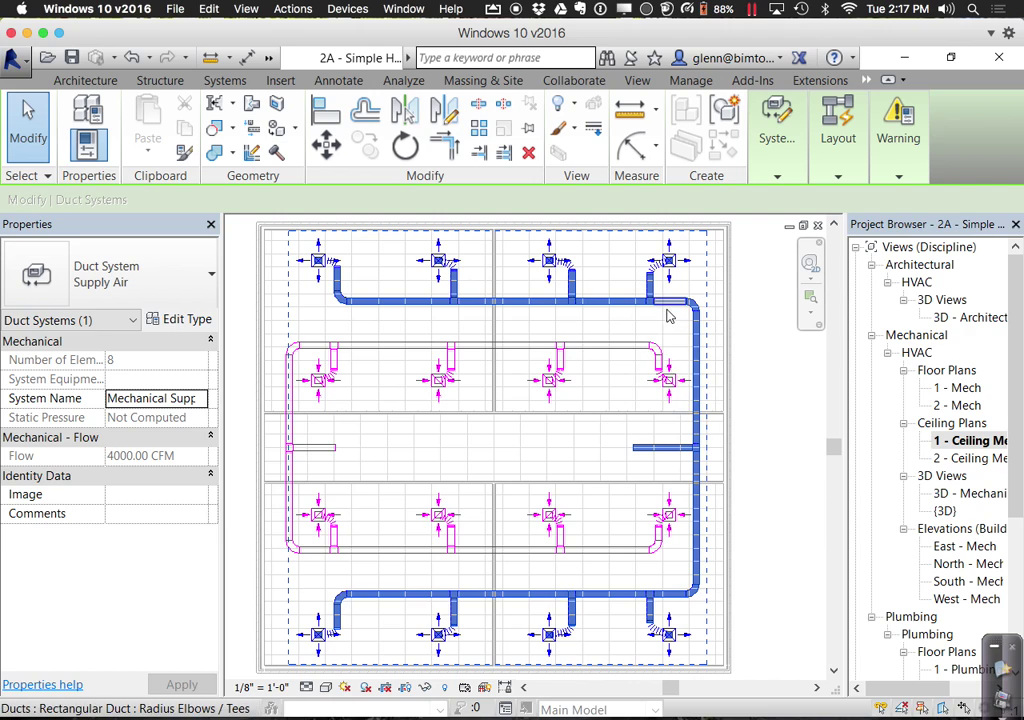
{"action": "left_click", "coordinate": [327, 336]}
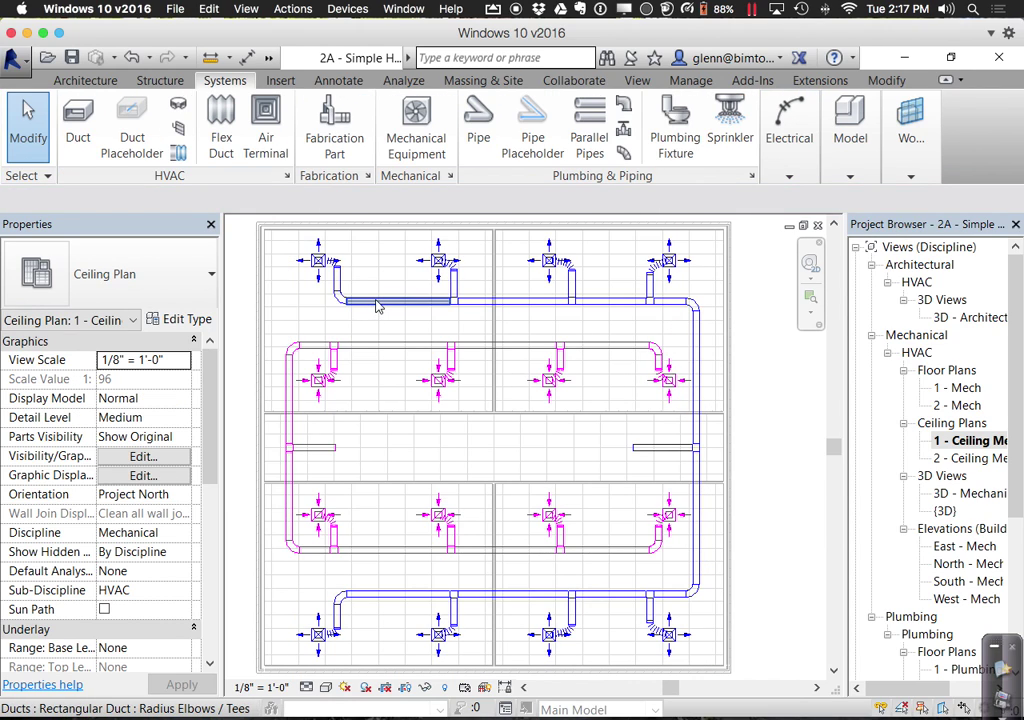
{"action": "key", "text": "Tab"}
{"action": "key", "text": "Tab"}
{"action": "key", "text": "Tab"}
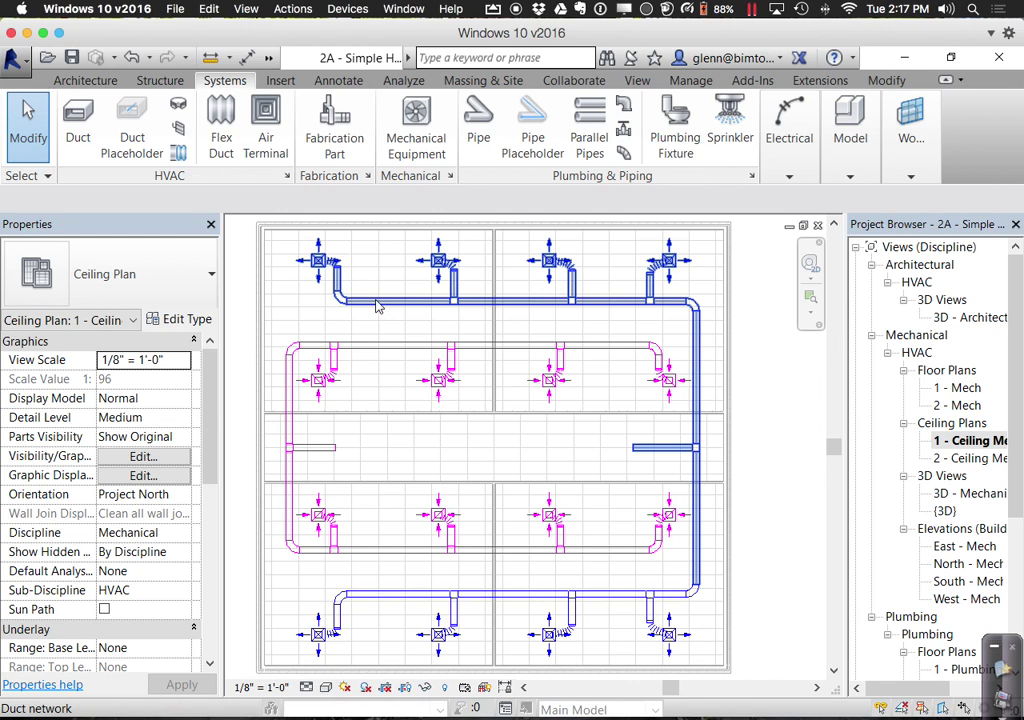
{"action": "left_click", "coordinate": [377, 306]}
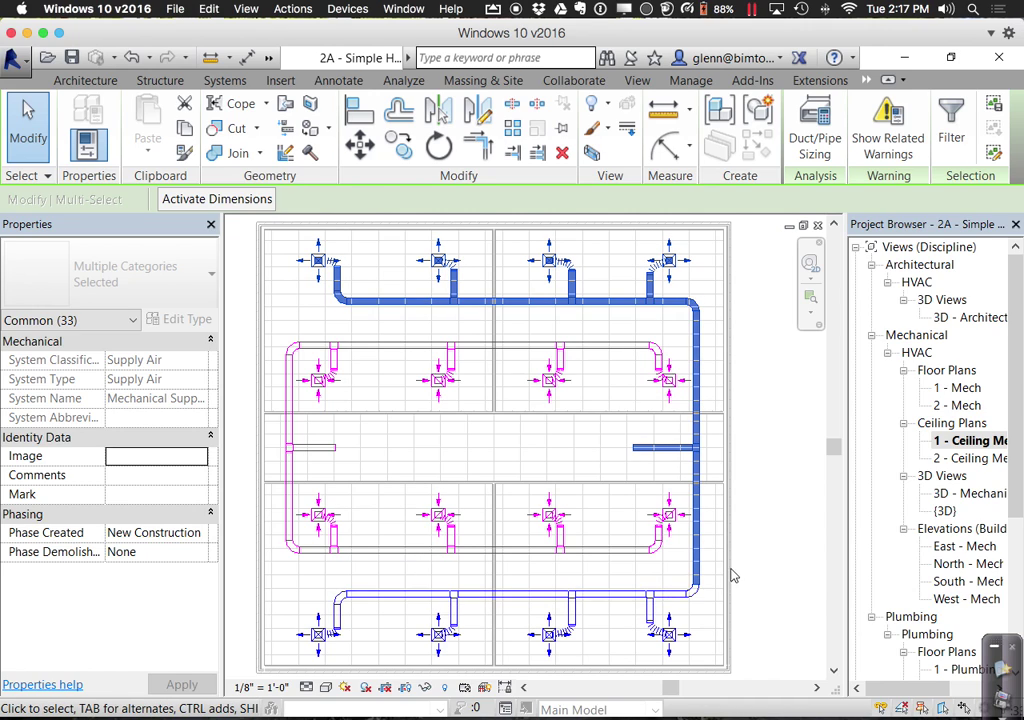
{"action": "left_click", "coordinate": [661, 471]}
Delete the short right-hand duct, its tee, and the lower vertical duct segment
{"action": "left_click", "coordinate": [665, 449]}
{"action": "key", "text": "Delete"}
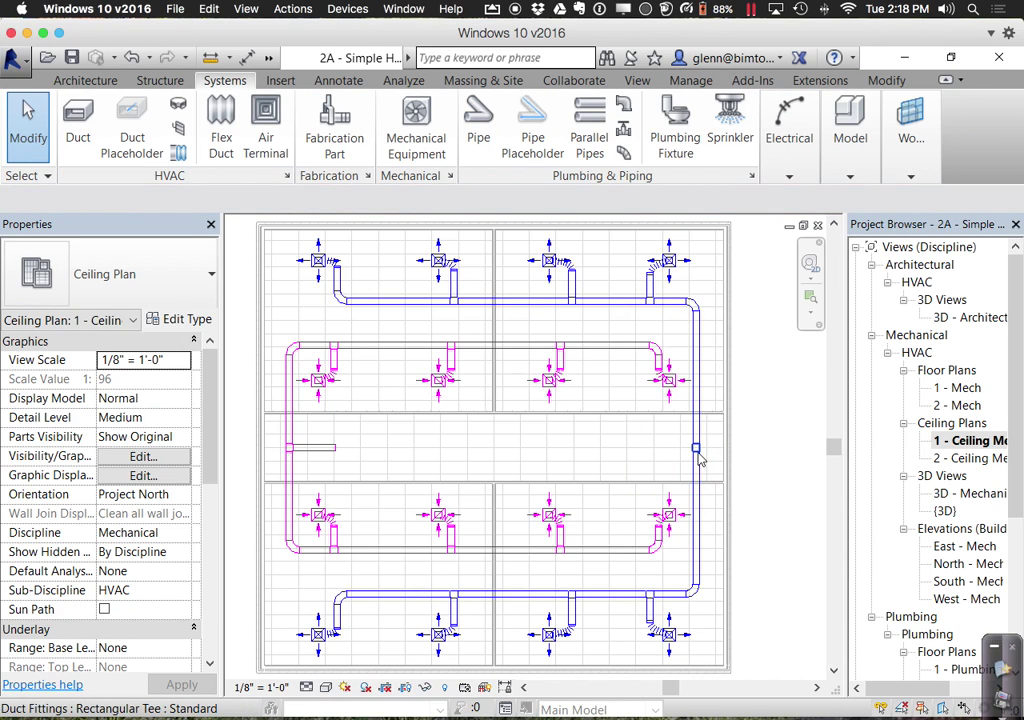
{"action": "left_click", "coordinate": [708, 477]}
{"action": "key", "text": "Delete"}
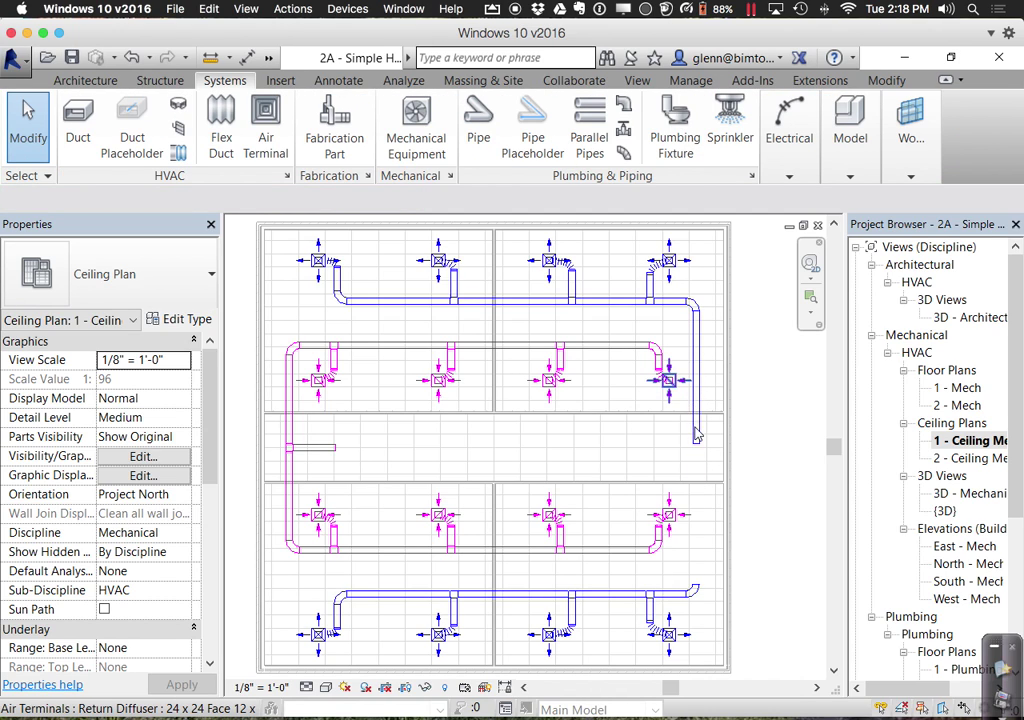
{"action": "left_click", "coordinate": [698, 465]}
{"action": "key", "text": "Delete"}
Stretch the right vertical duct down to connect to the bottom-right elbow, then start a new duct
{"action": "left_click", "coordinate": [698, 445]}
{"action": "left_click_drag", "start_coordinate": [697, 443], "coordinate": [697, 584]}
{"action": "left_click", "coordinate": [613, 471]}
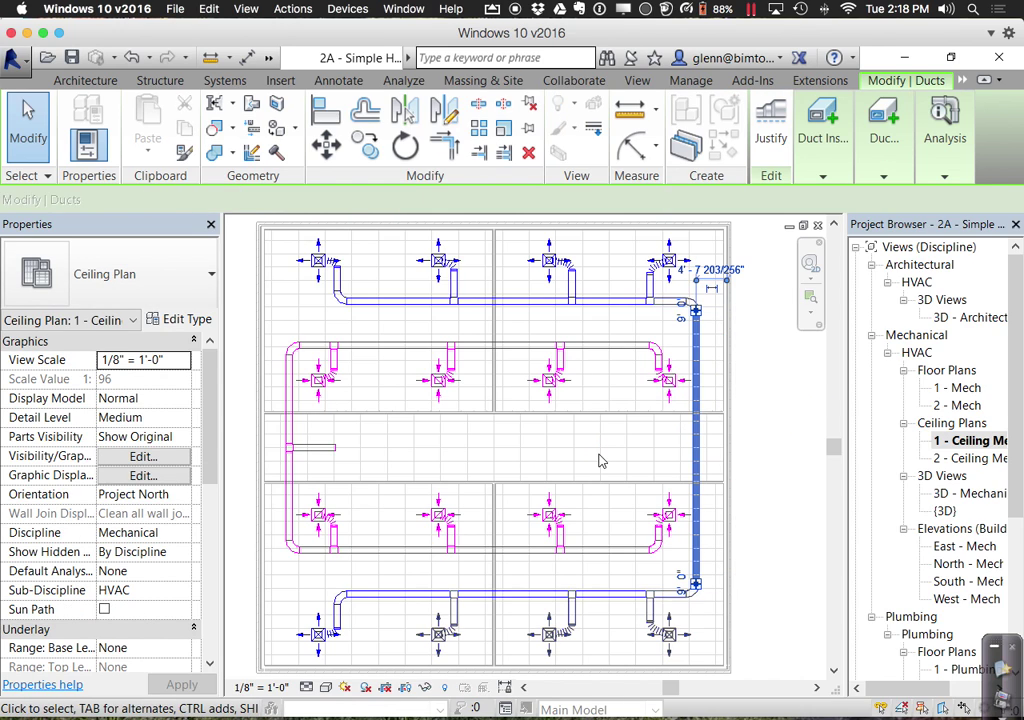
{"action": "key", "text": "Escape"}
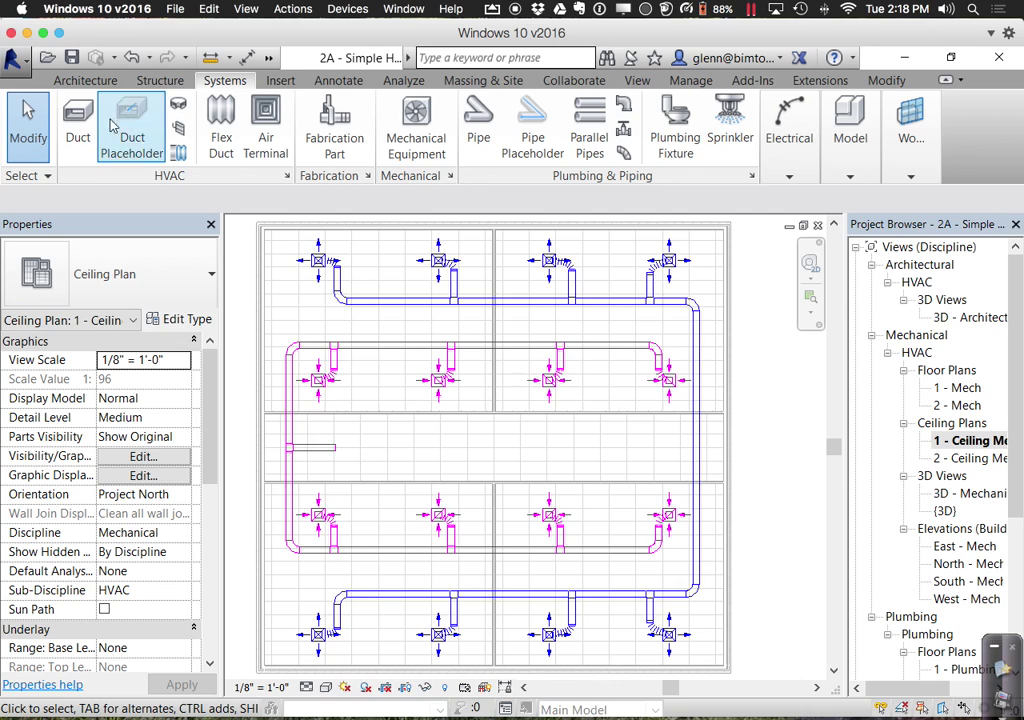
{"action": "left_click", "coordinate": [80, 125]}
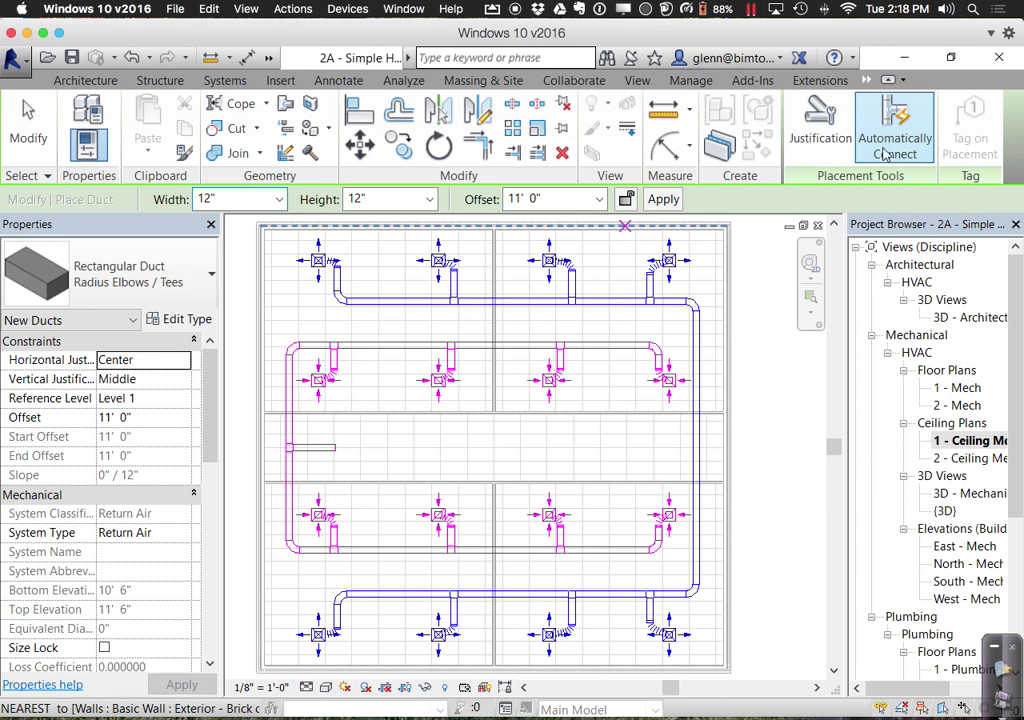
Draw a 12" x 12" duct at 9' 0" offset from the vertical duct's midpoint about 14 feet left
{"action": "left_click", "coordinate": [512, 199]}
{"action": "type", "text": "9"}
{"action": "key", "text": "Return"}
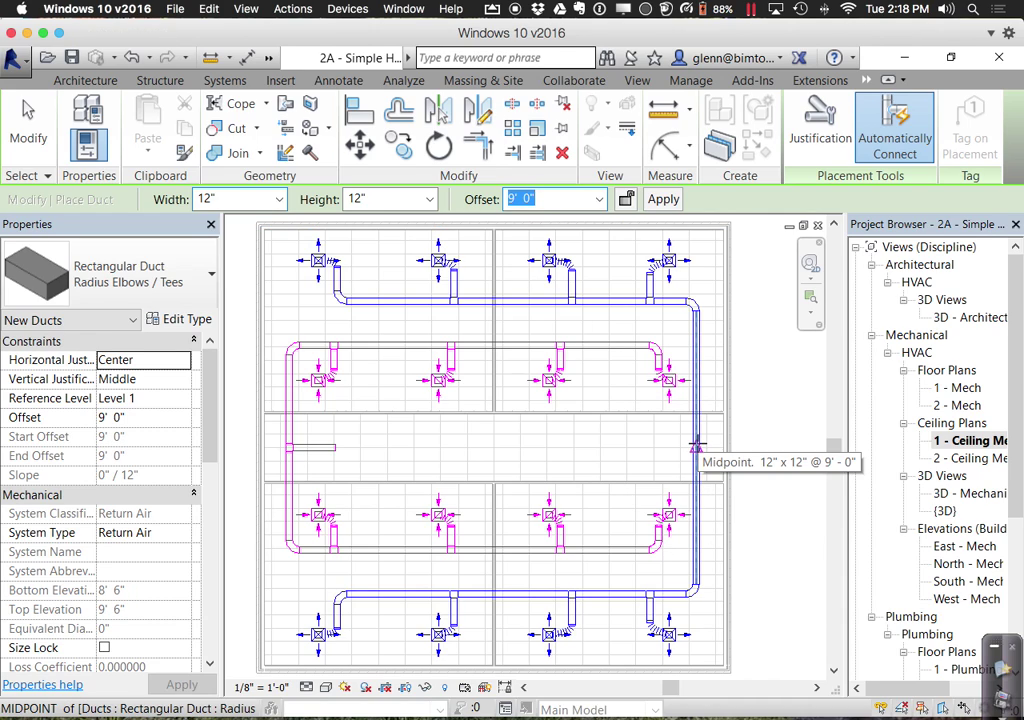
{"action": "left_click", "coordinate": [697, 447]}
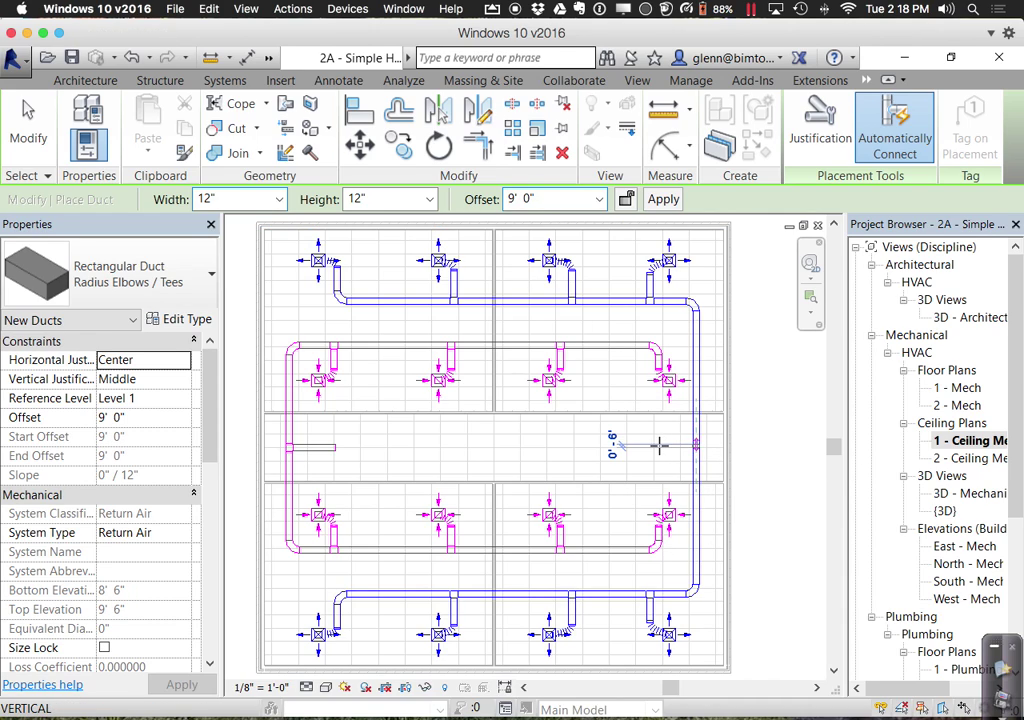
{"action": "left_click", "coordinate": [601, 451]}
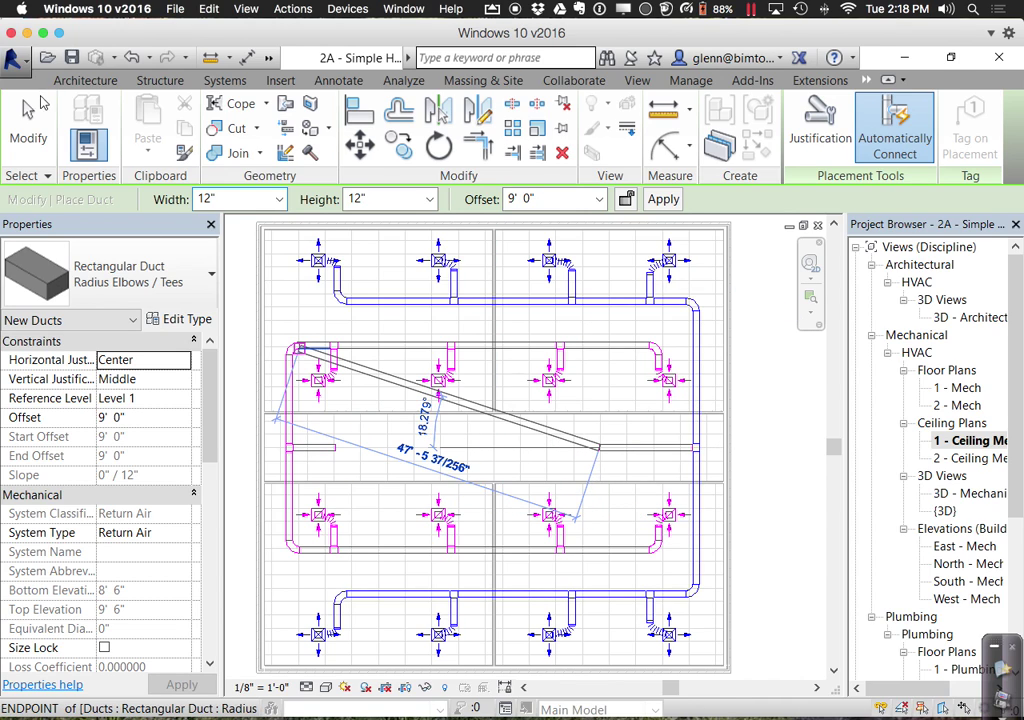
{"action": "left_click", "coordinate": [30, 118]}
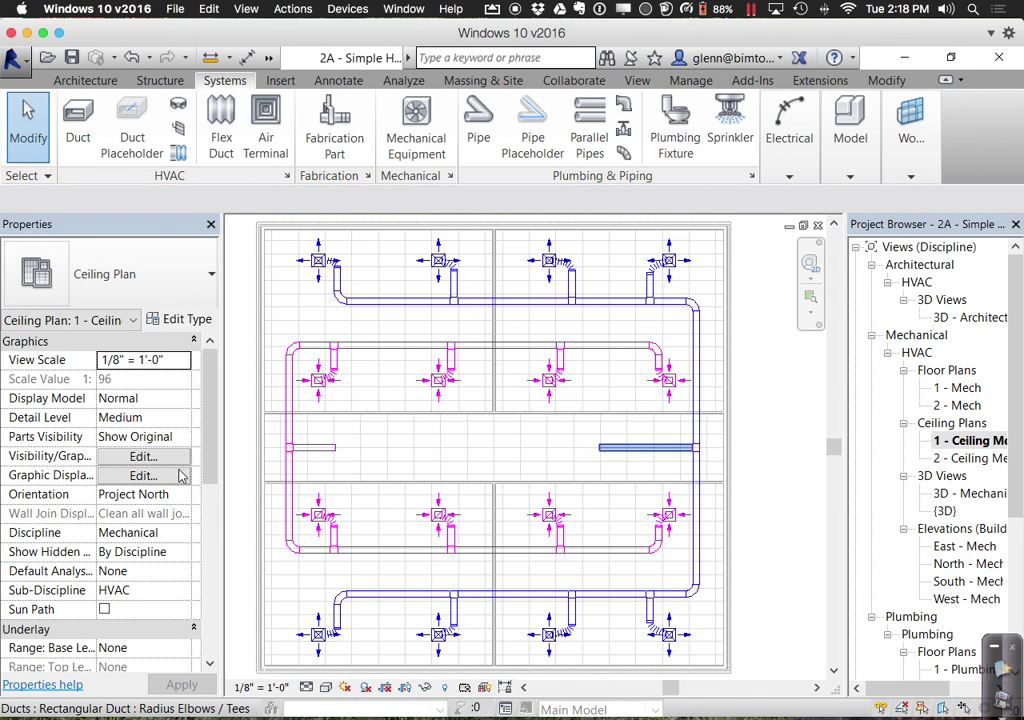
Change the new short duct's system type to Supply Air
{"action": "left_click", "coordinate": [175, 532]}
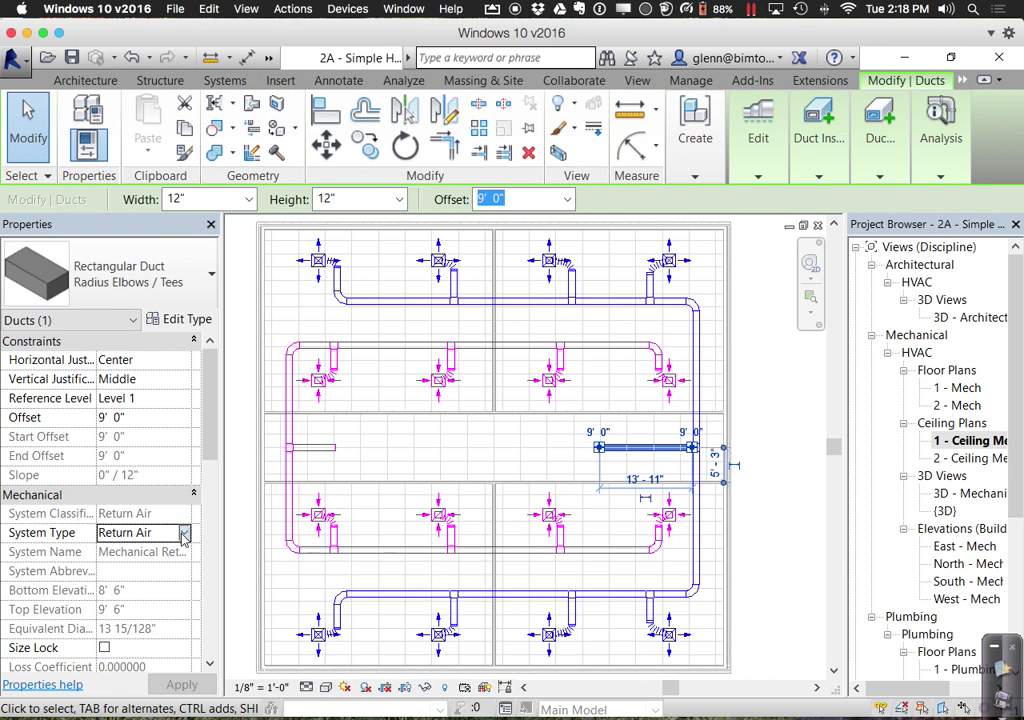
{"action": "left_click", "coordinate": [184, 532]}
{"action": "left_click", "coordinate": [140, 584]}
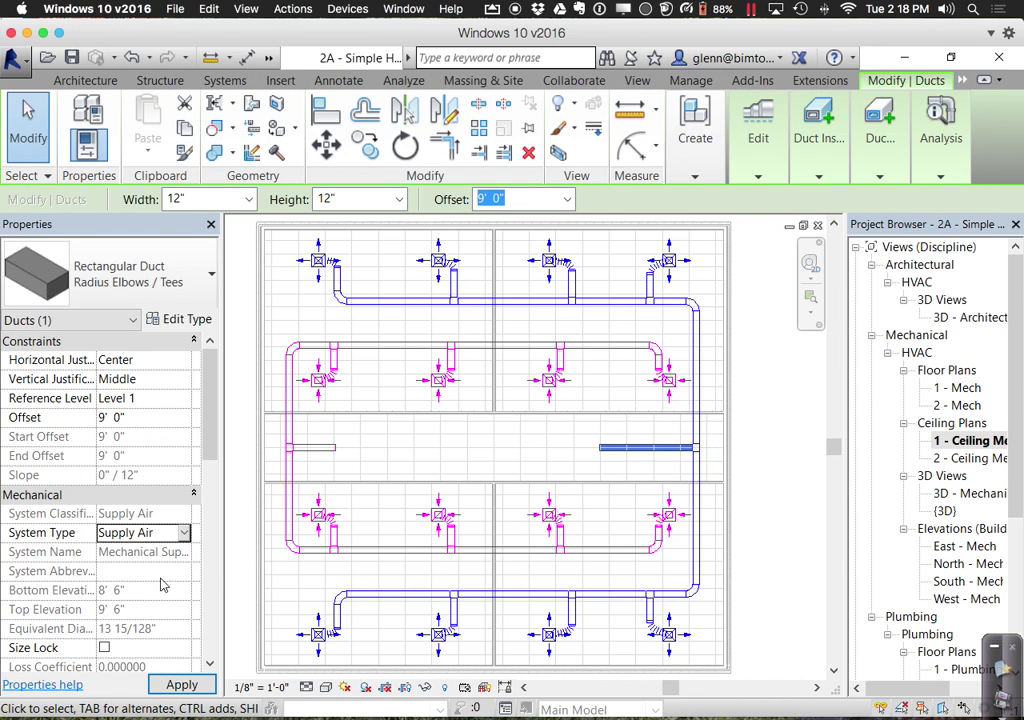
{"action": "left_click", "coordinate": [463, 458]}
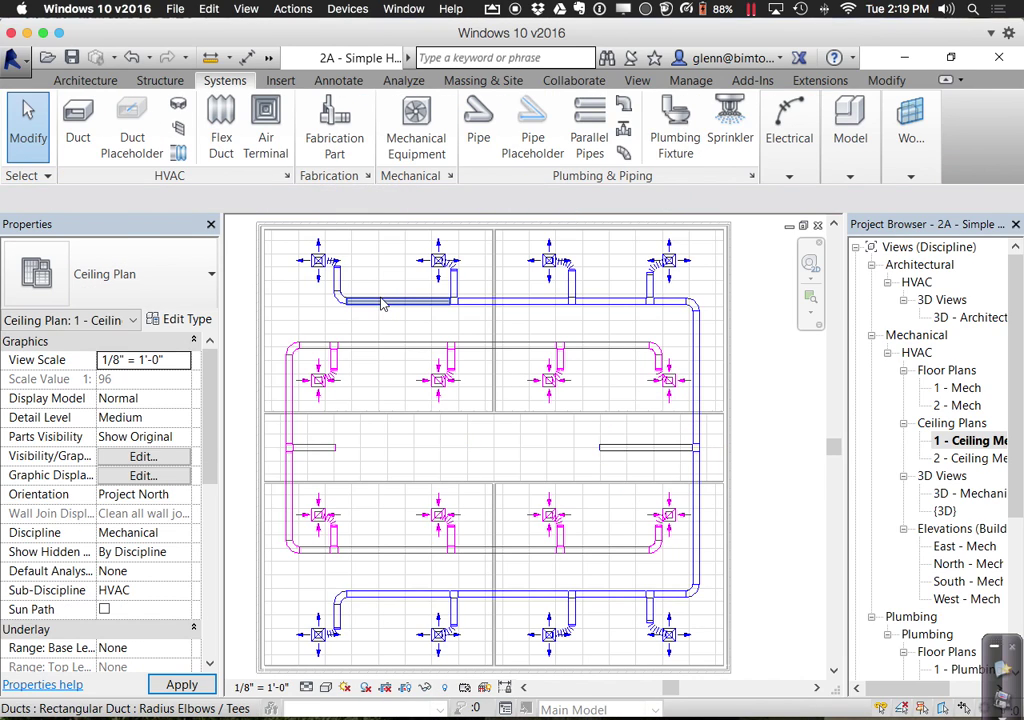
Select the entire supply duct network and open Duct/Pipe Sizing
{"action": "key", "text": "Tab"}
{"action": "key", "text": "Tab"}
{"action": "key", "text": "Tab"}
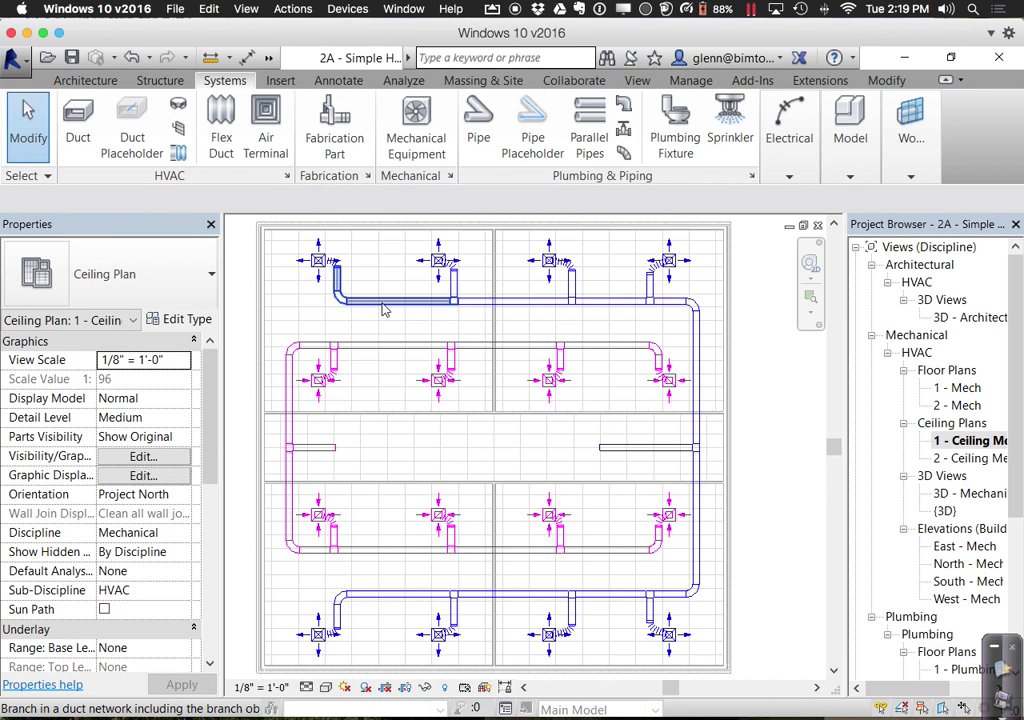
{"action": "left_click", "coordinate": [381, 306]}
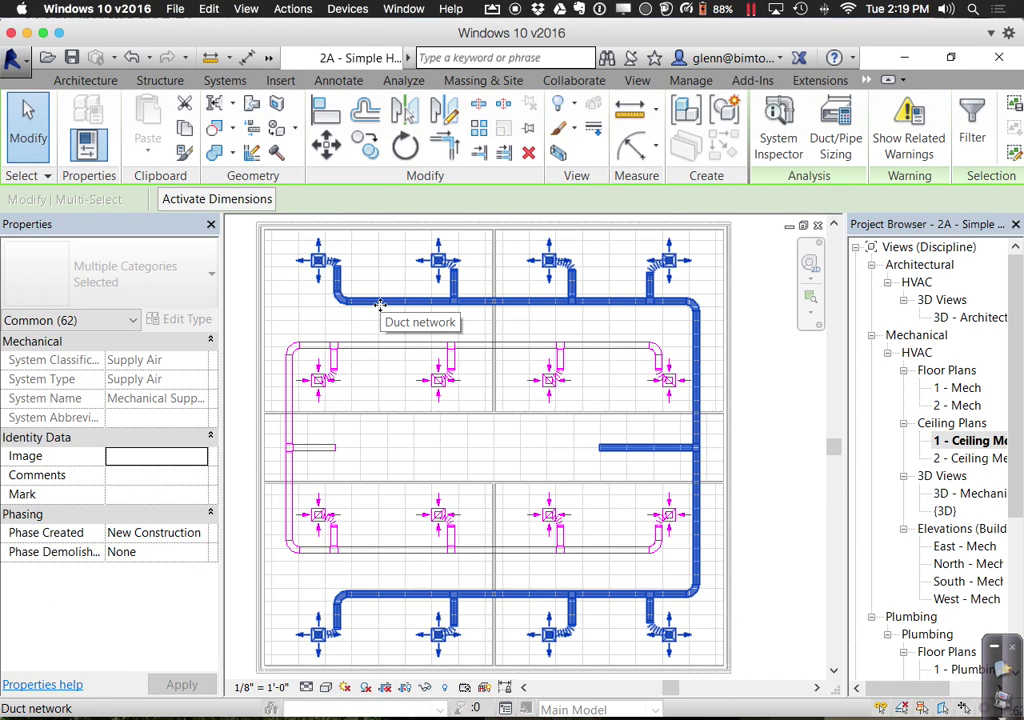
{"action": "left_click", "coordinate": [826, 143]}
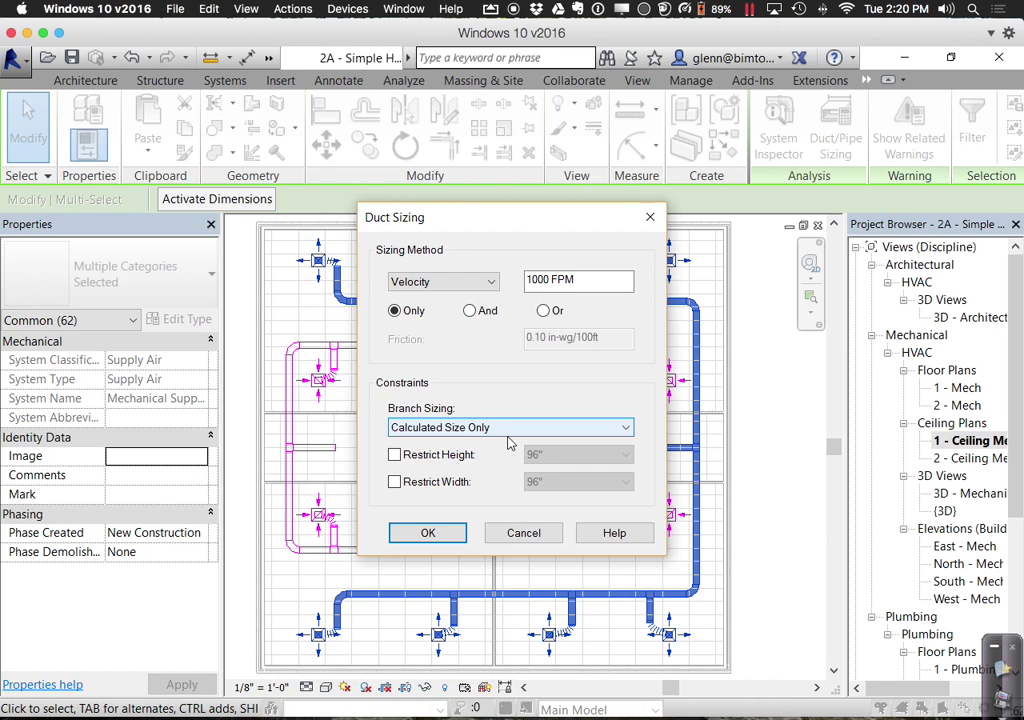
Restrict duct height to 20" and apply 1000 FPM velocity sizing to the supply network
{"action": "left_click", "coordinate": [464, 456]}
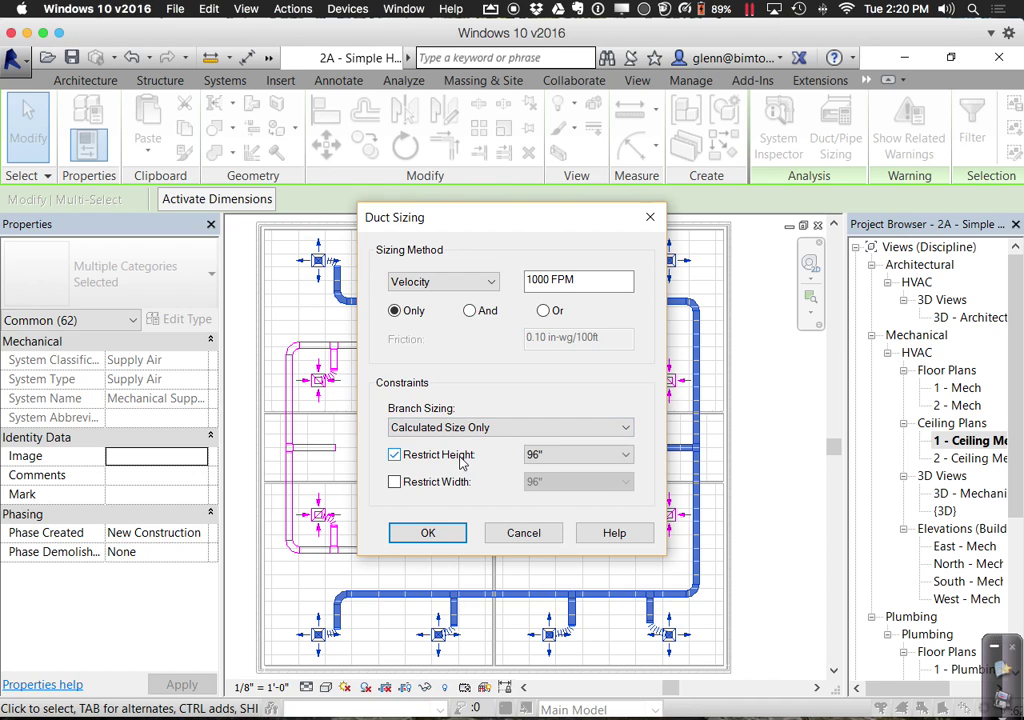
{"action": "left_click", "coordinate": [534, 462]}
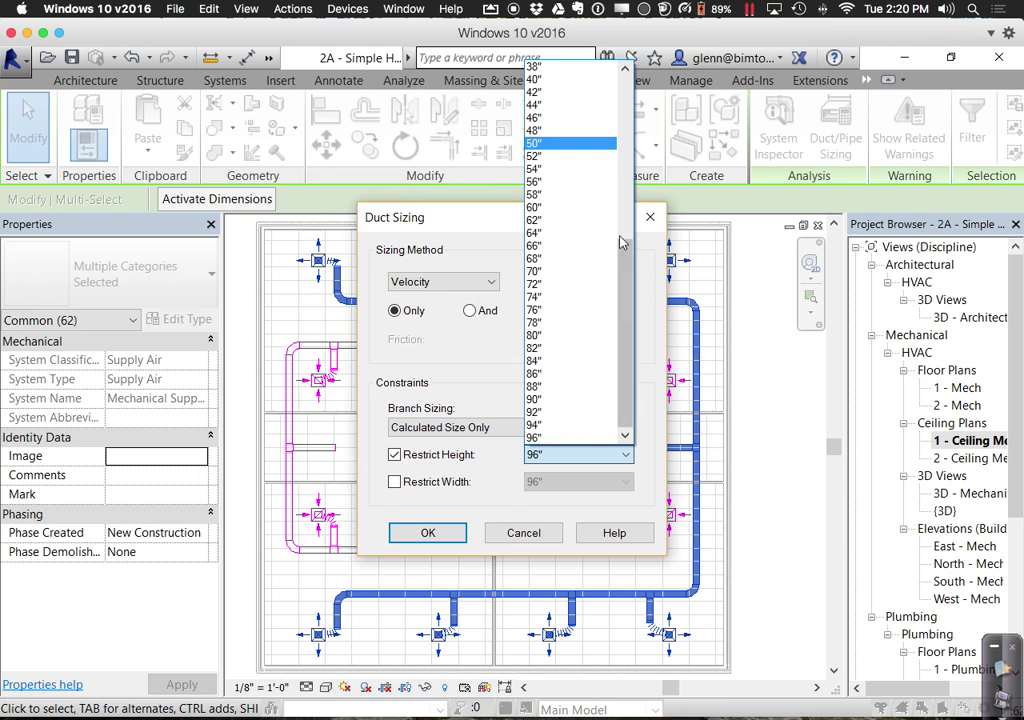
{"action": "scroll", "coordinate": [548, 192], "scroll_direction": "up", "scroll_amount": 9}
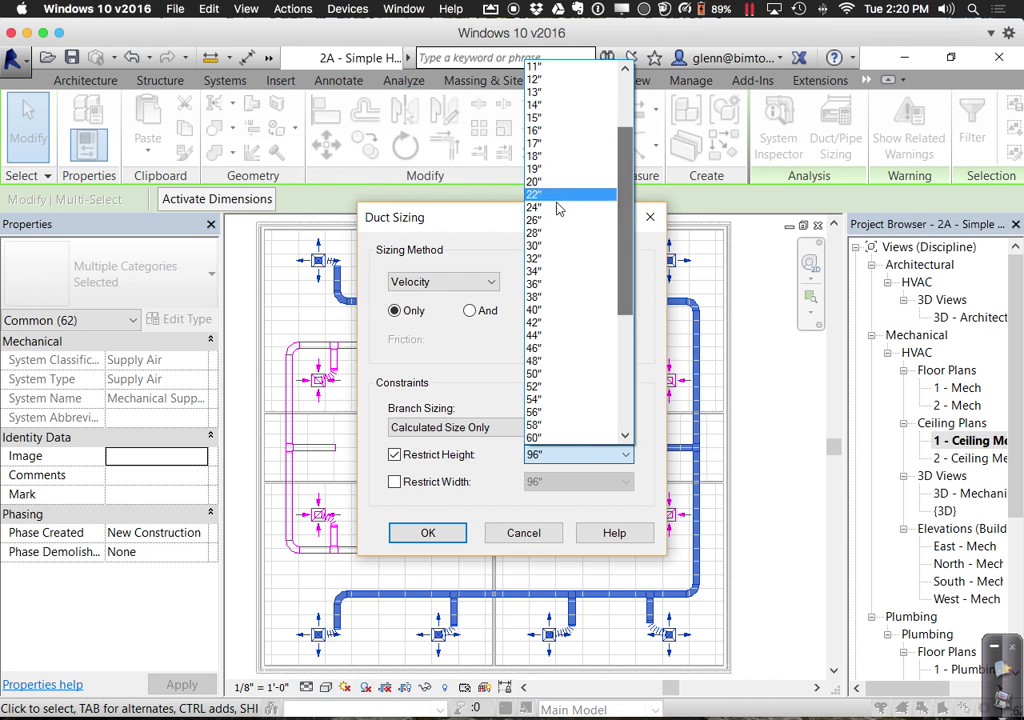
{"action": "left_click", "coordinate": [548, 183]}
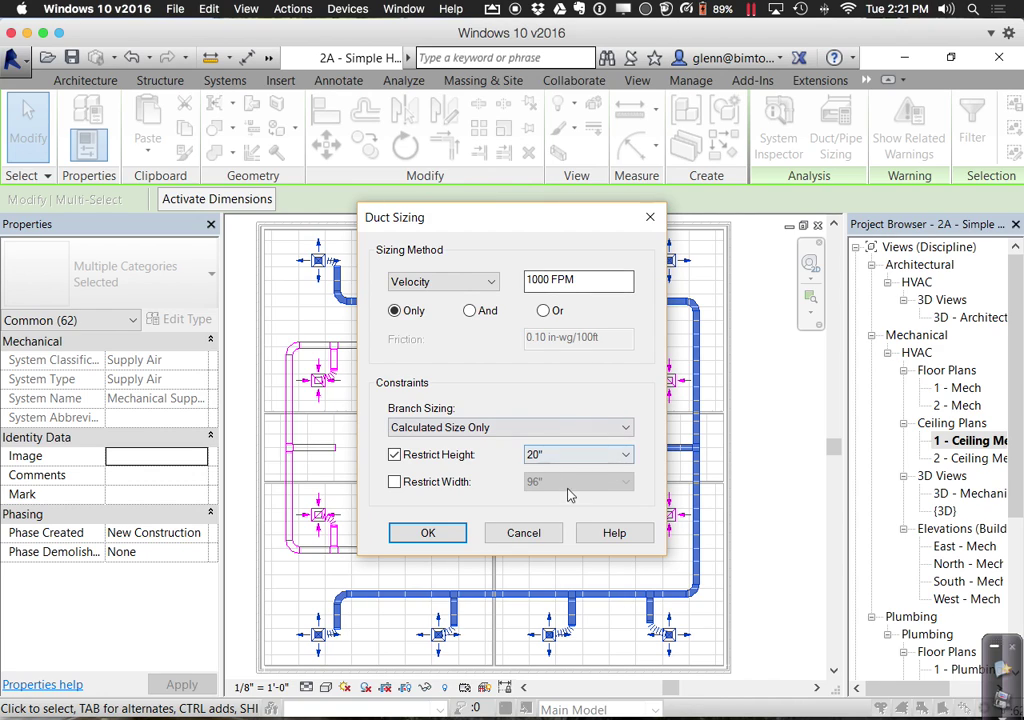
{"action": "left_click", "coordinate": [450, 536]}
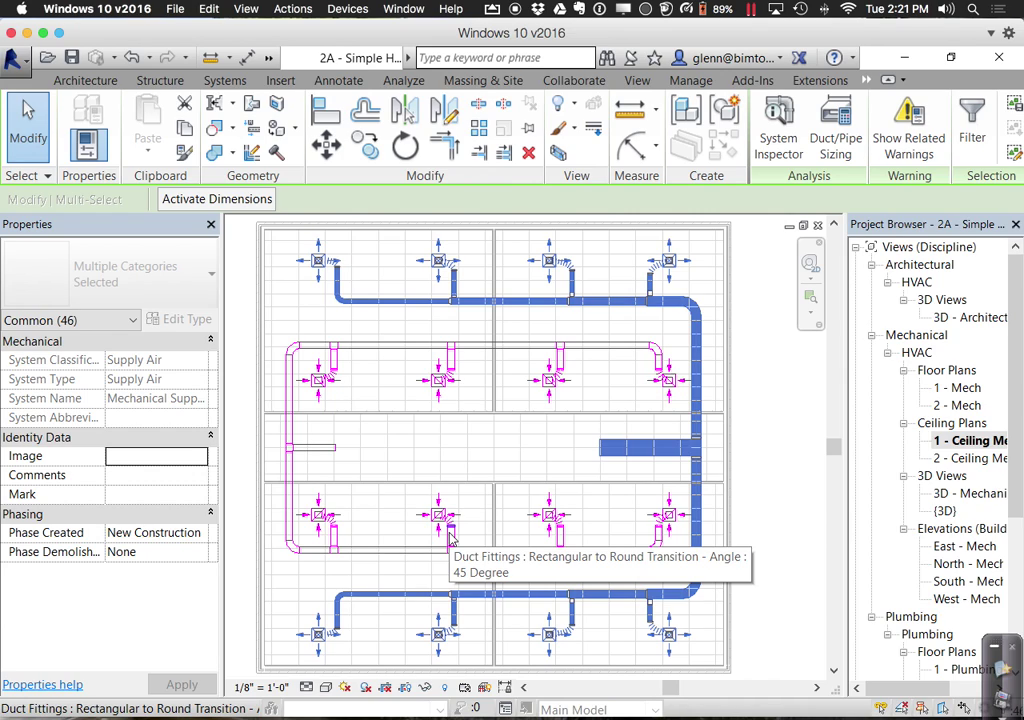
{"action": "left_click", "coordinate": [320, 309]}
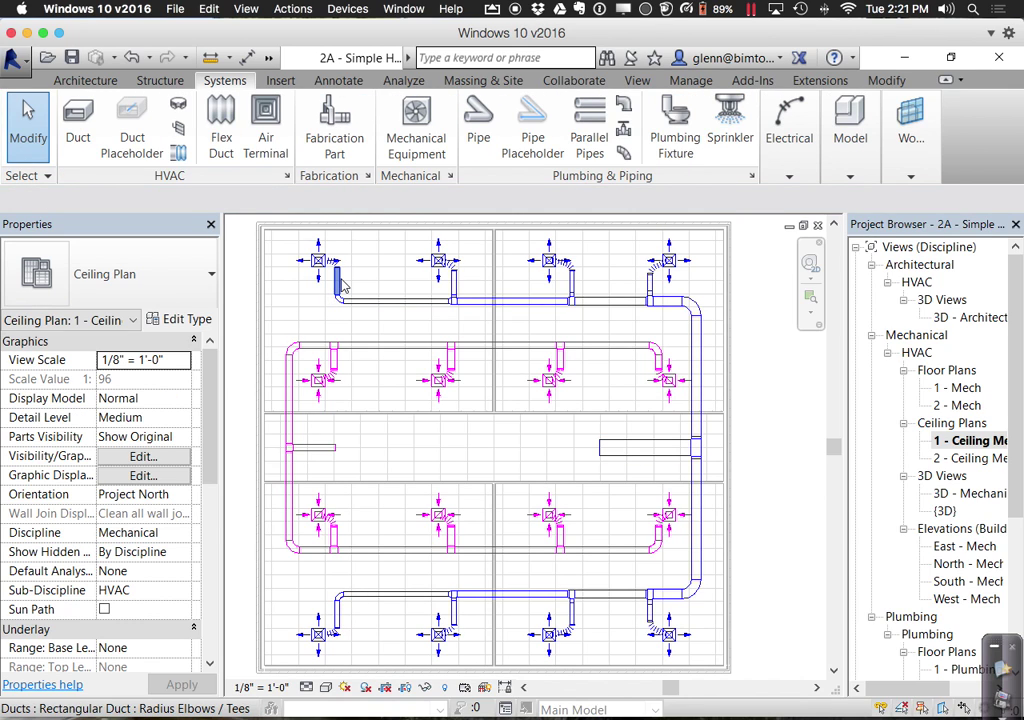
{"action": "left_click", "coordinate": [340, 287]}
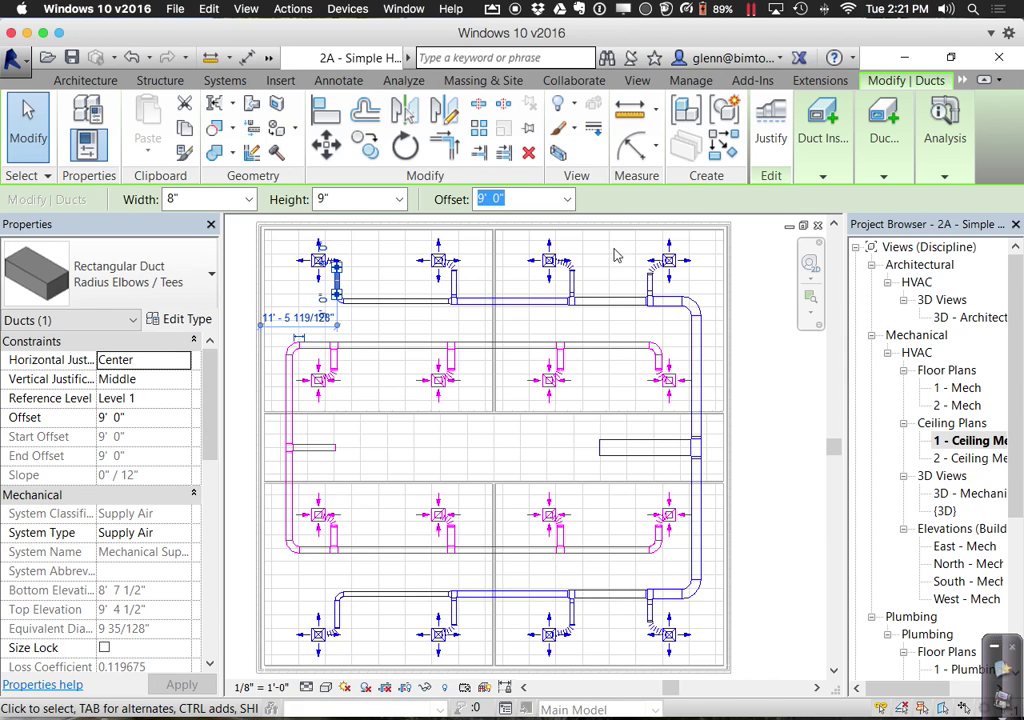
{"action": "left_click", "coordinate": [574, 288]}
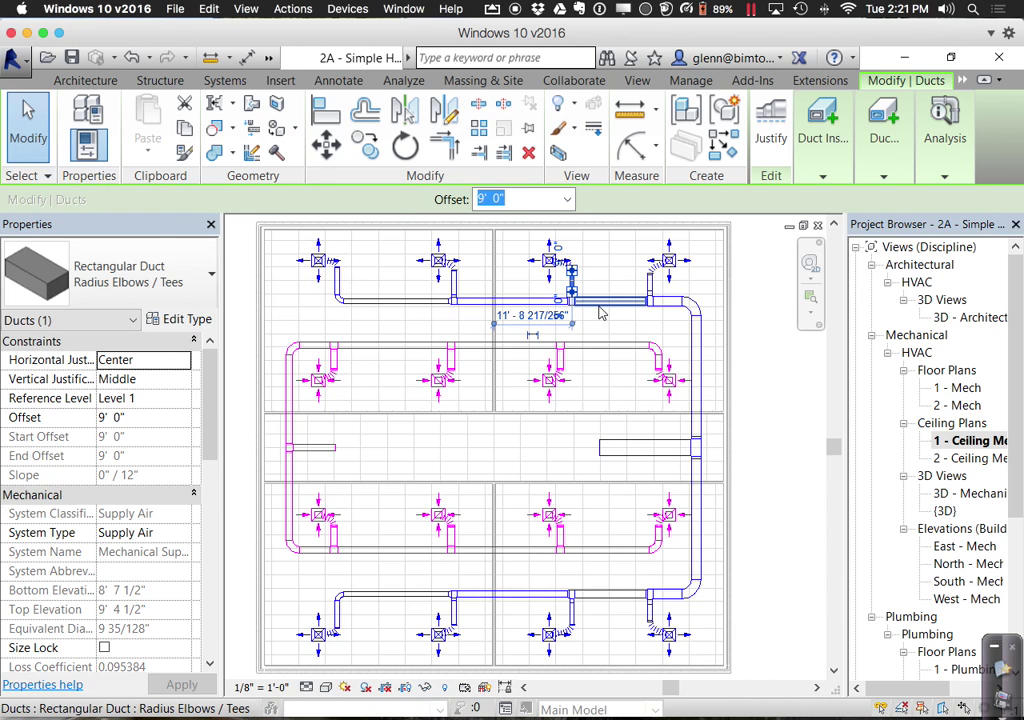
{"action": "left_click", "coordinate": [601, 313]}
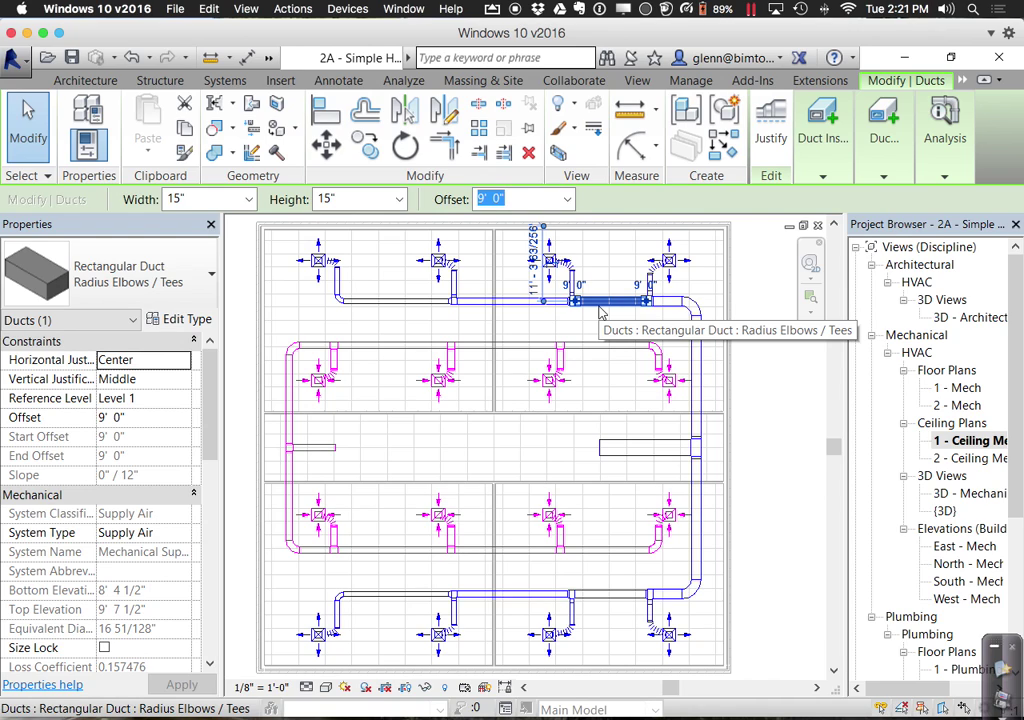
{"action": "left_click", "coordinate": [693, 343]}
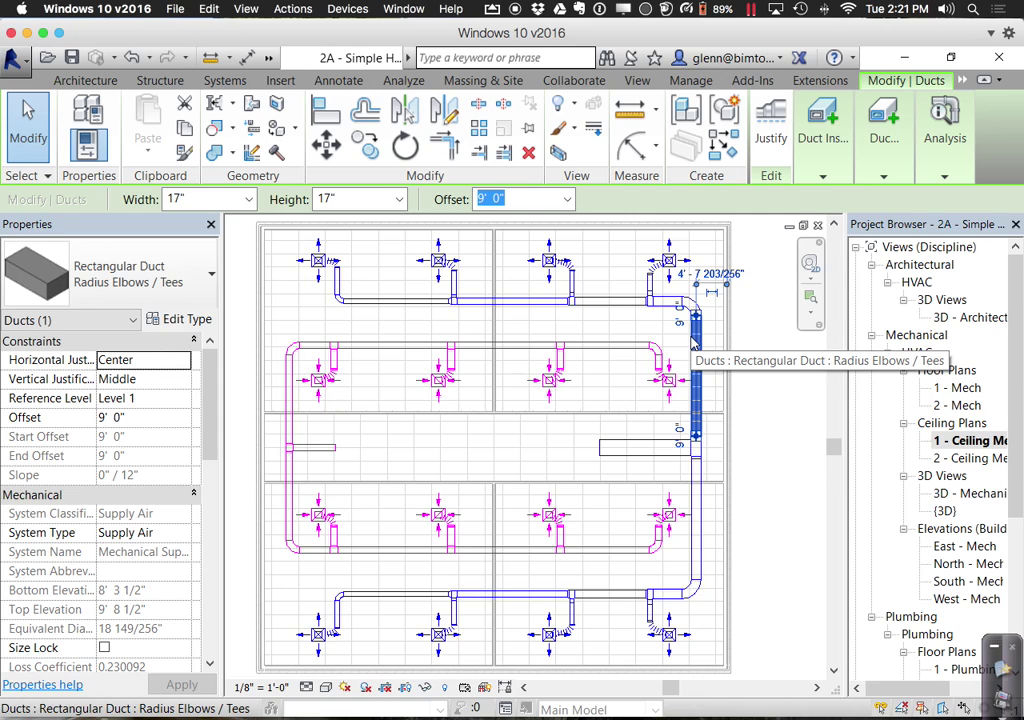
{"action": "left_click", "coordinate": [625, 452]}
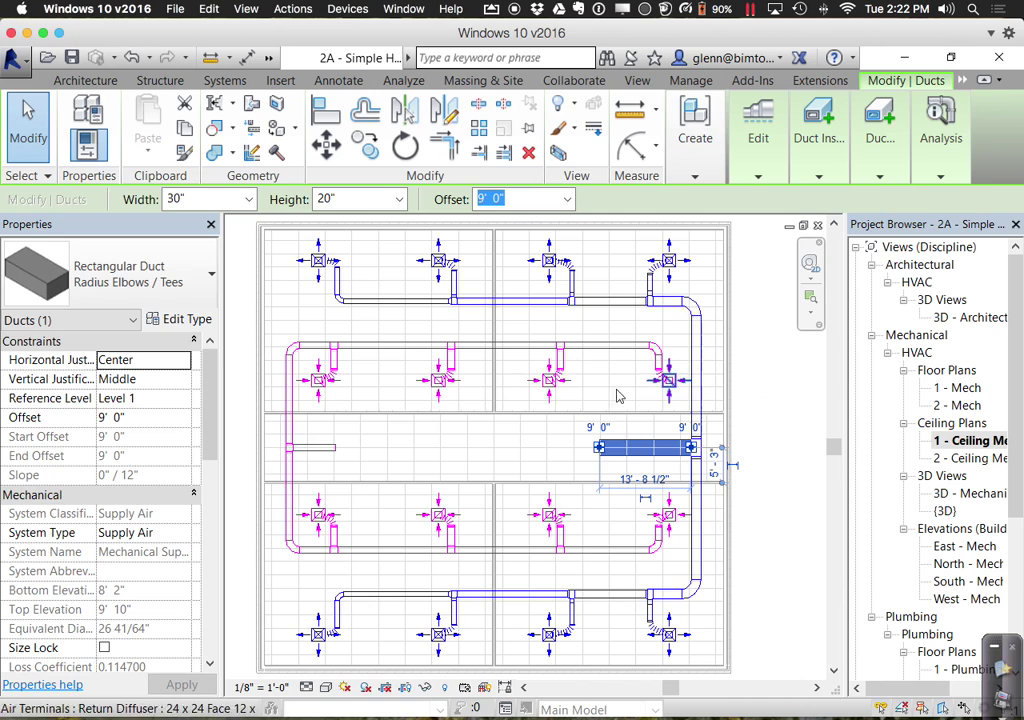
Select the return-air duct loop and size it at 1000 FPM with a 20" height limit
{"action": "key", "text": "Tab"}
{"action": "key", "text": "Tab"}
{"action": "left_click", "coordinate": [404, 349]}
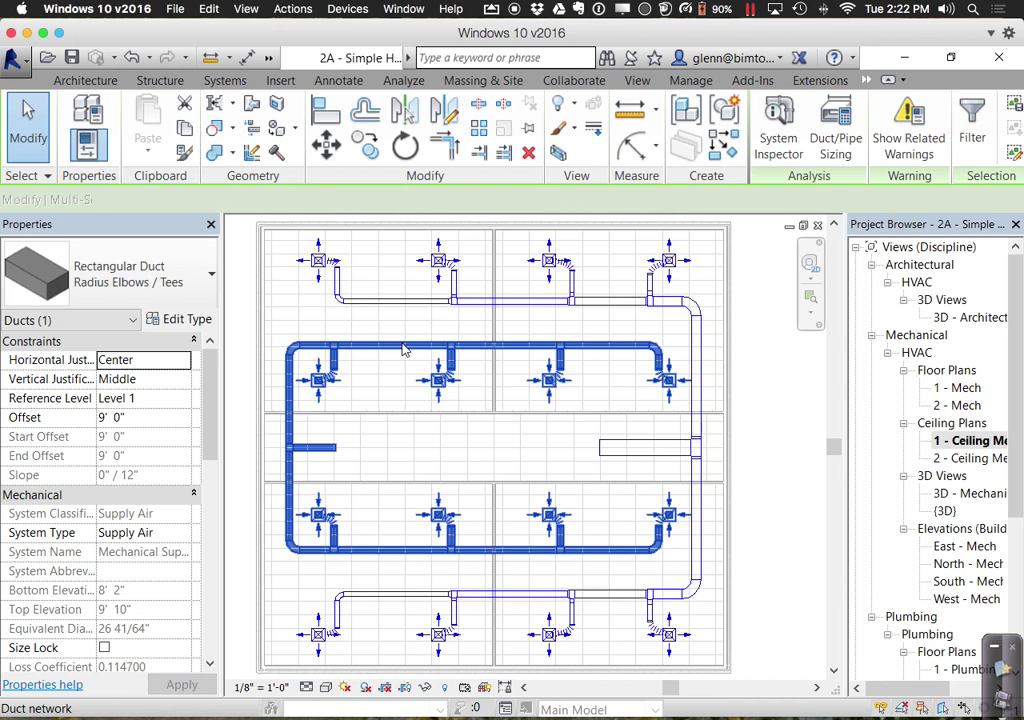
{"action": "left_click", "coordinate": [836, 135]}
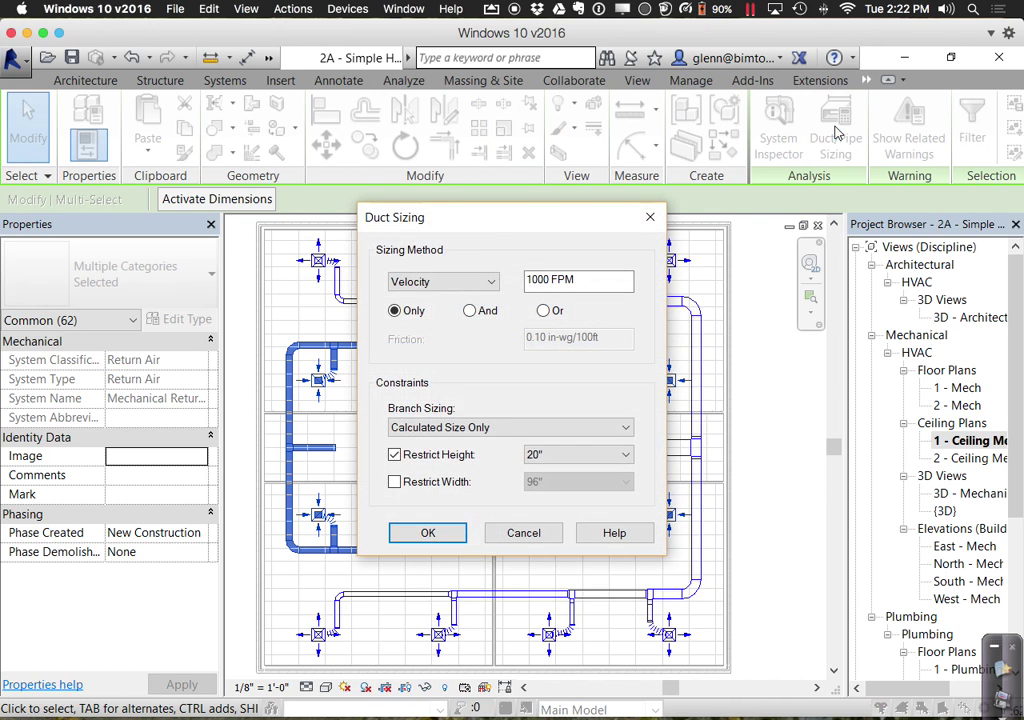
{"action": "left_click", "coordinate": [436, 533]}
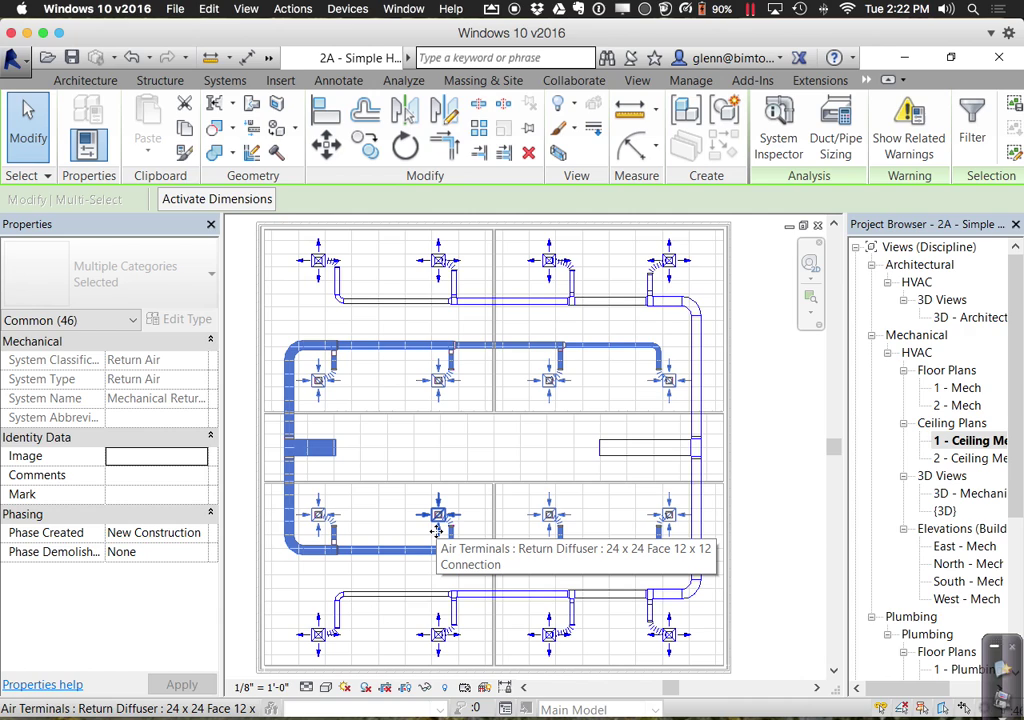
{"action": "left_click", "coordinate": [398, 440]}
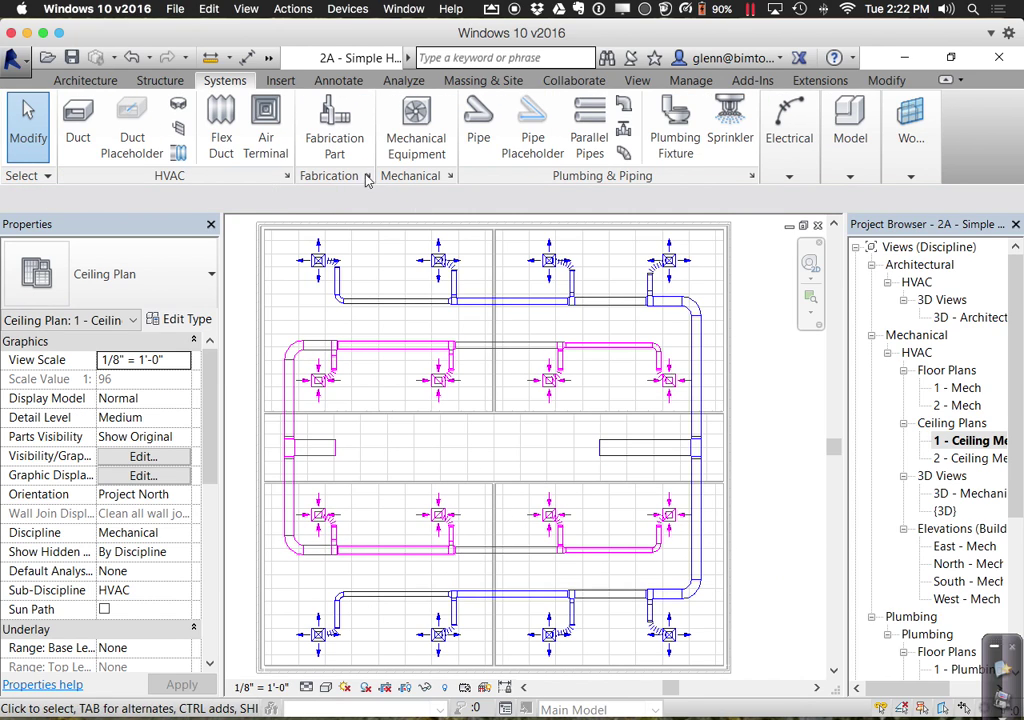
Switch to the default 3D view, zoom all with ZA, then zoom into the duct layout
{"action": "left_click", "coordinate": [268, 57]}
{"action": "left_click", "coordinate": [327, 85]}
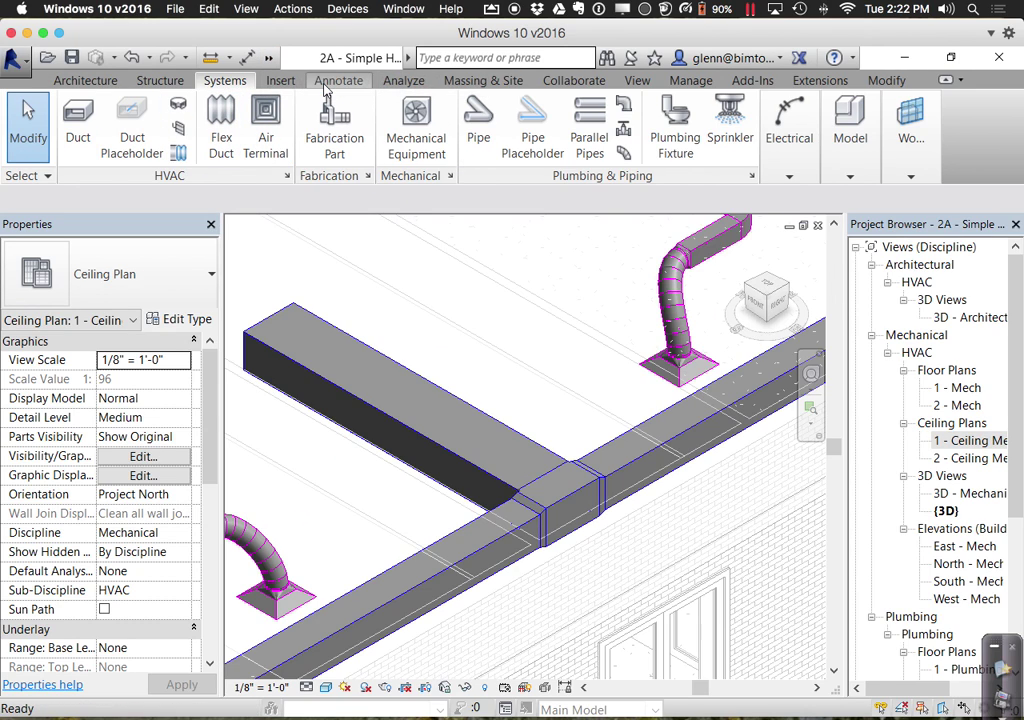
{"action": "key", "text": "z"}
{"action": "key", "text": "a"}
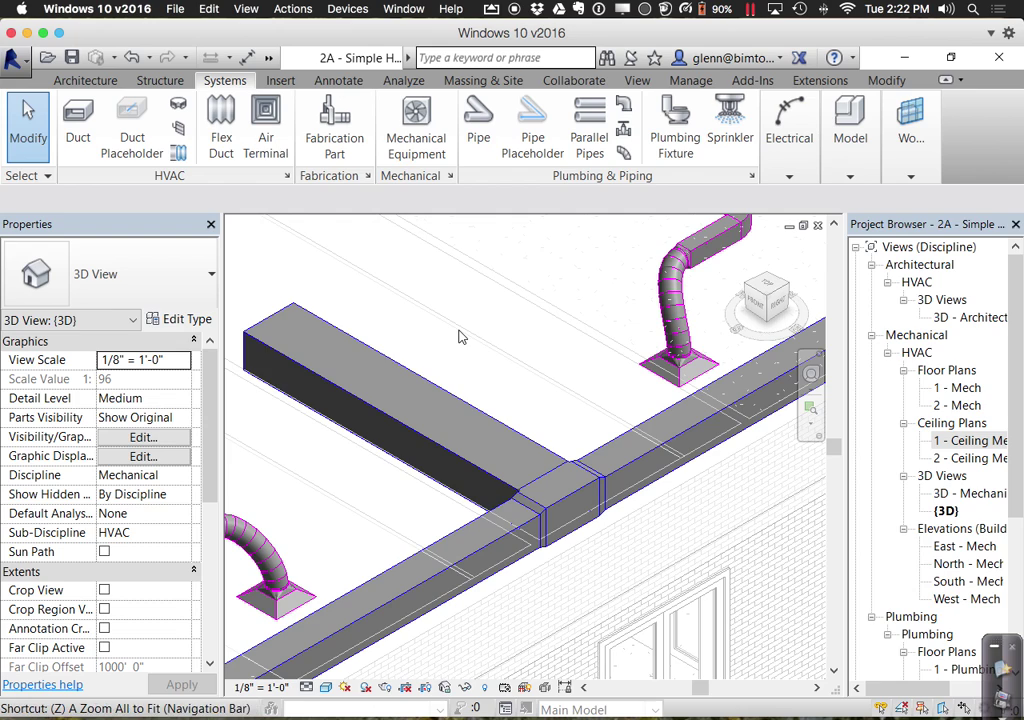
{"action": "left_click", "coordinate": [811, 408]}
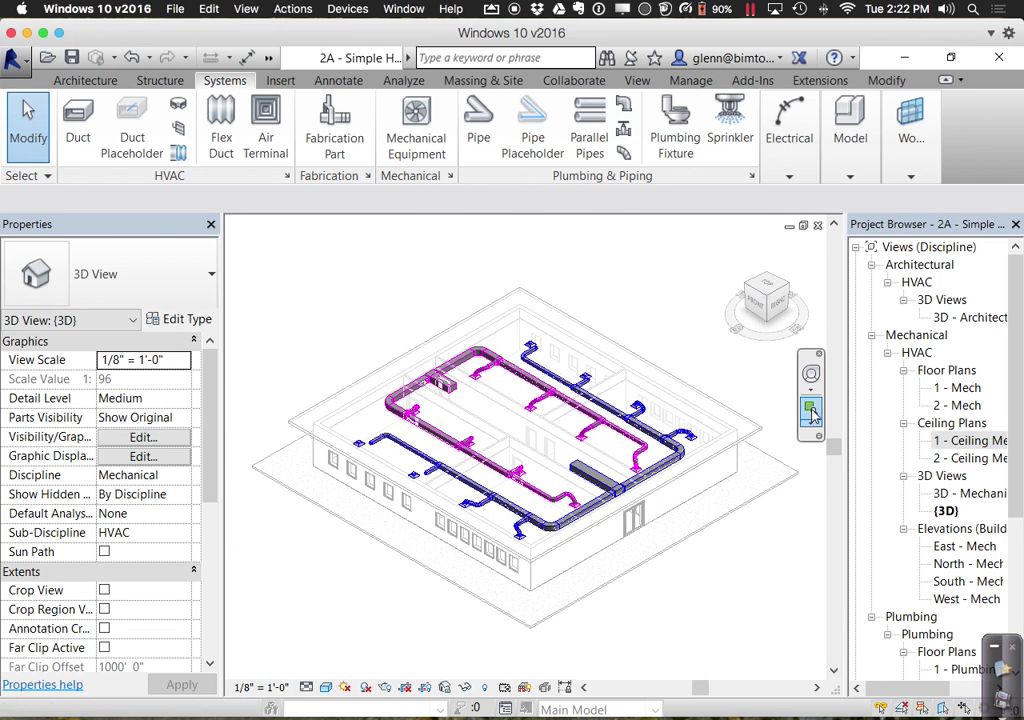
{"action": "left_click_drag", "start_coordinate": [389, 326], "coordinate": [716, 557]}
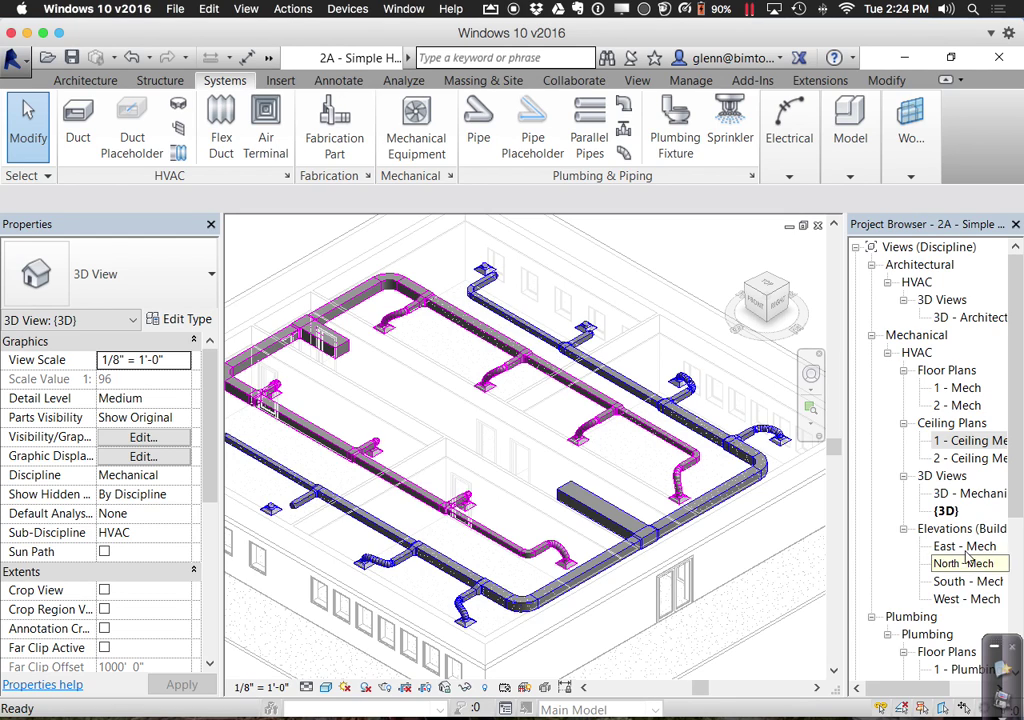
{"action": "left_click_drag", "start_coordinate": [1016, 506], "coordinate": [995, 652]}
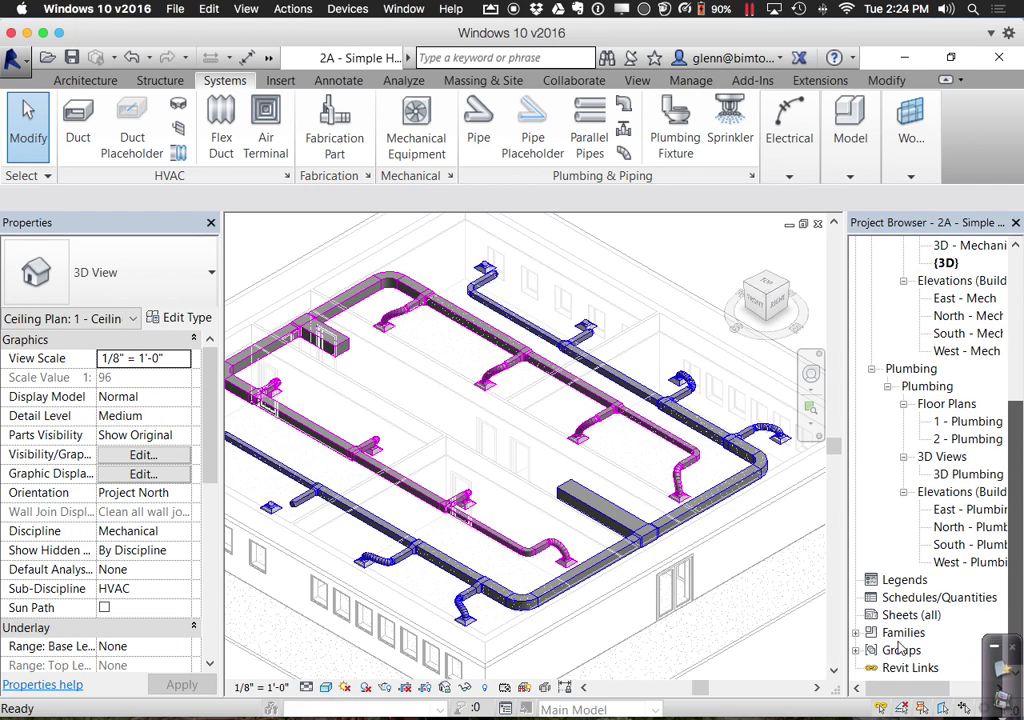
Expand Families > Mechanical Equipment > Air Handling Unit to show types 03, 05, 07 and 10
{"action": "left_click", "coordinate": [856, 632]}
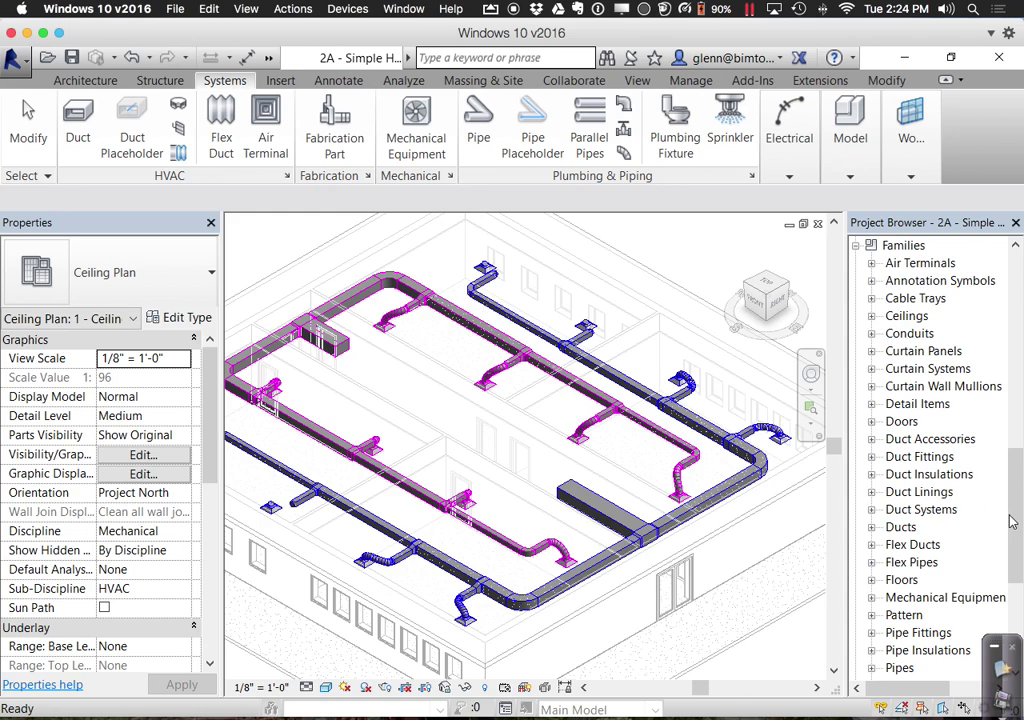
{"action": "scroll", "coordinate": [969, 555], "scroll_direction": "down", "scroll_amount": 1}
{"action": "left_click", "coordinate": [874, 564]}
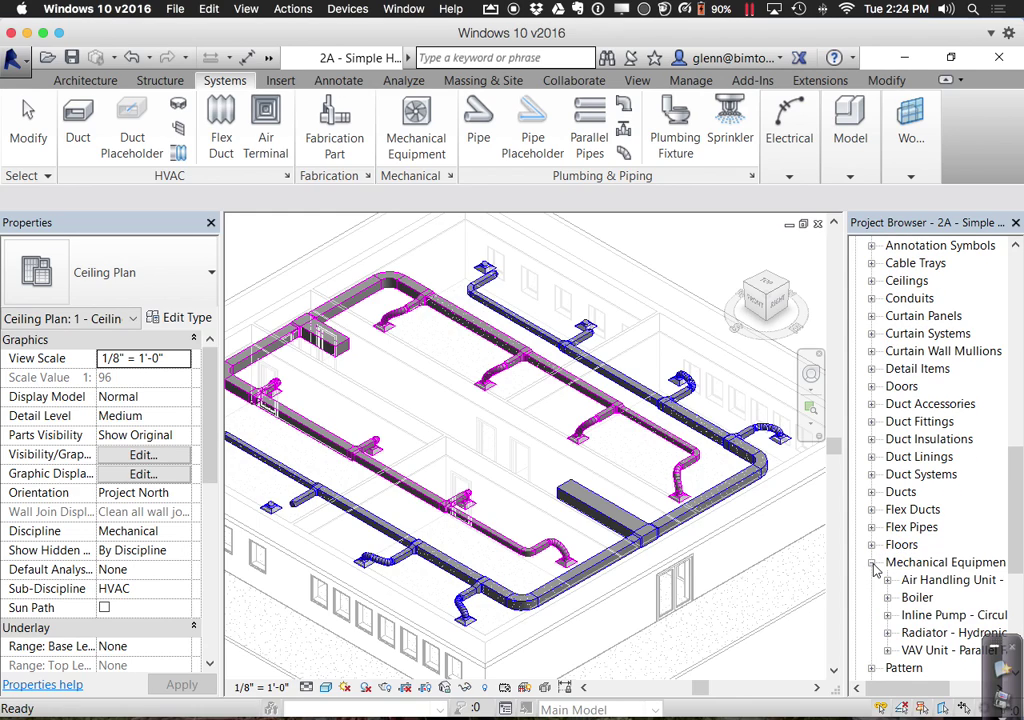
{"action": "left_click", "coordinate": [888, 582]}
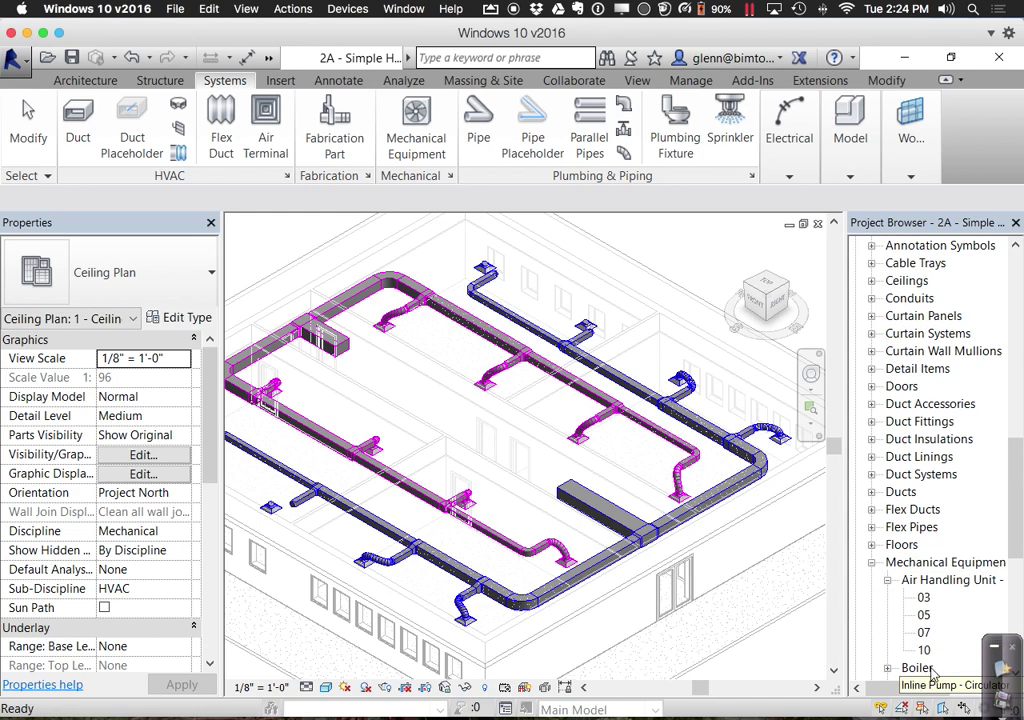
{"action": "mouse_move", "coordinate": [925, 688]}
{"action": "left_mouse_down"}
{"action": "mouse_move", "coordinate": [978, 690]}
{"action": "mouse_move", "coordinate": [935, 689]}
{"action": "left_mouse_up"}
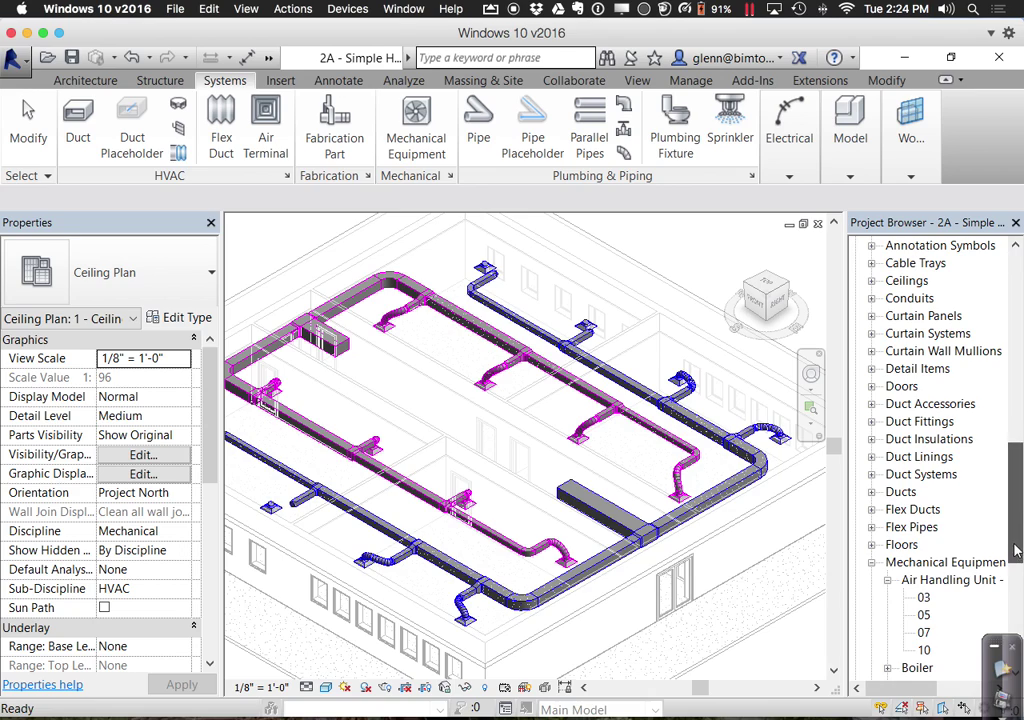
{"action": "scroll", "coordinate": [1010, 555], "scroll_direction": "down", "scroll_amount": 2}
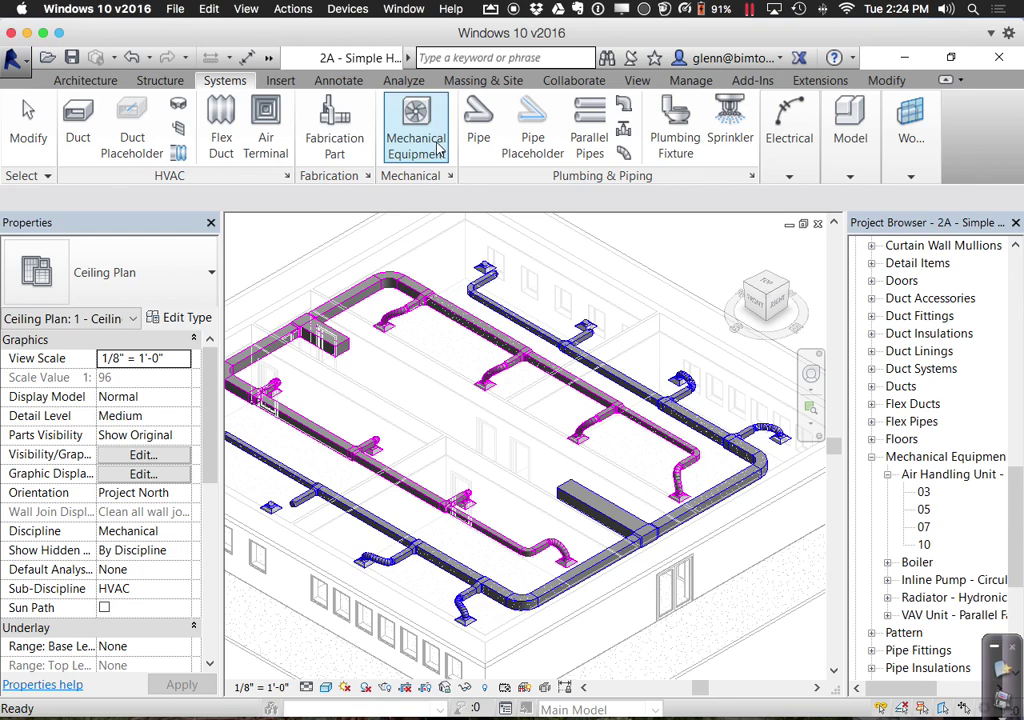
{"action": "left_click", "coordinate": [272, 82]}
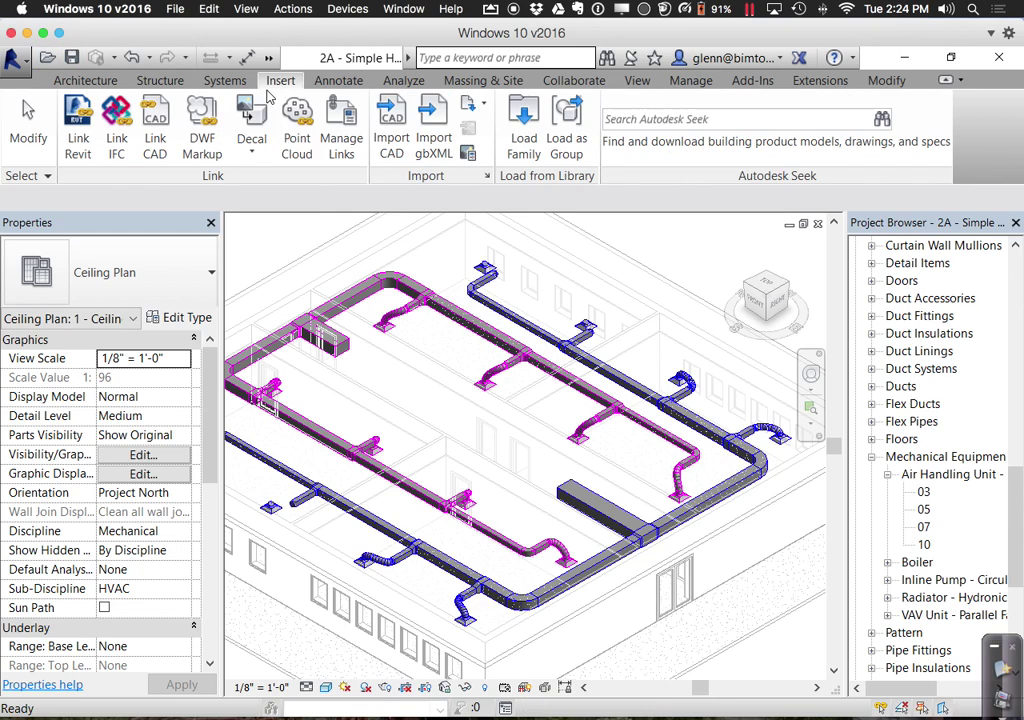
{"action": "left_click", "coordinate": [524, 132]}
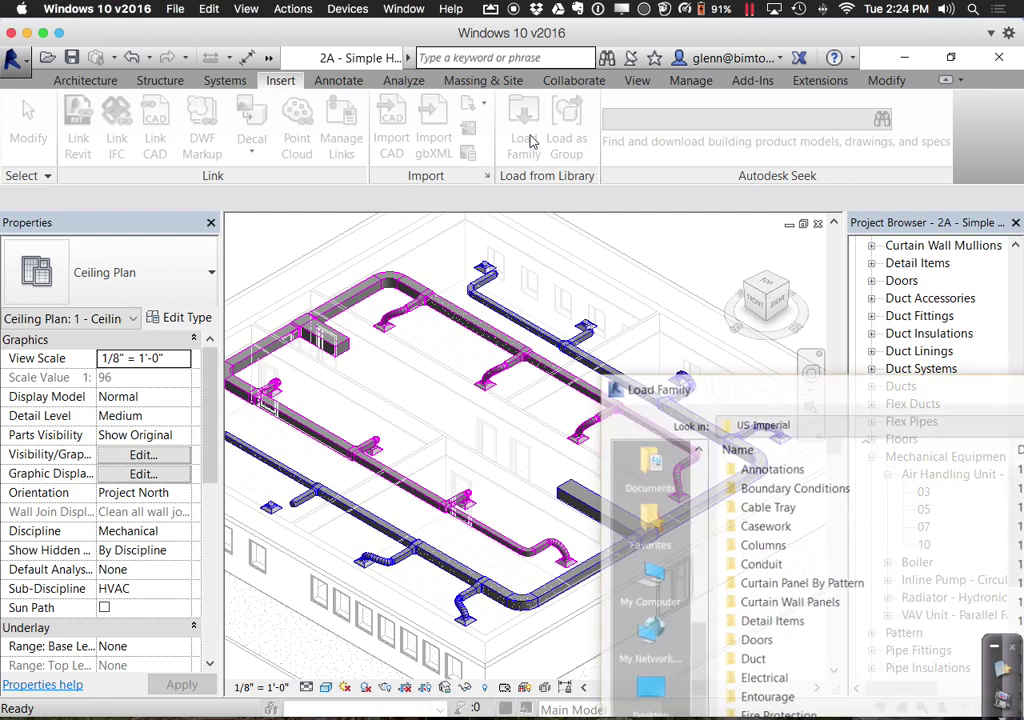
{"action": "left_click_drag", "start_coordinate": [740, 377], "coordinate": [378, 187]}
{"action": "left_click_drag", "start_coordinate": [776, 353], "coordinate": [782, 469]}
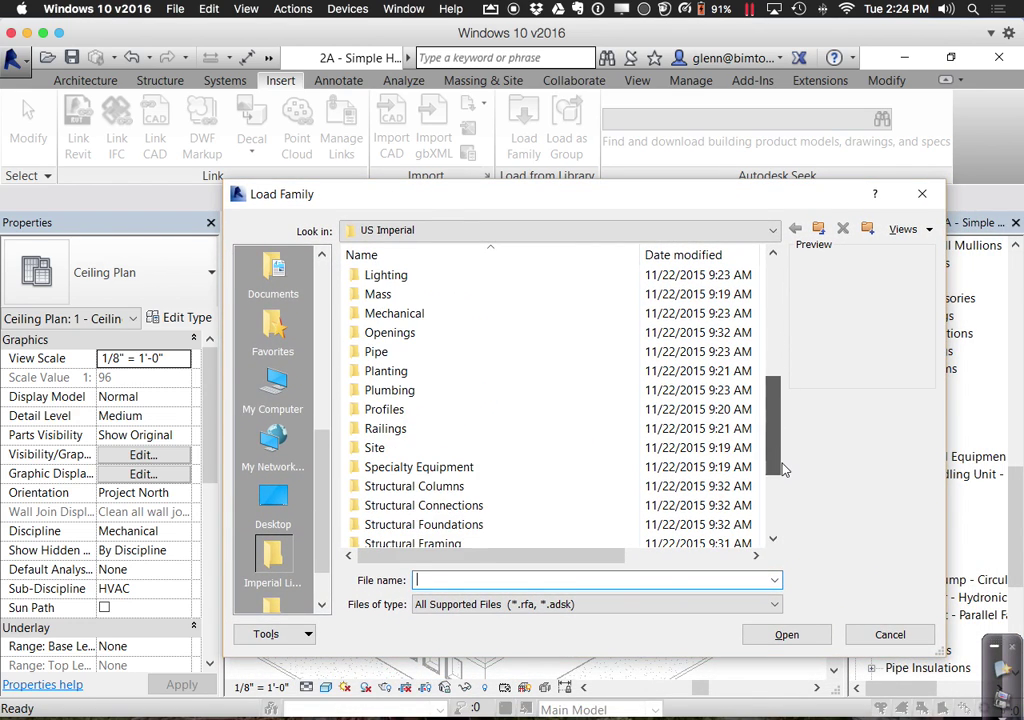
{"action": "left_click", "coordinate": [889, 636]}
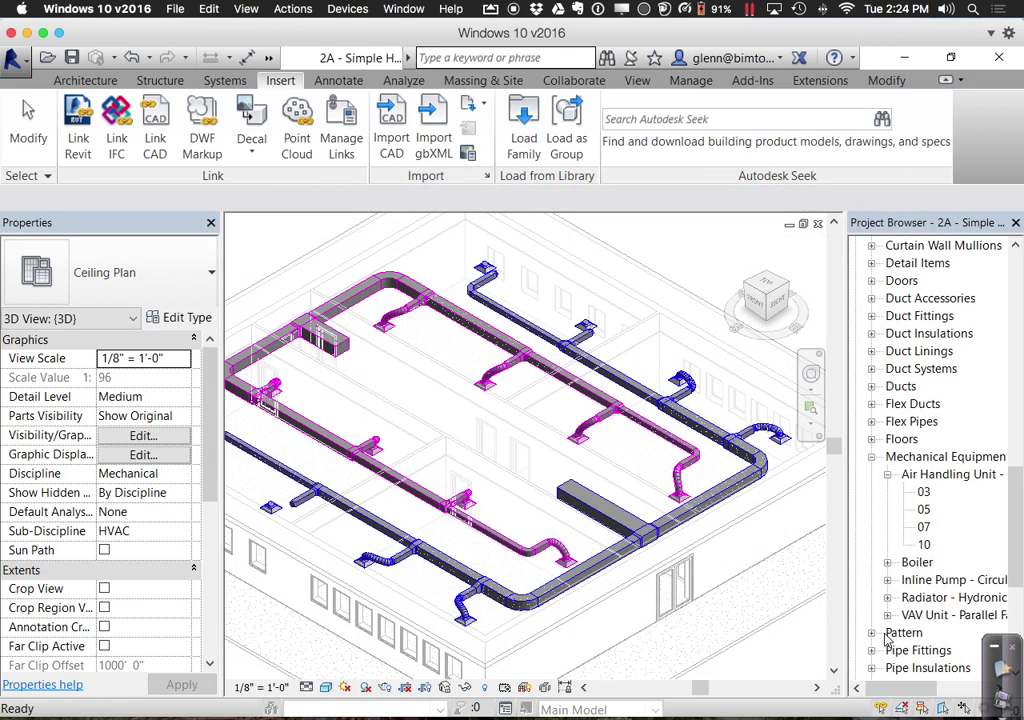
Open the 3F3B model from Session 13 > HVAC System Examples 3 - Air Handler on Roof
{"action": "left_click", "coordinate": [47, 59]}
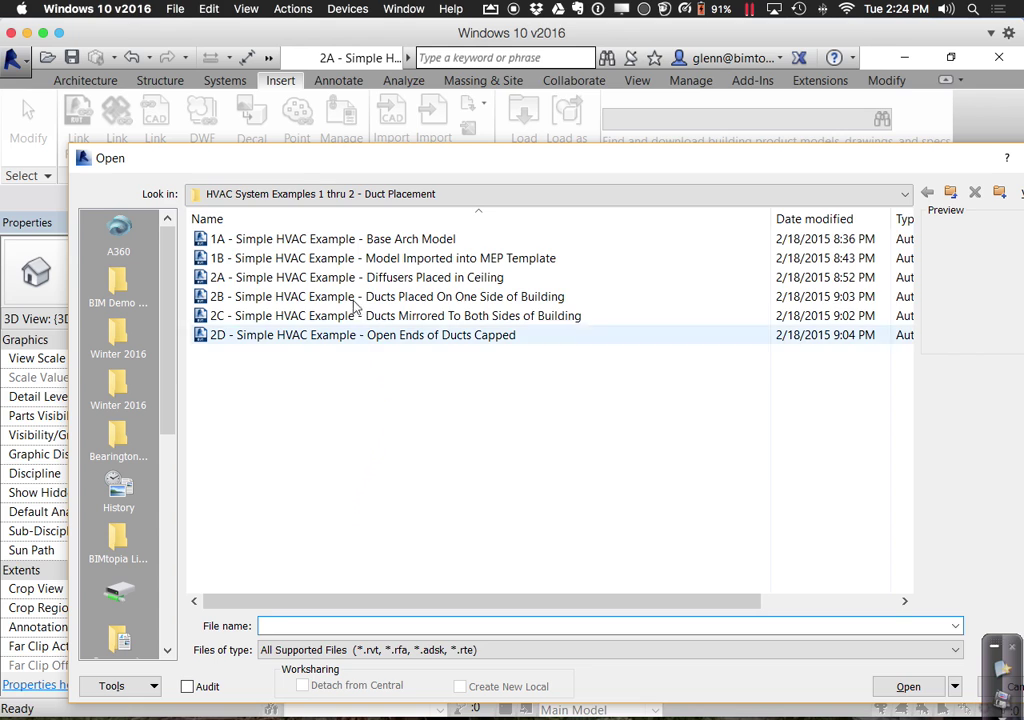
{"action": "left_click", "coordinate": [333, 195]}
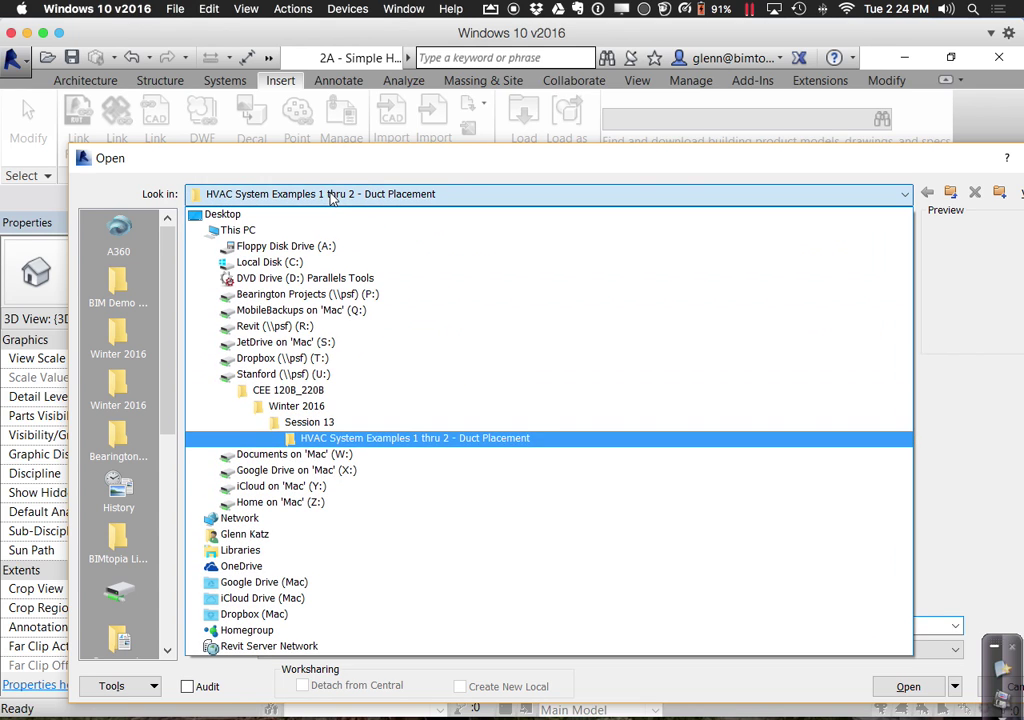
{"action": "left_click", "coordinate": [322, 423]}
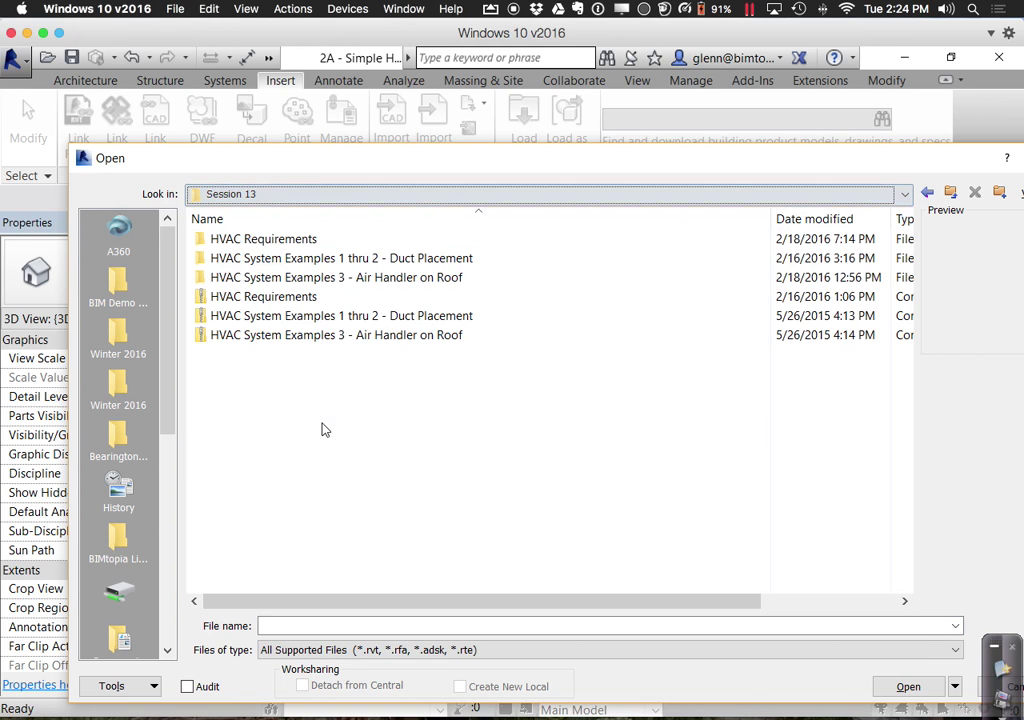
{"action": "double_click", "coordinate": [337, 278]}
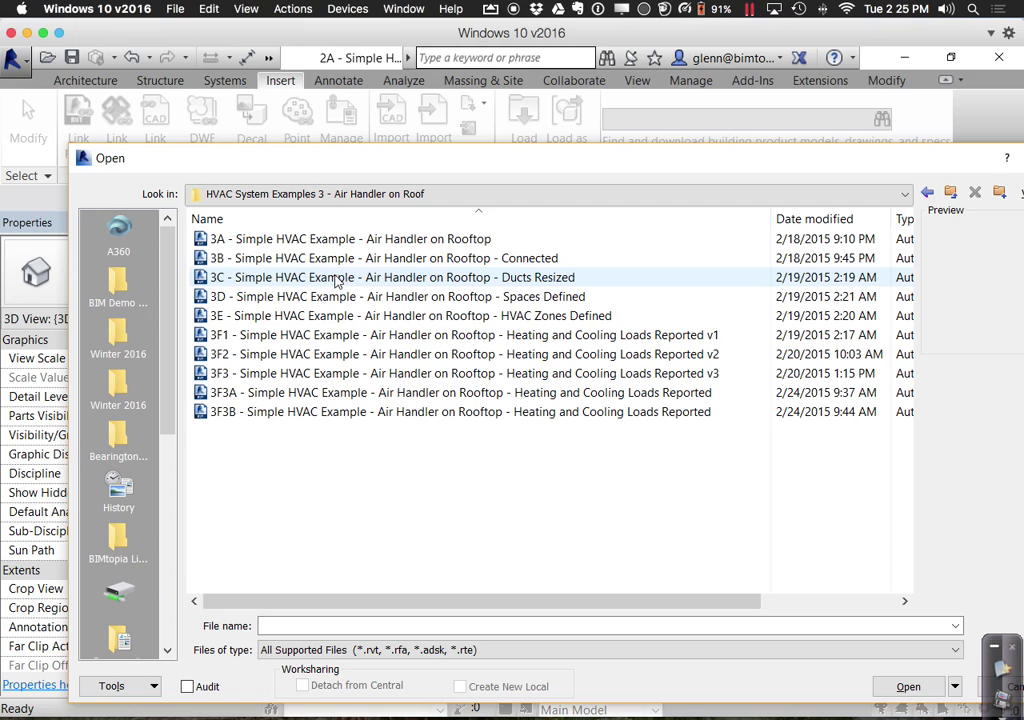
{"action": "left_click", "coordinate": [371, 419]}
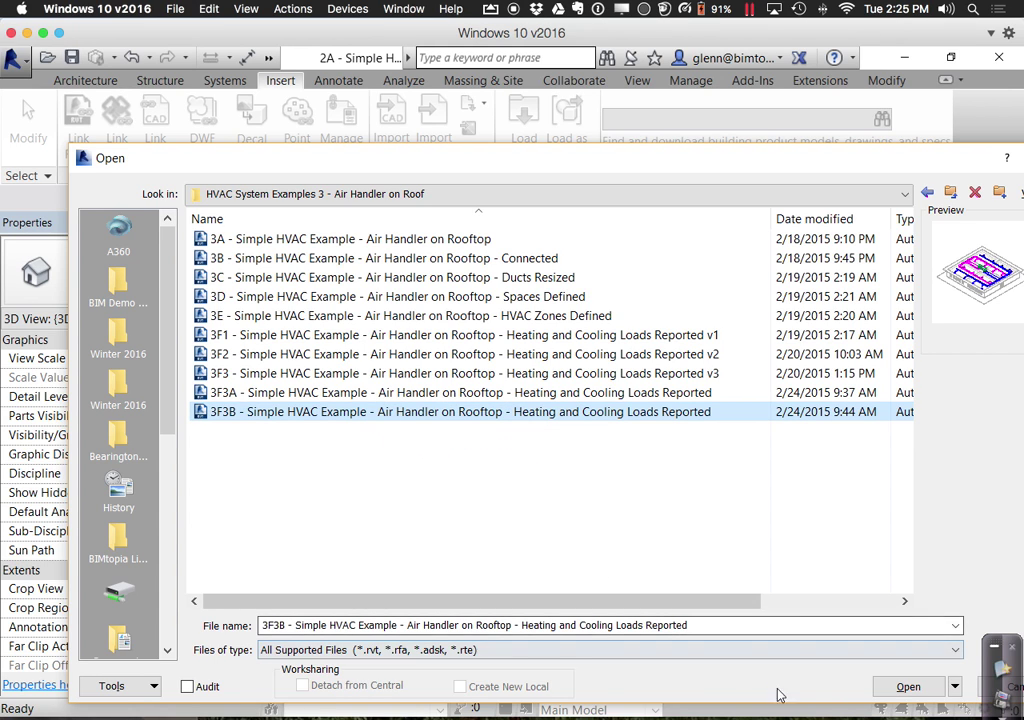
{"action": "left_click", "coordinate": [890, 690]}
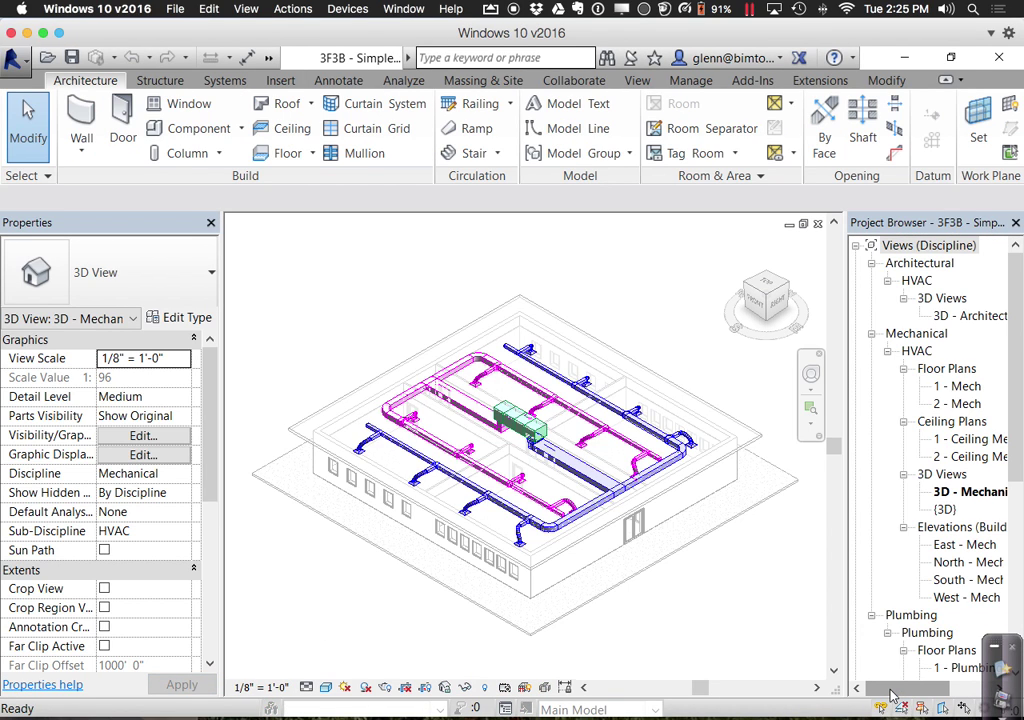
Zoom in on the Rooftop AHU, select it, and open it with Edit Family
{"action": "left_click", "coordinate": [812, 410]}
{"action": "left_click_drag", "start_coordinate": [468, 370], "coordinate": [605, 482]}
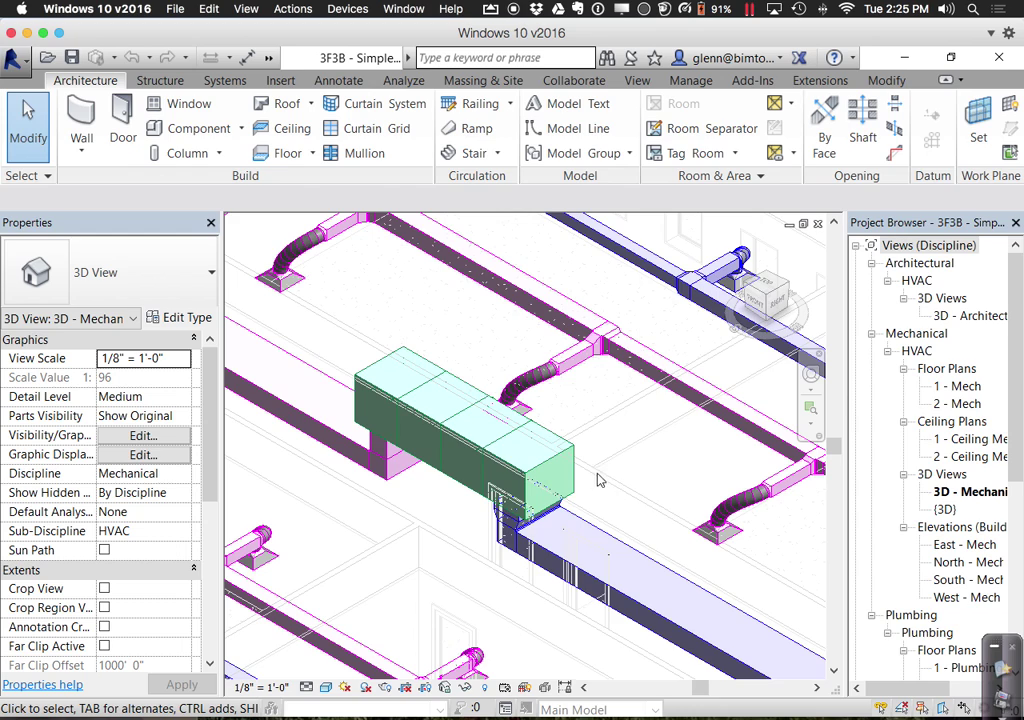
{"action": "left_click", "coordinate": [565, 465]}
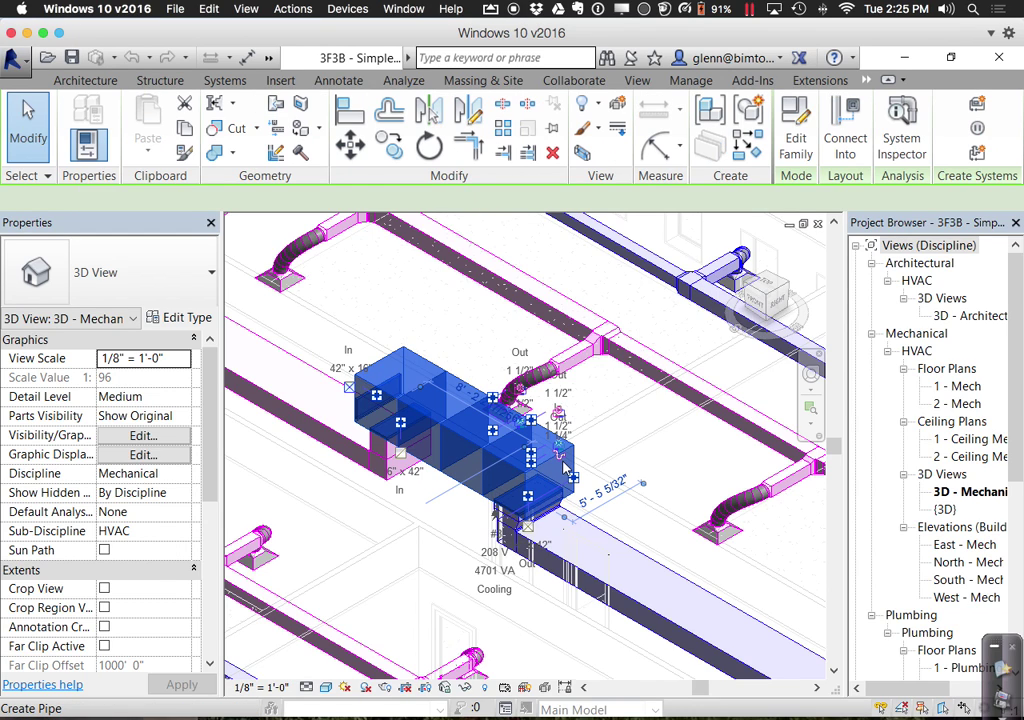
{"action": "left_click", "coordinate": [658, 510]}
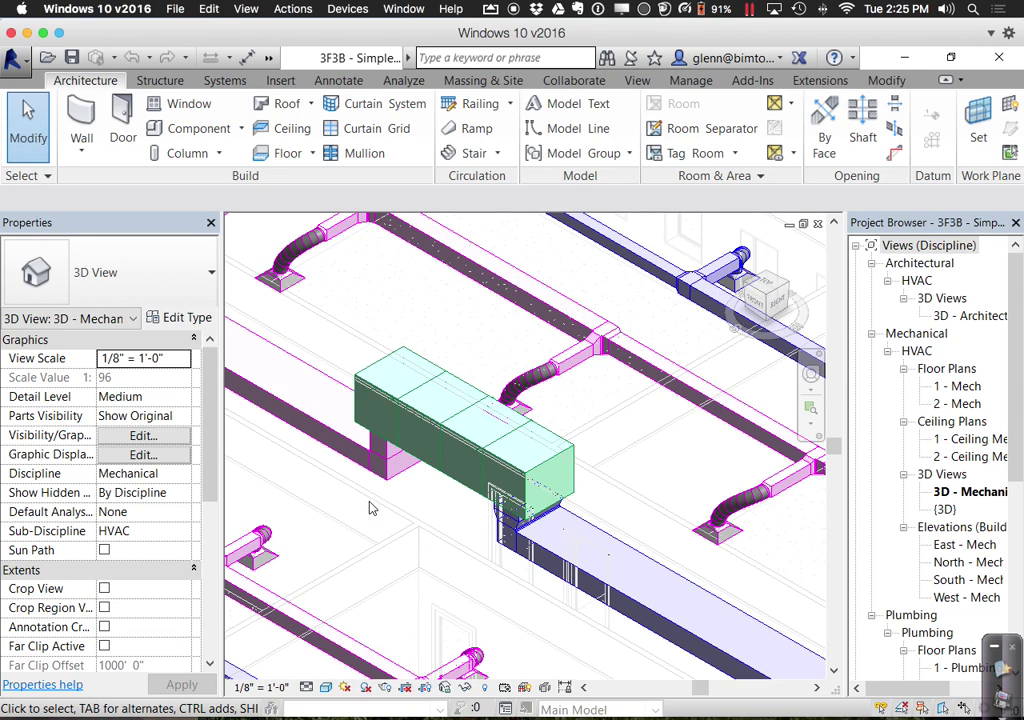
{"action": "left_click", "coordinate": [382, 358]}
{"action": "left_click", "coordinate": [382, 358]}
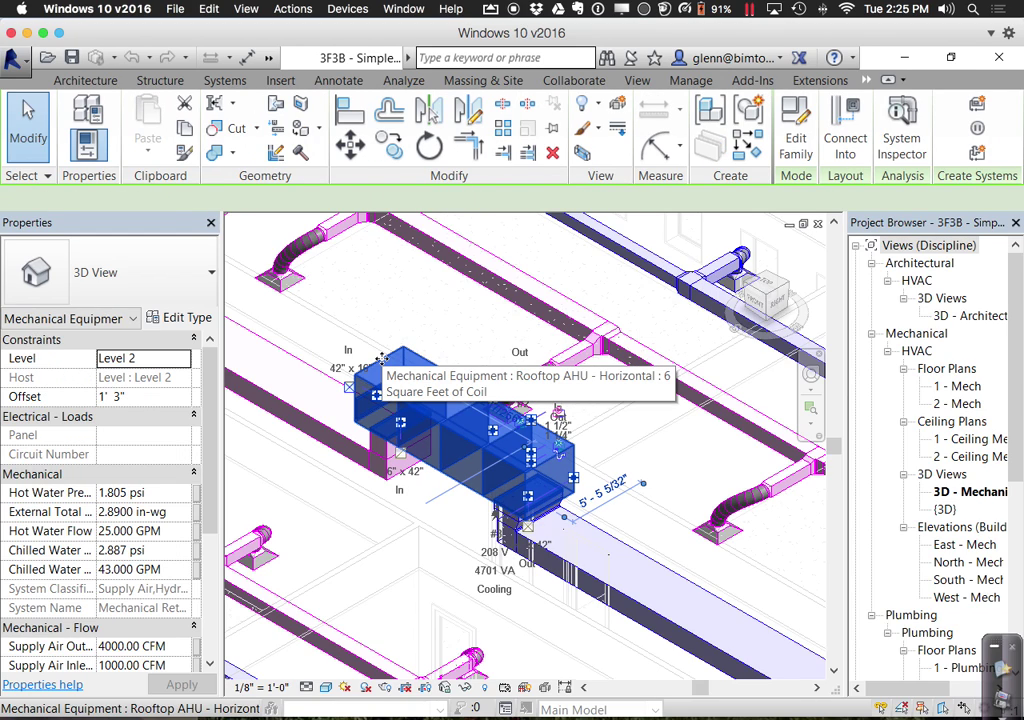
{"action": "left_click", "coordinate": [797, 150]}
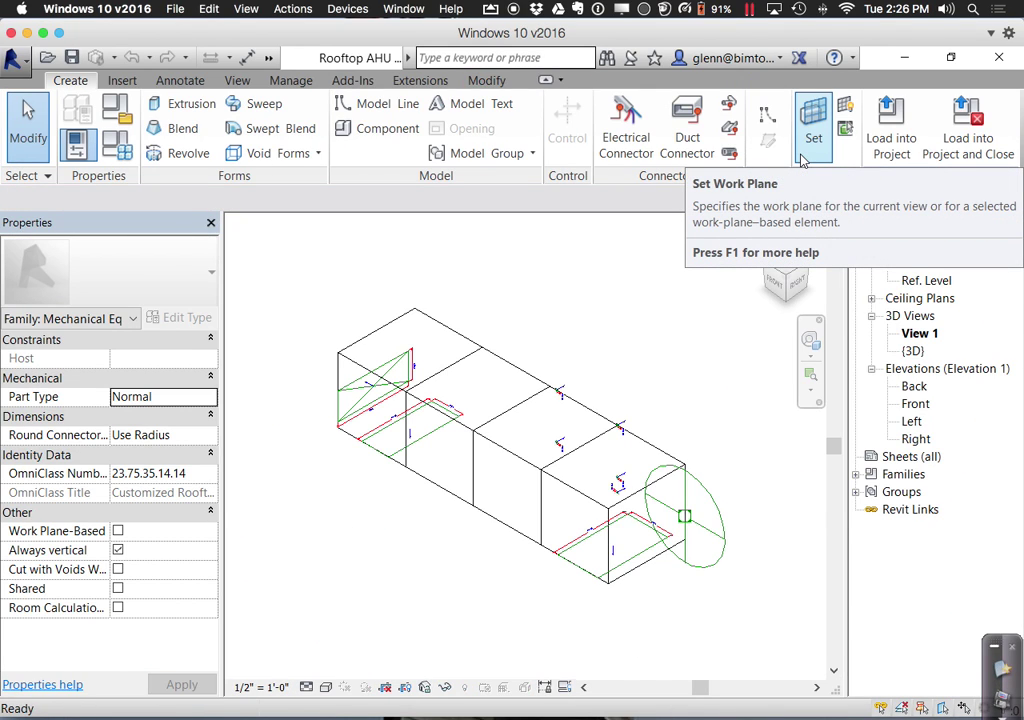
Orbit and zoom the AHU family, then select its Supply Air connector to inspect it
{"action": "left_click", "coordinate": [810, 341]}
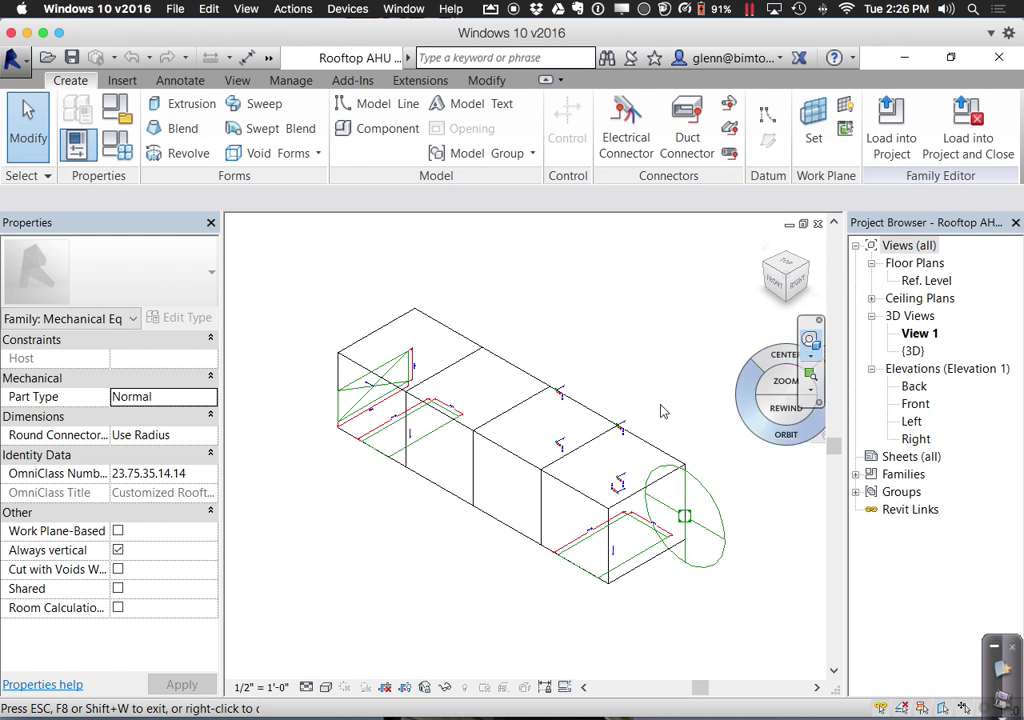
{"action": "left_click_drag", "start_coordinate": [560, 490], "coordinate": [574, 444]}
{"action": "scroll", "coordinate": [618, 450], "scroll_direction": "up", "scroll_amount": 6}
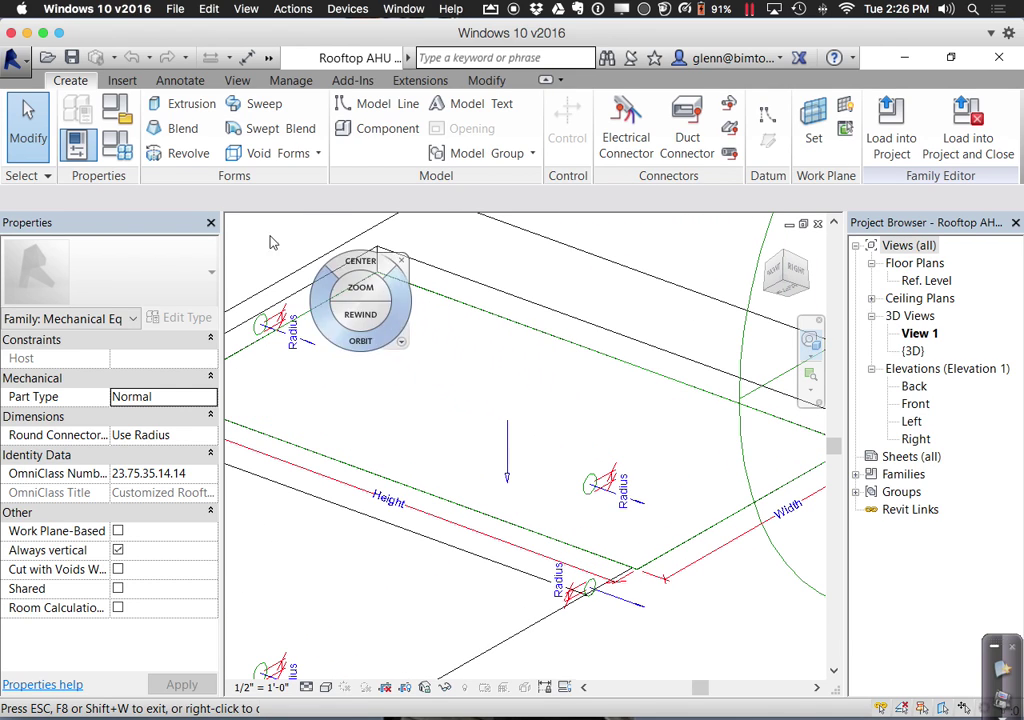
{"action": "left_click", "coordinate": [28, 125]}
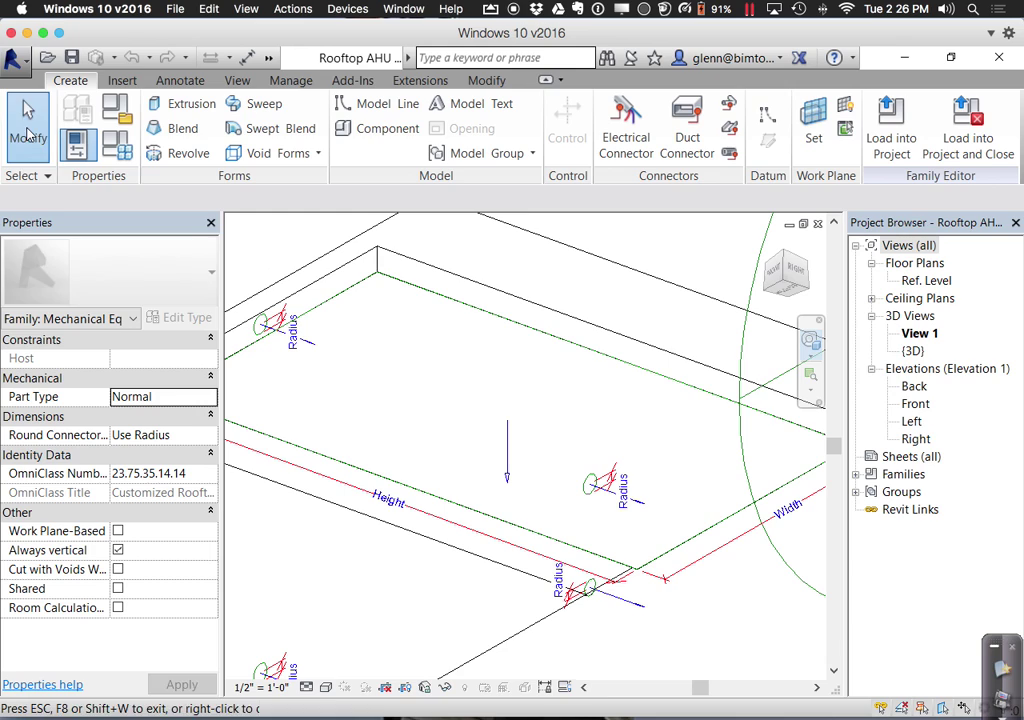
{"action": "left_click", "coordinate": [505, 328]}
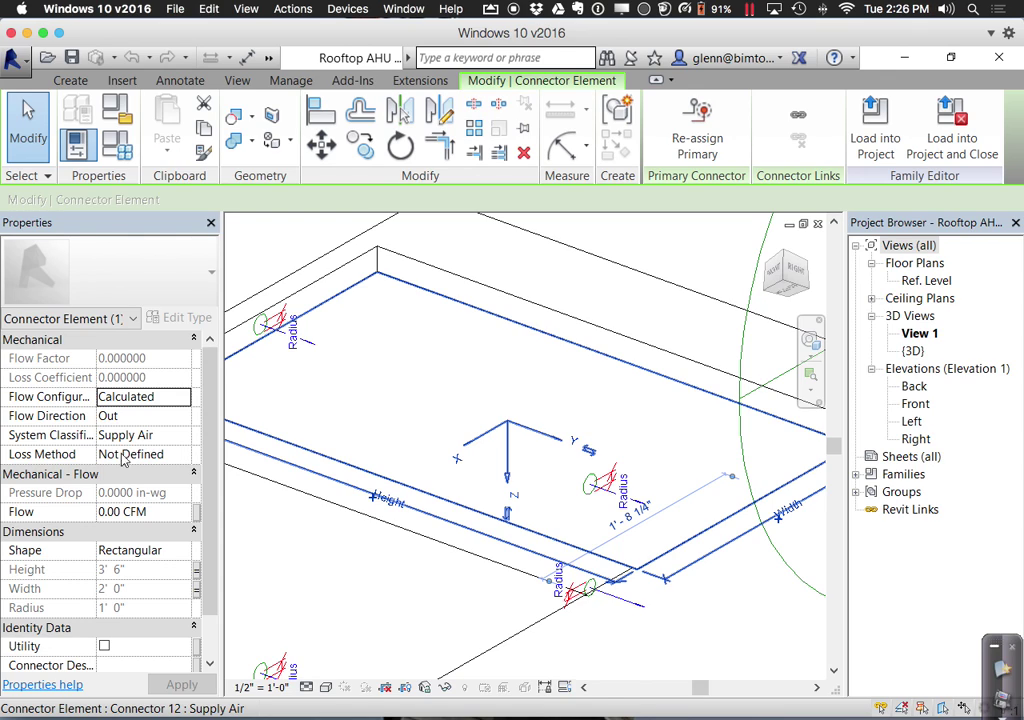
{"action": "scroll", "coordinate": [279, 425], "scroll_direction": "down", "scroll_amount": 5}
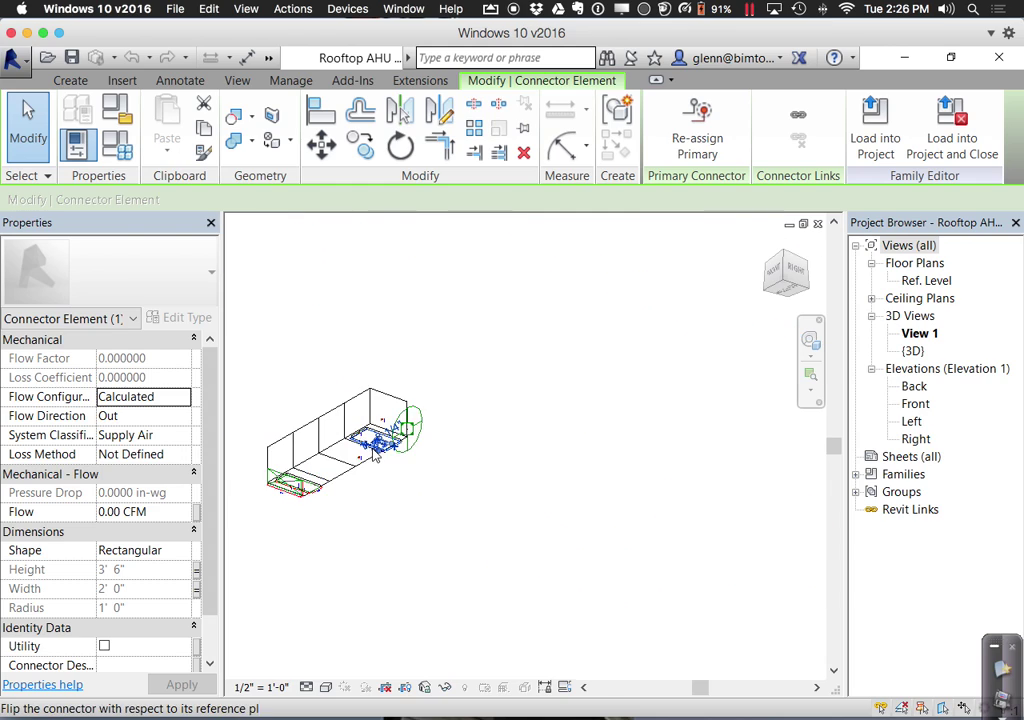
{"action": "scroll", "coordinate": [362, 446], "scroll_direction": "up", "scroll_amount": 1}
Switch the family 3D view to a shaded visual style
{"action": "left_click", "coordinate": [327, 688]}
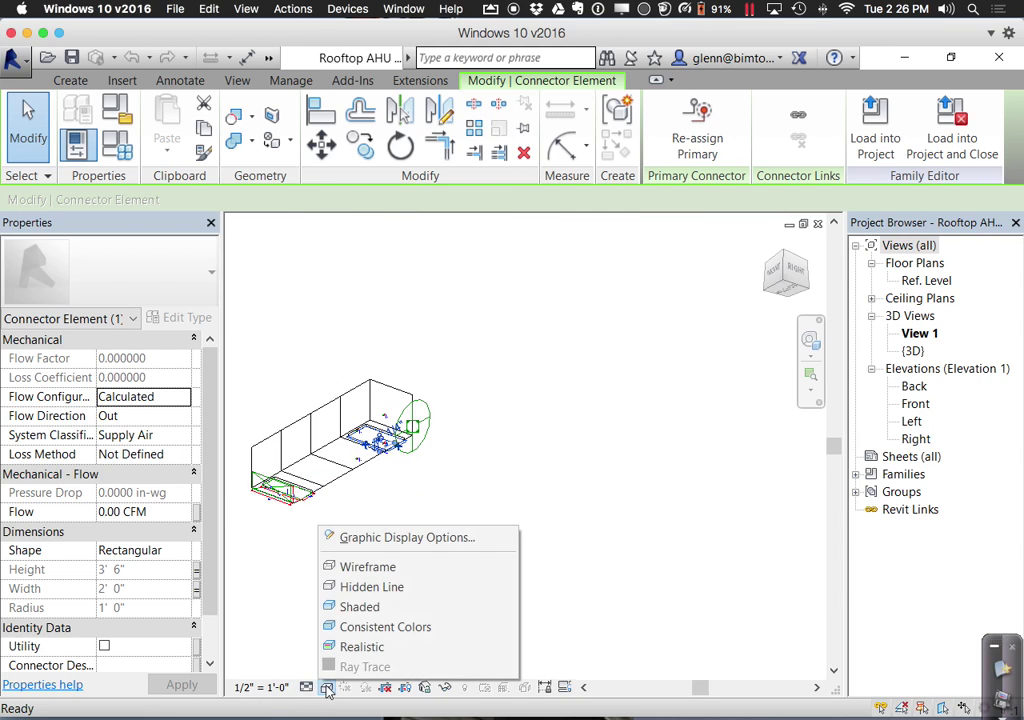
{"action": "left_click", "coordinate": [352, 607]}
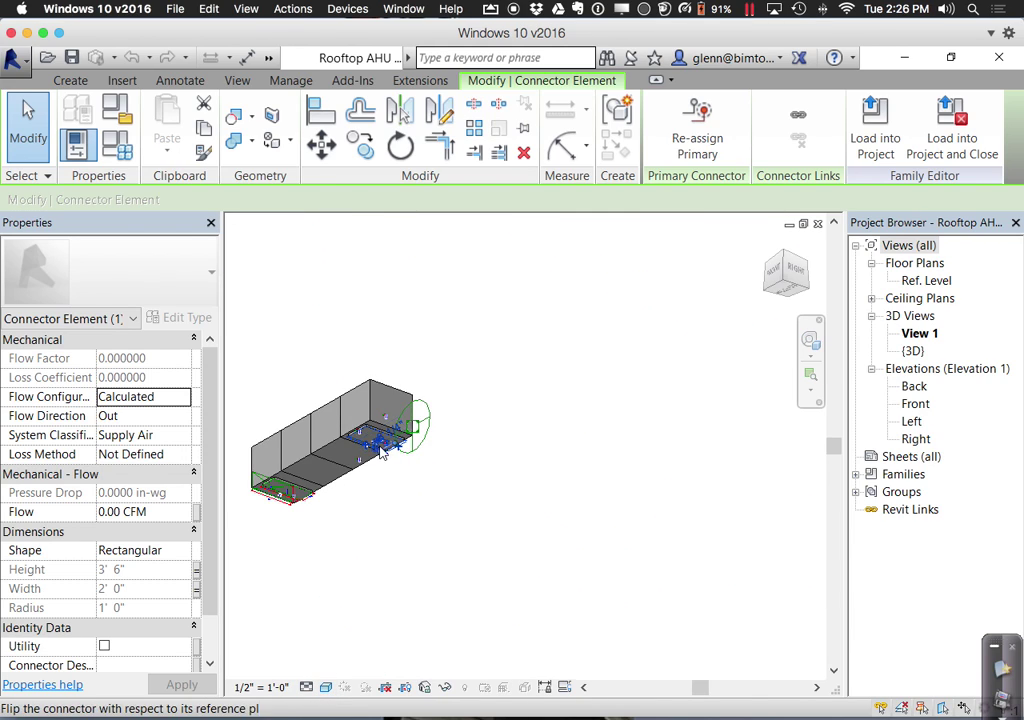
{"action": "scroll", "coordinate": [364, 451], "scroll_direction": "up", "scroll_amount": 5}
{"action": "left_click", "coordinate": [433, 551]}
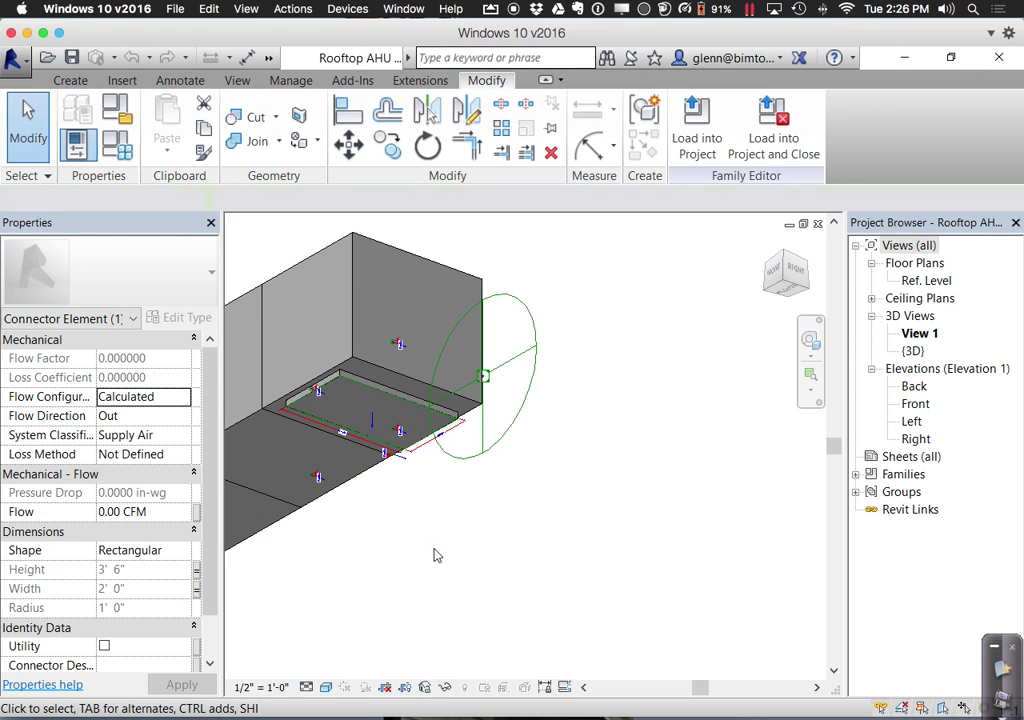
{"action": "left_click", "coordinate": [806, 268]}
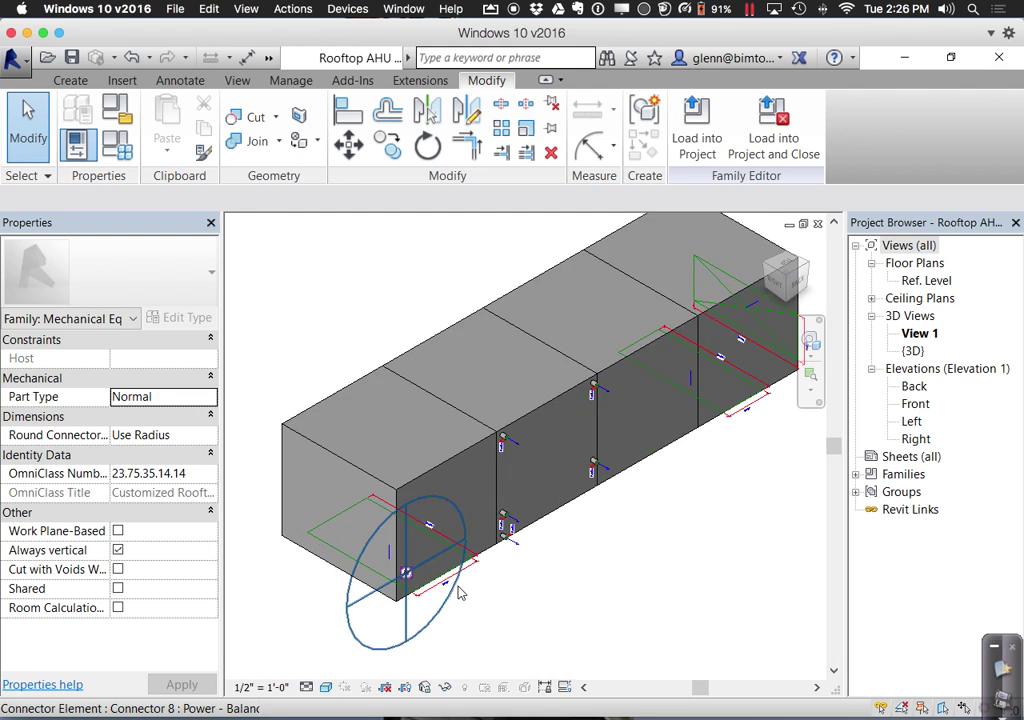
{"action": "scroll", "coordinate": [343, 555], "scroll_direction": "up", "scroll_amount": 5}
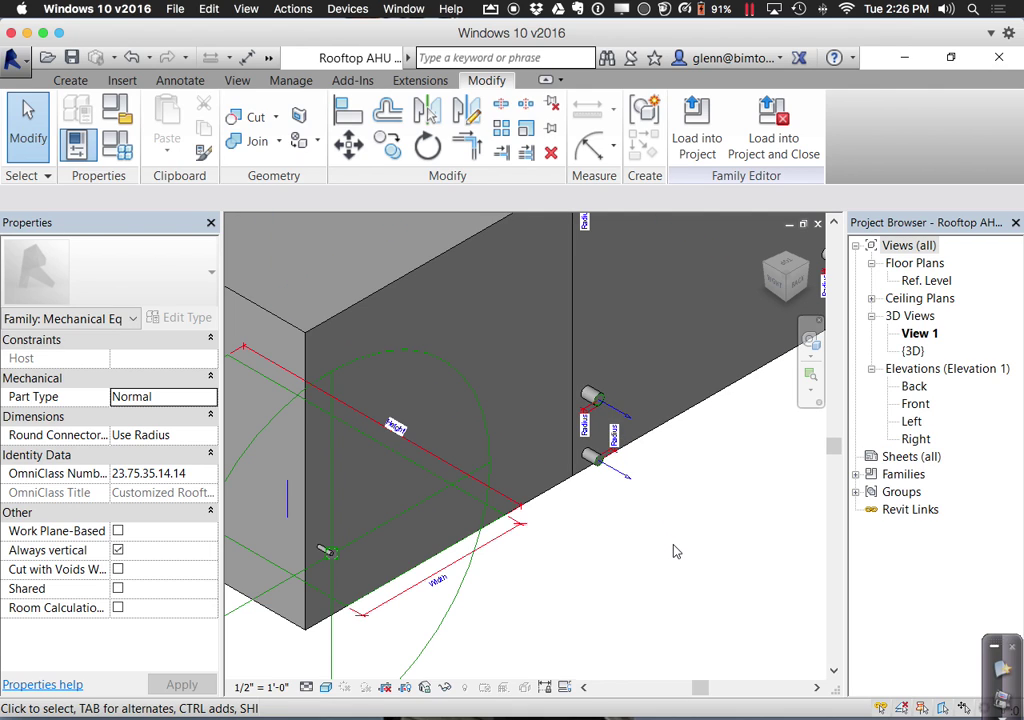
{"action": "scroll", "coordinate": [677, 553], "scroll_direction": "up", "scroll_amount": 1}
{"action": "scroll", "coordinate": [679, 556], "scroll_direction": "down", "scroll_amount": 2}
{"action": "middle_click_drag", "start_coordinate": [680, 557], "coordinate": [676, 572]}
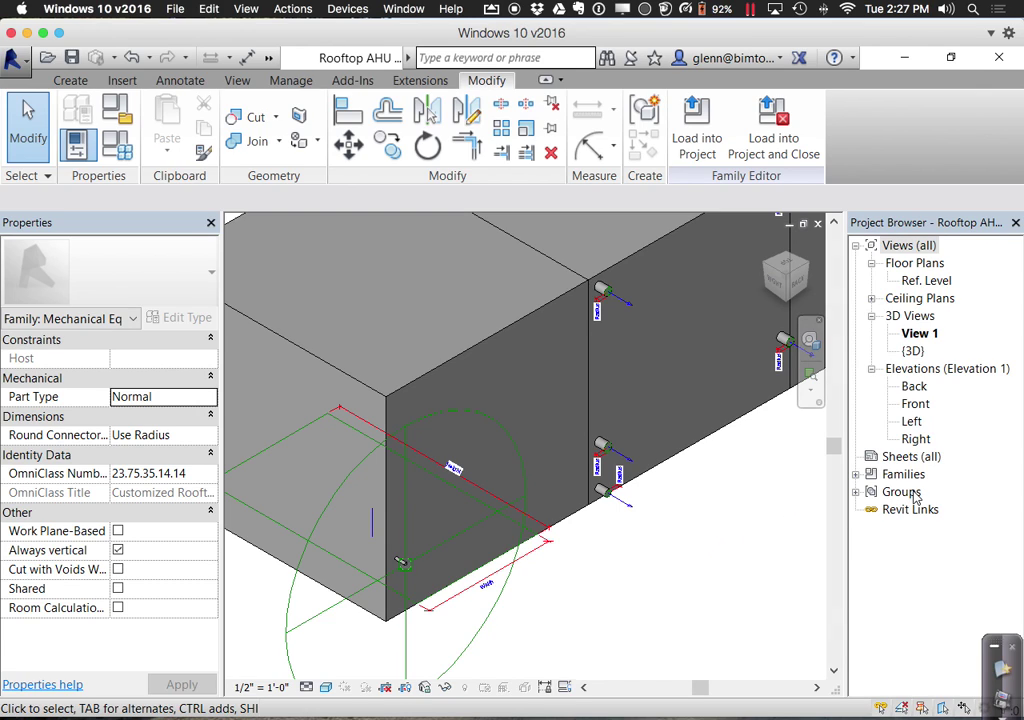
{"action": "middle_click_drag", "start_coordinate": [786, 601], "coordinate": [513, 687]}
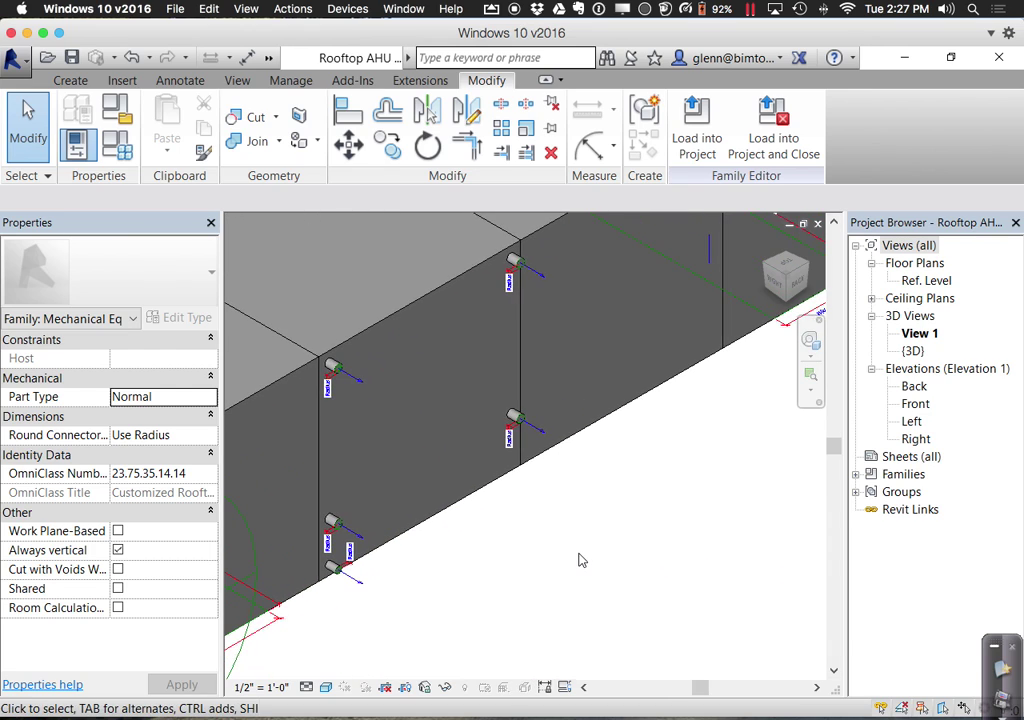
{"action": "scroll", "coordinate": [580, 558], "scroll_direction": "up", "scroll_amount": 2}
{"action": "scroll", "coordinate": [580, 558], "scroll_direction": "down", "scroll_amount": 4}
{"action": "middle_click_drag", "start_coordinate": [580, 558], "coordinate": [474, 632]}
{"action": "scroll", "coordinate": [474, 632], "scroll_direction": "up", "scroll_amount": 2}
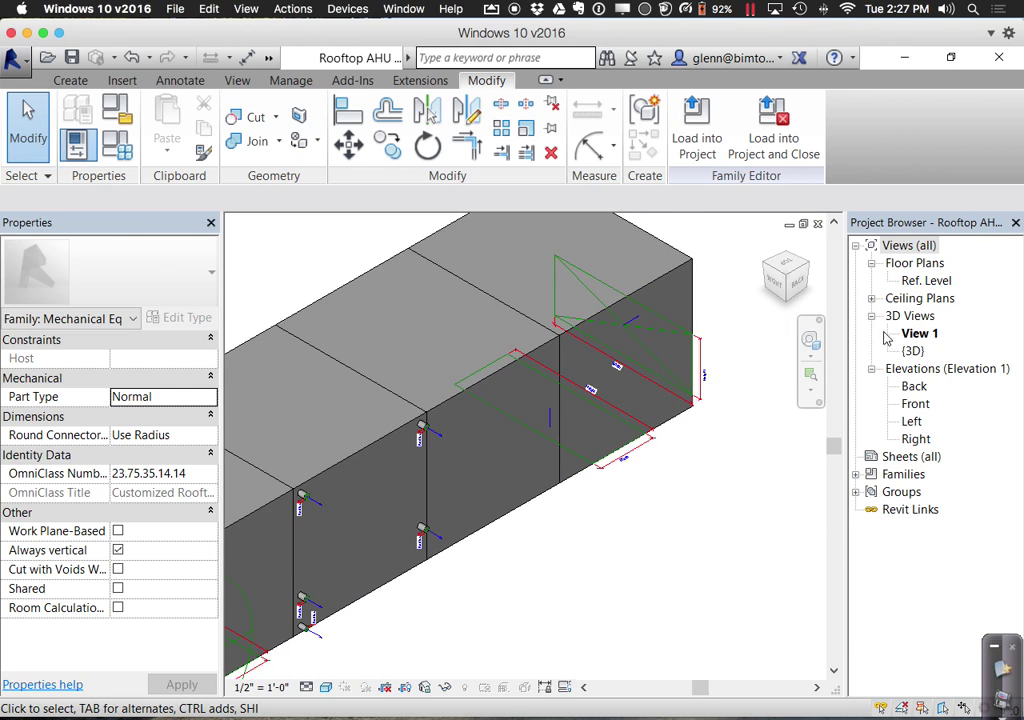
{"action": "left_click", "coordinate": [812, 272]}
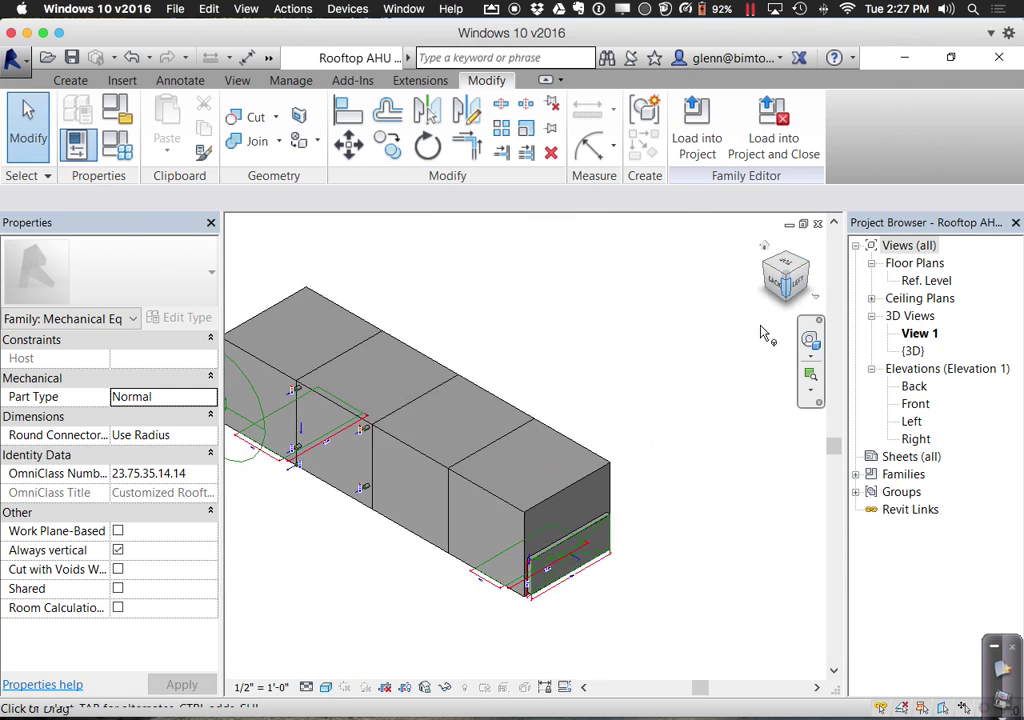
Pan to the unit's end and inspect the Return Air connector's properties
{"action": "middle_click_drag", "start_coordinate": [688, 617], "coordinate": [625, 567]}
{"action": "scroll", "coordinate": [565, 565], "scroll_direction": "up", "scroll_amount": 4}
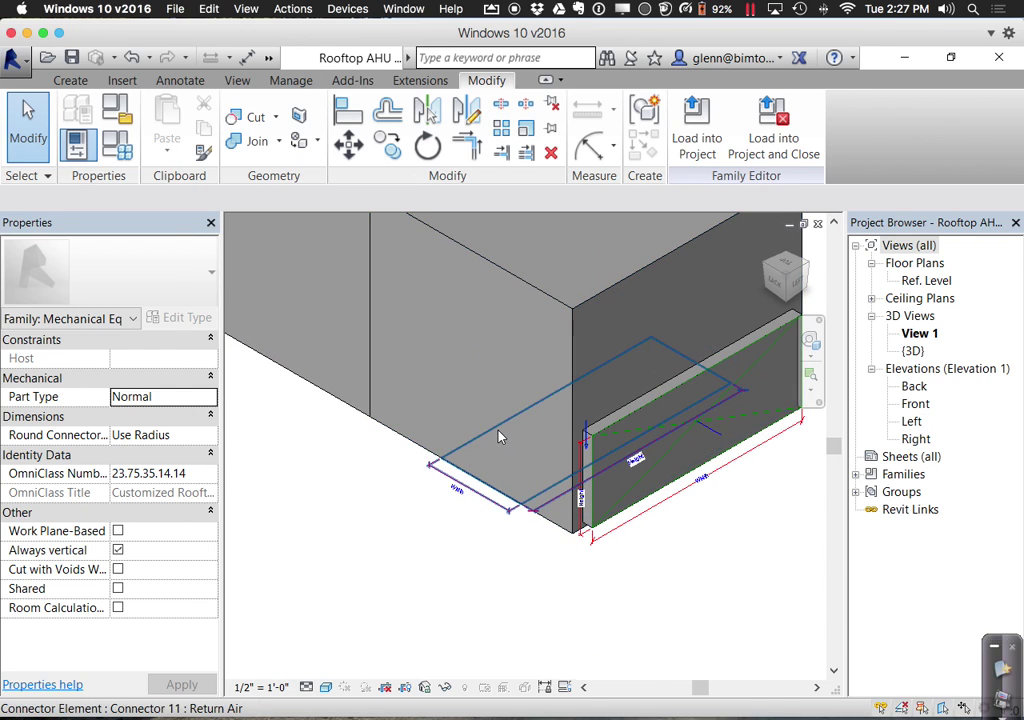
{"action": "left_click", "coordinate": [494, 428]}
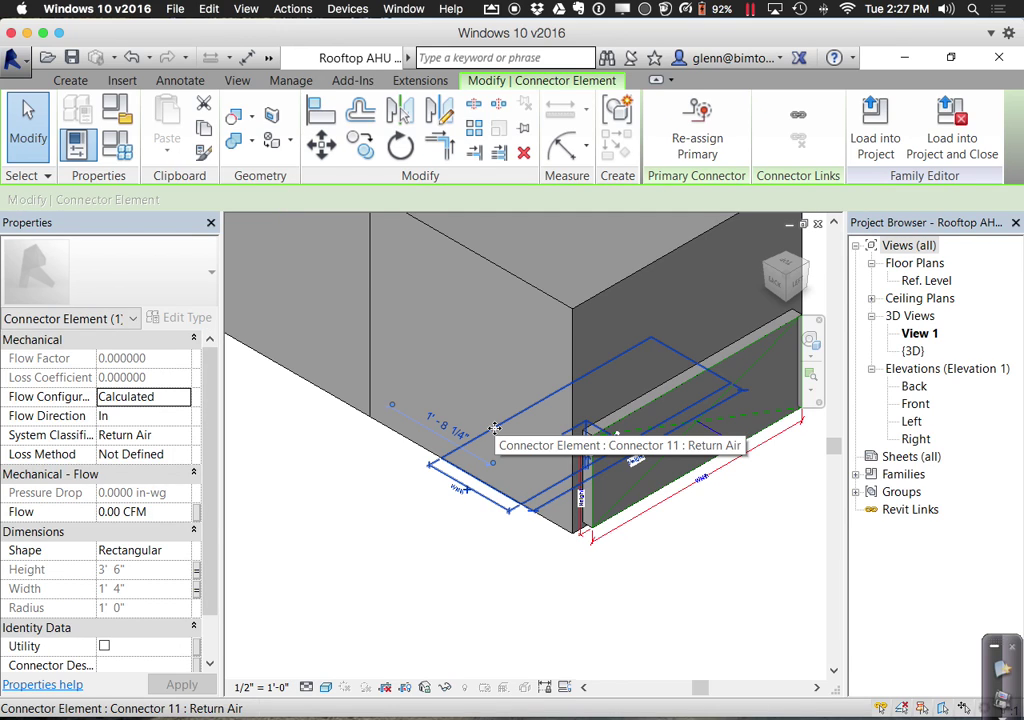
{"action": "left_click", "coordinate": [670, 649]}
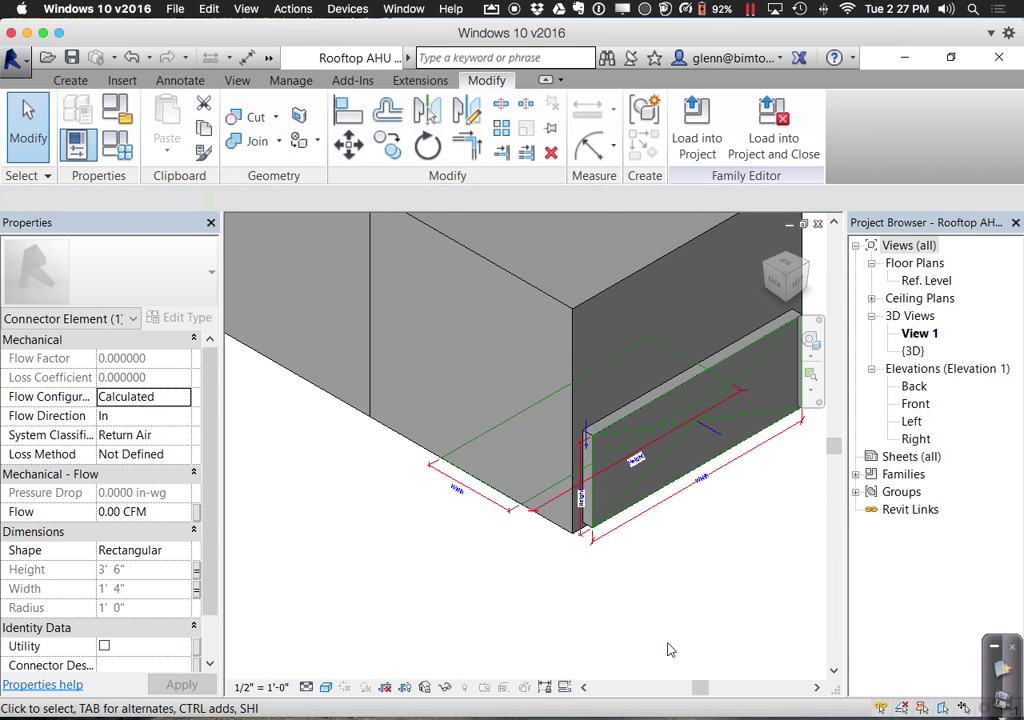
Check the Supply Air connector, then bring up the list of projects to load the family into
{"action": "left_click", "coordinate": [684, 389]}
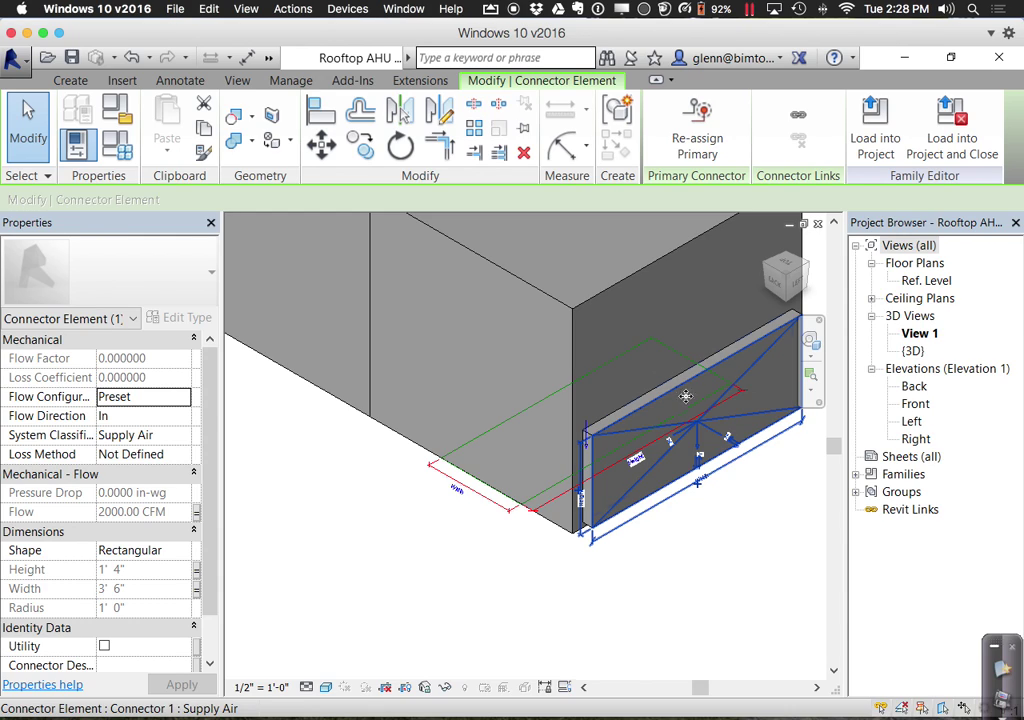
{"action": "scroll", "coordinate": [617, 611], "scroll_direction": "down", "scroll_amount": 4}
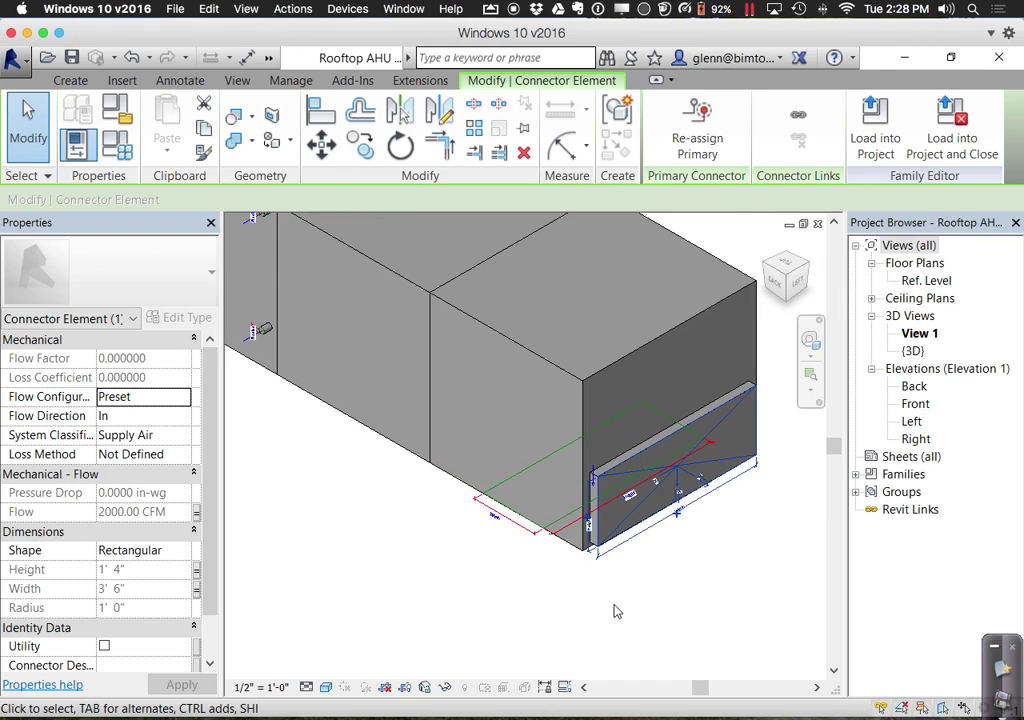
{"action": "left_click", "coordinate": [806, 270]}
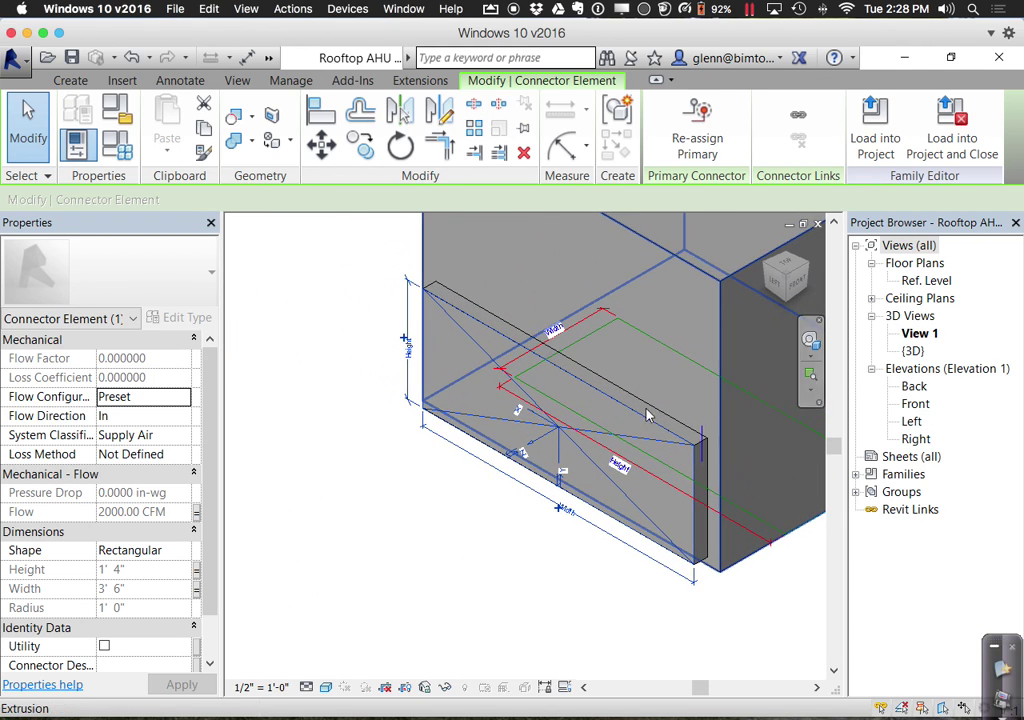
{"action": "scroll", "coordinate": [526, 526], "scroll_direction": "down", "scroll_amount": 3}
{"action": "middle_click_drag", "start_coordinate": [519, 529], "coordinate": [322, 581]}
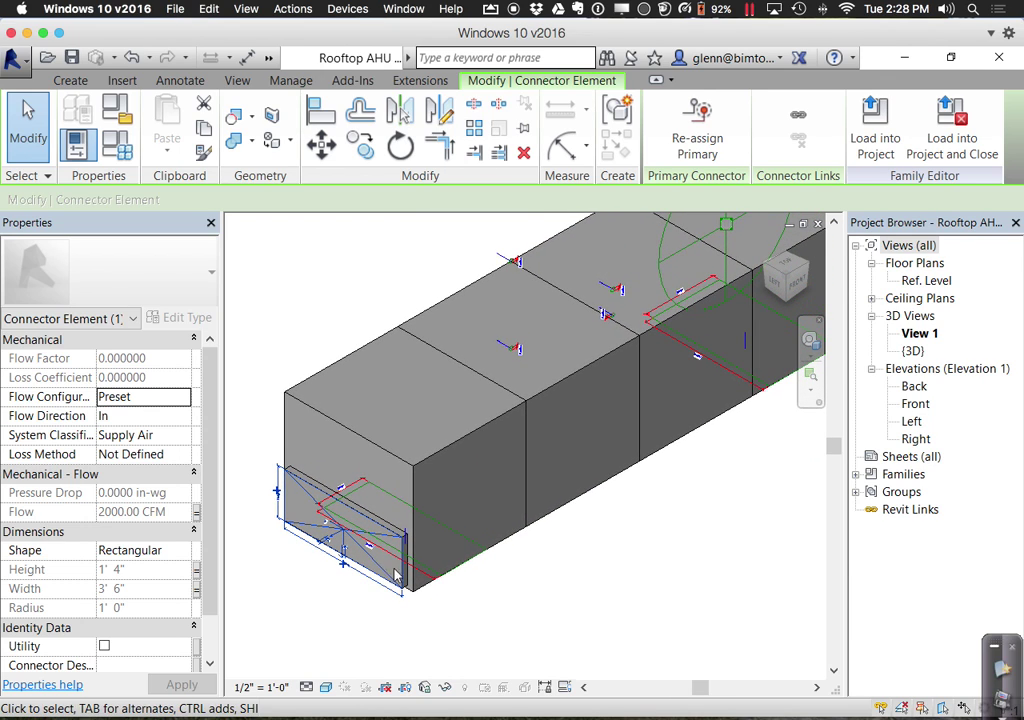
{"action": "left_click", "coordinate": [879, 140]}
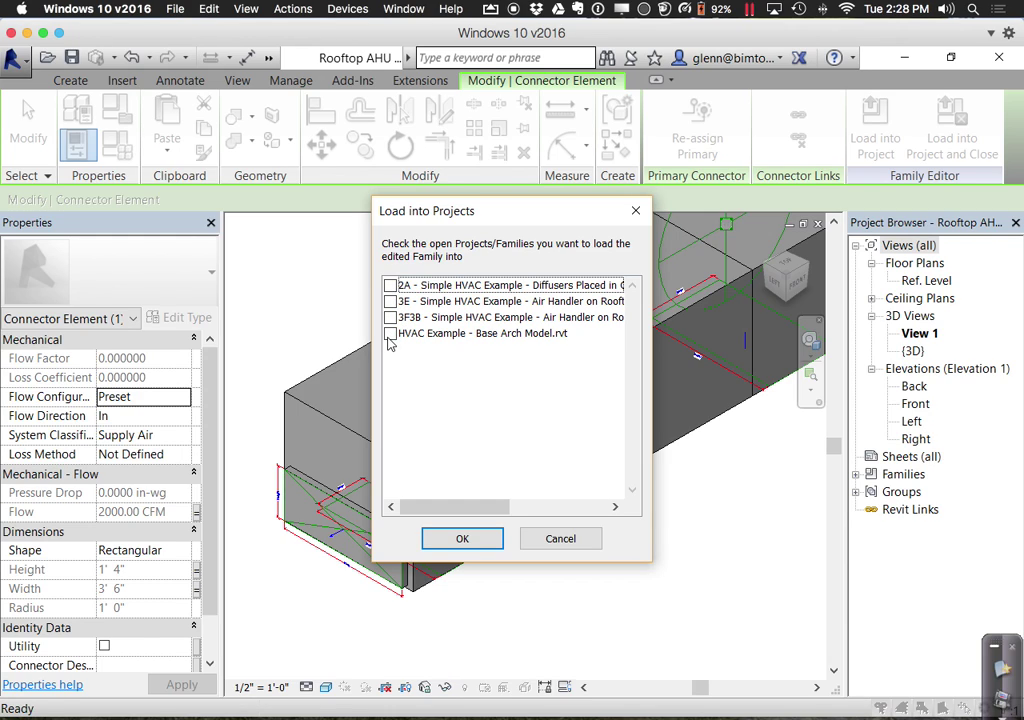
Load the edited Rooftop AHU family into the 2A Simple HVAC Example project
{"action": "left_click", "coordinate": [390, 285]}
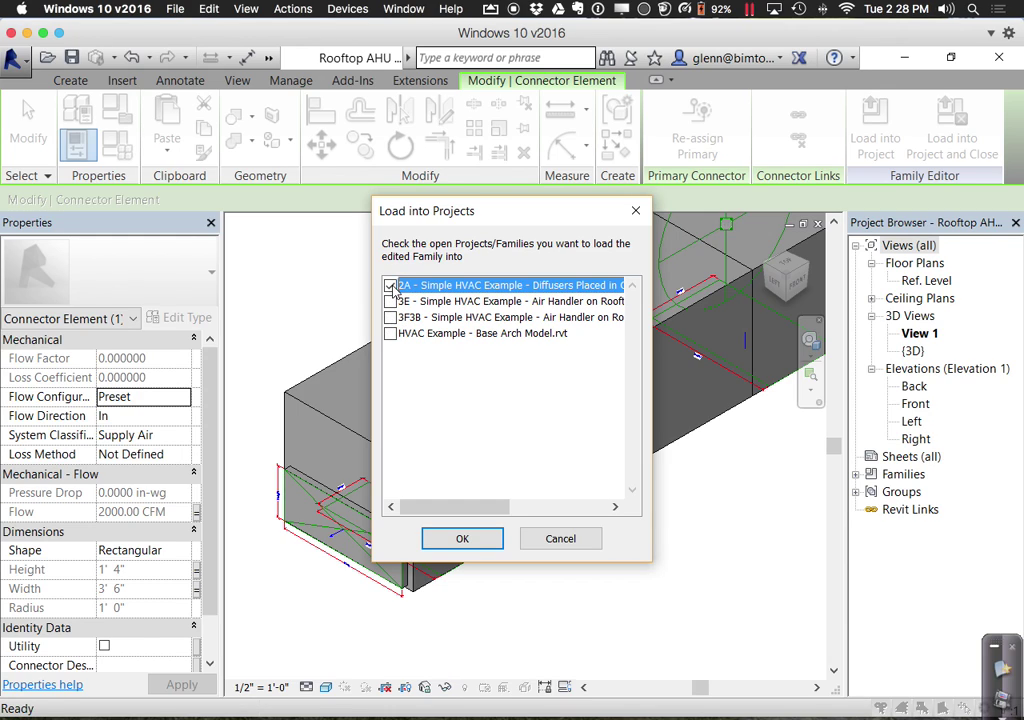
{"action": "left_click", "coordinate": [463, 538]}
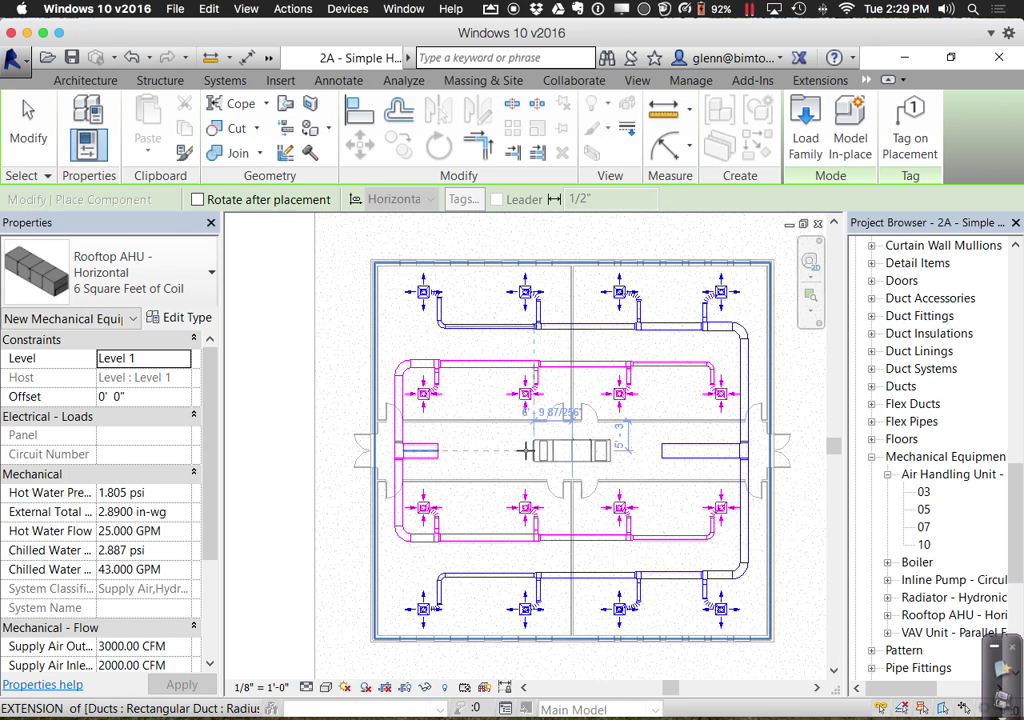
Place the Rooftop AHU at a 15' 0" offset in the plan's central corridor
{"action": "left_click", "coordinate": [147, 397]}
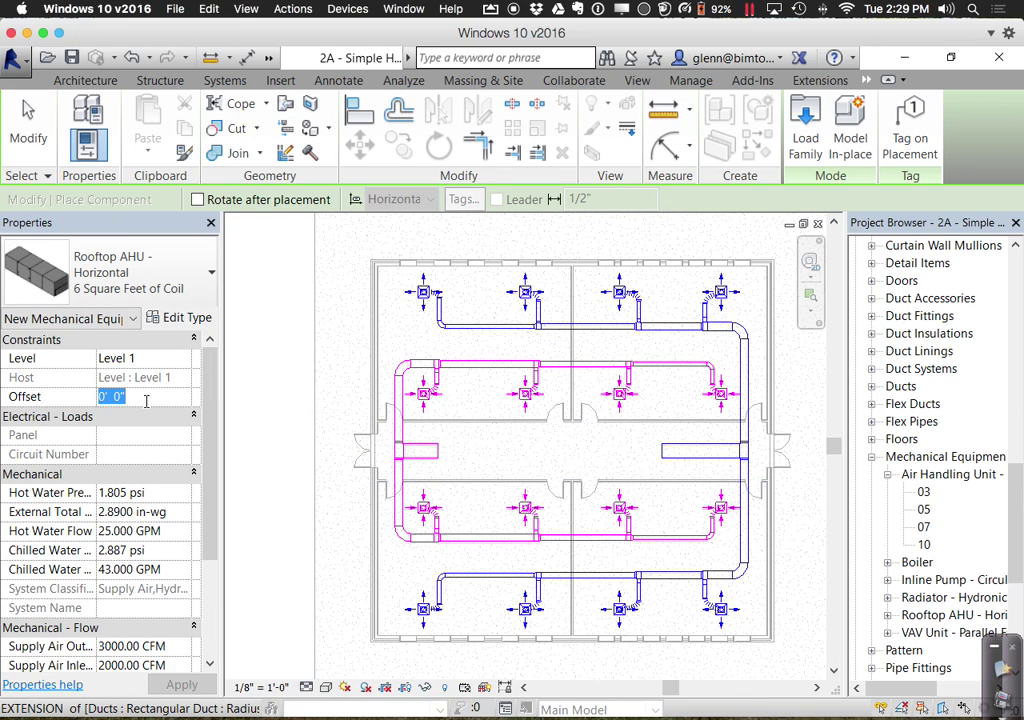
{"action": "type", "text": "15"}
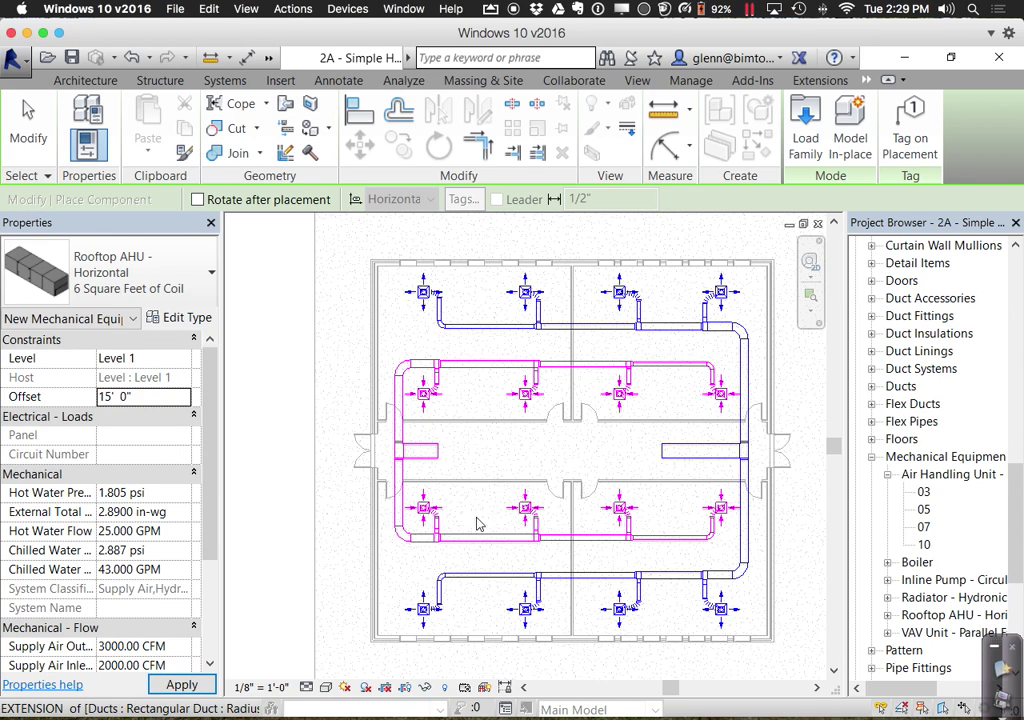
{"action": "left_click", "coordinate": [440, 366]}
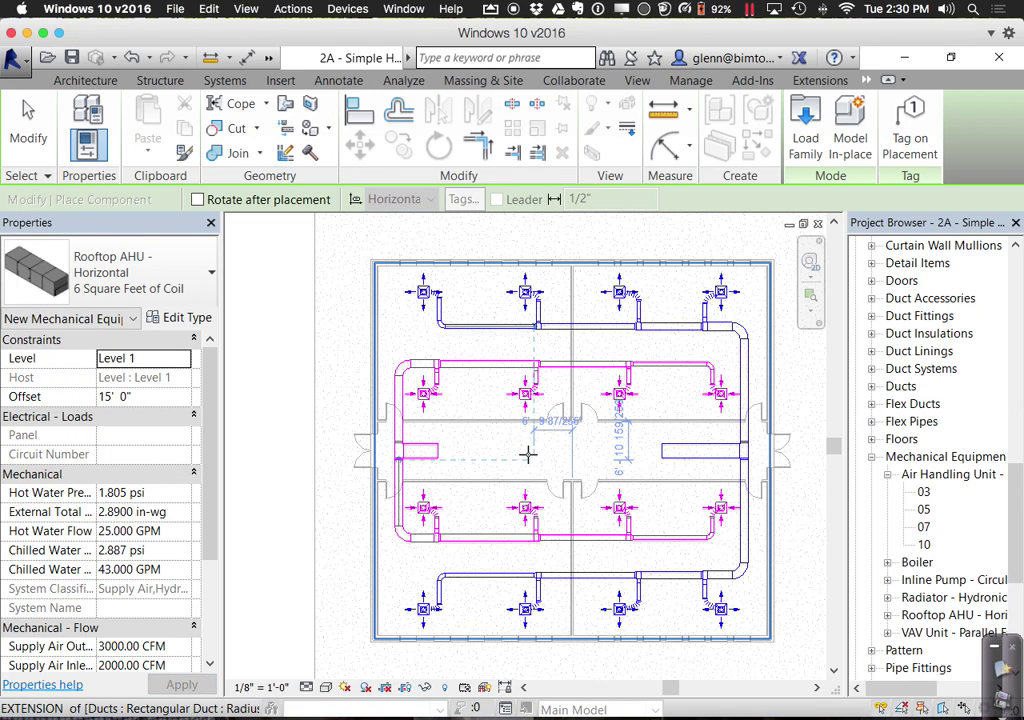
{"action": "left_click", "coordinate": [528, 455]}
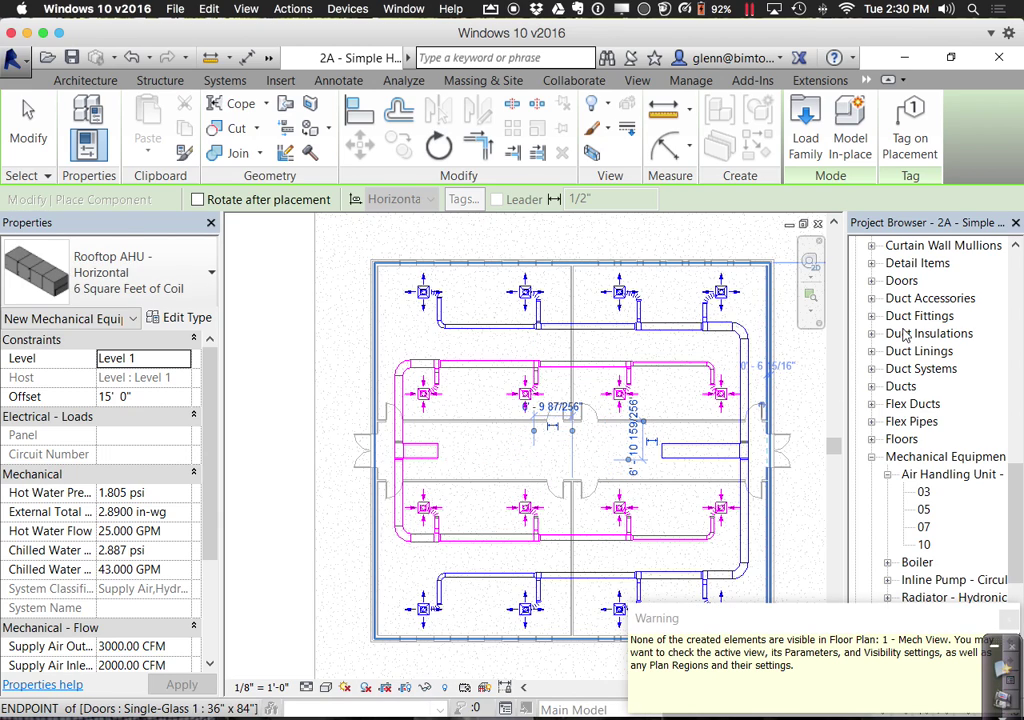
{"action": "left_click", "coordinate": [1015, 246]}
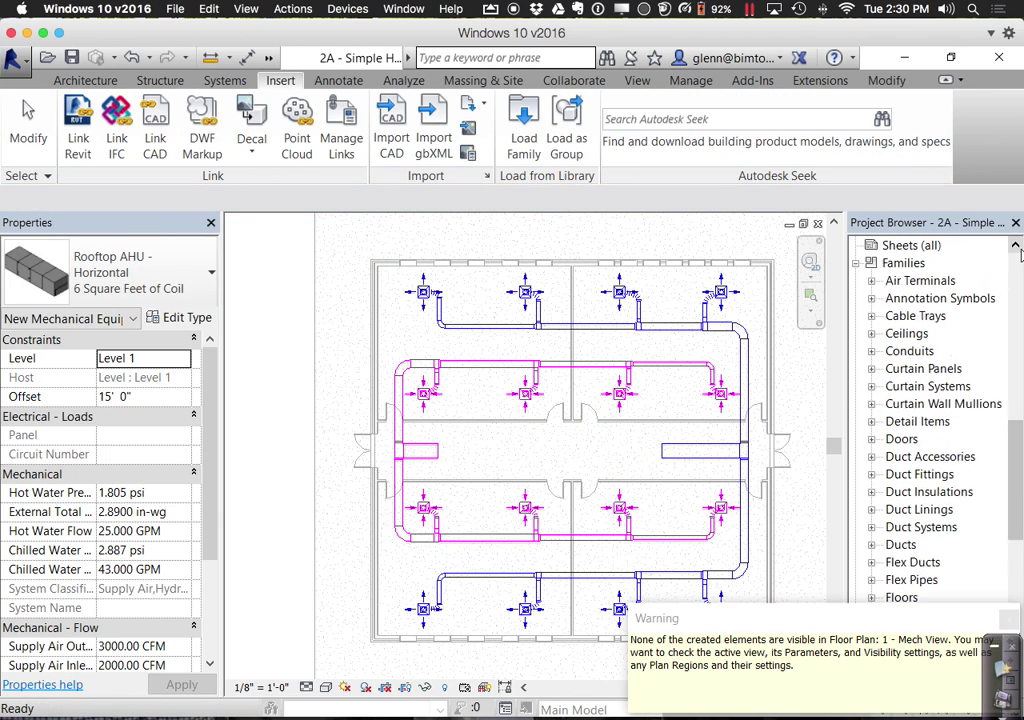
Open the 1 - Ceiling Mech plan and check the Default 3D View
{"action": "scroll", "coordinate": [1012, 400], "scroll_direction": "up", "scroll_amount": 5}
{"action": "scroll", "coordinate": [1012, 428], "scroll_direction": "up", "scroll_amount": 10}
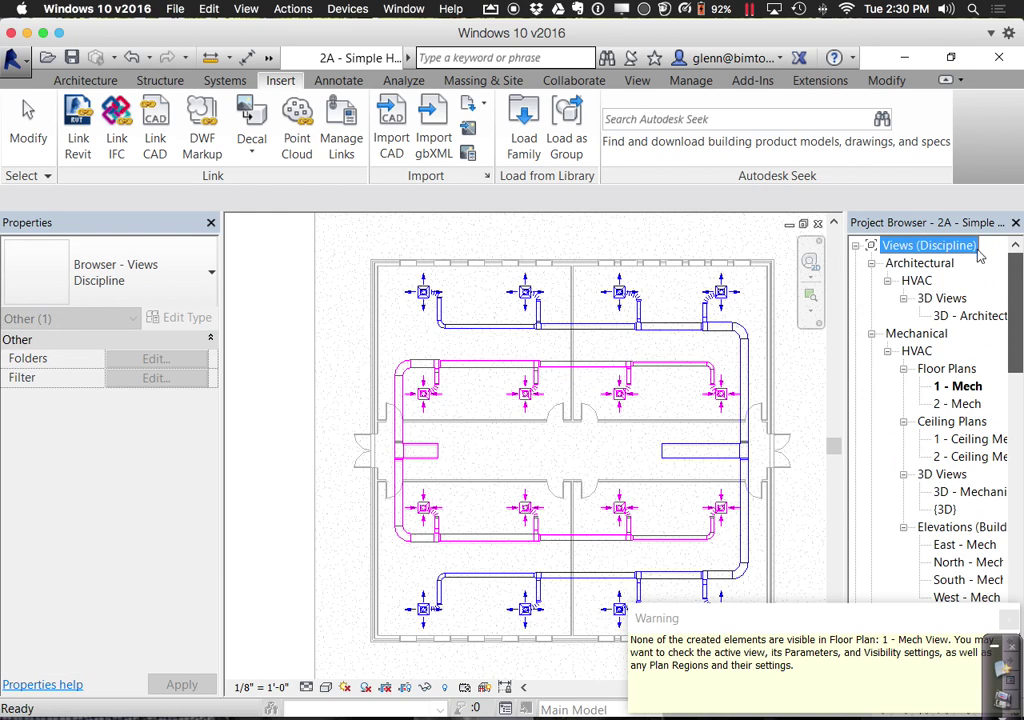
{"action": "double_click", "coordinate": [959, 444]}
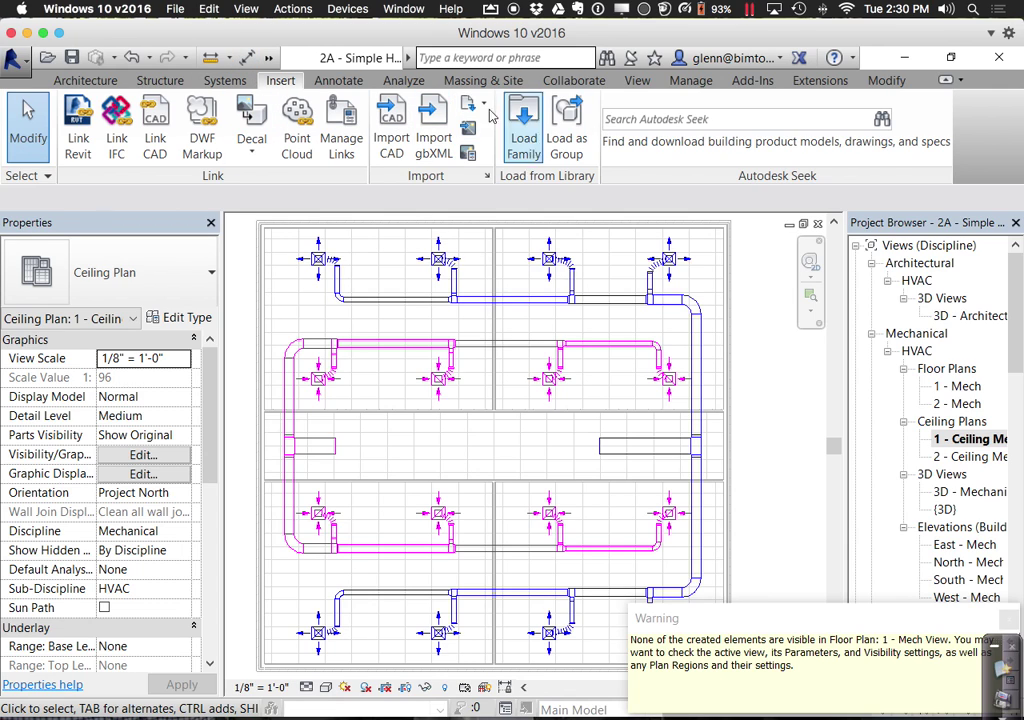
{"action": "left_click", "coordinate": [268, 57]}
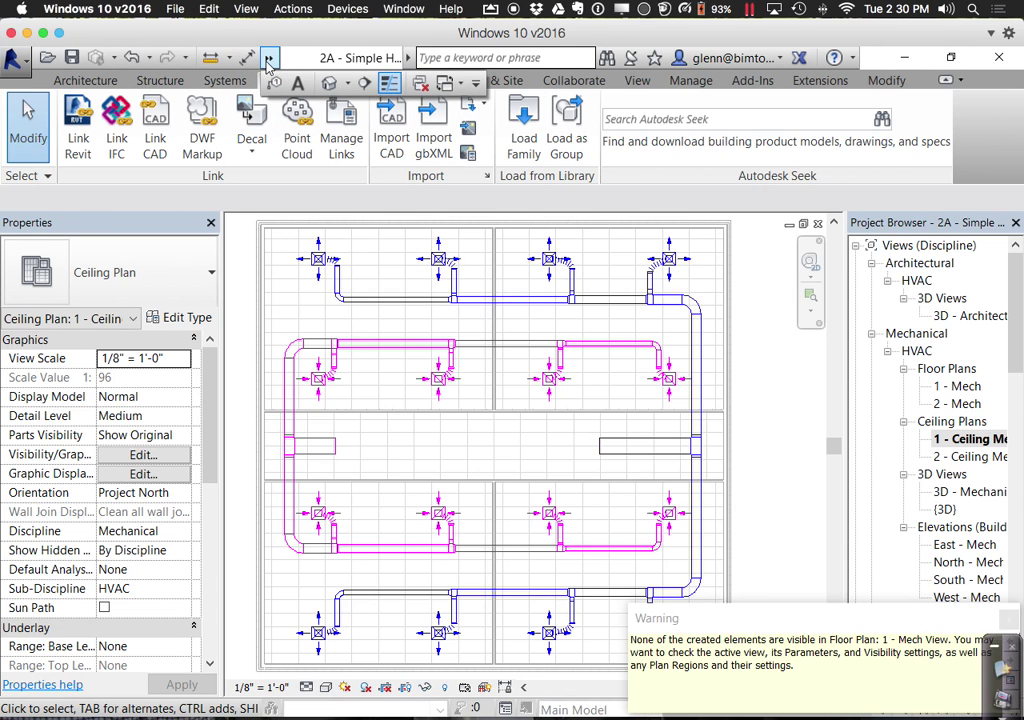
{"action": "left_click", "coordinate": [327, 85]}
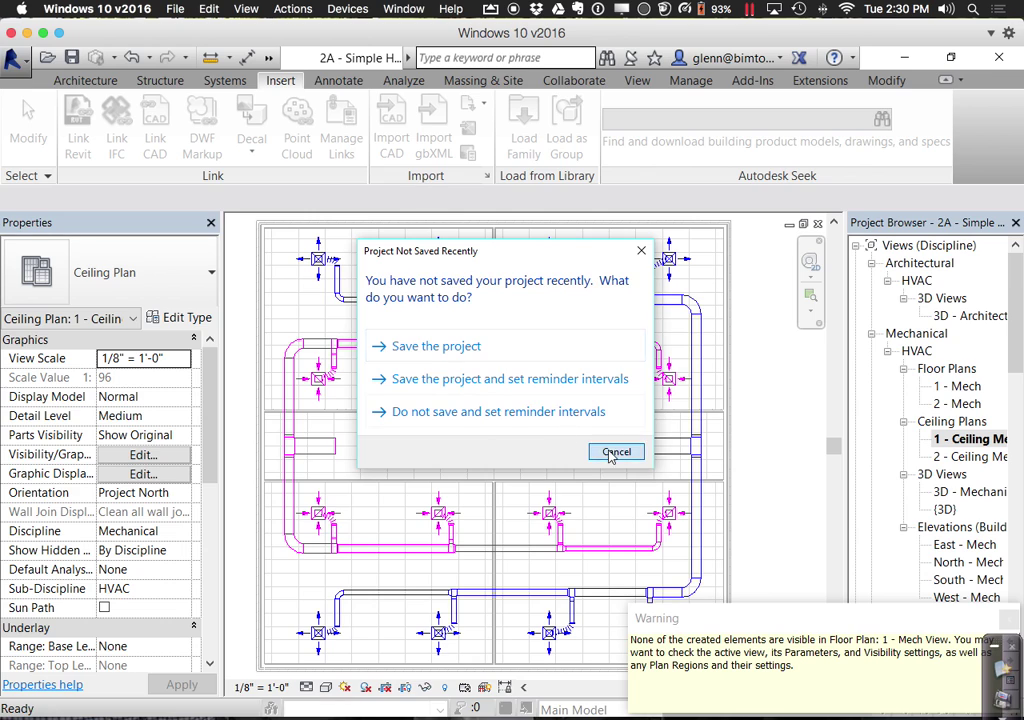
{"action": "left_click", "coordinate": [612, 453]}
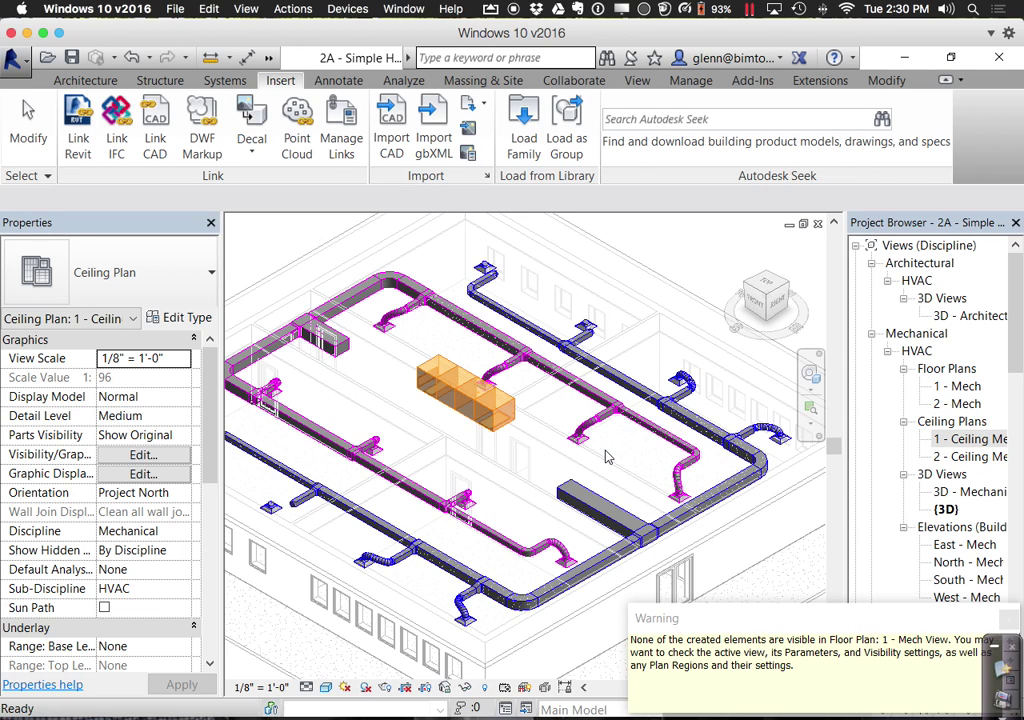
Return to 1 - Ceiling Mech, set it to Wireframe, and bring up its View Range settings
{"action": "left_click", "coordinate": [955, 440]}
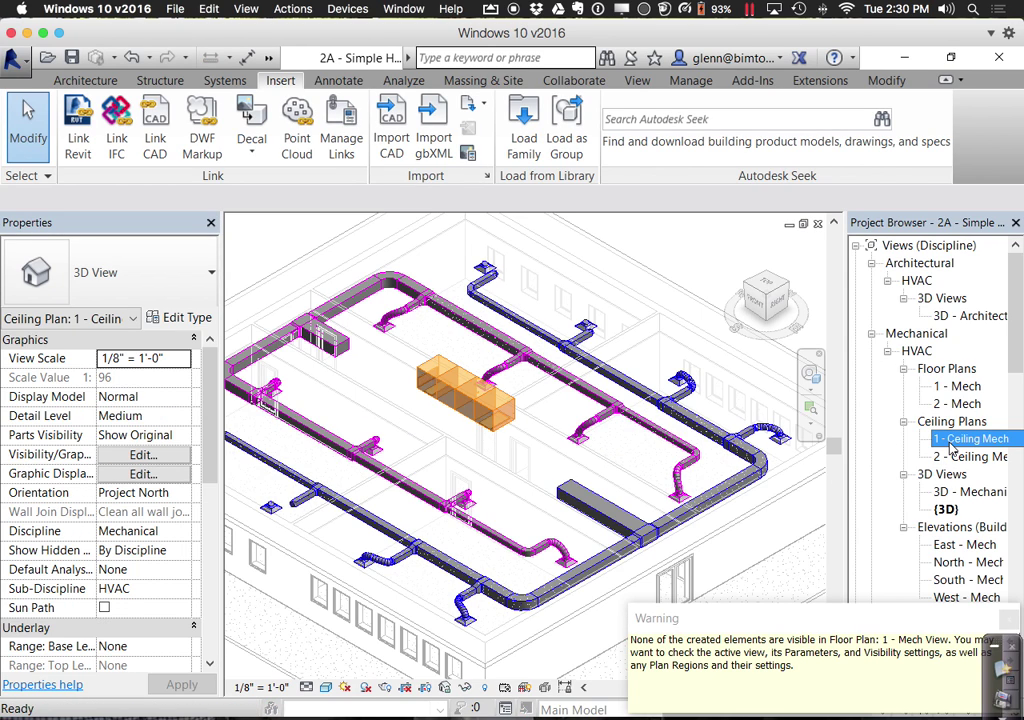
{"action": "double_click", "coordinate": [952, 446]}
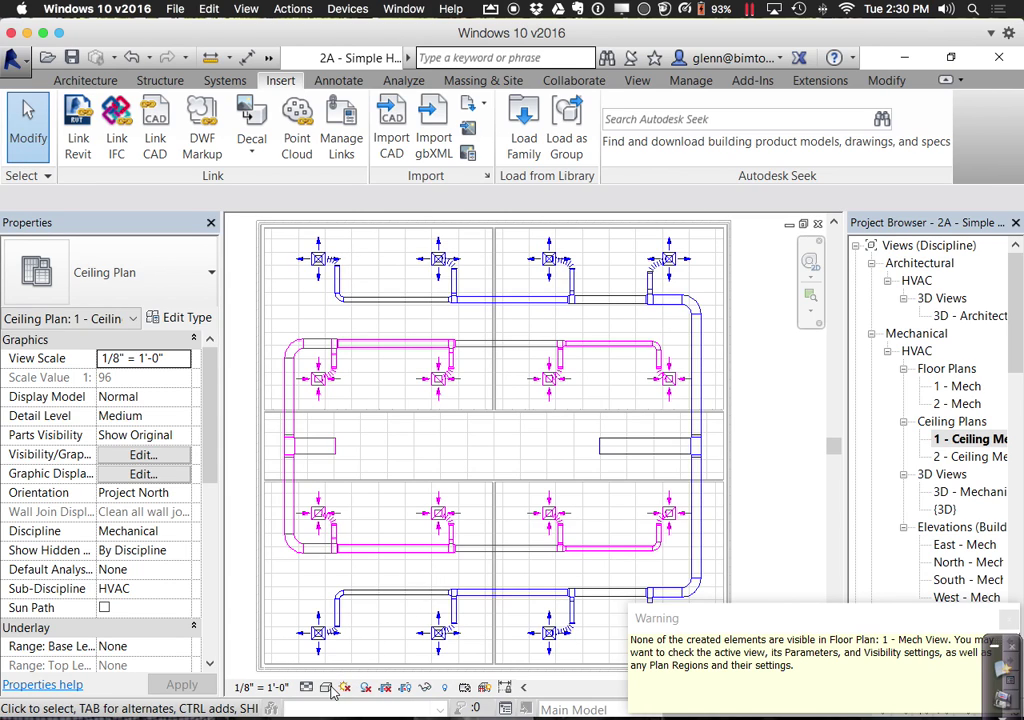
{"action": "left_click", "coordinate": [326, 688]}
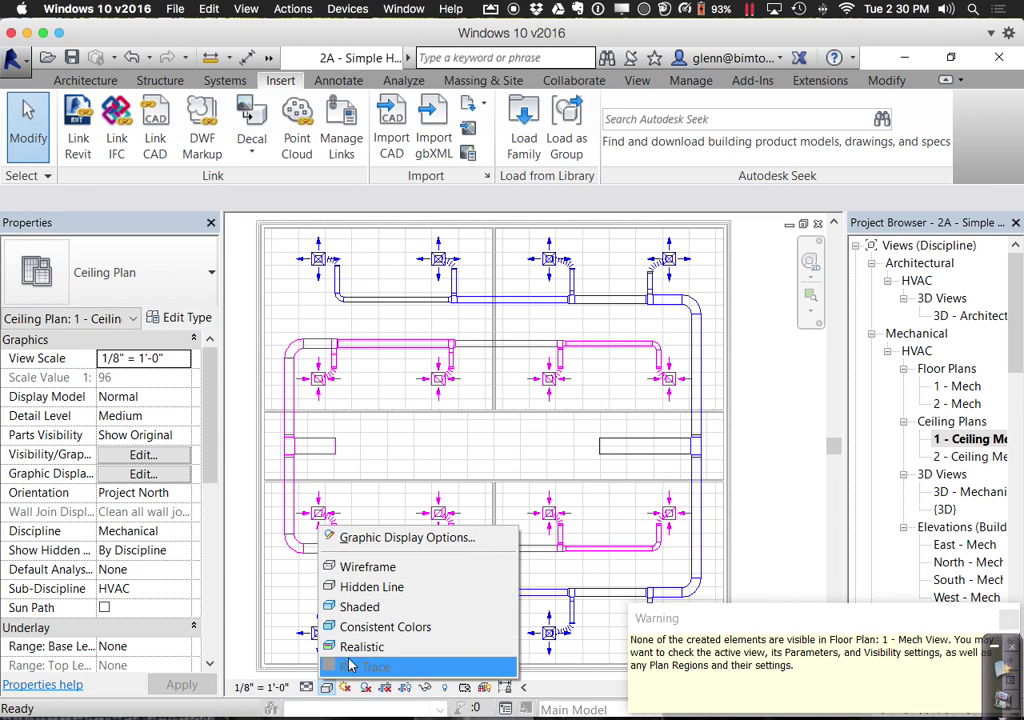
{"action": "left_click", "coordinate": [335, 566]}
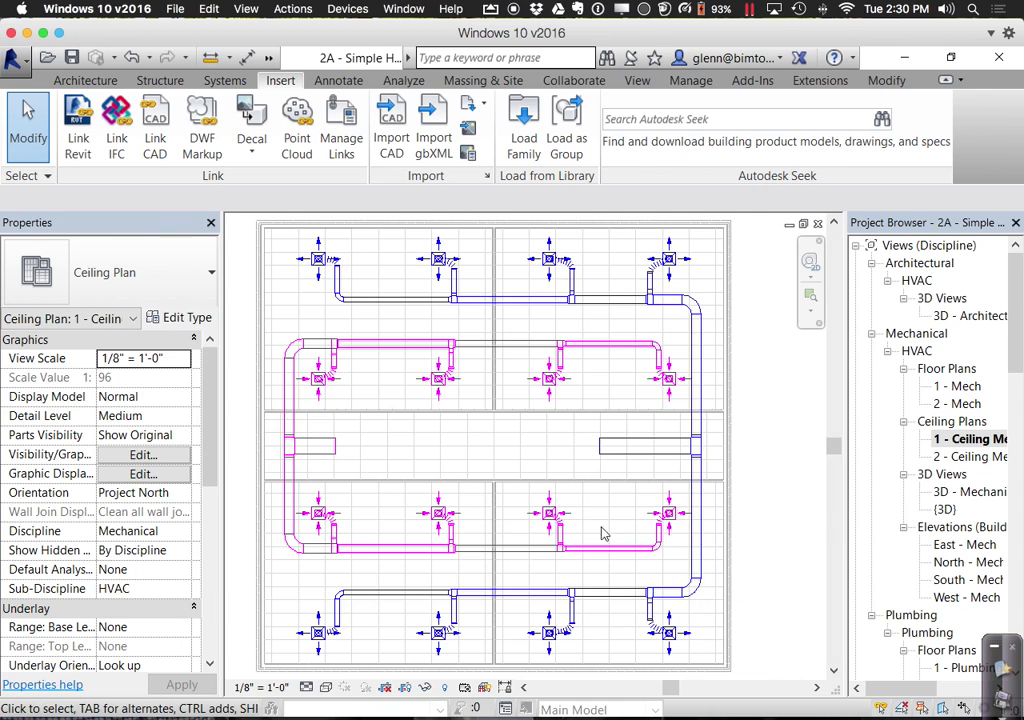
{"action": "left_click_drag", "start_coordinate": [210, 467], "coordinate": [228, 637]}
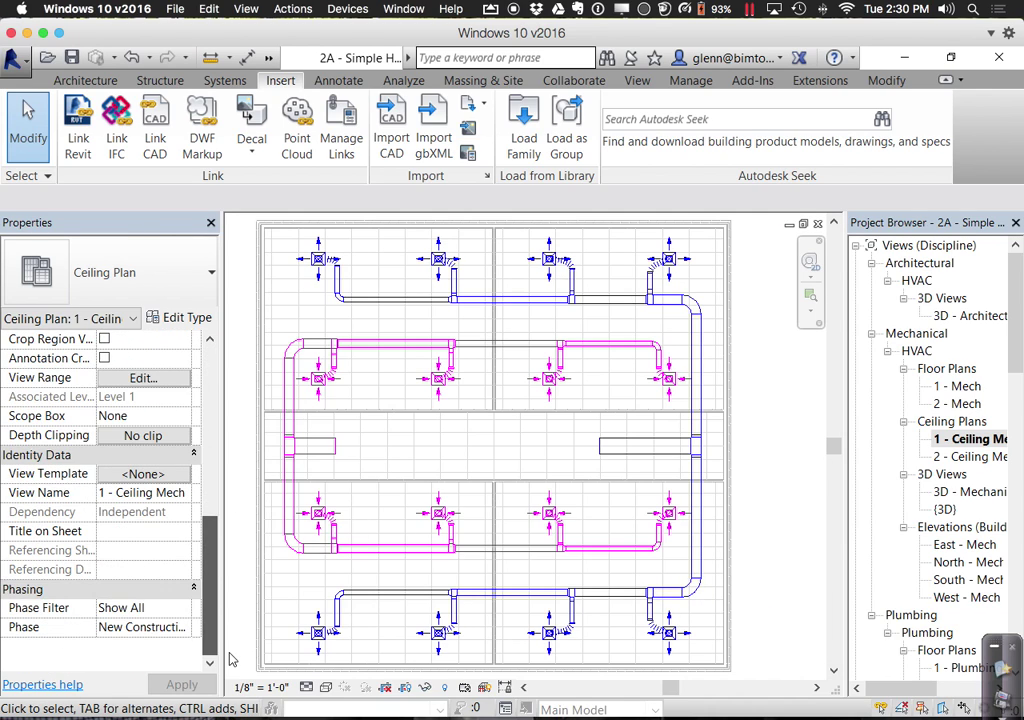
{"action": "left_click", "coordinate": [143, 379]}
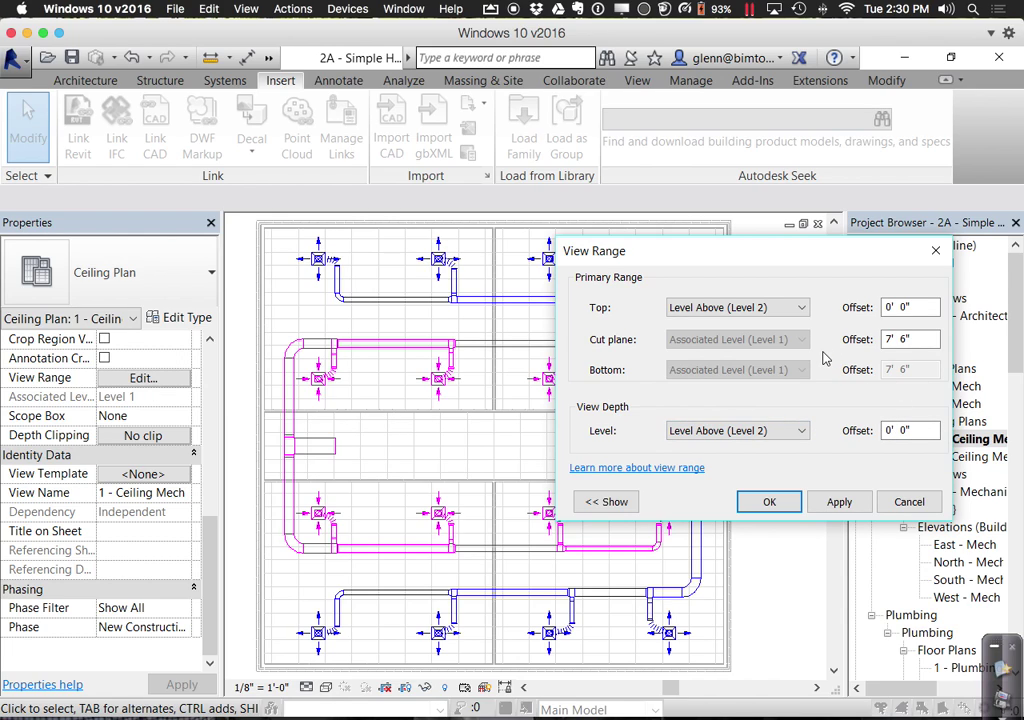
Set the view range Top and View Depth level both to Unlimited
{"action": "left_click", "coordinate": [801, 308]}
{"action": "left_click", "coordinate": [700, 350]}
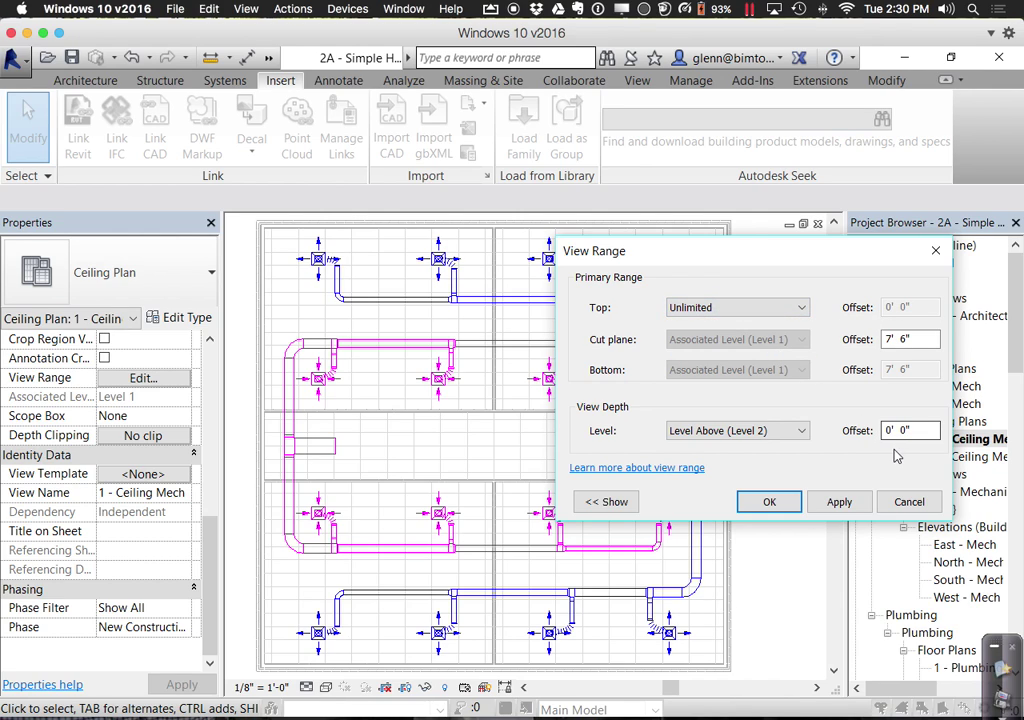
{"action": "left_click", "coordinate": [802, 431]}
{"action": "left_click", "coordinate": [792, 475]}
{"action": "left_click", "coordinate": [788, 503]}
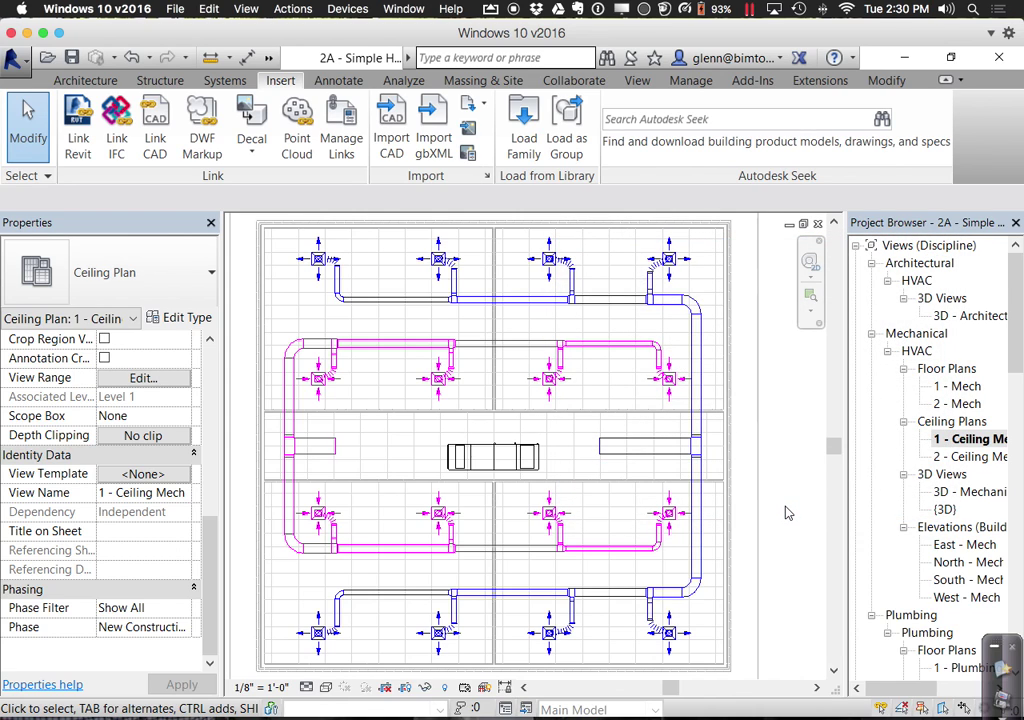
Select the rooftop AHU to confirm it now appears in the ceiling plan
{"action": "left_click", "coordinate": [483, 476]}
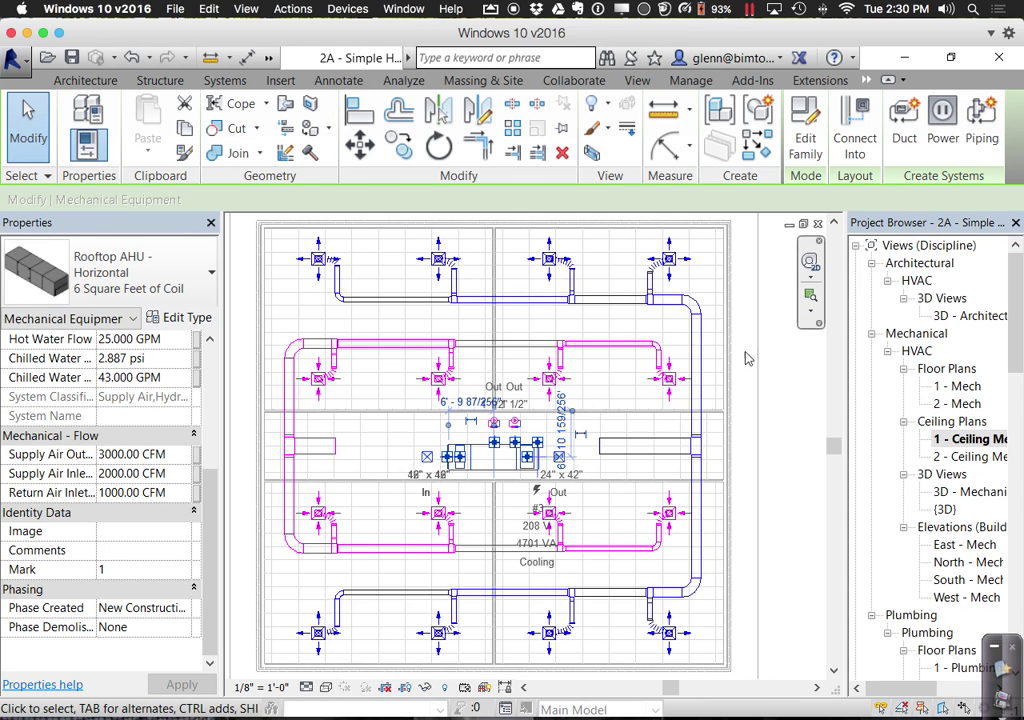
{"action": "left_click", "coordinate": [791, 430]}
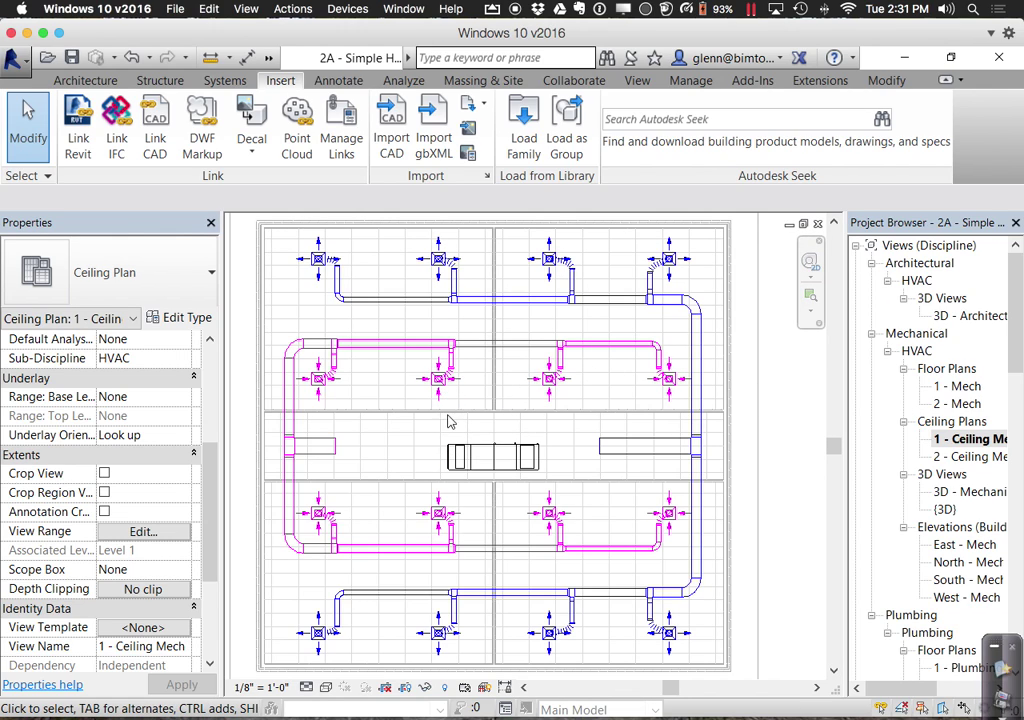
{"action": "left_click_drag", "start_coordinate": [408, 430], "coordinate": [565, 500]}
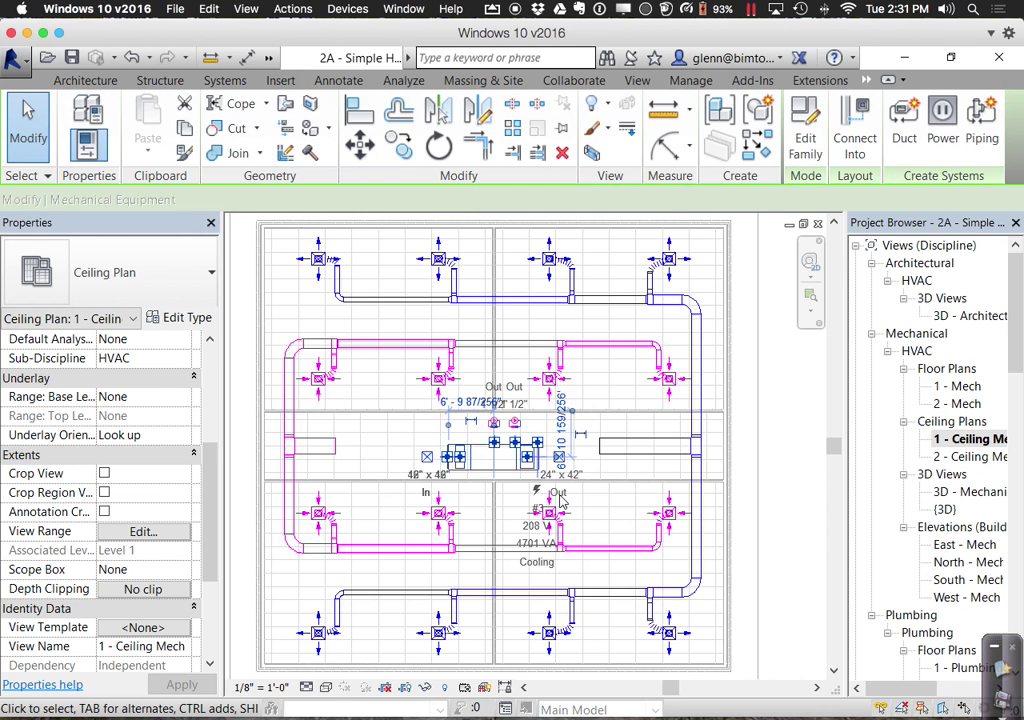
{"action": "scroll", "coordinate": [565, 500], "scroll_direction": "down", "scroll_amount": 2}
Clear the AHU selection, zoom to fit with ZA, then zoom in on the AHU and duct stubs
{"action": "scroll", "coordinate": [570, 505], "scroll_direction": "up", "scroll_amount": 4}
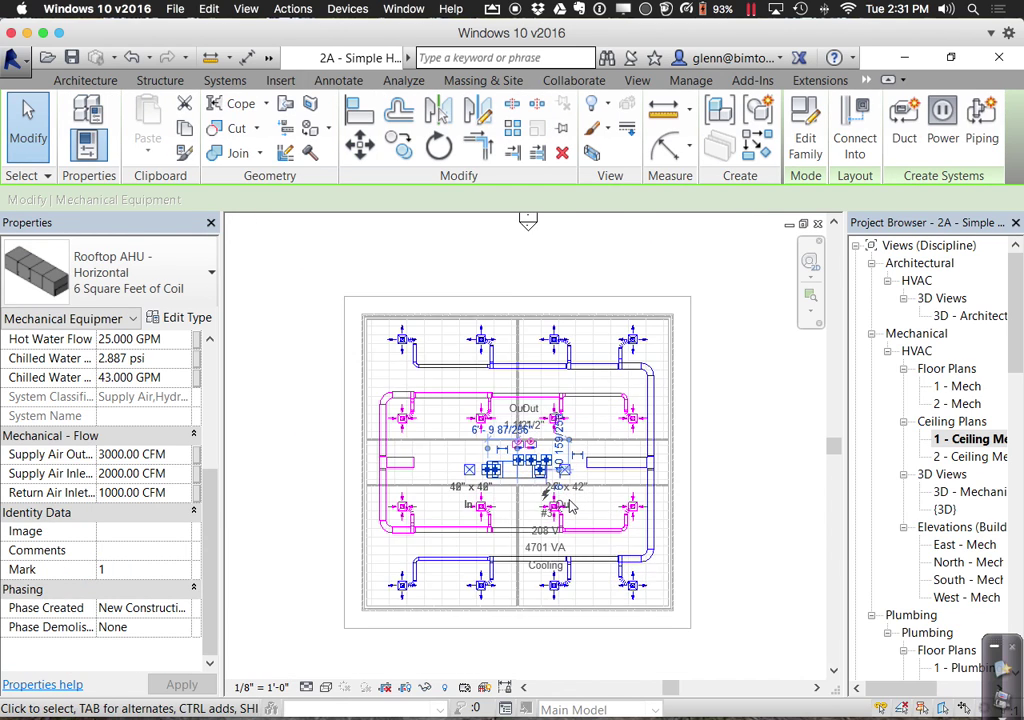
{"action": "left_click", "coordinate": [834, 489]}
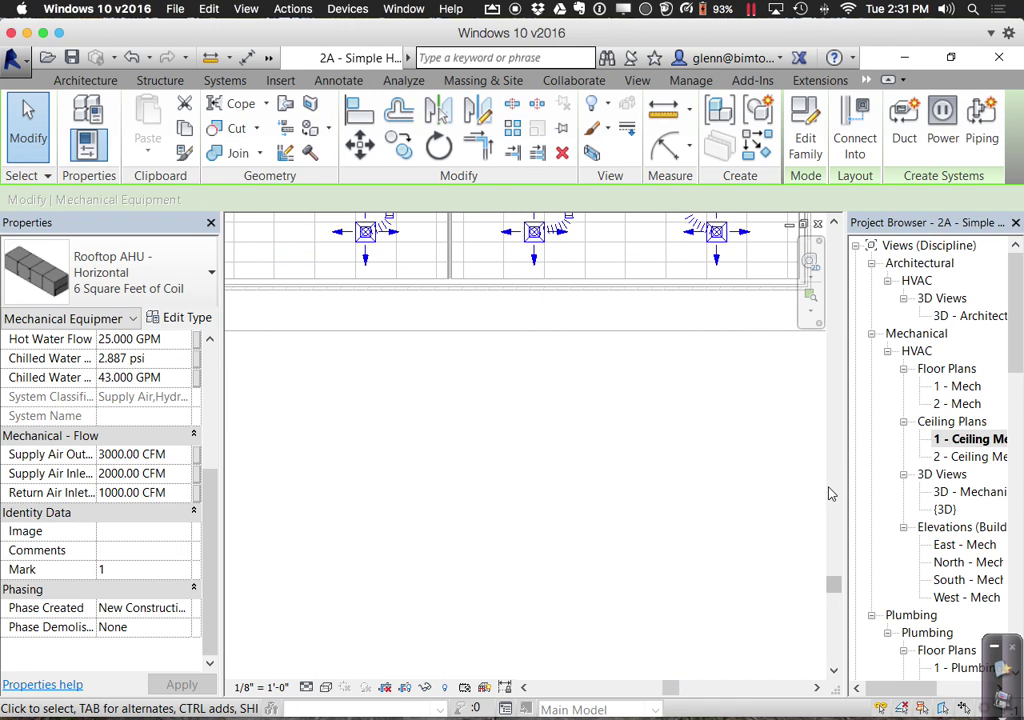
{"action": "left_click", "coordinate": [828, 493]}
{"action": "key", "text": "Escape"}
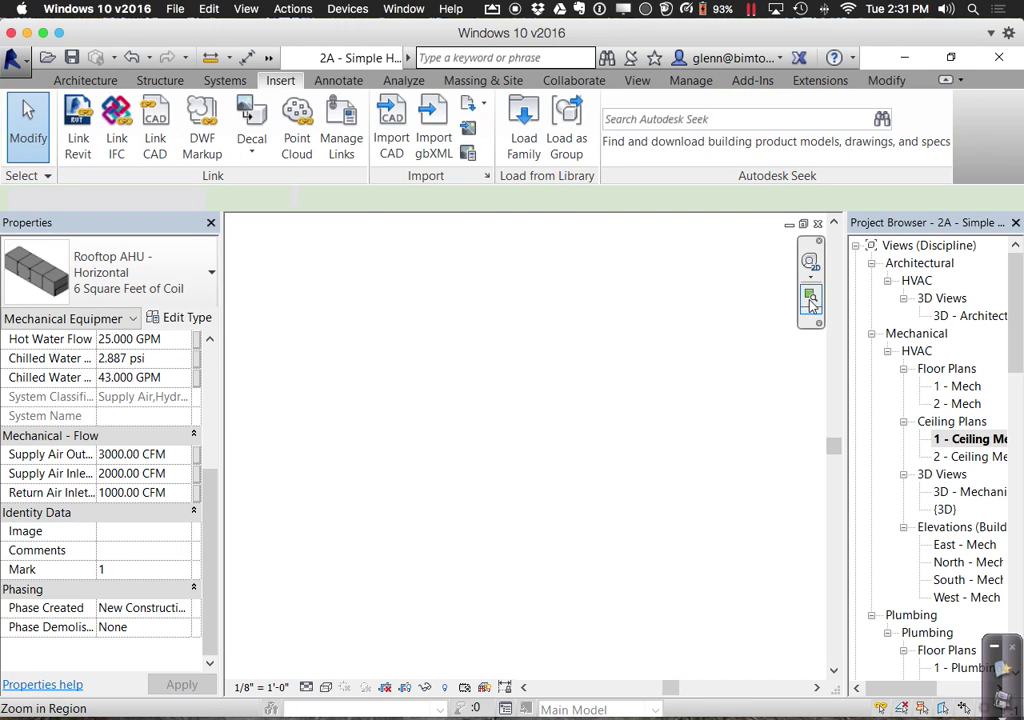
{"action": "key", "text": "z"}
{"action": "key", "text": "a"}
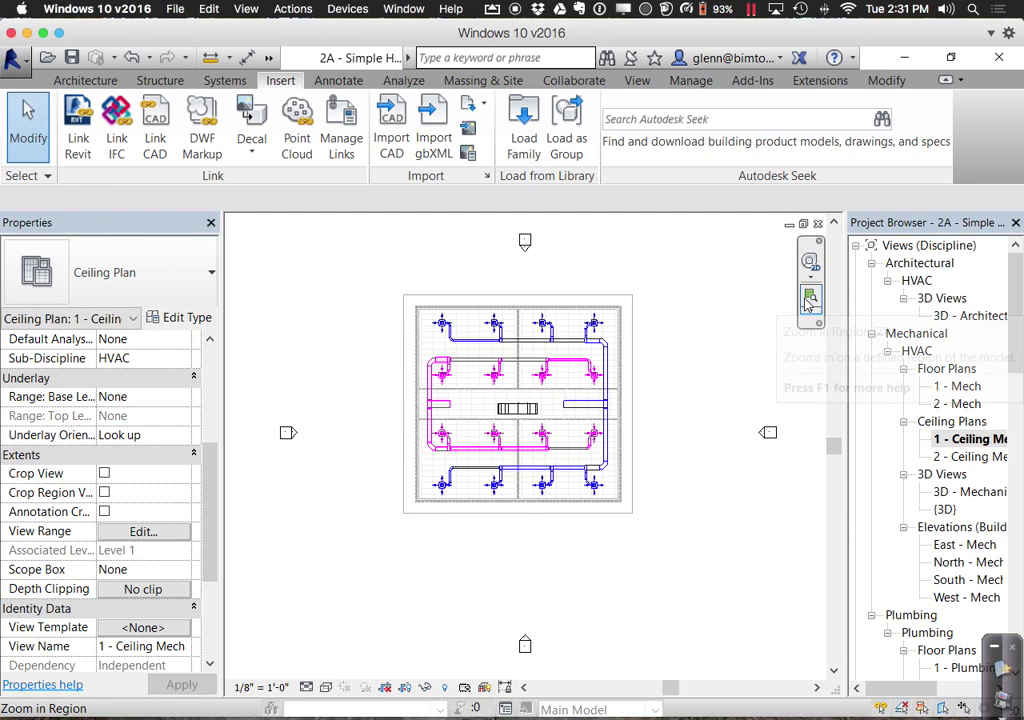
{"action": "scroll", "coordinate": [520, 407], "scroll_direction": "up", "scroll_amount": 5}
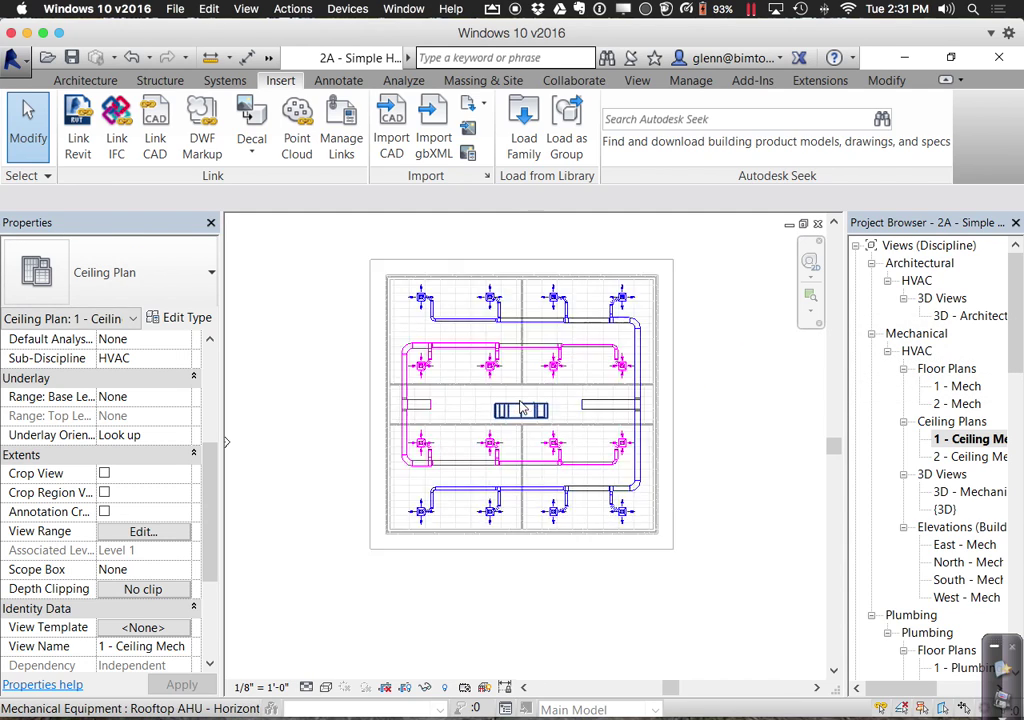
{"action": "scroll", "coordinate": [520, 407], "scroll_direction": "up", "scroll_amount": 4}
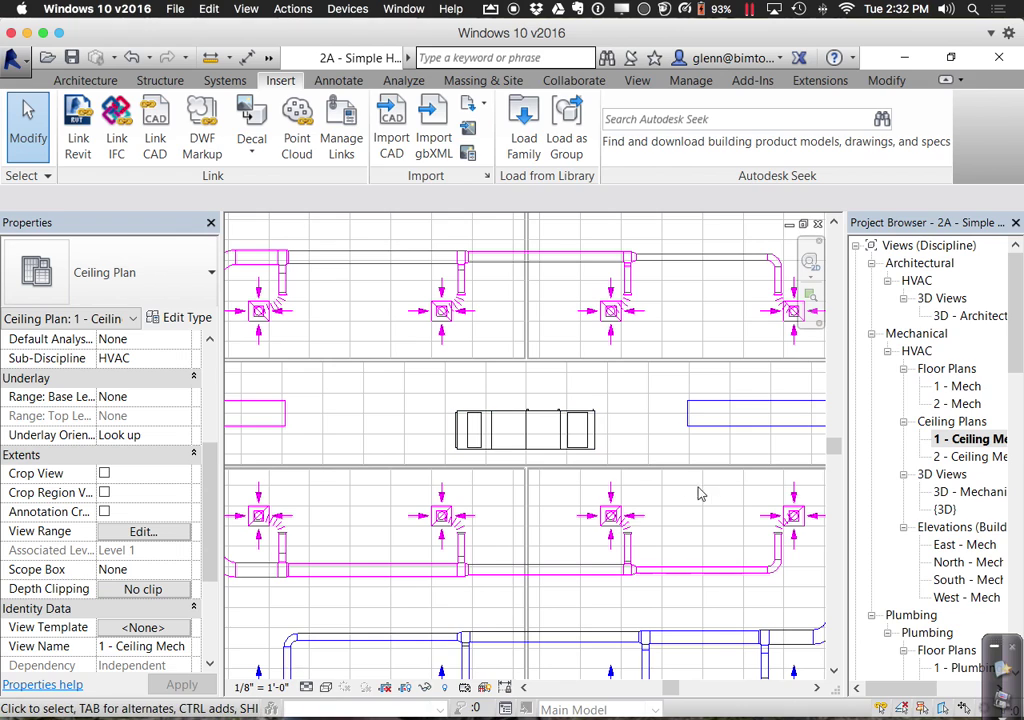
{"action": "scroll", "coordinate": [684, 489], "scroll_direction": "down", "scroll_amount": 3}
{"action": "middle_click_drag", "start_coordinate": [686, 487], "coordinate": [635, 508]}
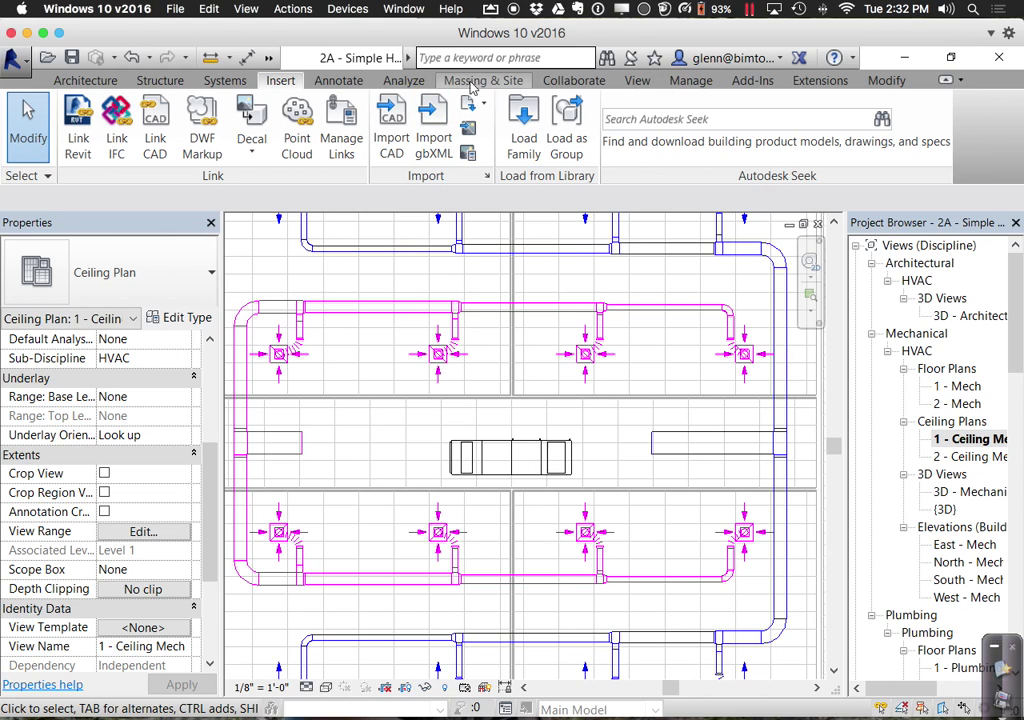
Align the AHU to the left duct's centreline with AL, then switch to the default 3D view
{"action": "left_click", "coordinate": [868, 81]}
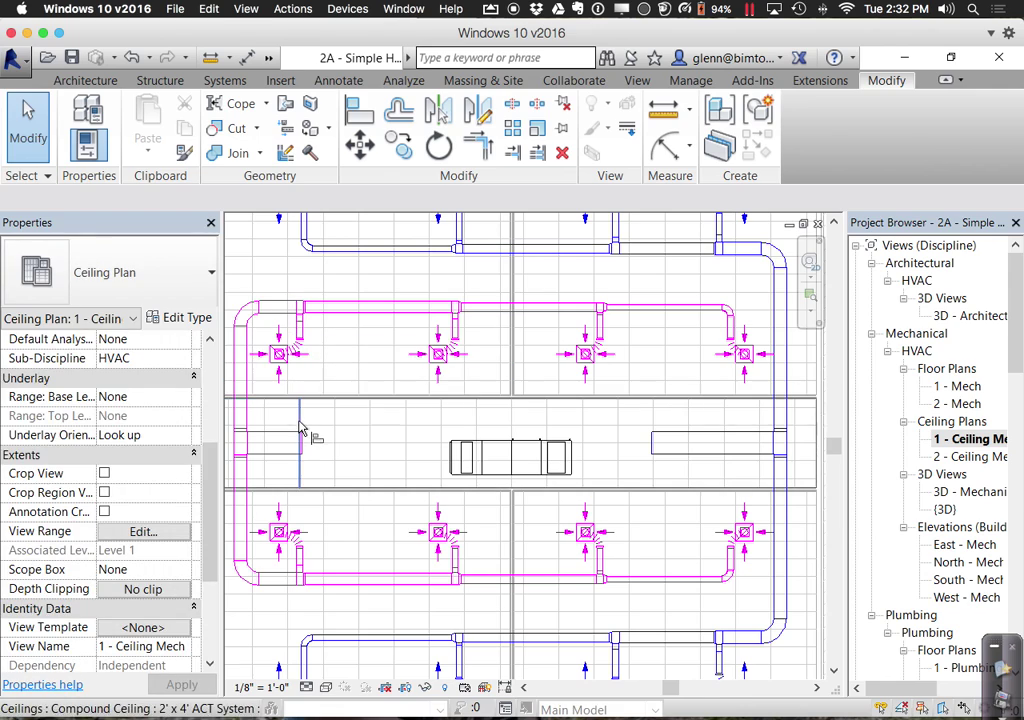
{"action": "key", "text": "a"}
{"action": "key", "text": "l"}
{"action": "left_click", "coordinate": [283, 446]}
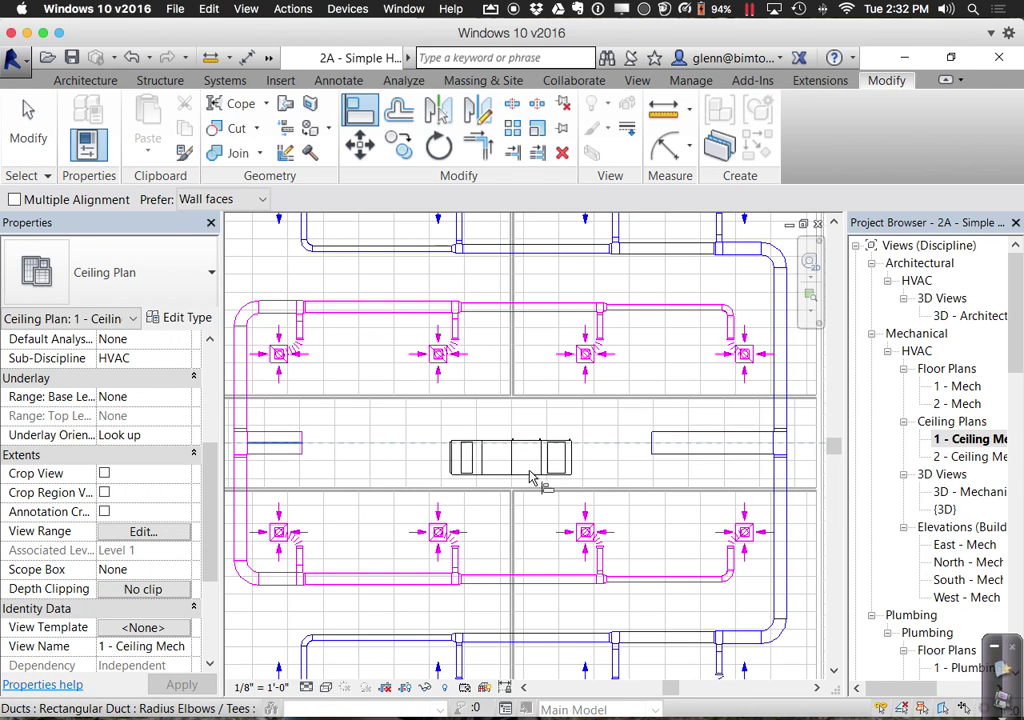
{"action": "left_click", "coordinate": [693, 469]}
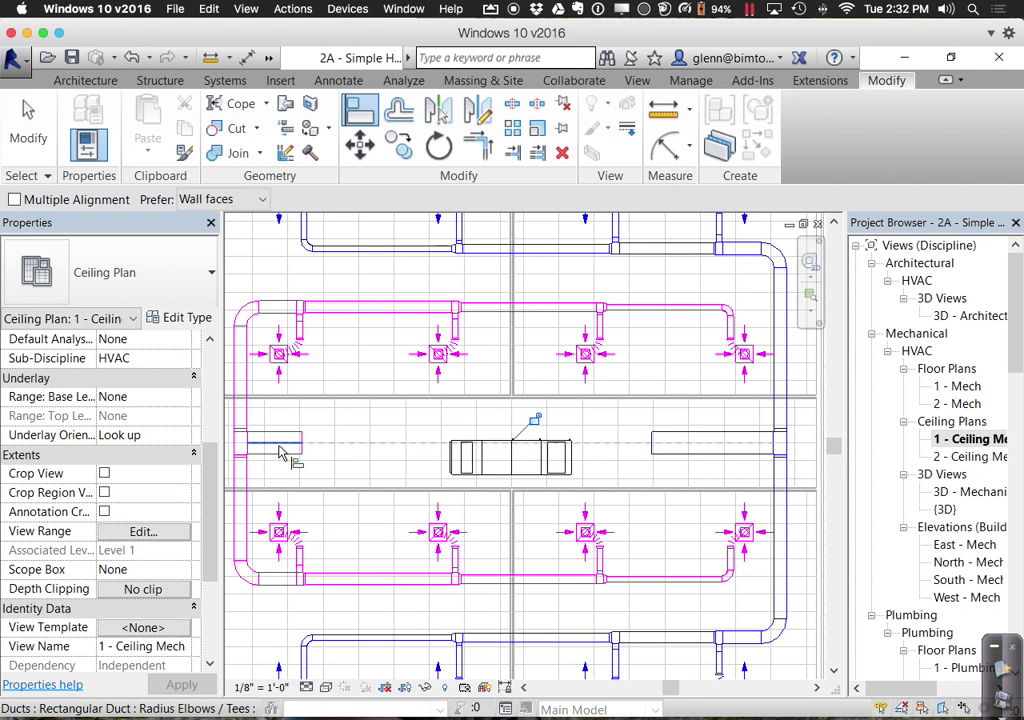
{"action": "left_click", "coordinate": [497, 464]}
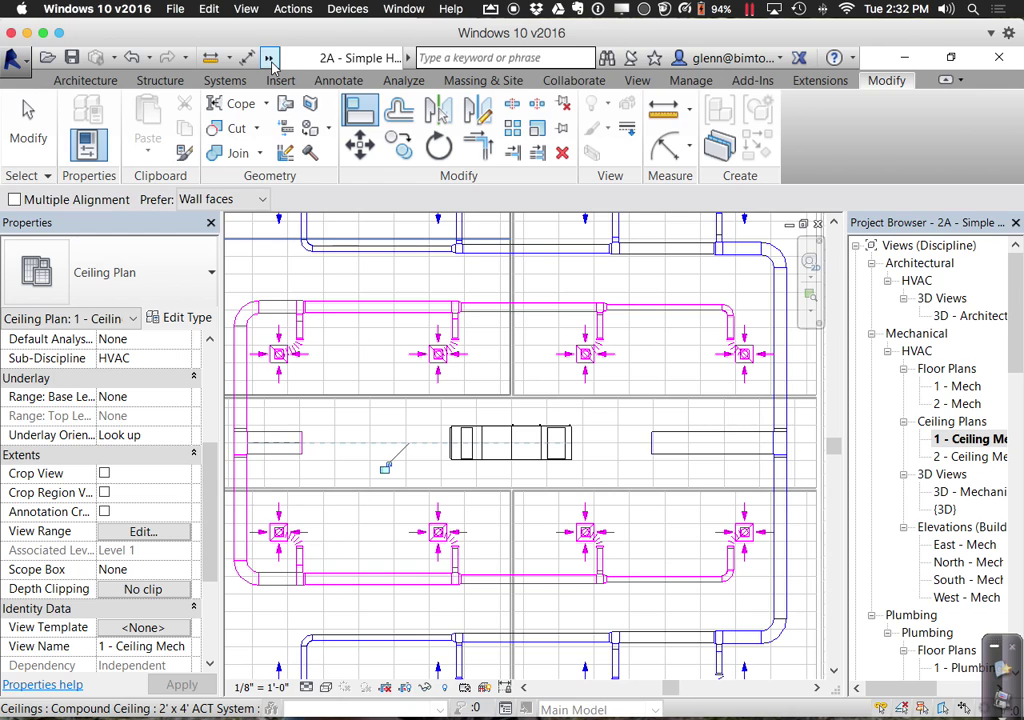
{"action": "left_click", "coordinate": [268, 60]}
{"action": "left_click", "coordinate": [329, 82]}
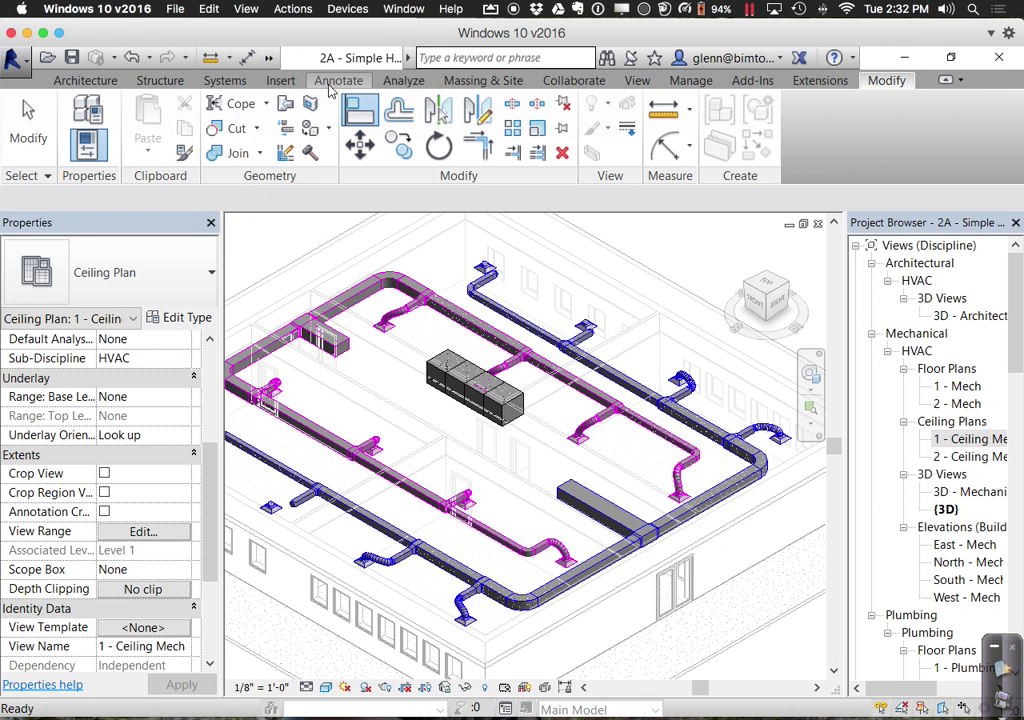
Turn the 3D view to FRONT, end Align, and frame the rooftop AHU above the ducts
{"action": "left_click", "coordinate": [758, 307]}
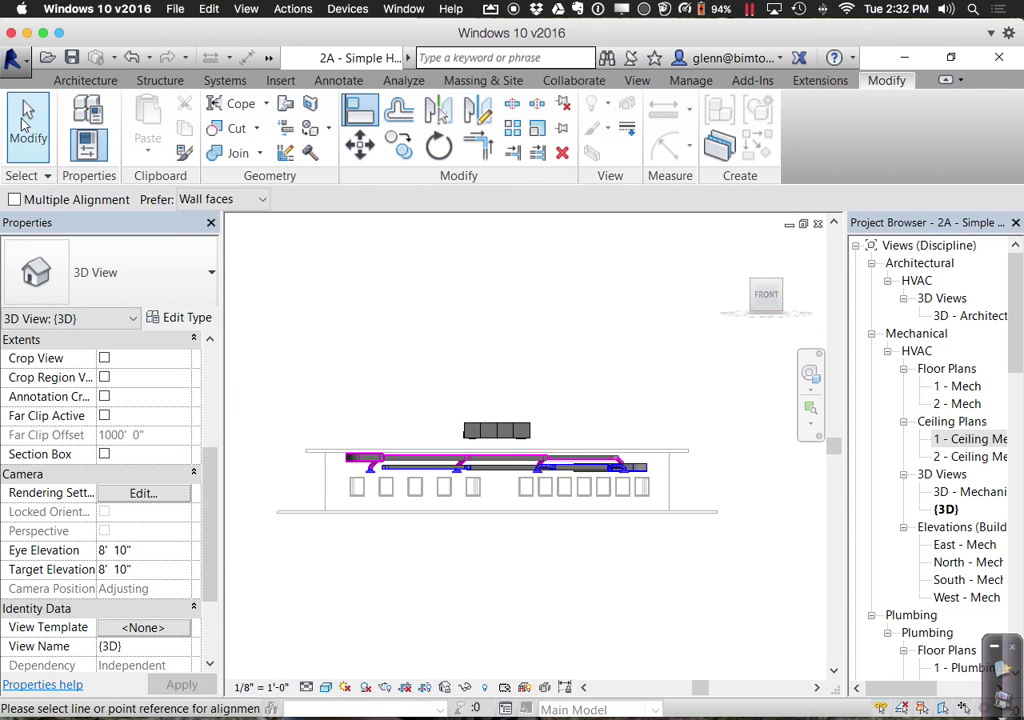
{"action": "left_click", "coordinate": [29, 128]}
{"action": "scroll", "coordinate": [470, 430], "scroll_direction": "up", "scroll_amount": 2}
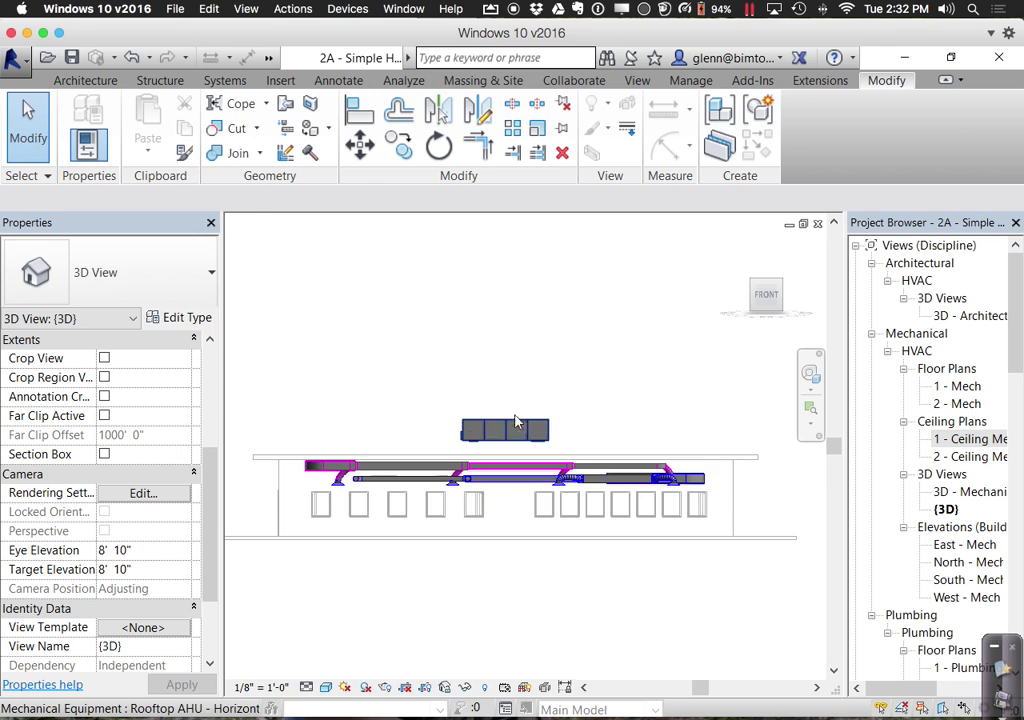
{"action": "scroll", "coordinate": [705, 415], "scroll_direction": "up", "scroll_amount": 3}
{"action": "middle_click_drag", "start_coordinate": [645, 414], "coordinate": [712, 417]}
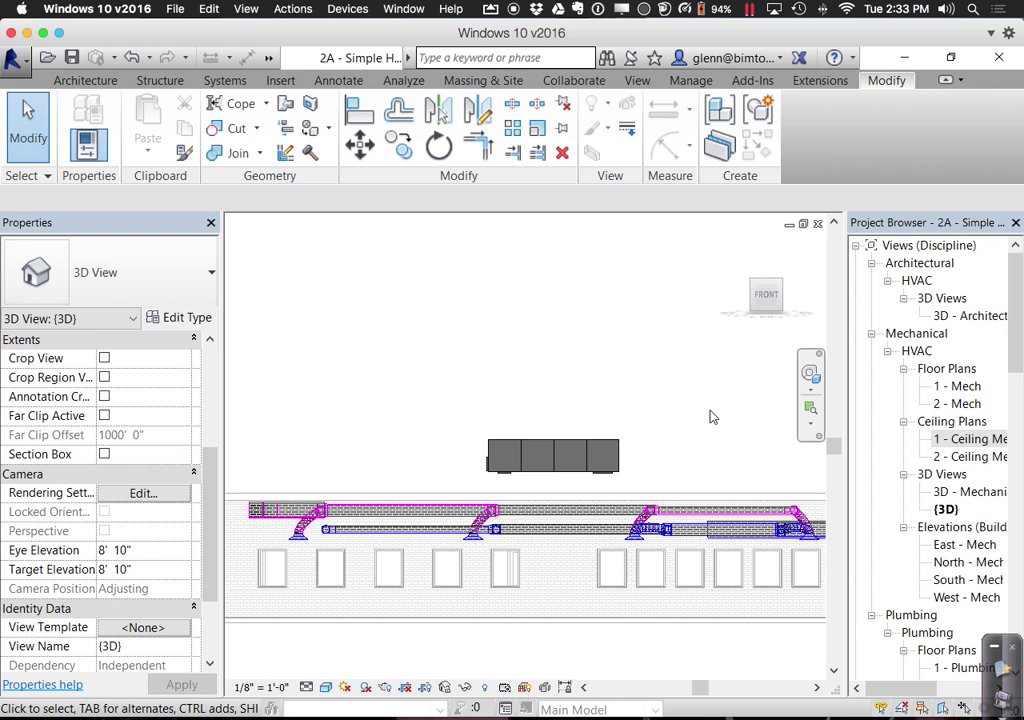
{"action": "scroll", "coordinate": [510, 425], "scroll_direction": "up", "scroll_amount": 3}
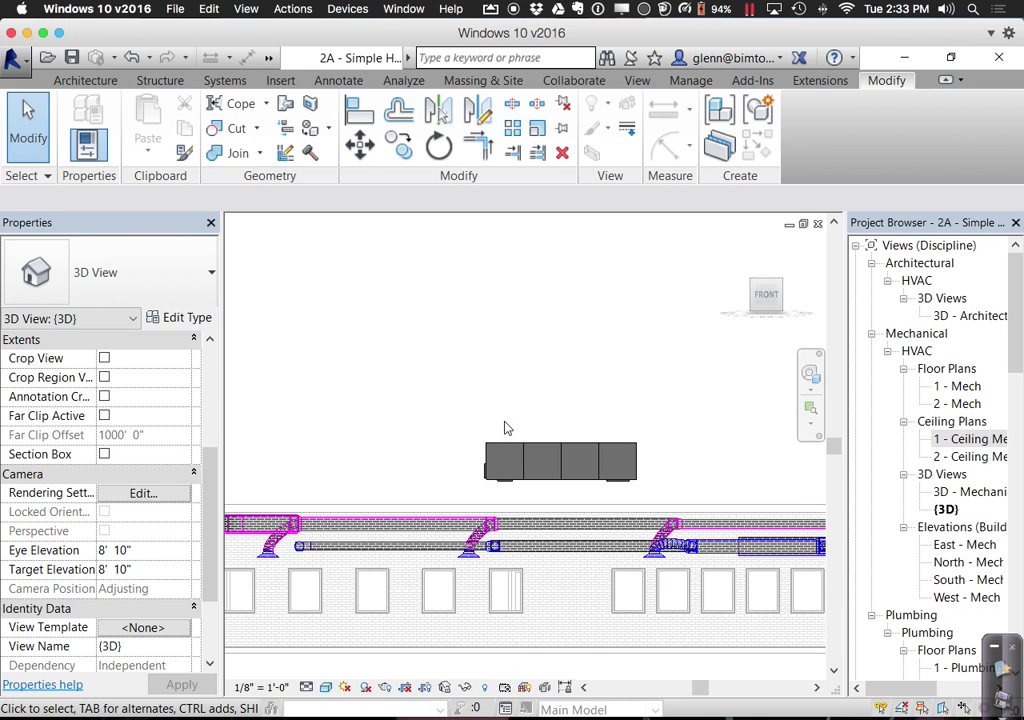
{"action": "middle_click_drag", "start_coordinate": [515, 425], "coordinate": [471, 340]}
Select the rooftop AHU, zoom in, and start a duct from its 16" x 42" connector
{"action": "scroll", "coordinate": [471, 340], "scroll_direction": "up", "scroll_amount": 2}
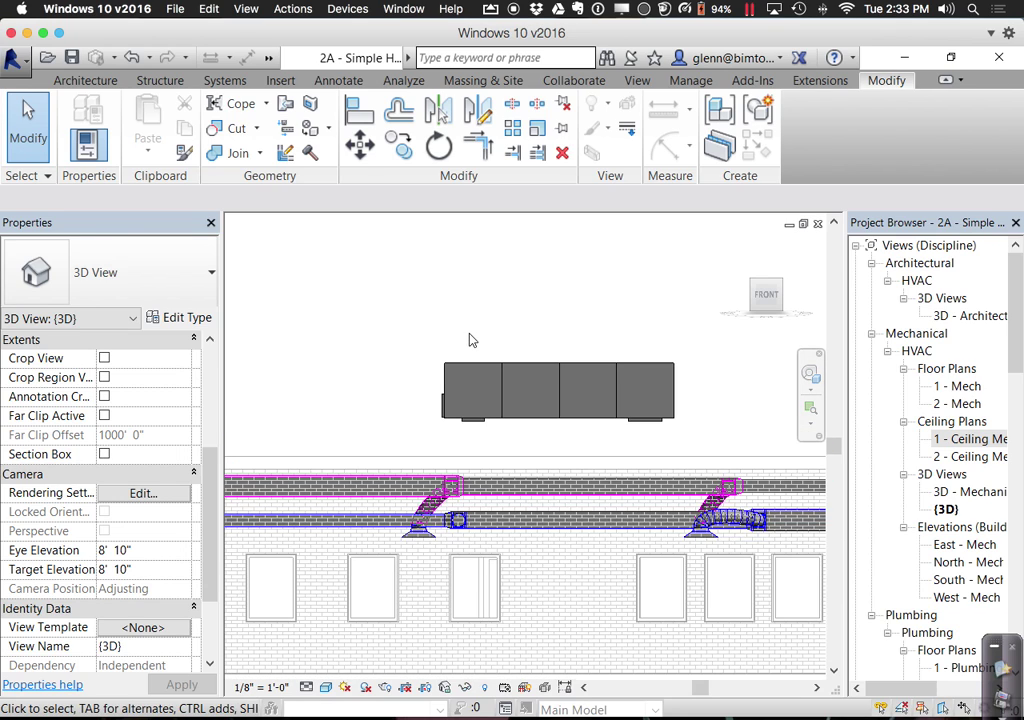
{"action": "scroll", "coordinate": [472, 340], "scroll_direction": "down", "scroll_amount": 1}
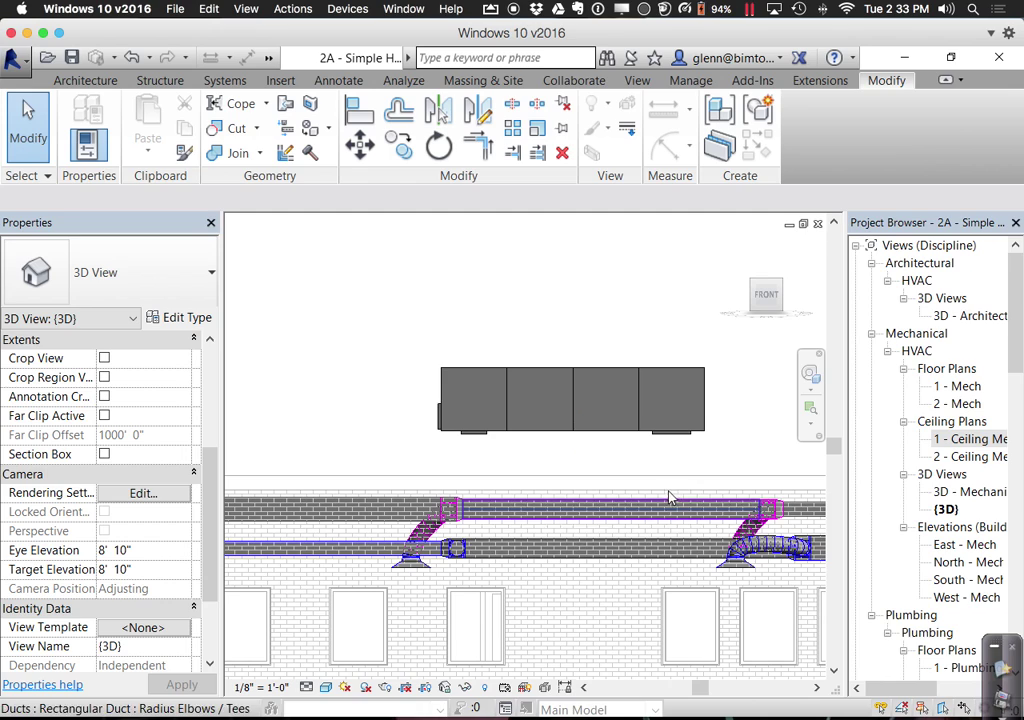
{"action": "left_click", "coordinate": [634, 423]}
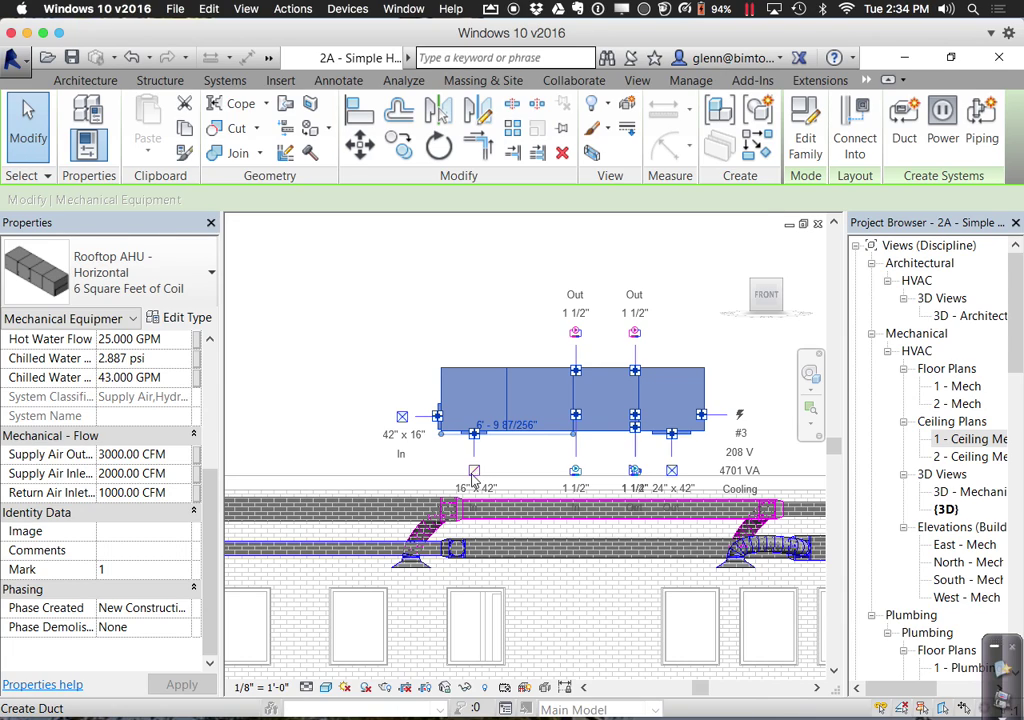
{"action": "middle_click_drag", "start_coordinate": [516, 487], "coordinate": [491, 383]}
{"action": "scroll", "coordinate": [491, 383], "scroll_direction": "up", "scroll_amount": 2}
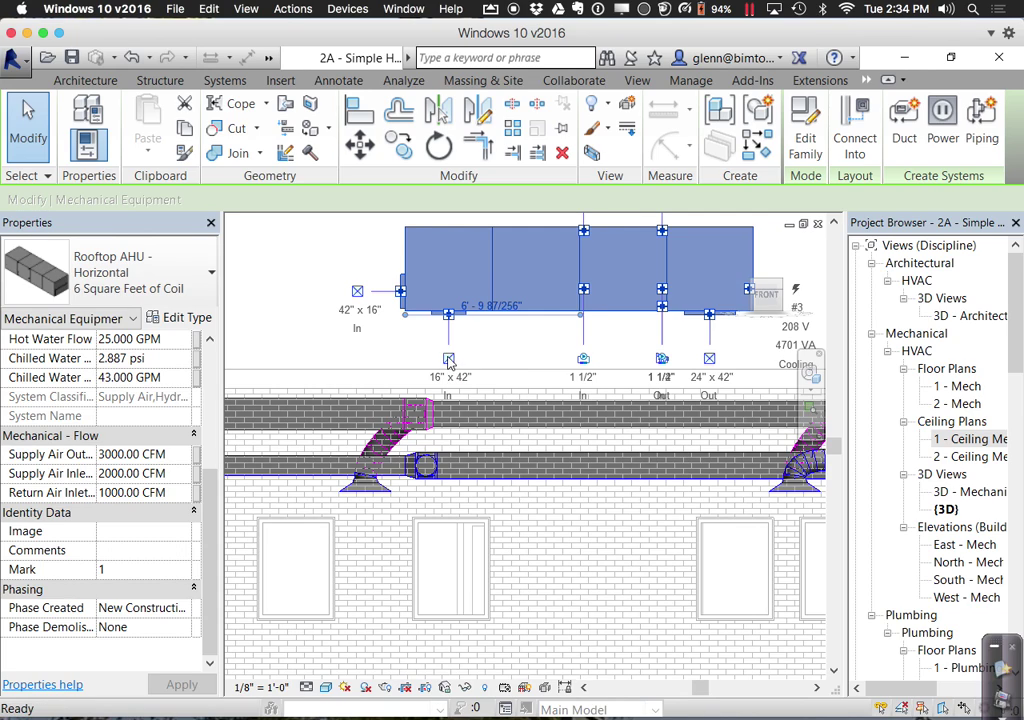
{"action": "left_click", "coordinate": [448, 359]}
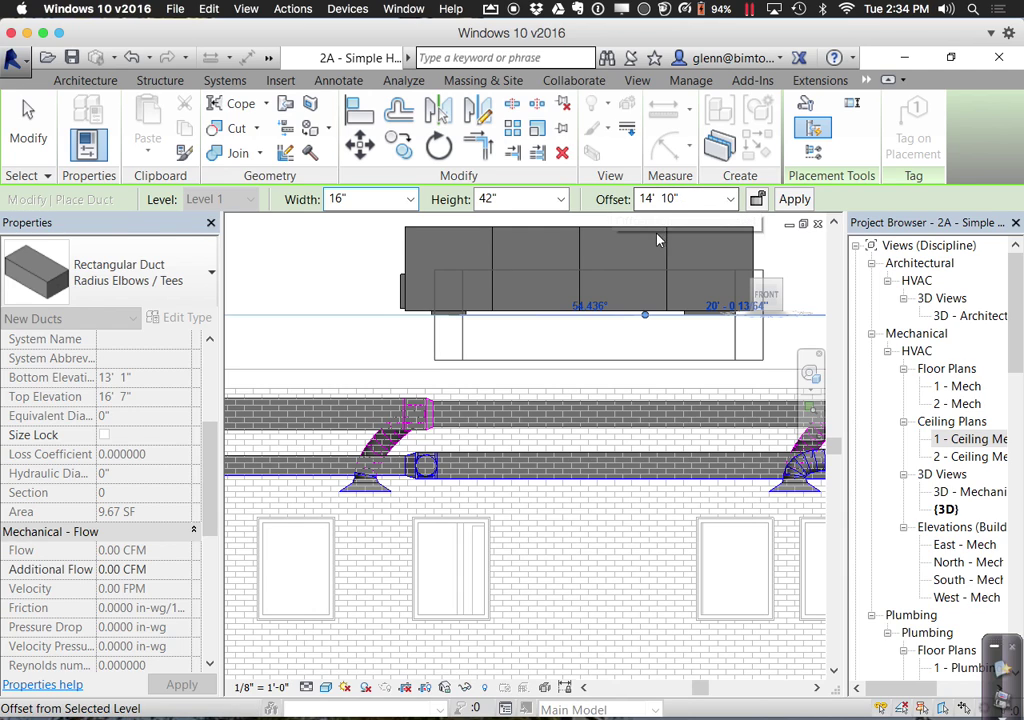
Cancel and restart the duct from the 16" x 42" connector, then stop placing it
{"action": "key", "text": "Escape"}
{"action": "key", "text": "Escape"}
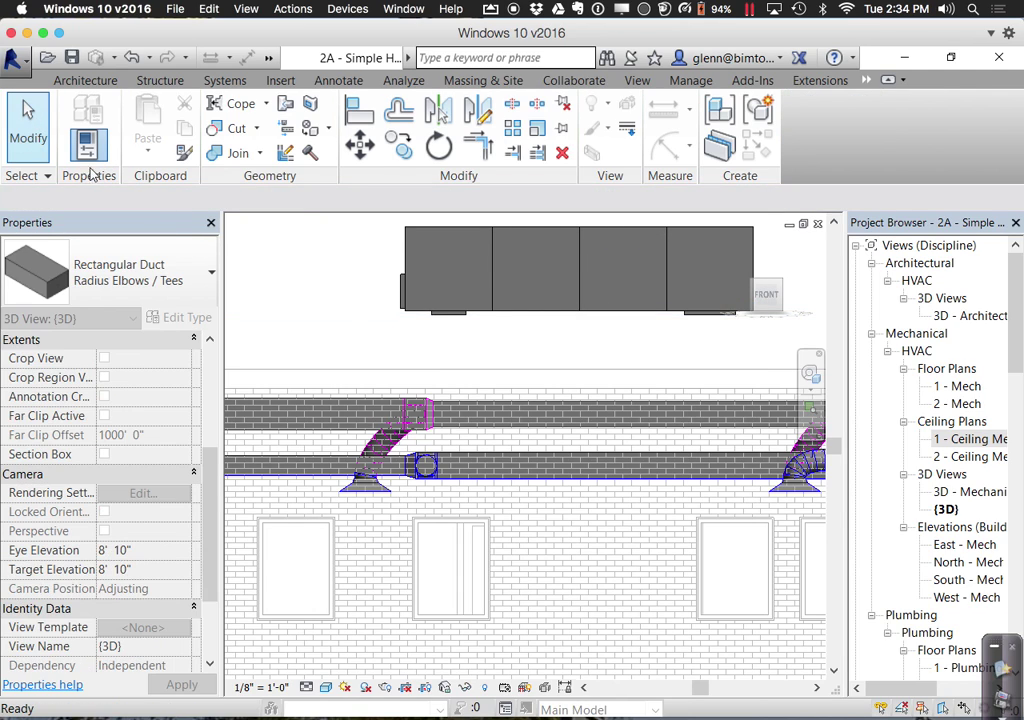
{"action": "left_click", "coordinate": [449, 318]}
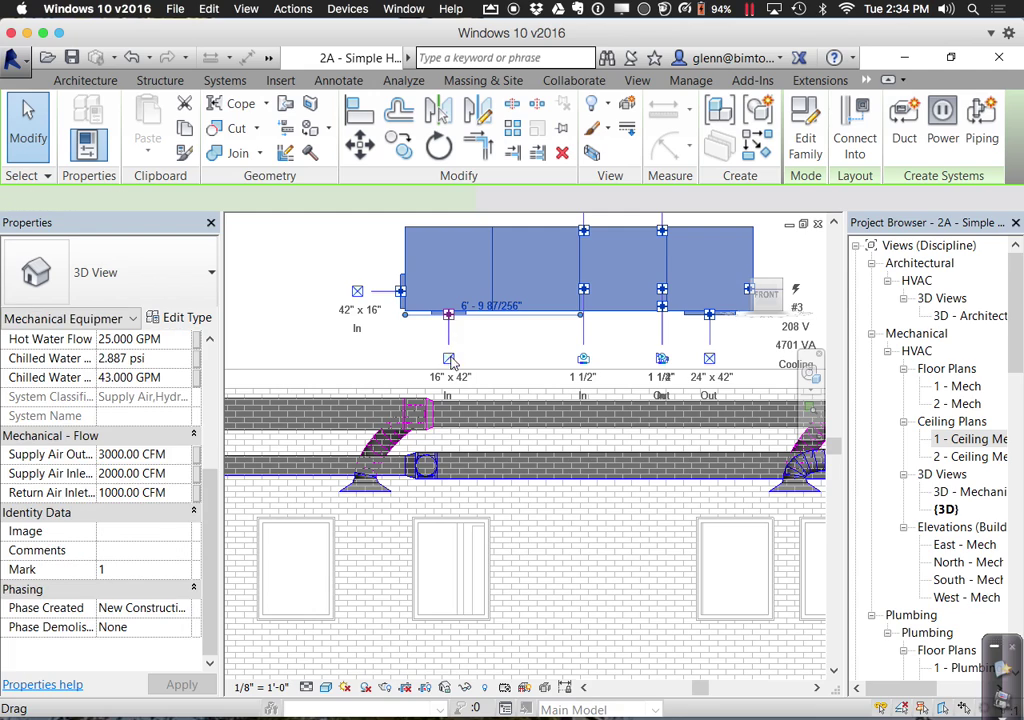
{"action": "left_click", "coordinate": [449, 362]}
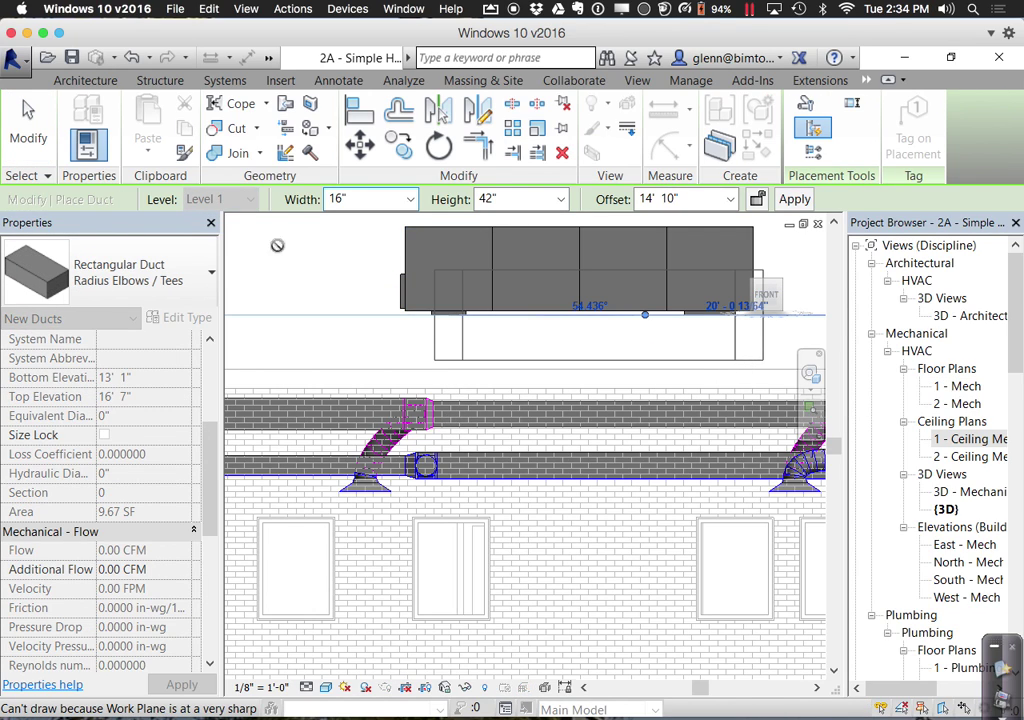
{"action": "left_click", "coordinate": [24, 126]}
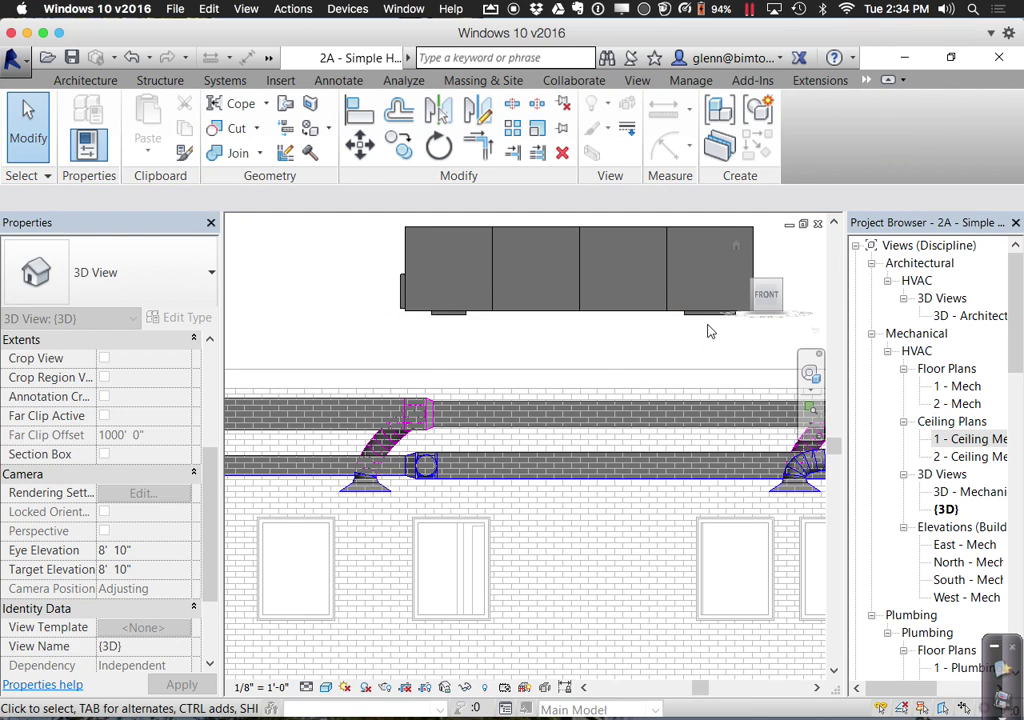
Try a duct from the 24" x 42" outlet, which raises the sharp work-plane angle error
{"action": "left_click", "coordinate": [705, 320]}
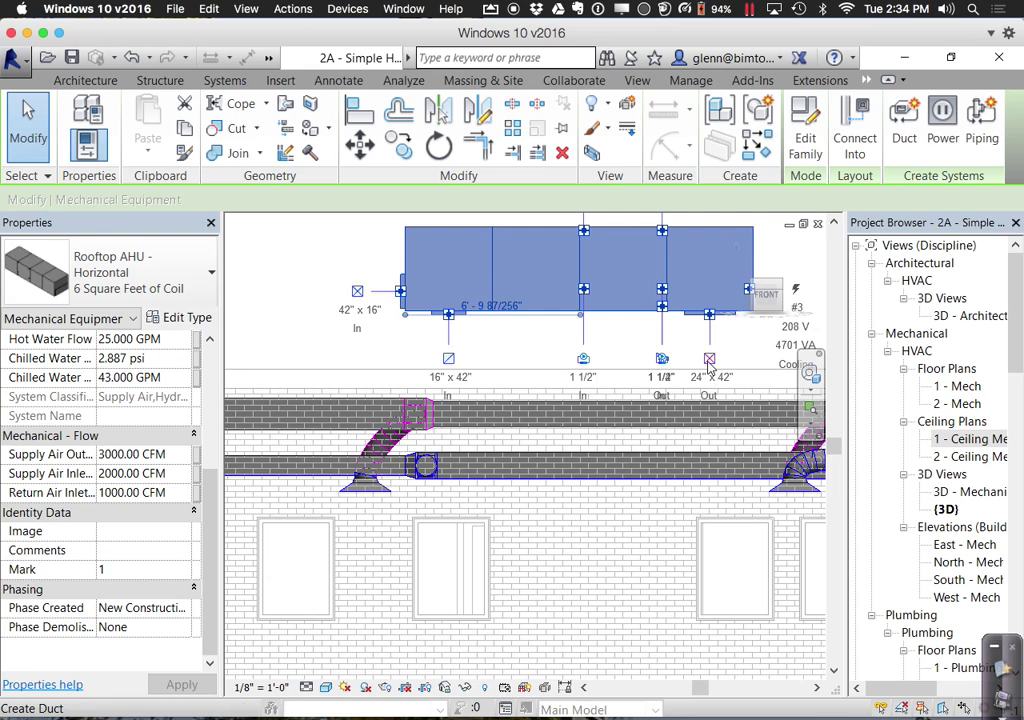
{"action": "left_click", "coordinate": [709, 360]}
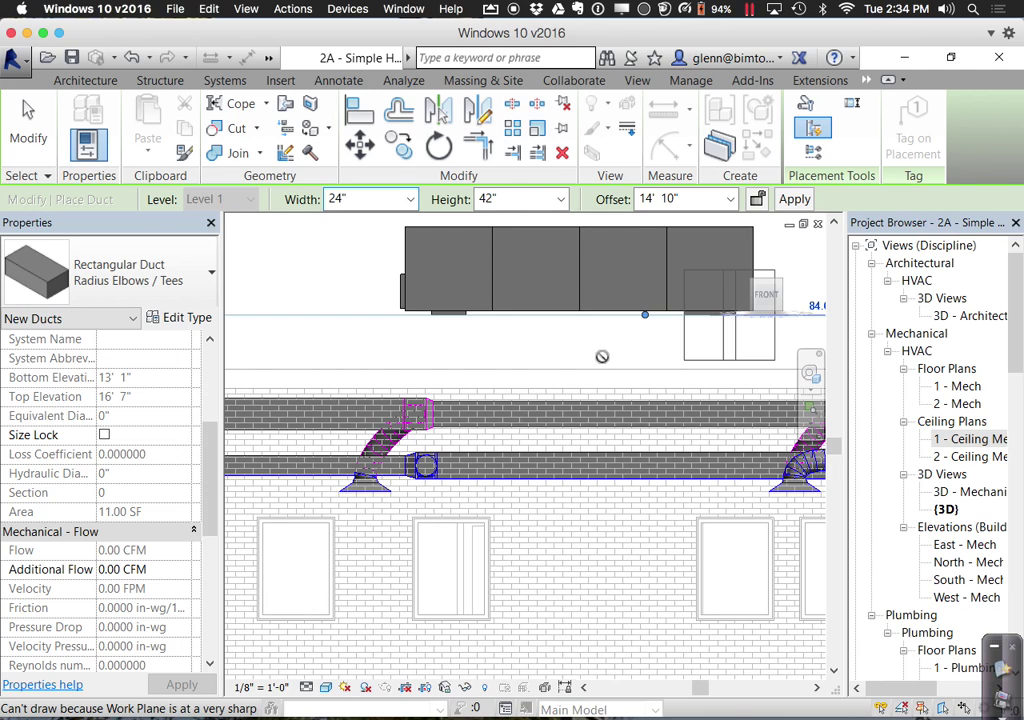
{"action": "key", "text": "Escape"}
{"action": "left_click", "coordinate": [711, 359]}
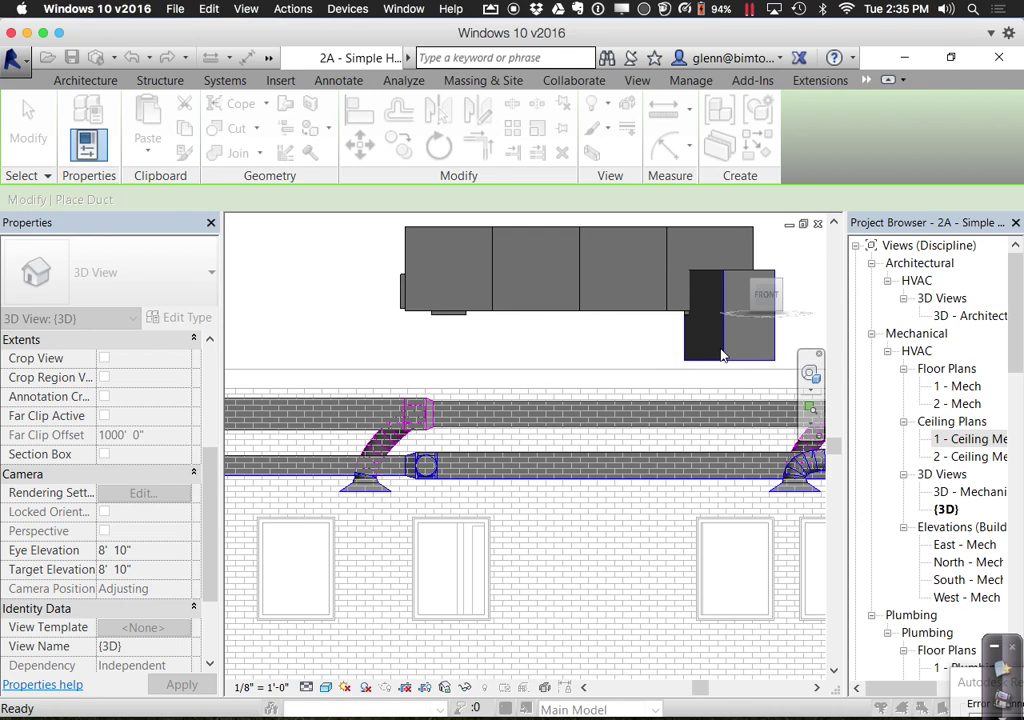
{"action": "scroll", "coordinate": [724, 355], "scroll_direction": "down", "scroll_amount": 3}
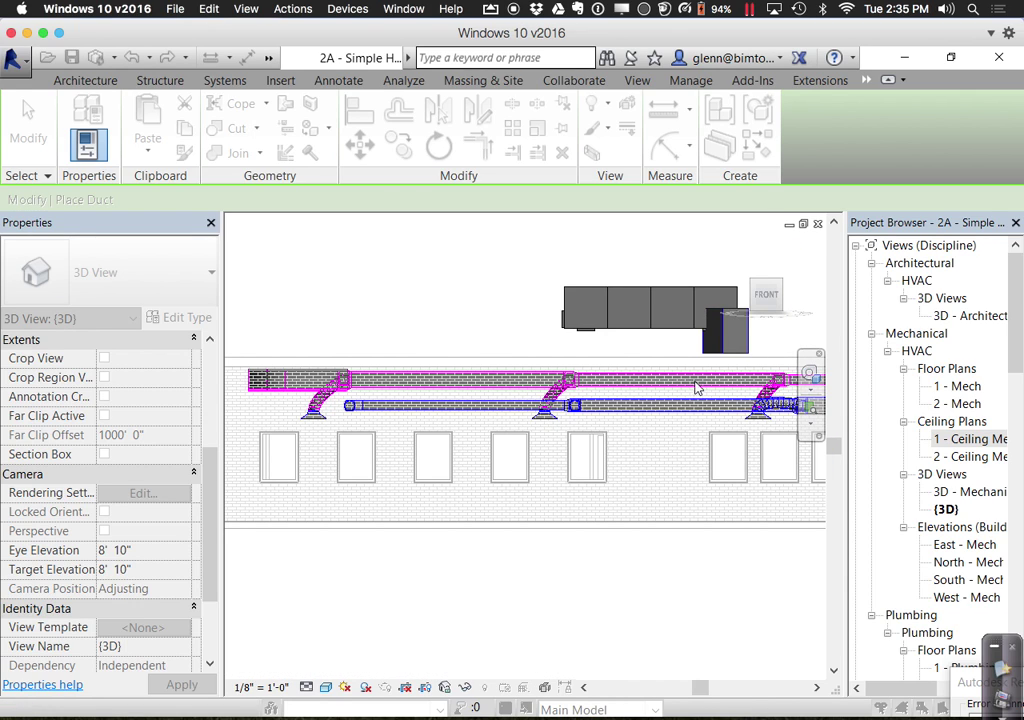
{"action": "scroll", "coordinate": [712, 352], "scroll_direction": "up", "scroll_amount": 2}
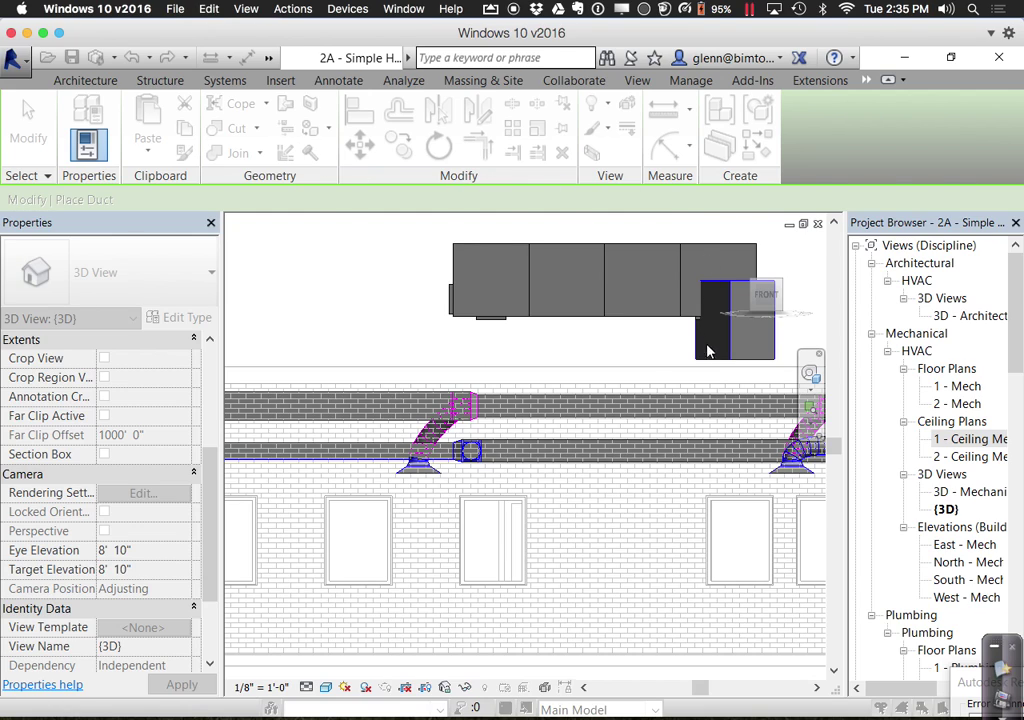
{"action": "scroll", "coordinate": [648, 433], "scroll_direction": "down", "scroll_amount": 1}
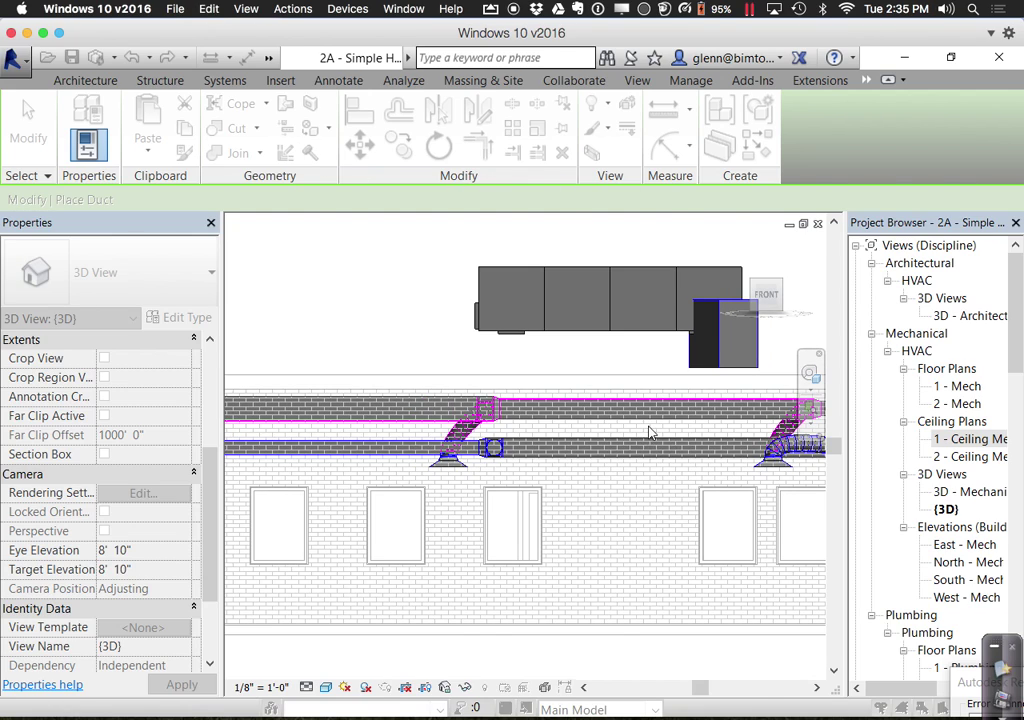
{"action": "left_click_drag", "start_coordinate": [976, 690], "coordinate": [532, 503]}
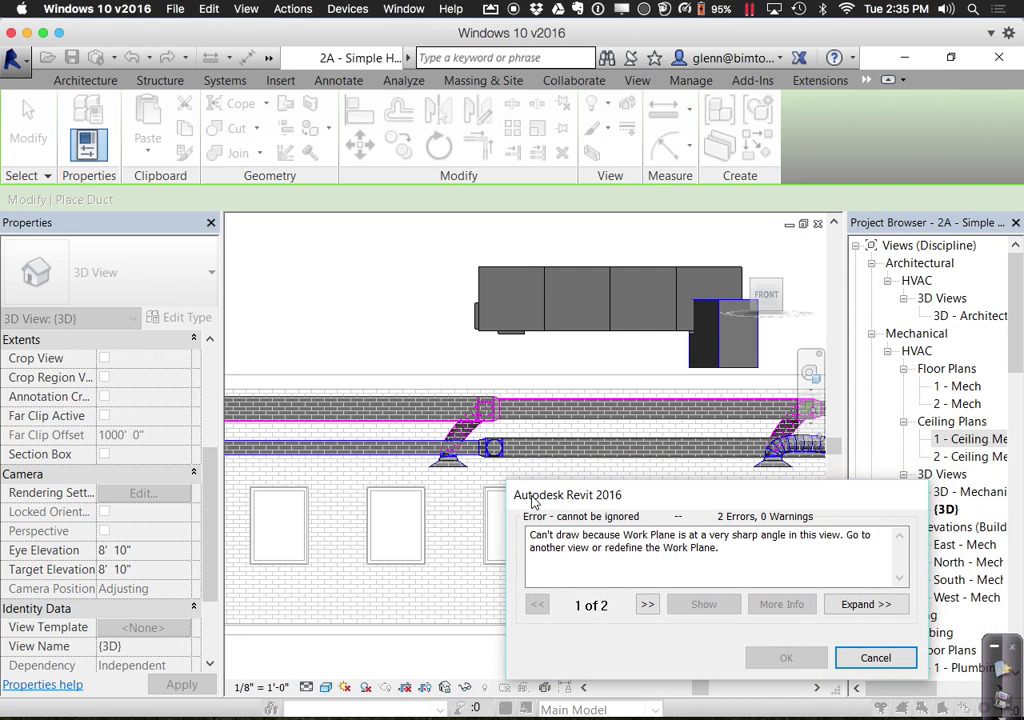
Cancel the work-plane error, zoom out, and reopen the 1 - Ceiling Mech plan
{"action": "left_click", "coordinate": [876, 657]}
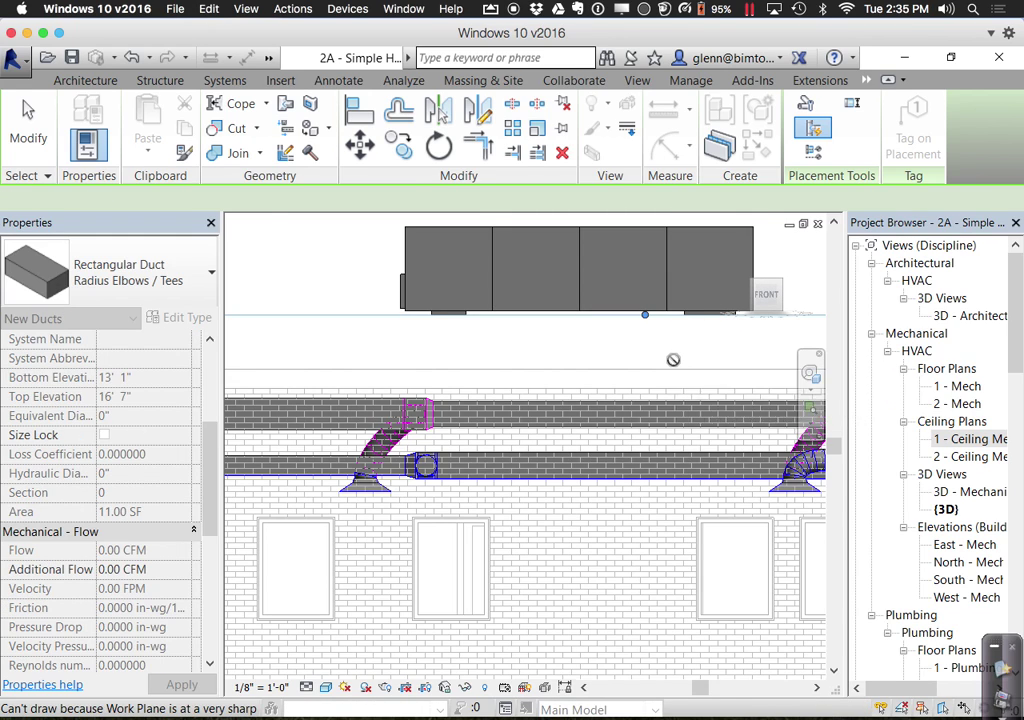
{"action": "scroll", "coordinate": [673, 360], "scroll_direction": "down", "scroll_amount": 1}
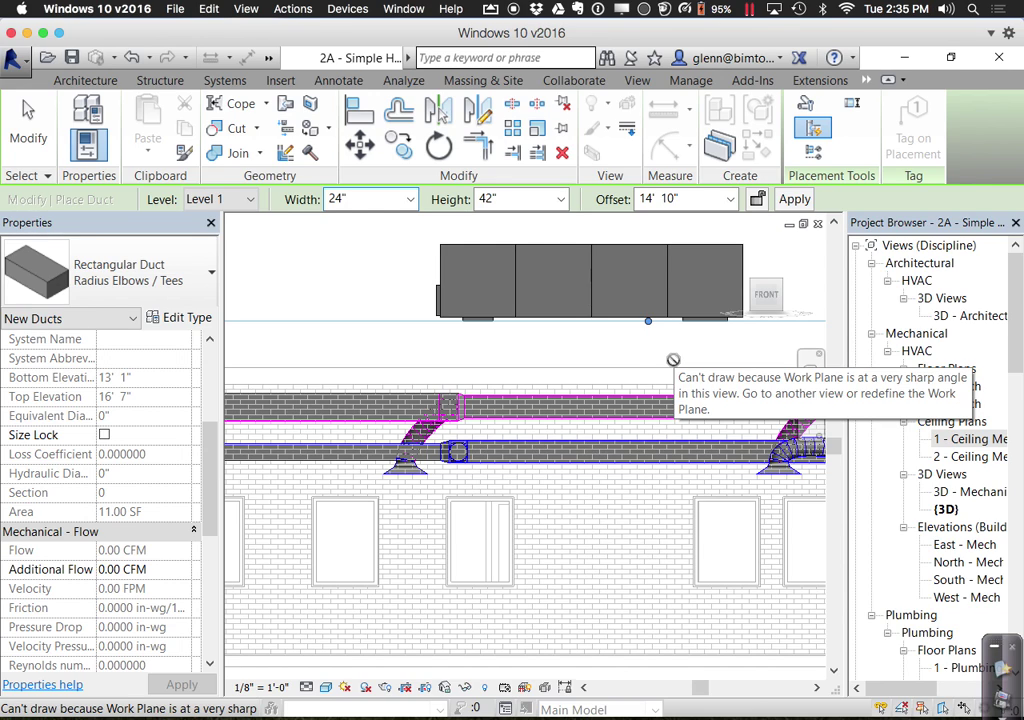
{"action": "scroll", "coordinate": [673, 360], "scroll_direction": "down", "scroll_amount": 4}
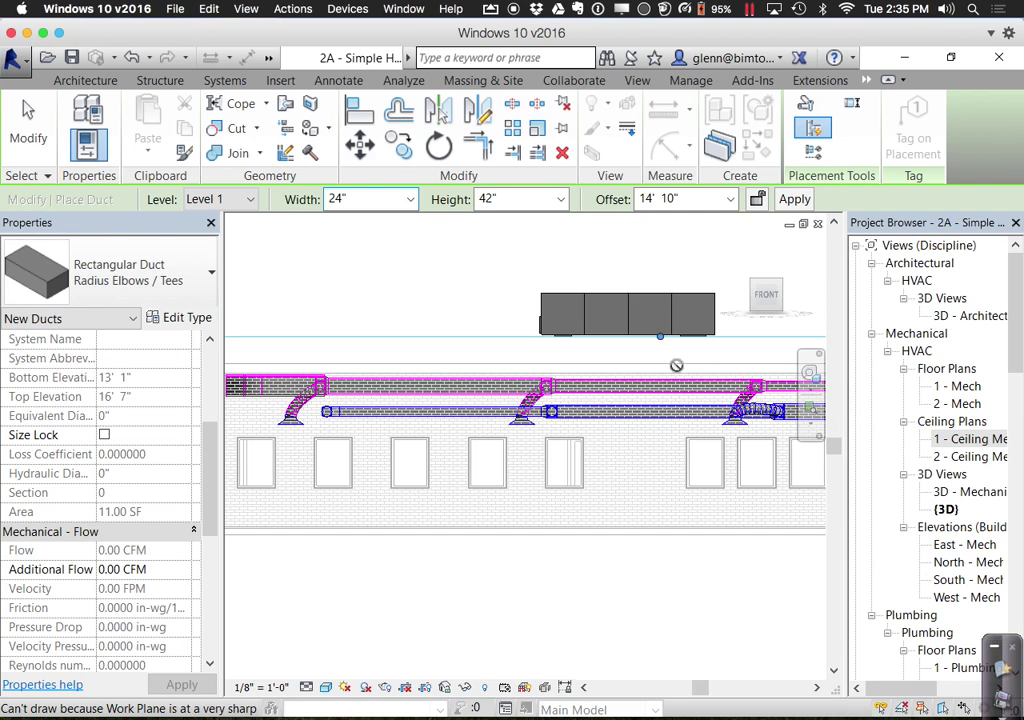
{"action": "double_click", "coordinate": [960, 442]}
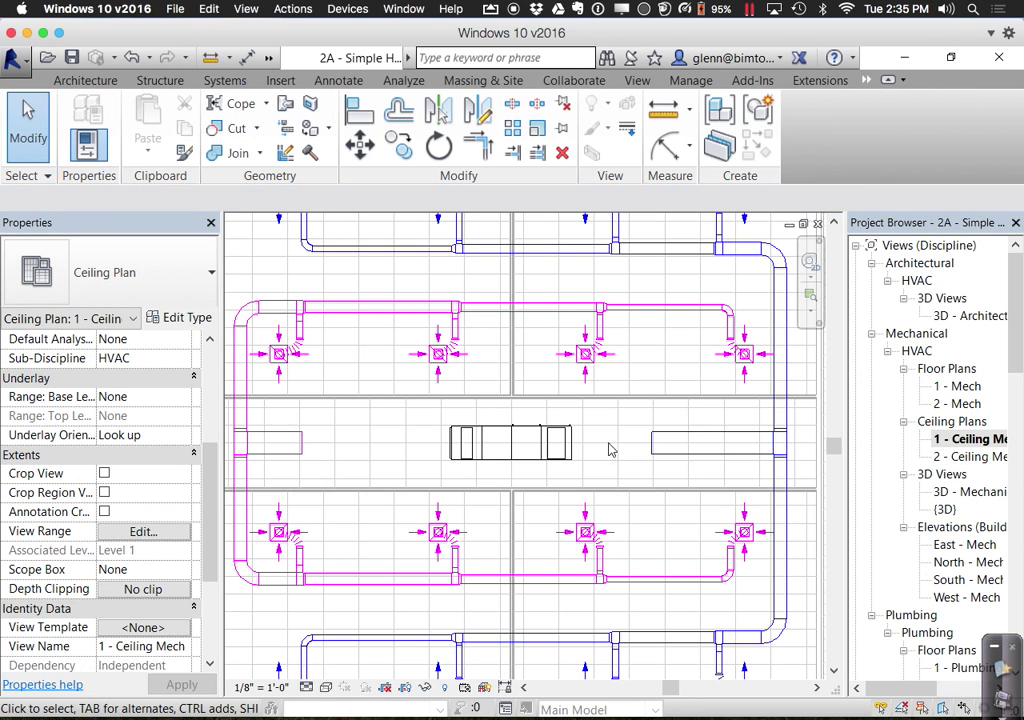
Select the rooftop AHU and start a 24" x 42" duct at 14' 10" offset from its outlet
{"action": "left_click", "coordinate": [527, 459]}
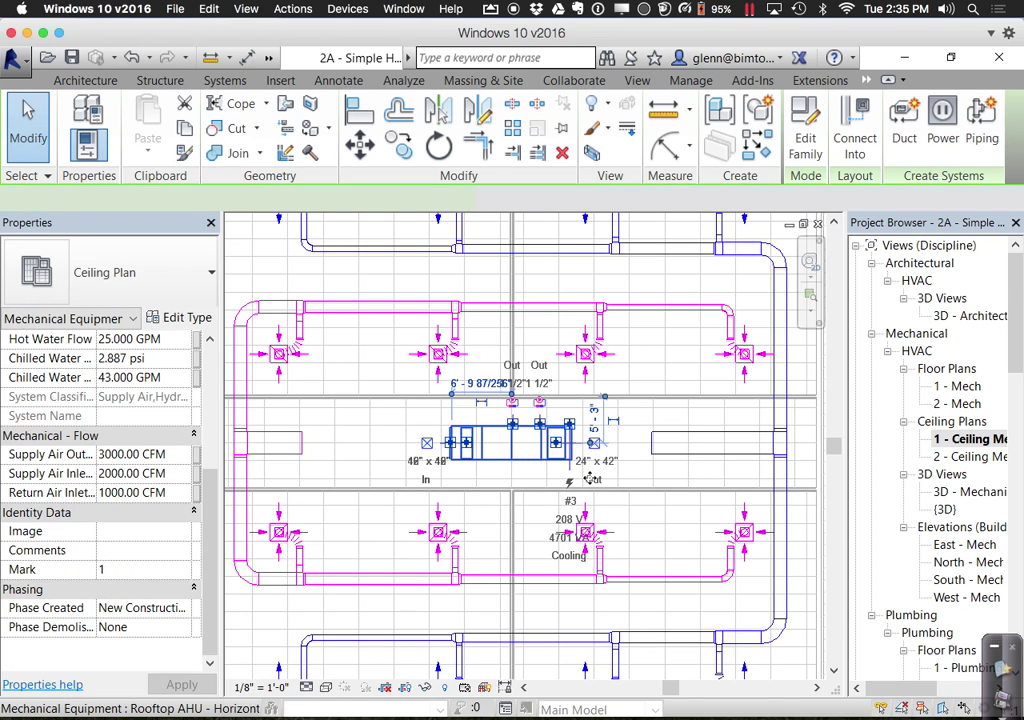
{"action": "scroll", "coordinate": [614, 485], "scroll_direction": "up", "scroll_amount": 2}
{"action": "scroll", "coordinate": [614, 485], "scroll_direction": "up", "scroll_amount": 3}
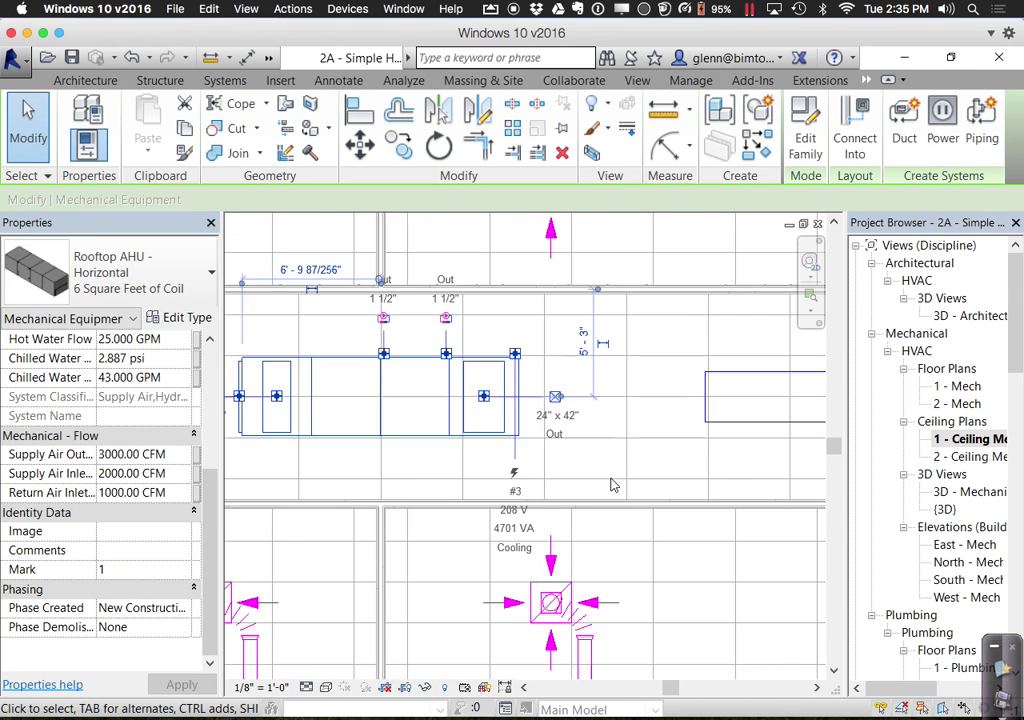
{"action": "left_click", "coordinate": [549, 386]}
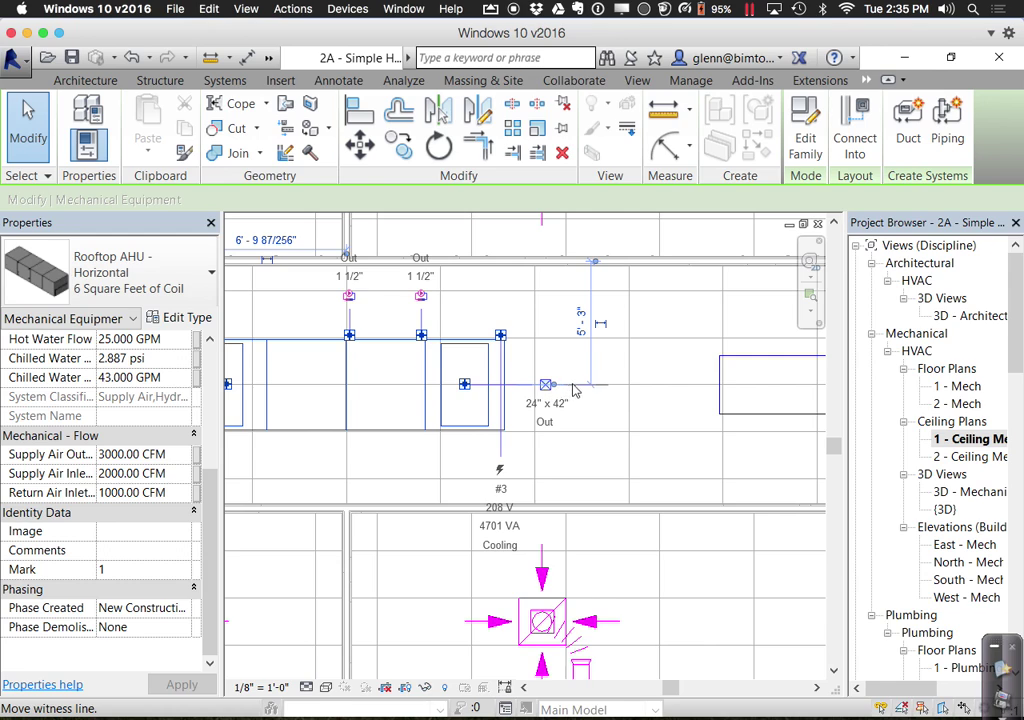
{"action": "left_click", "coordinate": [674, 399]}
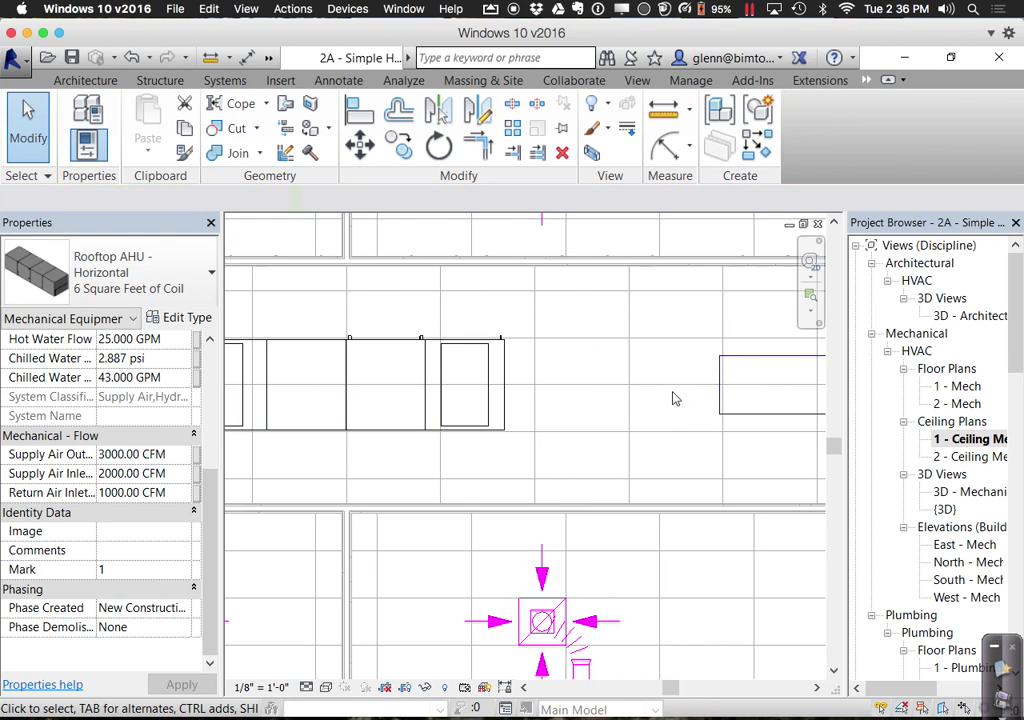
{"action": "left_click", "coordinate": [488, 391]}
{"action": "left_click", "coordinate": [536, 384]}
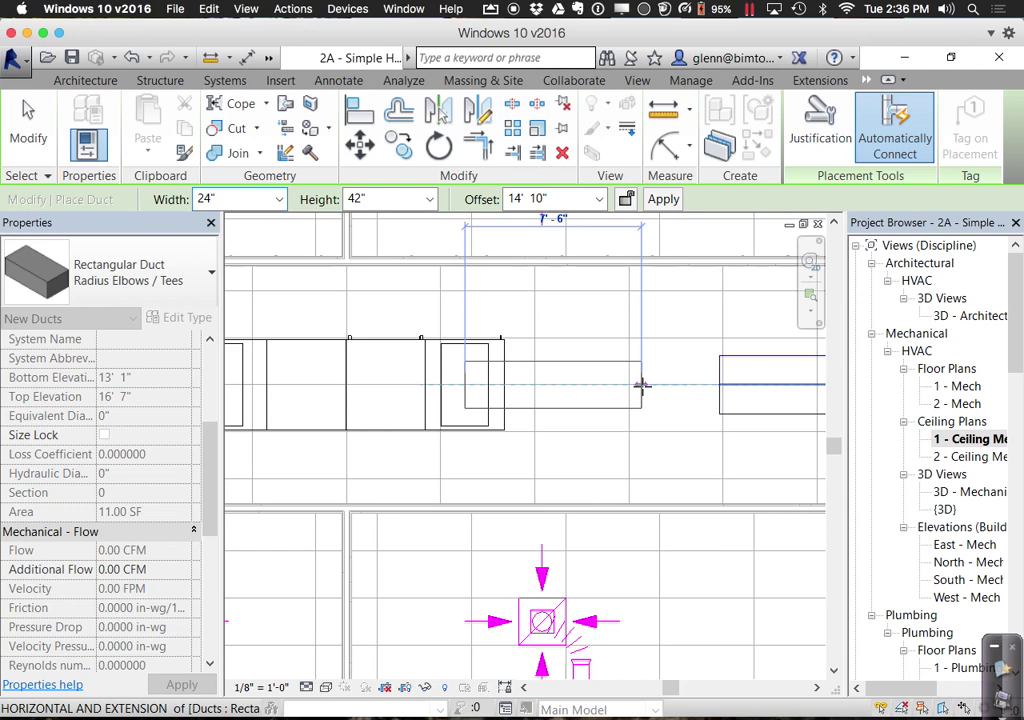
Set the duct start beside the AHU and resize it to 42" wide by 24" high
{"action": "left_click", "coordinate": [642, 385]}
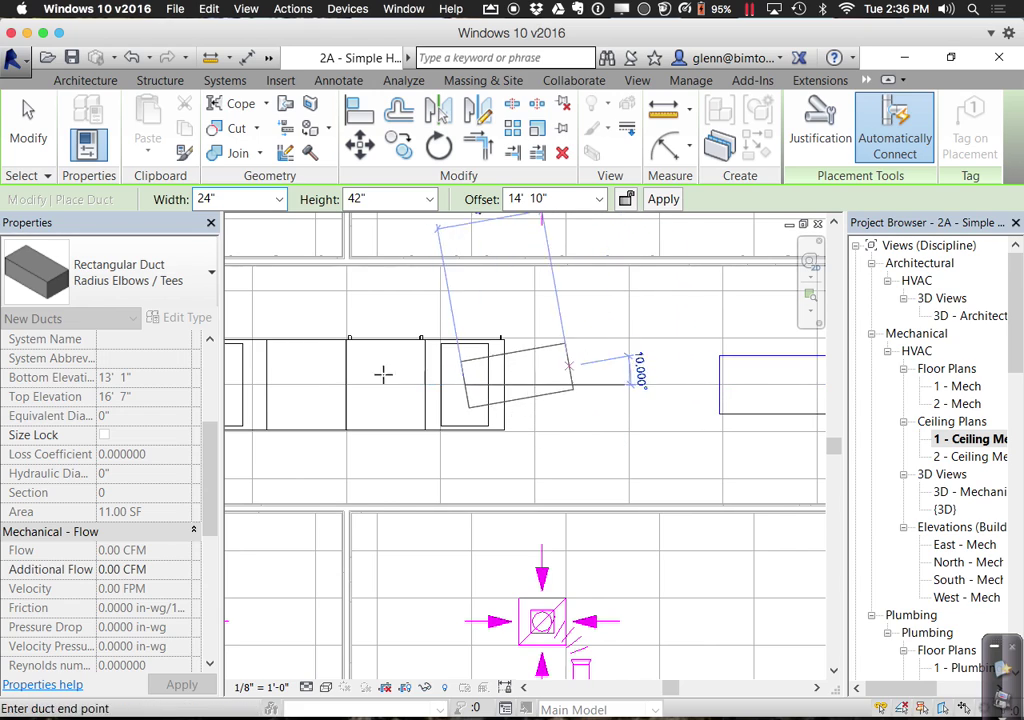
{"action": "left_click", "coordinate": [279, 199]}
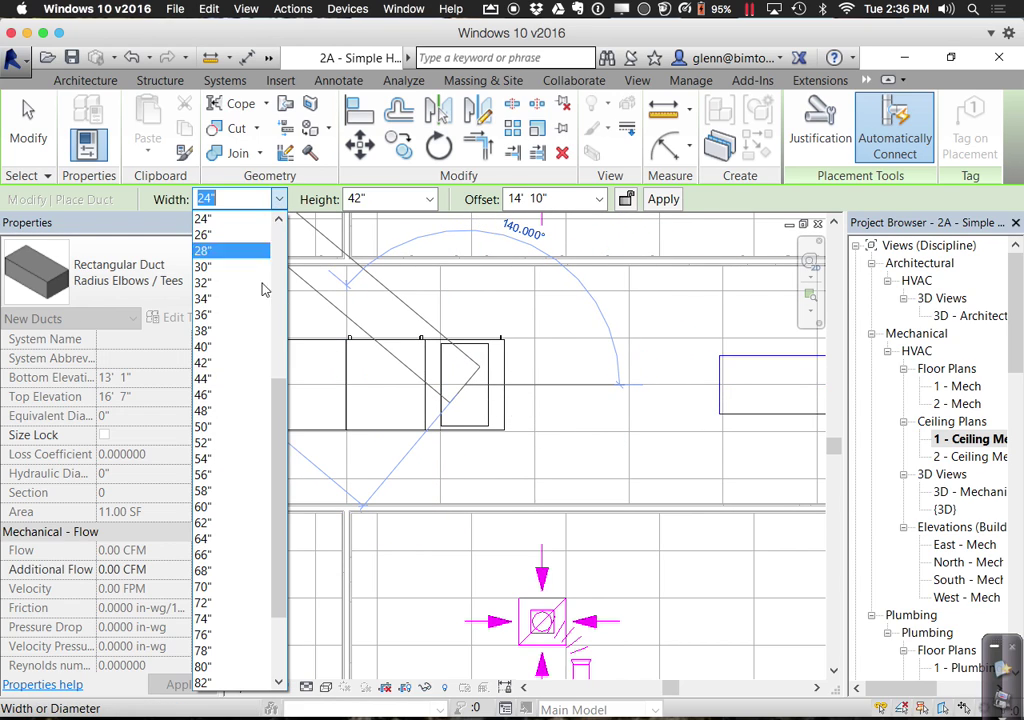
{"action": "left_click", "coordinate": [262, 360]}
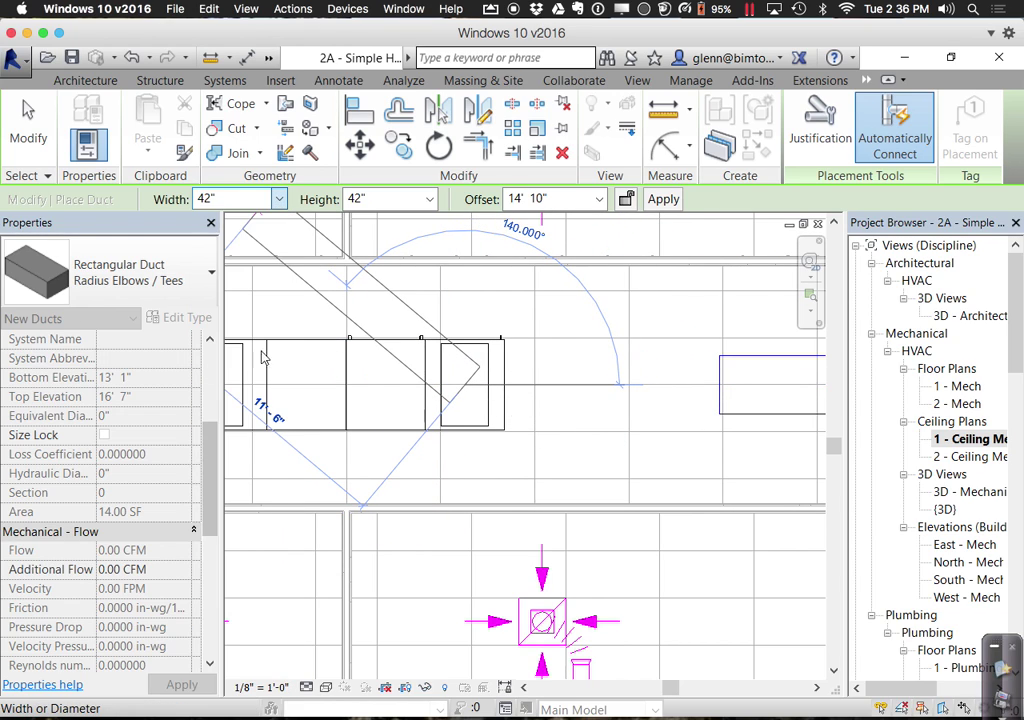
{"action": "left_click", "coordinate": [429, 199]}
{"action": "left_click_drag", "start_coordinate": [428, 497], "coordinate": [437, 290]}
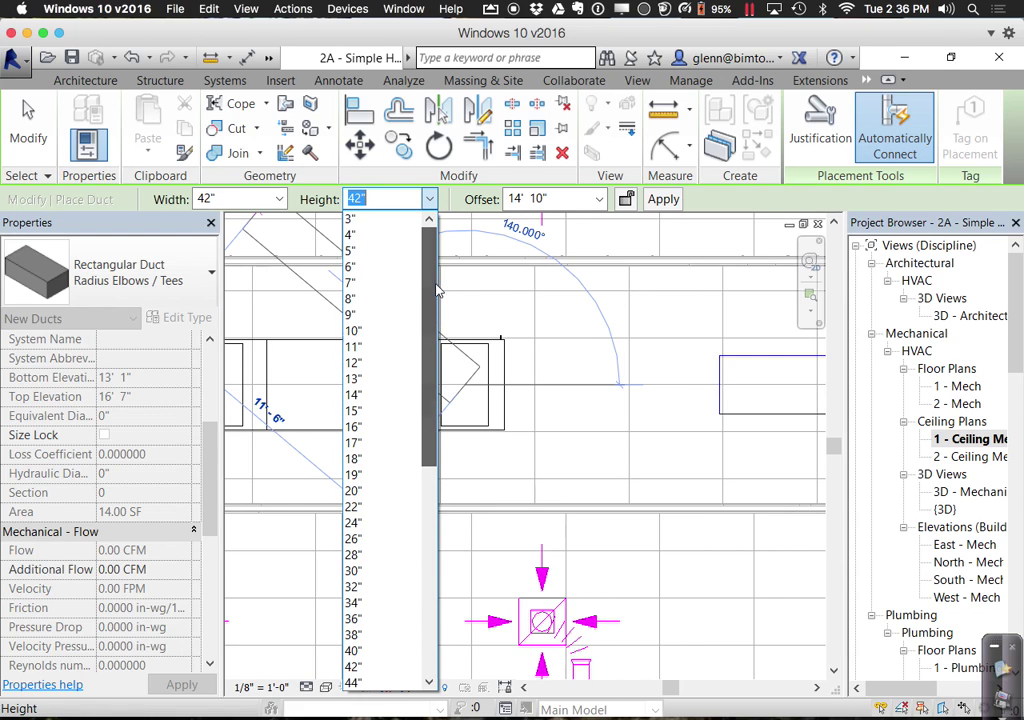
{"action": "left_click", "coordinate": [357, 522]}
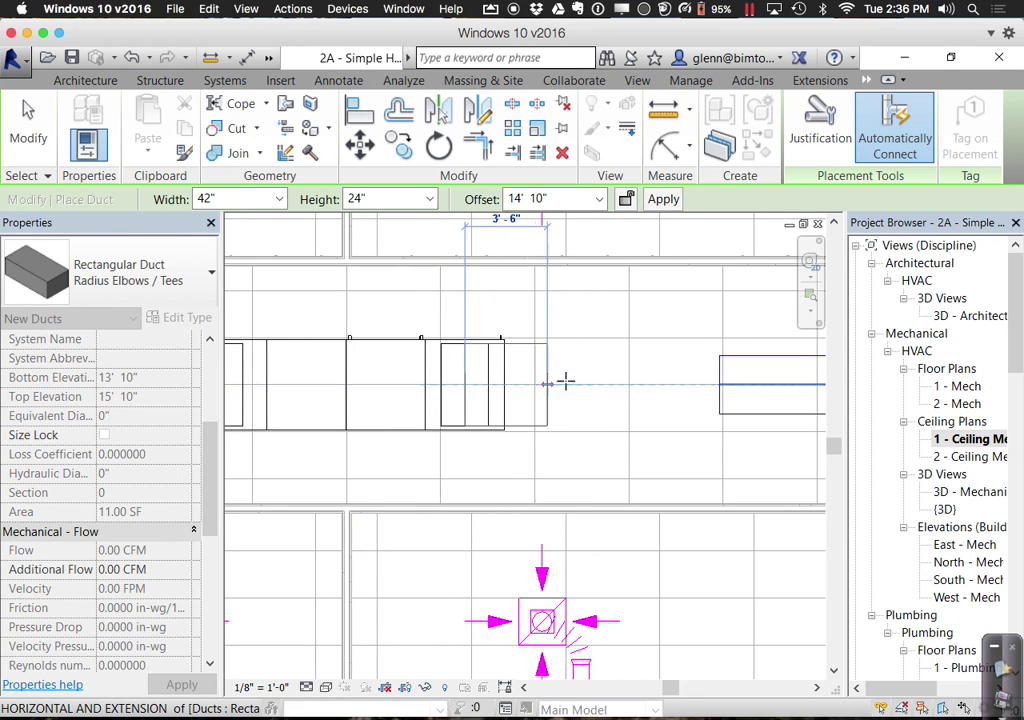
Place the end point, dismiss the no auto-route solution error, and stop drawing ducts
{"action": "left_click", "coordinate": [616, 386]}
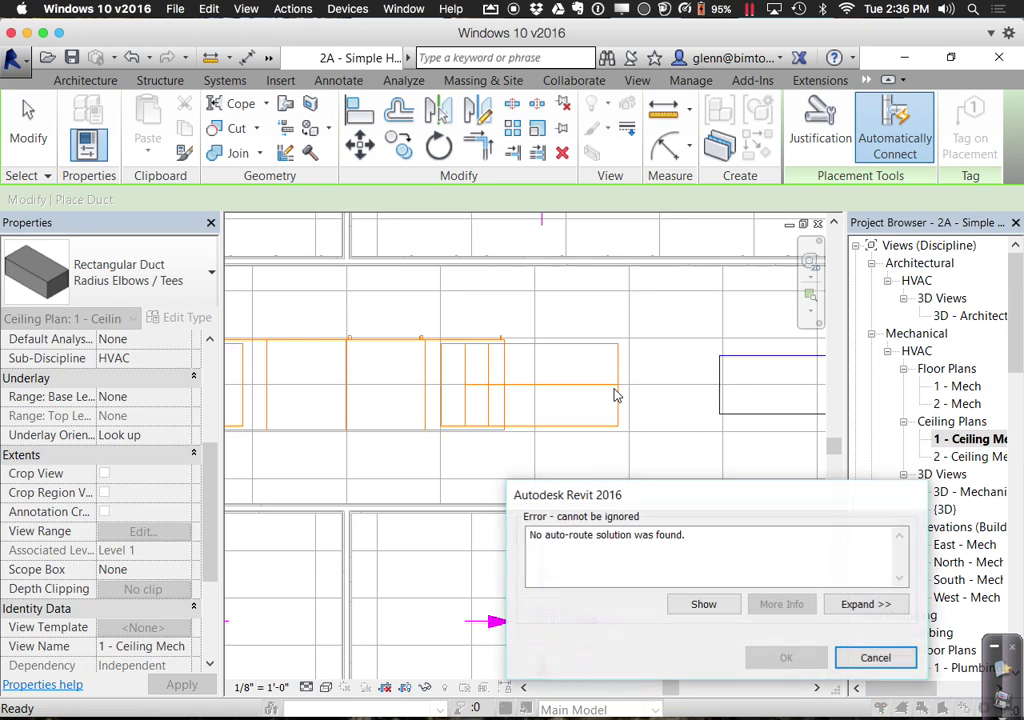
{"action": "left_click", "coordinate": [875, 658]}
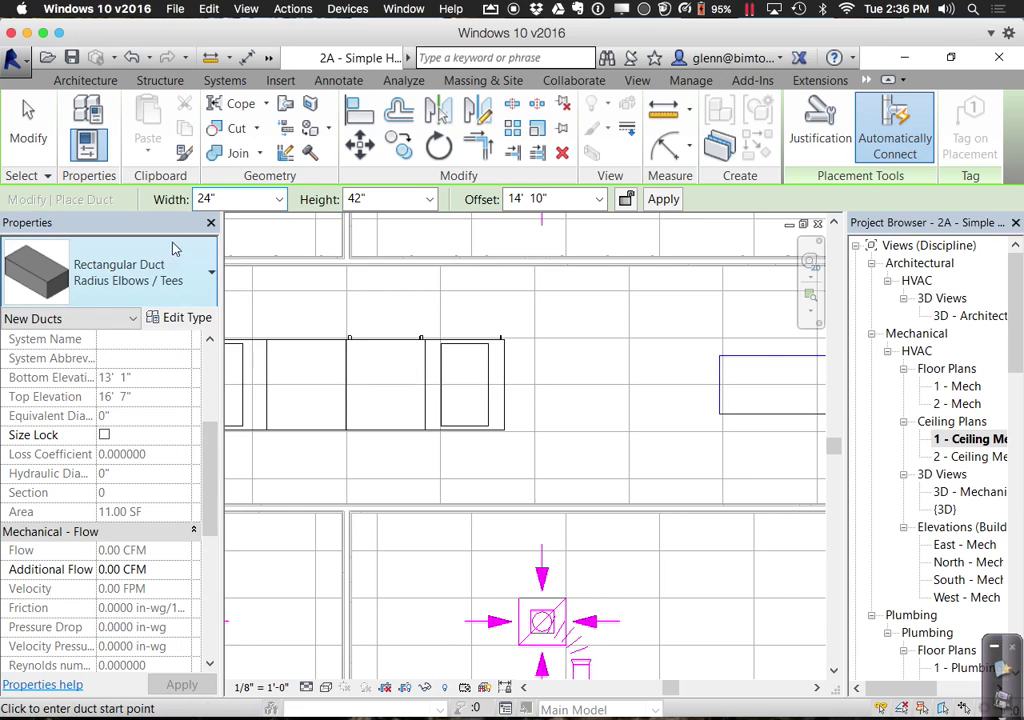
{"action": "left_click", "coordinate": [40, 110]}
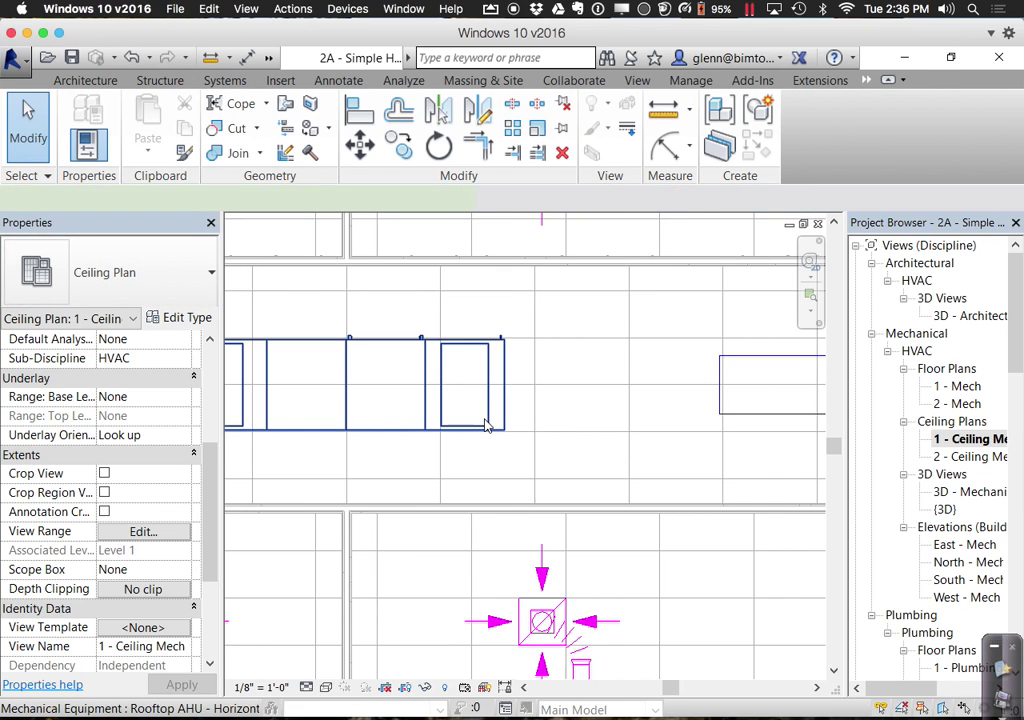
Start a duct from the AHU's outlet connector sized 42" wide by 24" high
{"action": "left_click", "coordinate": [487, 425]}
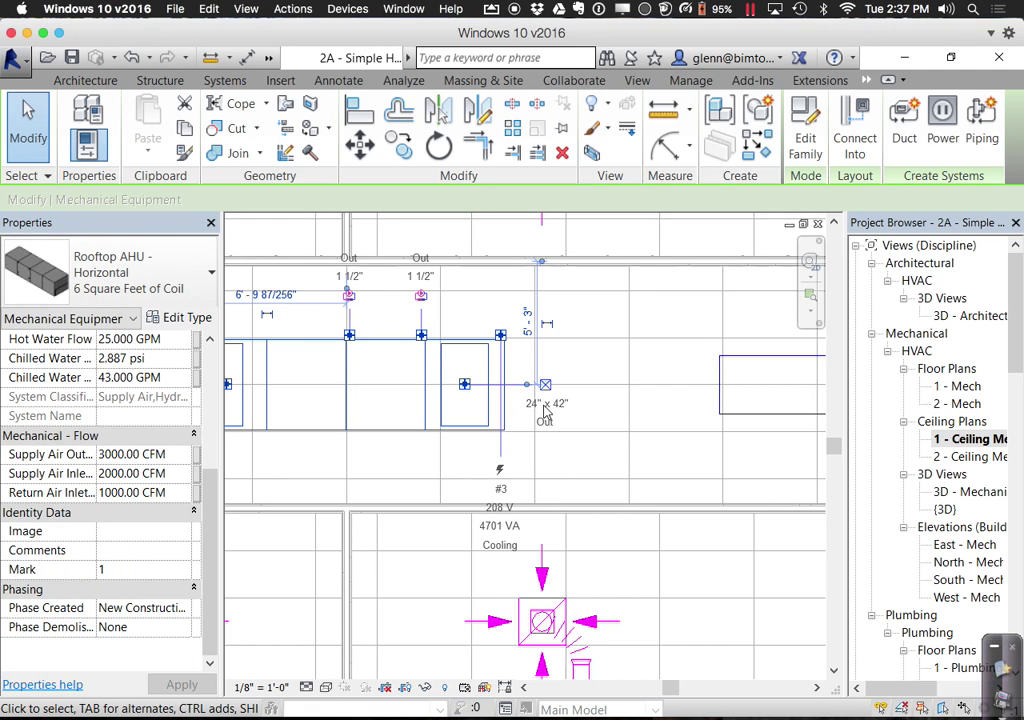
{"action": "left_click", "coordinate": [544, 384]}
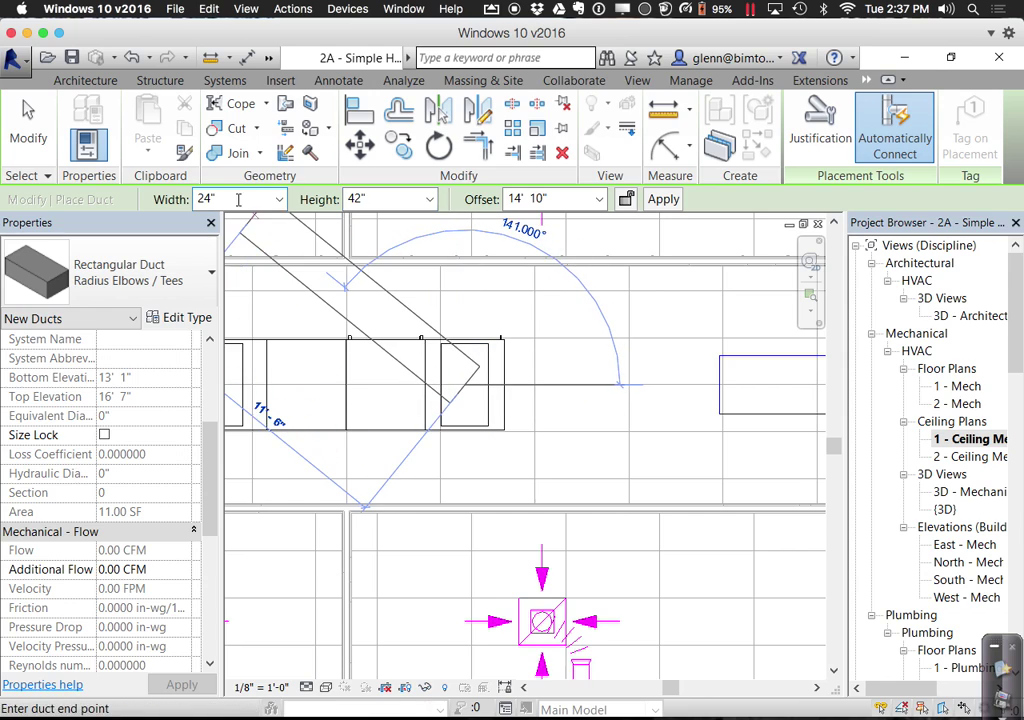
{"action": "left_click", "coordinate": [279, 200]}
{"action": "left_click", "coordinate": [279, 200]}
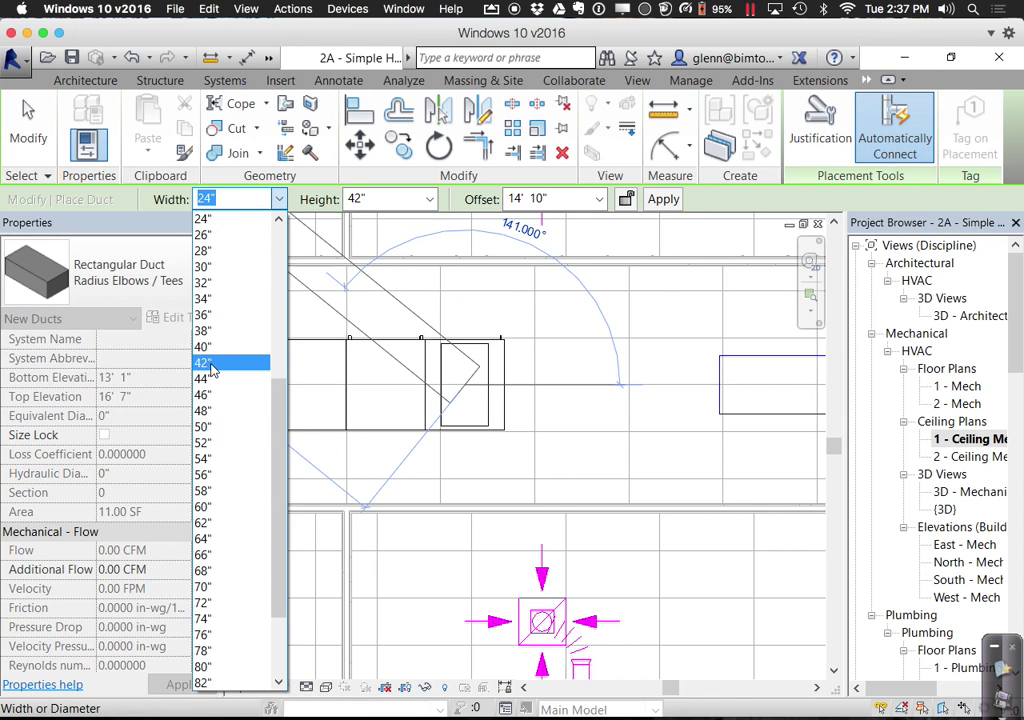
{"action": "left_click", "coordinate": [212, 362]}
{"action": "left_click", "coordinate": [430, 201]}
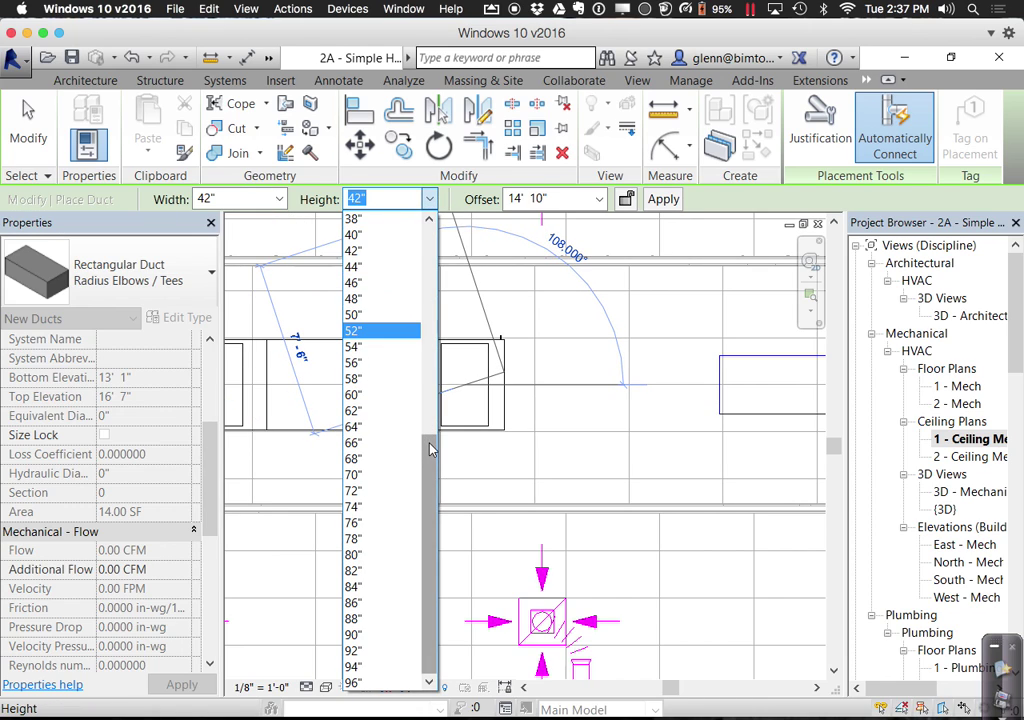
{"action": "scroll", "coordinate": [428, 410], "scroll_direction": "up", "scroll_amount": 7}
{"action": "left_click", "coordinate": [352, 300]}
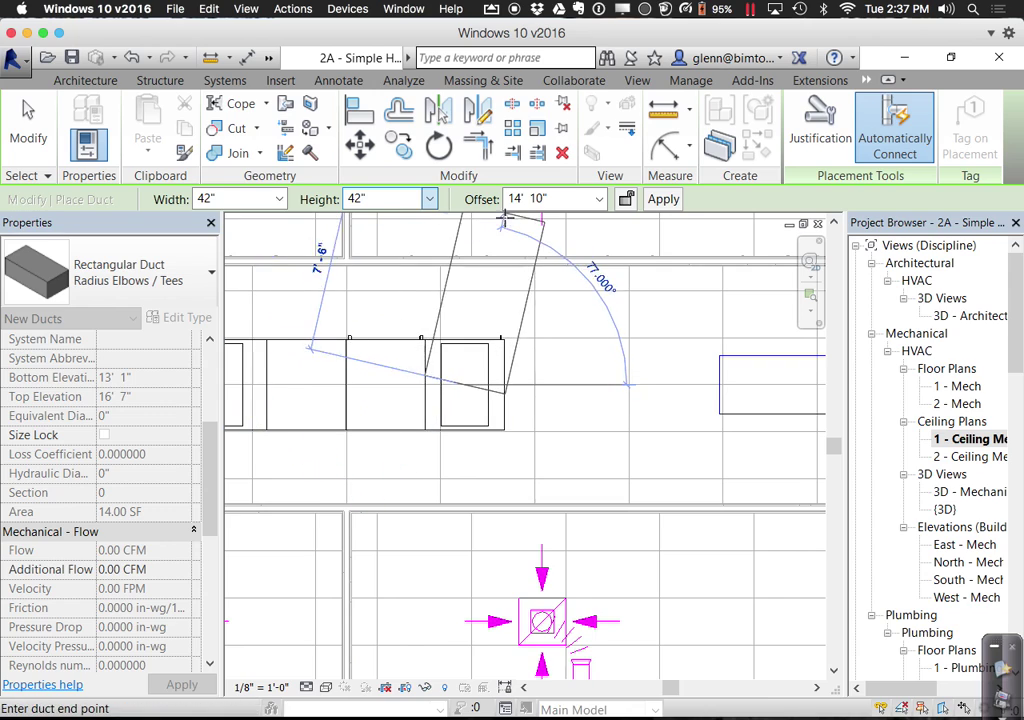
Set the duct offset to 11' 0", place its end point, and finish the duct
{"action": "left_click", "coordinate": [597, 199]}
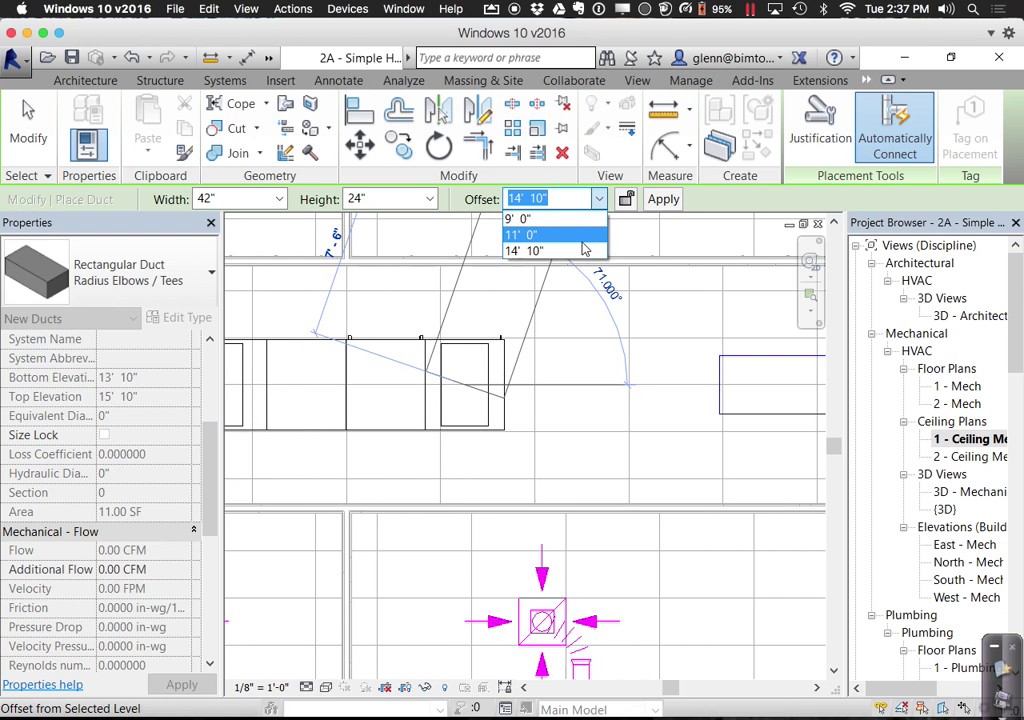
{"action": "left_click", "coordinate": [582, 238]}
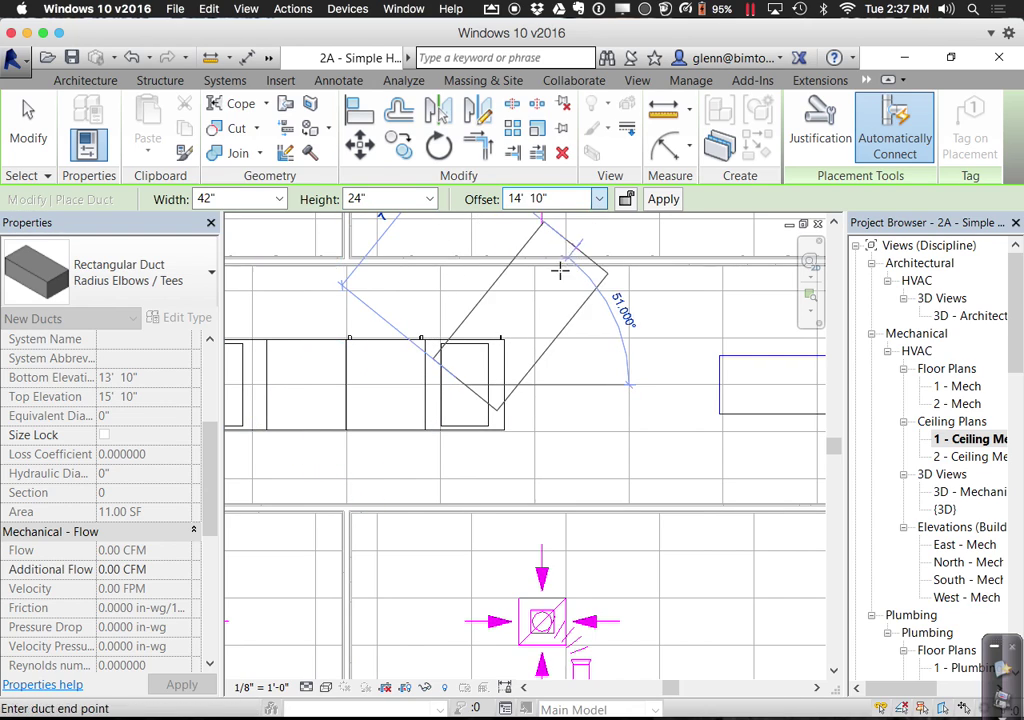
{"action": "left_click", "coordinate": [618, 385]}
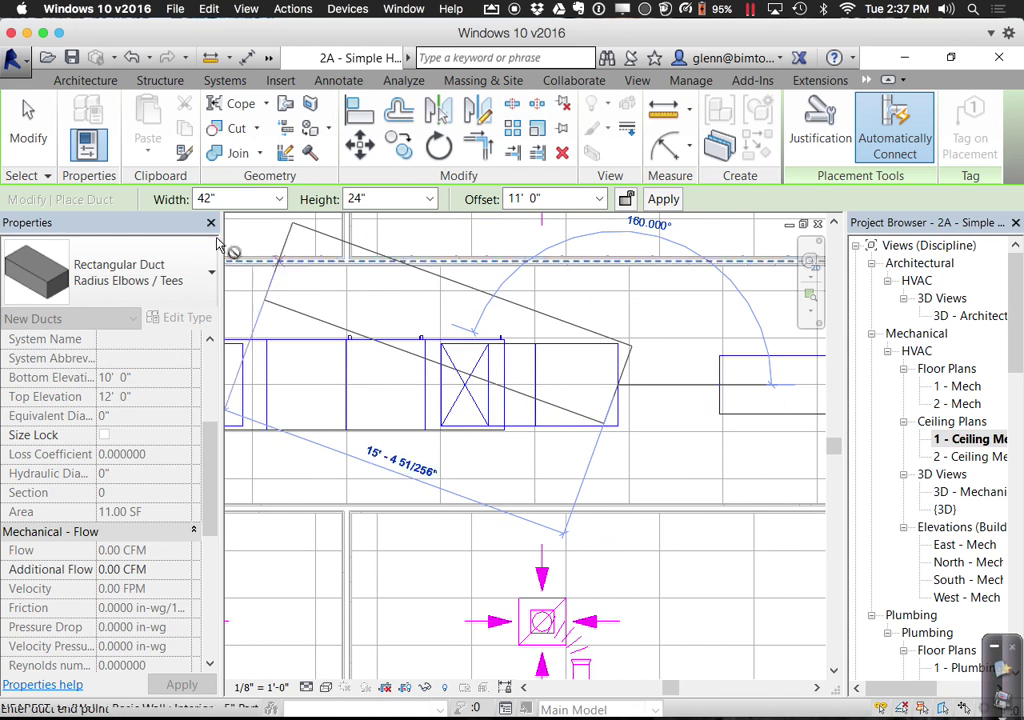
{"action": "left_click", "coordinate": [40, 138]}
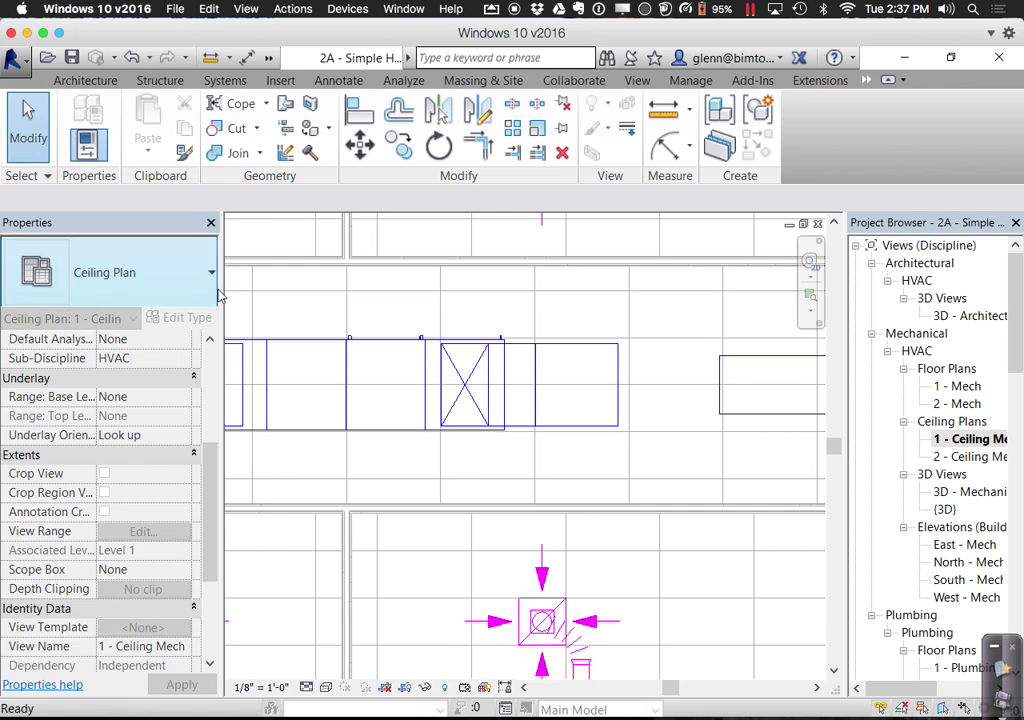
{"action": "left_click", "coordinate": [271, 58]}
Switch to the default 3D view, pan toward the AHU, and orbit to an isometric angle
{"action": "left_click", "coordinate": [327, 82]}
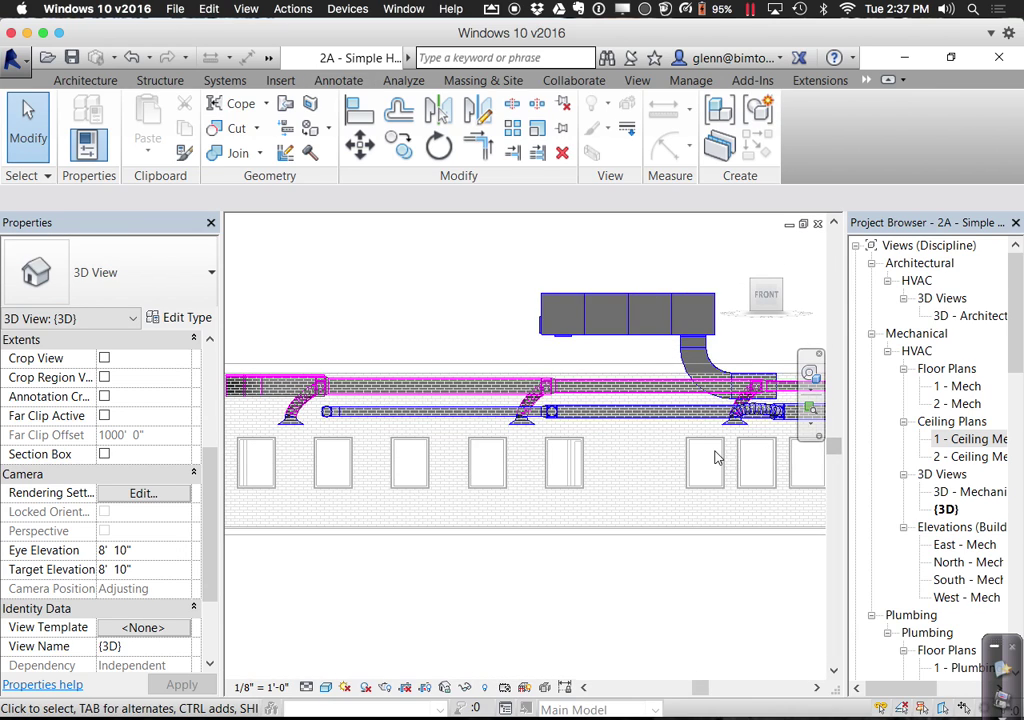
{"action": "scroll", "coordinate": [713, 448], "scroll_direction": "up", "scroll_amount": 1}
{"action": "middle_click_drag", "start_coordinate": [713, 446], "coordinate": [563, 450]}
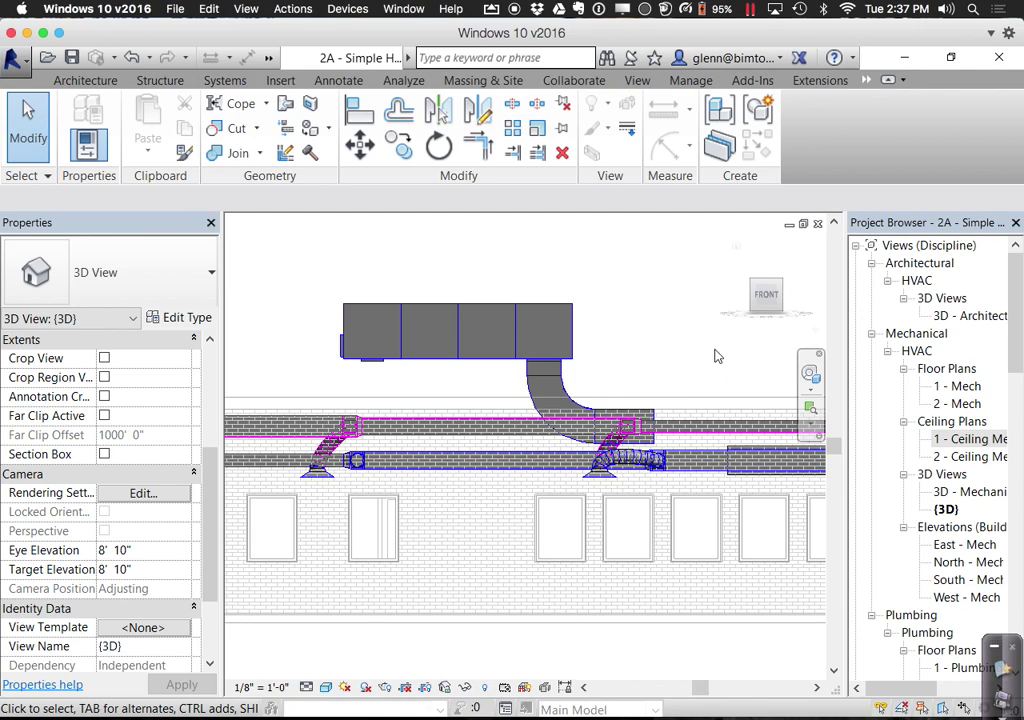
{"action": "left_click", "coordinate": [788, 298]}
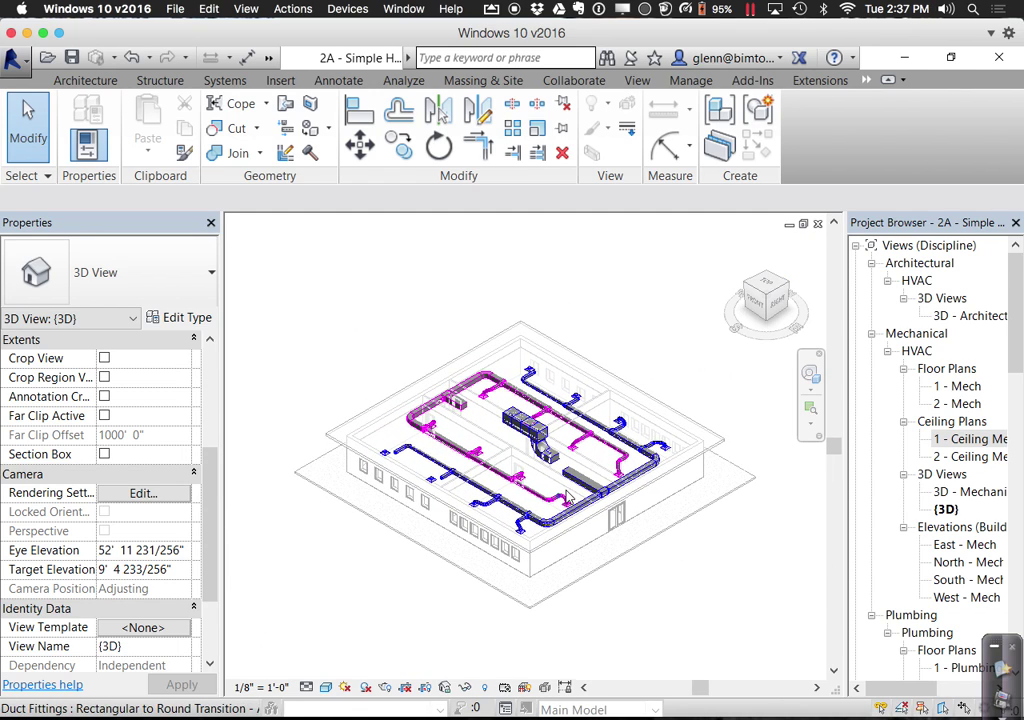
{"action": "scroll", "coordinate": [456, 398], "scroll_direction": "up", "scroll_amount": 4}
{"action": "scroll", "coordinate": [575, 463], "scroll_direction": "up", "scroll_amount": 5}
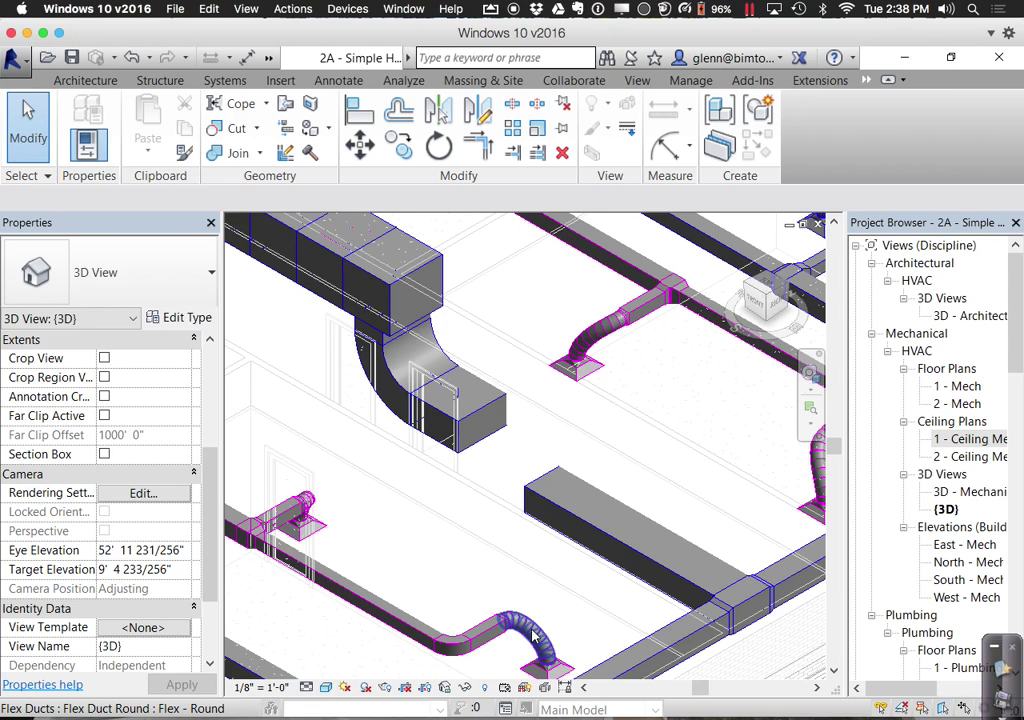
In 1 - Ceiling Mech, delete the new duct segment, its elbow, and the X-marked riser
{"action": "double_click", "coordinate": [970, 439]}
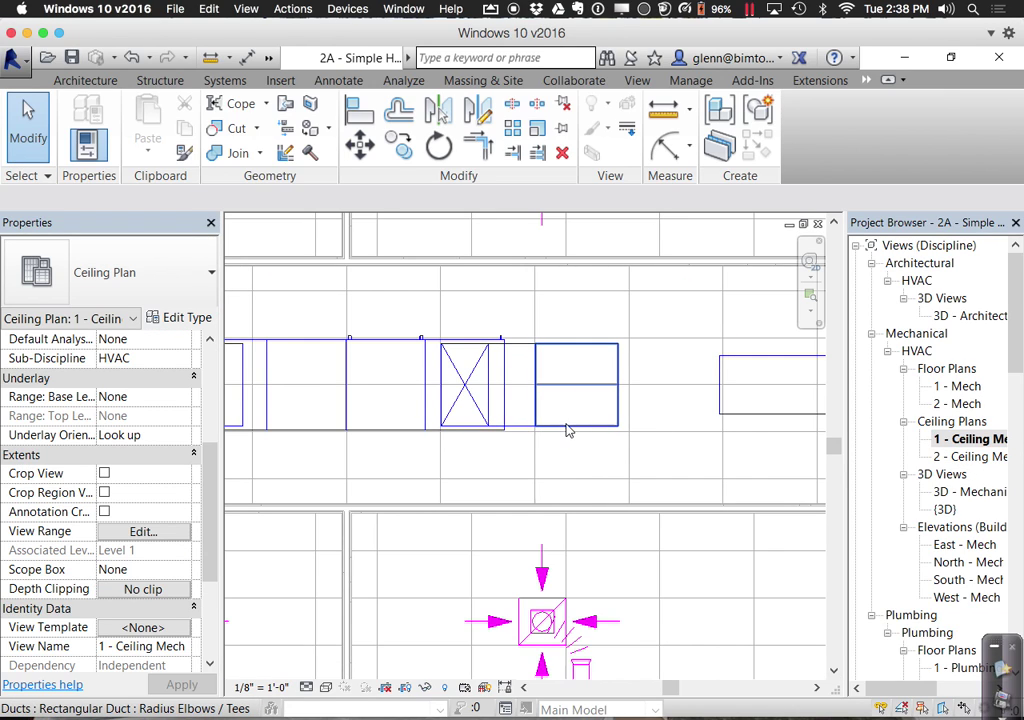
{"action": "left_click", "coordinate": [556, 436]}
{"action": "key", "text": "Delete"}
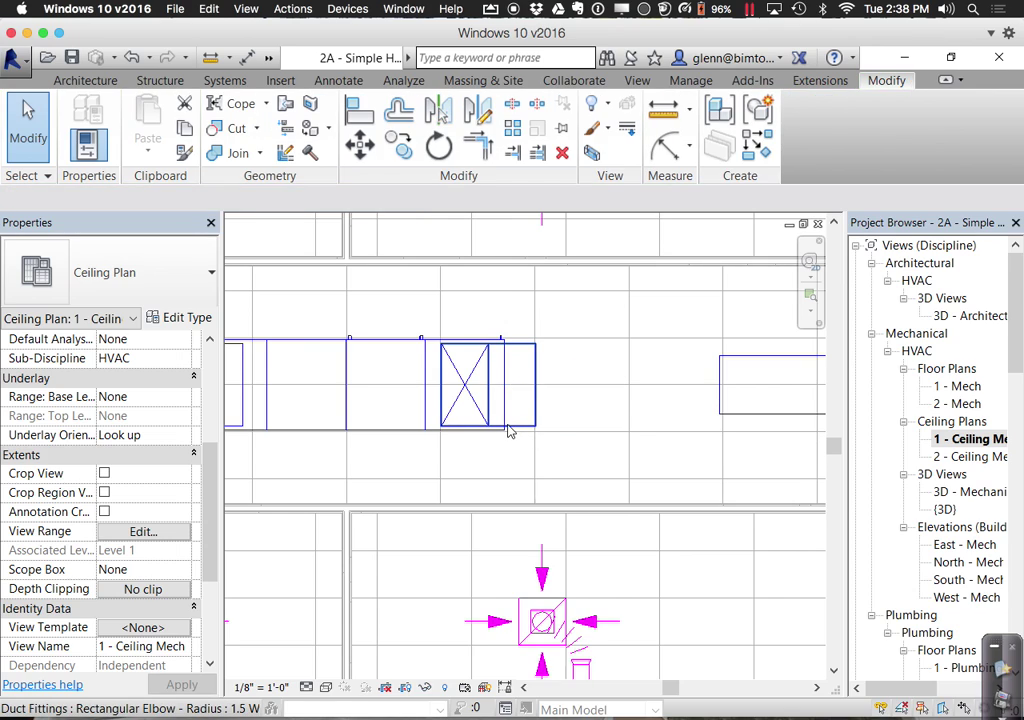
{"action": "left_click", "coordinate": [497, 425]}
{"action": "key", "text": "Delete"}
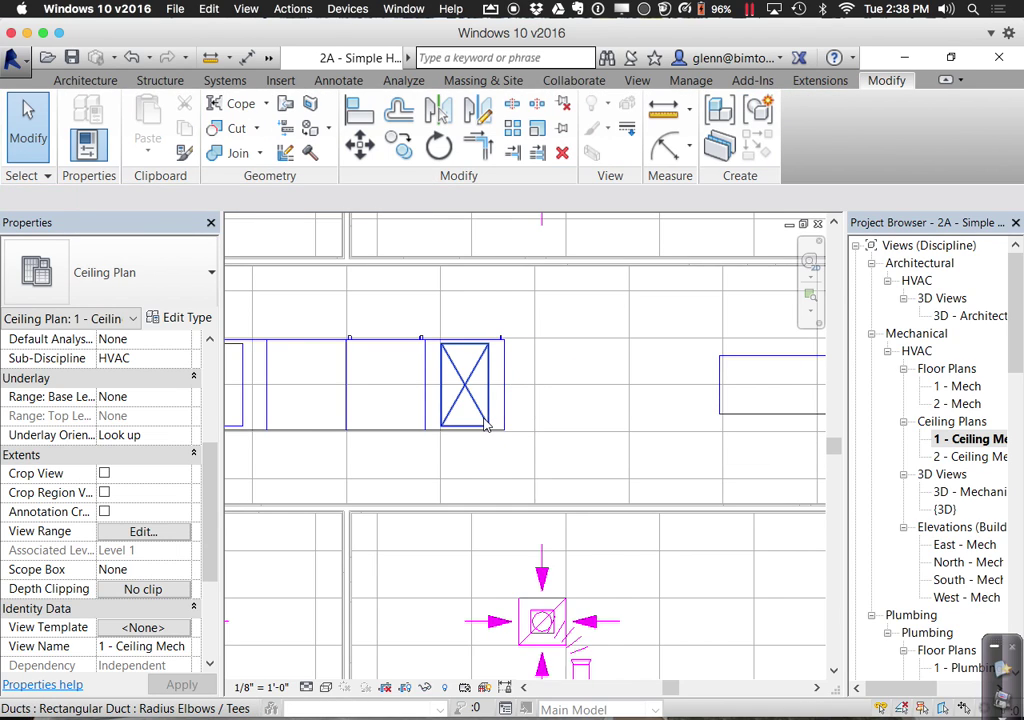
{"action": "left_click", "coordinate": [484, 424]}
{"action": "key", "text": "Delete"}
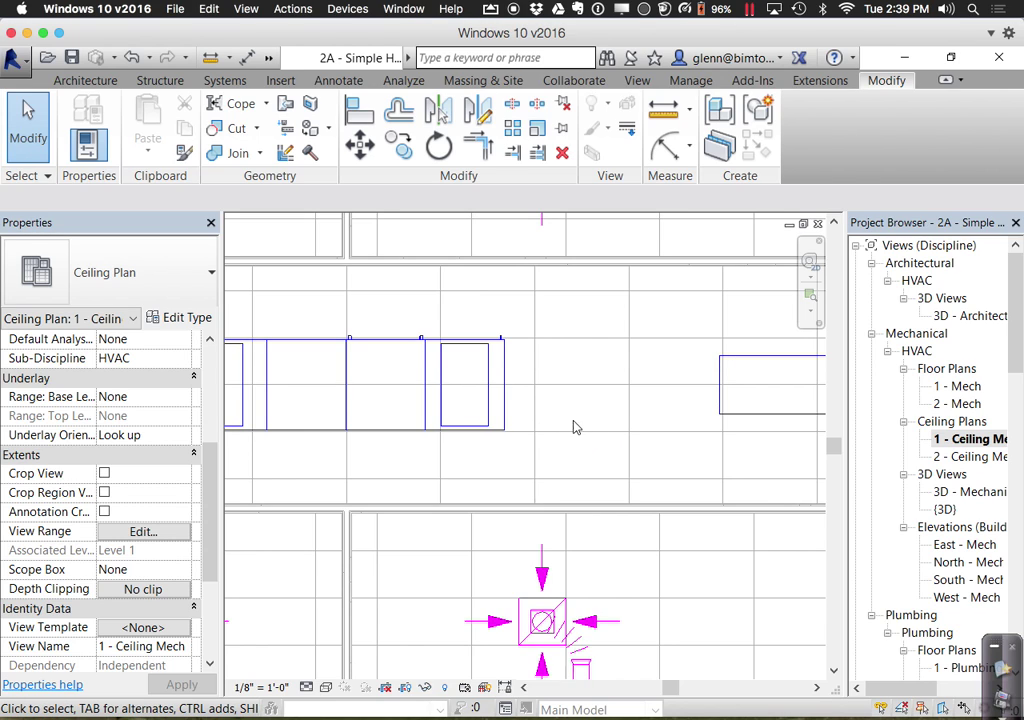
{"action": "left_click", "coordinate": [484, 400]}
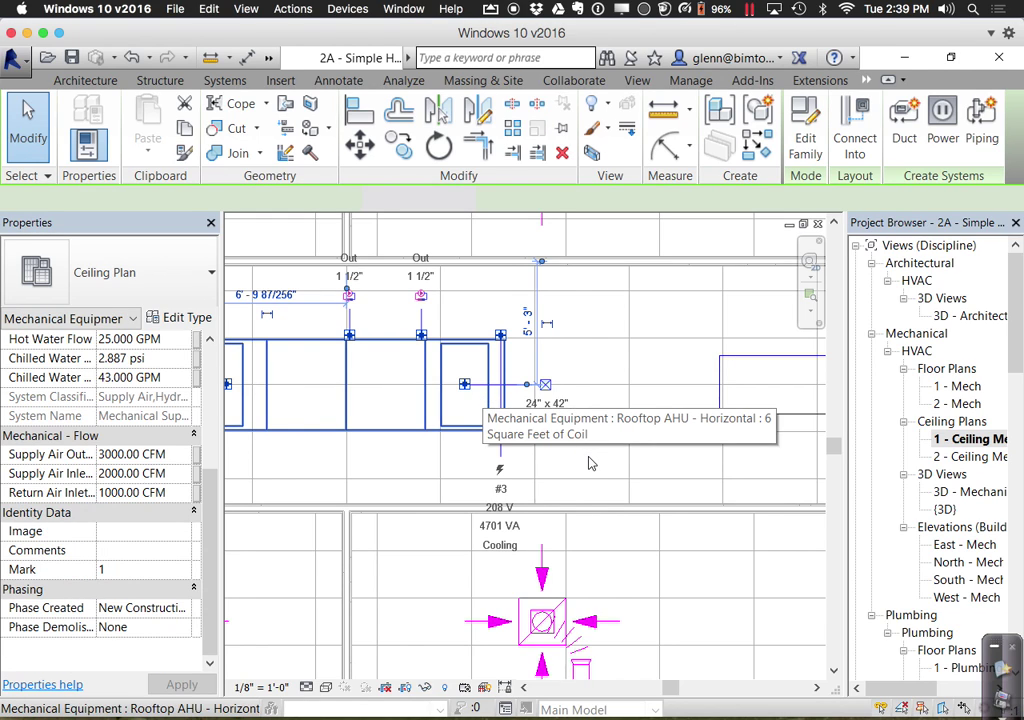
{"action": "key", "text": "Escape"}
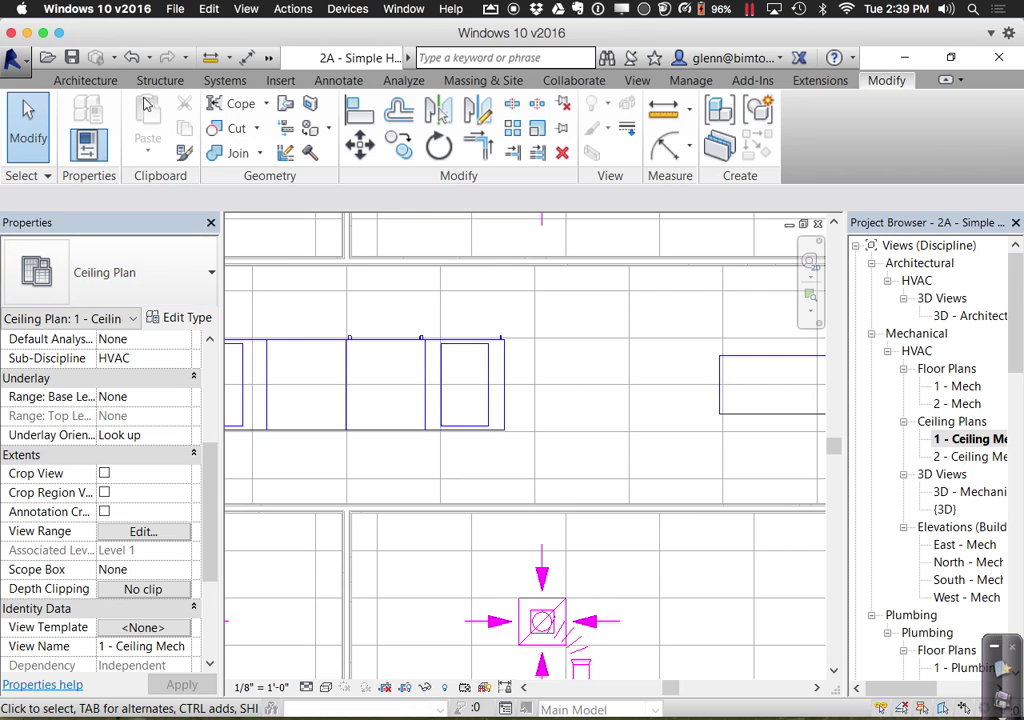
Switch the duct type to Rectangular Duct: Mitered Elbows / Taps and restart the Duct tool with DT
{"action": "left_click", "coordinate": [225, 82]}
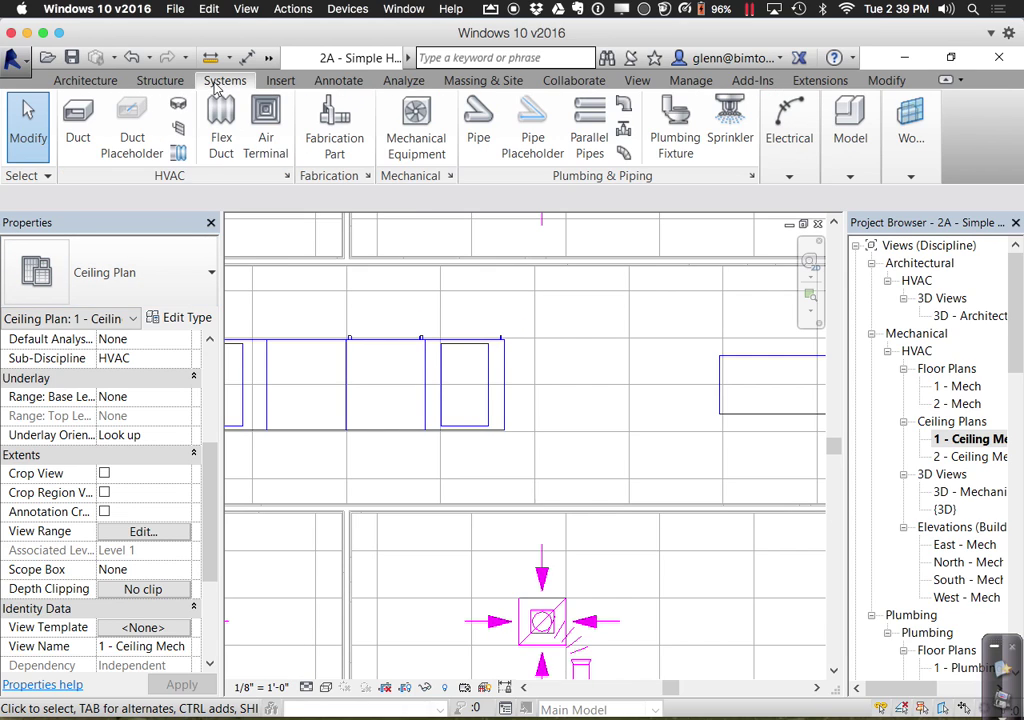
{"action": "left_click", "coordinate": [80, 128]}
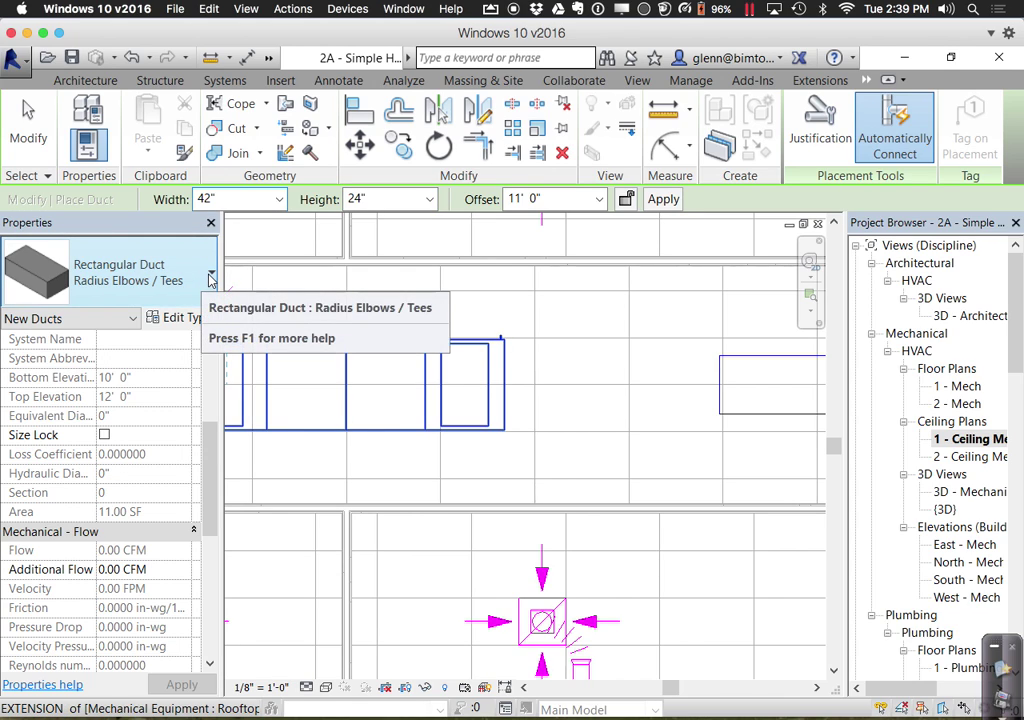
{"action": "left_click", "coordinate": [210, 278]}
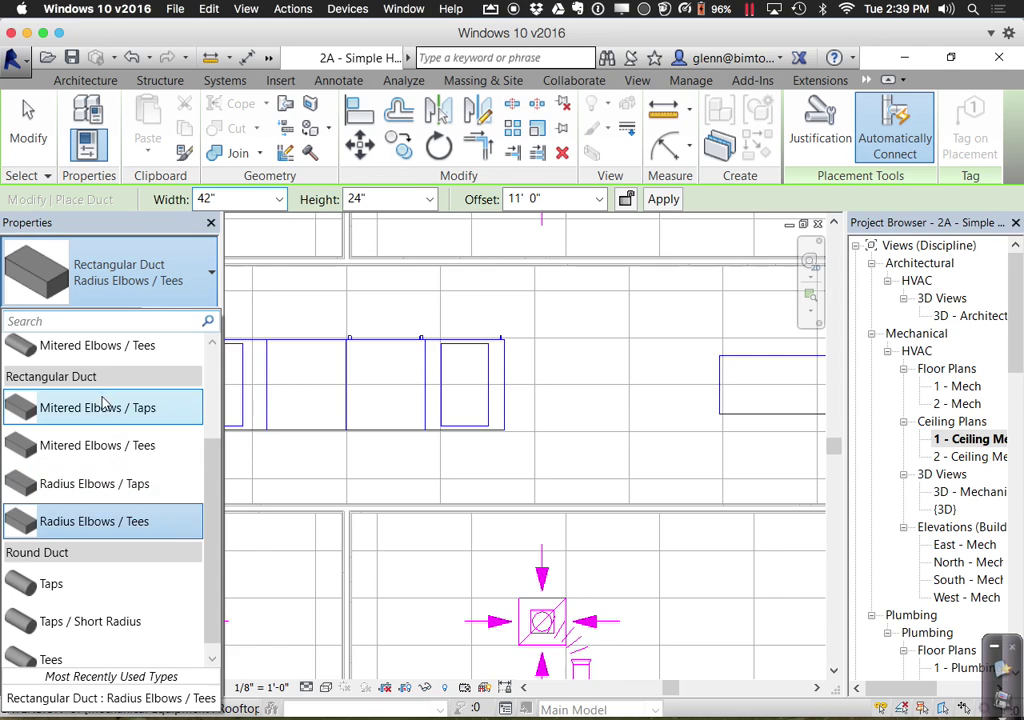
{"action": "mouse_move", "coordinate": [99, 417]}
{"action": "left_click", "coordinate": [99, 410]}
{"action": "key", "text": "Escape"}
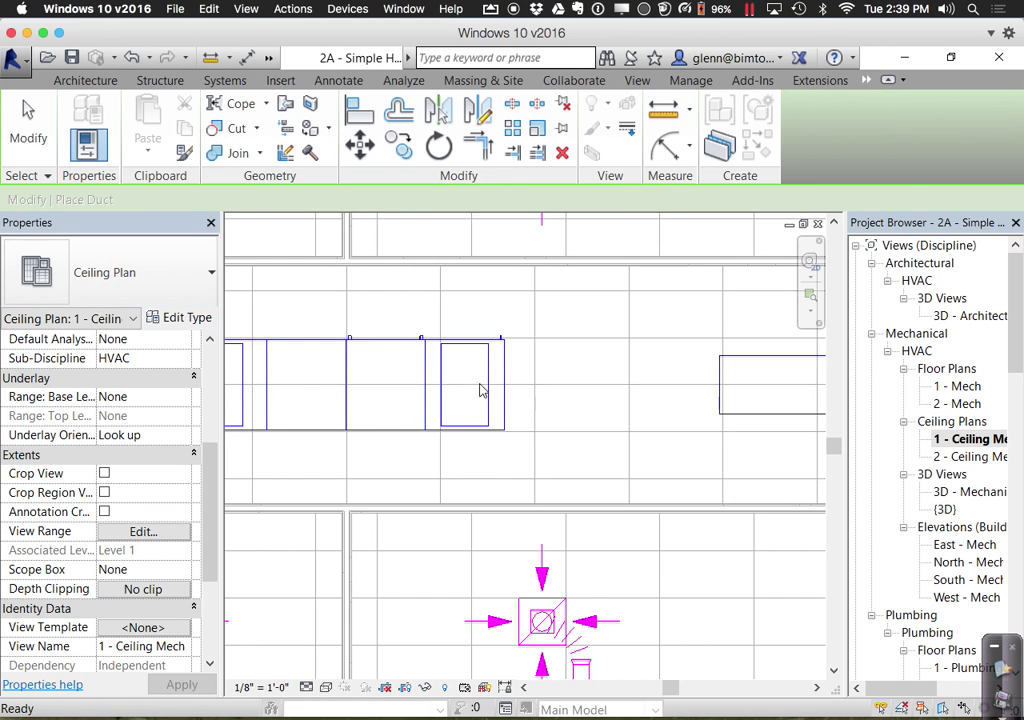
{"action": "key", "text": "d"}
{"action": "key", "text": "t"}
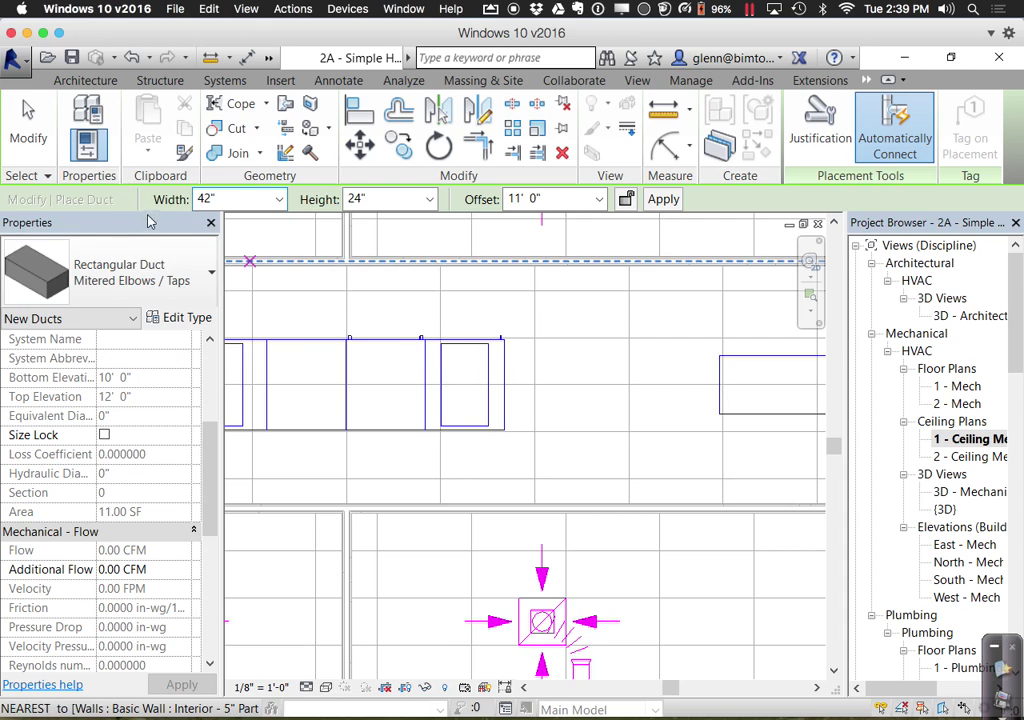
{"action": "left_click", "coordinate": [28, 118]}
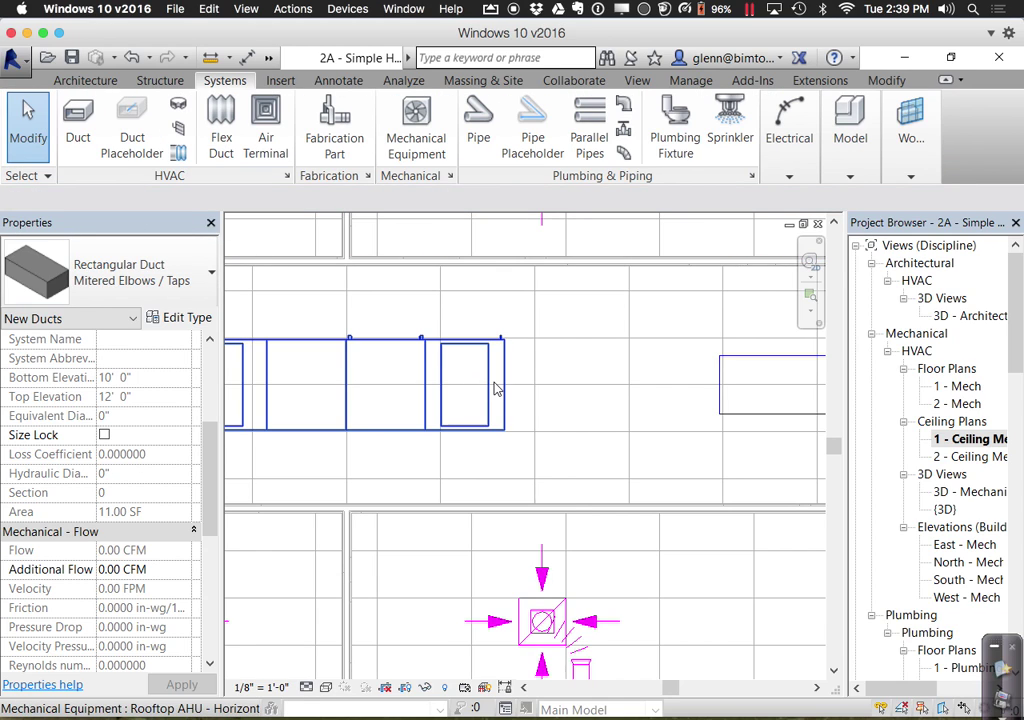
{"action": "left_click", "coordinate": [501, 391]}
{"action": "left_click", "coordinate": [501, 391]}
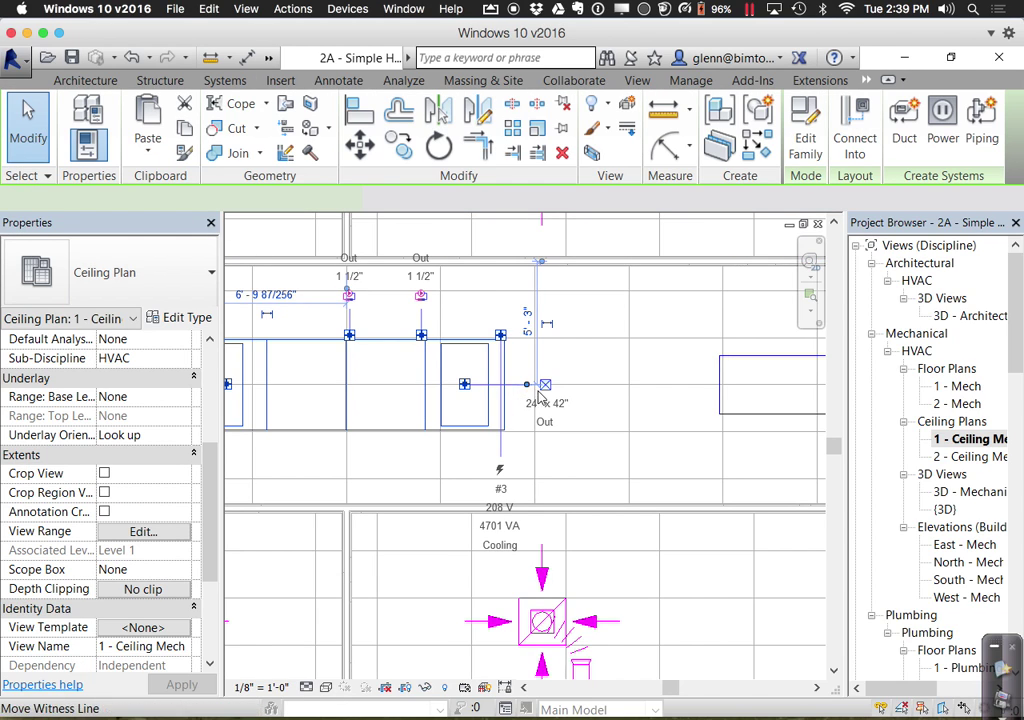
{"action": "left_click", "coordinate": [545, 386]}
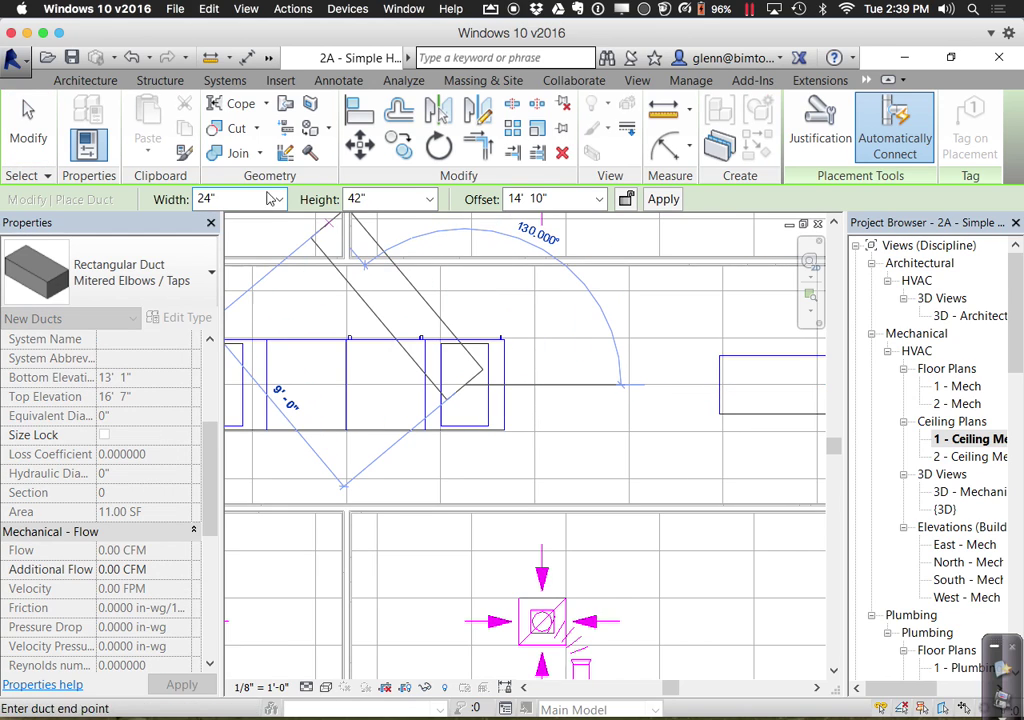
{"action": "left_click", "coordinate": [278, 200]}
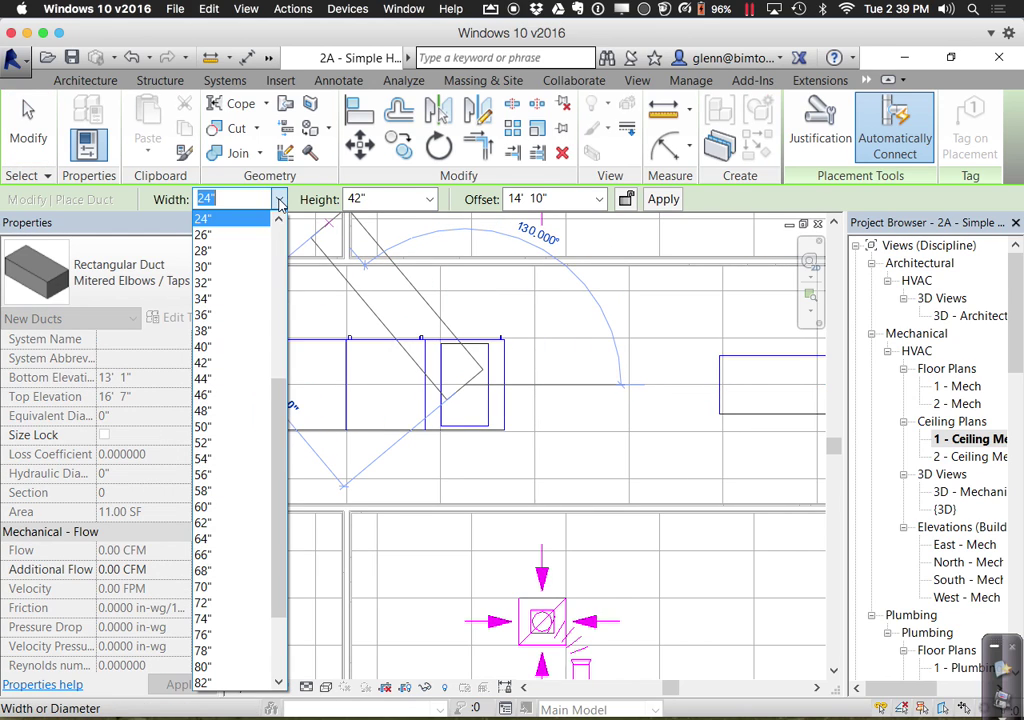
{"action": "left_click", "coordinate": [212, 363]}
{"action": "left_click", "coordinate": [427, 200]}
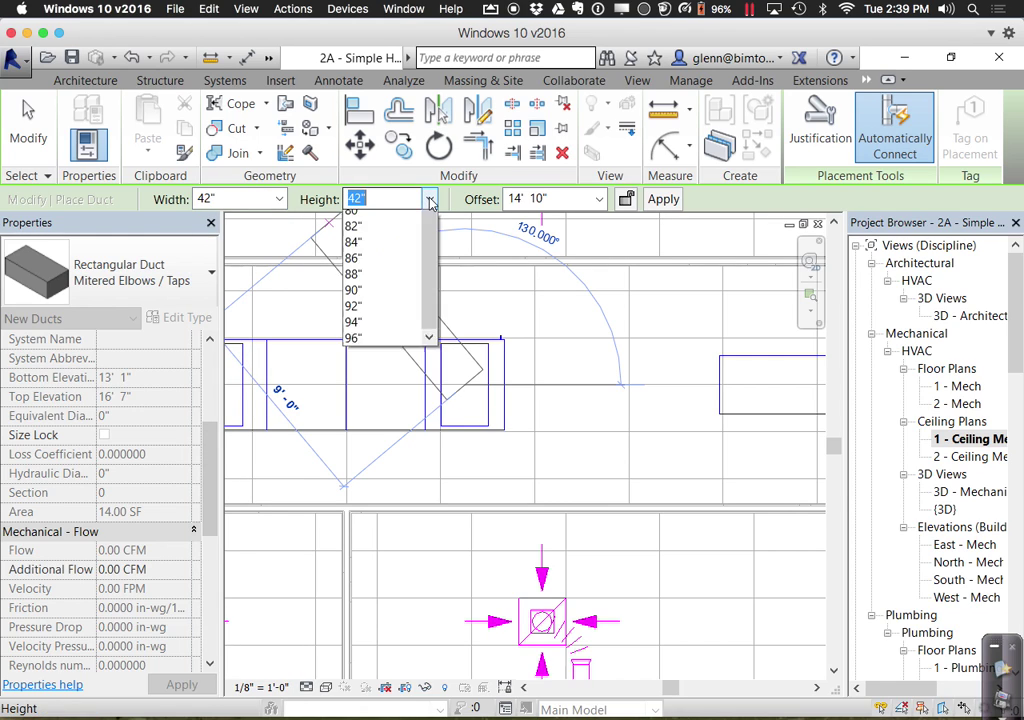
{"action": "left_click_drag", "start_coordinate": [430, 453], "coordinate": [432, 335]}
{"action": "left_click", "coordinate": [393, 350]}
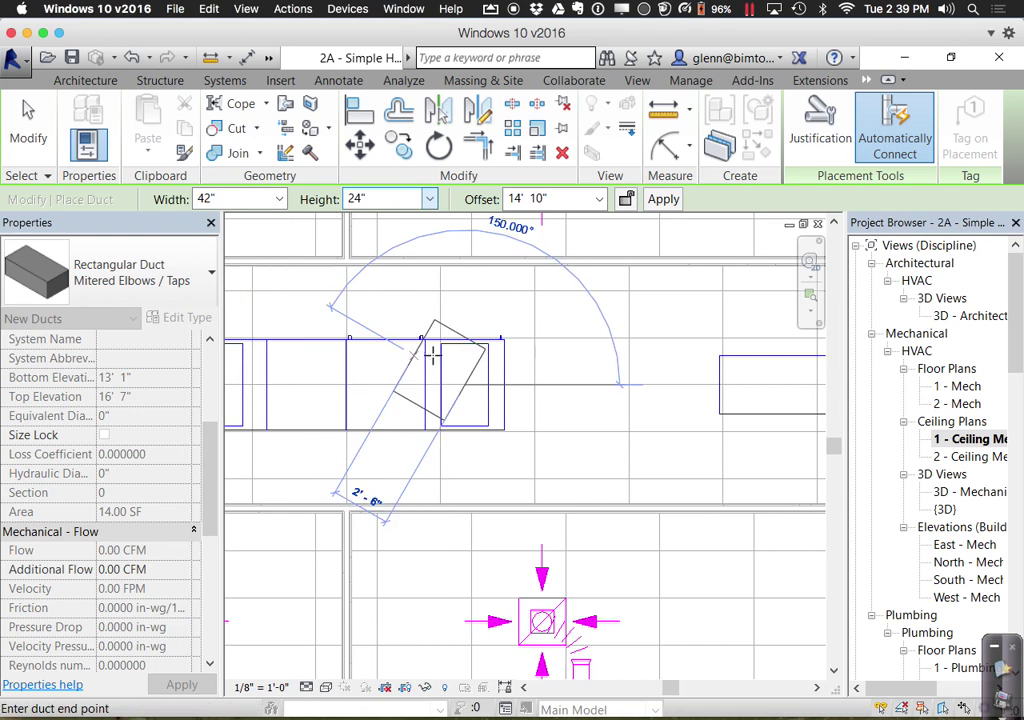
{"action": "left_click", "coordinate": [547, 384]}
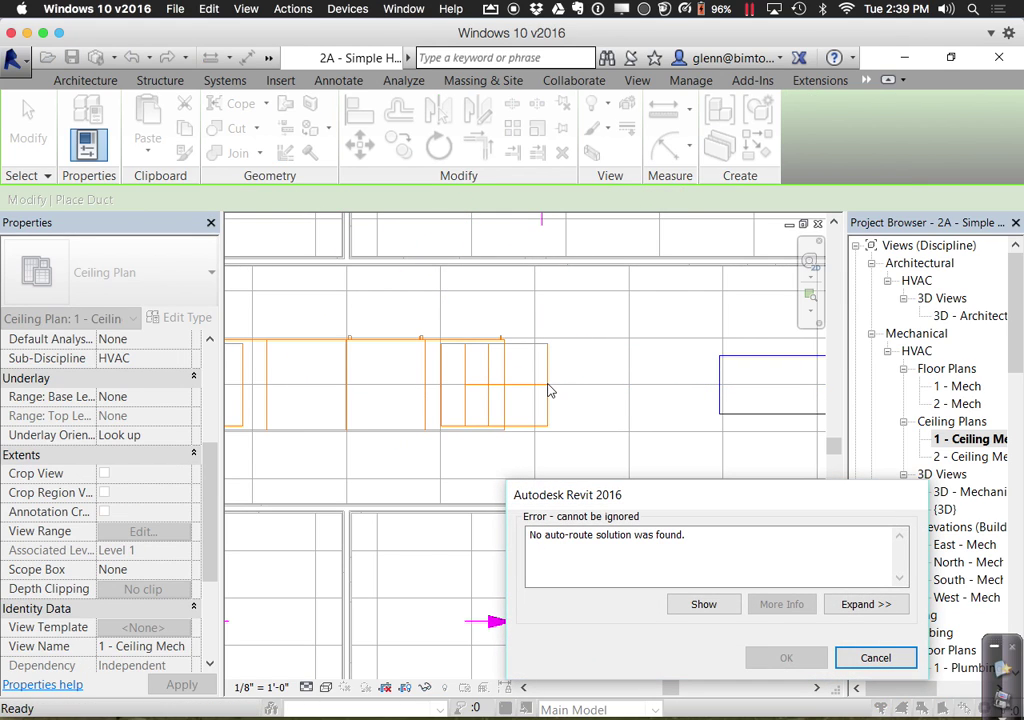
{"action": "left_click", "coordinate": [875, 657]}
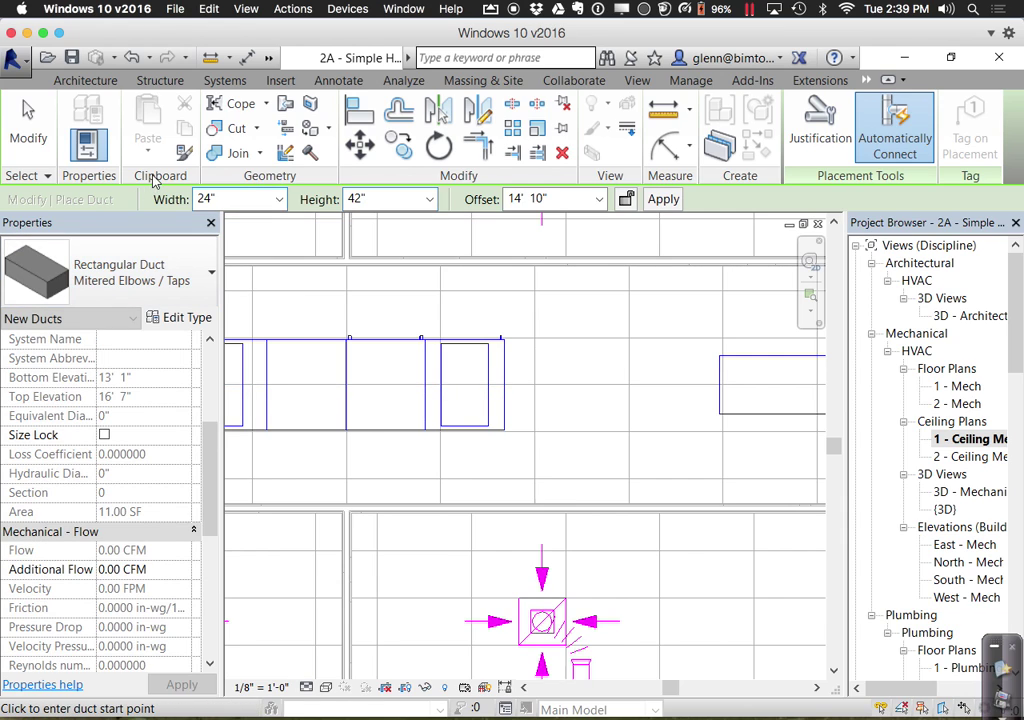
Try a 42" x 24" duct at 11' 0" offset on the AHU, then cancel it
{"action": "left_click", "coordinate": [212, 85]}
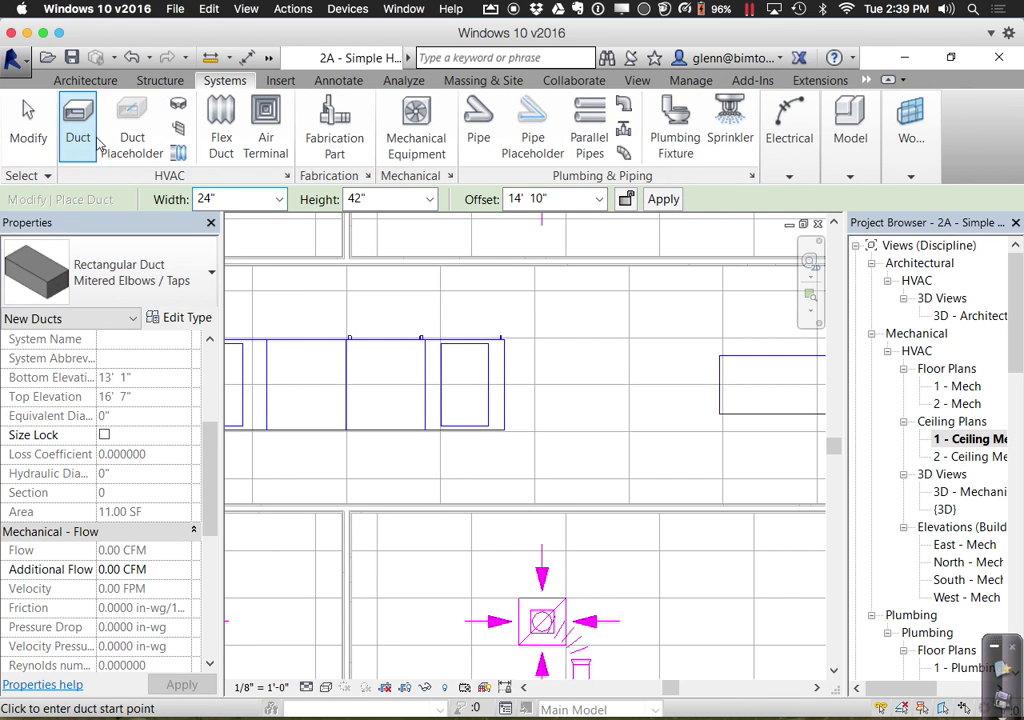
{"action": "left_click", "coordinate": [280, 200]}
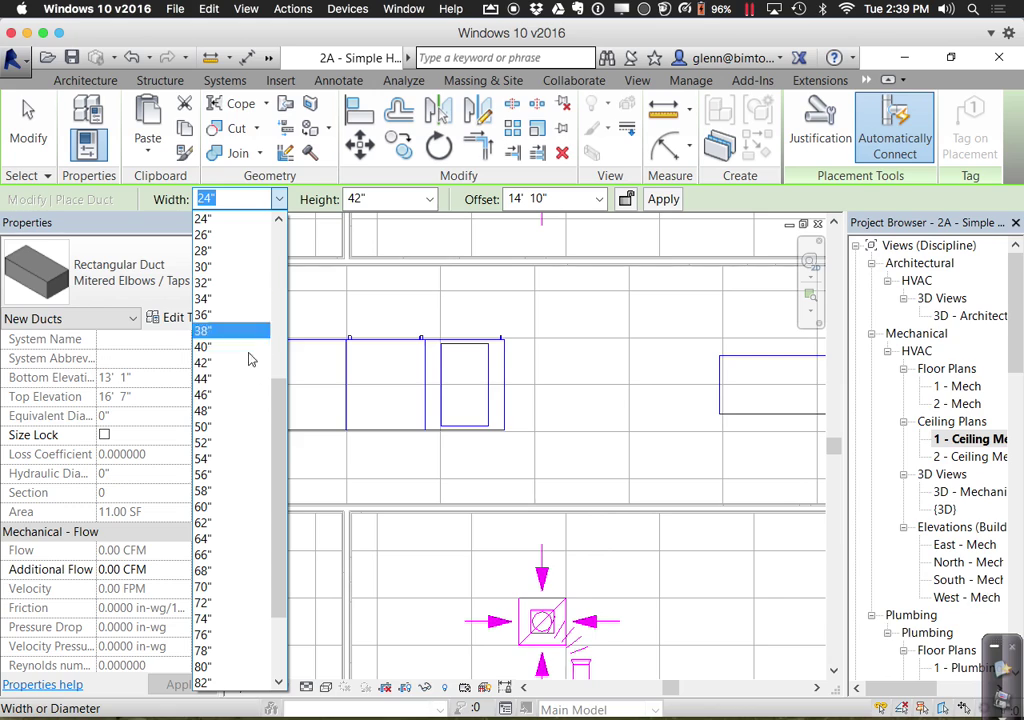
{"action": "left_click", "coordinate": [215, 362]}
{"action": "left_click", "coordinate": [429, 199]}
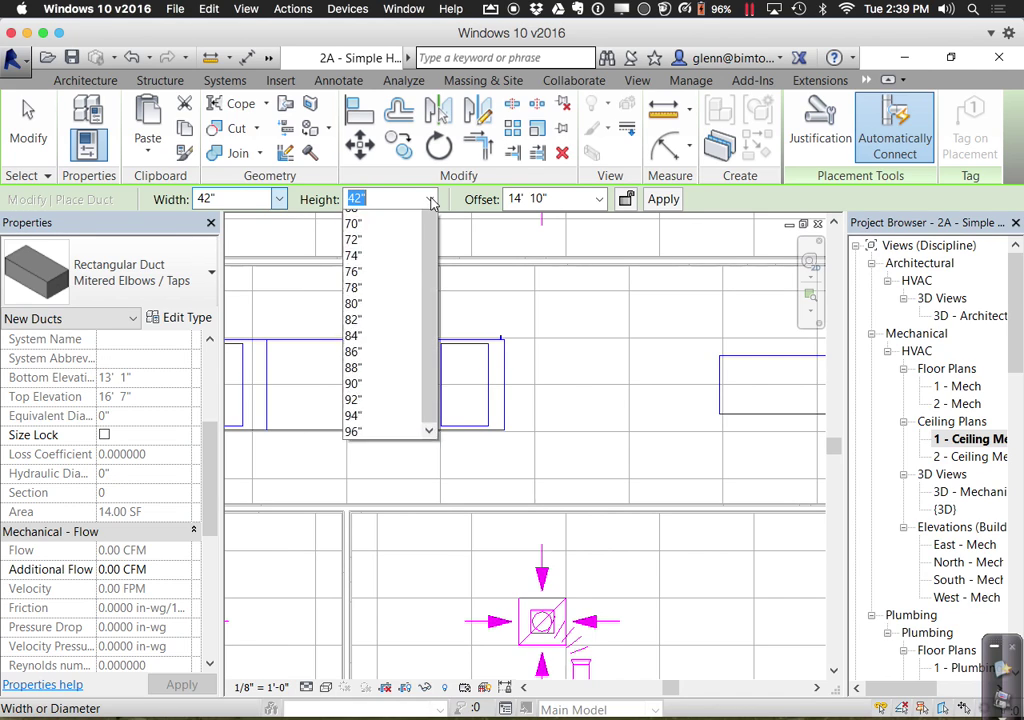
{"action": "left_click_drag", "start_coordinate": [430, 450], "coordinate": [410, 347]}
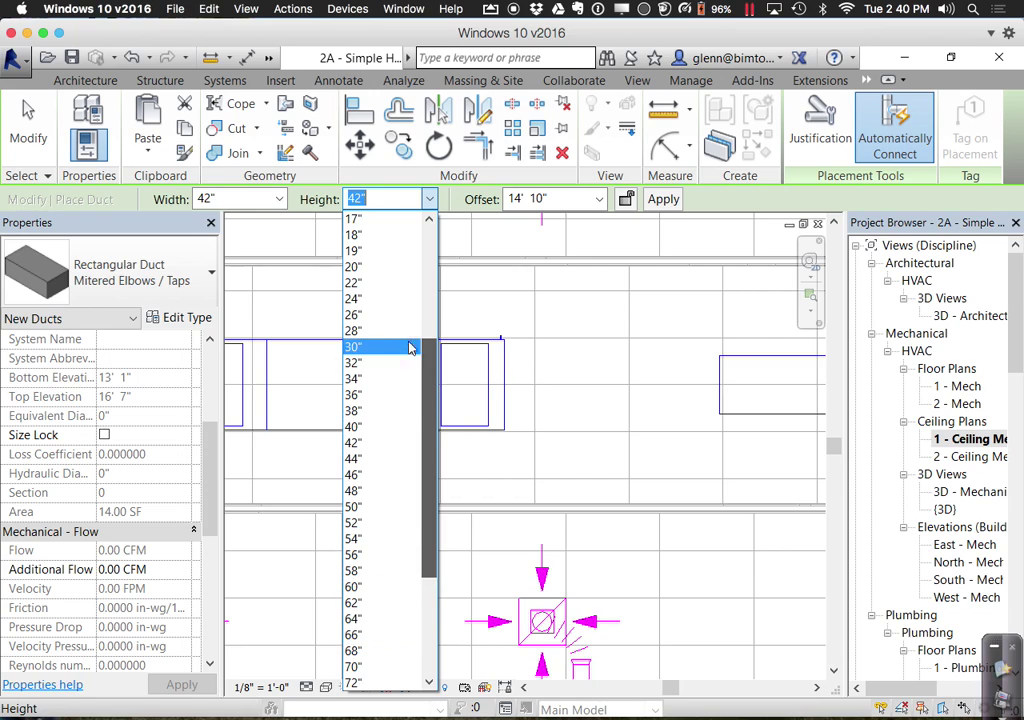
{"action": "left_click", "coordinate": [362, 298]}
{"action": "left_click", "coordinate": [599, 200]}
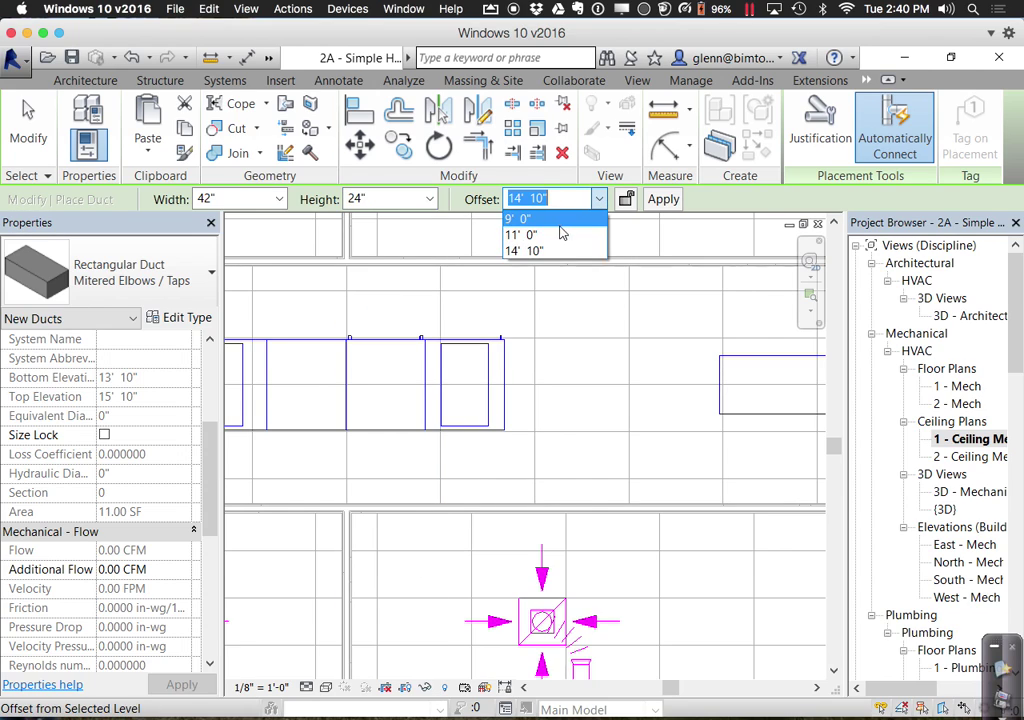
{"action": "left_click", "coordinate": [585, 232]}
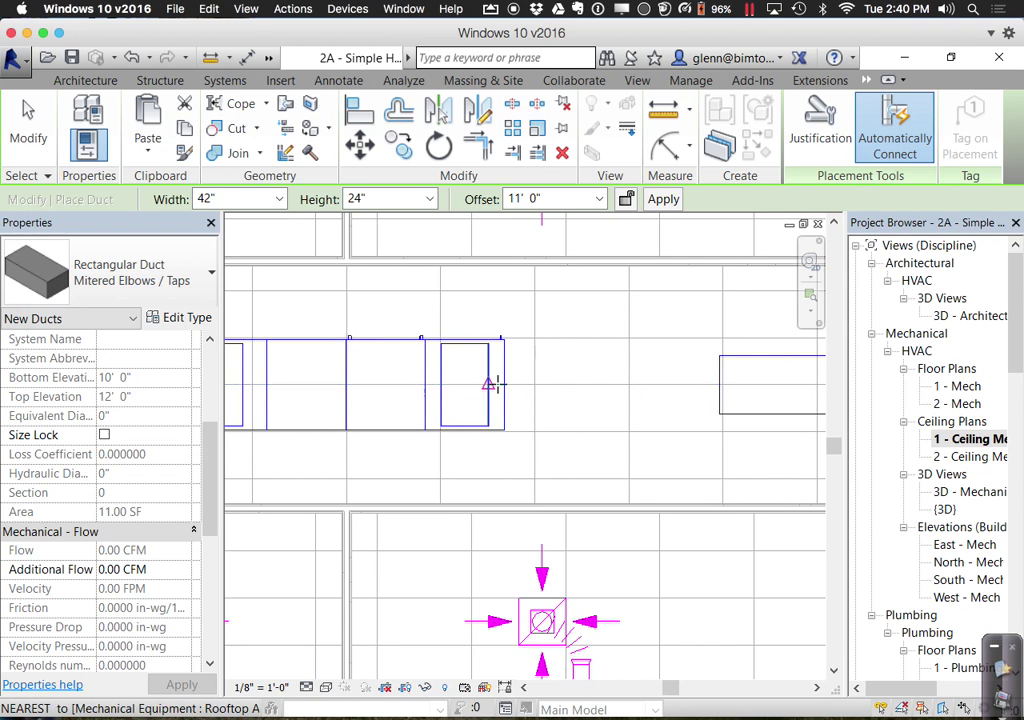
{"action": "left_click", "coordinate": [562, 390]}
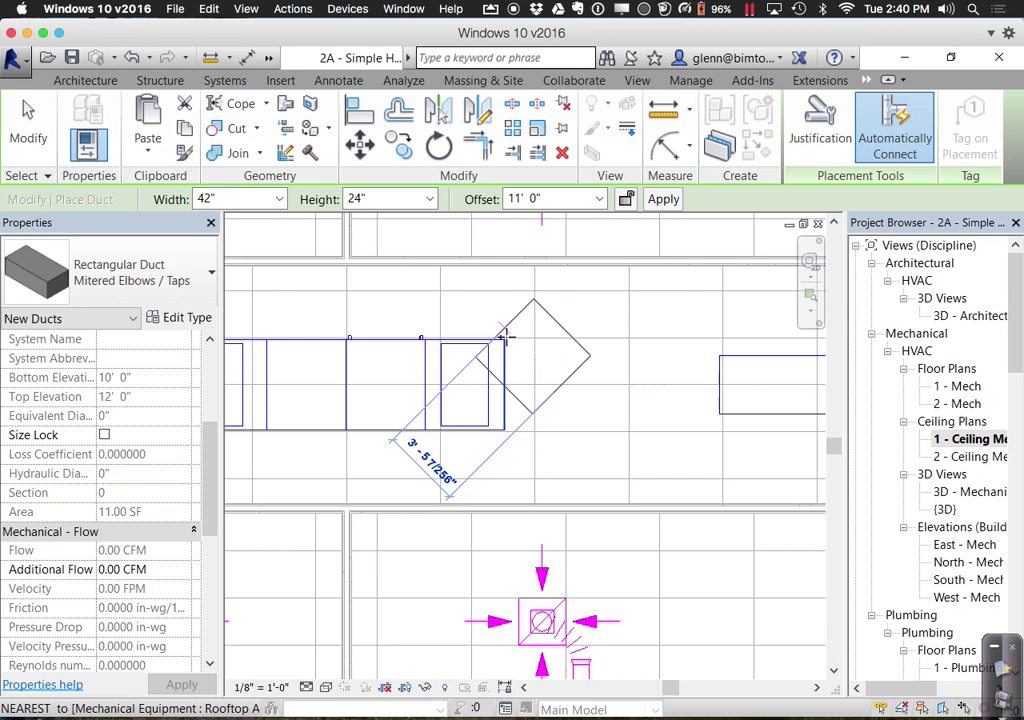
{"action": "key", "text": "Escape"}
{"action": "key", "text": "Escape"}
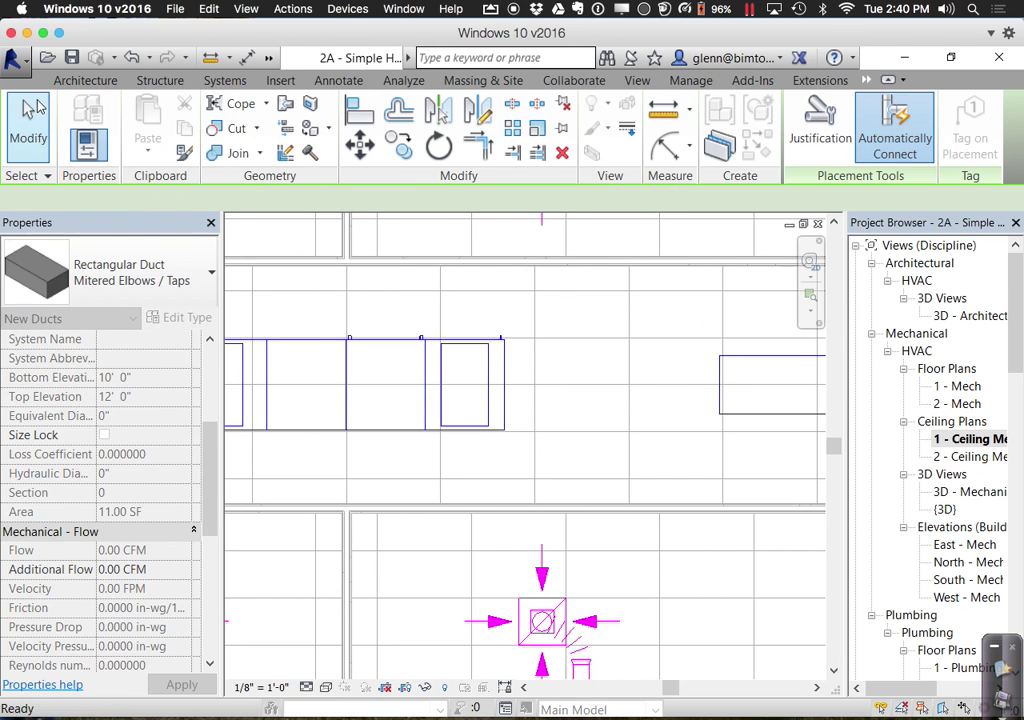
Start a duct from the AHU's outlet connector sized 42" wide by 24" high
{"action": "left_click", "coordinate": [507, 393]}
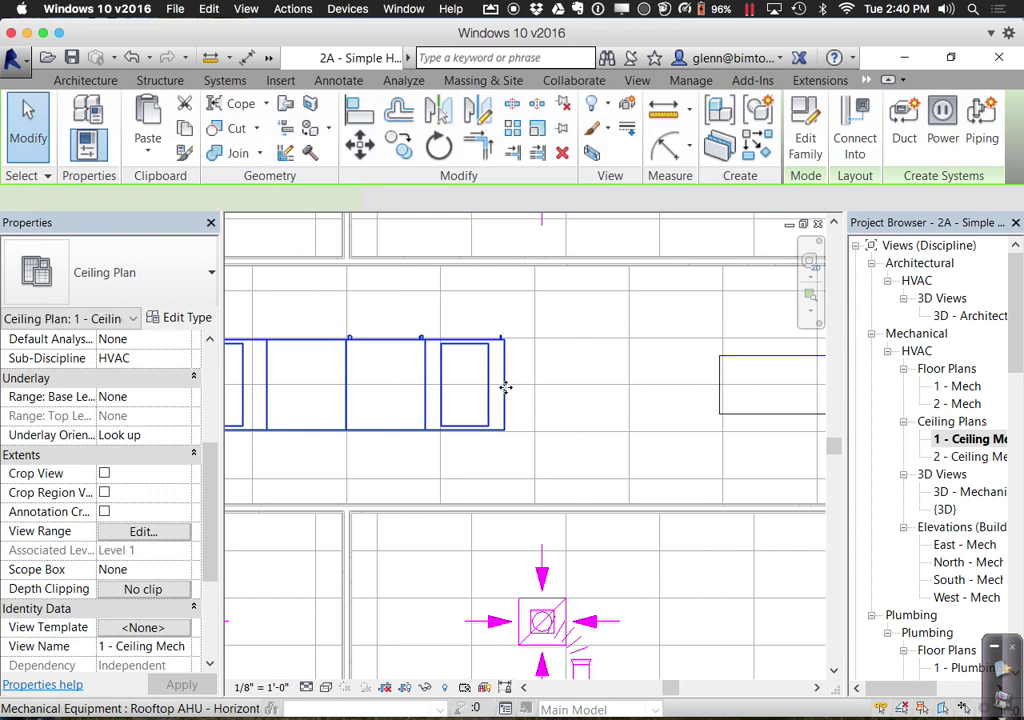
{"action": "left_click", "coordinate": [548, 385]}
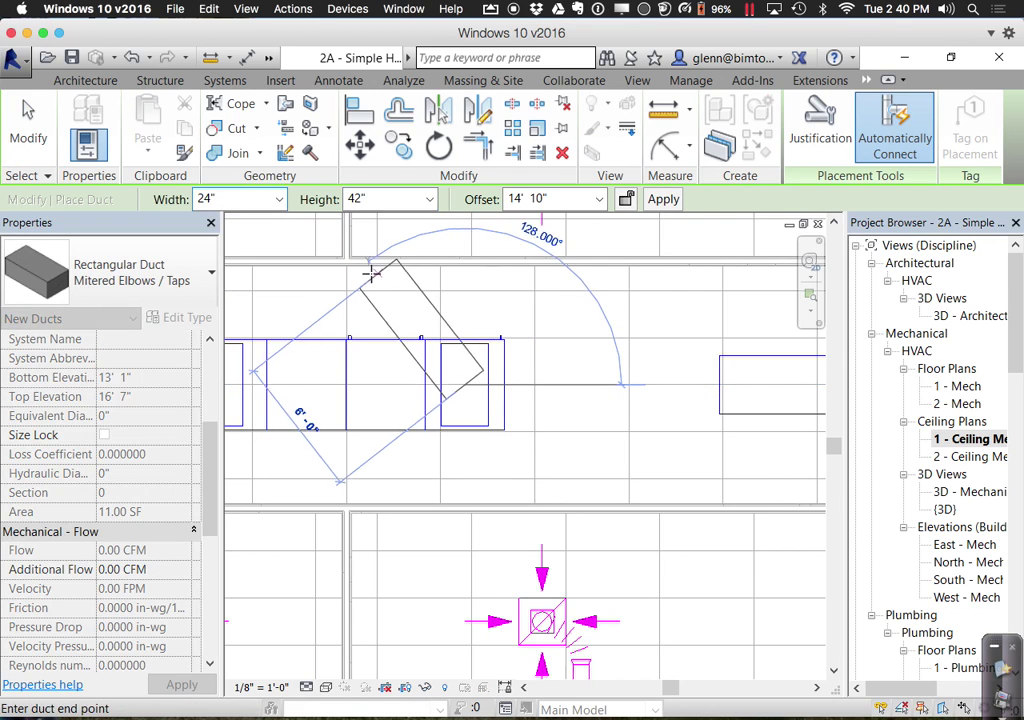
{"action": "left_click", "coordinate": [278, 199]}
{"action": "left_click", "coordinate": [205, 362]}
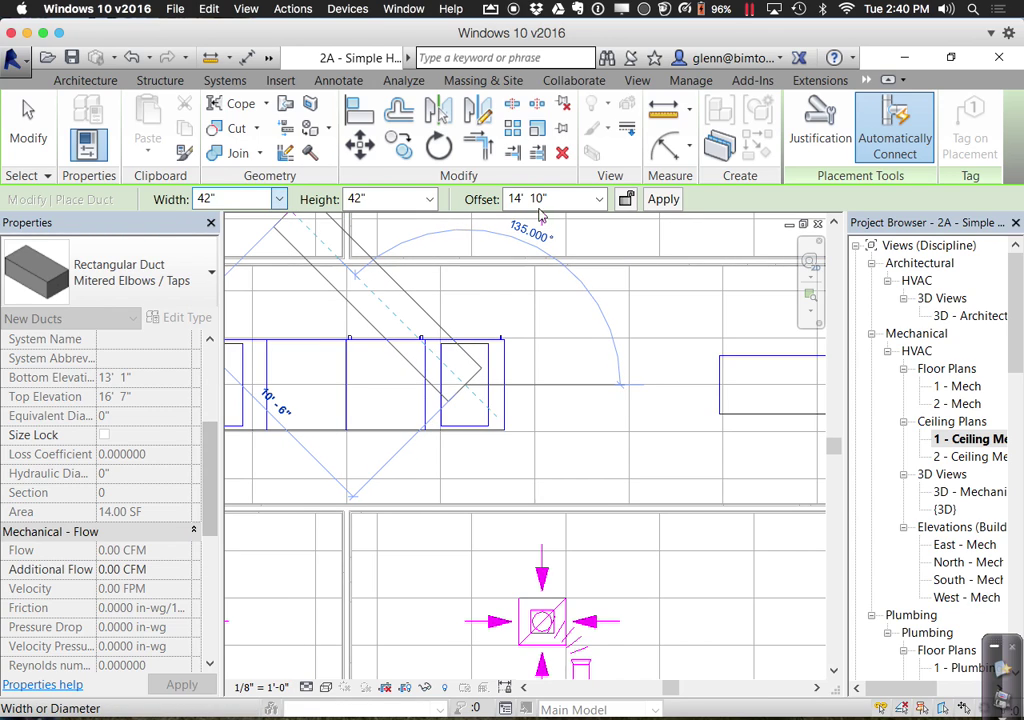
{"action": "left_click", "coordinate": [430, 199]}
{"action": "left_click_drag", "start_coordinate": [432, 507], "coordinate": [418, 378]}
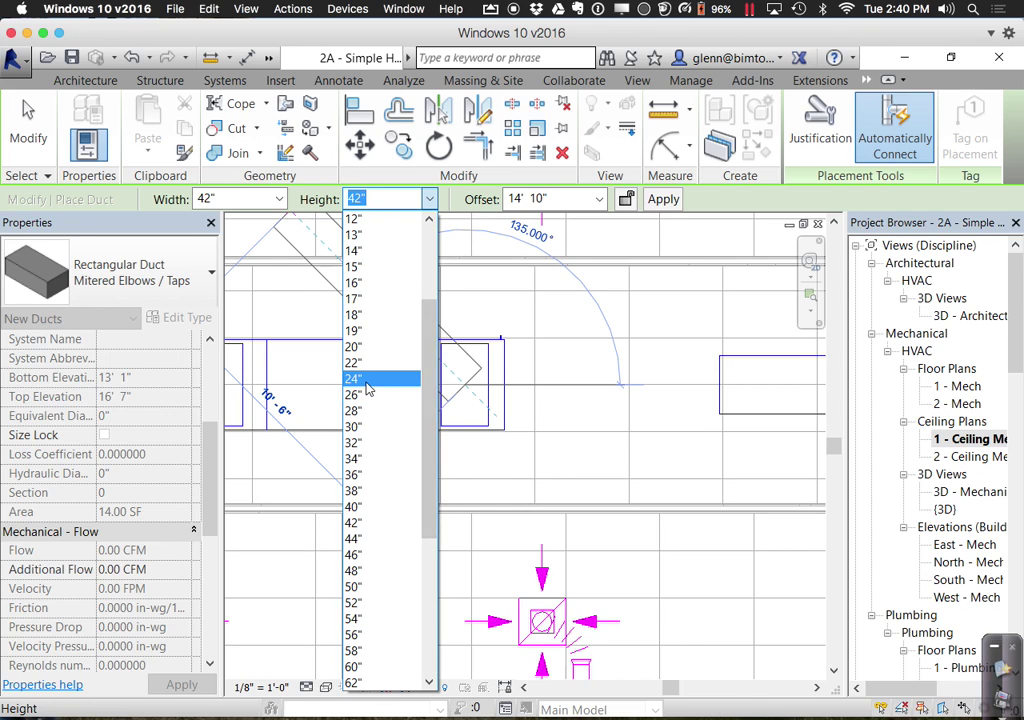
{"action": "left_click", "coordinate": [368, 378]}
Keep the offset at 14' 10" and end the duct run to the right of the AHU
{"action": "left_click", "coordinate": [597, 201]}
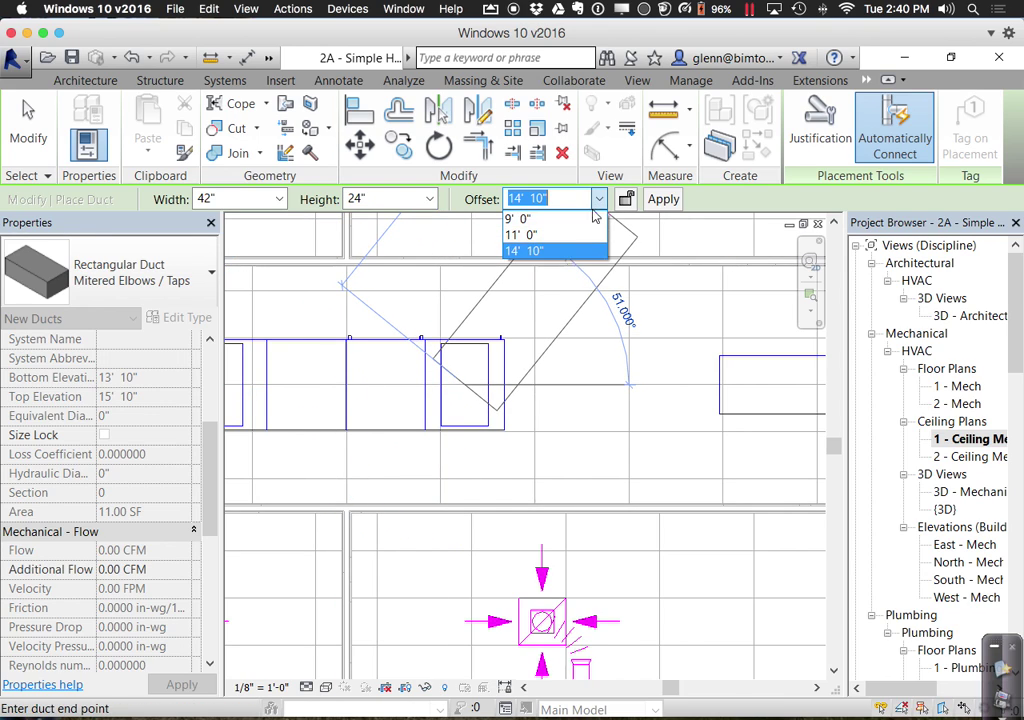
{"action": "left_click", "coordinate": [567, 250]}
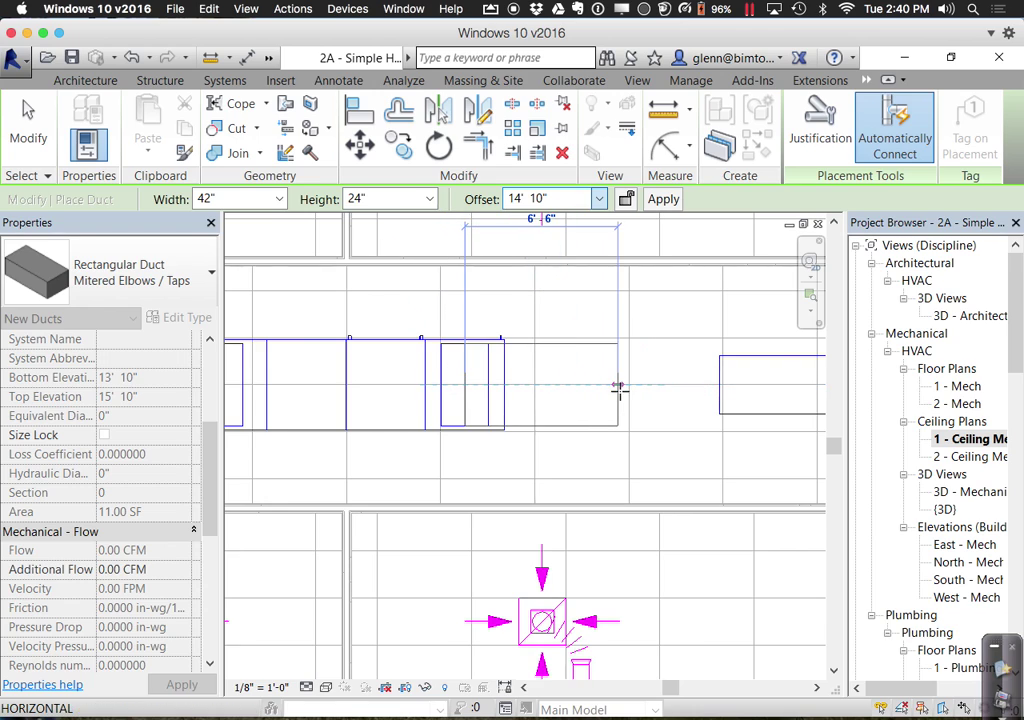
{"action": "left_click", "coordinate": [621, 390]}
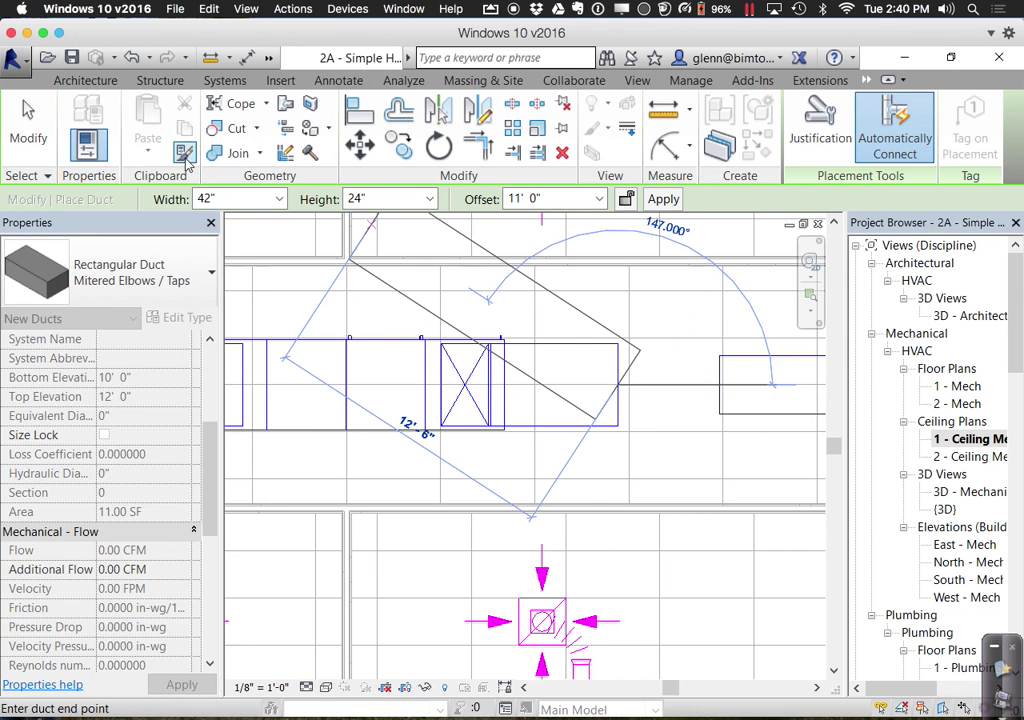
{"action": "left_click", "coordinate": [30, 135]}
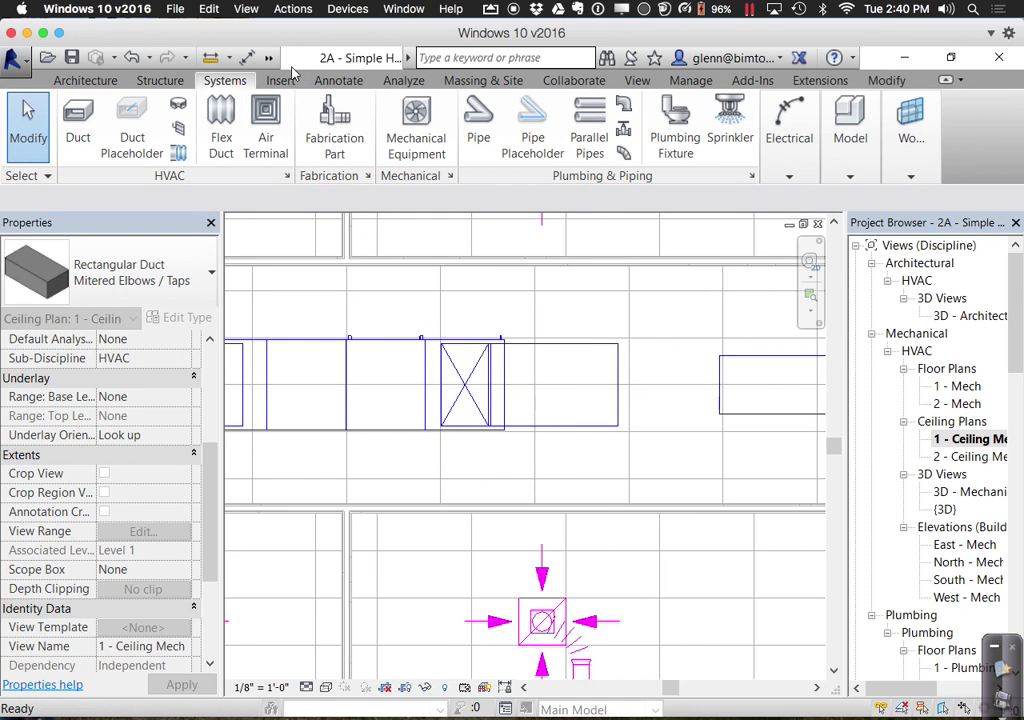
Switch to the default 3D view and pan to inspect the AHU's new outlet duct
{"action": "left_click", "coordinate": [268, 58]}
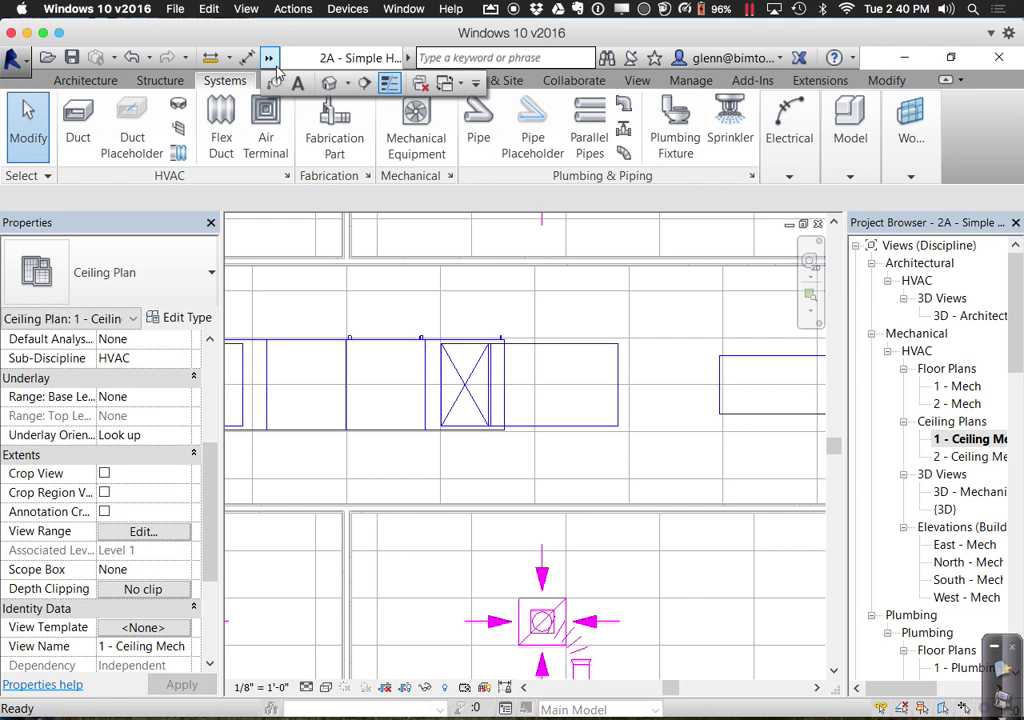
{"action": "left_click", "coordinate": [330, 82]}
{"action": "middle_click_drag", "start_coordinate": [428, 453], "coordinate": [572, 485]}
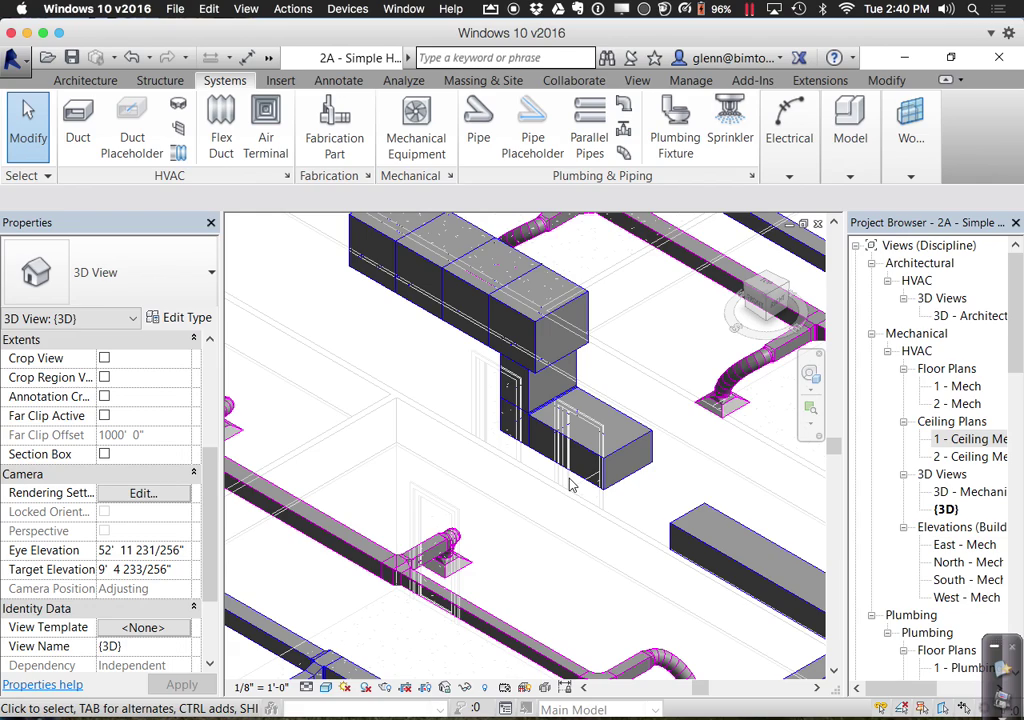
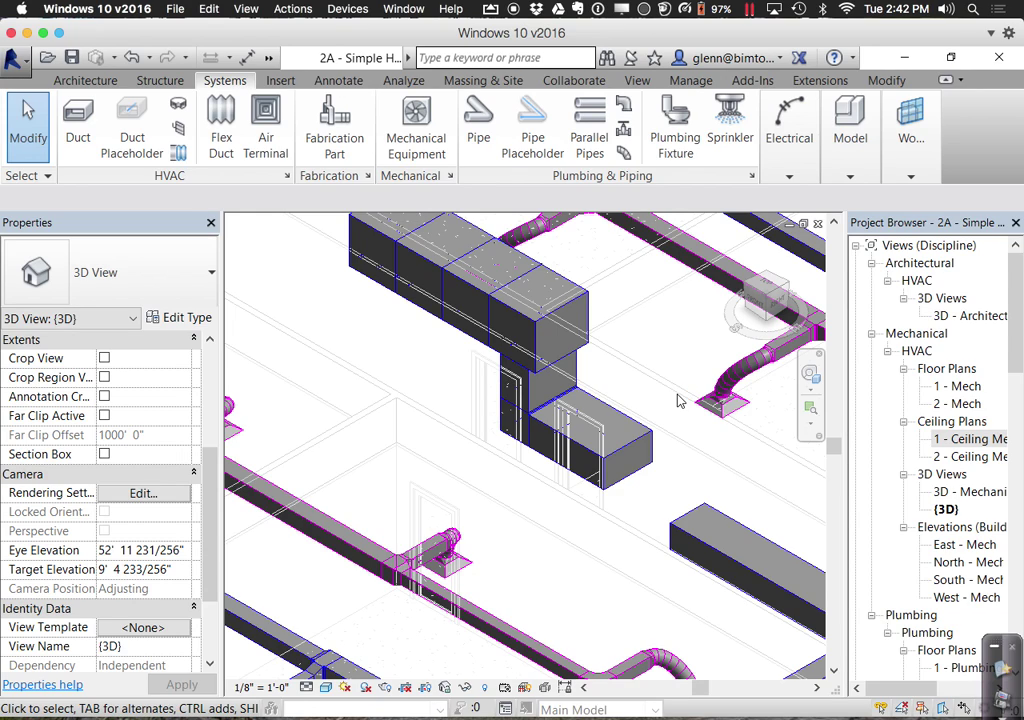
Open the 1 - Ceiling Mech ceiling plan and bring the rooftop AHU into view
{"action": "left_click", "coordinate": [965, 440]}
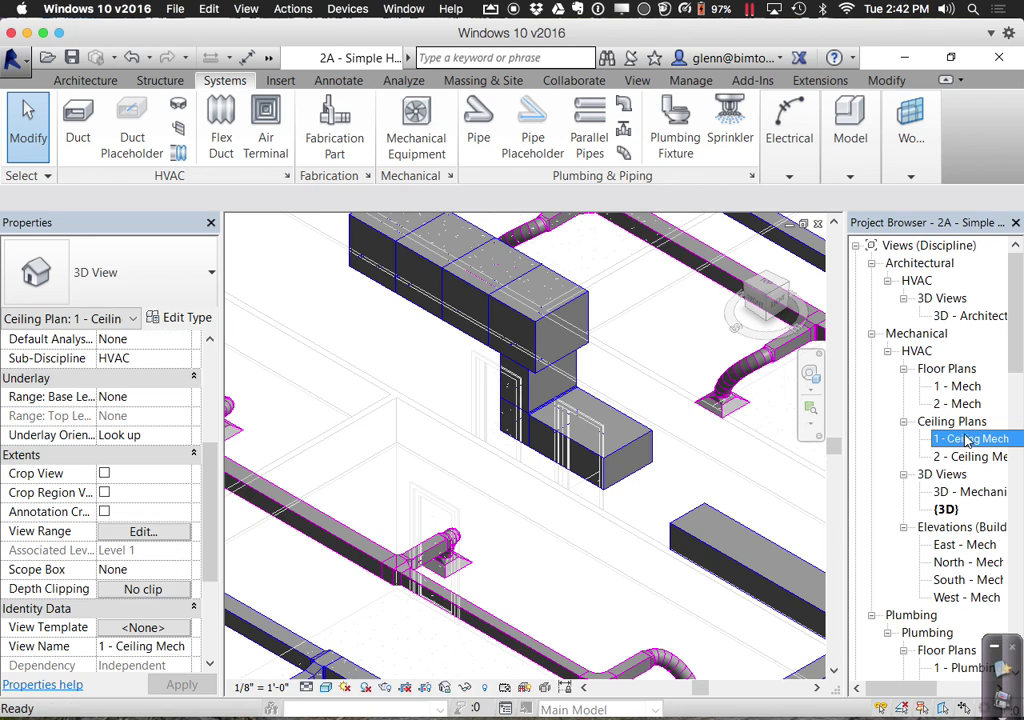
{"action": "double_click", "coordinate": [965, 440]}
{"action": "middle_click_drag", "start_coordinate": [469, 601], "coordinate": [711, 612]}
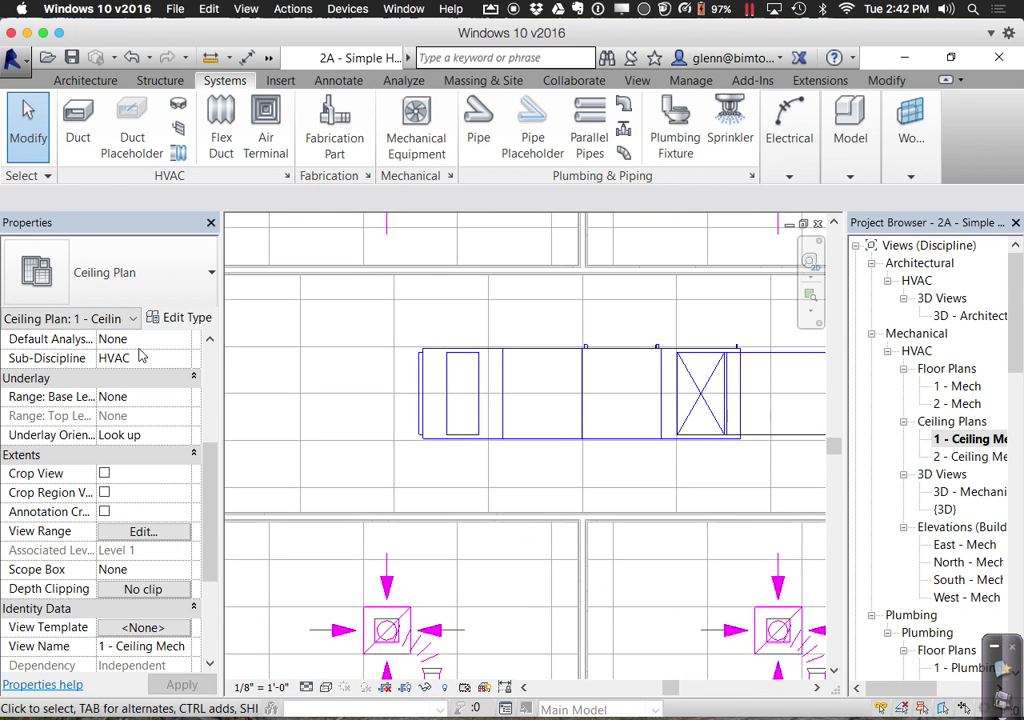
Select the rooftop AHU to inspect its 48" x 48" inlet connection
{"action": "left_click", "coordinate": [476, 404]}
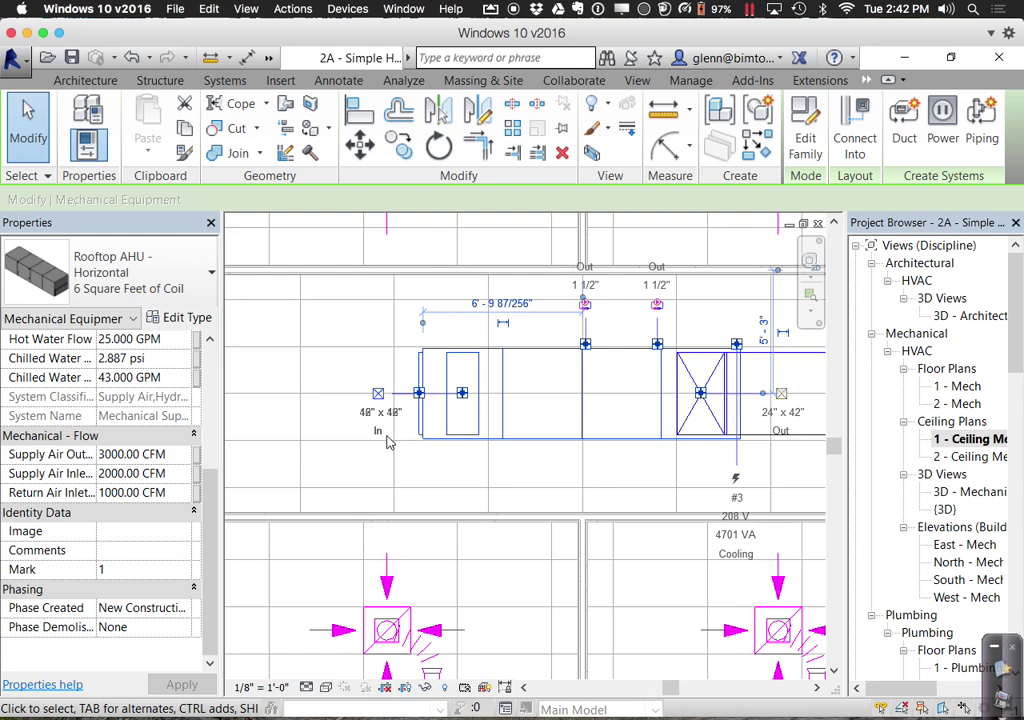
{"action": "scroll", "coordinate": [389, 443], "scroll_direction": "up", "scroll_amount": 5}
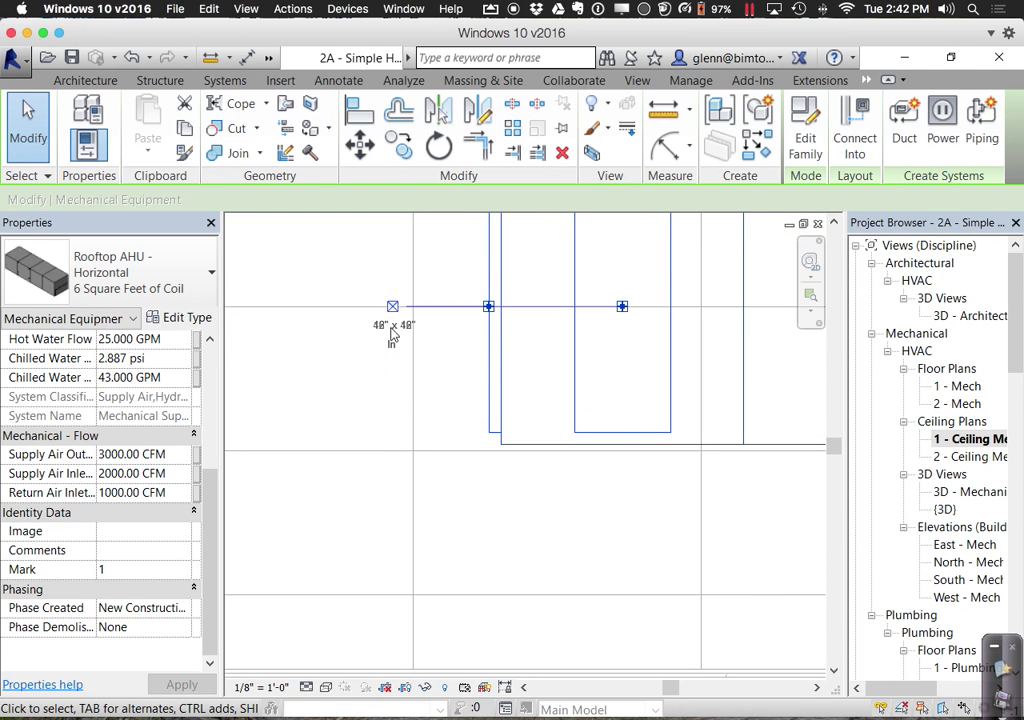
{"action": "scroll", "coordinate": [477, 390], "scroll_direction": "down", "scroll_amount": 3}
{"action": "middle_click_drag", "start_coordinate": [482, 390], "coordinate": [510, 489]}
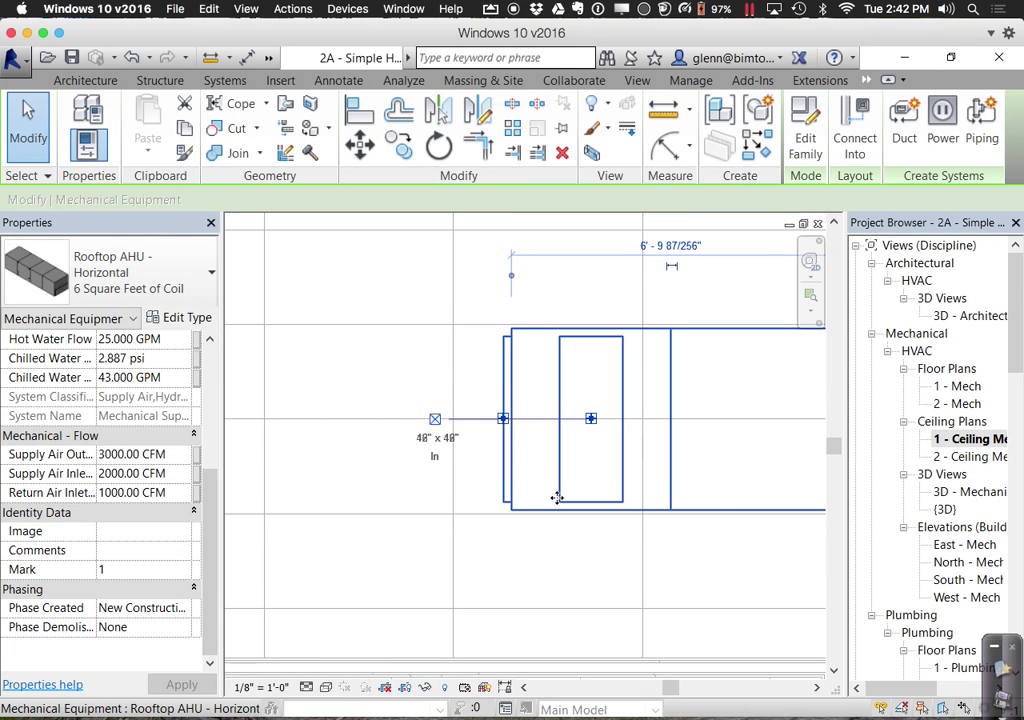
{"action": "left_click", "coordinate": [597, 457]}
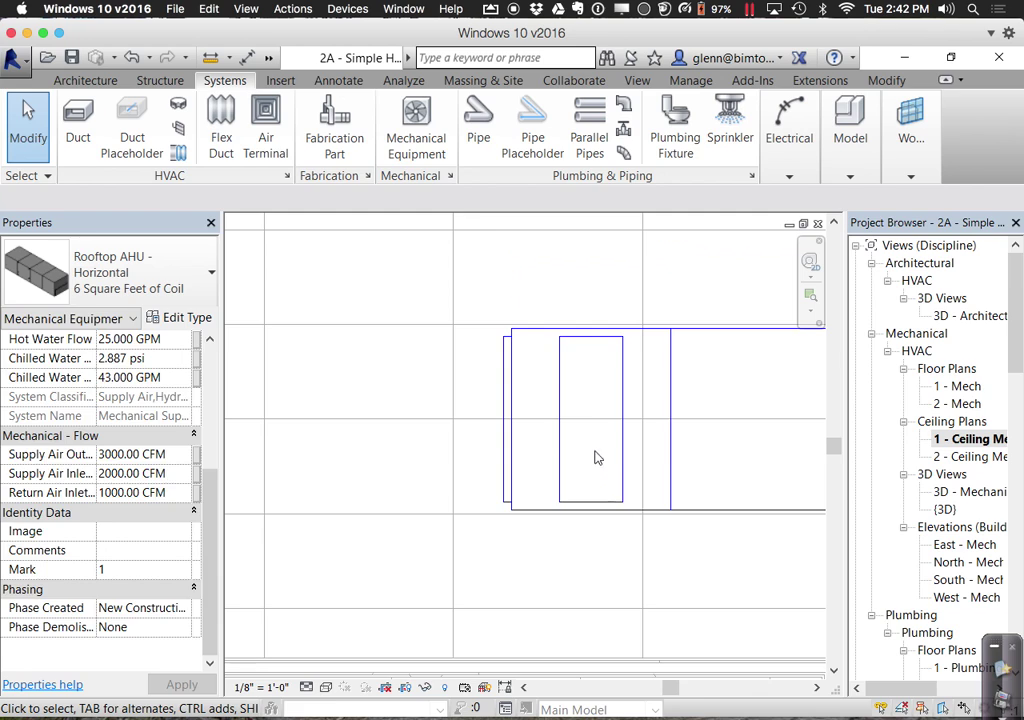
{"action": "left_click", "coordinate": [590, 418]}
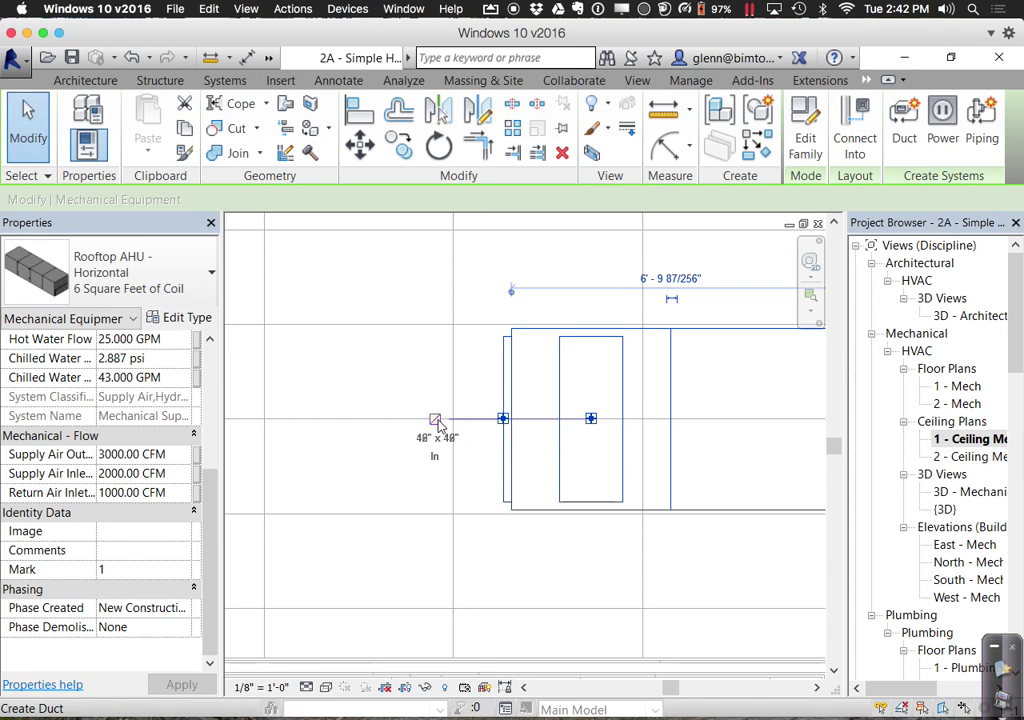
Start a duct from the AHU inlet sized 42" wide by 24" high
{"action": "left_click", "coordinate": [503, 418]}
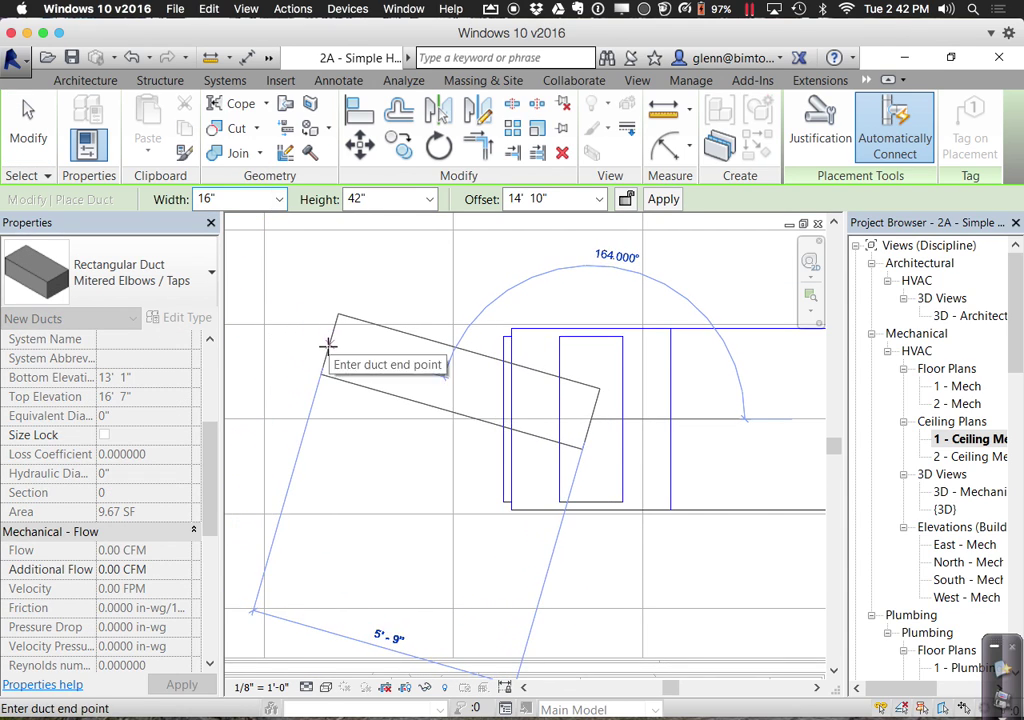
{"action": "left_click", "coordinate": [280, 200]}
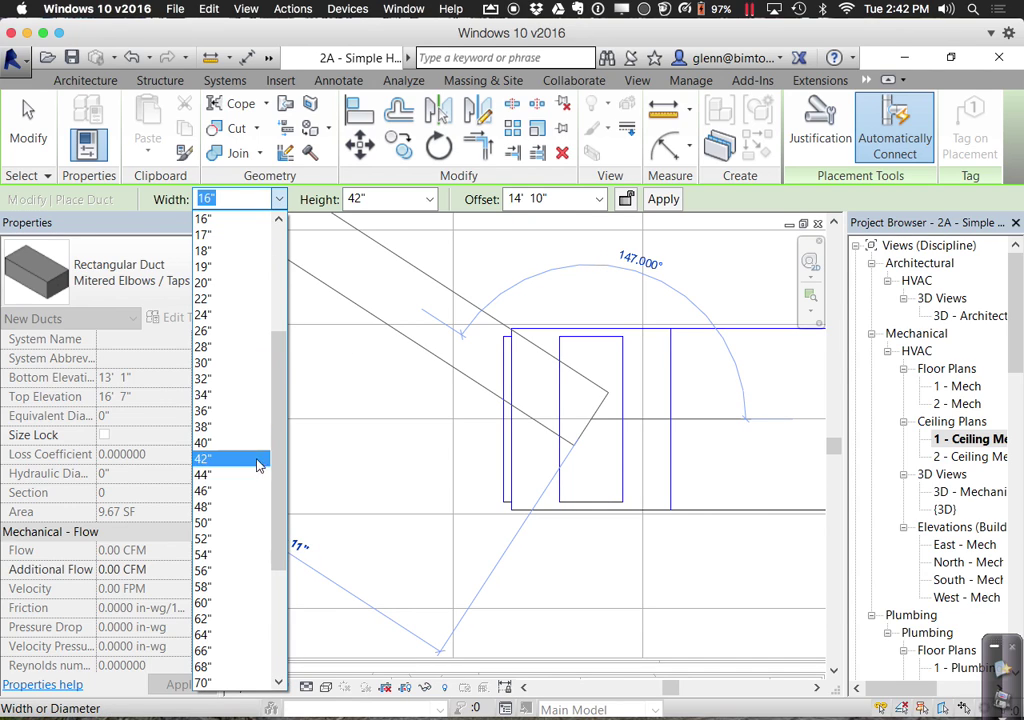
{"action": "left_click", "coordinate": [258, 506]}
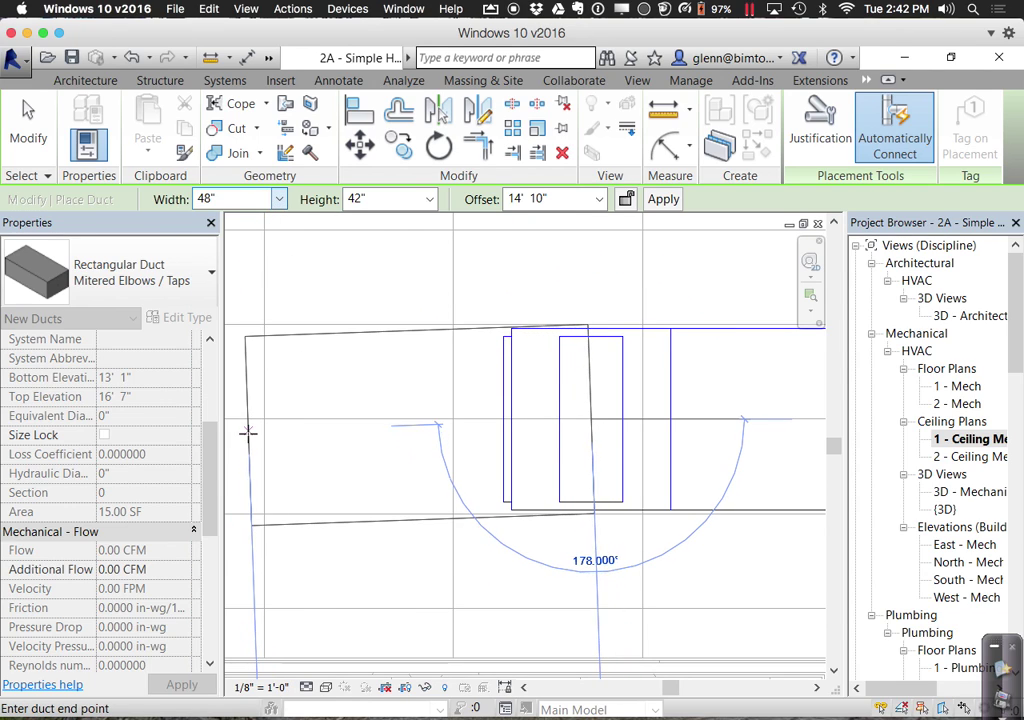
{"action": "left_click", "coordinate": [280, 200]}
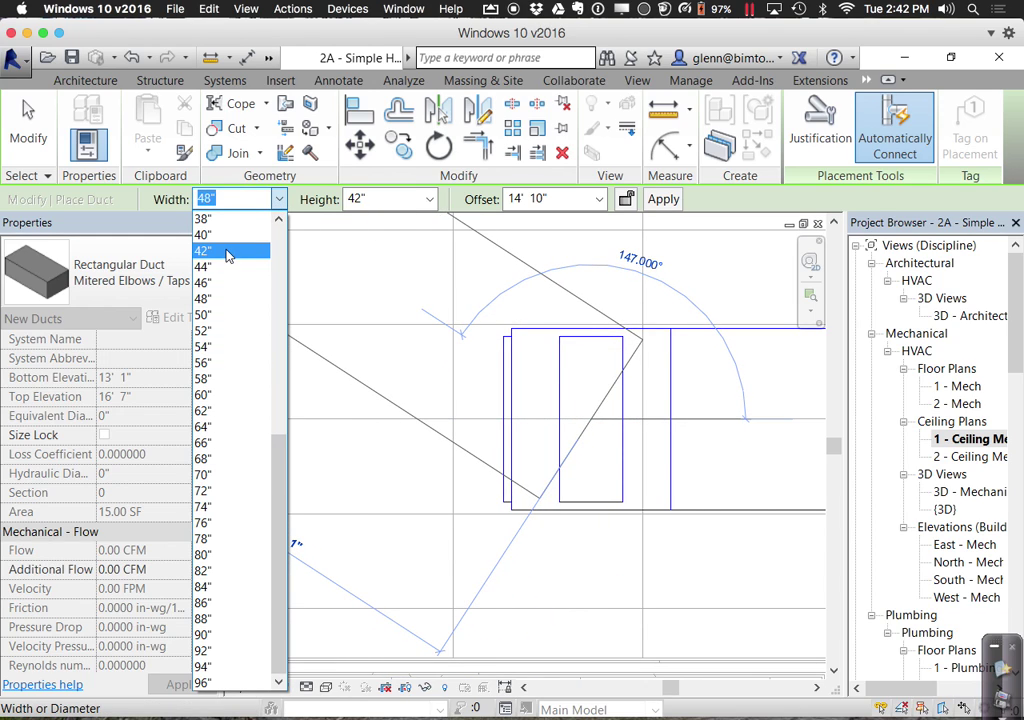
{"action": "left_click", "coordinate": [210, 250]}
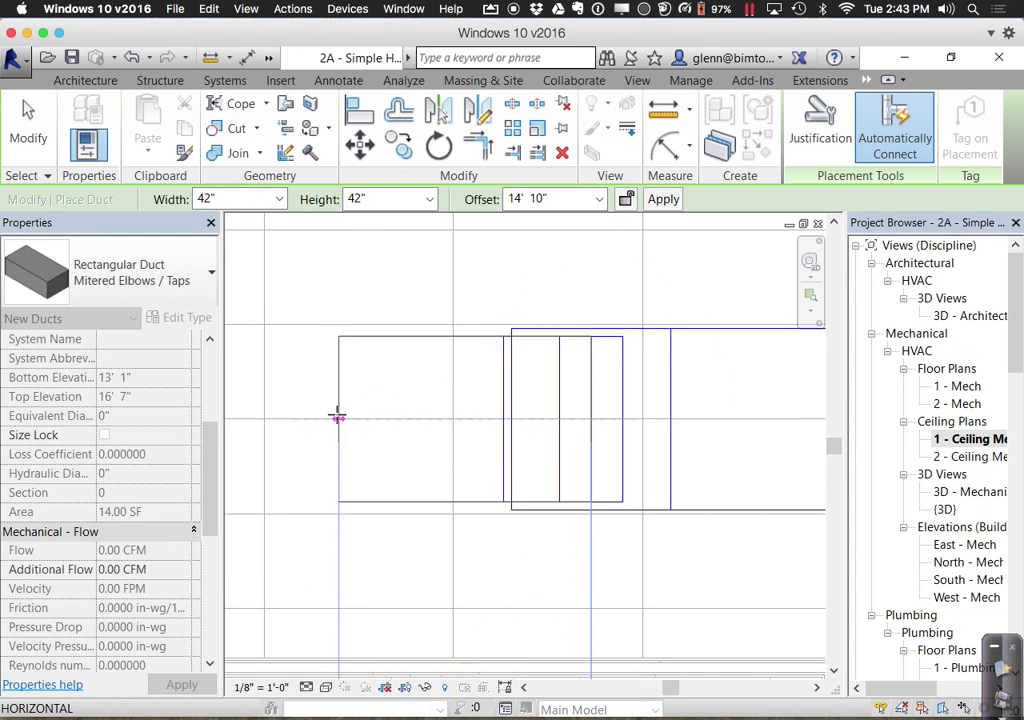
{"action": "left_click", "coordinate": [429, 200]}
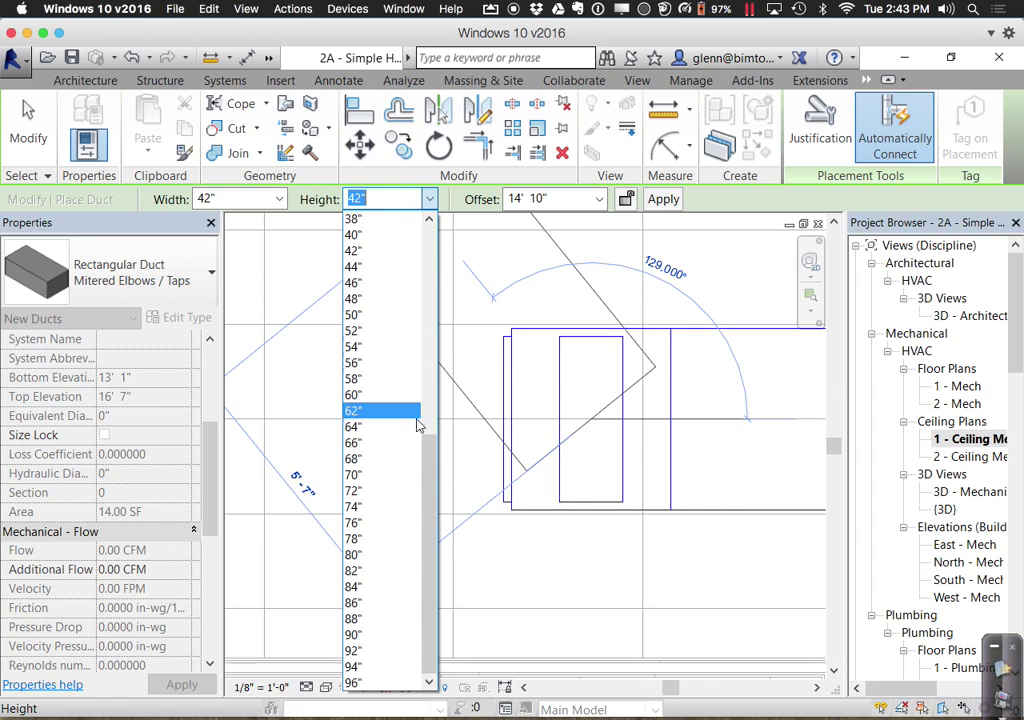
{"action": "left_click_drag", "start_coordinate": [427, 446], "coordinate": [436, 315]}
{"action": "left_click", "coordinate": [380, 378]}
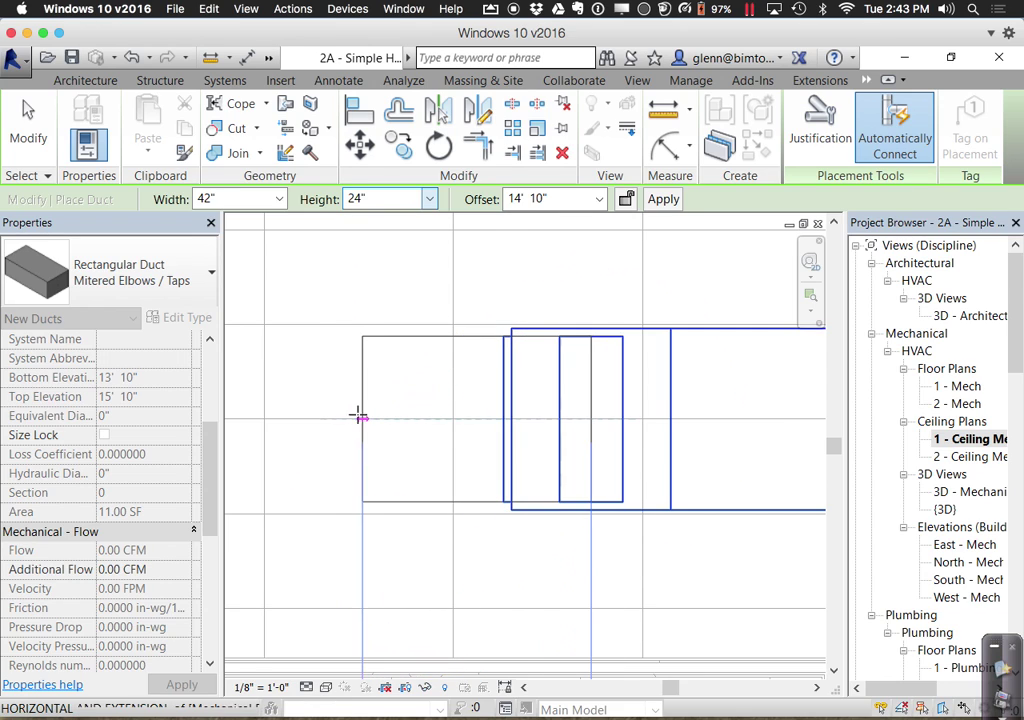
Set the duct offset to 11' 0" and place the segment off the AHU
{"action": "left_click", "coordinate": [598, 198]}
{"action": "left_click", "coordinate": [562, 234]}
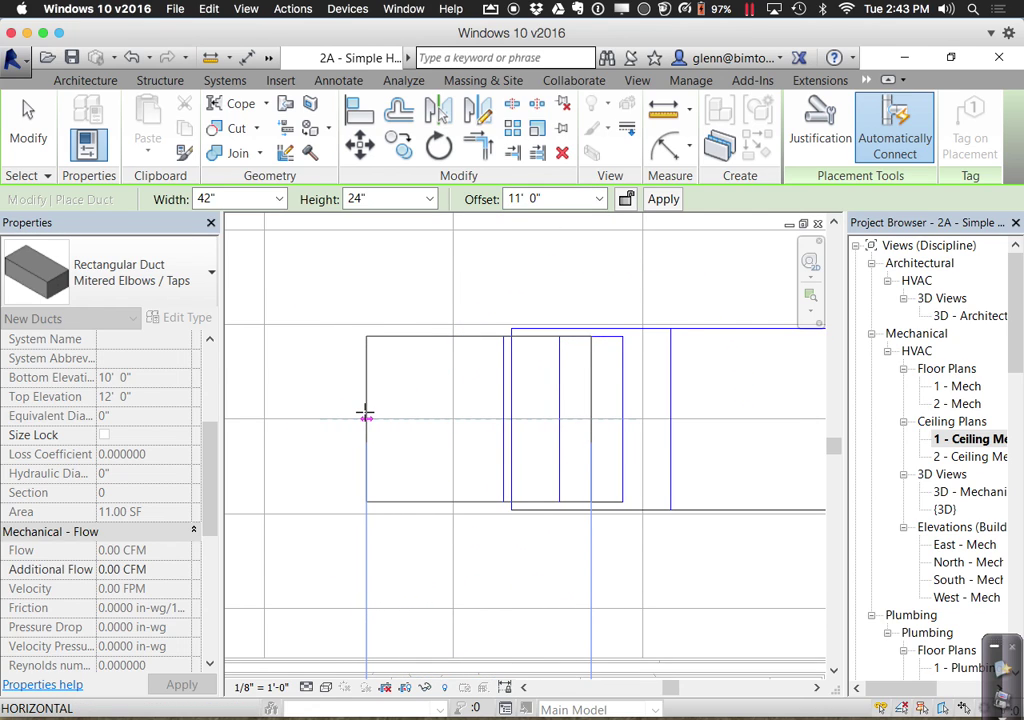
{"action": "left_click", "coordinate": [366, 416]}
{"action": "left_click", "coordinate": [28, 120]}
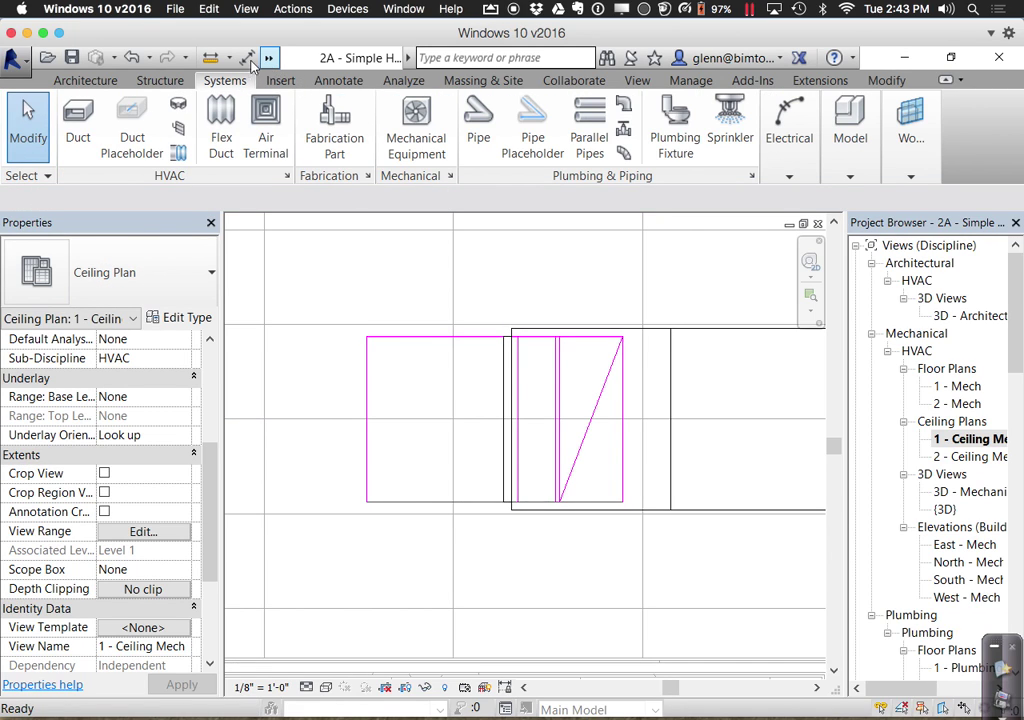
Open the Default 3D View and zoom in on the new duct by the AHU
{"action": "left_click", "coordinate": [268, 58]}
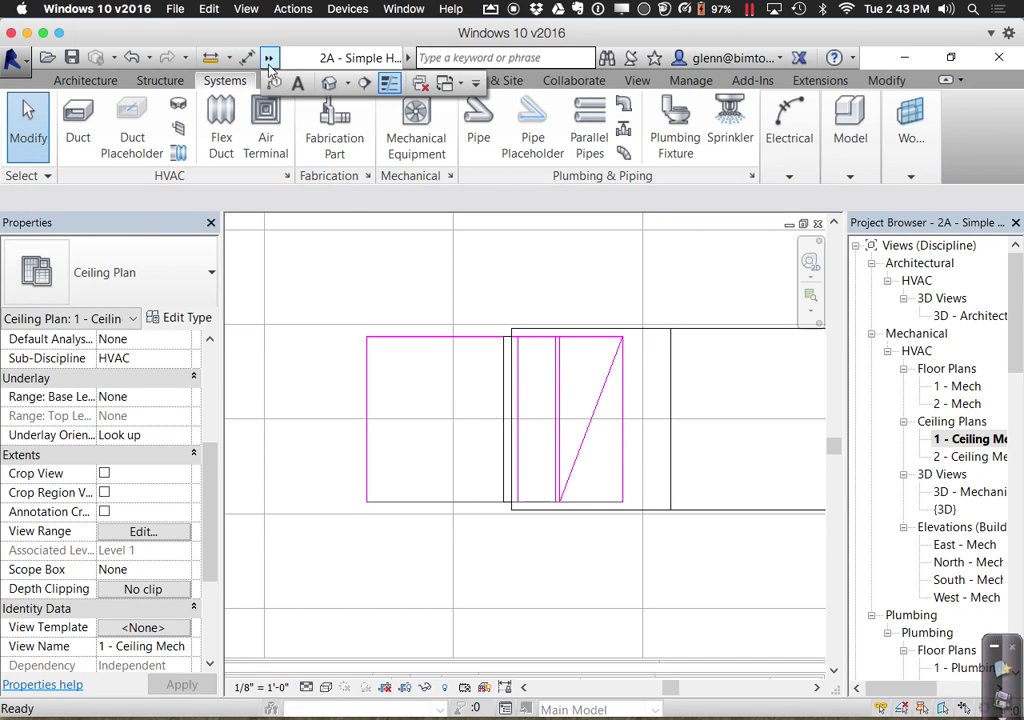
{"action": "left_click", "coordinate": [328, 84]}
{"action": "middle_click_drag", "start_coordinate": [502, 463], "coordinate": [528, 482]}
{"action": "scroll", "coordinate": [443, 425], "scroll_direction": "up", "scroll_amount": 2}
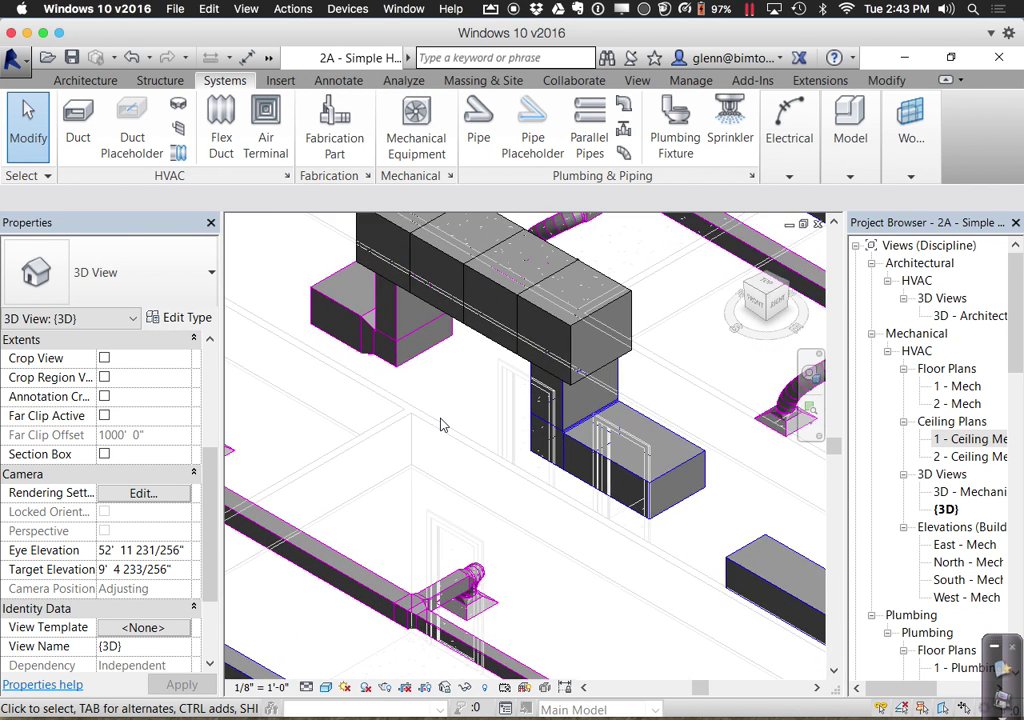
{"action": "scroll", "coordinate": [443, 425], "scroll_direction": "up", "scroll_amount": 3}
{"action": "middle_click_drag", "start_coordinate": [441, 423], "coordinate": [546, 490]}
{"action": "scroll", "coordinate": [478, 450], "scroll_direction": "down", "scroll_amount": 1}
{"action": "scroll", "coordinate": [478, 446], "scroll_direction": "down", "scroll_amount": 1}
{"action": "scroll", "coordinate": [478, 446], "scroll_direction": "up", "scroll_amount": 1}
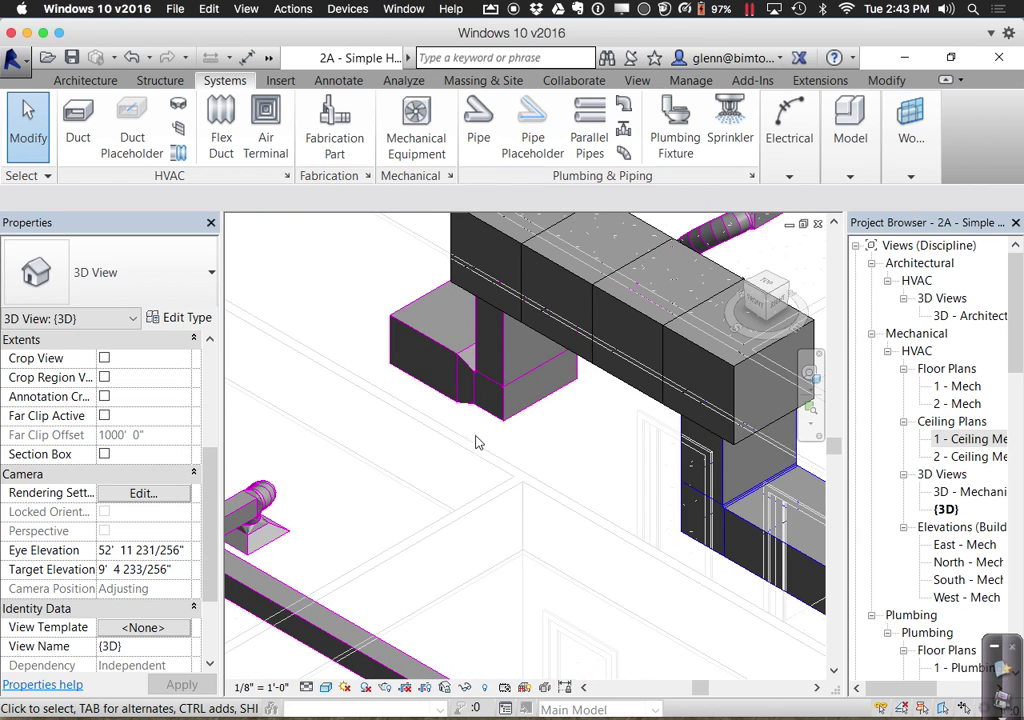
Change the new duct's height to 16", keeping its 42" width
{"action": "left_click", "coordinate": [500, 370]}
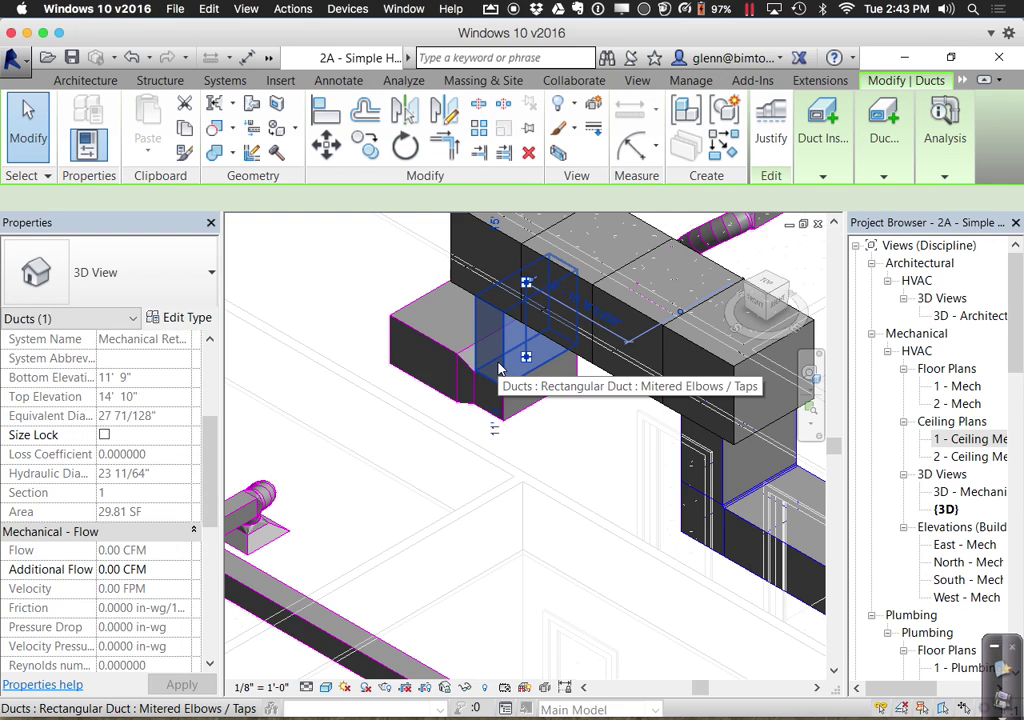
{"action": "left_click", "coordinate": [359, 322]}
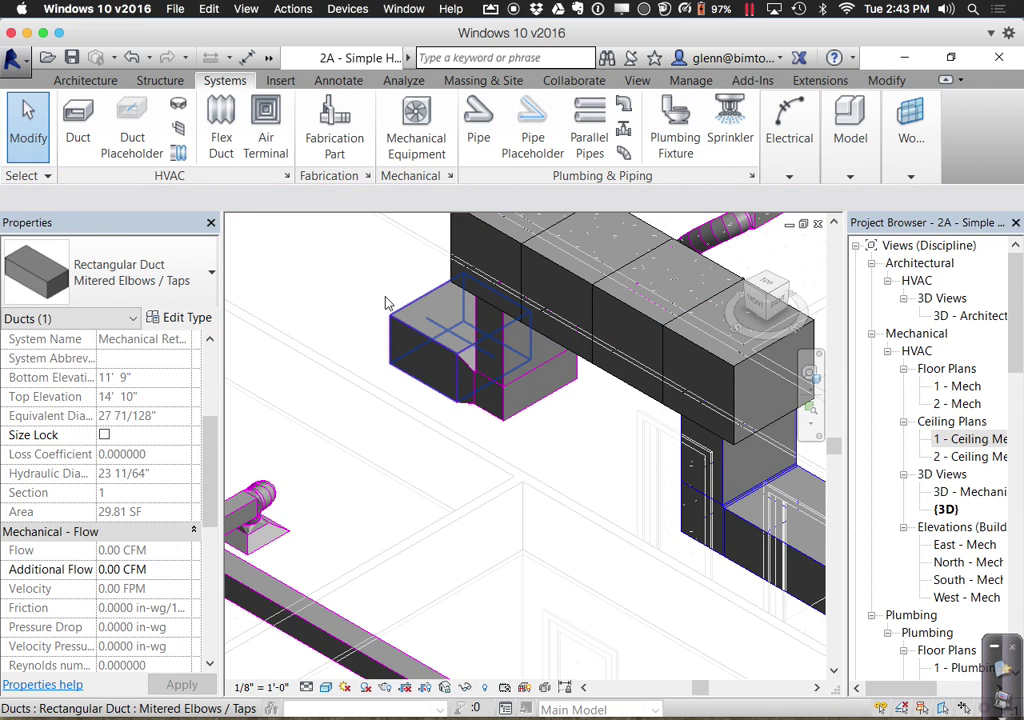
{"action": "left_click", "coordinate": [389, 300]}
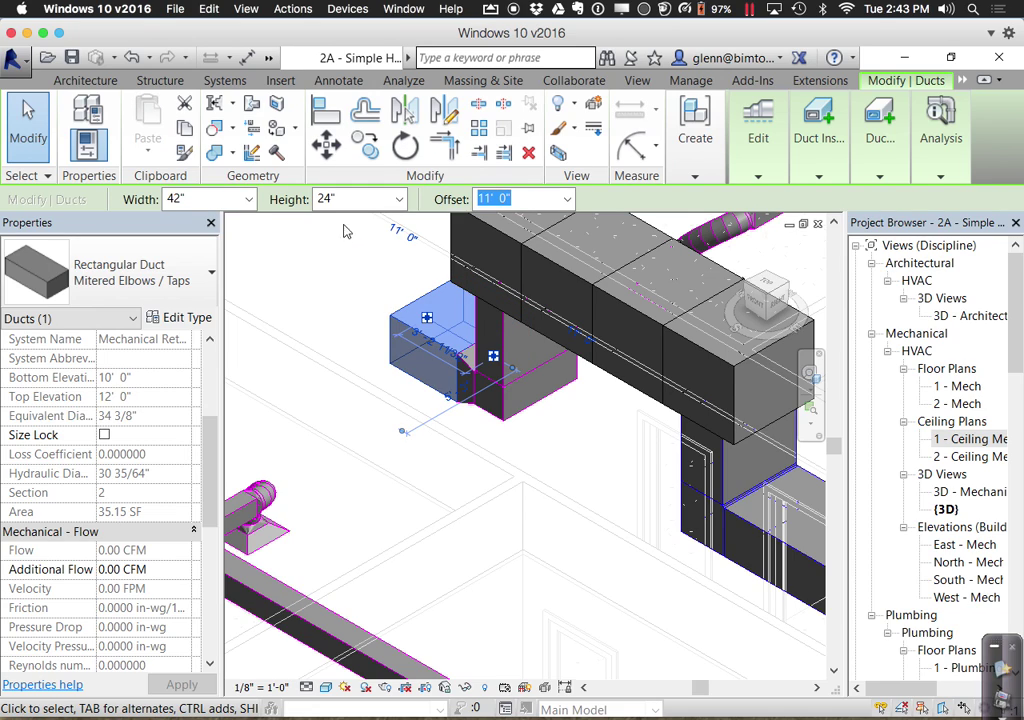
{"action": "left_click", "coordinate": [249, 200]}
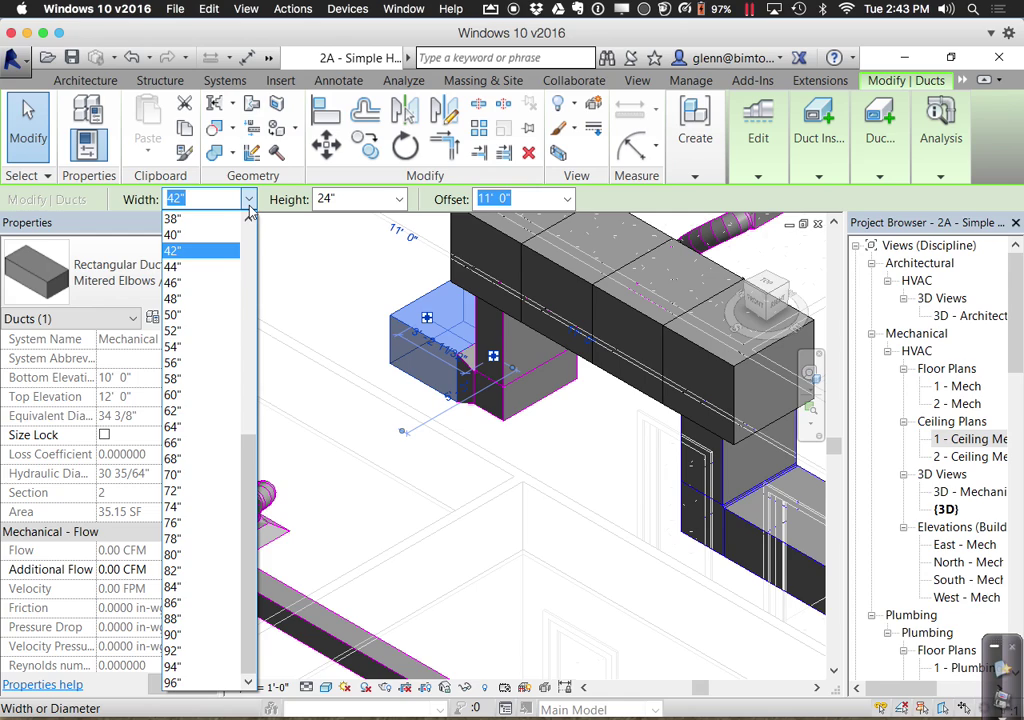
{"action": "left_click", "coordinate": [249, 200]}
{"action": "left_click", "coordinate": [399, 200]}
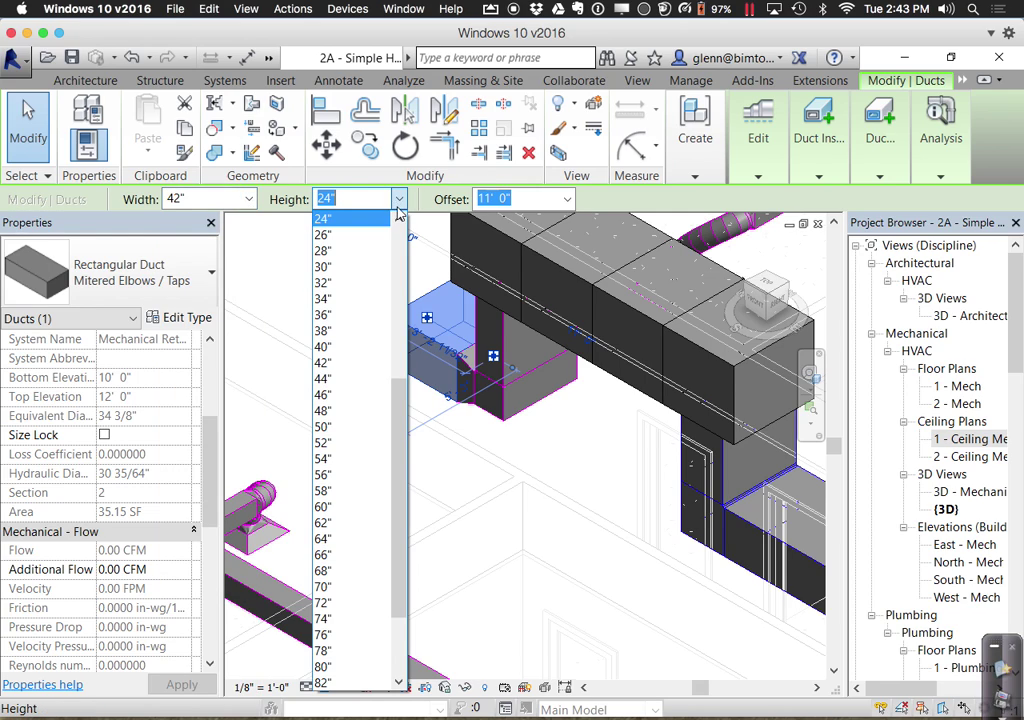
{"action": "scroll", "coordinate": [400, 407], "scroll_direction": "up", "scroll_amount": 3}
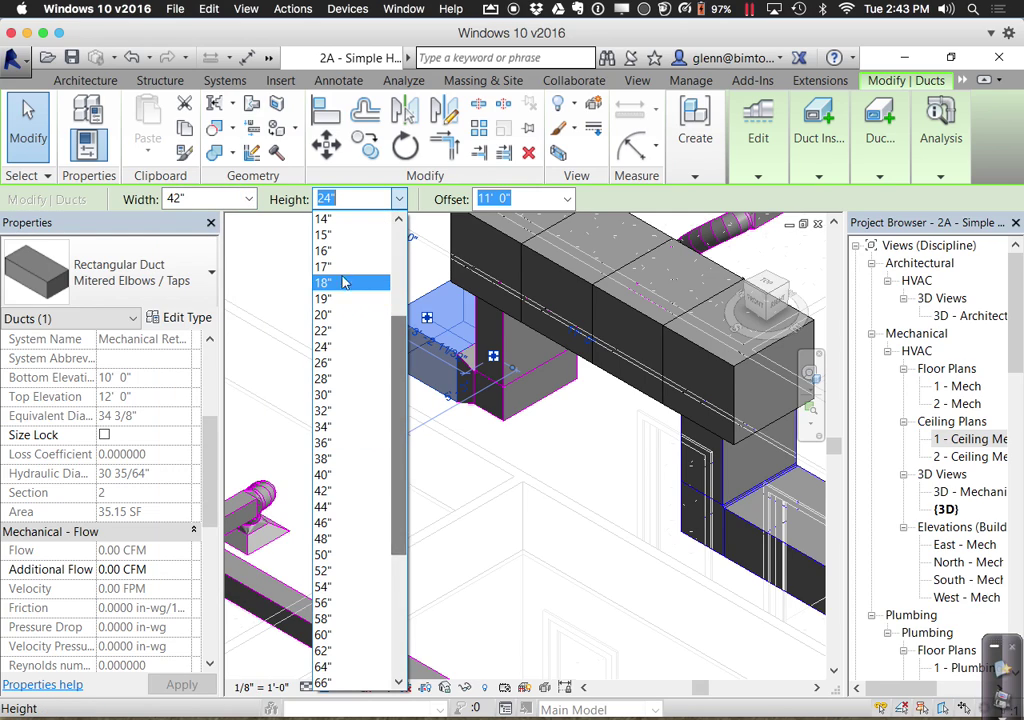
{"action": "left_click", "coordinate": [322, 250]}
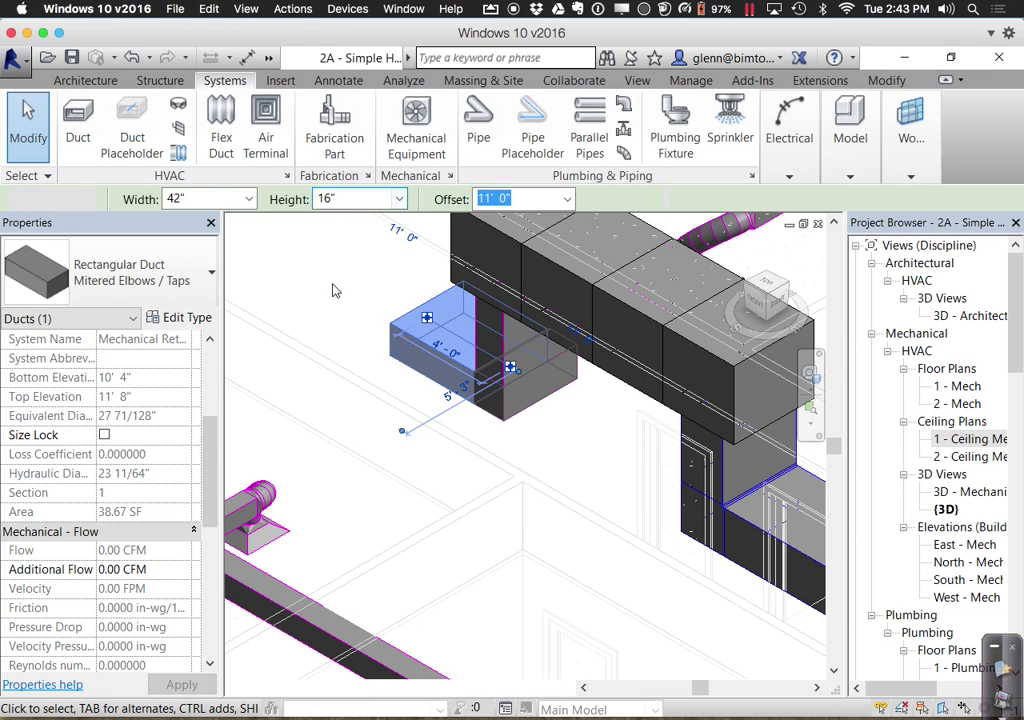
{"action": "left_click", "coordinate": [335, 290]}
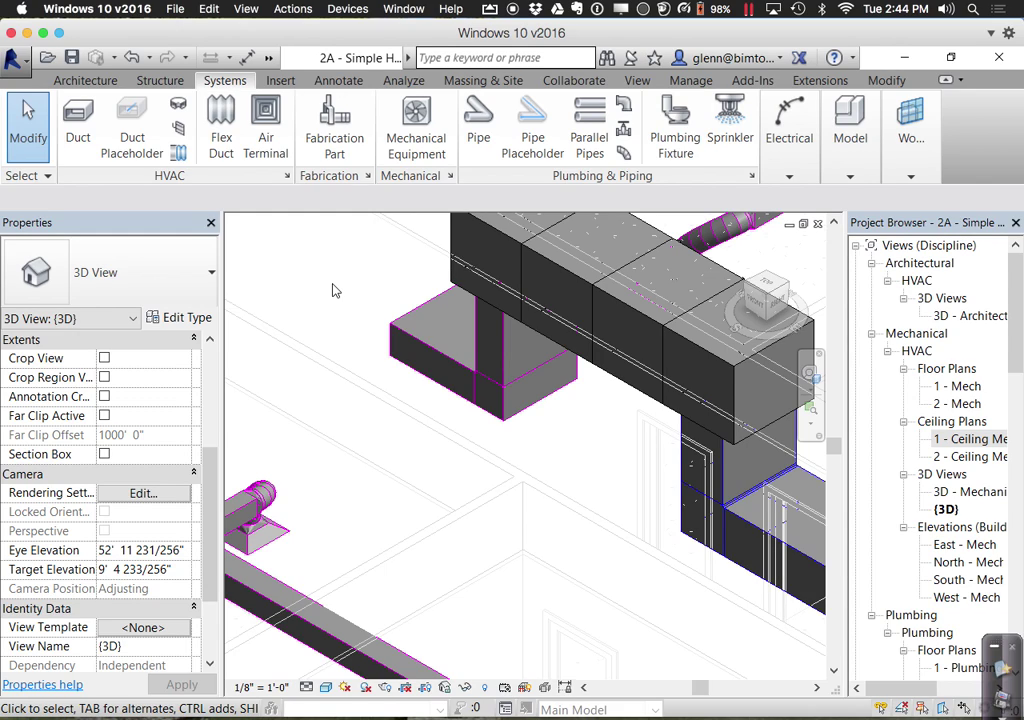
{"action": "scroll", "coordinate": [285, 322], "scroll_direction": "up", "scroll_amount": 3}
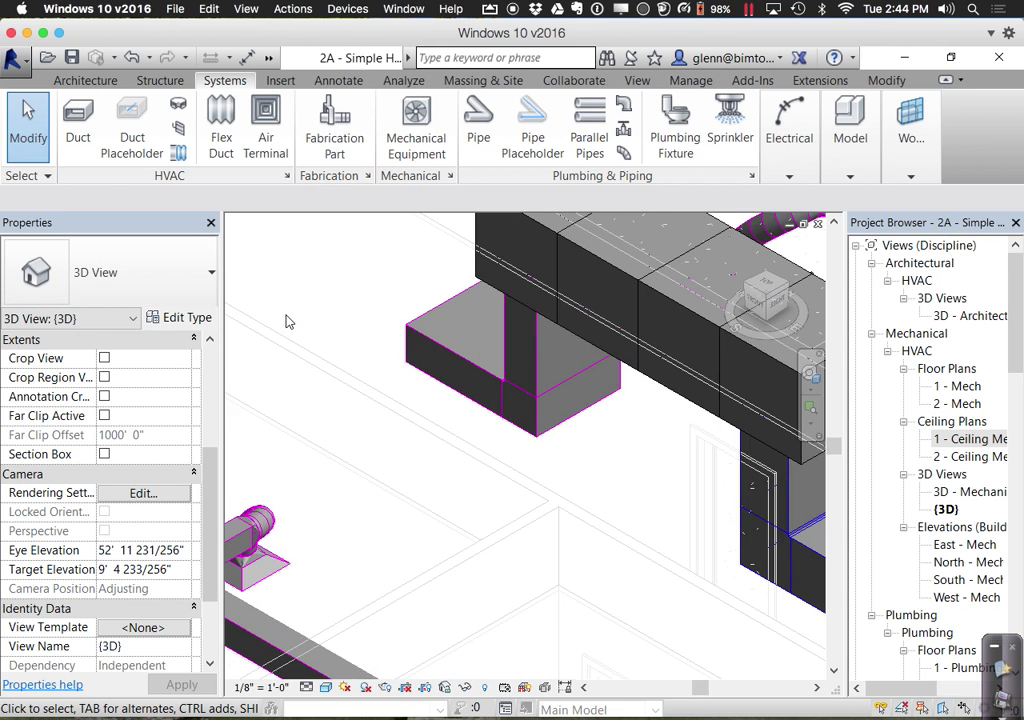
{"action": "scroll", "coordinate": [285, 322], "scroll_direction": "down", "scroll_amount": 4}
{"action": "middle_click_drag", "start_coordinate": [286, 350], "coordinate": [412, 459]}
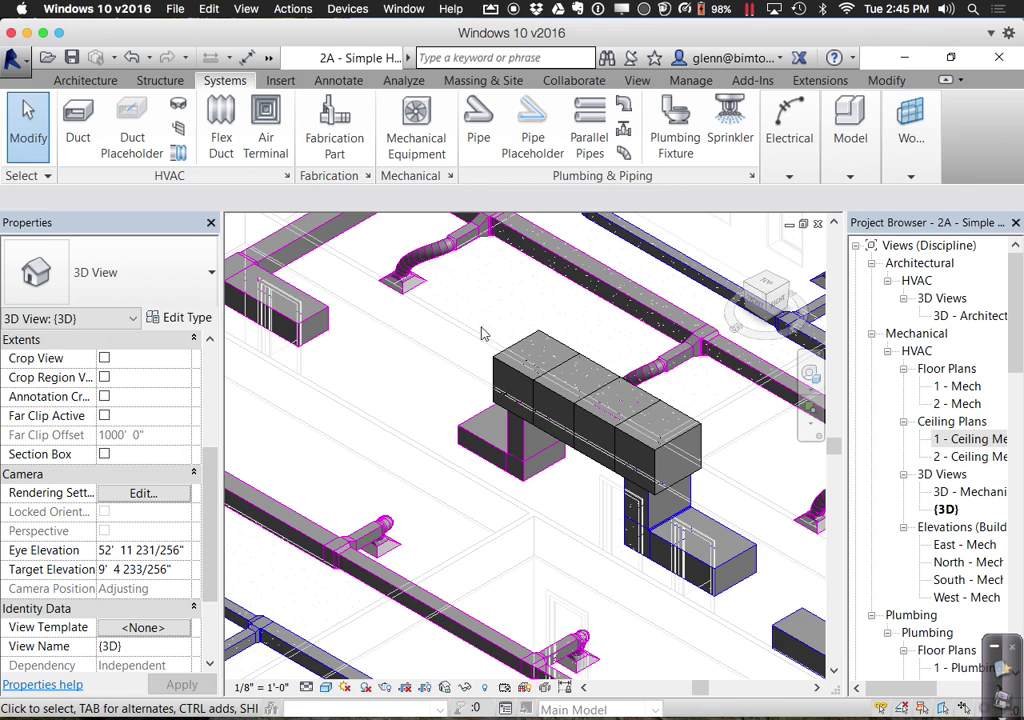
Open the 1 - Ceiling Mech ceiling plan
{"action": "scroll", "coordinate": [455, 381], "scroll_direction": "up", "scroll_amount": 1}
{"action": "scroll", "coordinate": [453, 383], "scroll_direction": "down", "scroll_amount": 2}
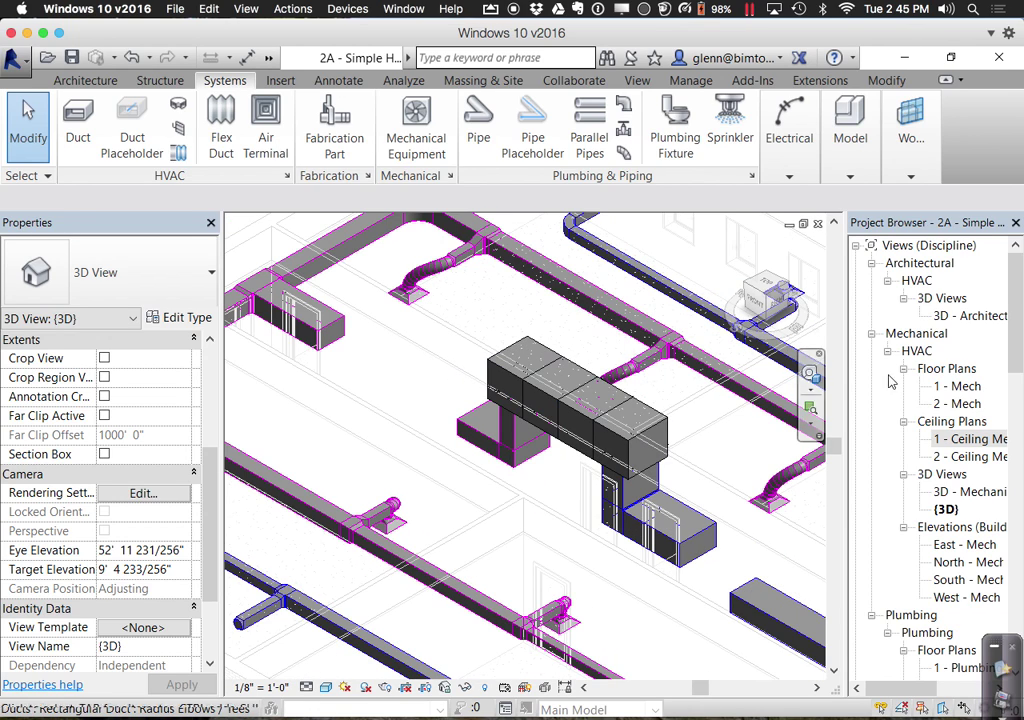
{"action": "left_click", "coordinate": [970, 439]}
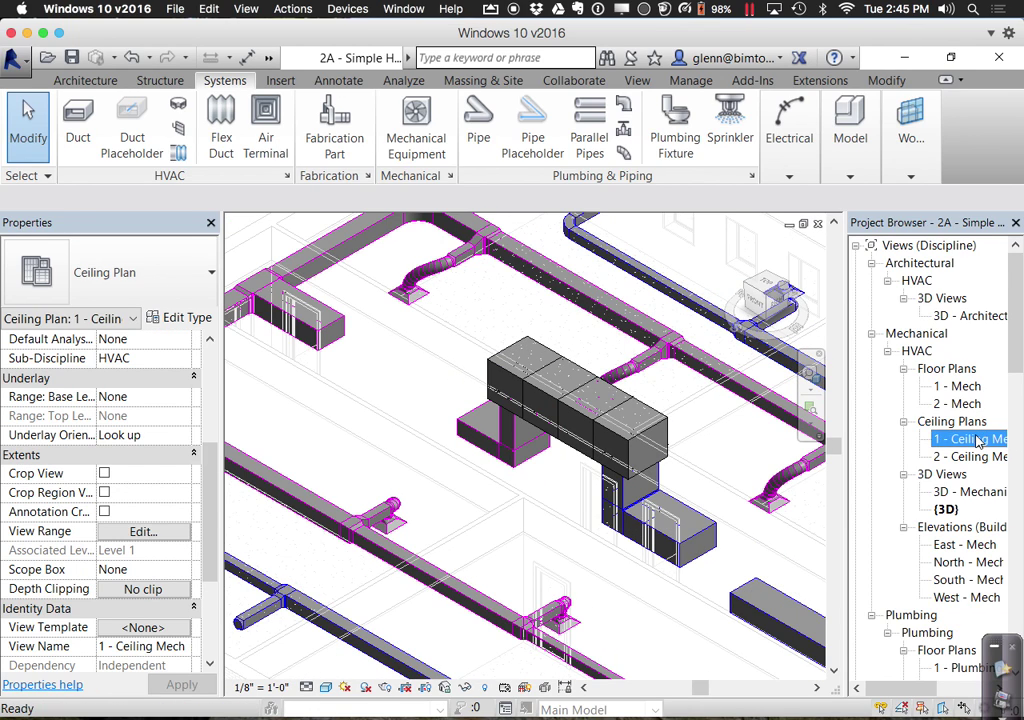
{"action": "double_click", "coordinate": [975, 439]}
{"action": "scroll", "coordinate": [657, 520], "scroll_direction": "down", "scroll_amount": 5}
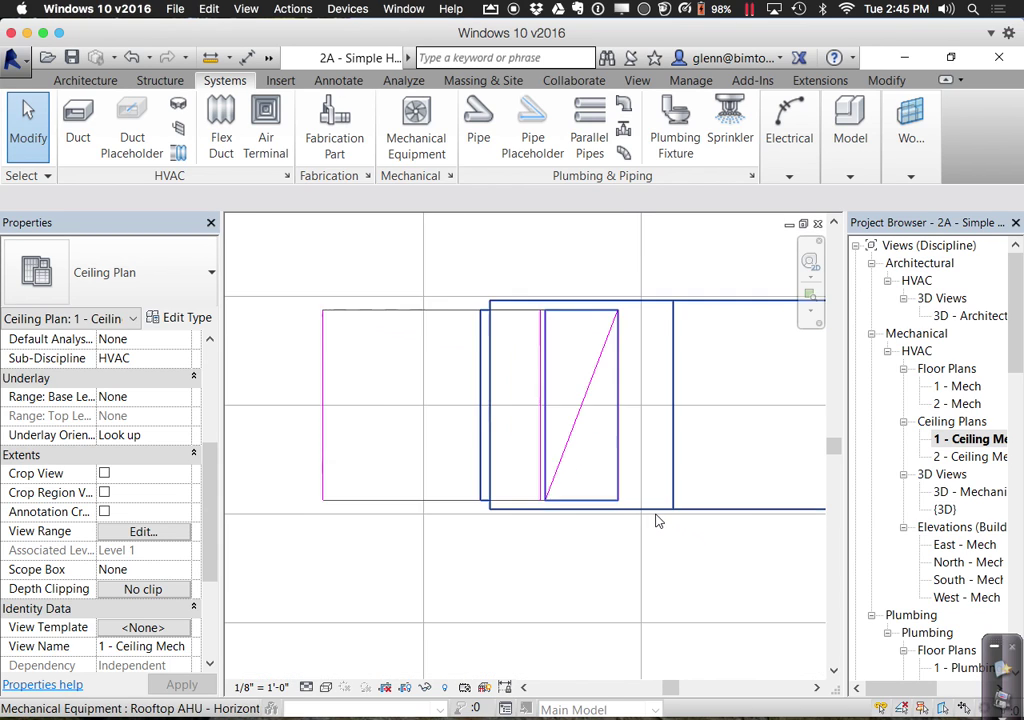
{"action": "scroll", "coordinate": [650, 520], "scroll_direction": "down", "scroll_amount": 4}
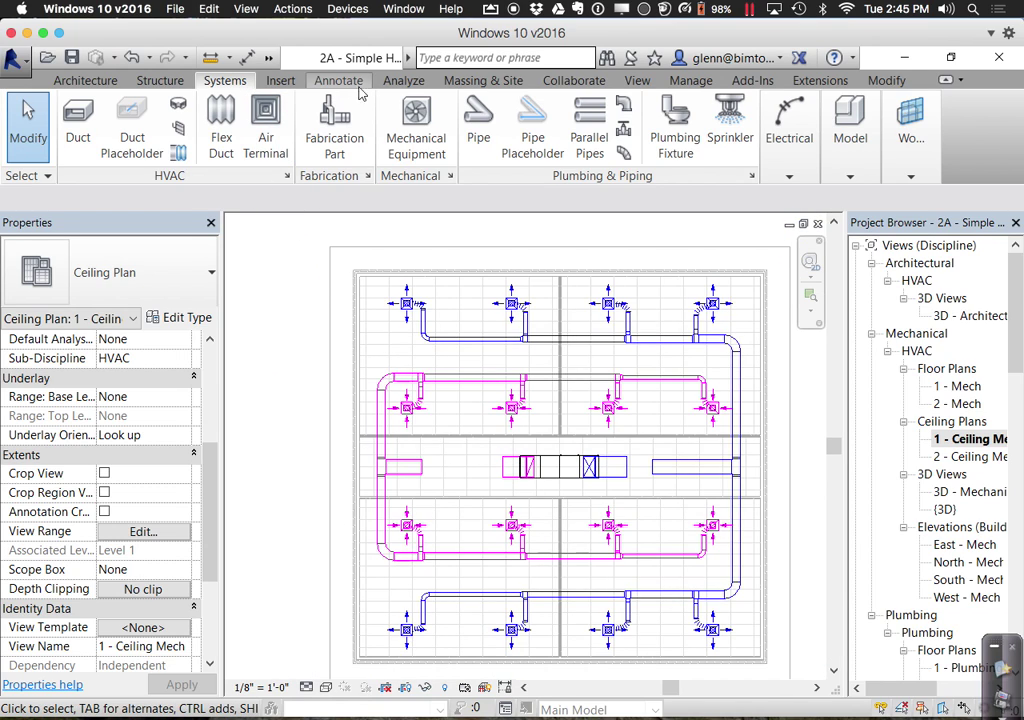
{"action": "scroll", "coordinate": [506, 78], "scroll_direction": "down", "scroll_amount": 6}
Draw a horizontal building section across the plan and open Section 1
{"action": "left_click", "coordinate": [500, 148]}
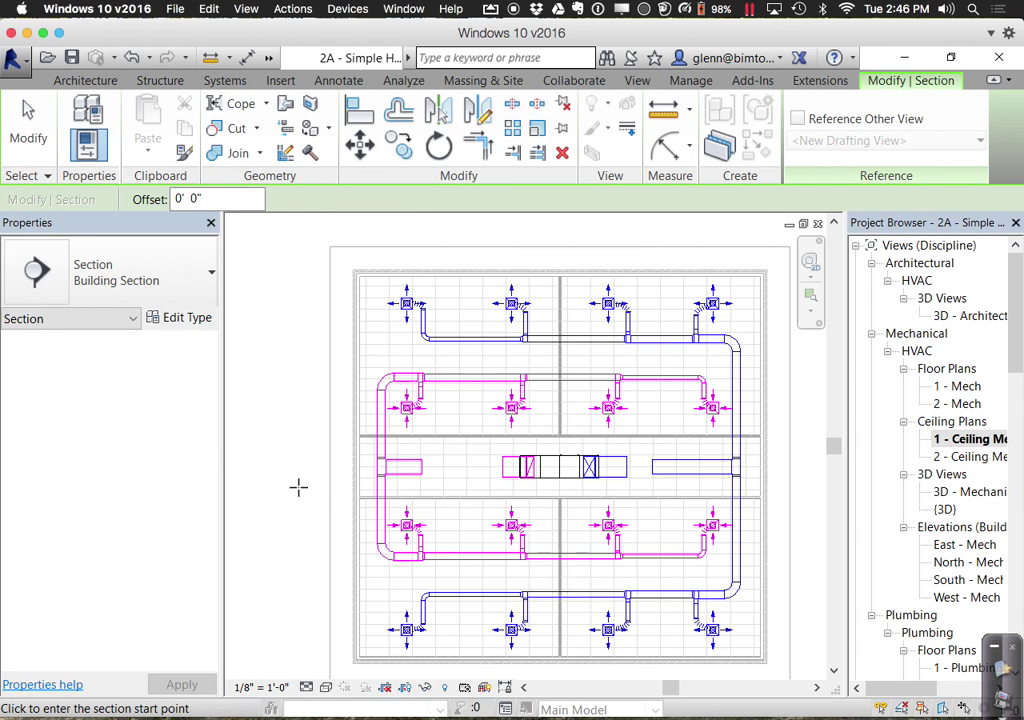
{"action": "left_click", "coordinate": [287, 487]}
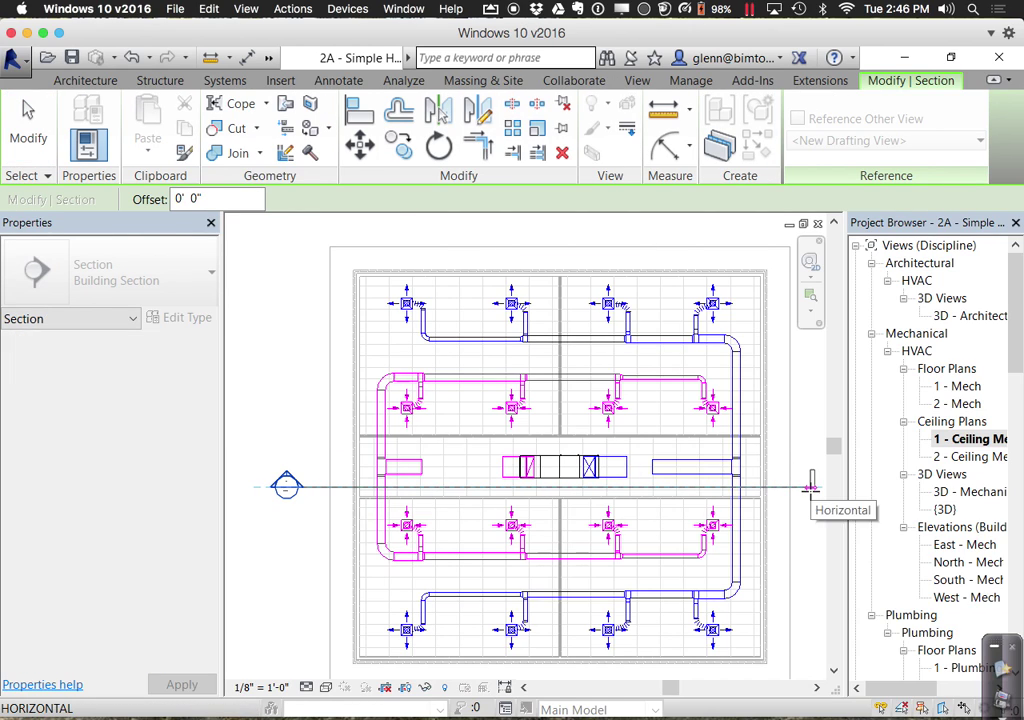
{"action": "left_click", "coordinate": [811, 487]}
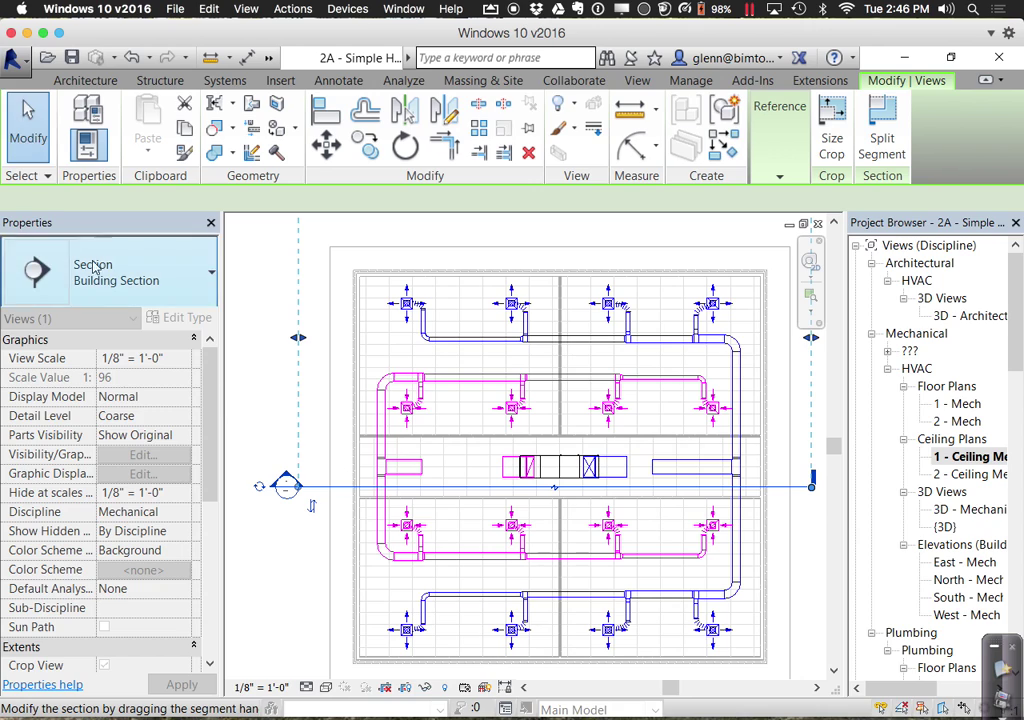
{"action": "left_click", "coordinate": [28, 118]}
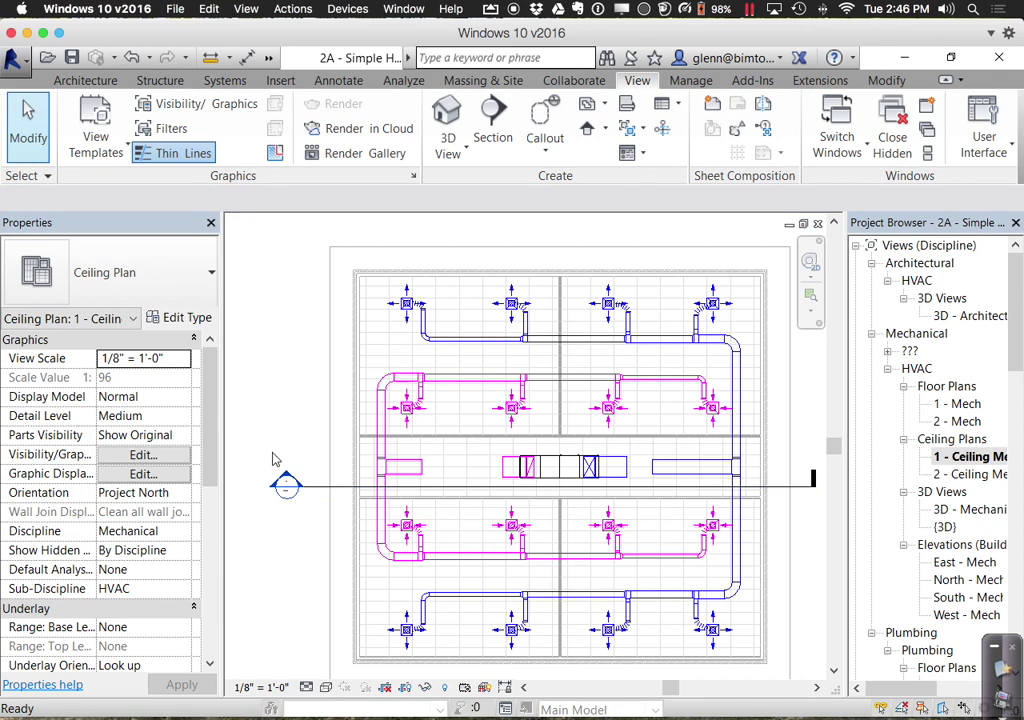
{"action": "double_click", "coordinate": [288, 484]}
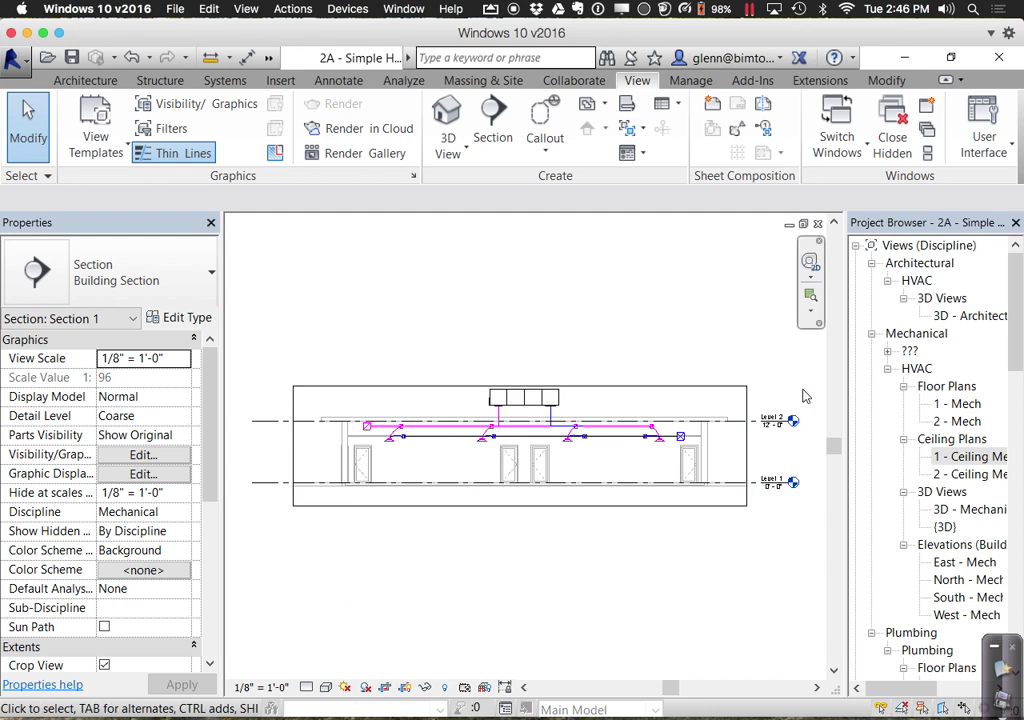
Set Section 1's detail level to Fine to show double-line ducts
{"action": "scroll", "coordinate": [528, 366], "scroll_direction": "up", "scroll_amount": 3}
{"action": "middle_click_drag", "start_coordinate": [528, 368], "coordinate": [587, 293]}
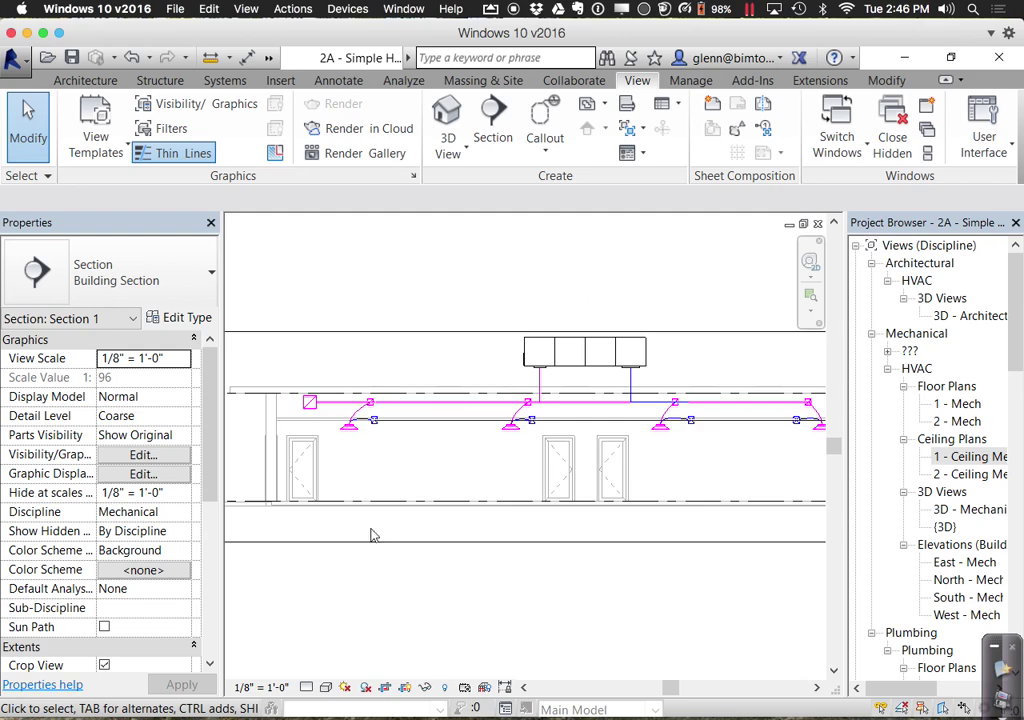
{"action": "left_click", "coordinate": [308, 688]}
{"action": "left_click", "coordinate": [328, 667]}
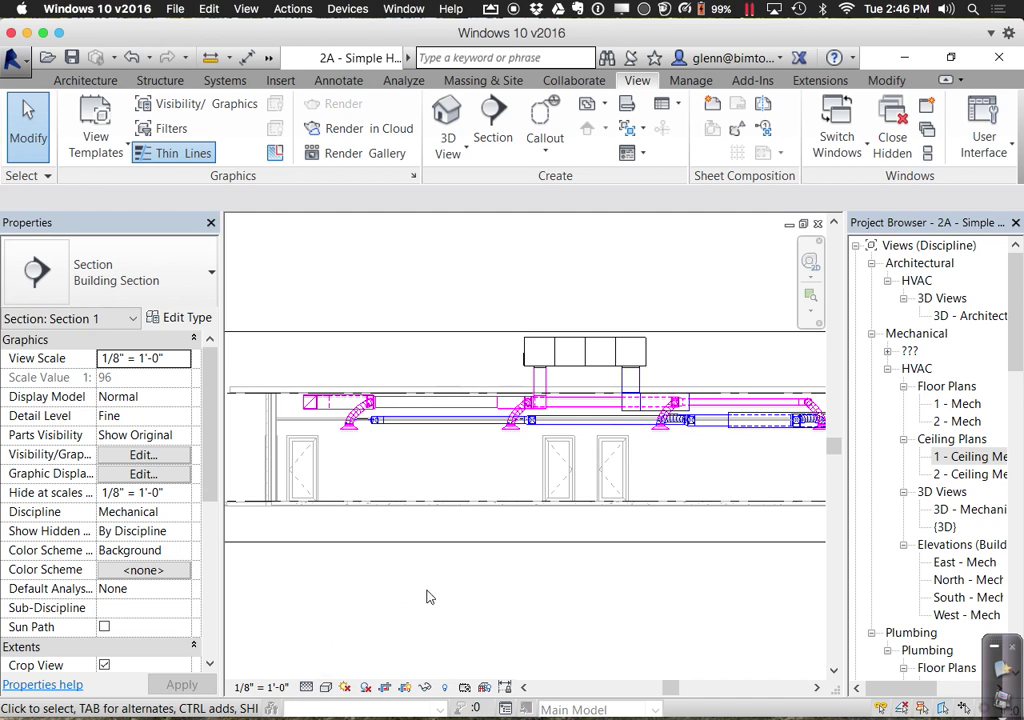
Return to the 1 - Ceiling Mech plan
{"action": "scroll", "coordinate": [452, 577], "scroll_direction": "up", "scroll_amount": 2}
{"action": "scroll", "coordinate": [452, 578], "scroll_direction": "down", "scroll_amount": 3}
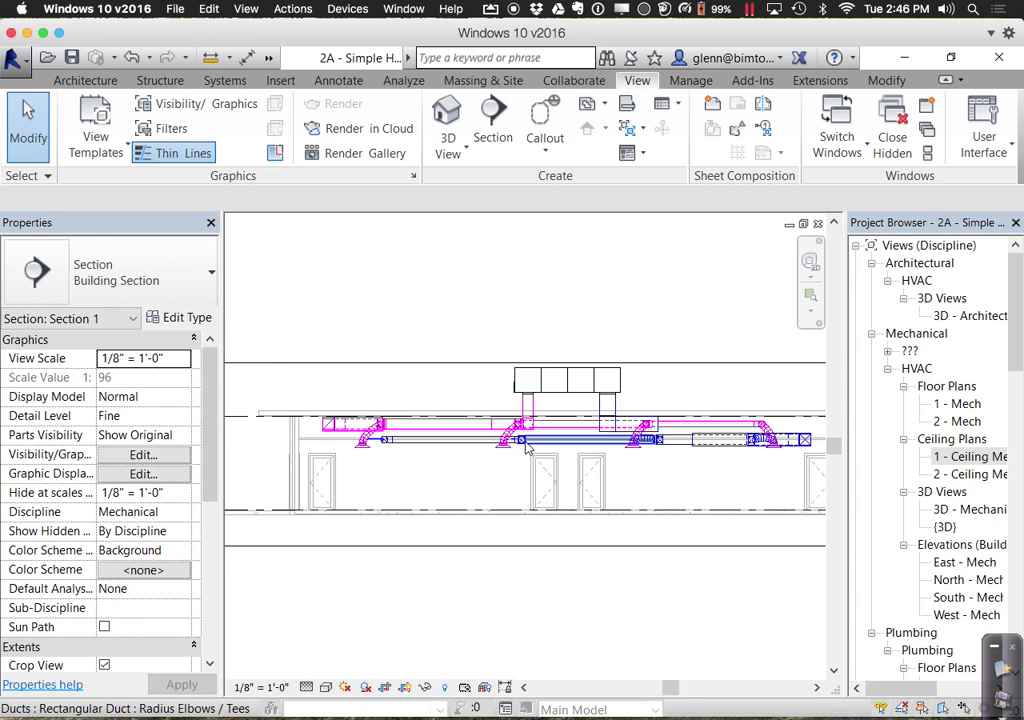
{"action": "scroll", "coordinate": [522, 453], "scroll_direction": "up", "scroll_amount": 1}
{"action": "scroll", "coordinate": [522, 453], "scroll_direction": "up", "scroll_amount": 2}
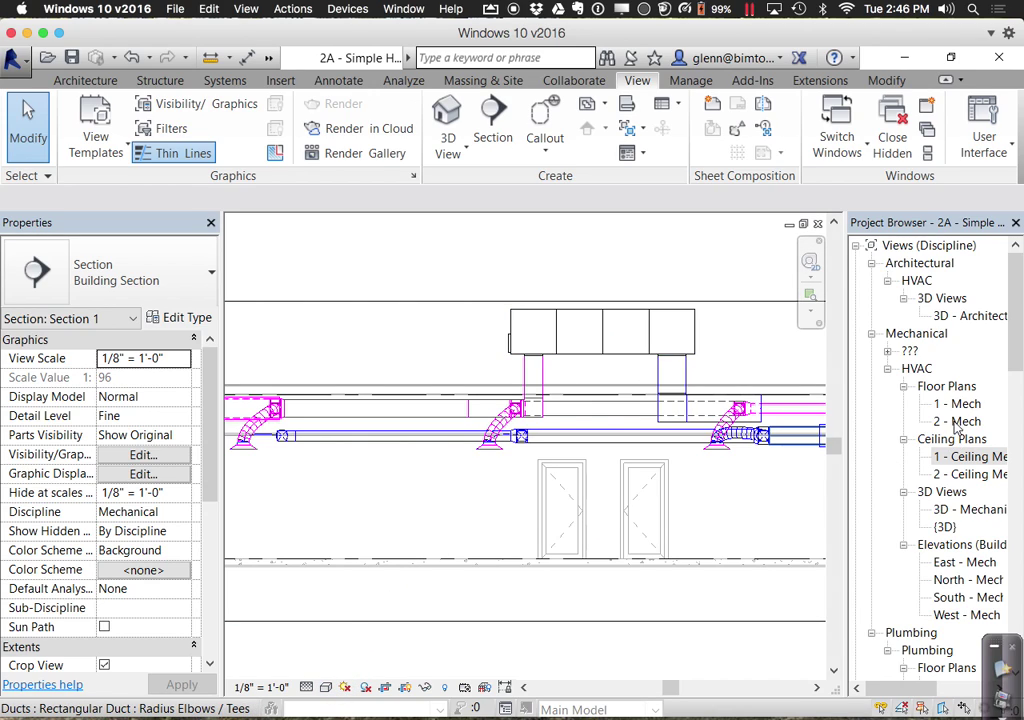
{"action": "double_click", "coordinate": [962, 455]}
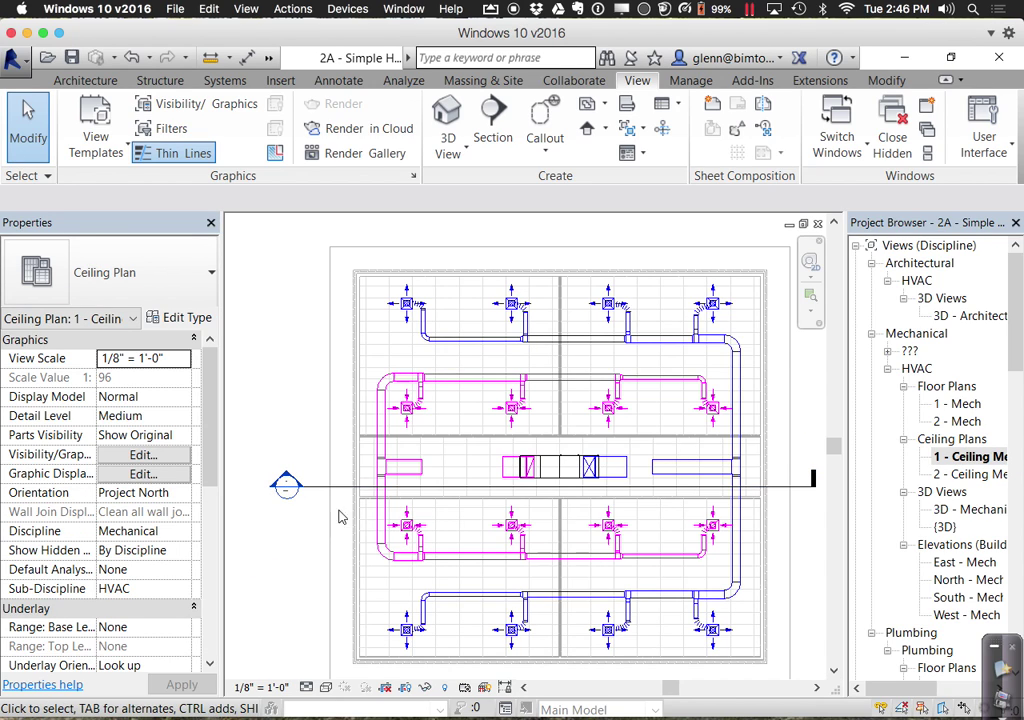
Pull Section 1's far clip in to the rooftop unit and reopen Section 1
{"action": "left_click", "coordinate": [314, 490]}
{"action": "middle_click_drag", "start_coordinate": [642, 441], "coordinate": [652, 548]}
{"action": "left_click_drag", "start_coordinate": [553, 288], "coordinate": [556, 549]}
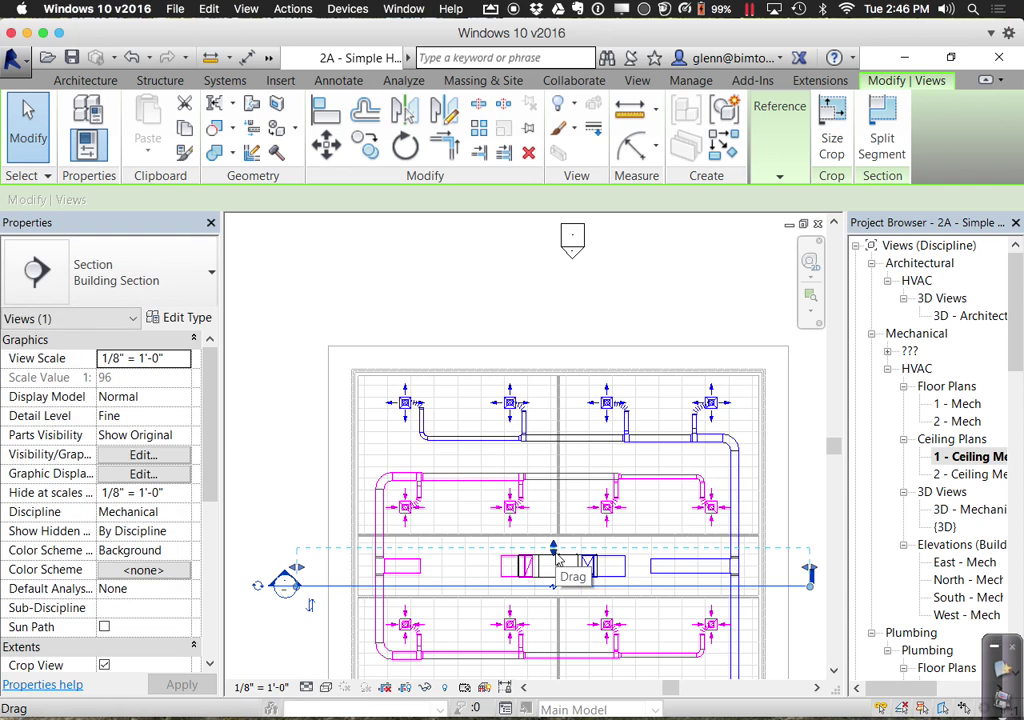
{"action": "left_click", "coordinate": [290, 520]}
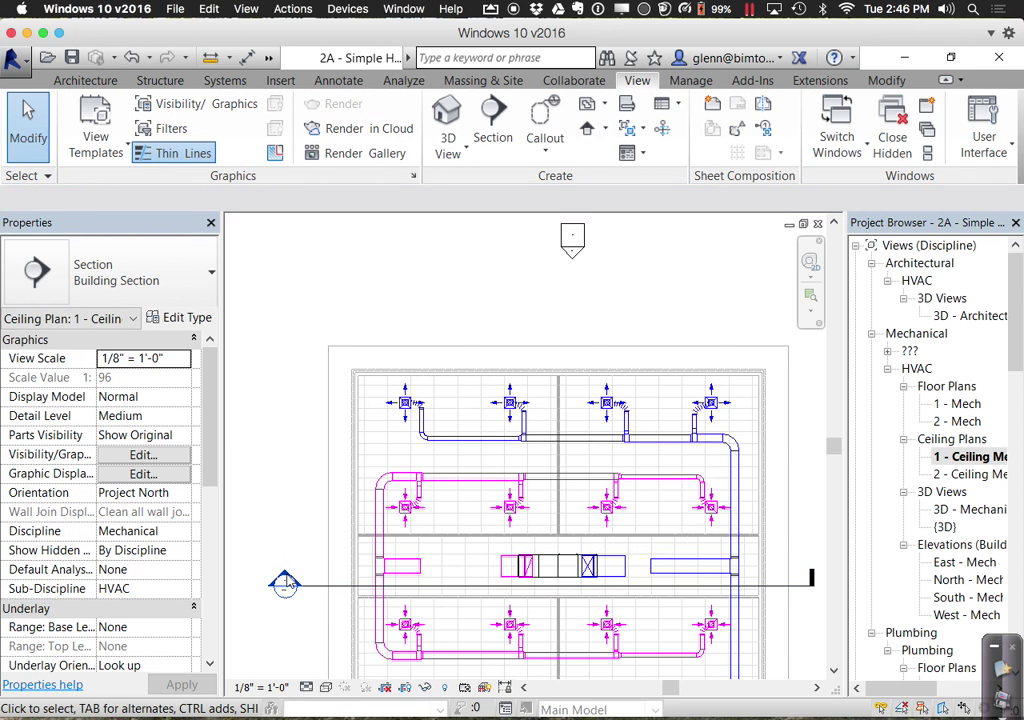
{"action": "double_click", "coordinate": [284, 583]}
{"action": "middle_click_drag", "start_coordinate": [378, 526], "coordinate": [493, 536]}
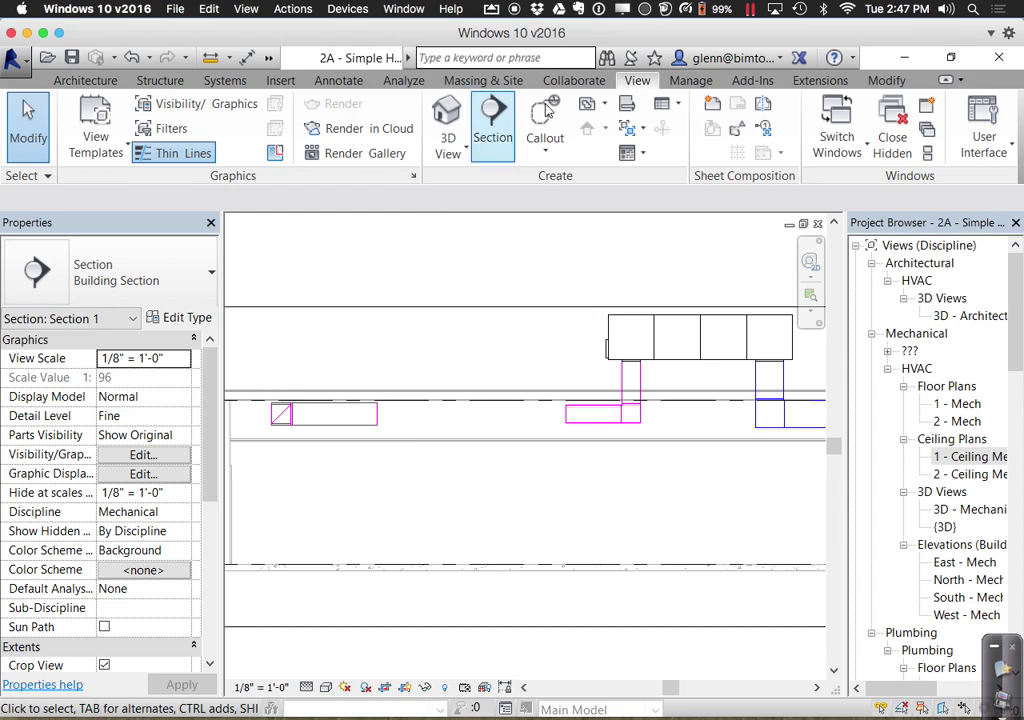
Align the duct under the rooftop unit to the left duct's centreline
{"action": "left_click", "coordinate": [884, 80]}
{"action": "left_click", "coordinate": [362, 110]}
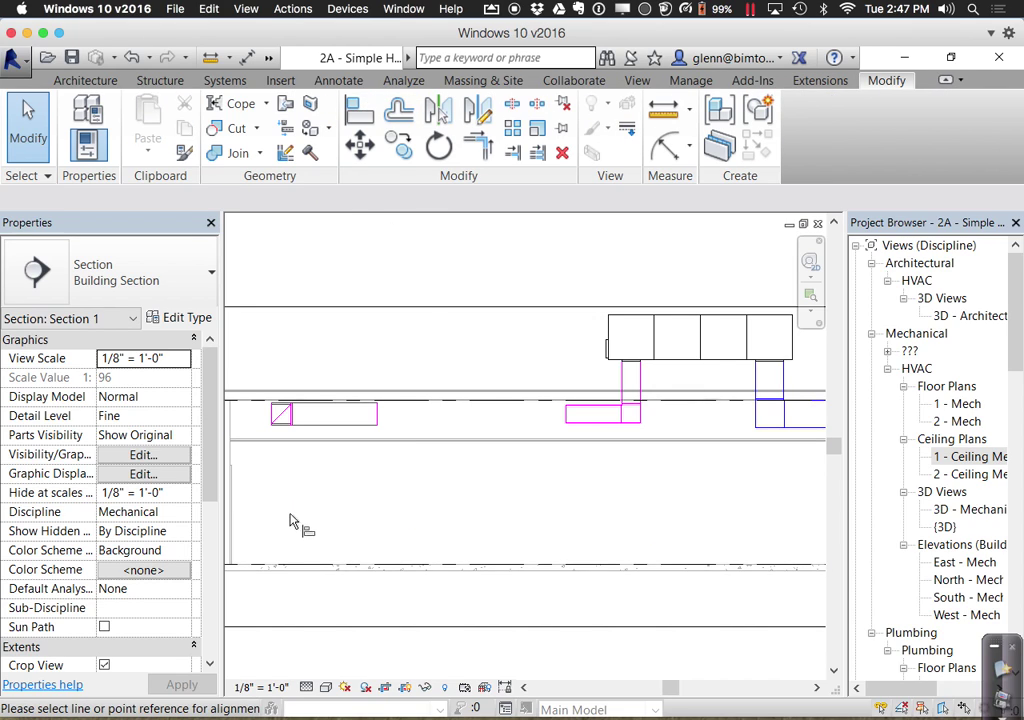
{"action": "left_click", "coordinate": [338, 416]}
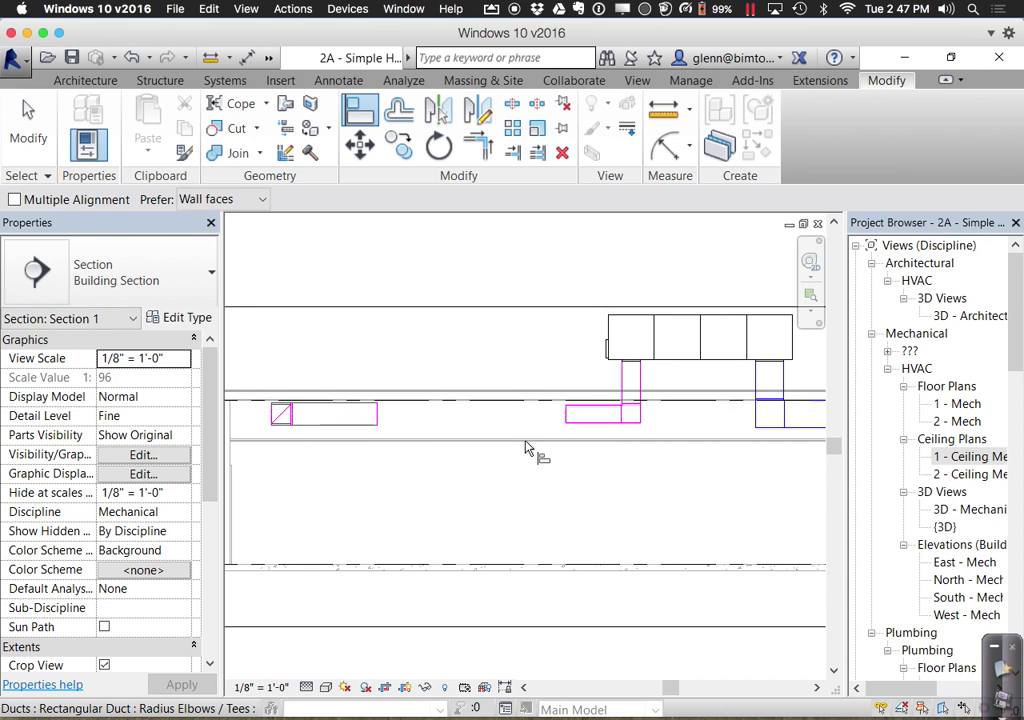
{"action": "left_click", "coordinate": [590, 420]}
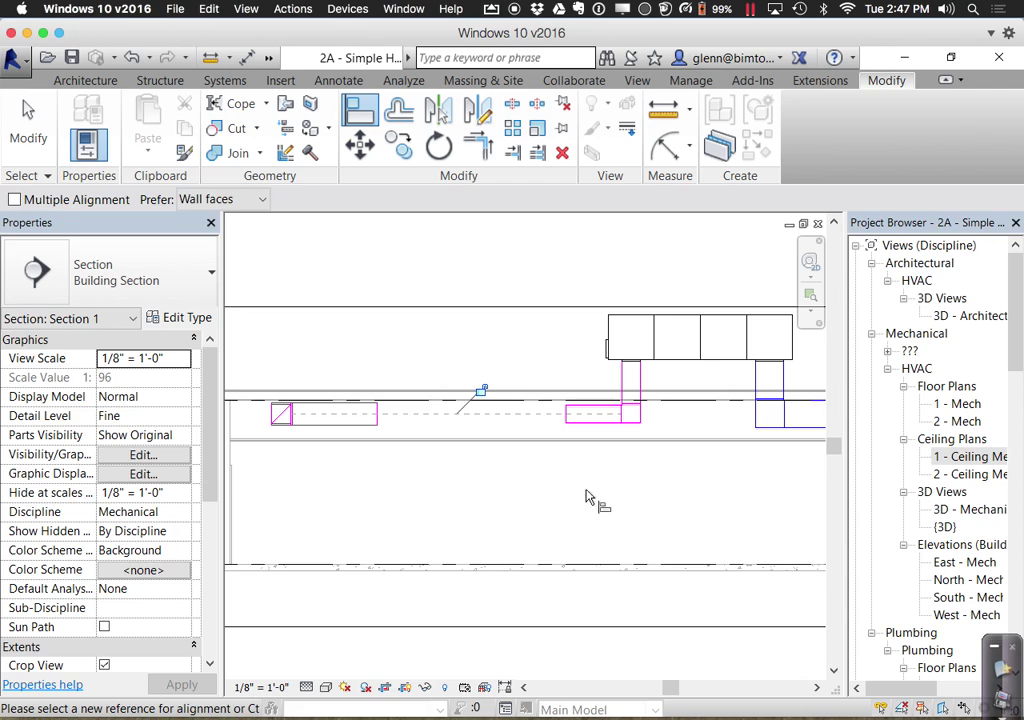
{"action": "left_click", "coordinate": [20, 143]}
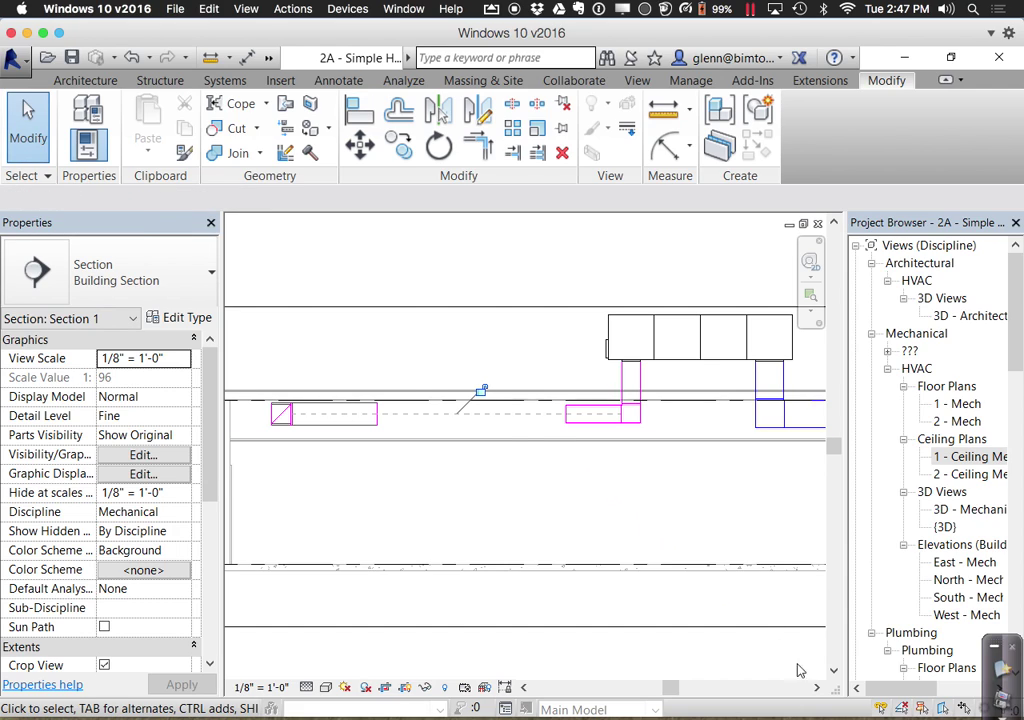
{"action": "left_click_drag", "start_coordinate": [815, 692], "coordinate": [815, 692]}
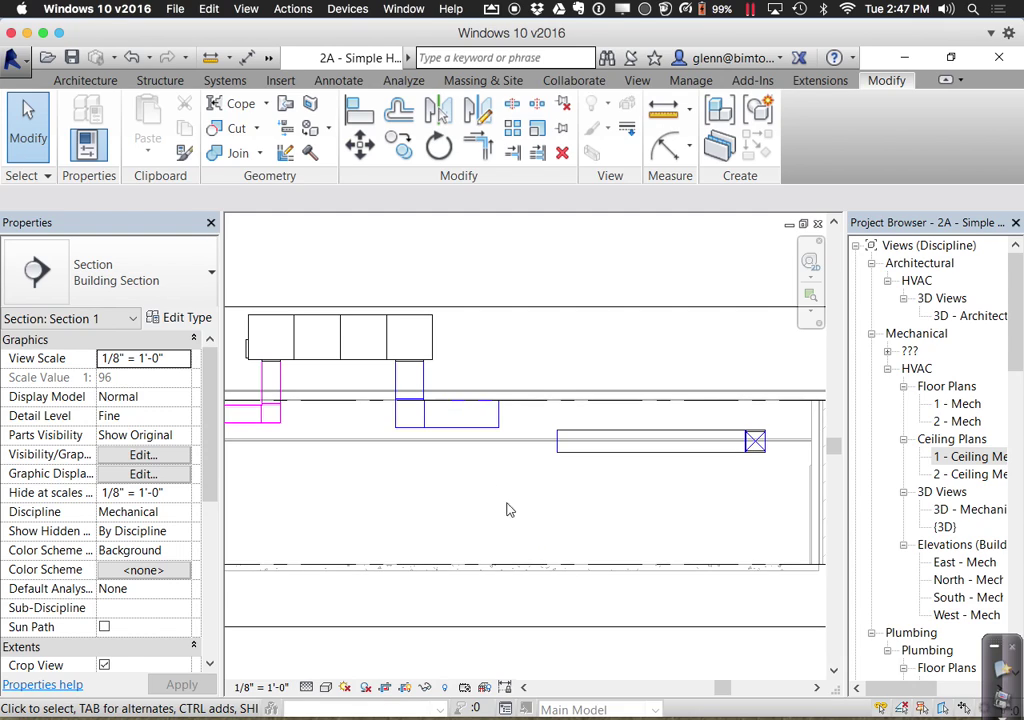
Raise the right supply duct's offset to 10' 0" in Properties
{"action": "left_click", "coordinate": [29, 132]}
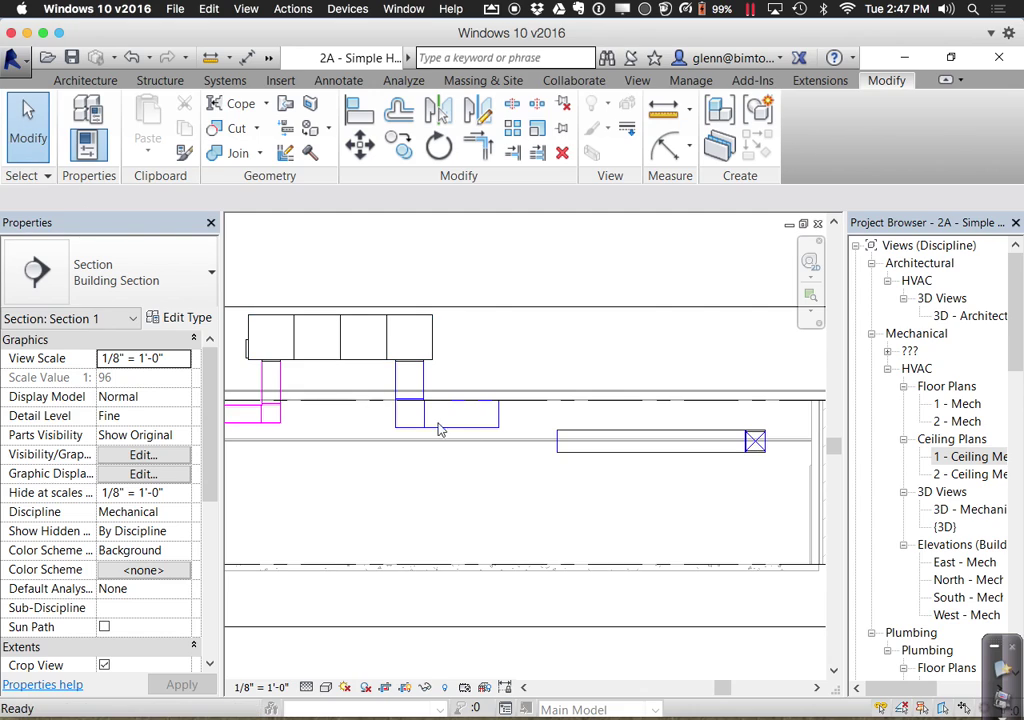
{"action": "left_click", "coordinate": [621, 459]}
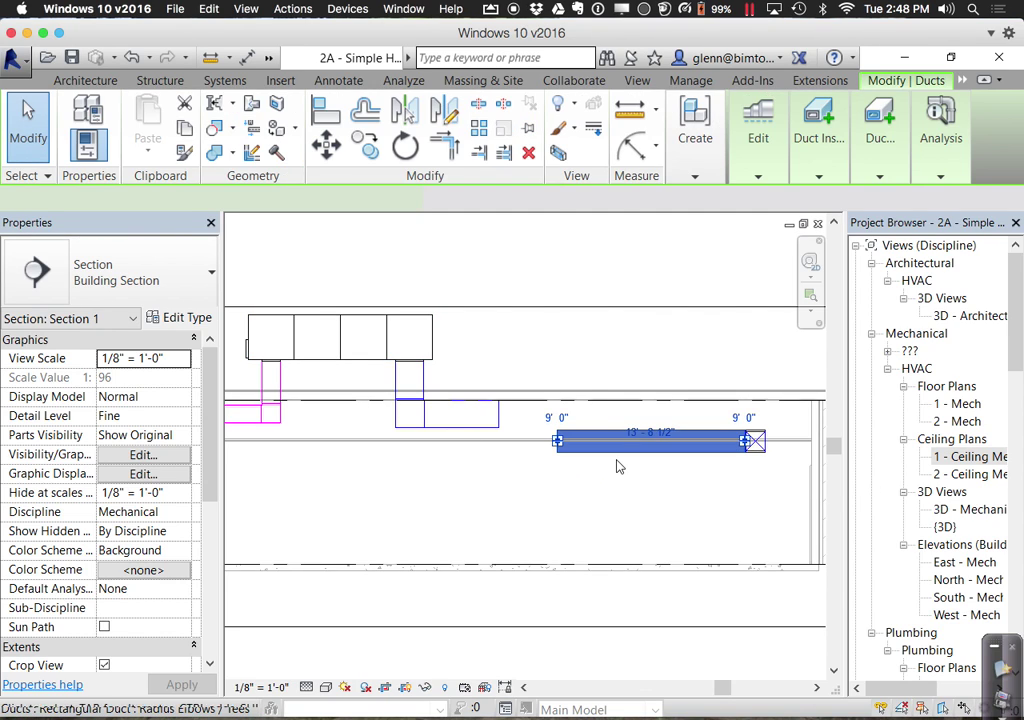
{"action": "left_click", "coordinate": [171, 416]}
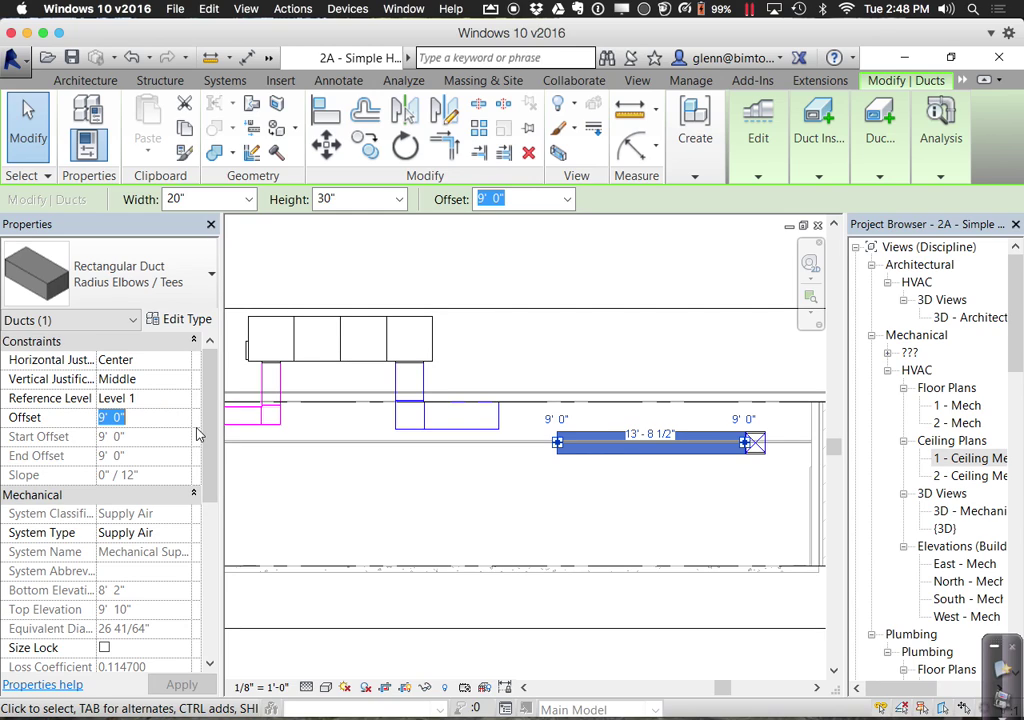
{"action": "type", "text": "9 6"}
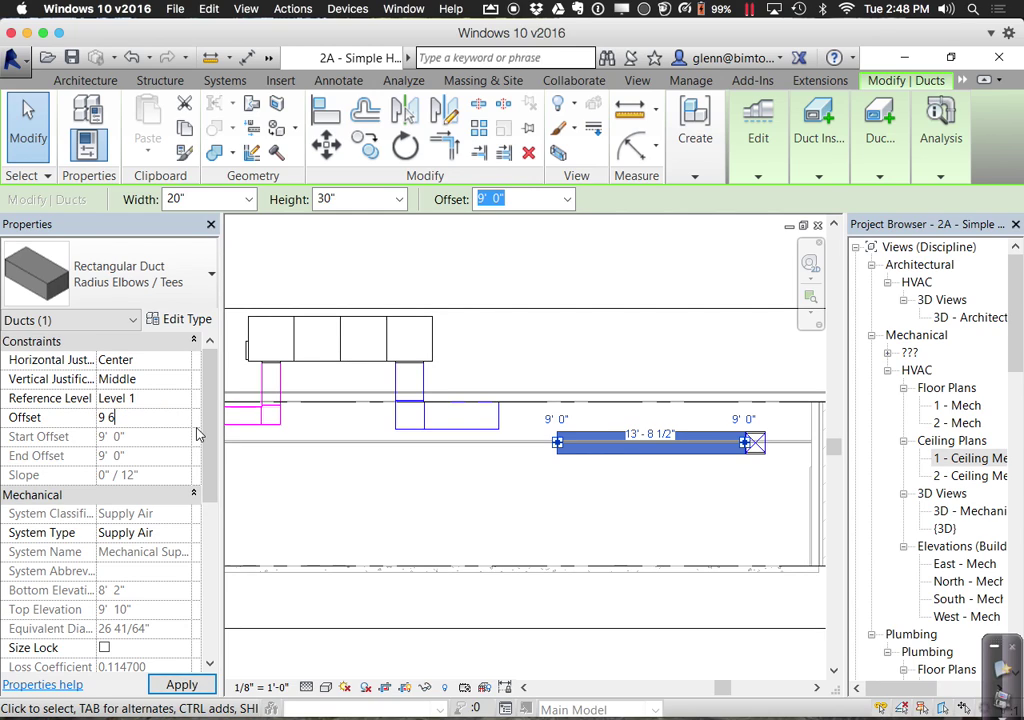
{"action": "key", "text": "Return"}
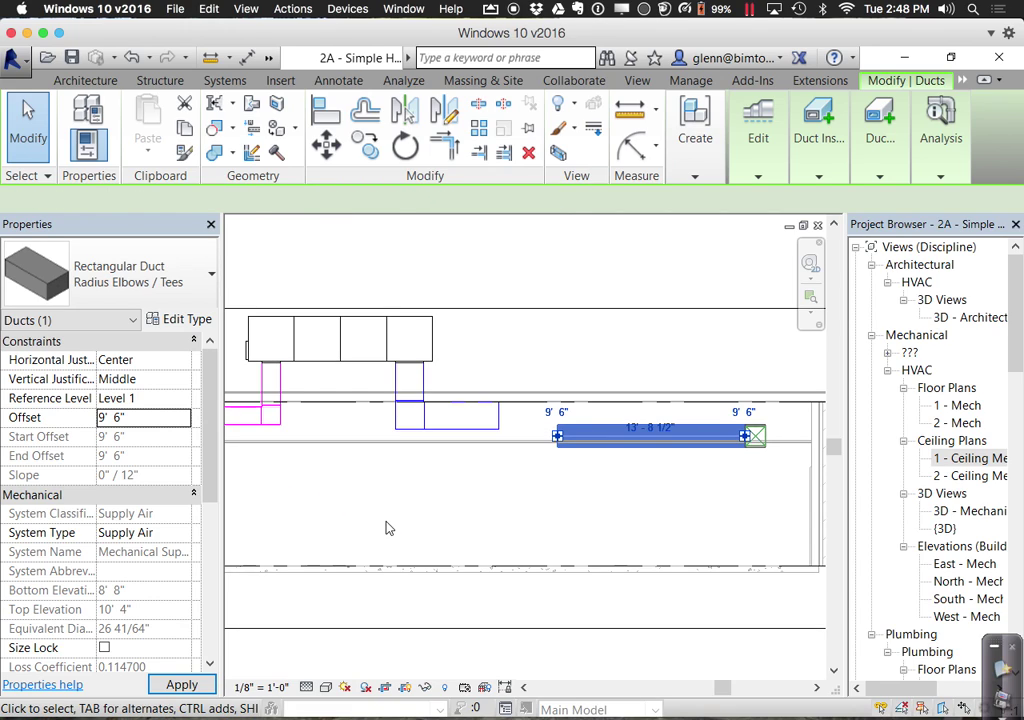
{"action": "left_click", "coordinate": [173, 421]}
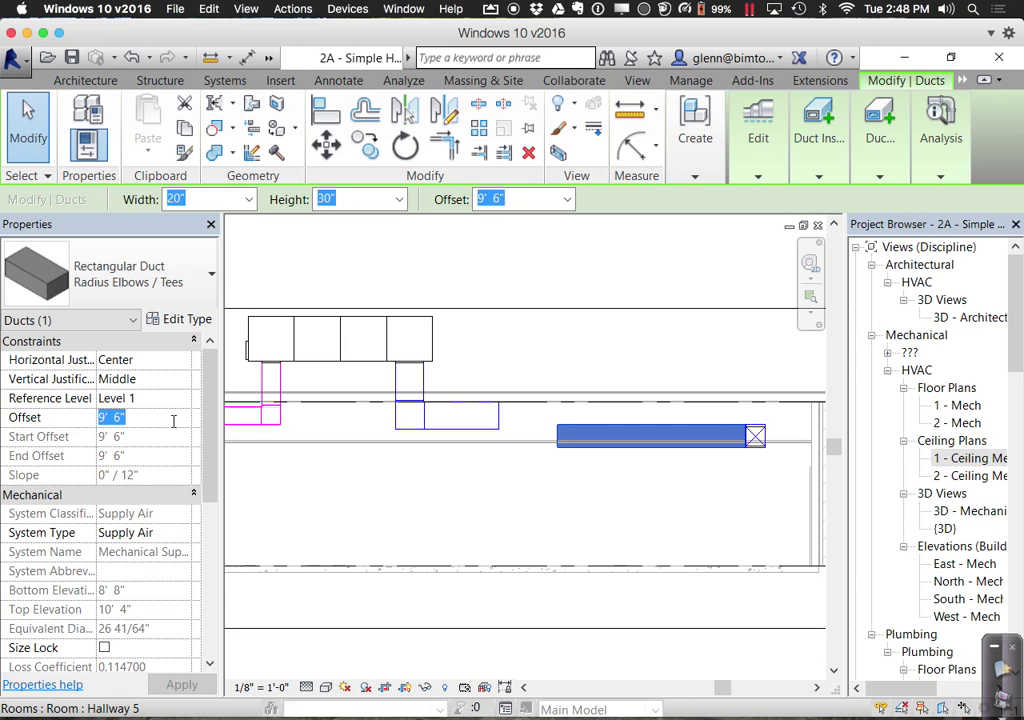
{"action": "type", "text": "10"}
{"action": "key", "text": "Return"}
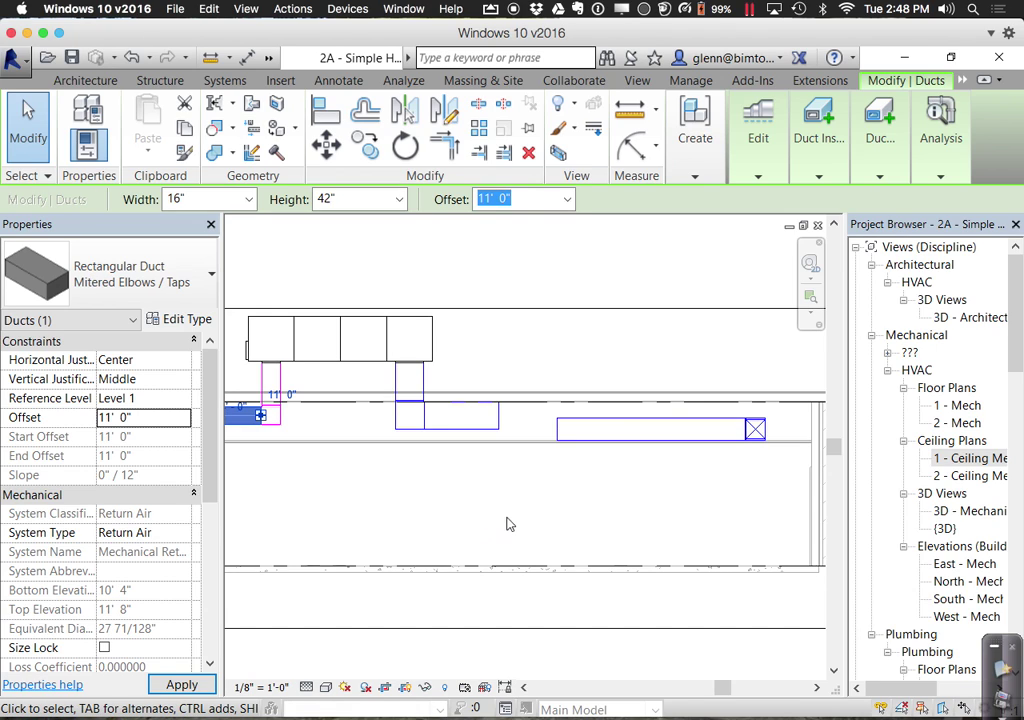
{"action": "left_click", "coordinate": [507, 523]}
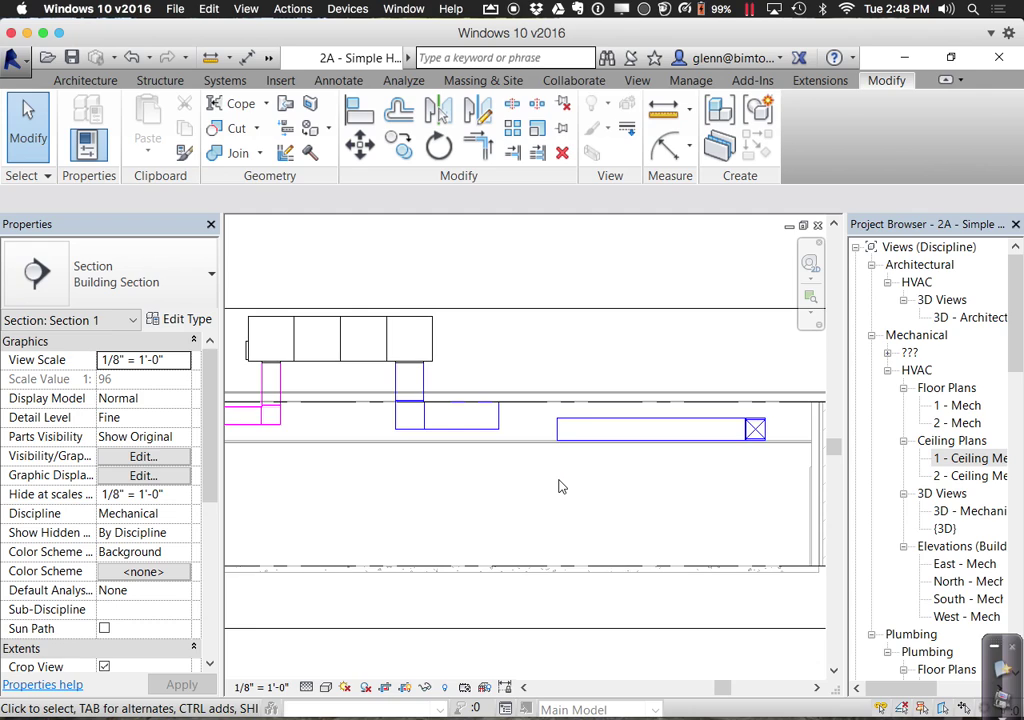
Align the left duct to the right duct's centreline with AL
{"action": "key", "text": "a"}
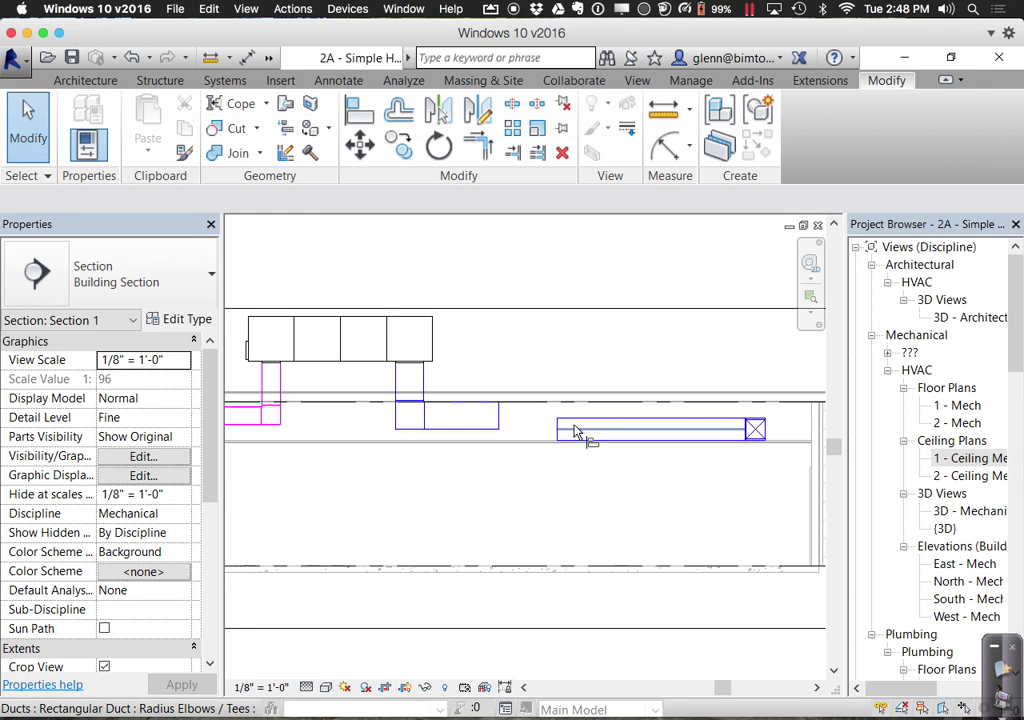
{"action": "key", "text": "l"}
{"action": "left_click", "coordinate": [600, 430]}
{"action": "left_click", "coordinate": [480, 422]}
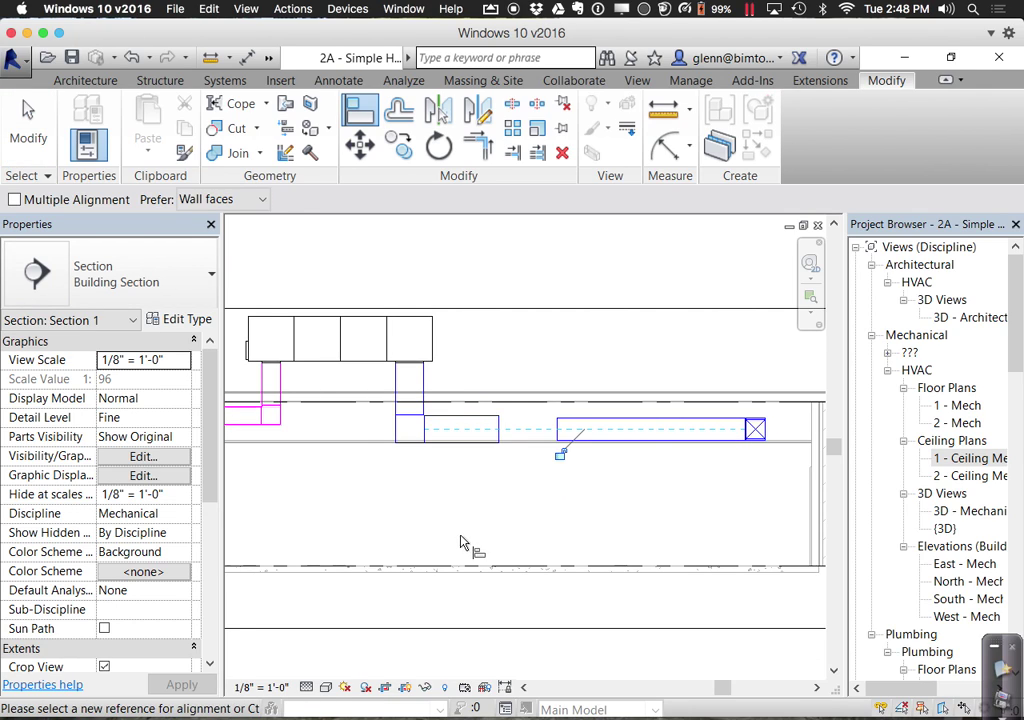
{"action": "key", "text": "Escape"}
{"action": "key", "text": "Escape"}
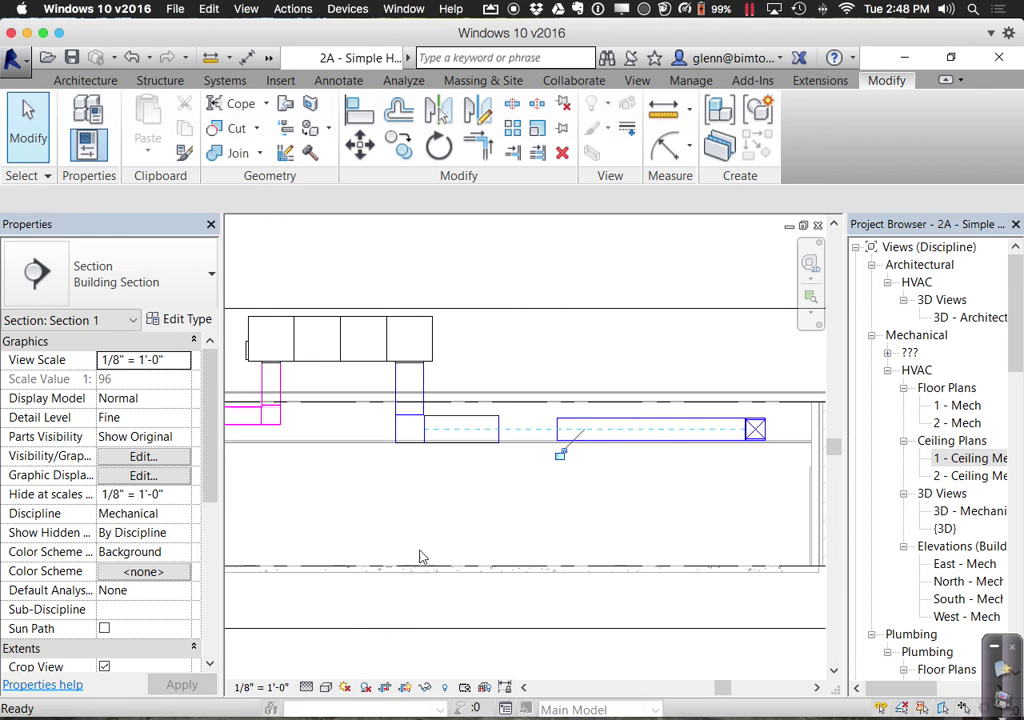
{"action": "scroll", "coordinate": [441, 540], "scroll_direction": "down", "scroll_amount": 3}
{"action": "mouse_move", "coordinate": [441, 540]}
{"action": "middle_mouse_down"}
{"action": "mouse_move", "coordinate": [534, 560]}
{"action": "mouse_move", "coordinate": [670, 551]}
{"action": "mouse_move", "coordinate": [610, 555]}
{"action": "middle_mouse_up"}
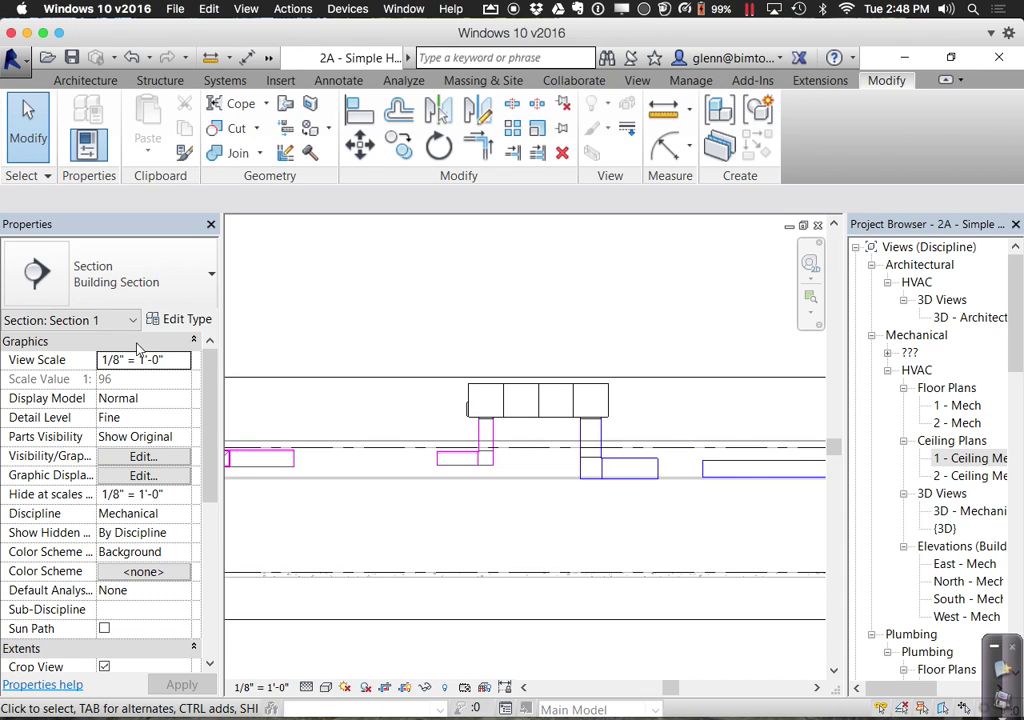
Open the 1 - Ceiling Mech plan and extend the supply duct to the air handler
{"action": "left_click", "coordinate": [987, 460]}
{"action": "double_click", "coordinate": [987, 460]}
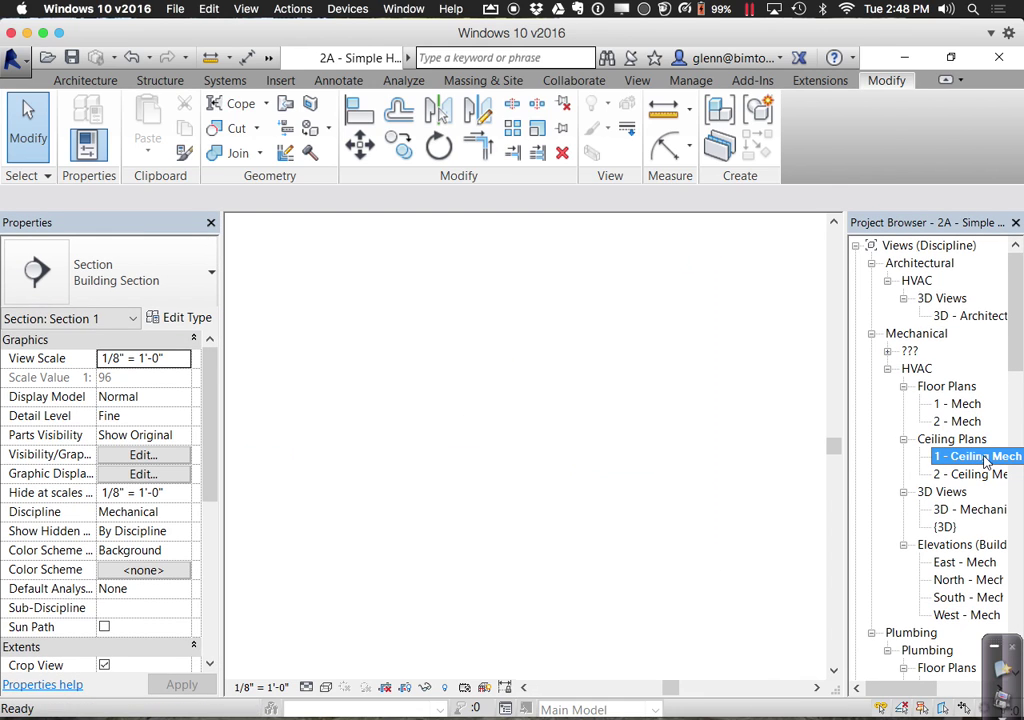
{"action": "scroll", "coordinate": [674, 555], "scroll_direction": "up", "scroll_amount": 4}
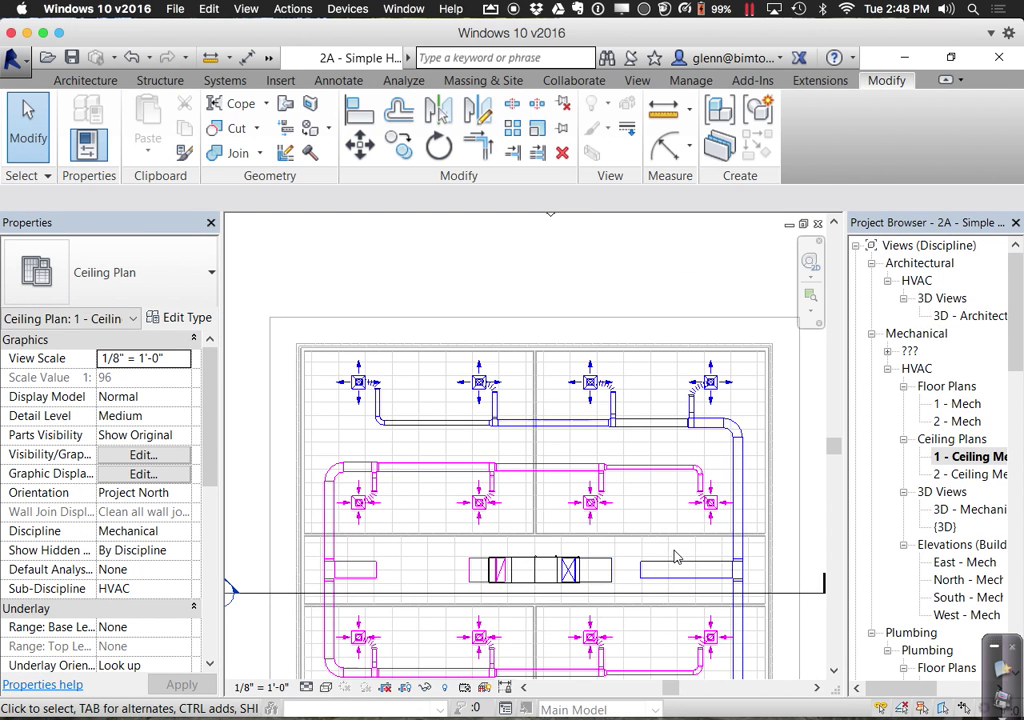
{"action": "middle_click_drag", "start_coordinate": [674, 555], "coordinate": [704, 450]}
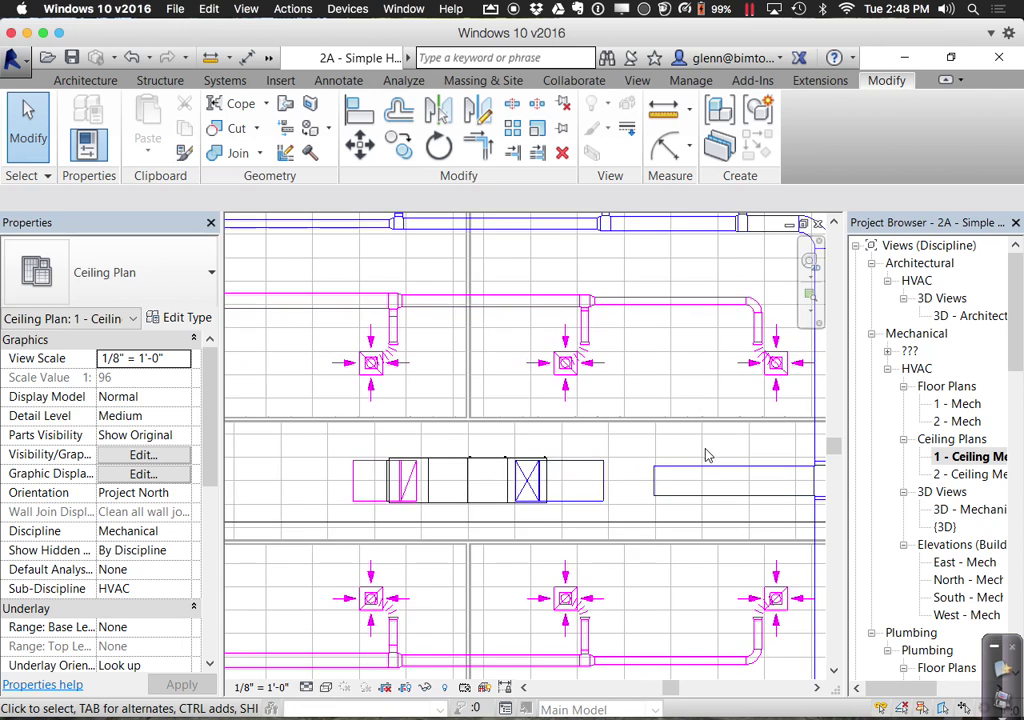
{"action": "left_click", "coordinate": [654, 490]}
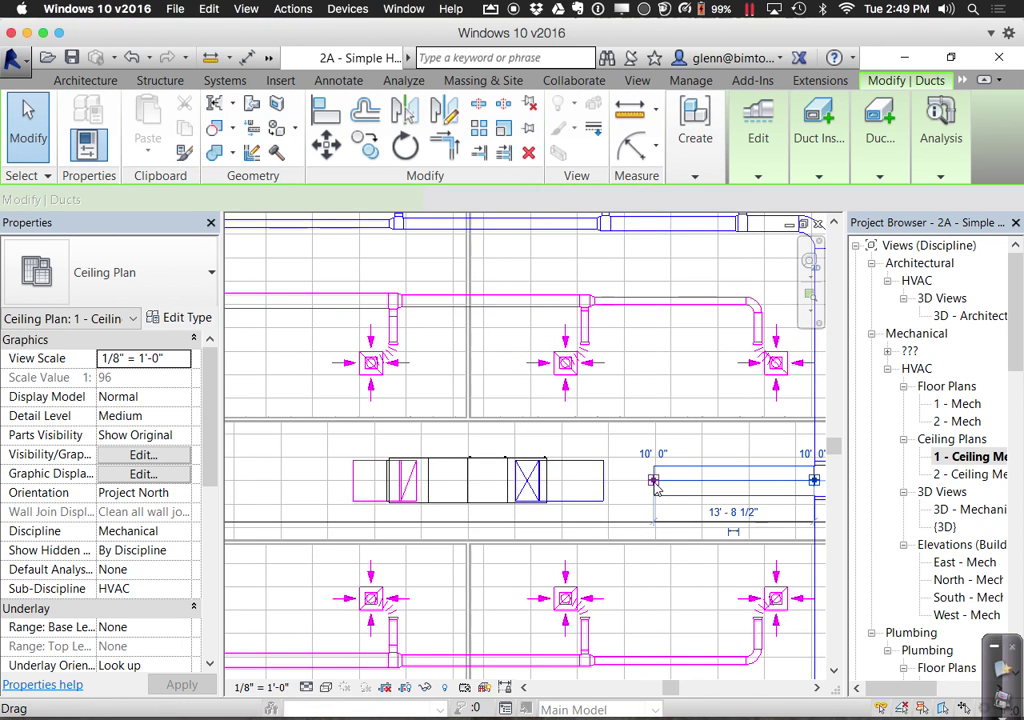
{"action": "left_click_drag", "start_coordinate": [653, 481], "coordinate": [598, 483]}
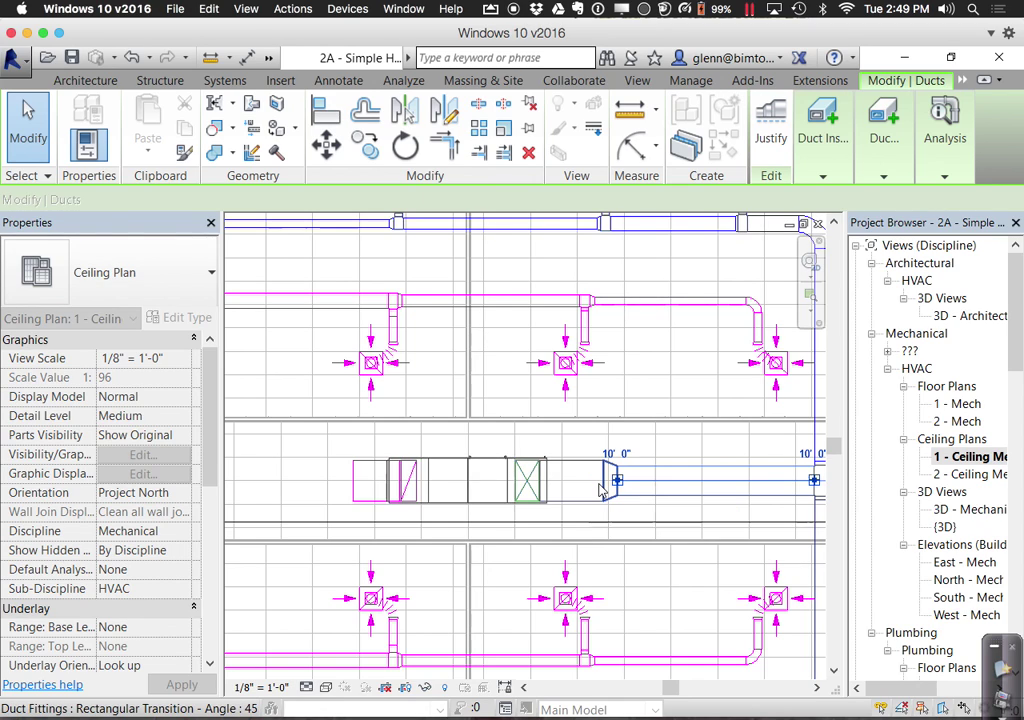
{"action": "middle_click_drag", "start_coordinate": [544, 514], "coordinate": [444, 501]}
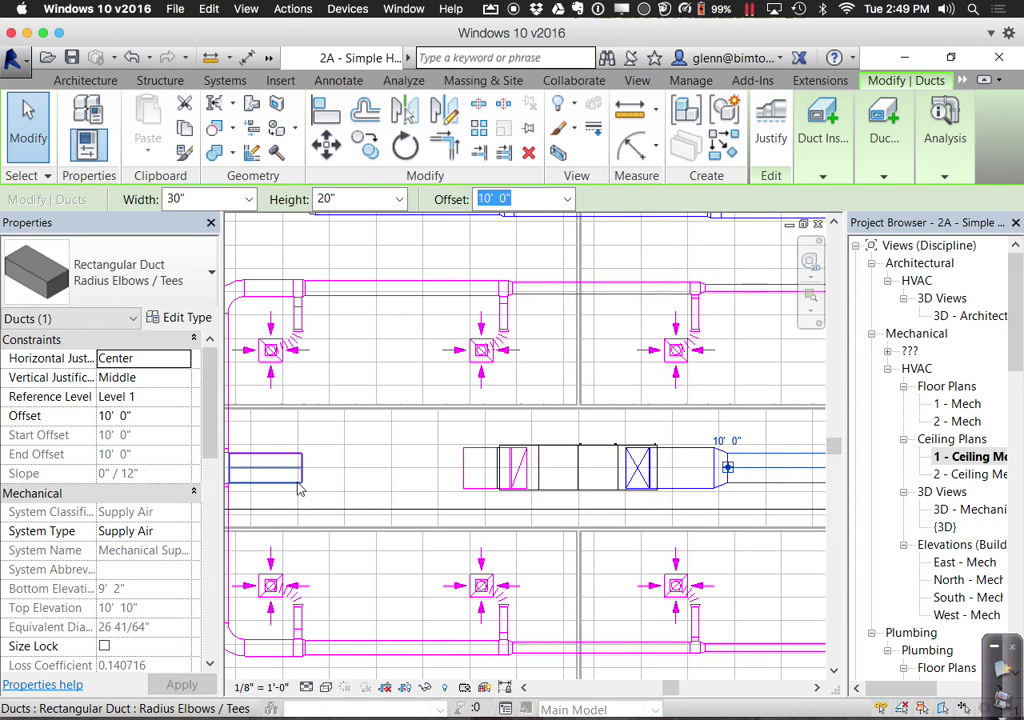
Stretch the short return duct right to meet the AHU fitting
{"action": "left_click", "coordinate": [301, 476]}
{"action": "left_click_drag", "start_coordinate": [301, 470], "coordinate": [462, 469]}
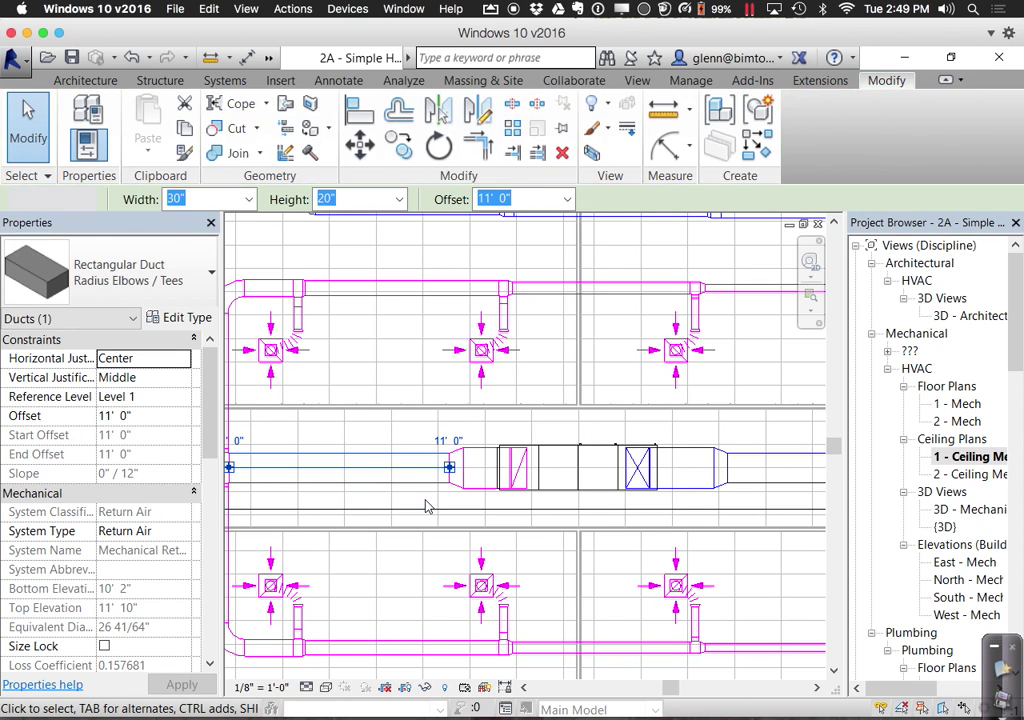
{"action": "left_click", "coordinate": [424, 507]}
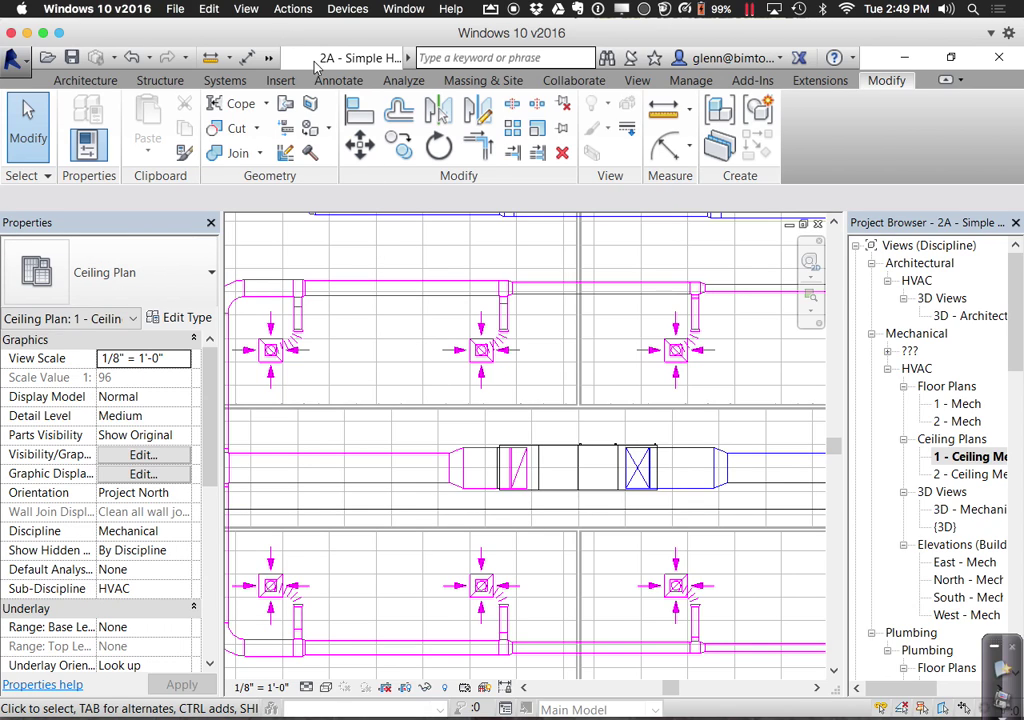
{"action": "left_click", "coordinate": [268, 57]}
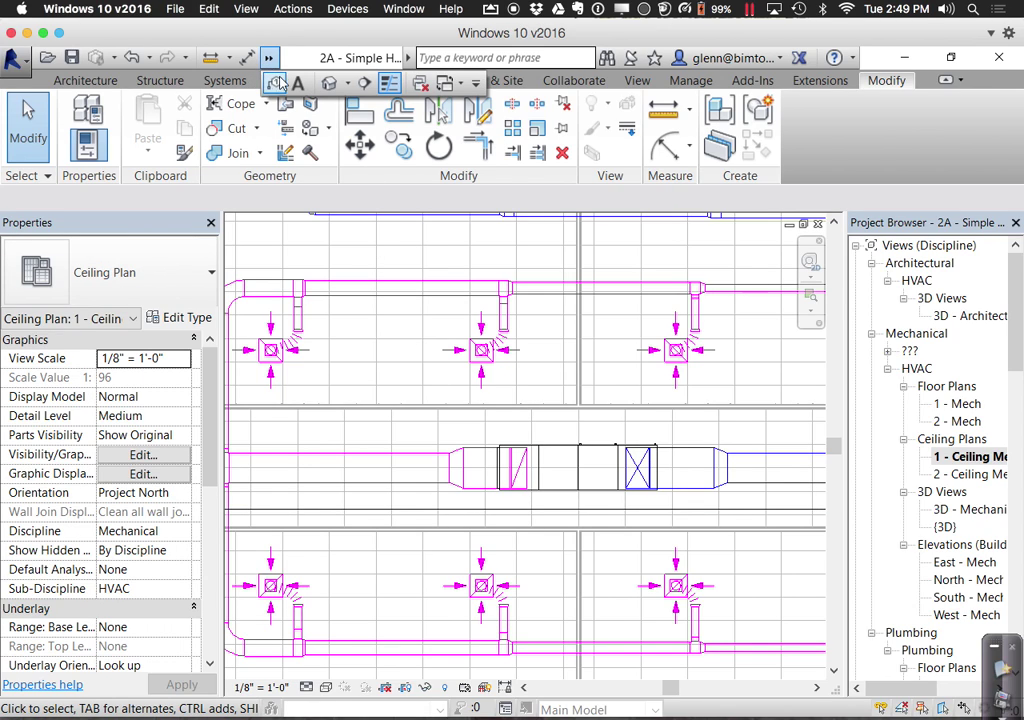
{"action": "left_click", "coordinate": [275, 82]}
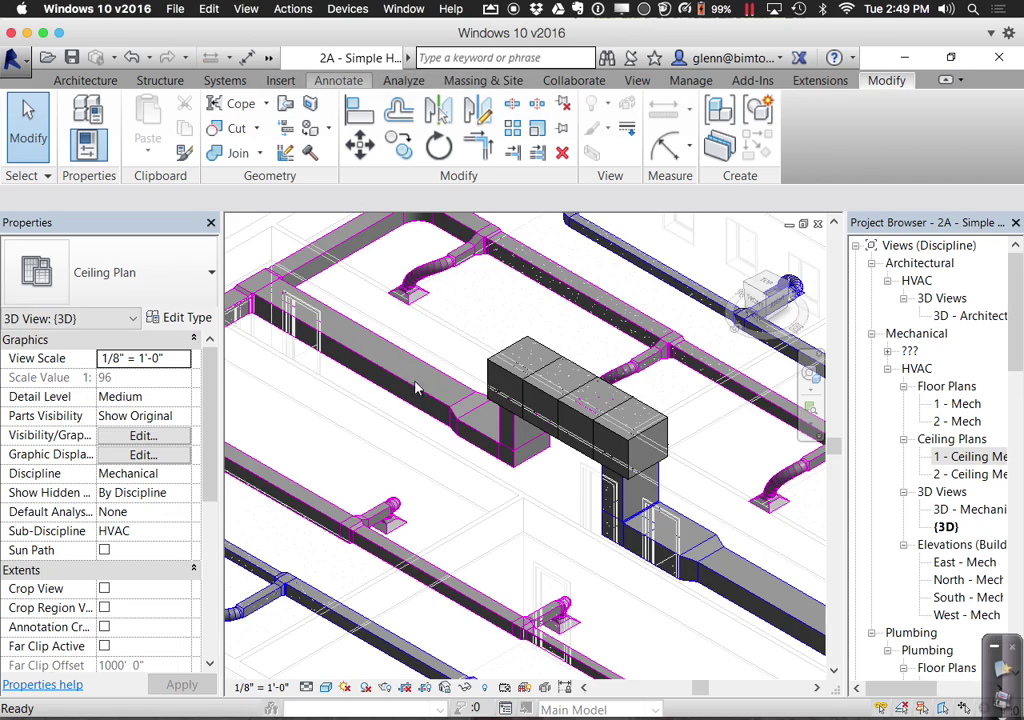
{"action": "scroll", "coordinate": [409, 487], "scroll_direction": "down", "scroll_amount": 4}
{"action": "middle_click_drag", "start_coordinate": [409, 487], "coordinate": [412, 413]}
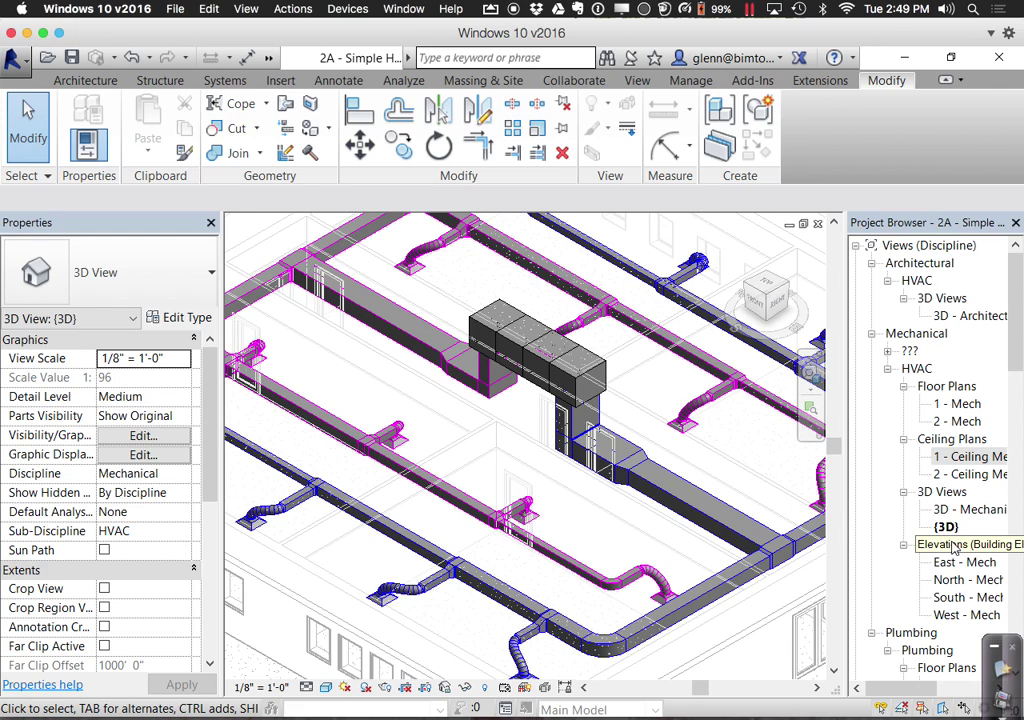
{"action": "left_click", "coordinate": [965, 457]}
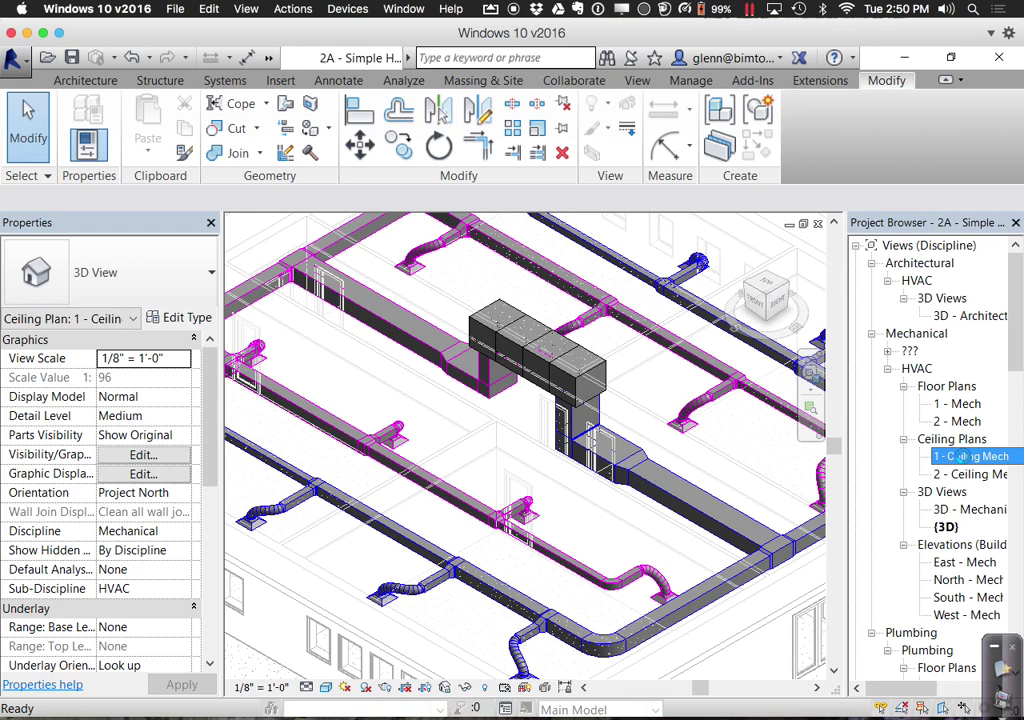
{"action": "double_click", "coordinate": [962, 457]}
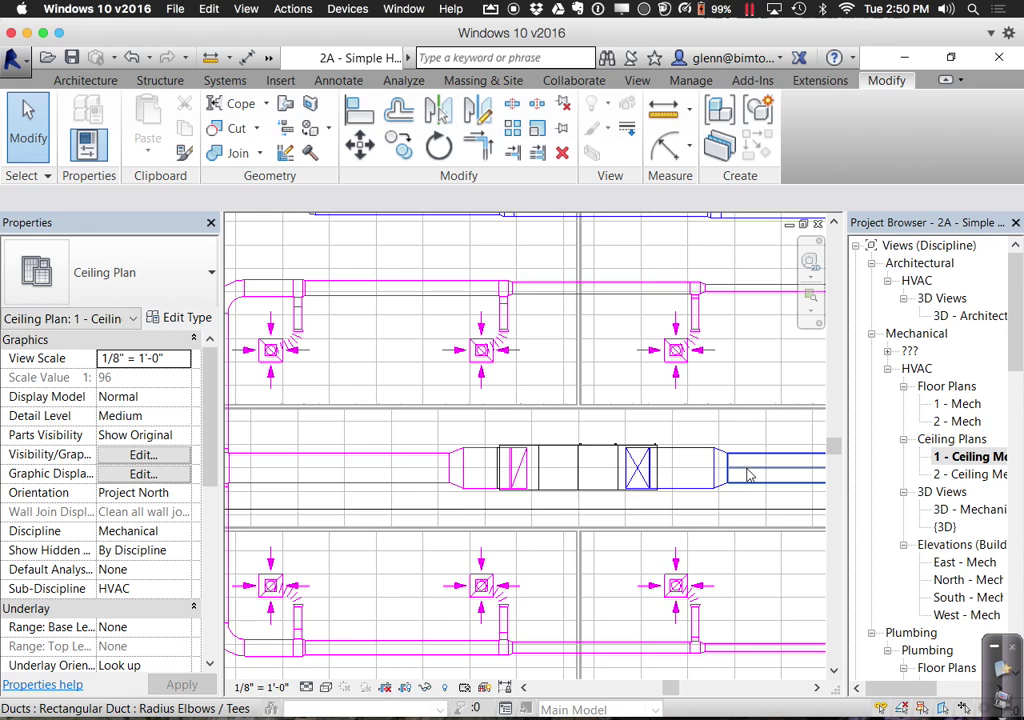
Open Section 1 and select the rooftop air handling unit
{"action": "scroll", "coordinate": [748, 476], "scroll_direction": "down", "scroll_amount": 6}
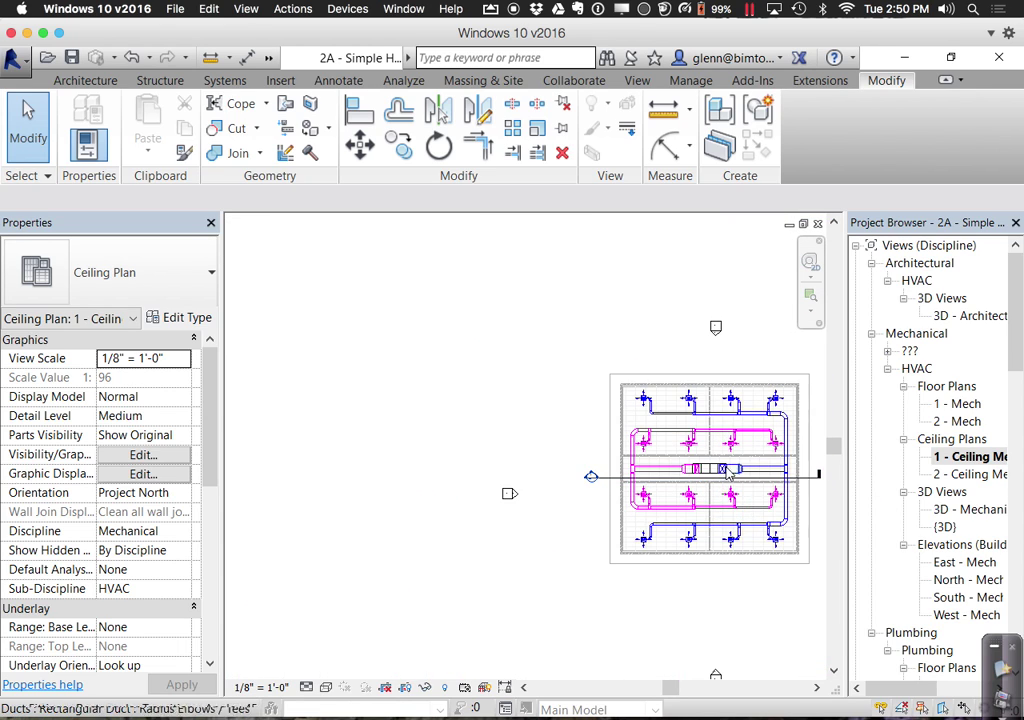
{"action": "double_click", "coordinate": [591, 476]}
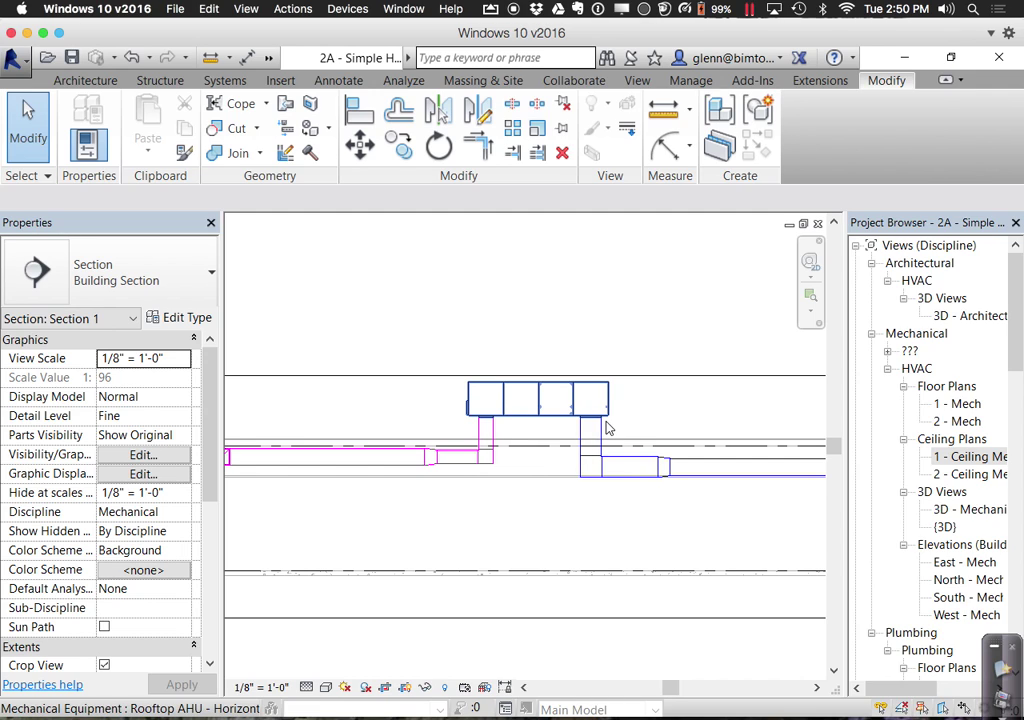
{"action": "left_click", "coordinate": [606, 428]}
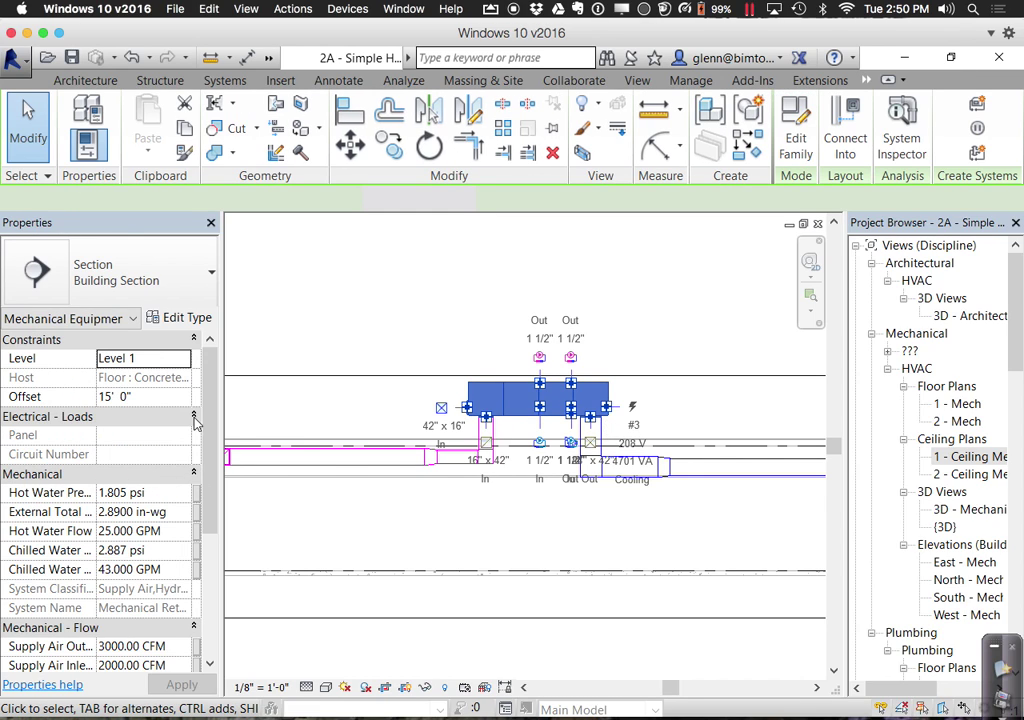
Lower the AHU offset to 14' 0", then to 13' 6"
{"action": "left_click", "coordinate": [185, 400]}
{"action": "left_click", "coordinate": [172, 399]}
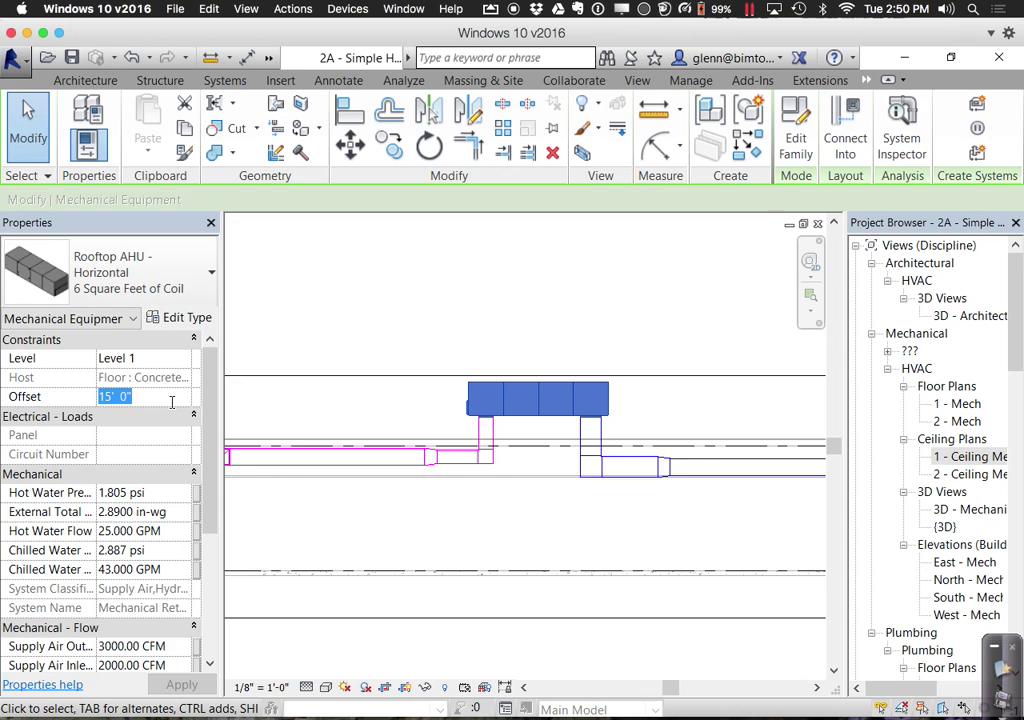
{"action": "type", "text": "14' 0\""}
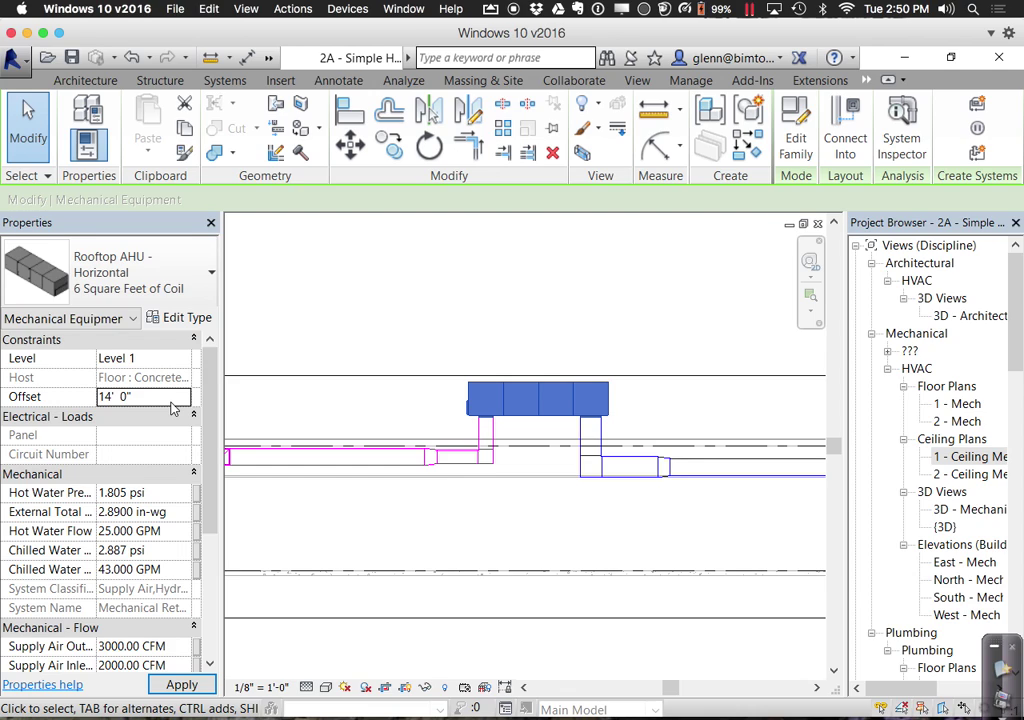
{"action": "left_click", "coordinate": [155, 686]}
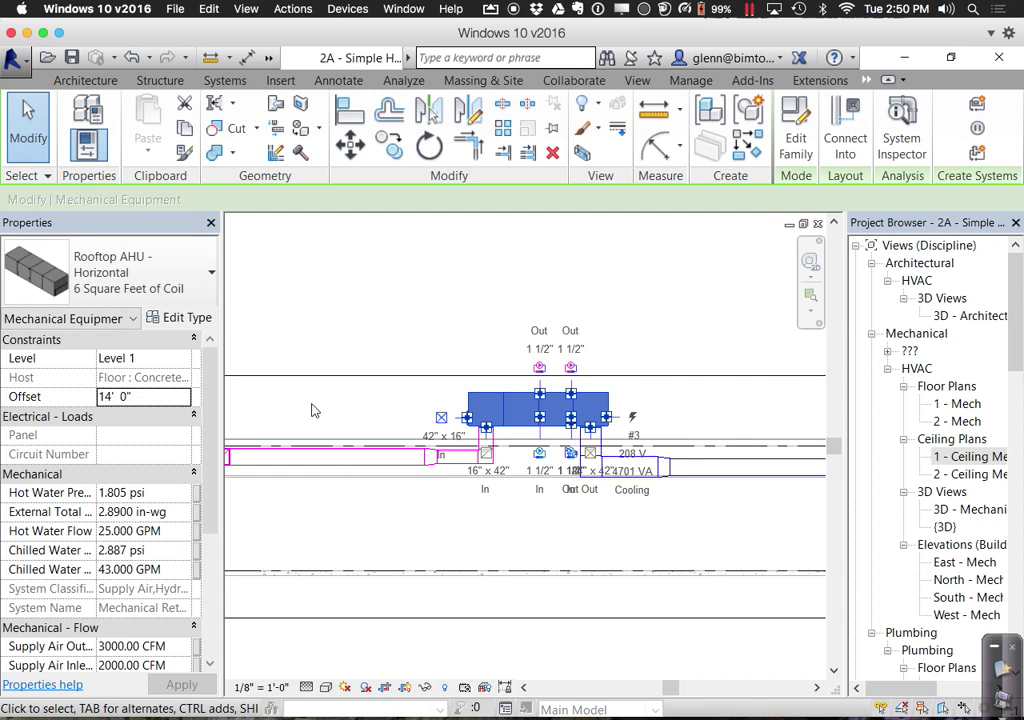
{"action": "left_click", "coordinate": [172, 398]}
{"action": "type", "text": "13 6"}
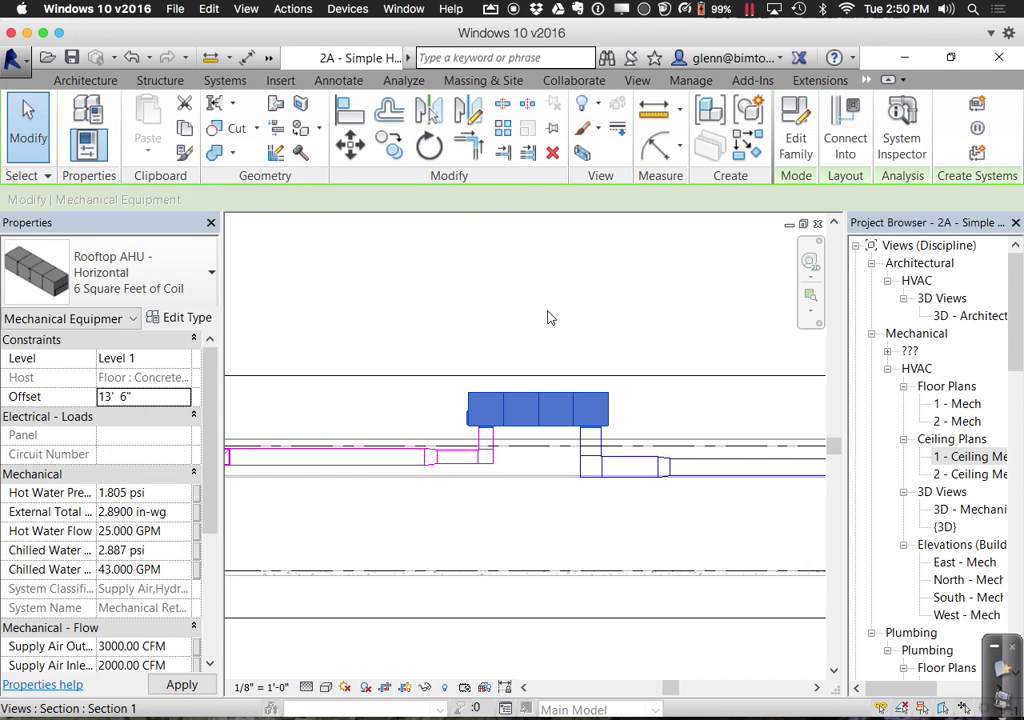
{"action": "left_click", "coordinate": [548, 318]}
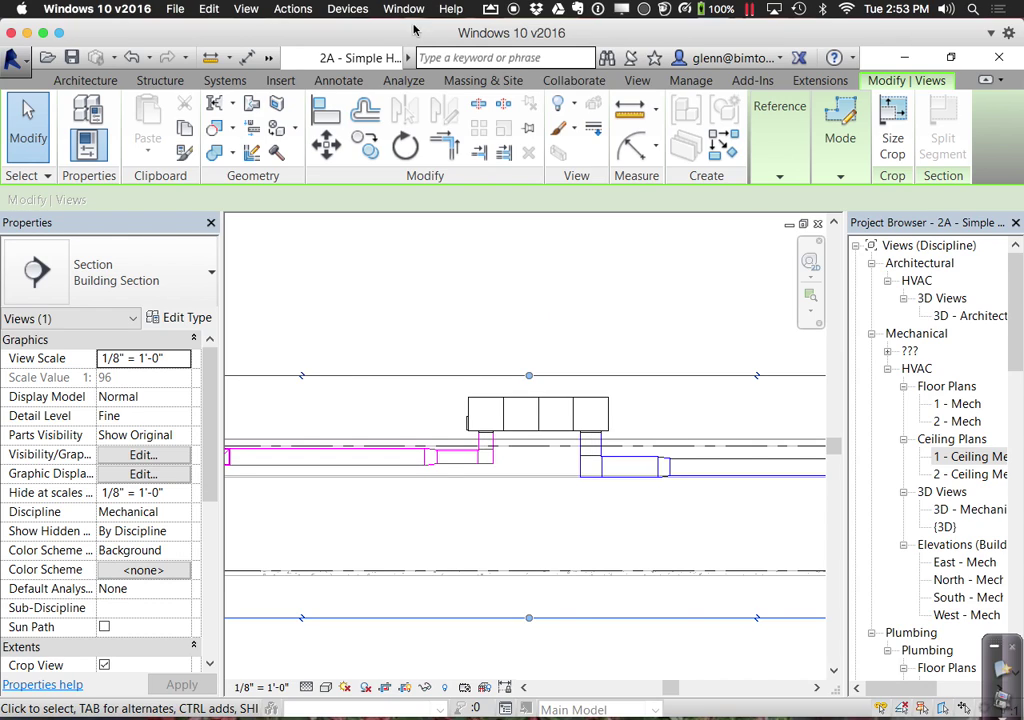
Expand the Quick Access Toolbar overflow to reveal the extra shortcut commands over Section 1
{"action": "left_click", "coordinate": [268, 57]}
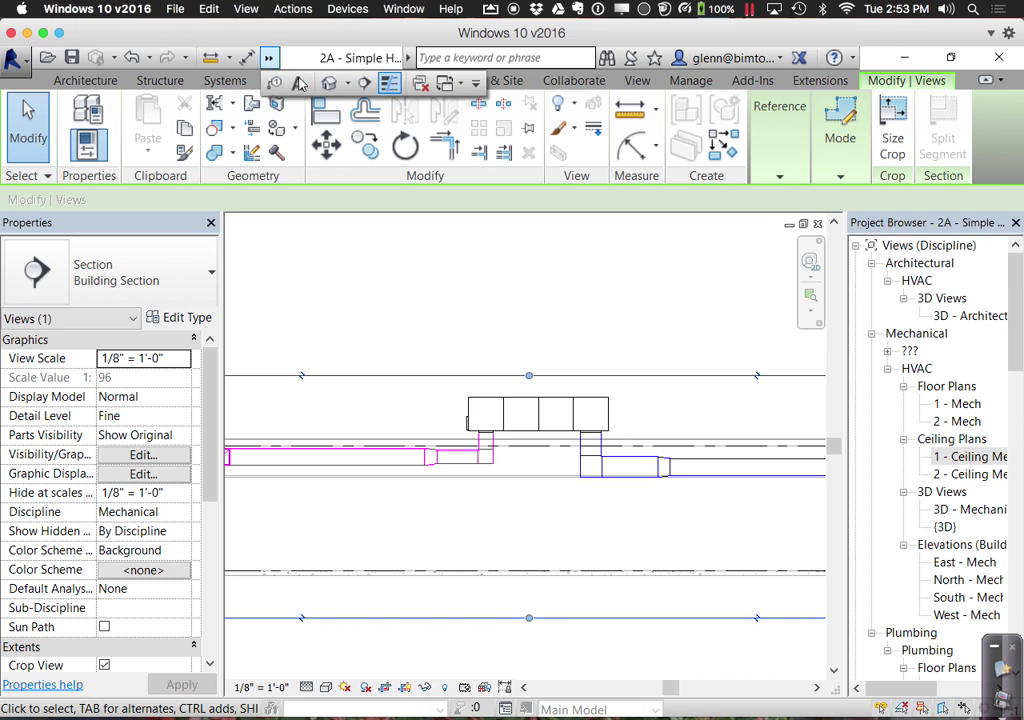
Open Default 3D View and zoom out and back in on the AHU's supply and return ductwork
{"action": "left_click", "coordinate": [327, 84]}
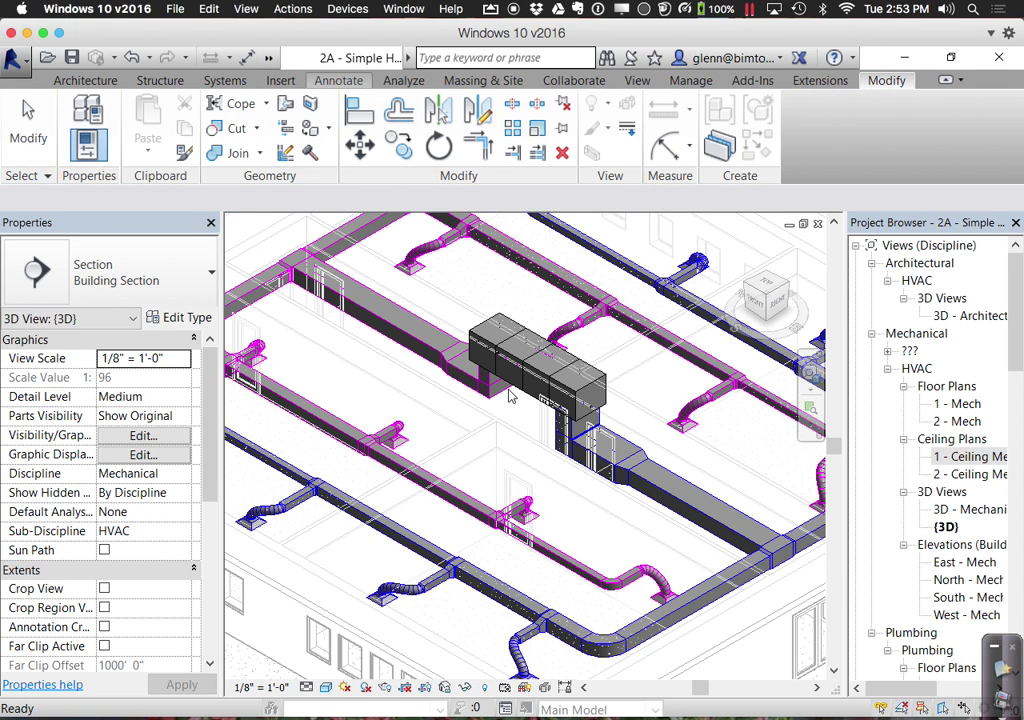
{"action": "scroll", "coordinate": [505, 407], "scroll_direction": "down", "scroll_amount": 8}
{"action": "scroll", "coordinate": [510, 425], "scroll_direction": "up", "scroll_amount": 1}
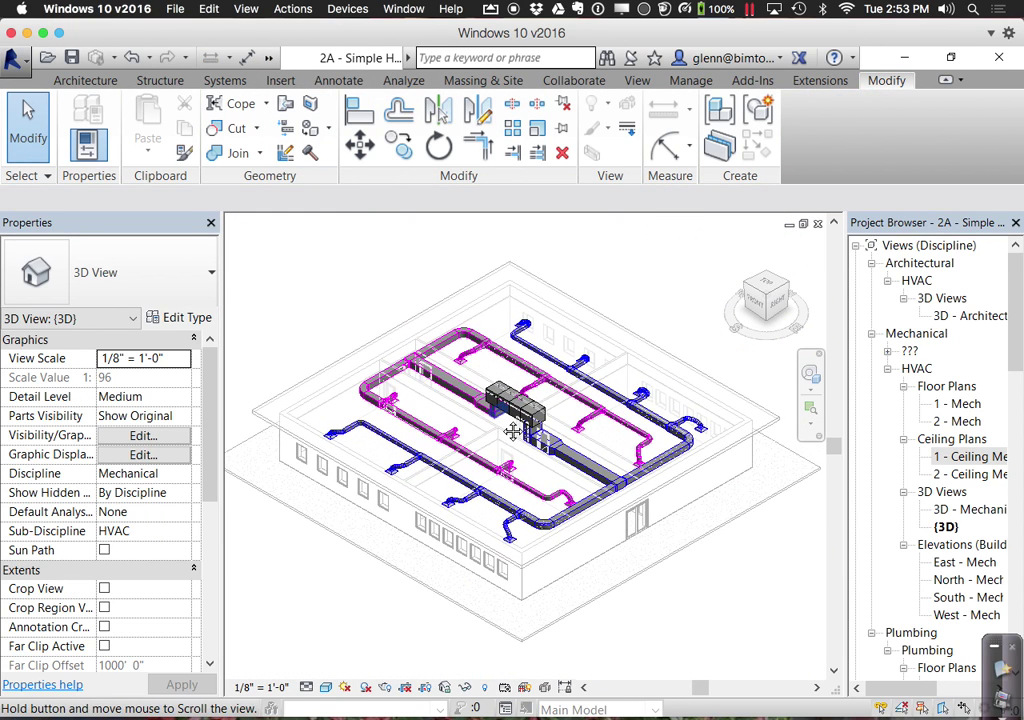
{"action": "scroll", "coordinate": [505, 427], "scroll_direction": "up", "scroll_amount": 3}
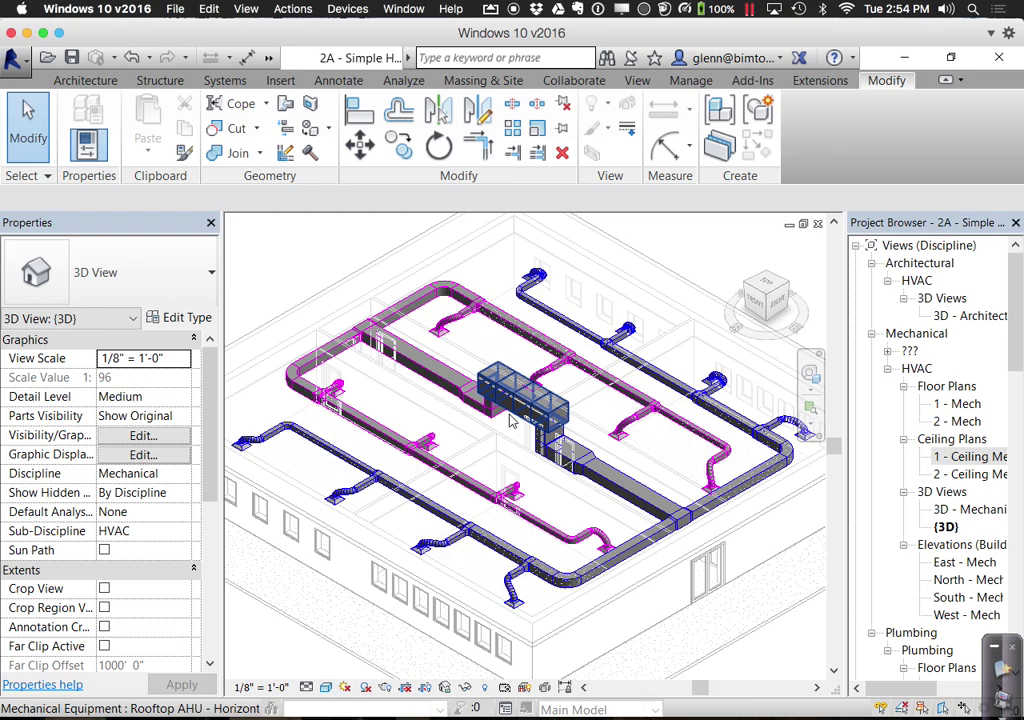
{"action": "left_click", "coordinate": [46, 60]}
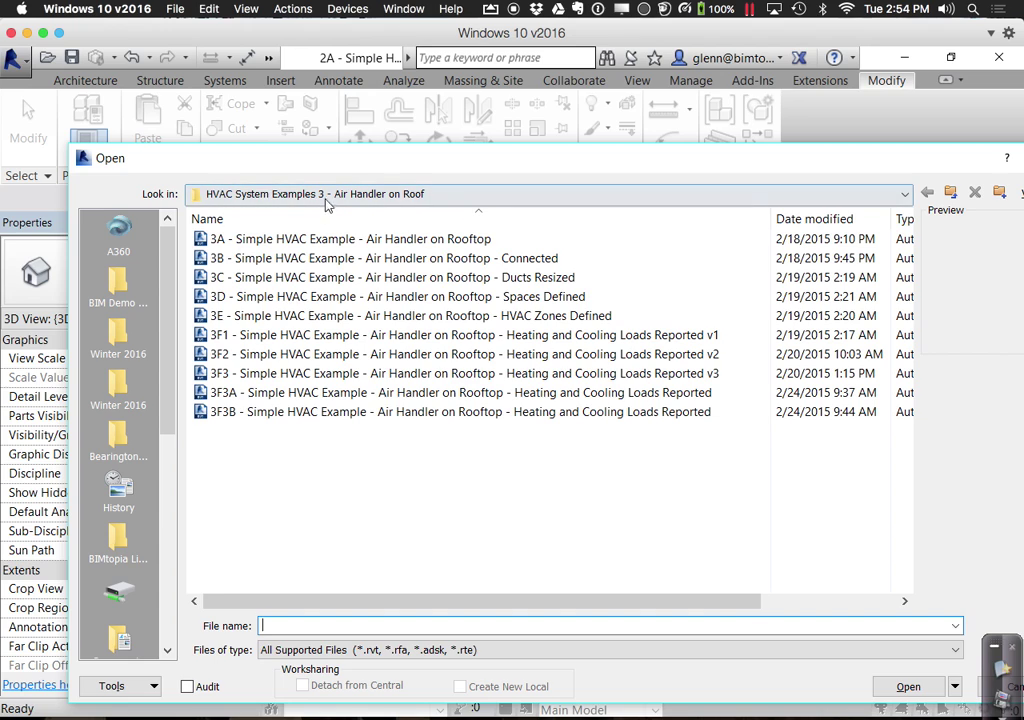
{"action": "left_click", "coordinate": [331, 194]}
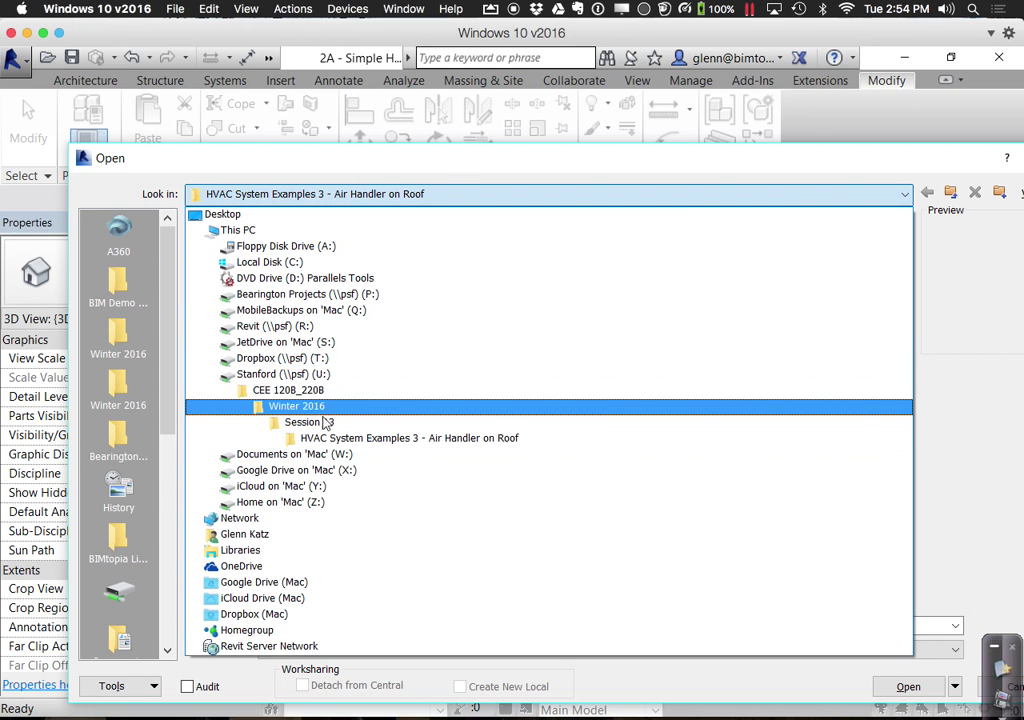
{"action": "left_click", "coordinate": [322, 422]}
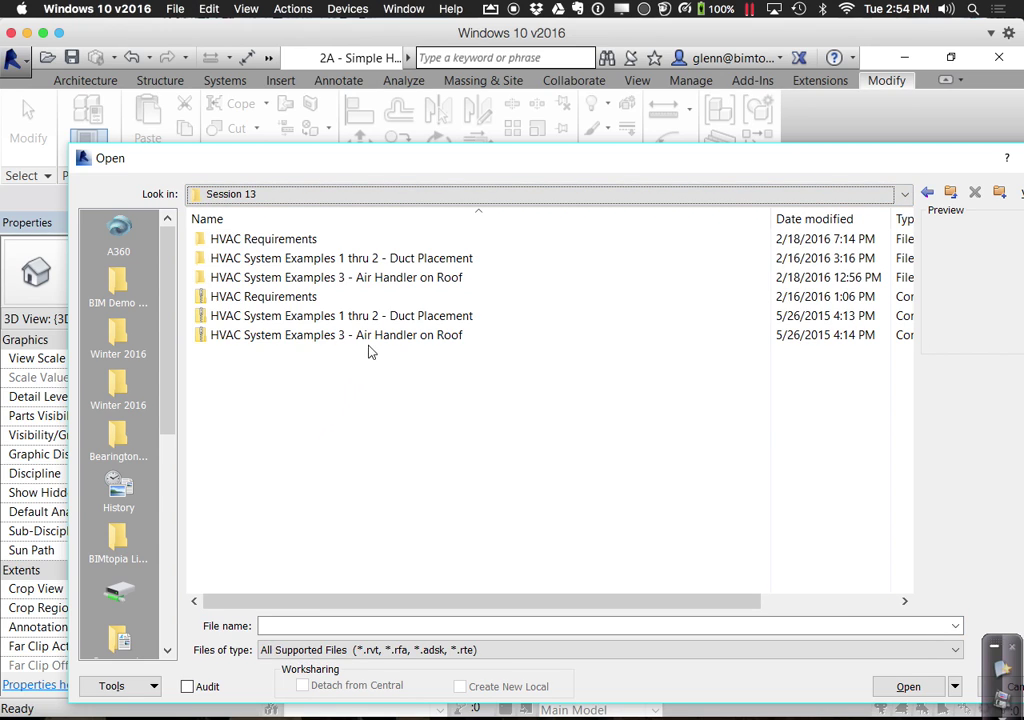
{"action": "left_click", "coordinate": [302, 200]}
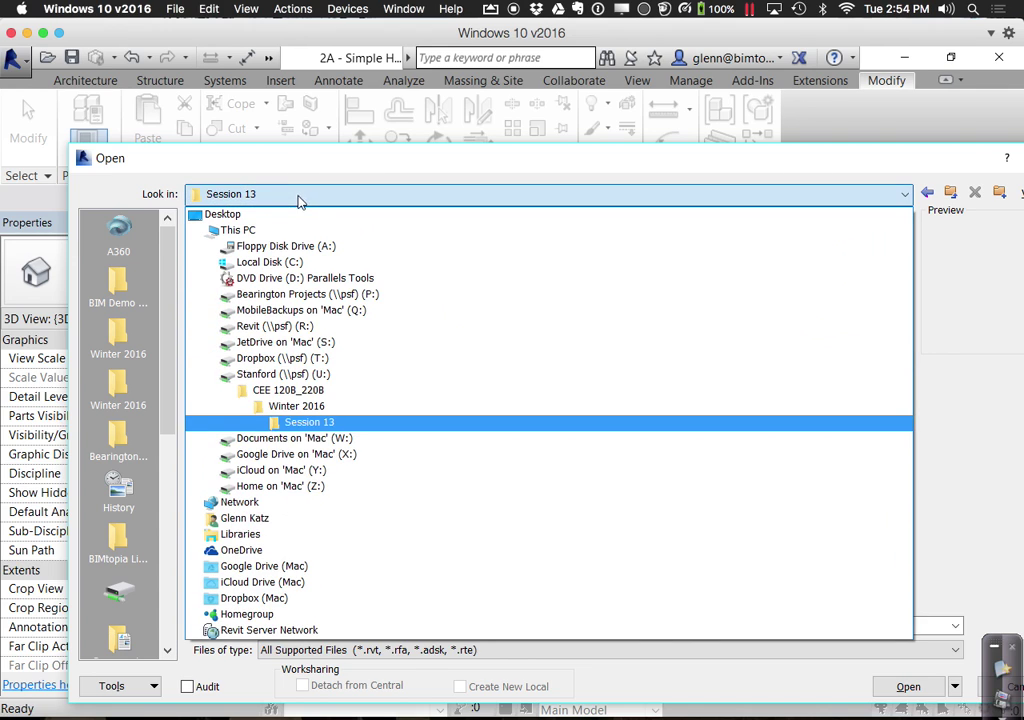
{"action": "left_click", "coordinate": [315, 410]}
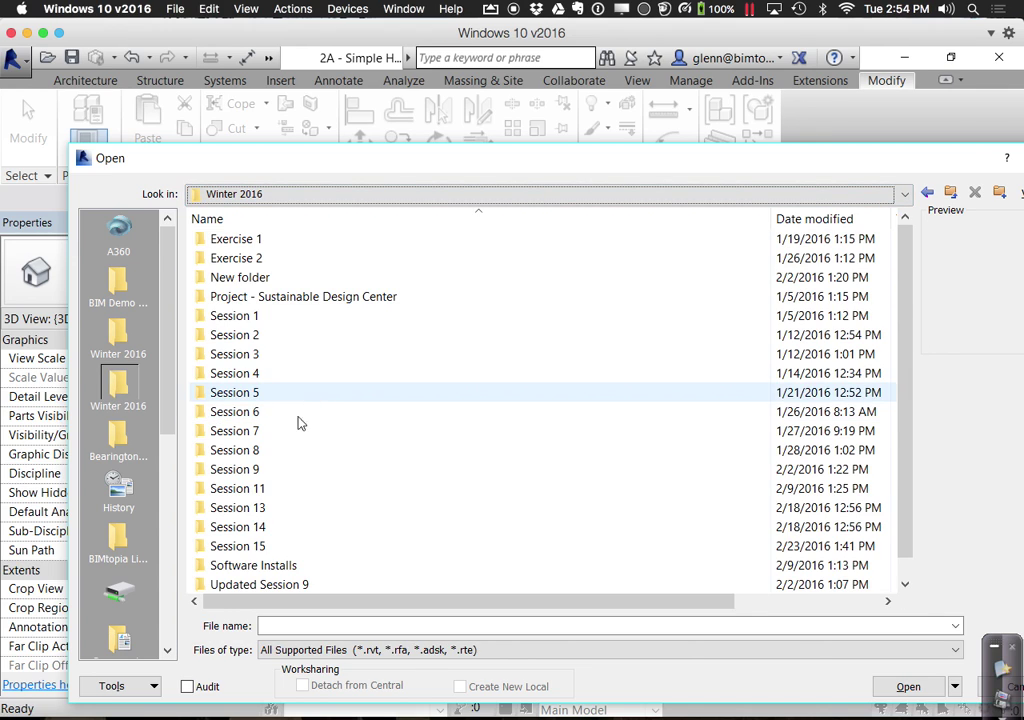
{"action": "double_click", "coordinate": [258, 530]}
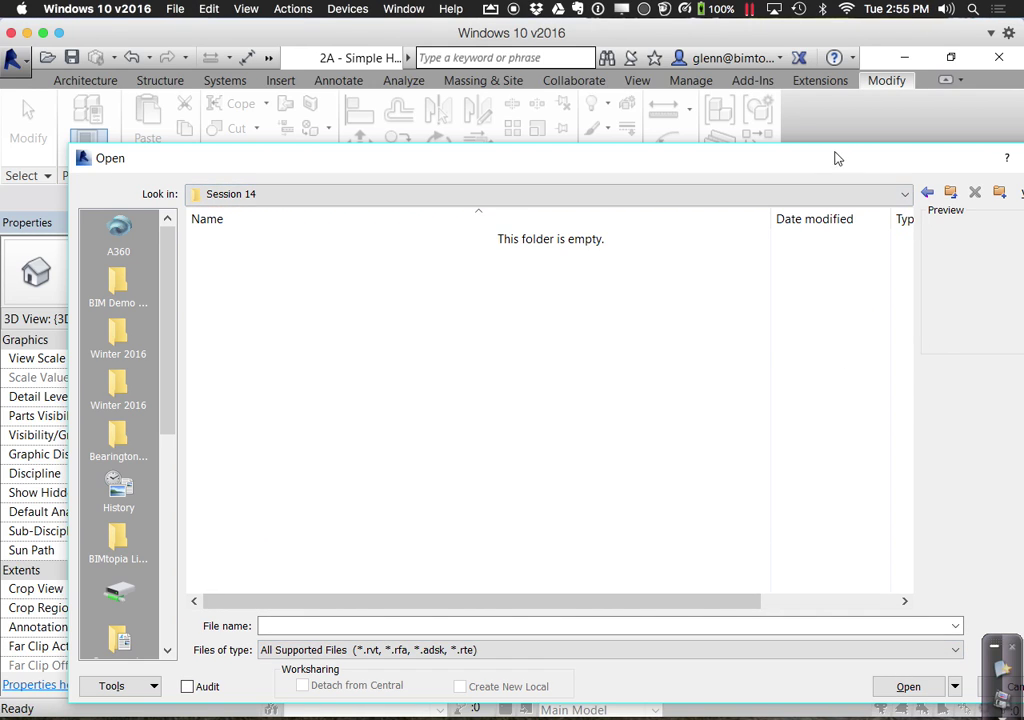
{"action": "left_click_drag", "start_coordinate": [800, 158], "coordinate": [712, 170]}
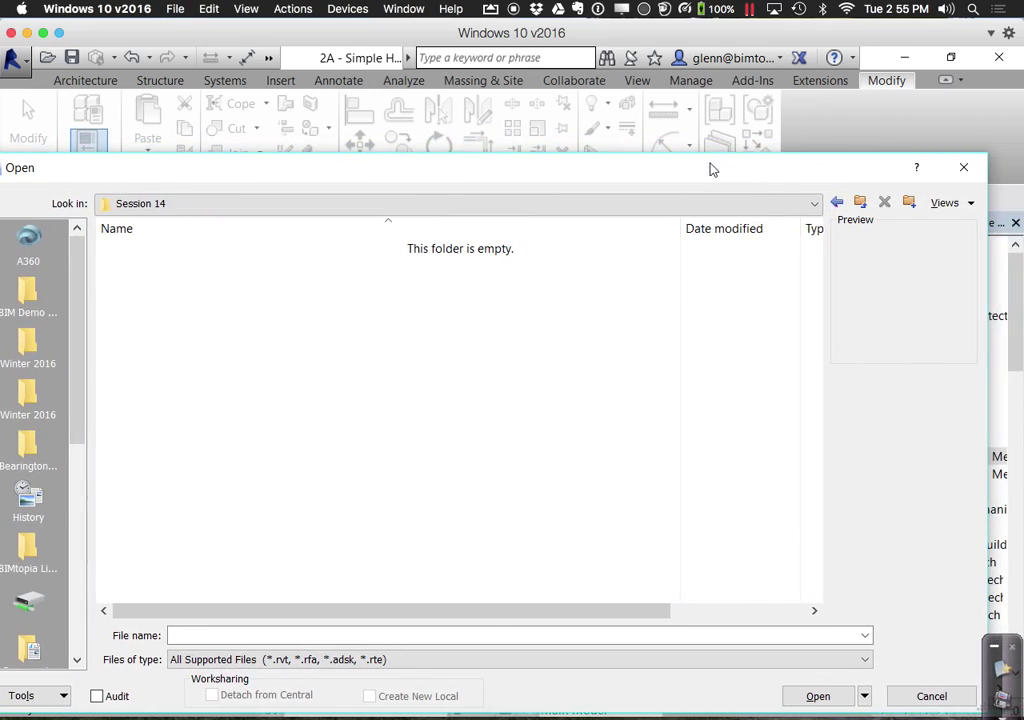
{"action": "left_click", "coordinate": [961, 172]}
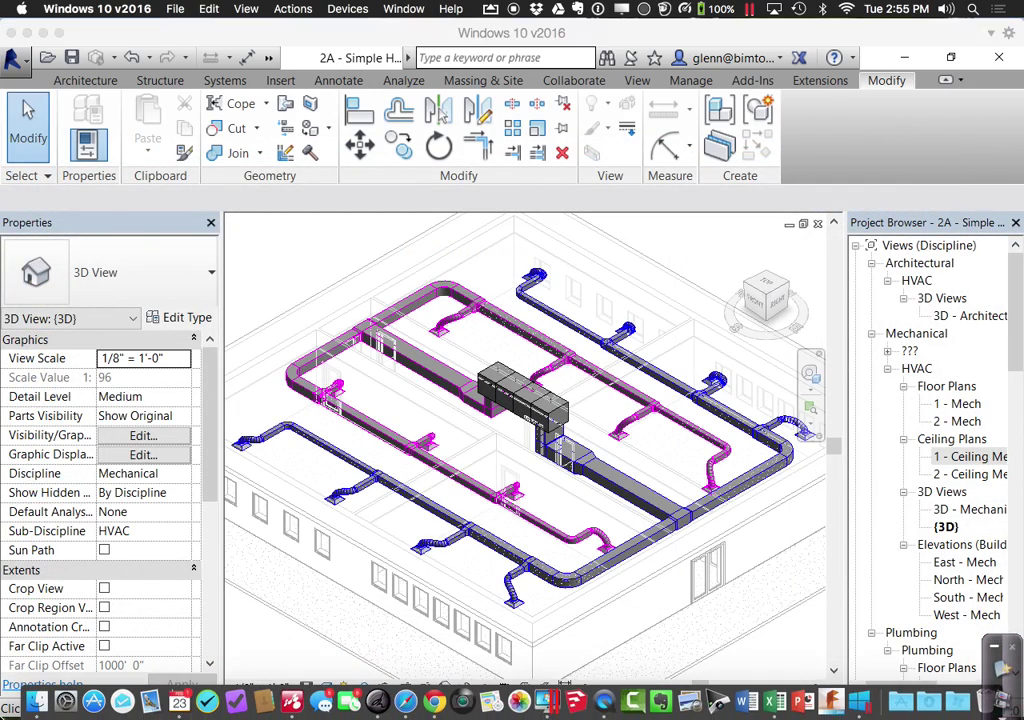
In Finder, browse Sessions 13 and 14 and the HVAC System Examples 1 thru 2 folder
{"action": "left_click", "coordinate": [41, 686]}
{"action": "left_click_drag", "start_coordinate": [722, 180], "coordinate": [313, 92]}
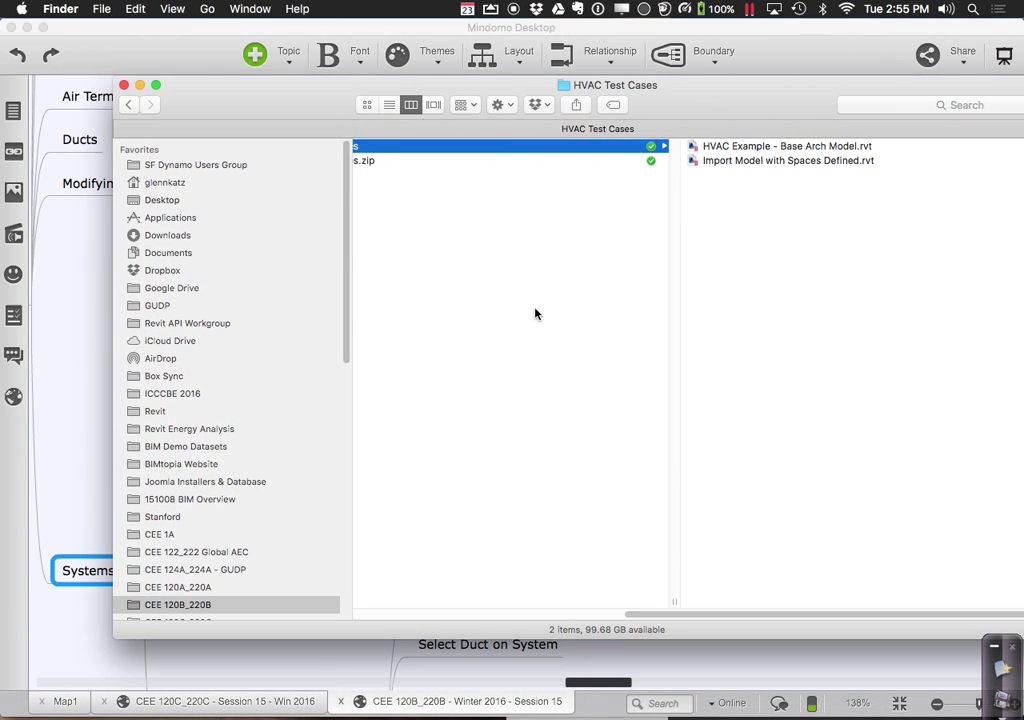
{"action": "left_click_drag", "start_coordinate": [635, 611], "coordinate": [412, 645]}
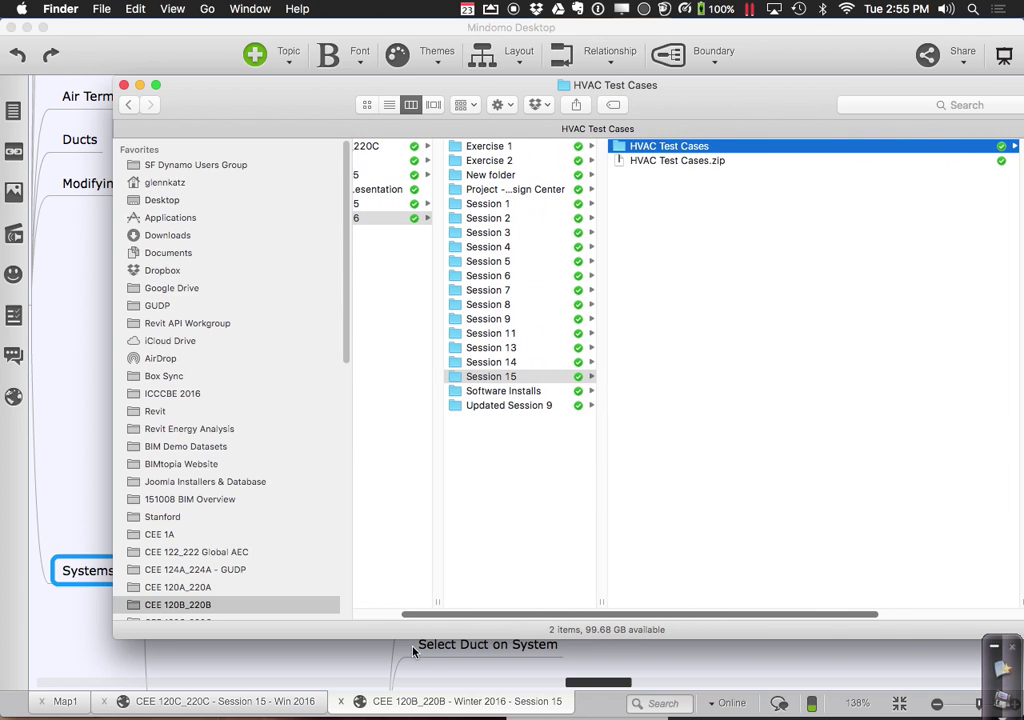
{"action": "left_click", "coordinate": [505, 363]}
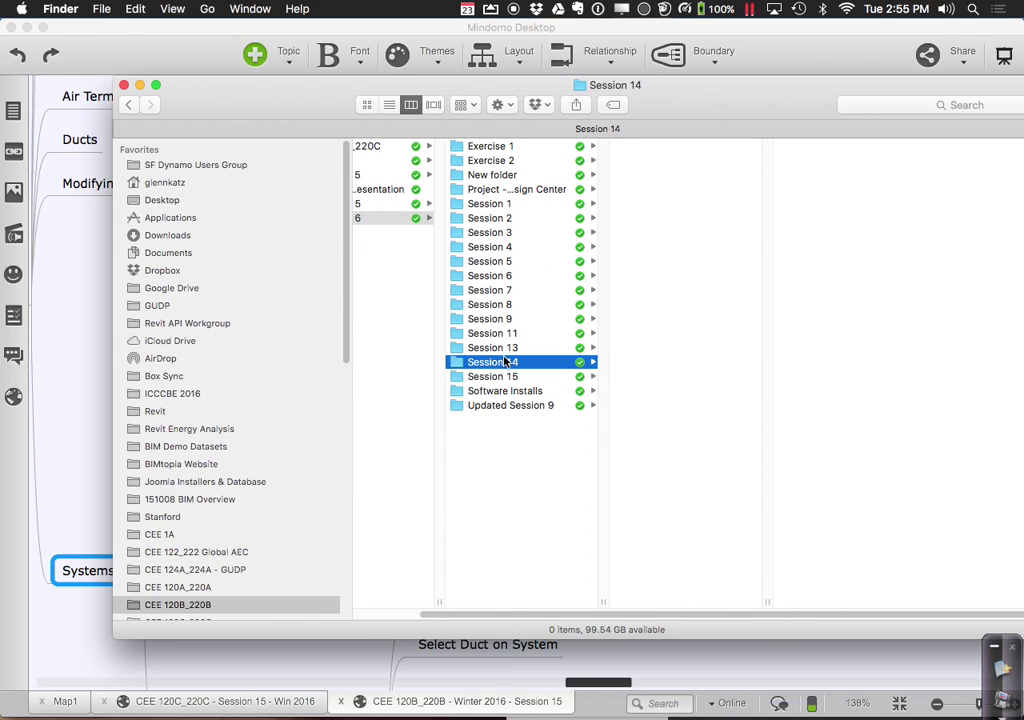
{"action": "left_click", "coordinate": [504, 349]}
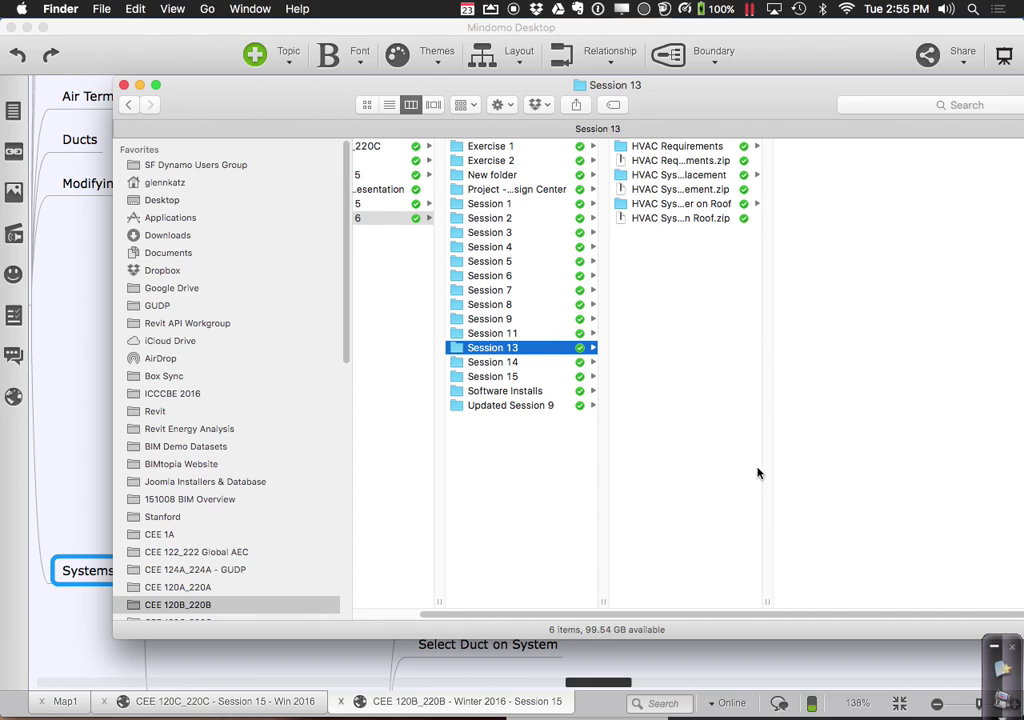
{"action": "left_click_drag", "start_coordinate": [766, 599], "coordinate": [926, 563]}
{"action": "left_click", "coordinate": [709, 175]}
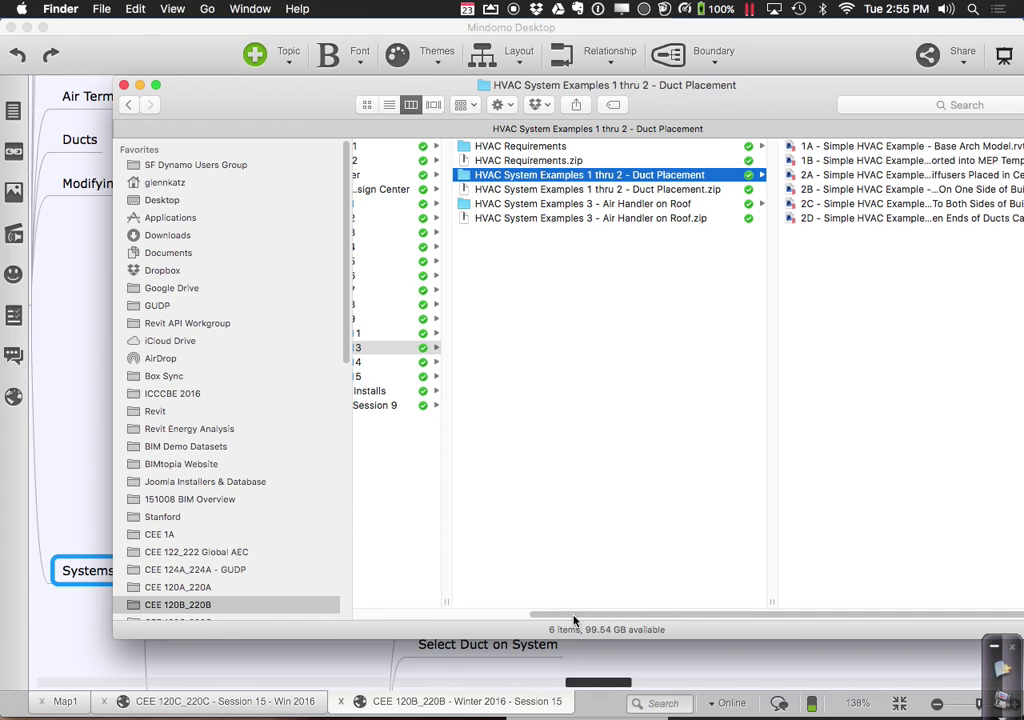
{"action": "left_click_drag", "start_coordinate": [580, 619], "coordinate": [390, 619]}
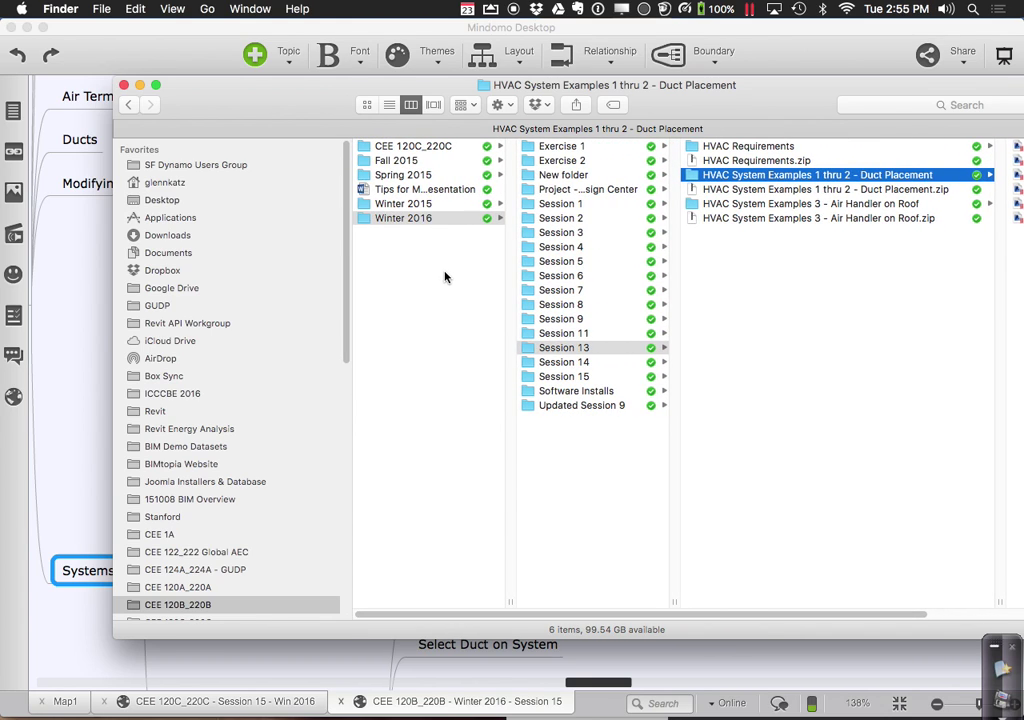
Browse Fall 2015 Sessions 15 and 16 and their HVAC System Examples folder
{"action": "left_click", "coordinate": [389, 162]}
{"action": "left_click", "coordinate": [560, 347]}
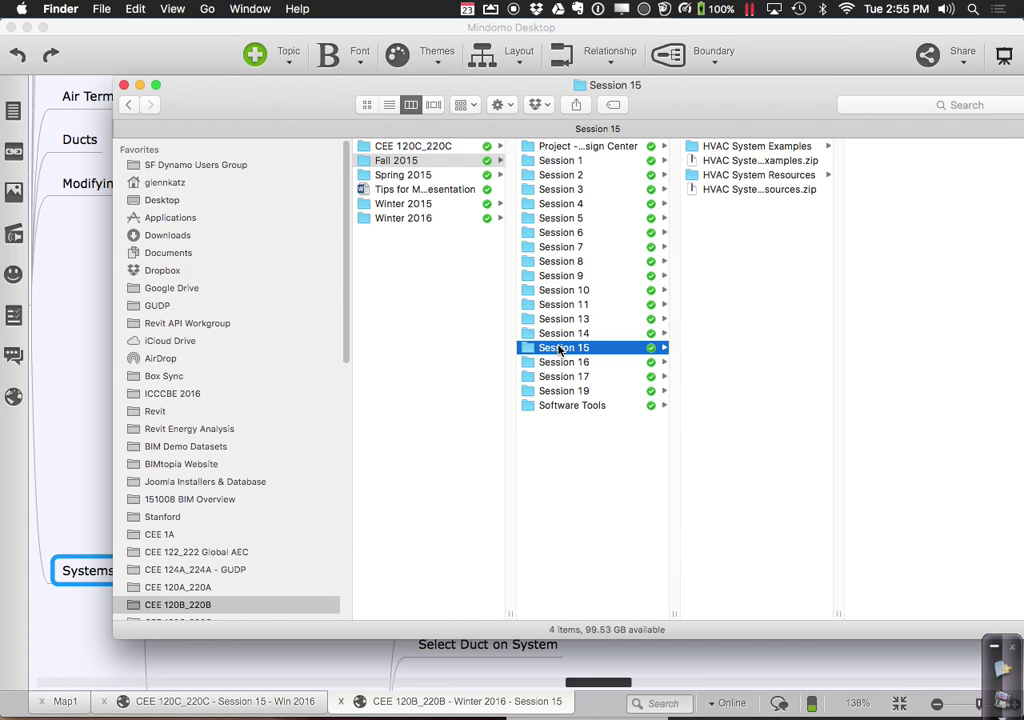
{"action": "left_click", "coordinate": [562, 362]}
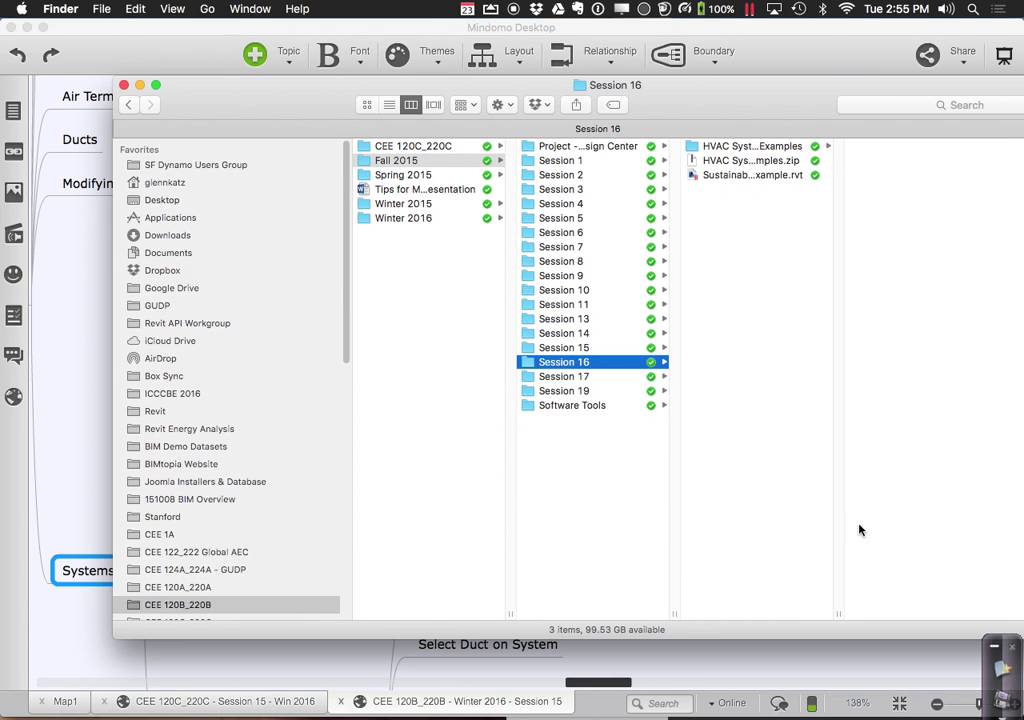
{"action": "left_click_drag", "start_coordinate": [833, 612], "coordinate": [1000, 612]}
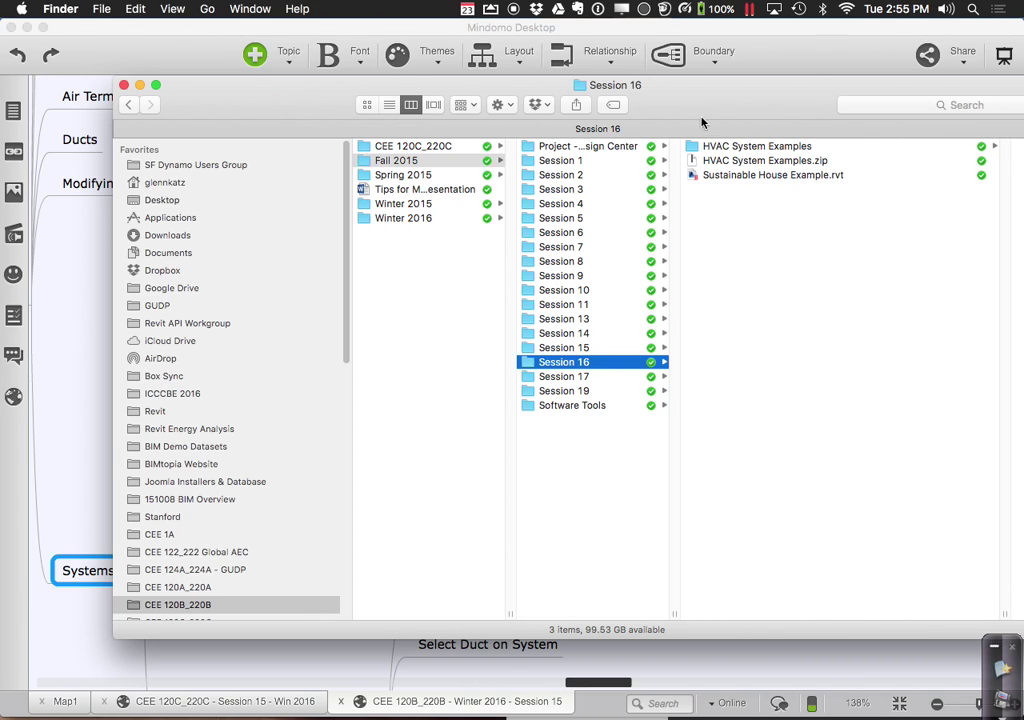
{"action": "left_click", "coordinate": [713, 148]}
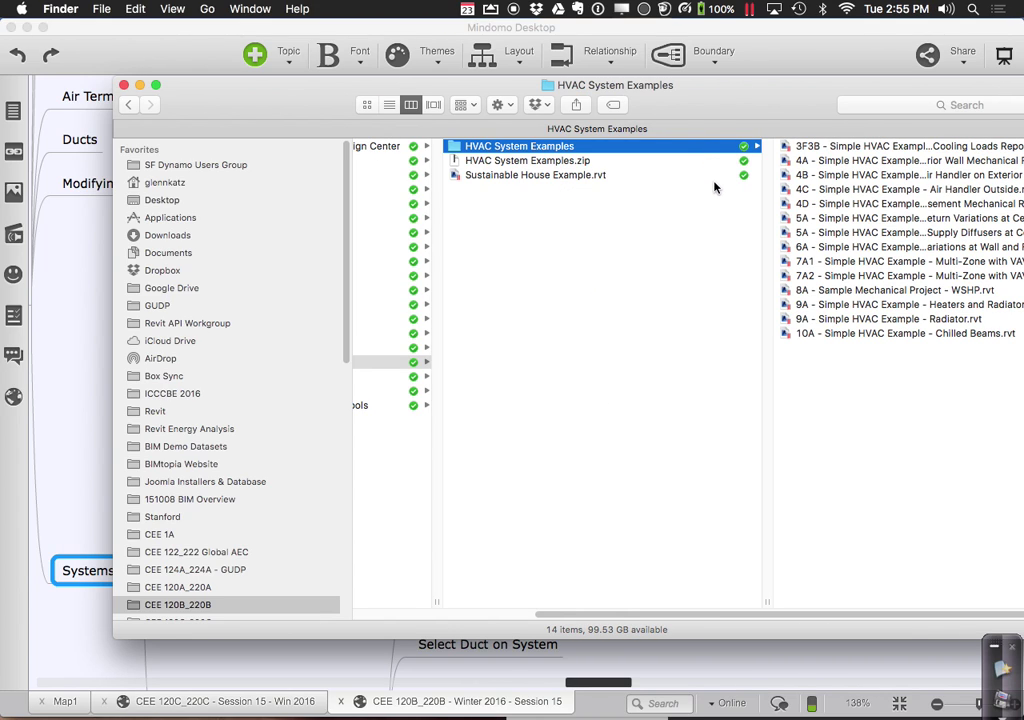
{"action": "mouse_move", "coordinate": [582, 615]}
{"action": "left_mouse_down"}
{"action": "mouse_move", "coordinate": [570, 615]}
{"action": "mouse_move", "coordinate": [582, 614]}
{"action": "left_mouse_up"}
{"action": "key", "text": "Left"}
{"action": "left_click", "coordinate": [578, 150]}
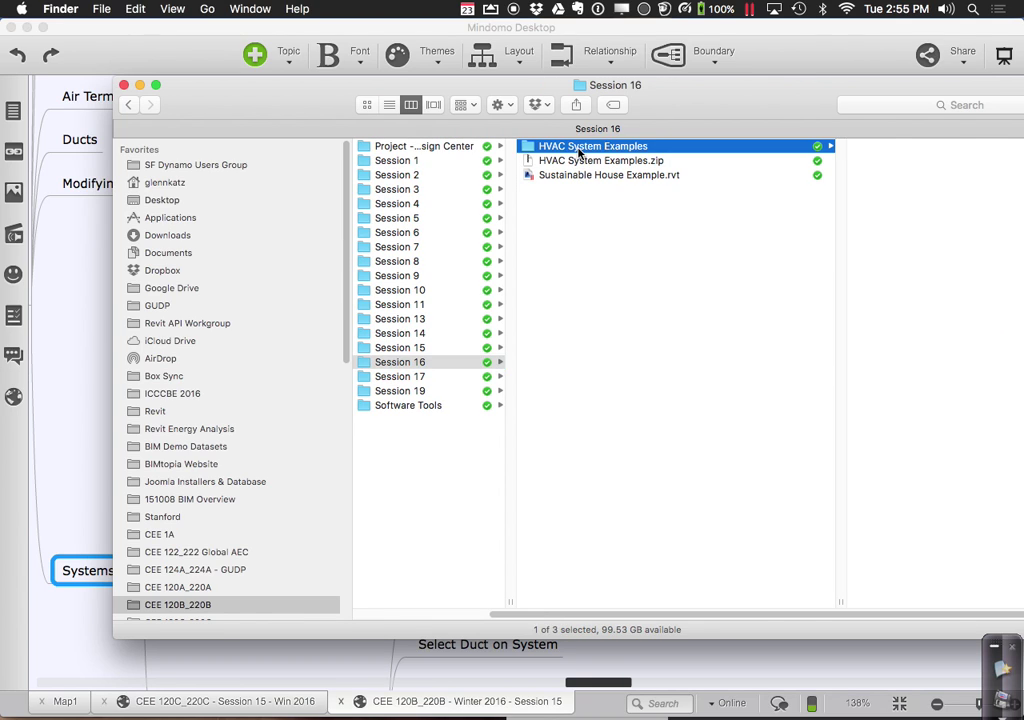
{"action": "left_click_drag", "start_coordinate": [543, 620], "coordinate": [426, 618]}
In Session 17, select the Air Handler Location, Supply and Return, and Heating and Cooling archives
{"action": "left_click", "coordinate": [495, 377]}
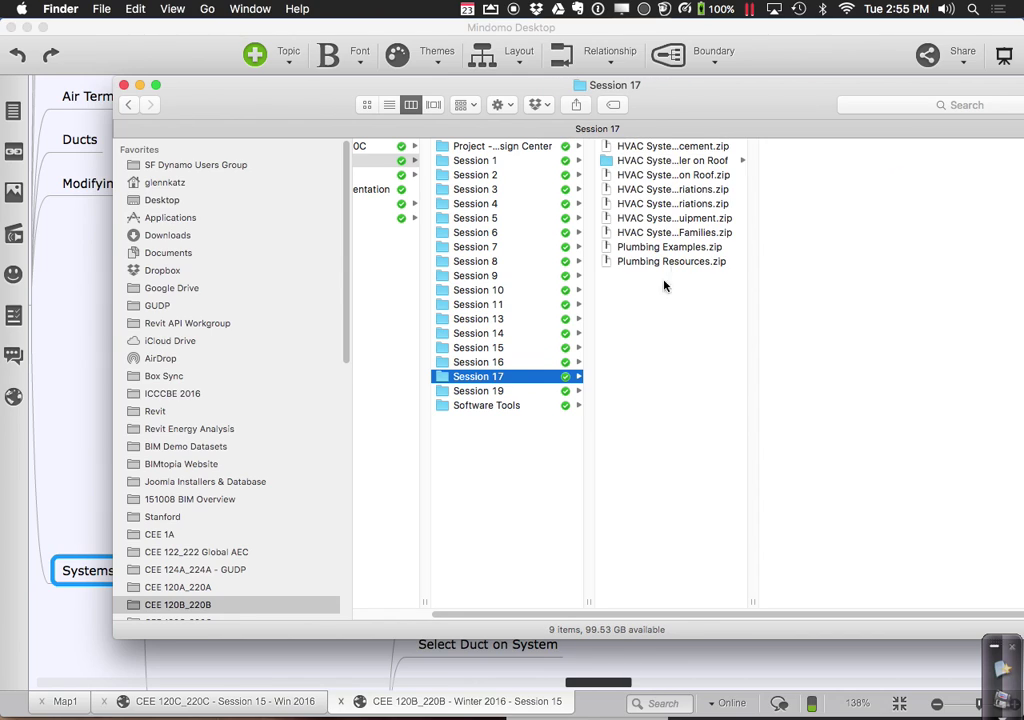
{"action": "left_click_drag", "start_coordinate": [751, 603], "coordinate": [979, 585]}
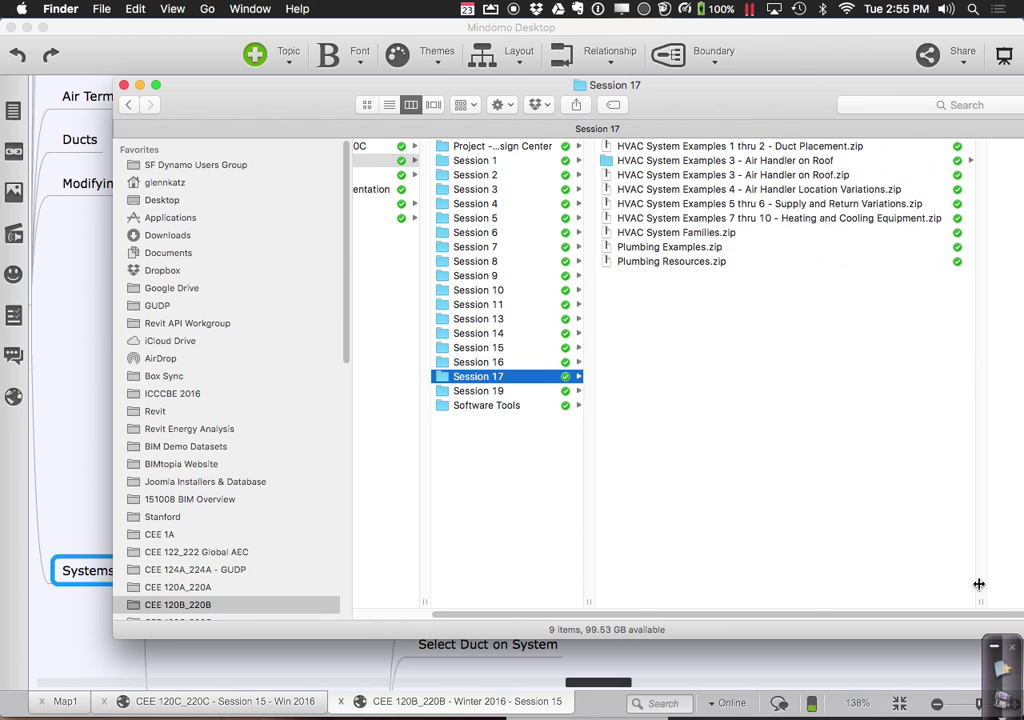
{"action": "left_click", "coordinate": [757, 189]}
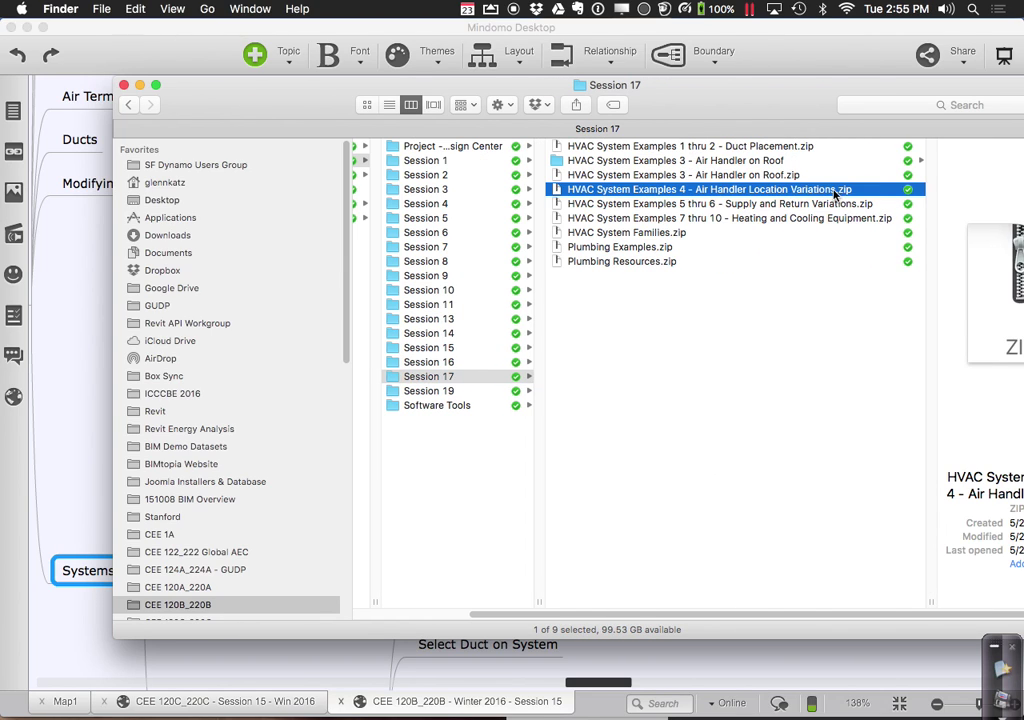
{"action": "left_click", "coordinate": [782, 205], "text": "shift"}
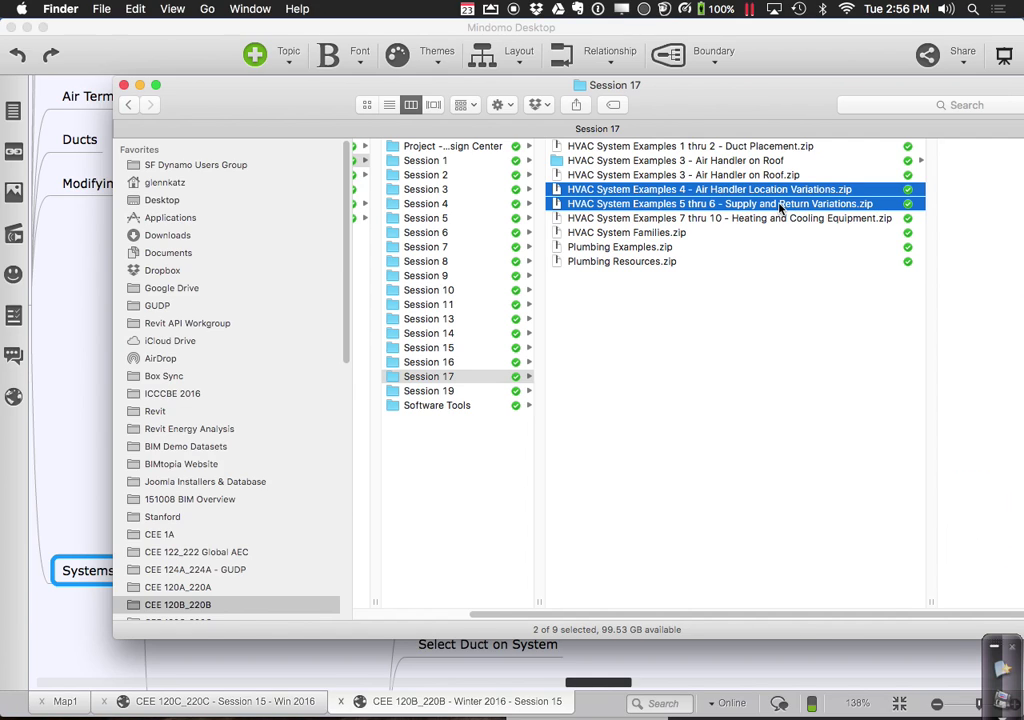
{"action": "left_click", "coordinate": [764, 218], "text": "shift"}
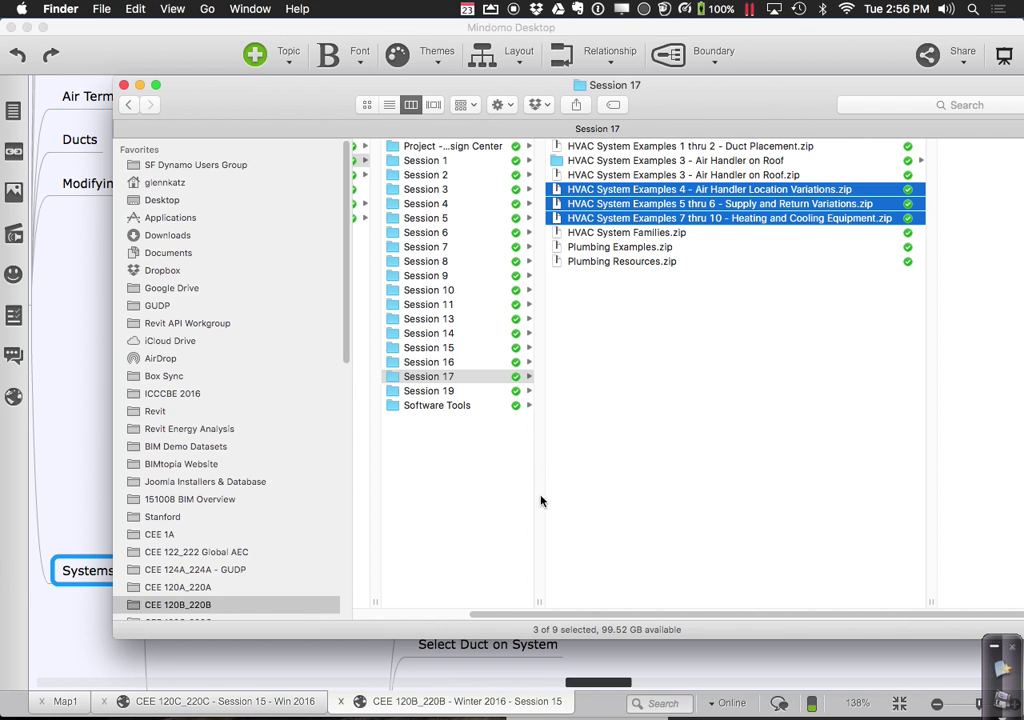
Paste the three HVAC zips into Winter 2016 > Session 15 and widen the column
{"action": "left_click_drag", "start_coordinate": [539, 622], "coordinate": [378, 621]}
{"action": "left_click", "coordinate": [412, 218]}
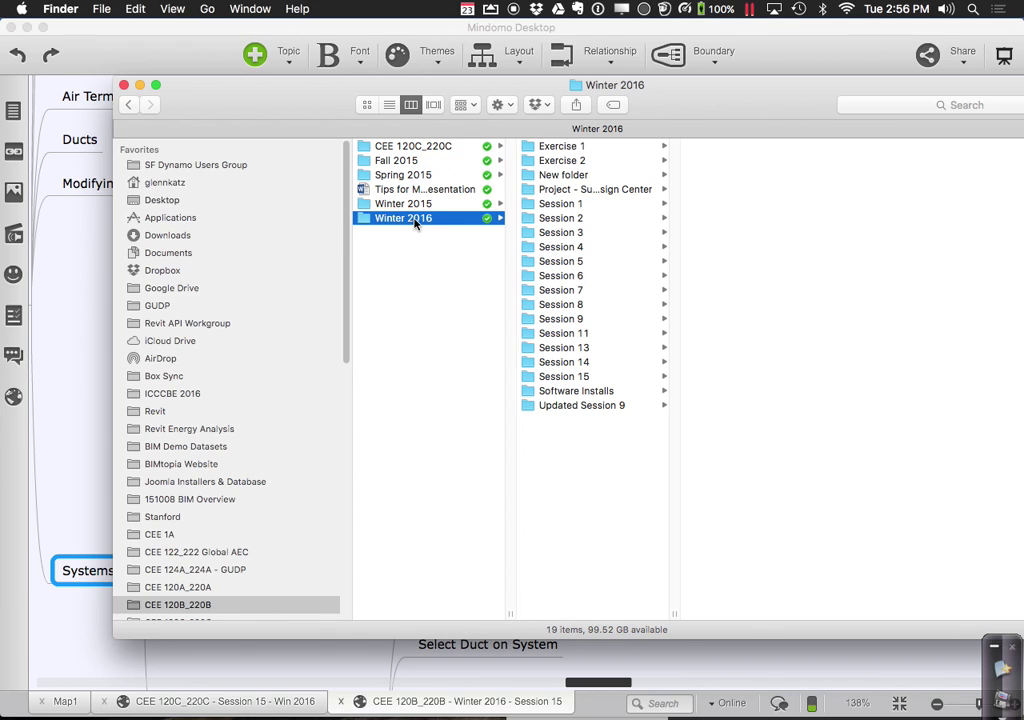
{"action": "left_click", "coordinate": [549, 376]}
{"action": "left_click", "coordinate": [699, 361]}
{"action": "key", "text": "super+v"}
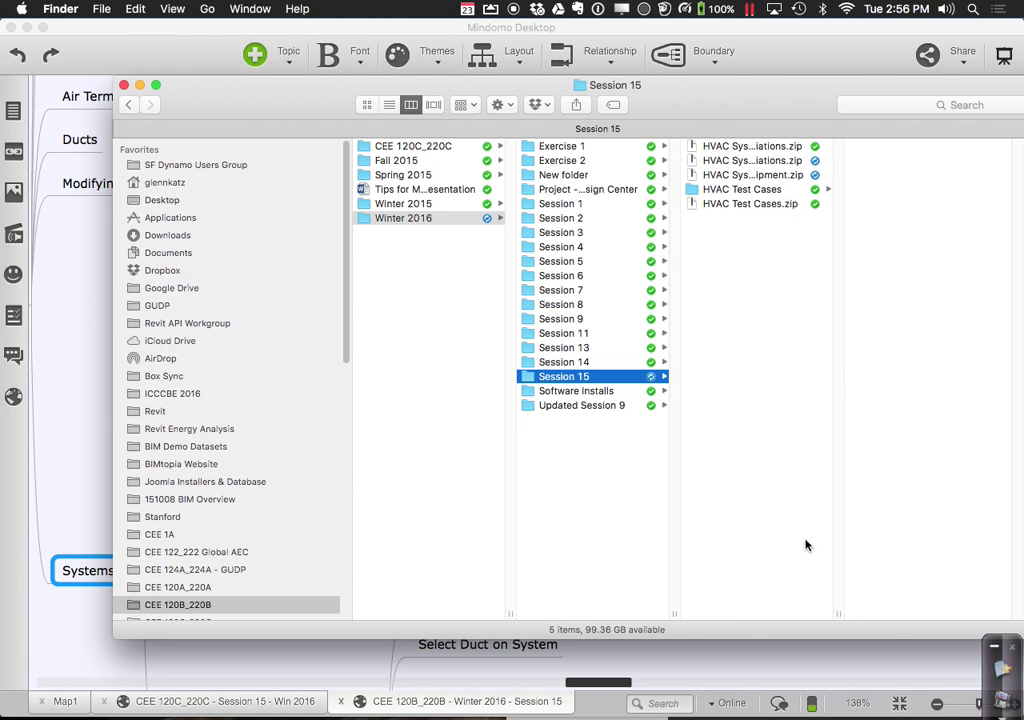
{"action": "double_click", "coordinate": [838, 613]}
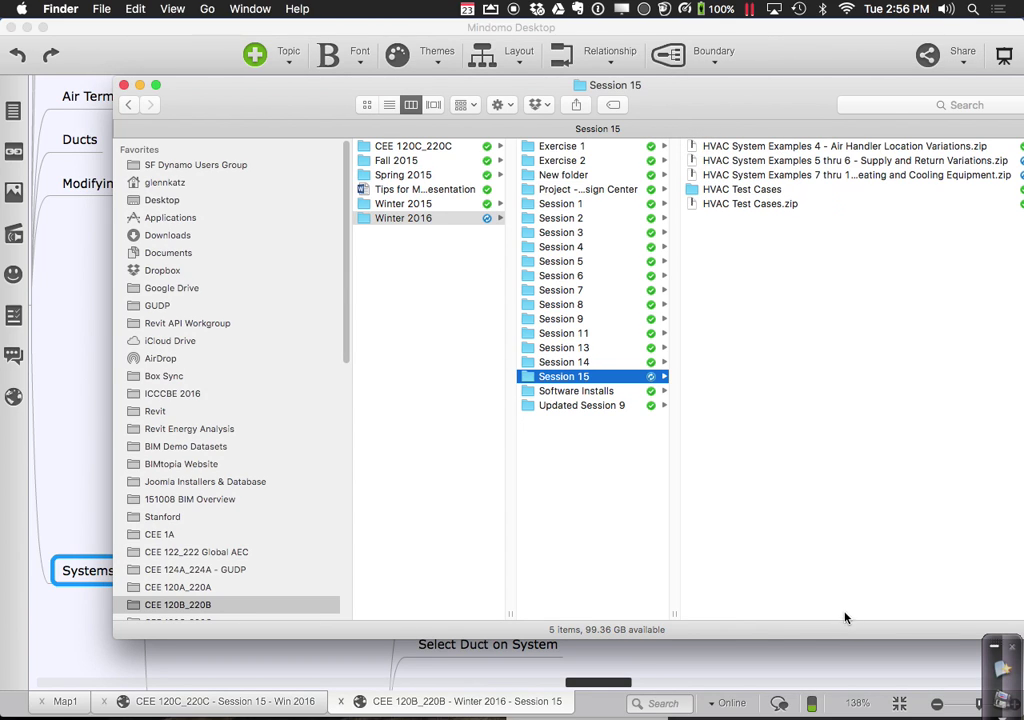
{"action": "mouse_move", "coordinate": [73, 692]}
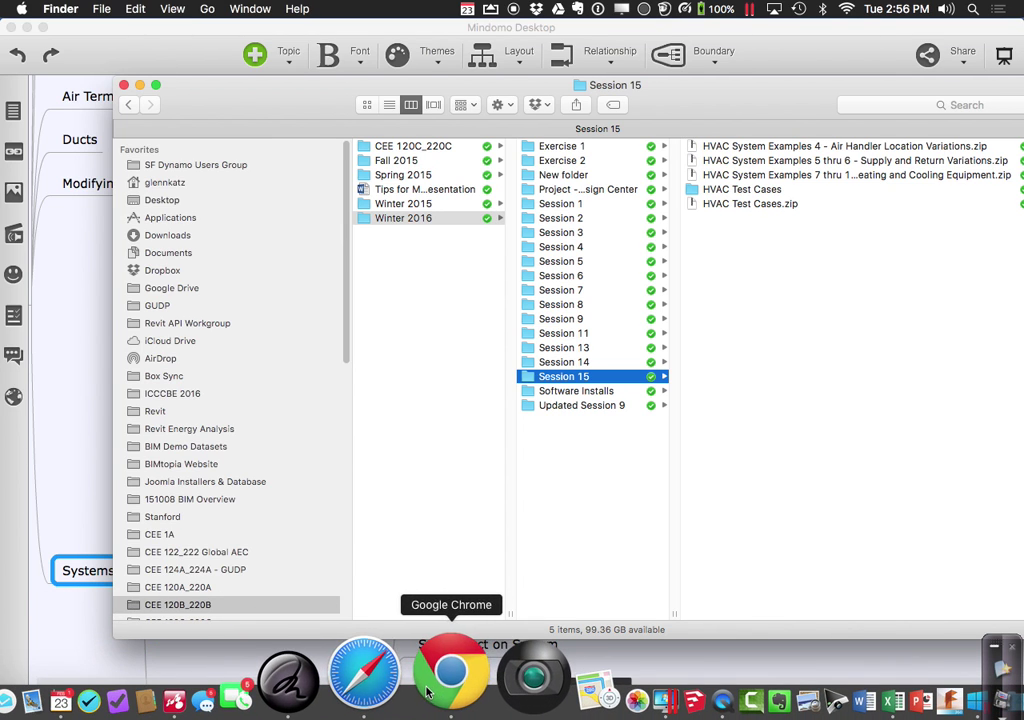
{"action": "left_click", "coordinate": [425, 693]}
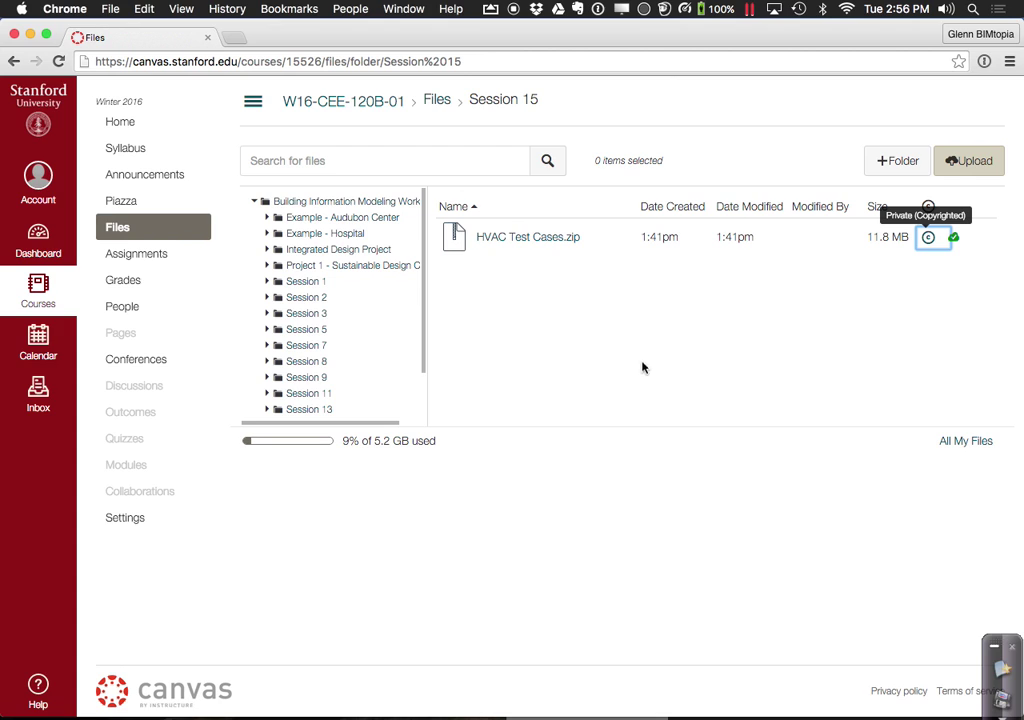
Choose the HVAC System Examples 4, 5 thru 6 and 7 thru 10 zips for upload
{"action": "left_click", "coordinate": [966, 162]}
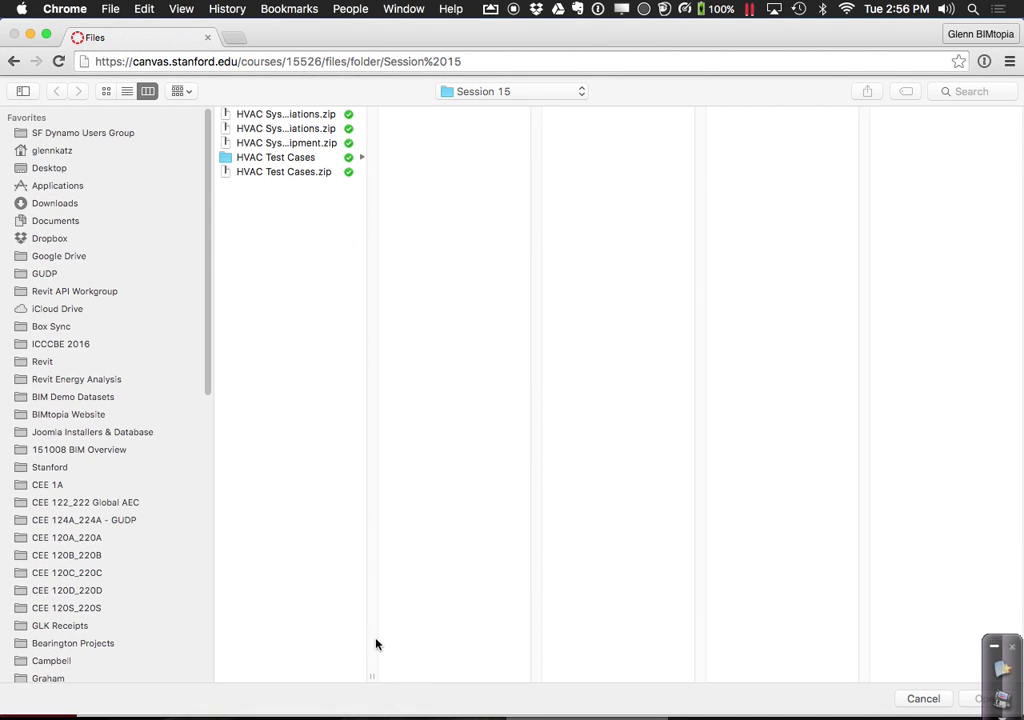
{"action": "left_click_drag", "start_coordinate": [375, 679], "coordinate": [628, 655]}
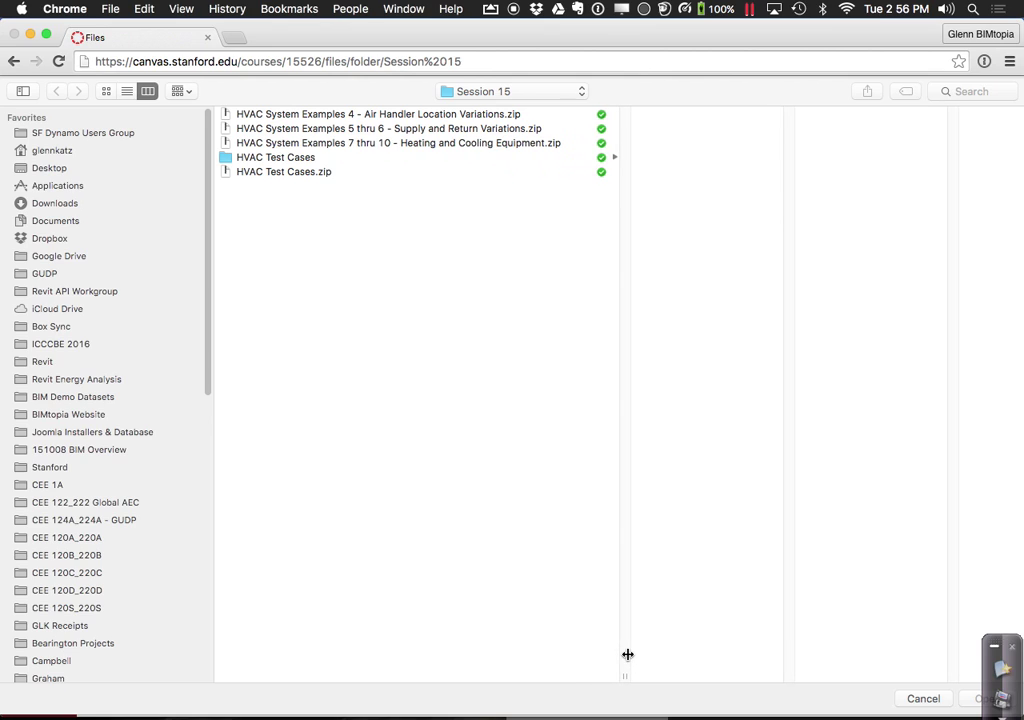
{"action": "left_click", "coordinate": [490, 116]}
{"action": "left_click", "coordinate": [458, 129], "text": "shift"}
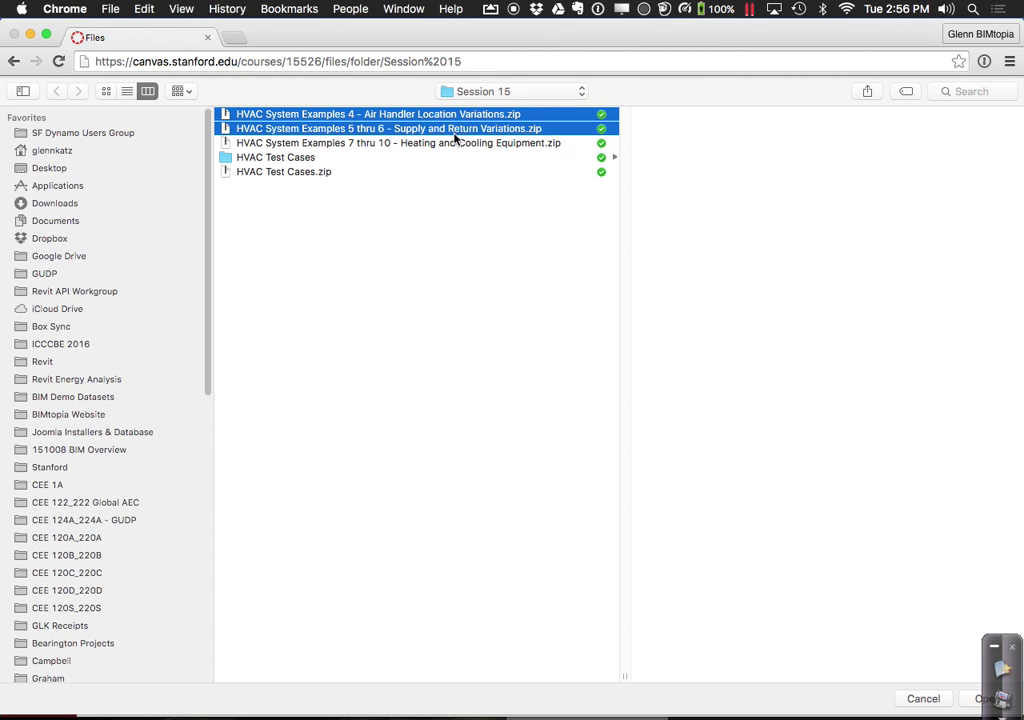
{"action": "left_click", "coordinate": [450, 144], "text": "shift"}
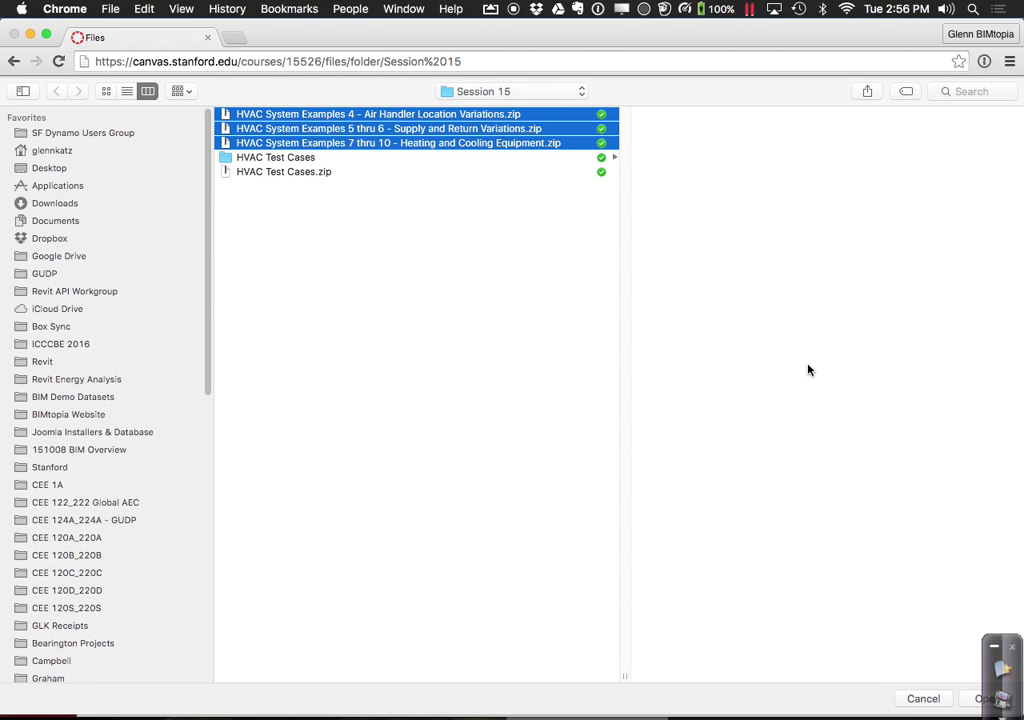
{"action": "left_click", "coordinate": [977, 707]}
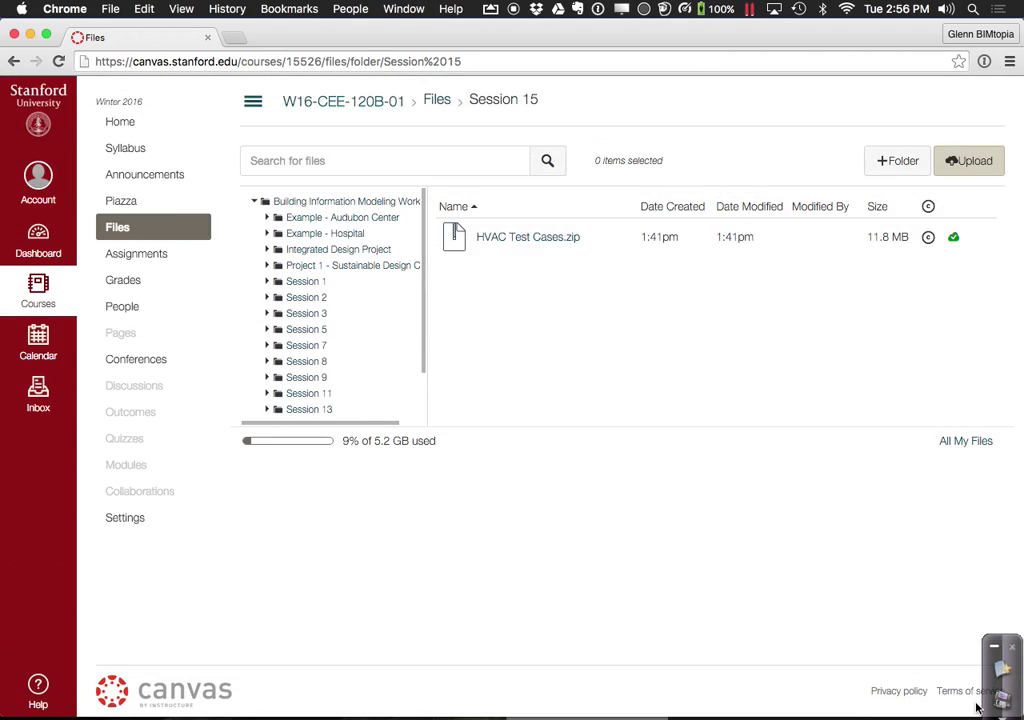
Upload each of the three zips as is, without expanding them
{"action": "left_click", "coordinate": [617, 467]}
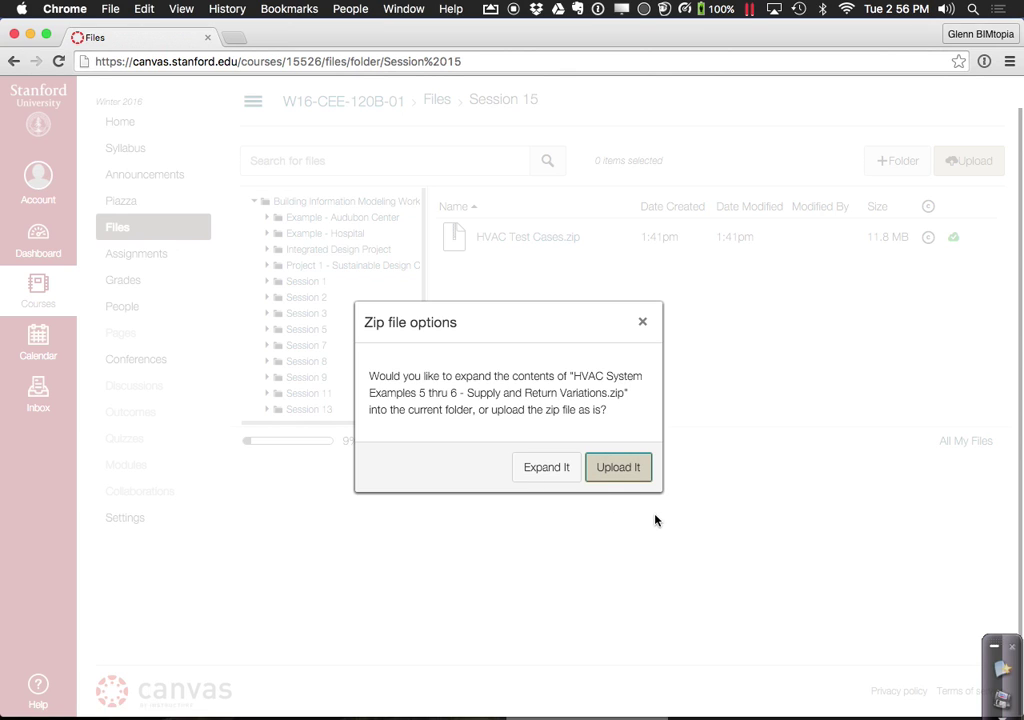
{"action": "left_click", "coordinate": [624, 472]}
{"action": "left_click", "coordinate": [622, 472]}
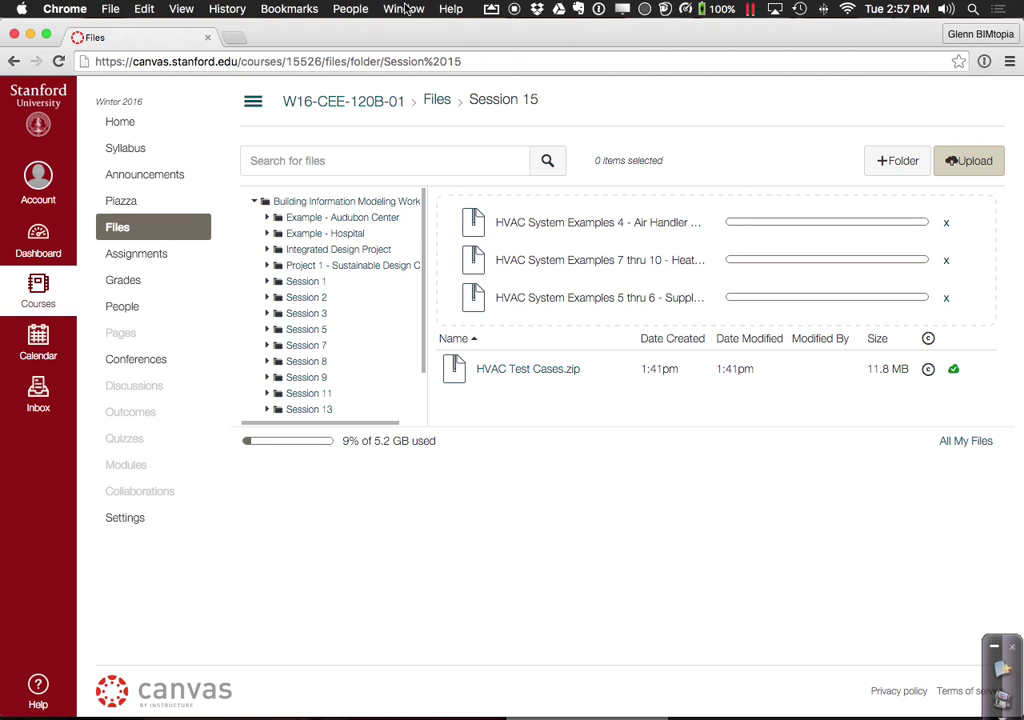
{"action": "mouse_move", "coordinate": [418, 38]}
{"action": "left_mouse_down"}
{"action": "mouse_move", "coordinate": [389, 43]}
{"action": "mouse_move", "coordinate": [410, 34]}
{"action": "left_mouse_up"}
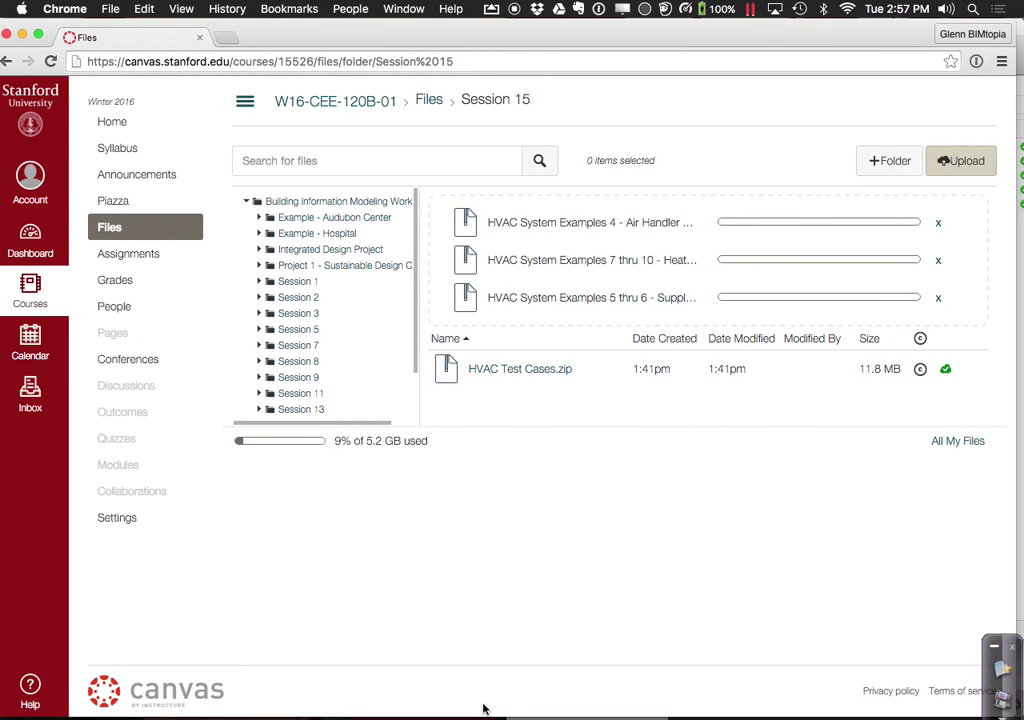
Expand the Examples 4, 5 thru 6 and 7 thru 10 zips into folders in Session 15
{"action": "mouse_move", "coordinate": [359, 710]}
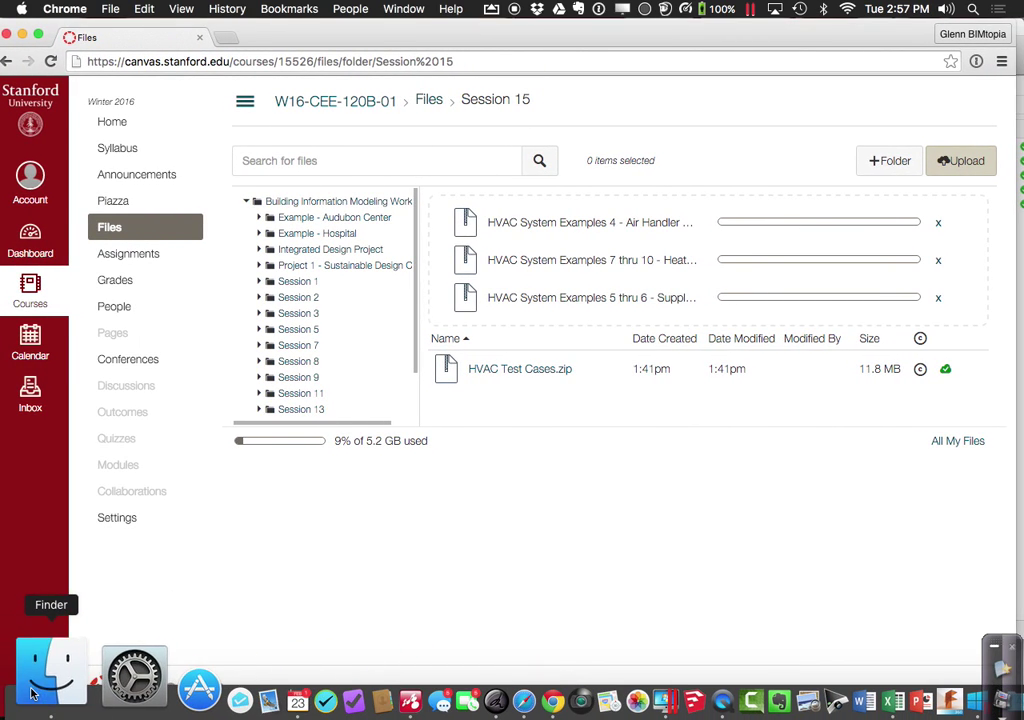
{"action": "left_click", "coordinate": [45, 690]}
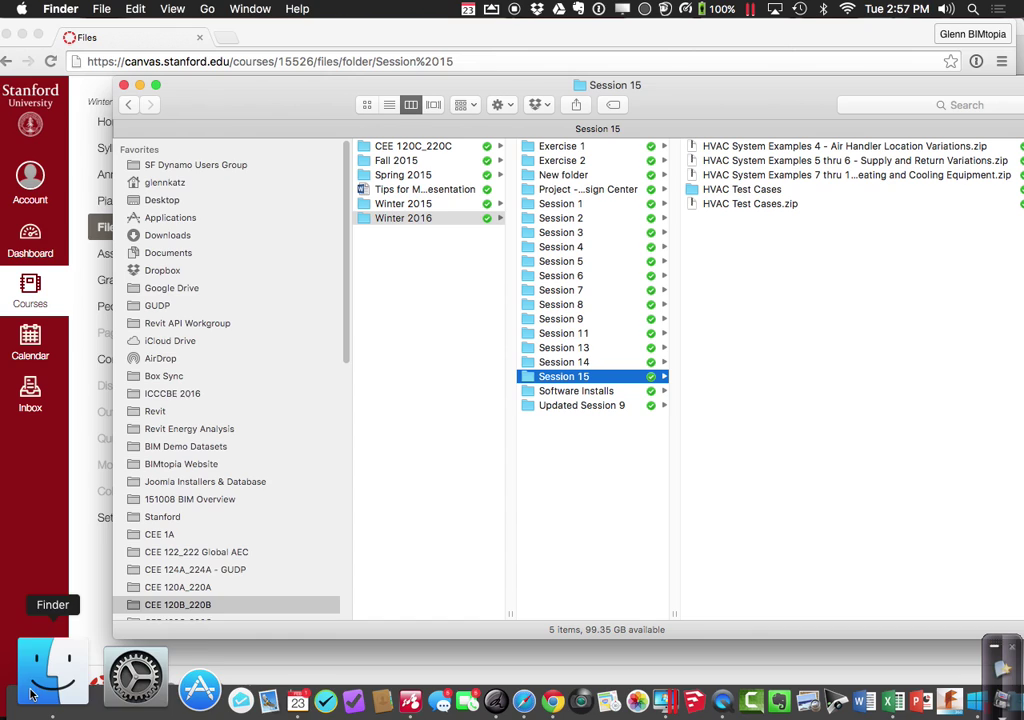
{"action": "left_click", "coordinate": [786, 149]}
{"action": "double_click", "coordinate": [786, 149]}
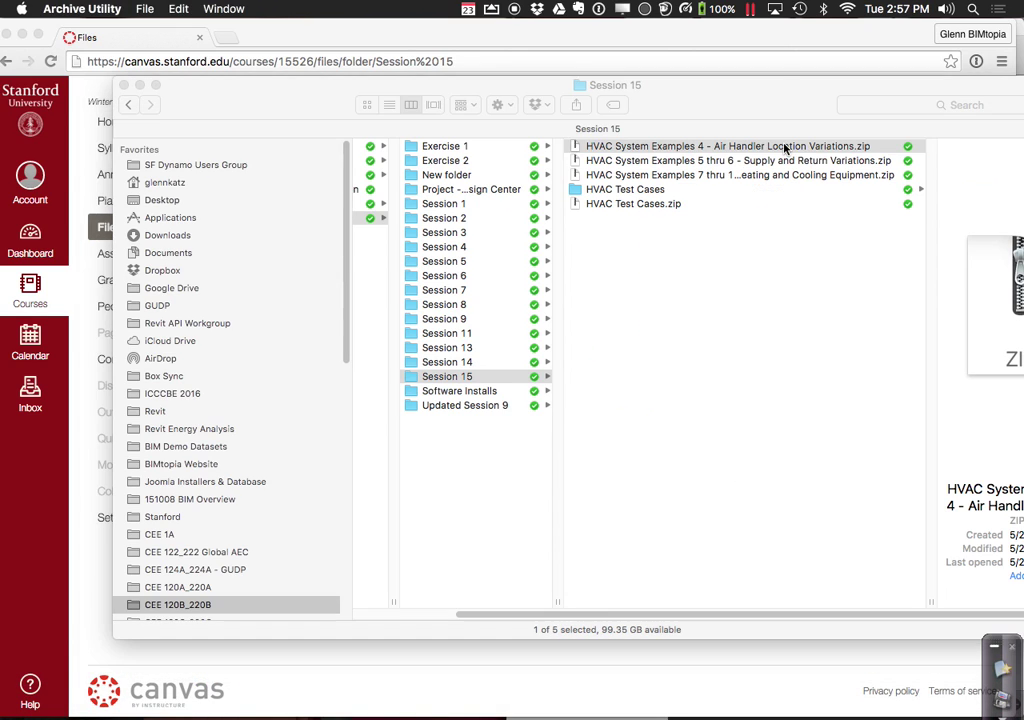
{"action": "left_click", "coordinate": [700, 147]}
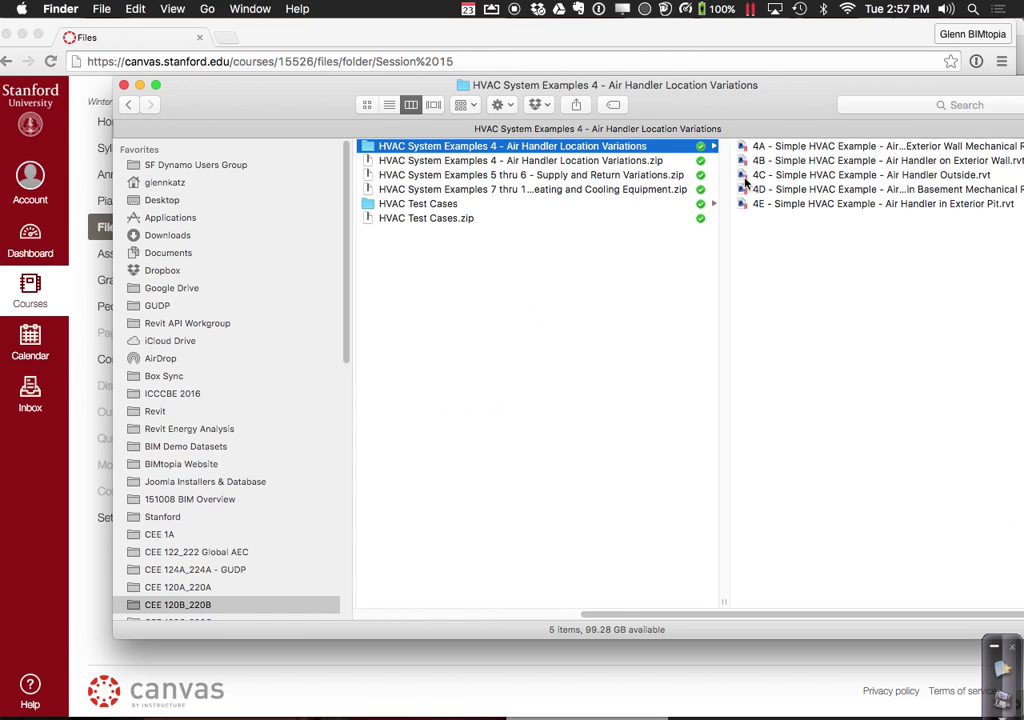
{"action": "left_click", "coordinate": [535, 161]}
{"action": "left_click", "coordinate": [535, 161]}
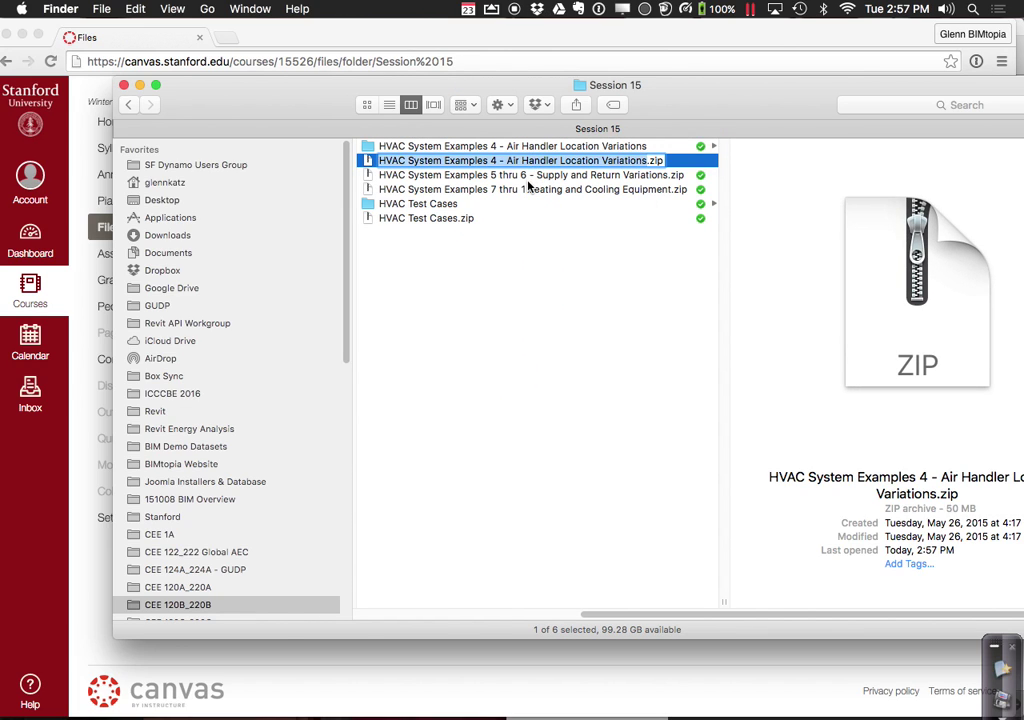
{"action": "double_click", "coordinate": [533, 175]}
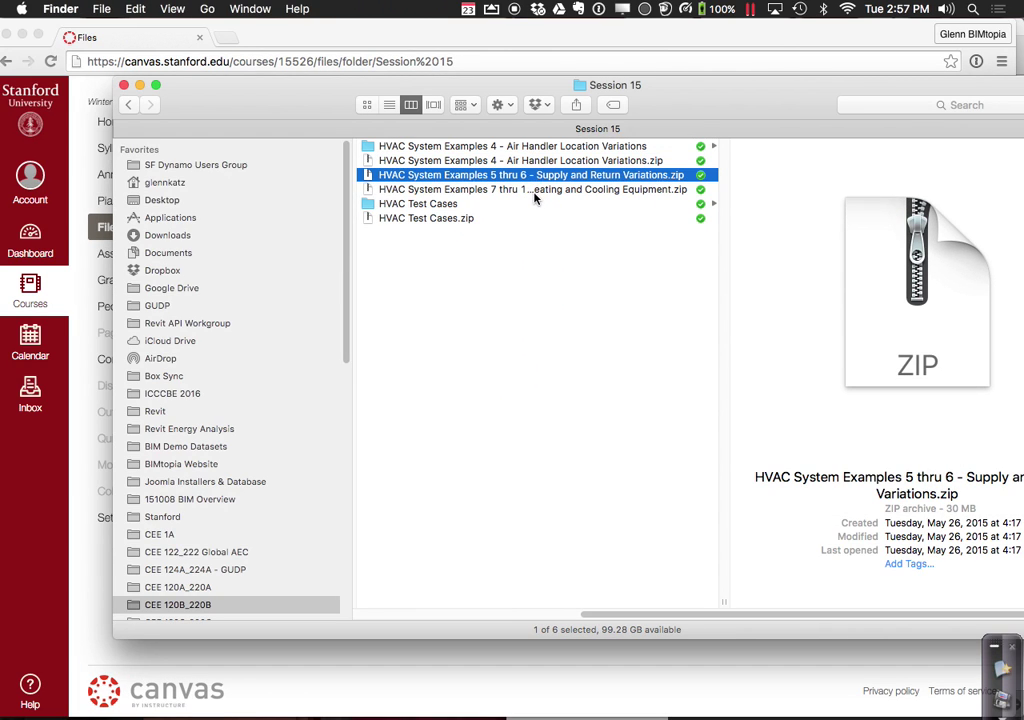
{"action": "double_click", "coordinate": [536, 205]}
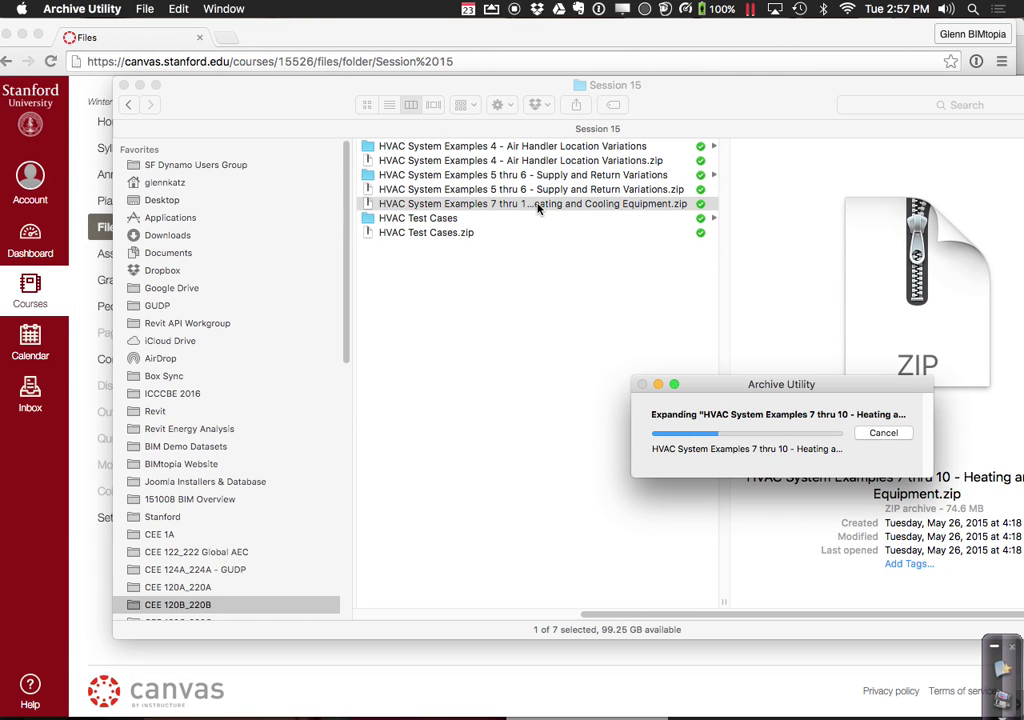
{"action": "left_click", "coordinate": [72, 627]}
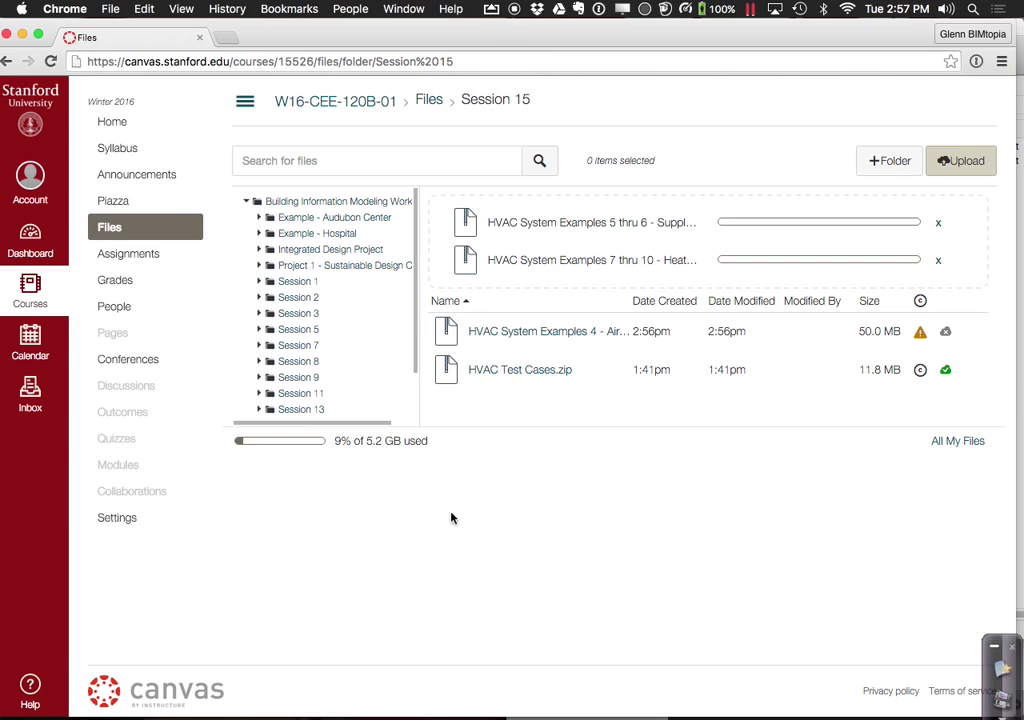
Set the Examples 4 zip's usage right to 'I hold the copyright' and publish it
{"action": "left_click", "coordinate": [922, 336]}
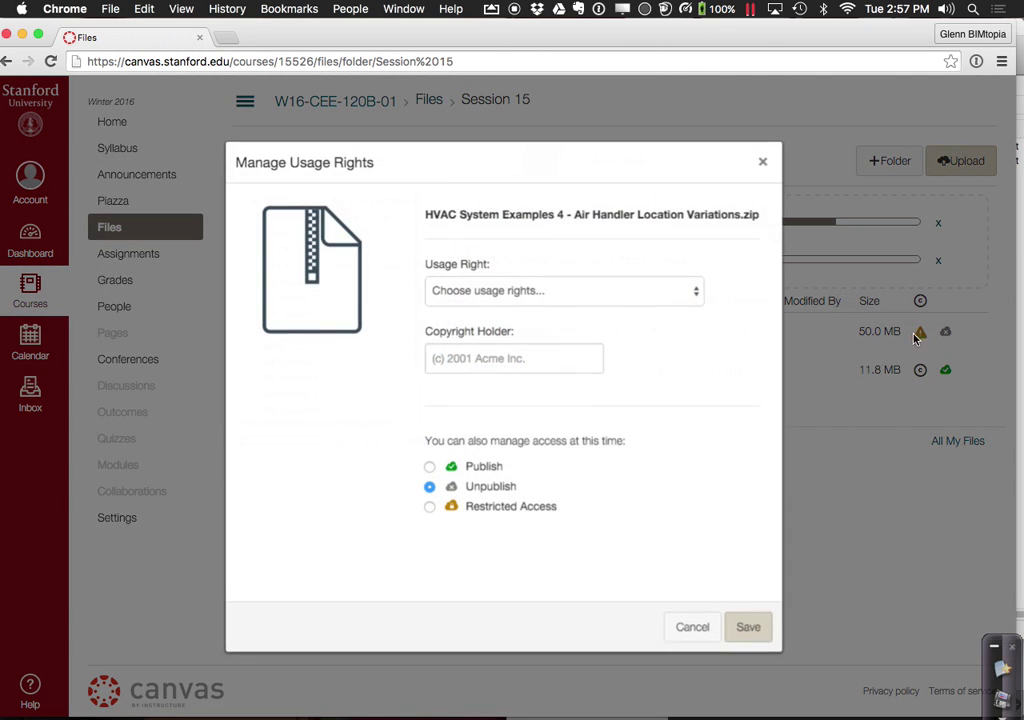
{"action": "left_click", "coordinate": [447, 465]}
{"action": "left_click", "coordinate": [490, 291]}
{"action": "left_click", "coordinate": [495, 307]}
{"action": "left_click", "coordinate": [750, 628]}
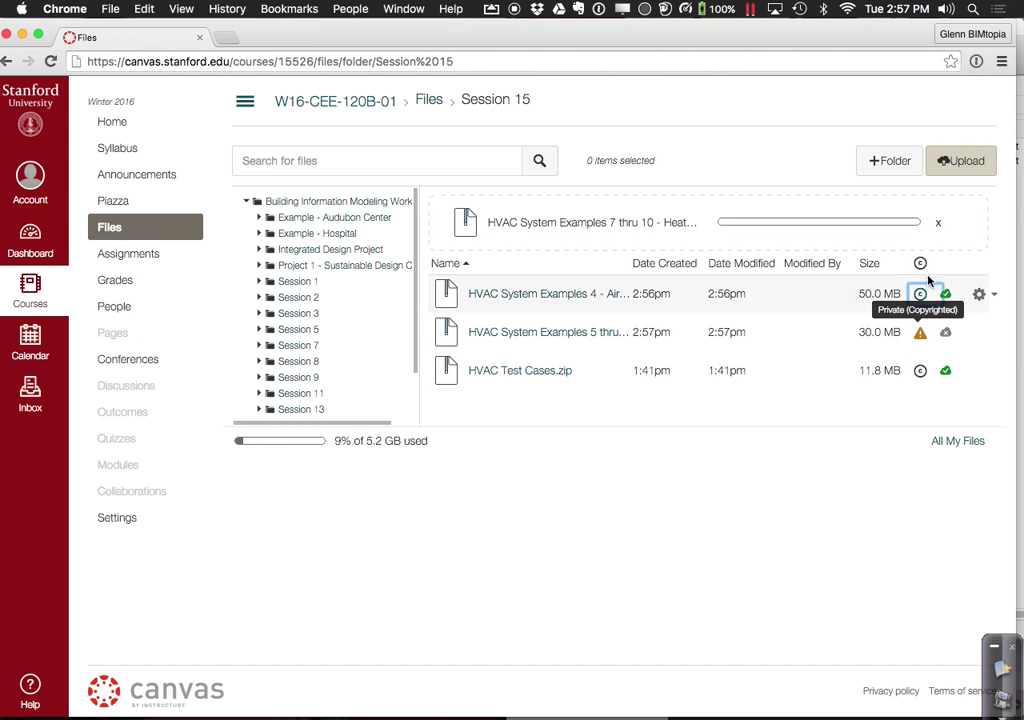
Give the Examples 5 thru 6 zip the same copyright usage right and publish it
{"action": "left_click", "coordinate": [920, 333]}
{"action": "left_click", "coordinate": [486, 476]}
{"action": "left_click", "coordinate": [485, 302]}
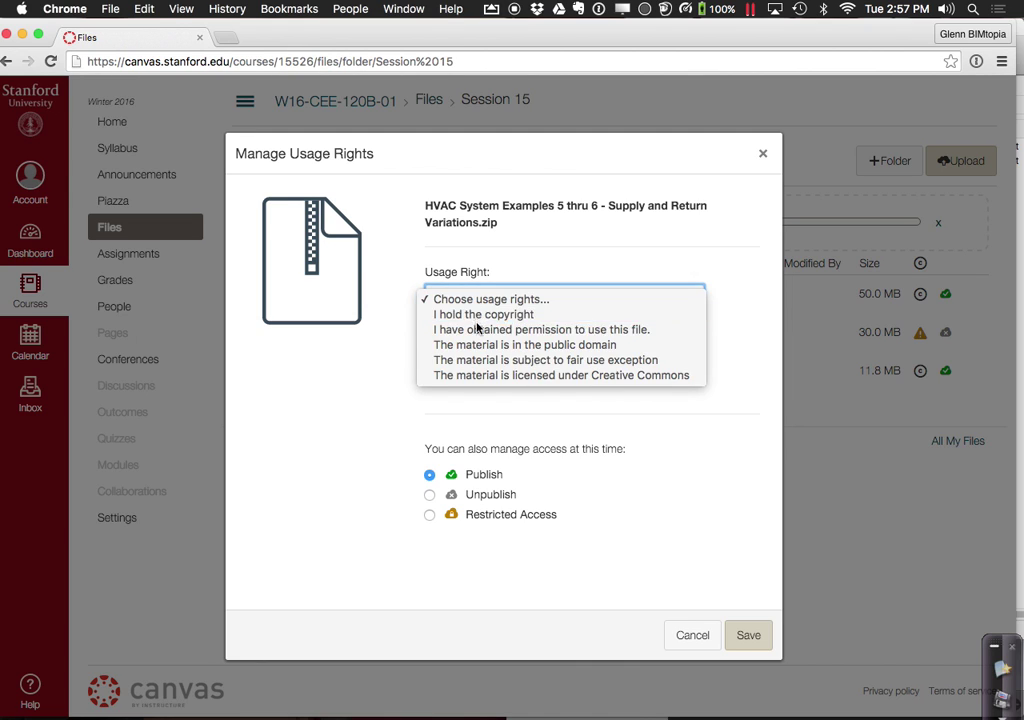
{"action": "left_click", "coordinate": [478, 331]}
{"action": "left_click", "coordinate": [750, 637]}
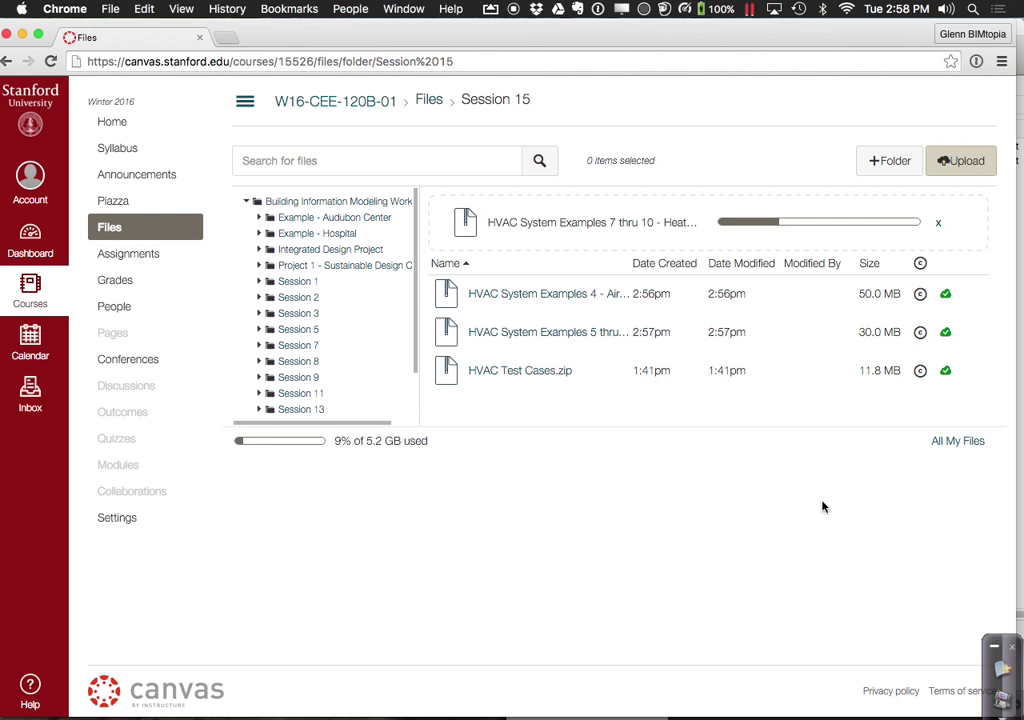
{"action": "key", "text": "ctrl+Right"}
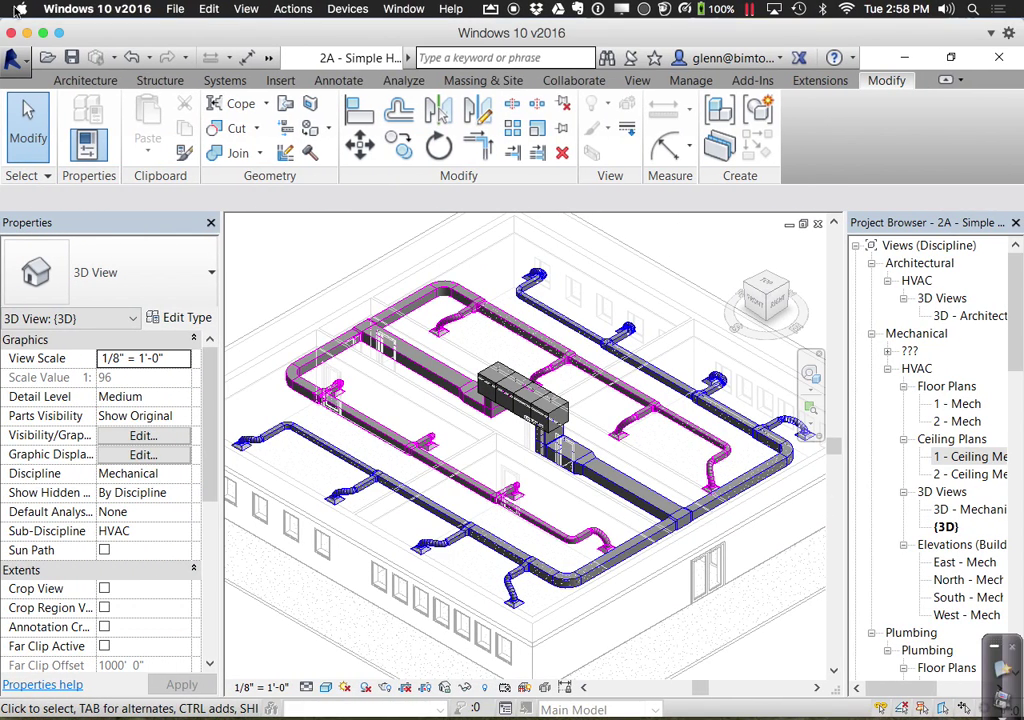
Open the 4A model from Winter 2016 > Session 15 > HVAC System Examples 4
{"action": "left_click", "coordinate": [47, 58]}
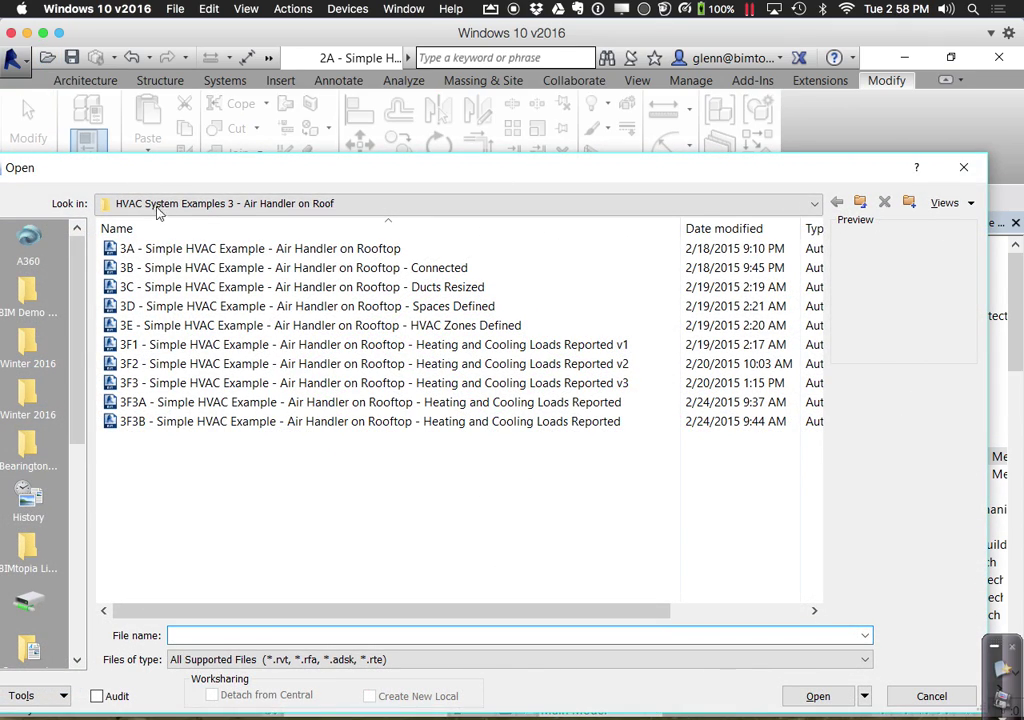
{"action": "left_click", "coordinate": [178, 204]}
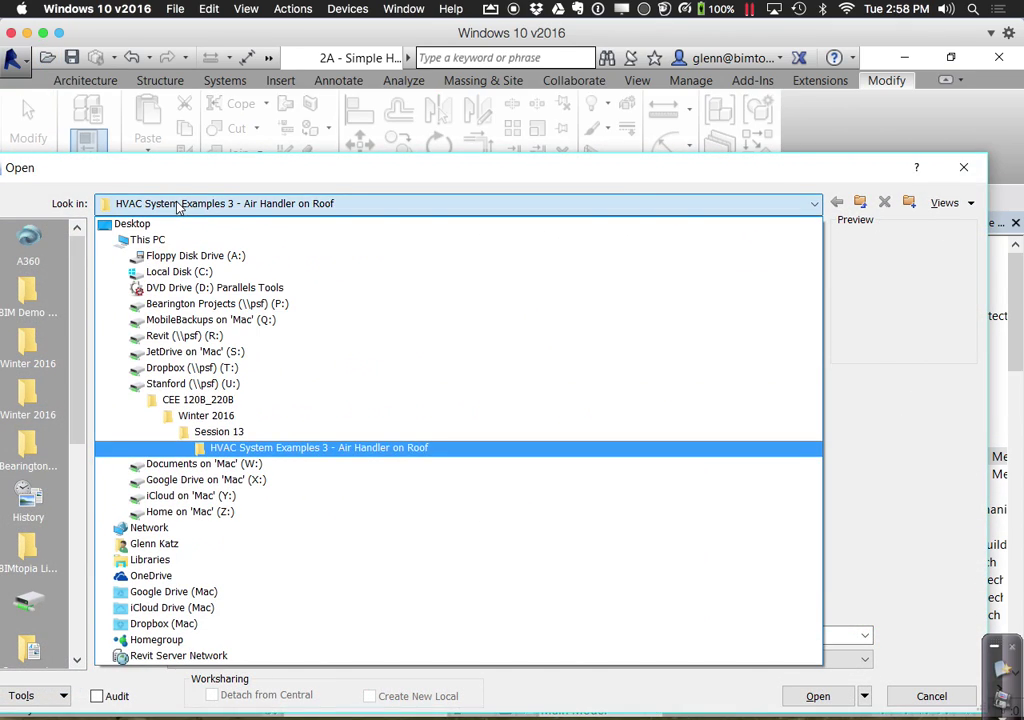
{"action": "left_click", "coordinate": [200, 418]}
{"action": "double_click", "coordinate": [160, 554]}
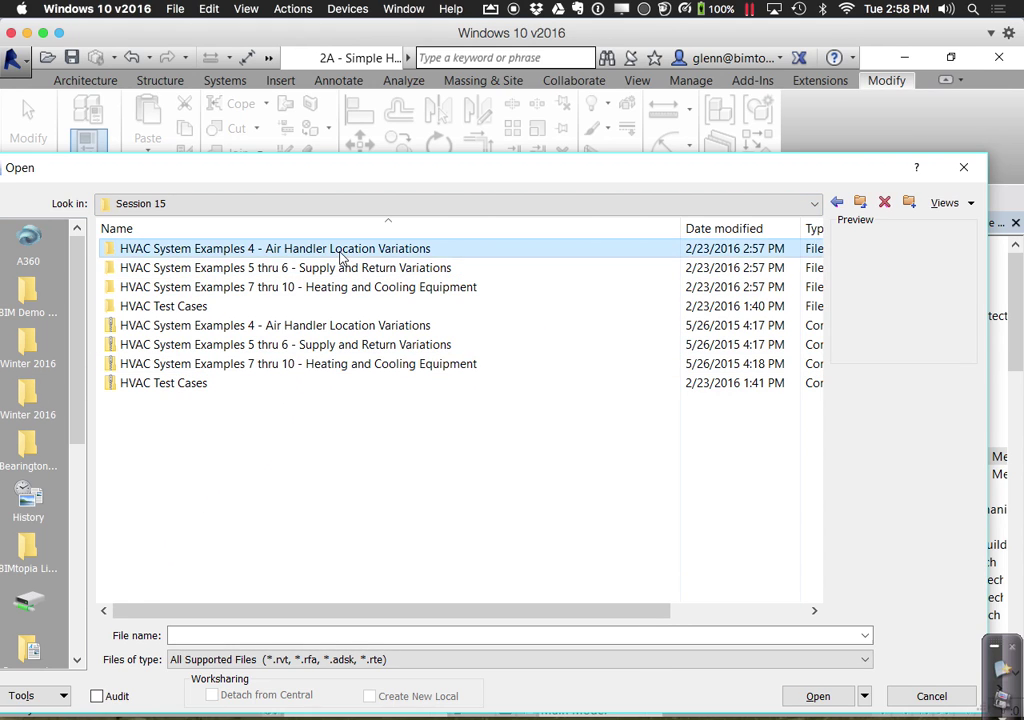
{"action": "double_click", "coordinate": [340, 250]}
{"action": "left_click", "coordinate": [411, 250]}
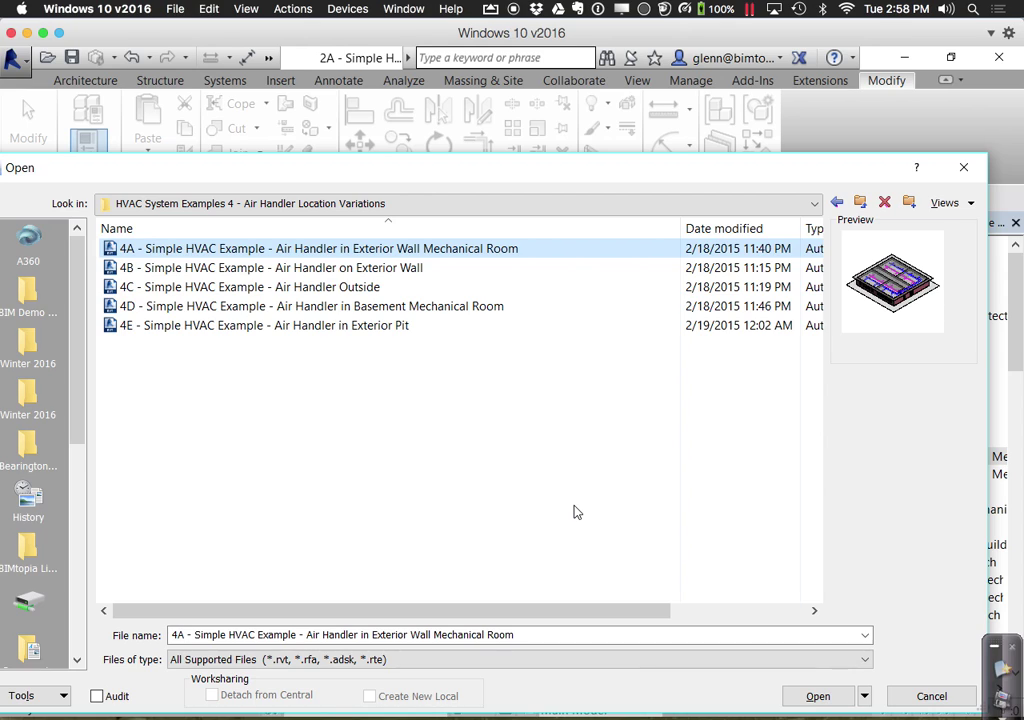
{"action": "double_click", "coordinate": [398, 259]}
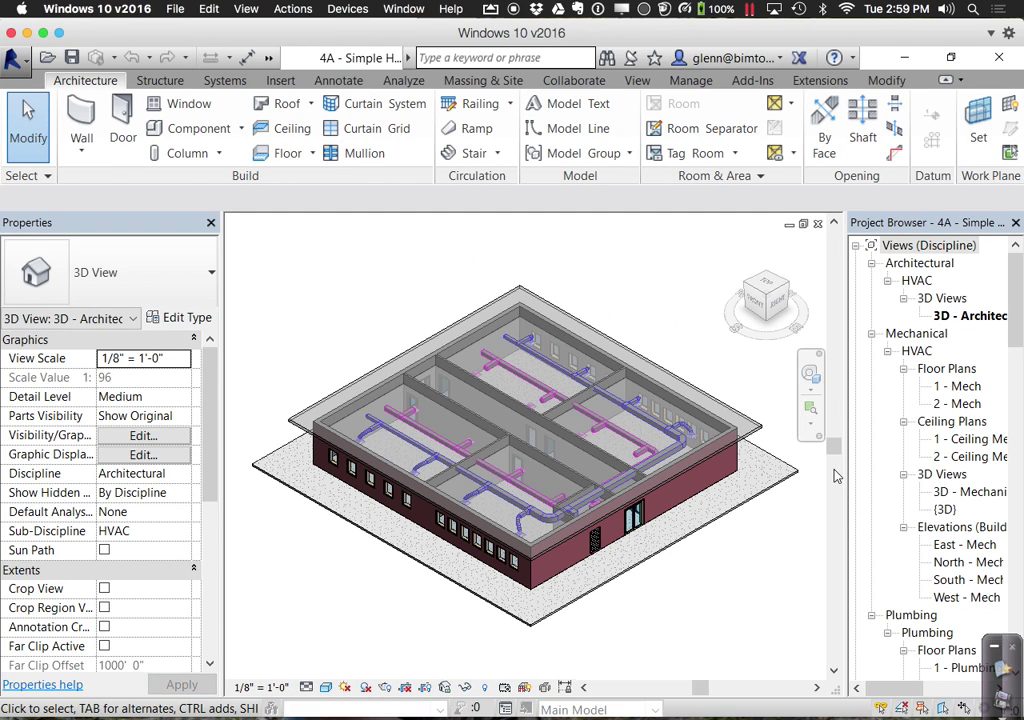
Zoom into the building, then open the 1 - Mech floor plan and zoom to Space SE
{"action": "left_click", "coordinate": [812, 410]}
{"action": "left_click_drag", "start_coordinate": [483, 440], "coordinate": [657, 593]}
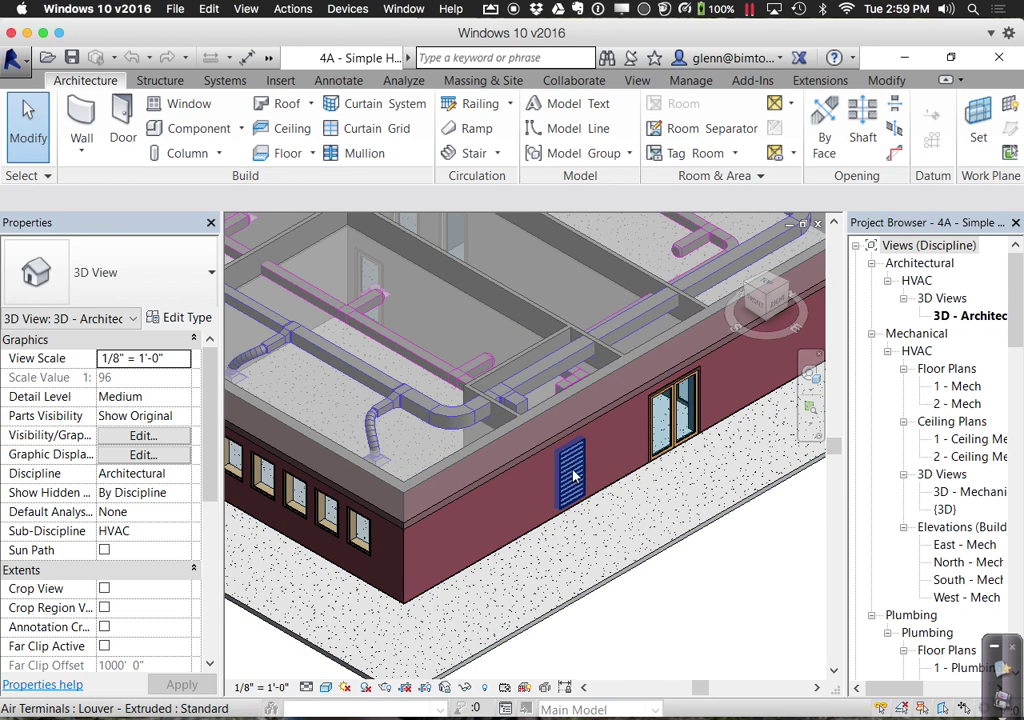
{"action": "left_click", "coordinate": [960, 387]}
{"action": "double_click", "coordinate": [960, 387]}
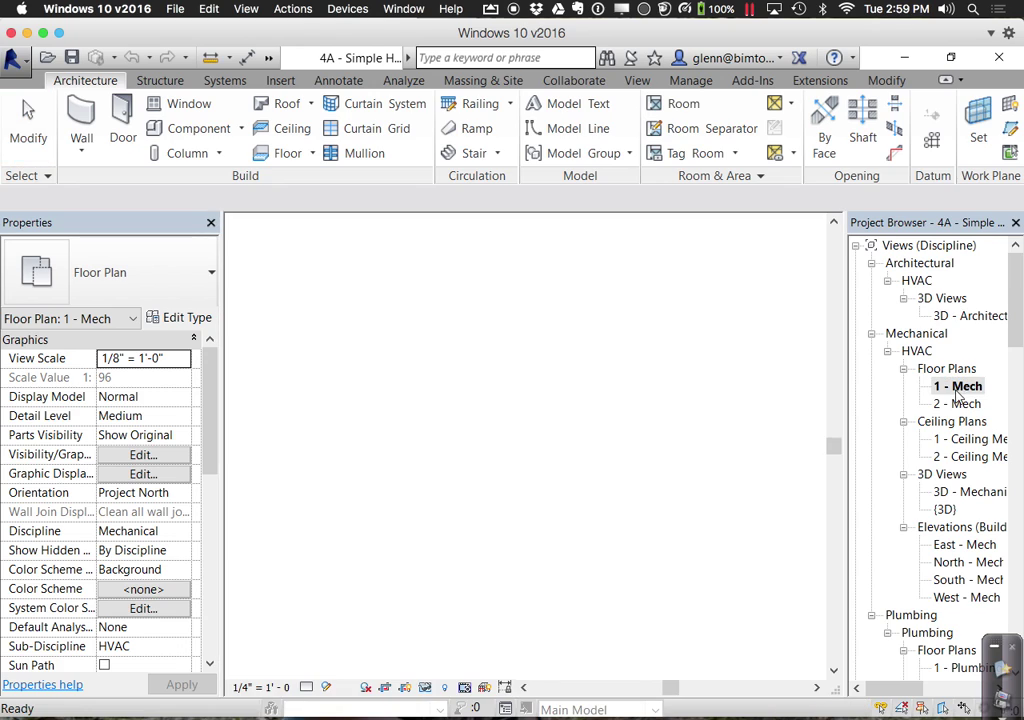
{"action": "scroll", "coordinate": [660, 465], "scroll_direction": "up", "scroll_amount": 5}
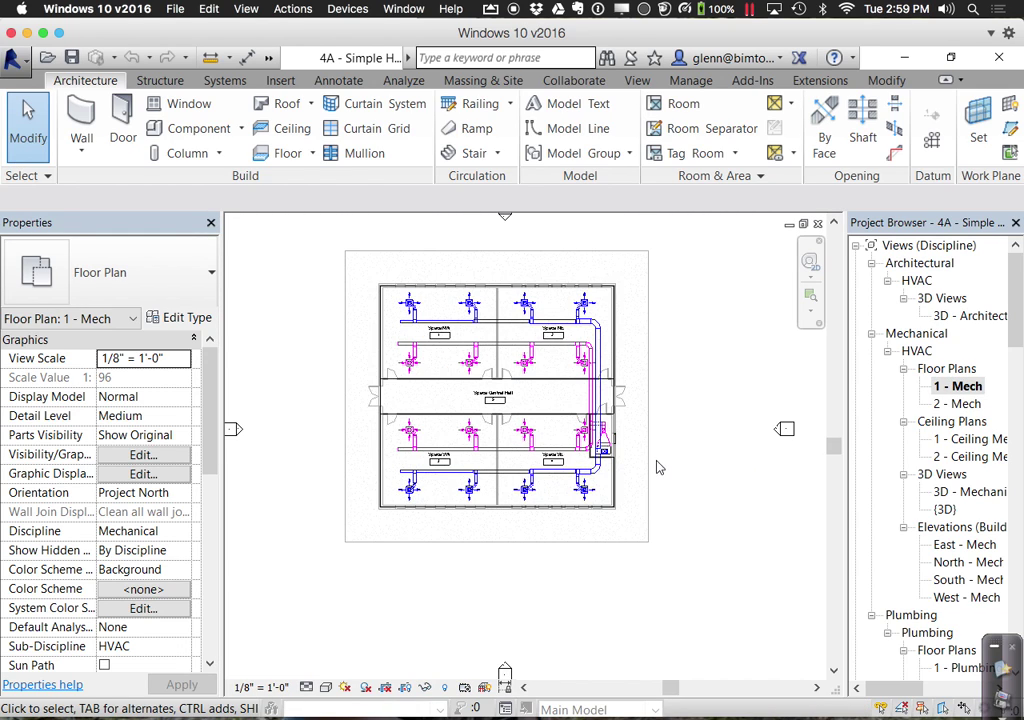
{"action": "scroll", "coordinate": [602, 460], "scroll_direction": "up", "scroll_amount": 2}
{"action": "middle_click_drag", "start_coordinate": [601, 459], "coordinate": [591, 386]}
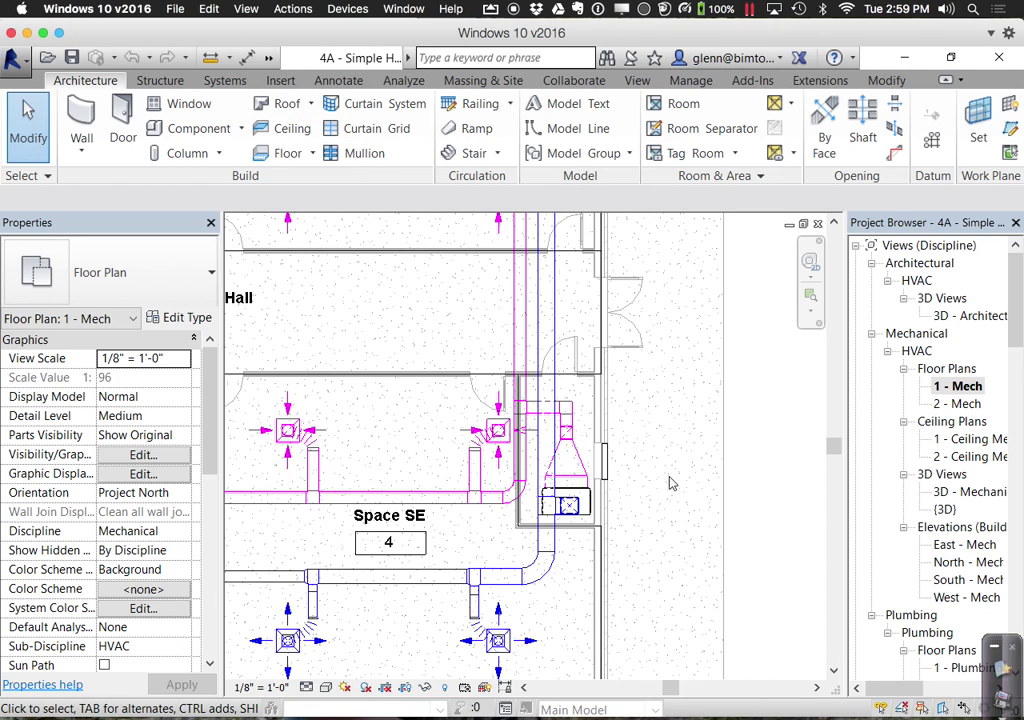
Open the {3D} view and zoom and pan to the air handler's duct connections
{"action": "double_click", "coordinate": [950, 510]}
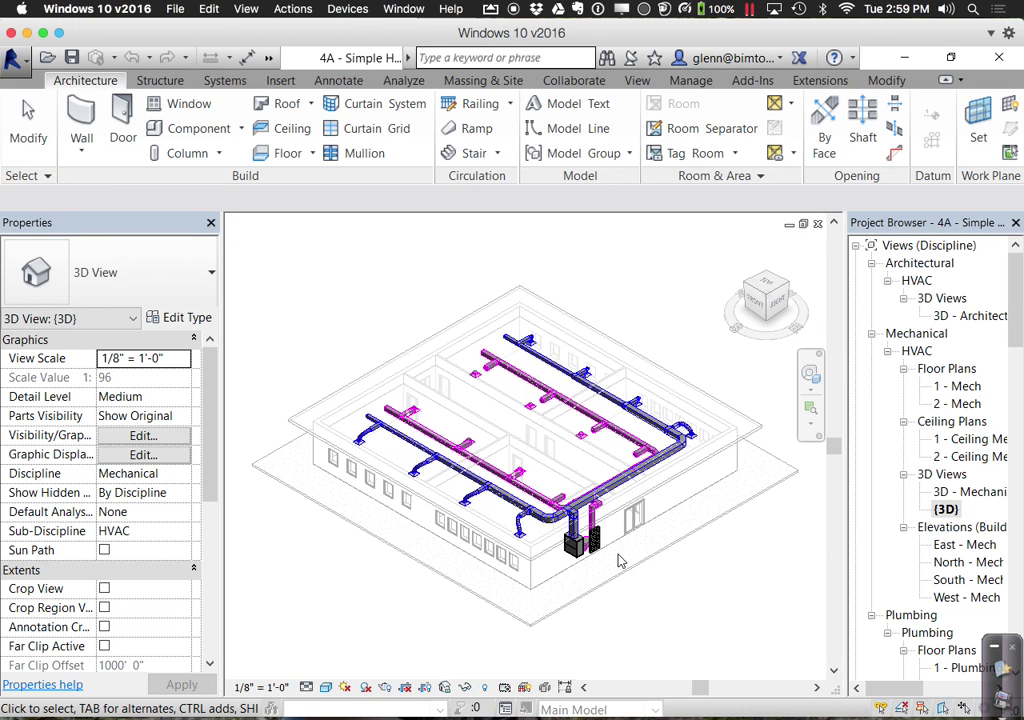
{"action": "scroll", "coordinate": [606, 560], "scroll_direction": "up", "scroll_amount": 8}
{"action": "middle_click_drag", "start_coordinate": [604, 563], "coordinate": [645, 582]}
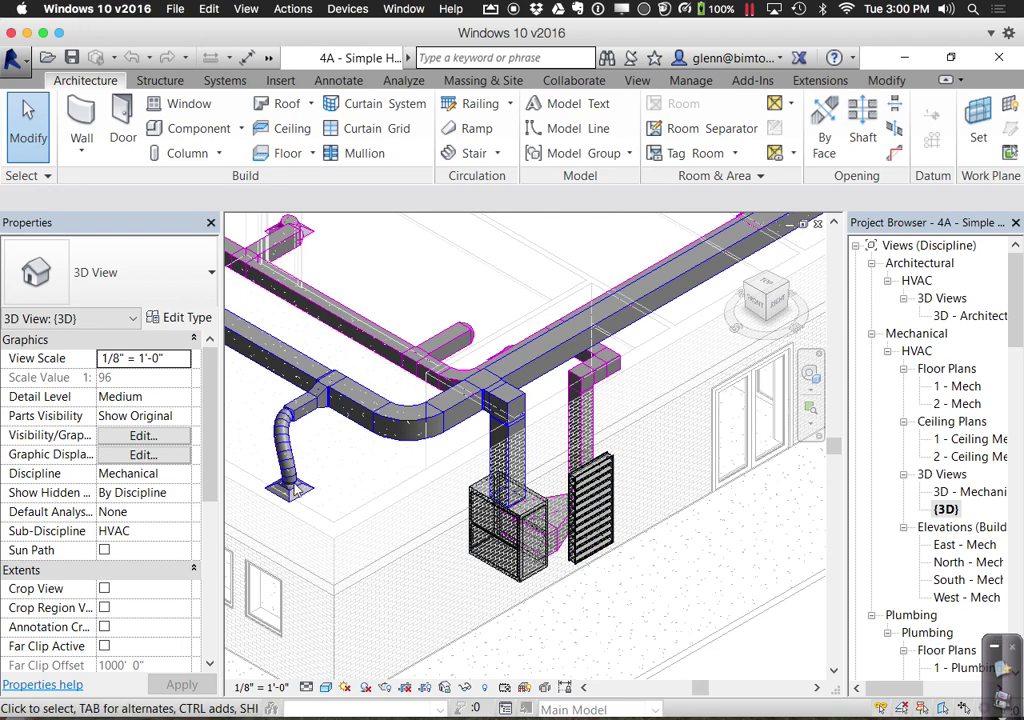
{"action": "left_click", "coordinate": [48, 58]}
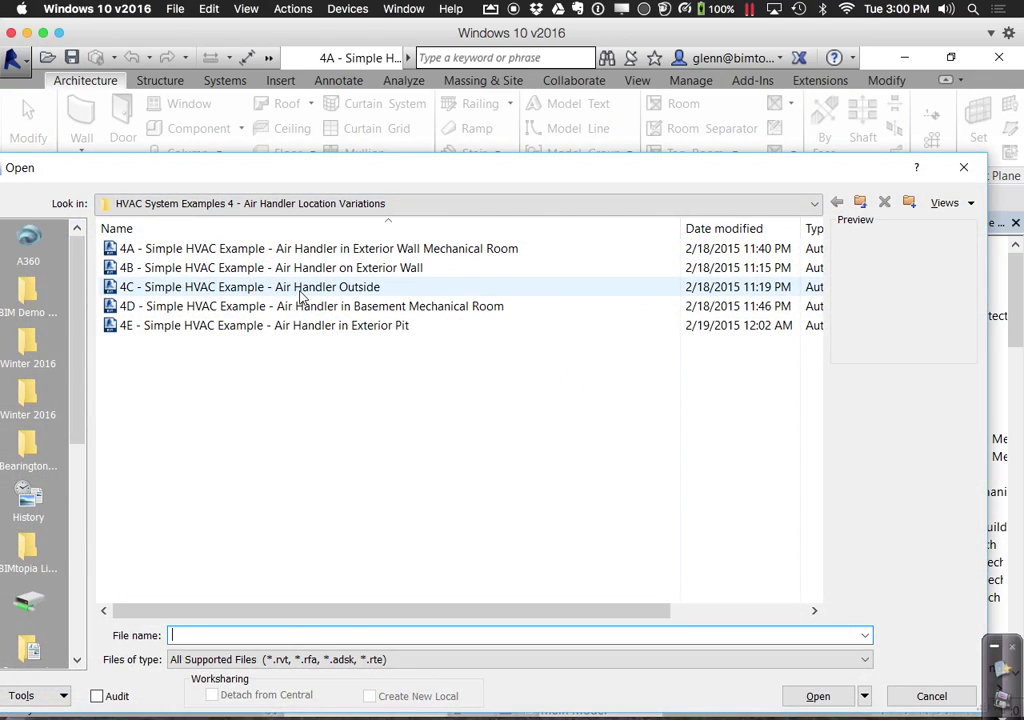
Open the 4C model and zoom into the air handler enclosure by the entrance
{"action": "double_click", "coordinate": [295, 288]}
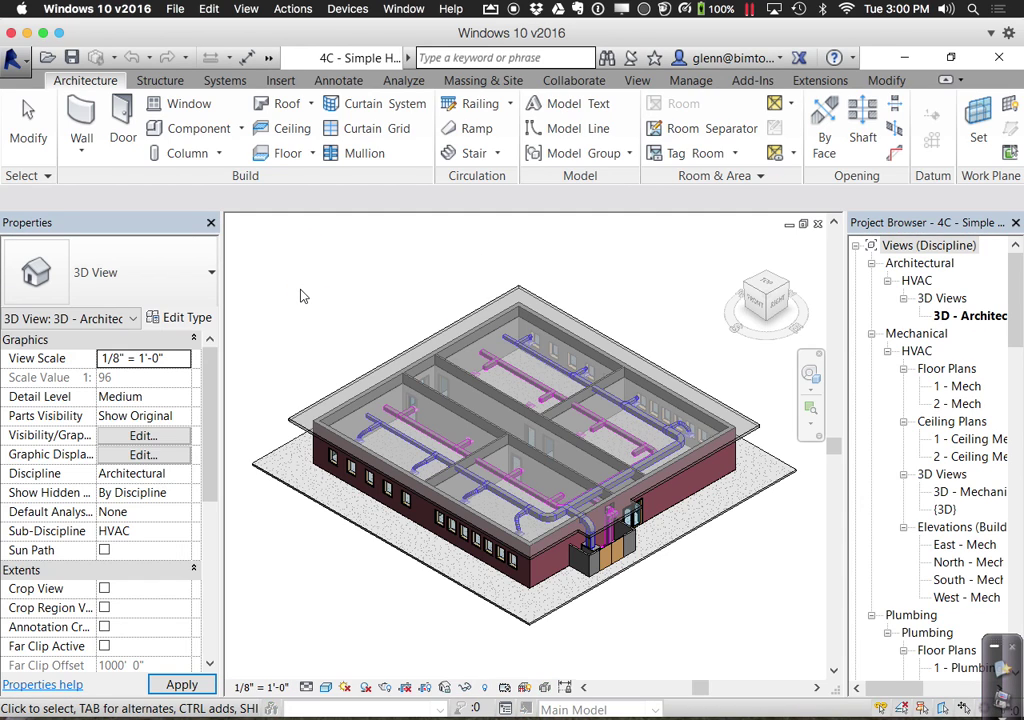
{"action": "left_click", "coordinate": [810, 408]}
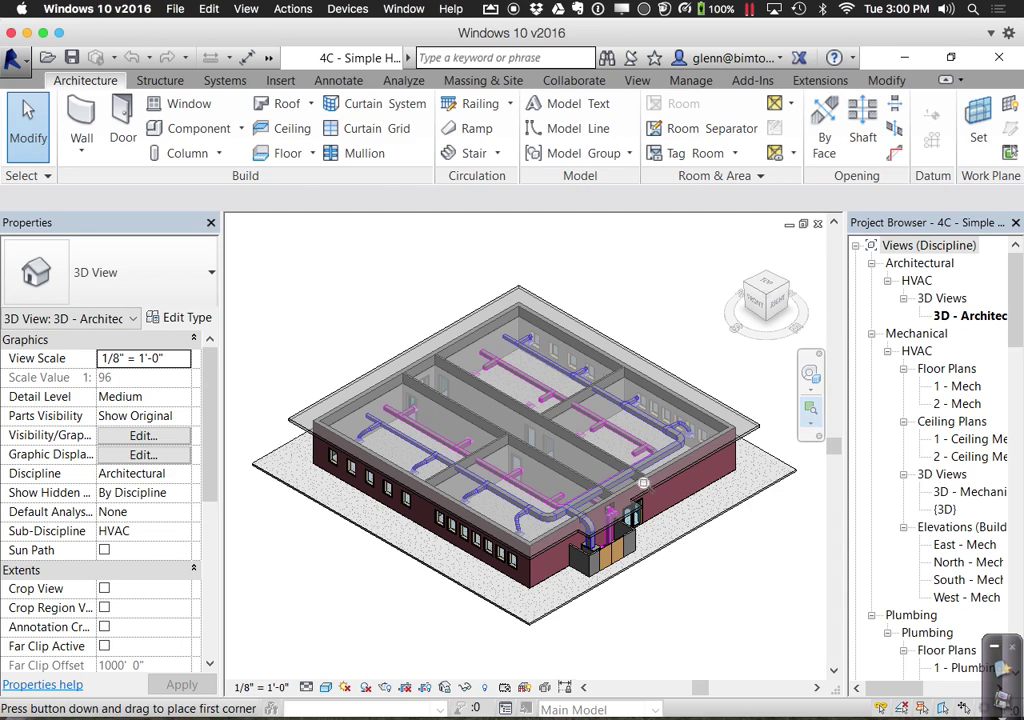
{"action": "left_click_drag", "start_coordinate": [540, 476], "coordinate": [677, 615]}
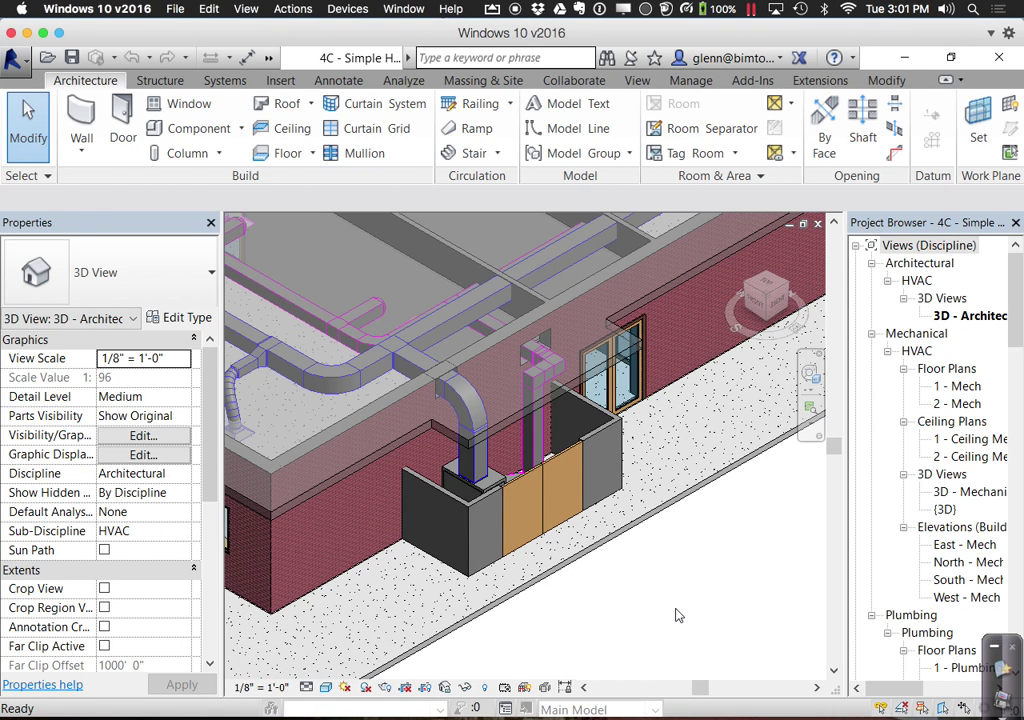
Open the {3D} view and zoom in on the outdoor air handler
{"action": "double_click", "coordinate": [946, 510]}
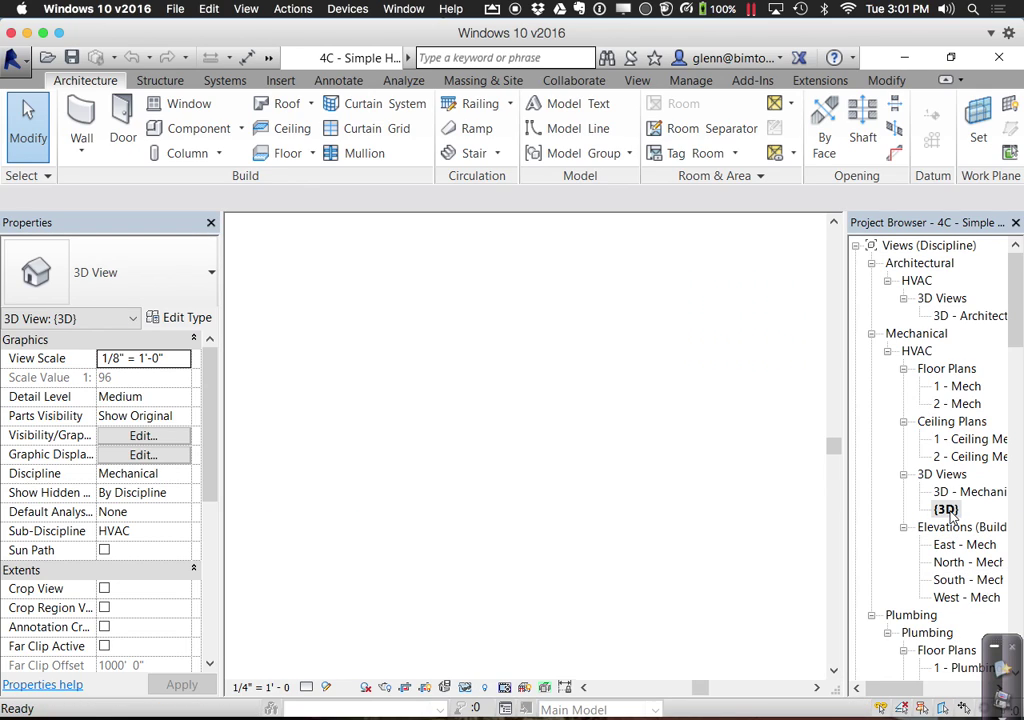
{"action": "left_click", "coordinate": [811, 408]}
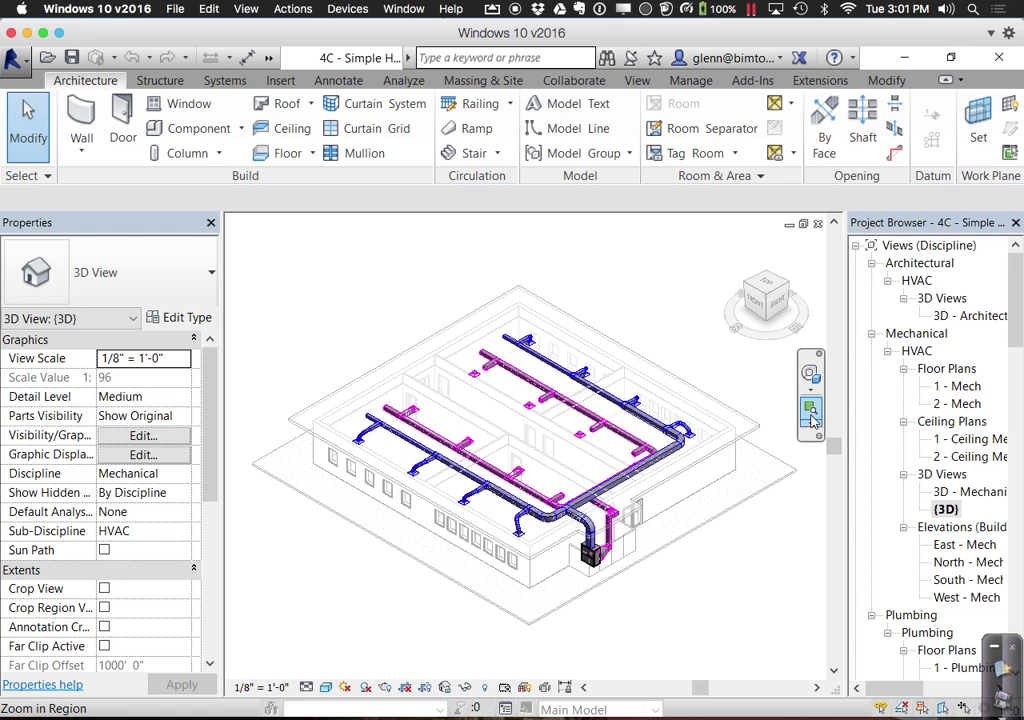
{"action": "left_click_drag", "start_coordinate": [512, 460], "coordinate": [651, 603]}
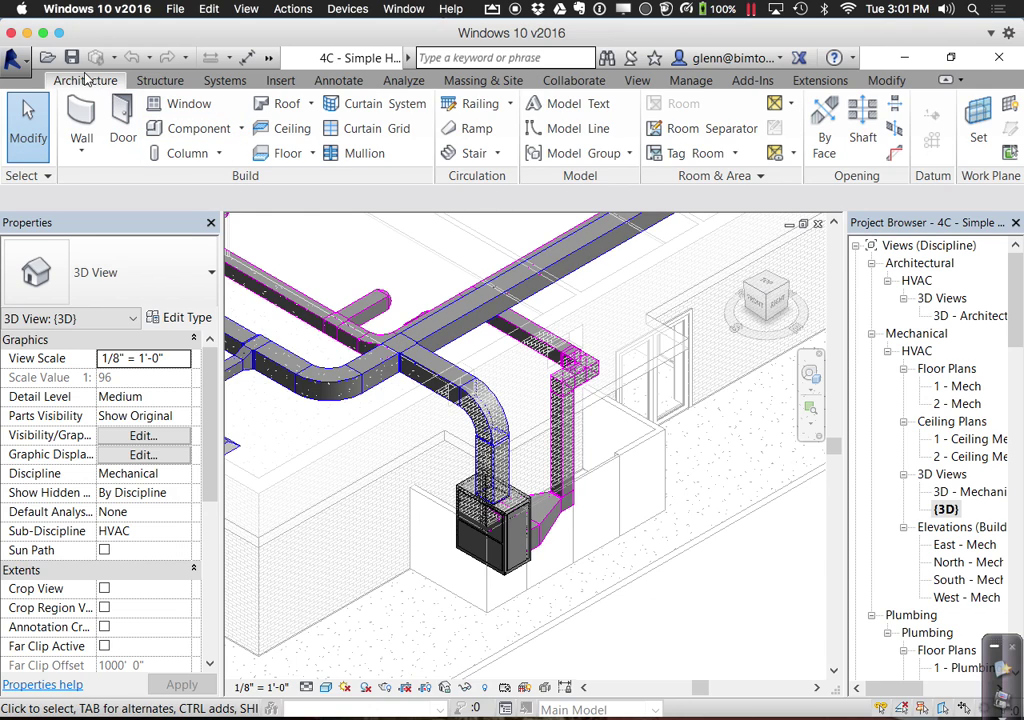
{"action": "left_click", "coordinate": [47, 58]}
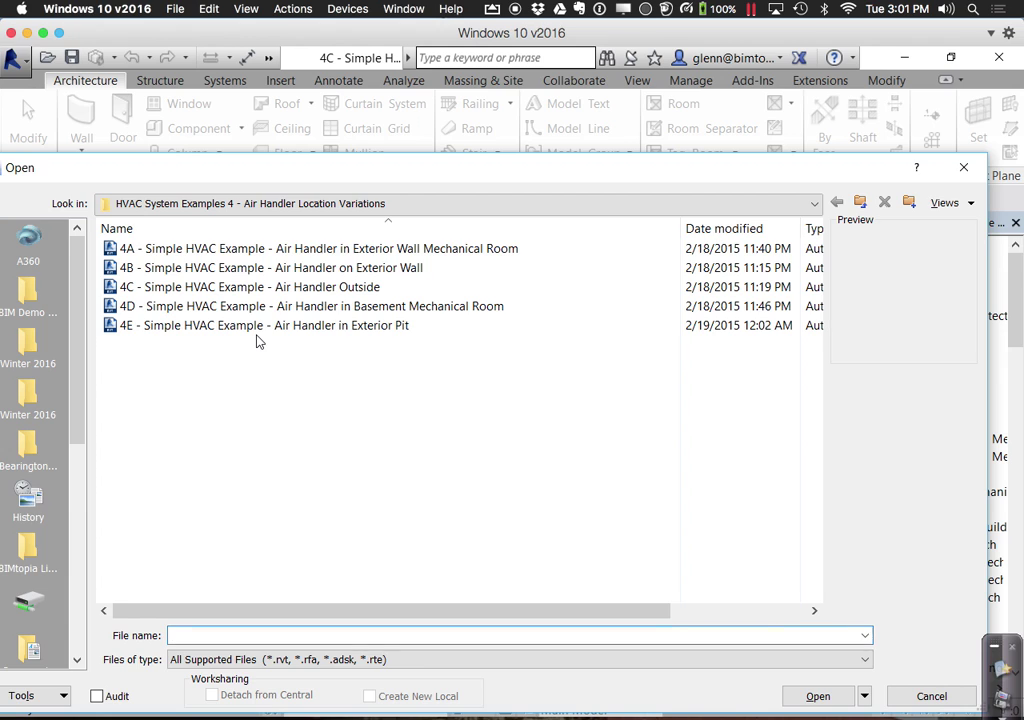
Open the 4E model, zoom to the balcony over the pit, then show its {3D} view
{"action": "left_click", "coordinate": [257, 334]}
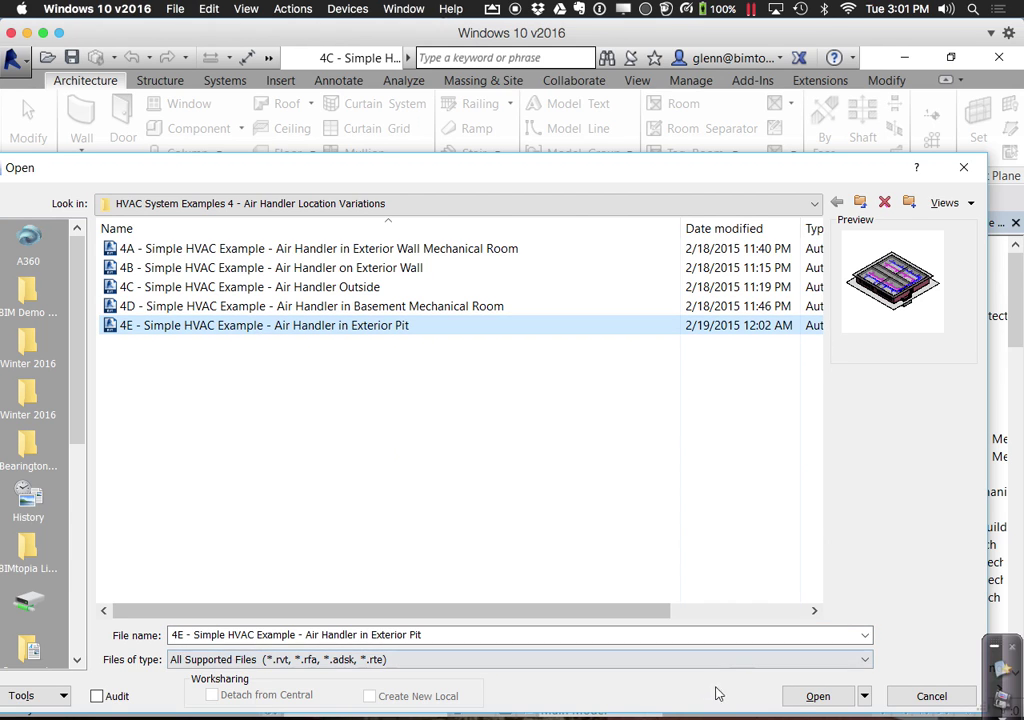
{"action": "left_click", "coordinate": [812, 696]}
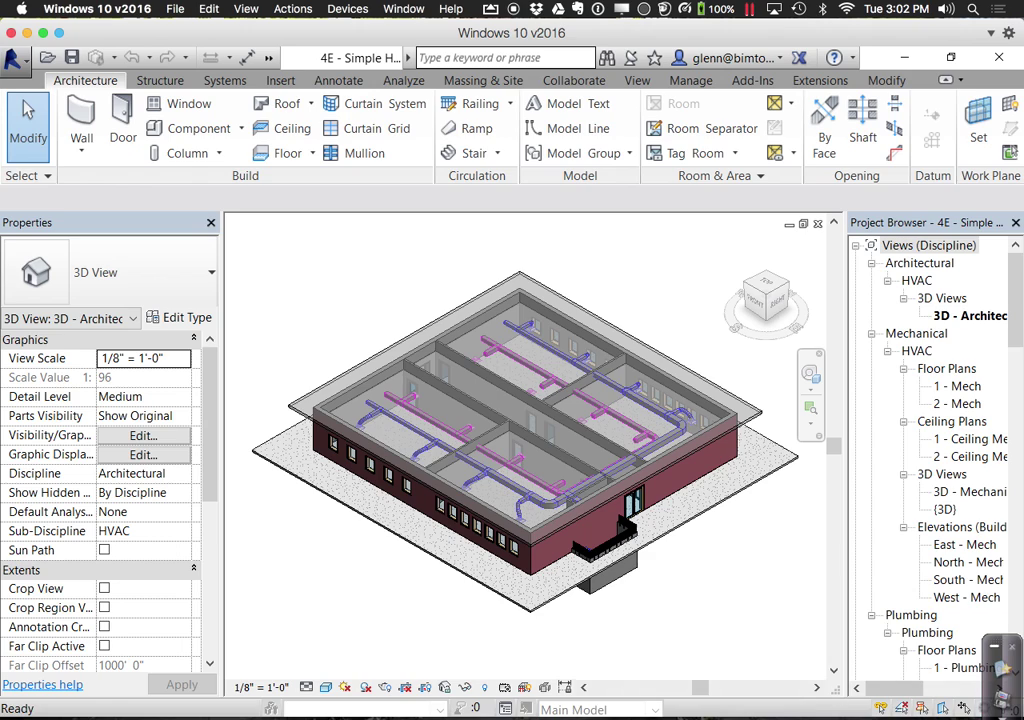
{"action": "left_click", "coordinate": [812, 408]}
{"action": "left_click_drag", "start_coordinate": [528, 515], "coordinate": [677, 640]}
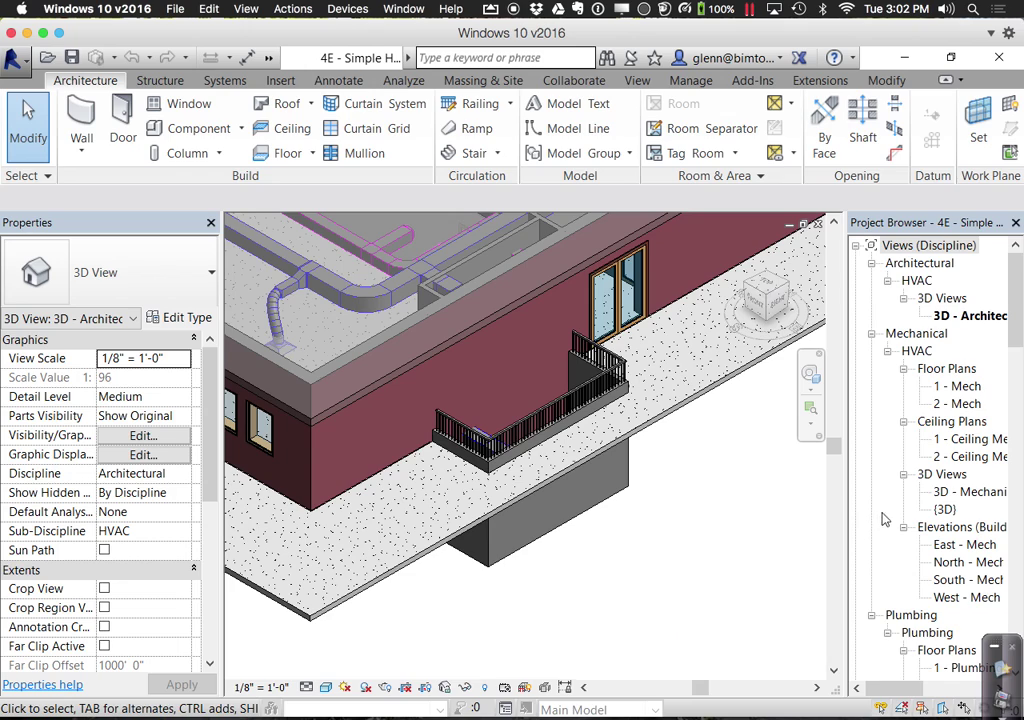
{"action": "left_click", "coordinate": [944, 510]}
{"action": "double_click", "coordinate": [944, 510]}
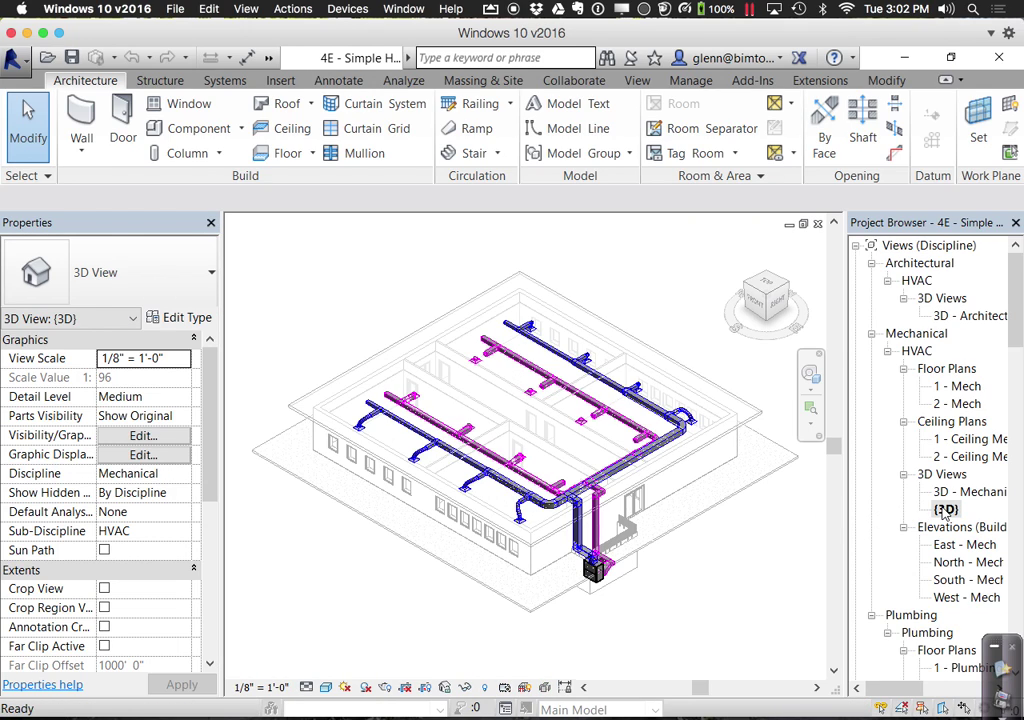
Zoom in on the 4E air handler pit and its supply and return ducts, then bring up the Open dialog
{"action": "left_click", "coordinate": [810, 408]}
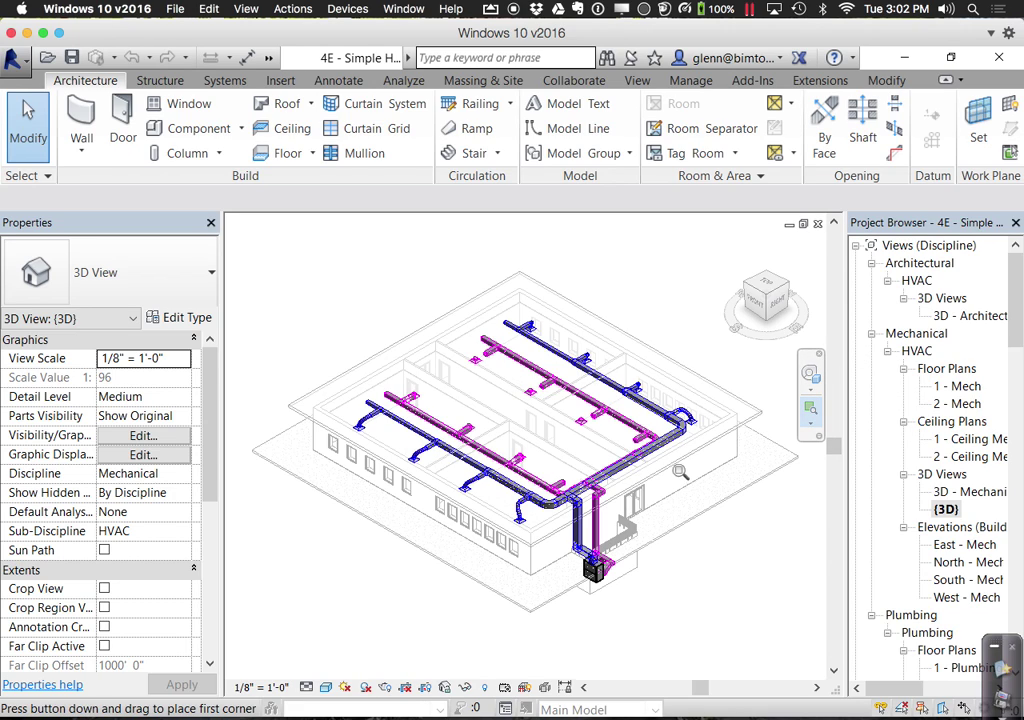
{"action": "left_click_drag", "start_coordinate": [467, 381], "coordinate": [657, 628]}
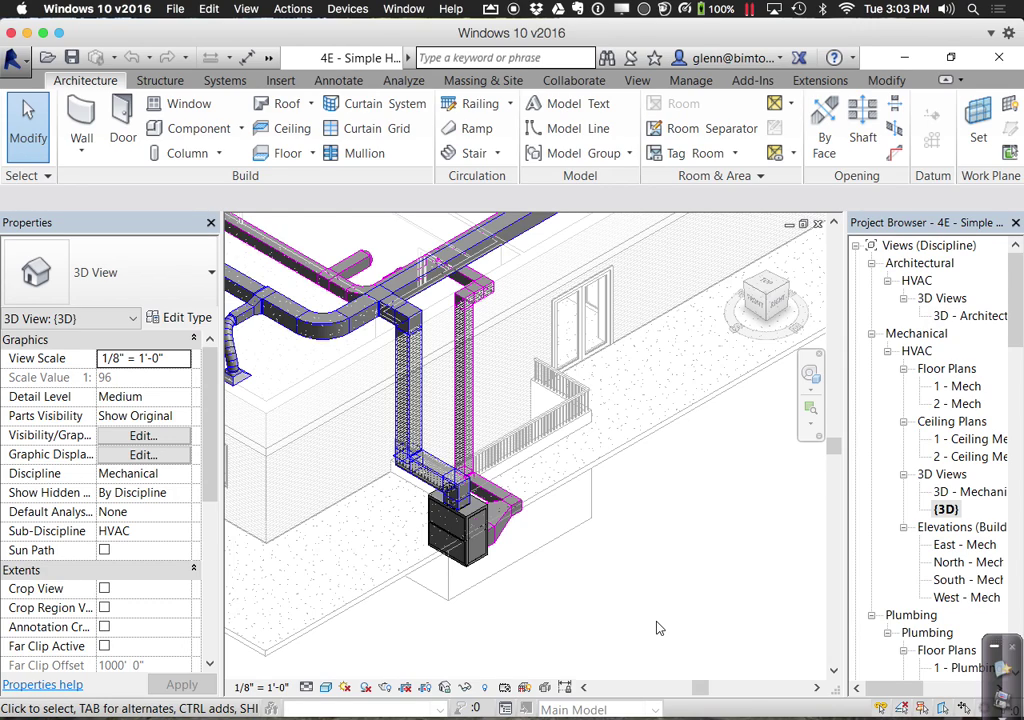
{"action": "left_click", "coordinate": [47, 62]}
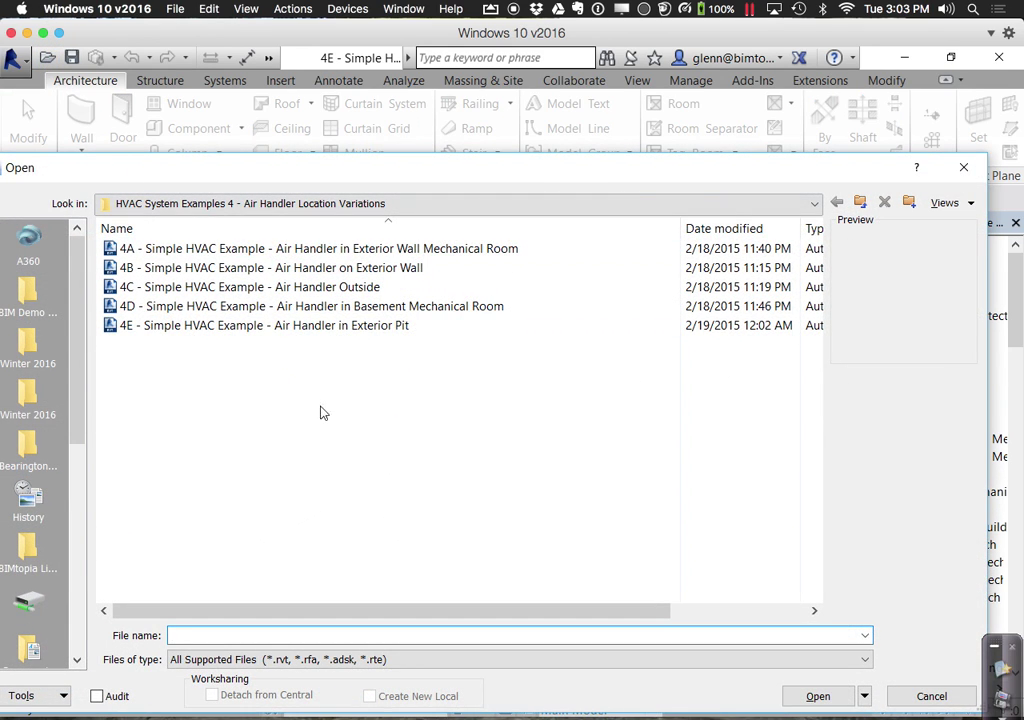
Browse the Session 15 example folders, including HVAC System Examples 5 thru 6 and supply/return variations
{"action": "left_click", "coordinate": [300, 204]}
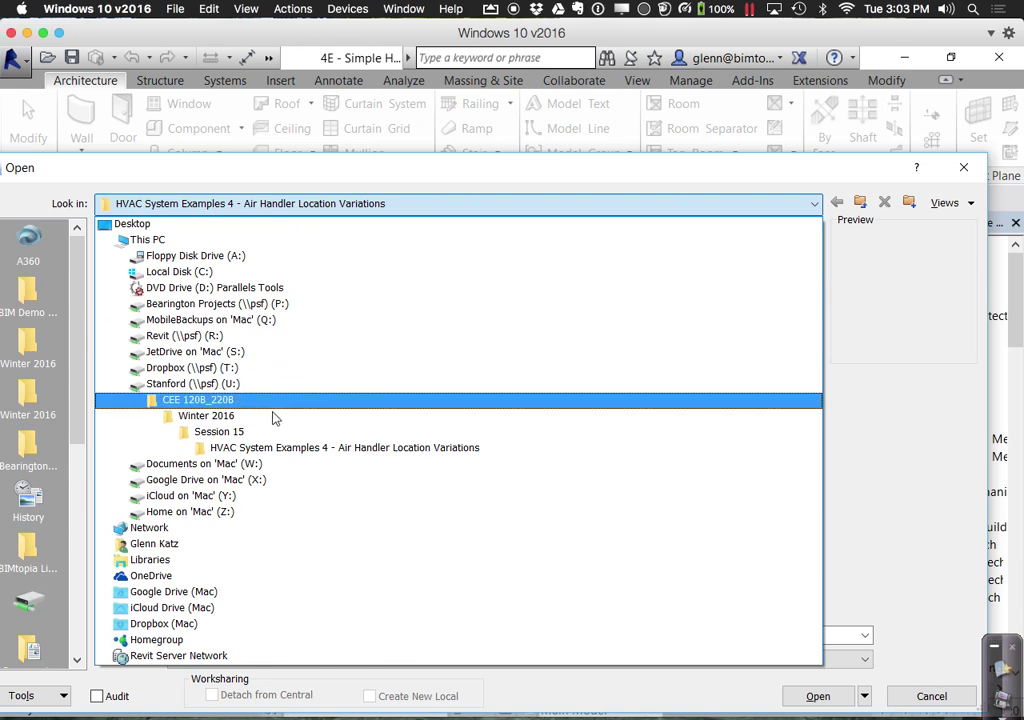
{"action": "left_click", "coordinate": [271, 434]}
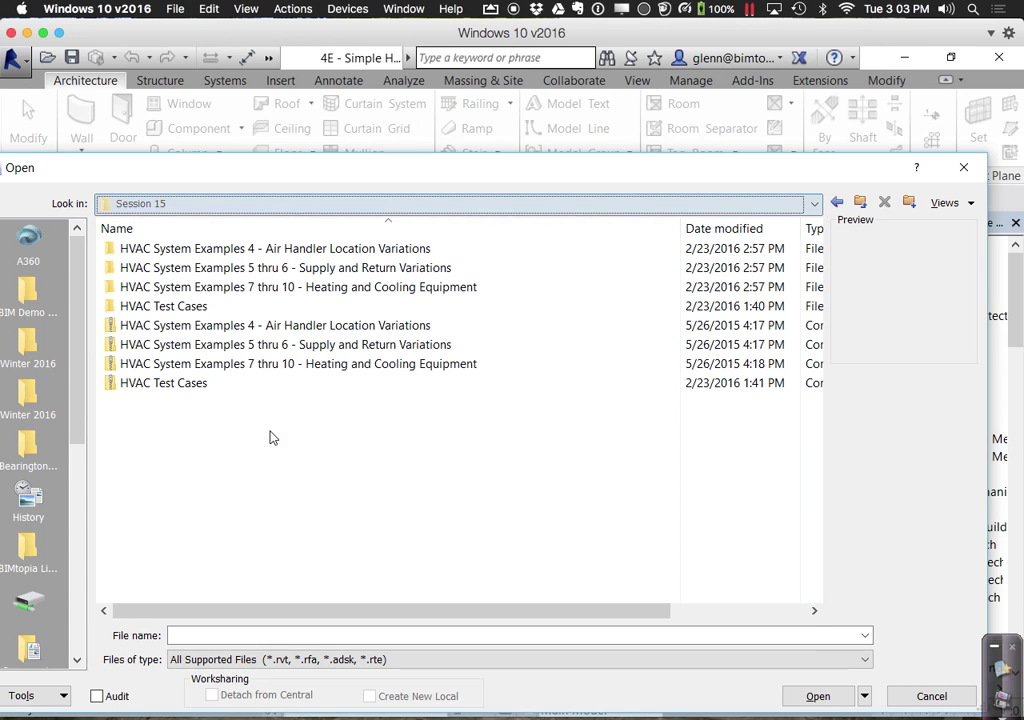
{"action": "double_click", "coordinate": [301, 347]}
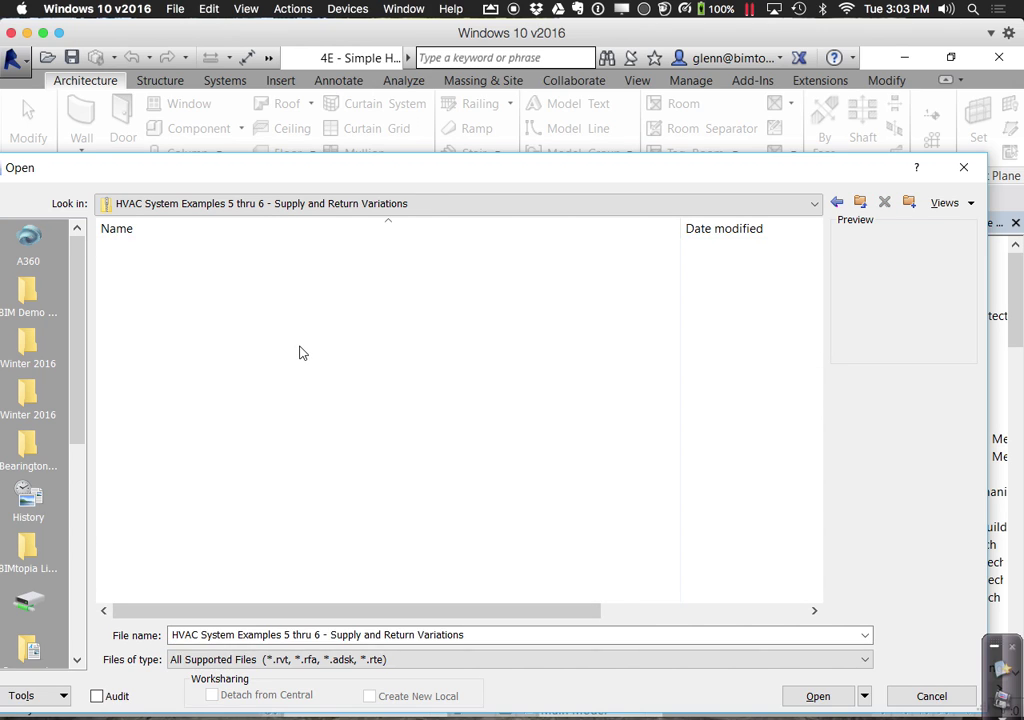
{"action": "left_click", "coordinate": [860, 202]}
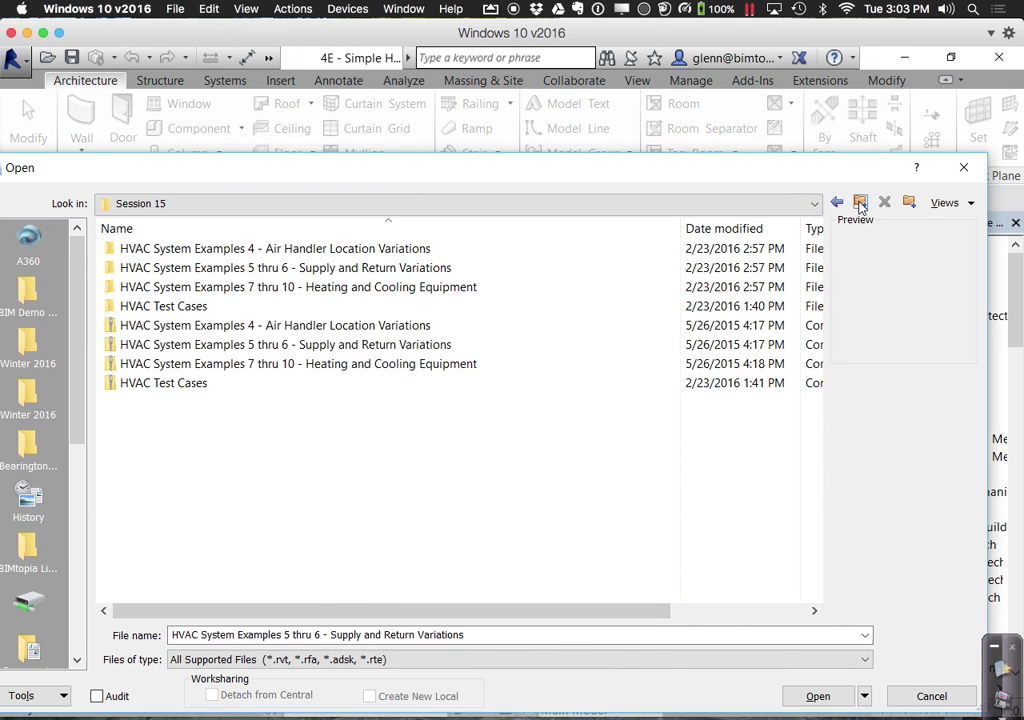
{"action": "double_click", "coordinate": [293, 270]}
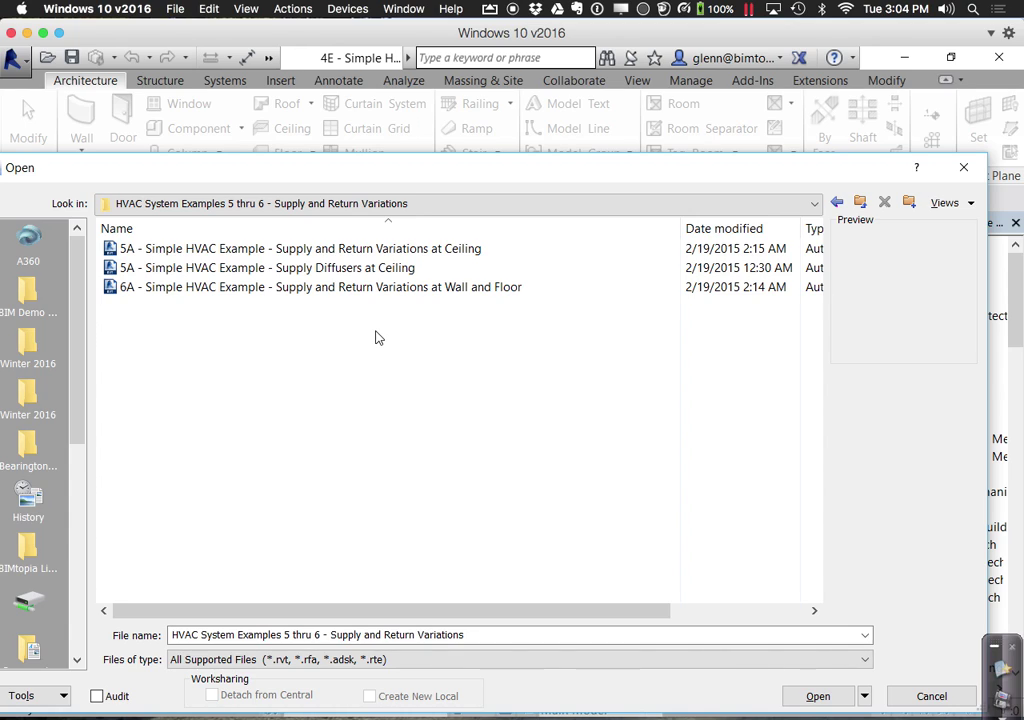
Open the 7A2 Multi-Zone with VAVs v2 model from the Heating and Cooling Equipment examples folder
{"action": "left_click", "coordinate": [332, 204]}
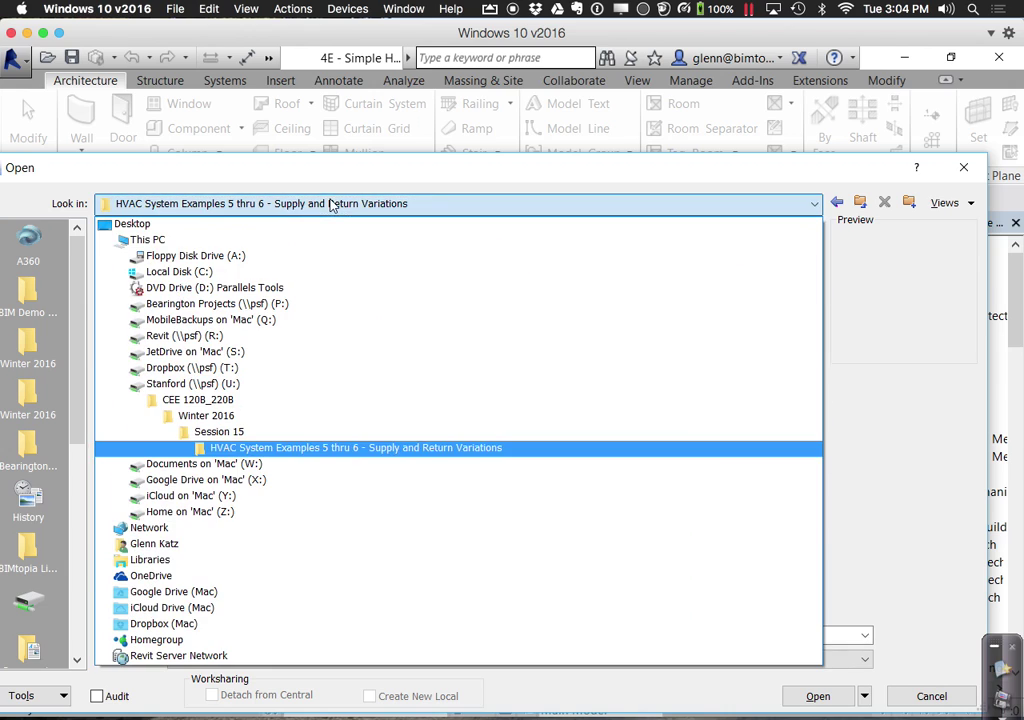
{"action": "left_click", "coordinate": [279, 433]}
{"action": "double_click", "coordinate": [292, 289]}
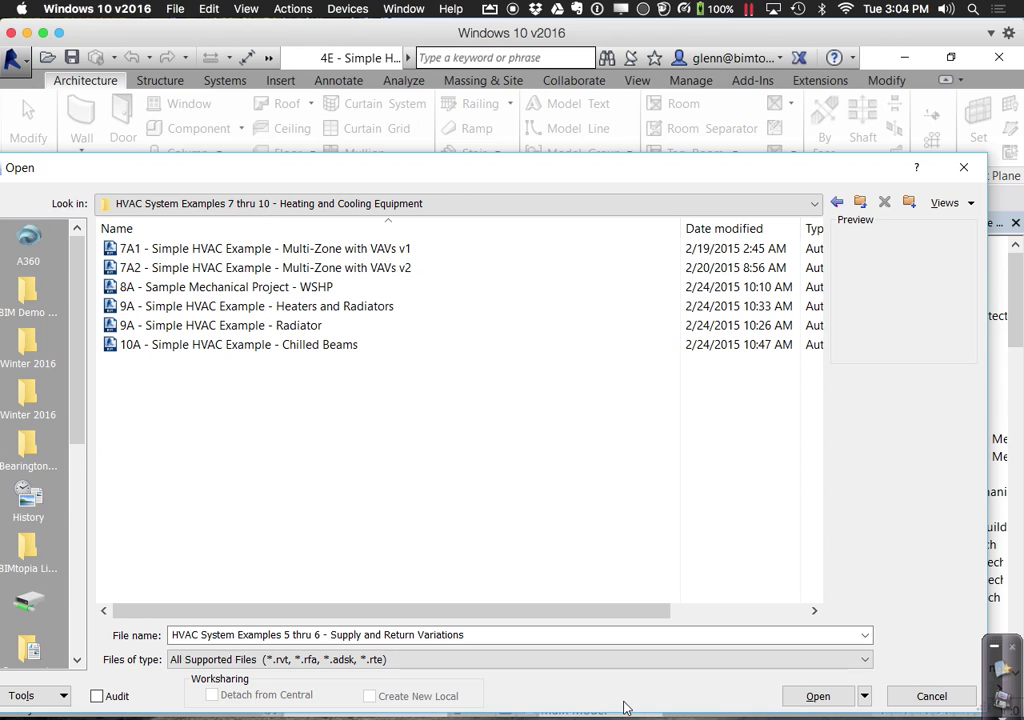
{"action": "double_click", "coordinate": [388, 269]}
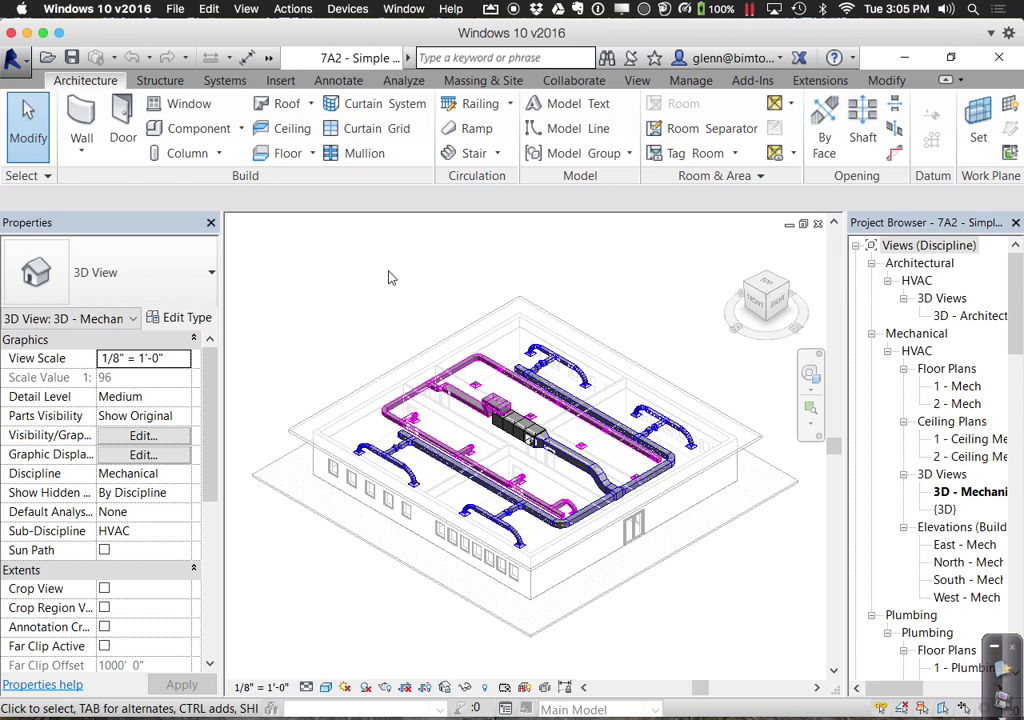
Zoom, orbit and pan to the branch ducts, then select the 8" single-duct VAV unit (1000 CFM)
{"action": "left_click", "coordinate": [810, 408]}
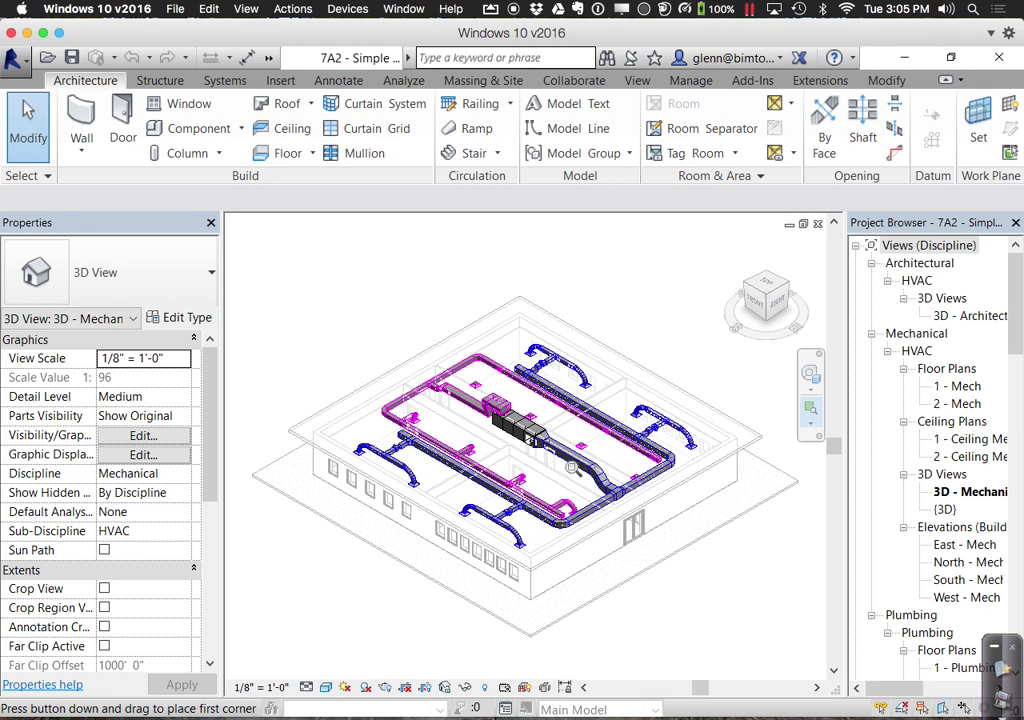
{"action": "left_click_drag", "start_coordinate": [362, 306], "coordinate": [466, 393]}
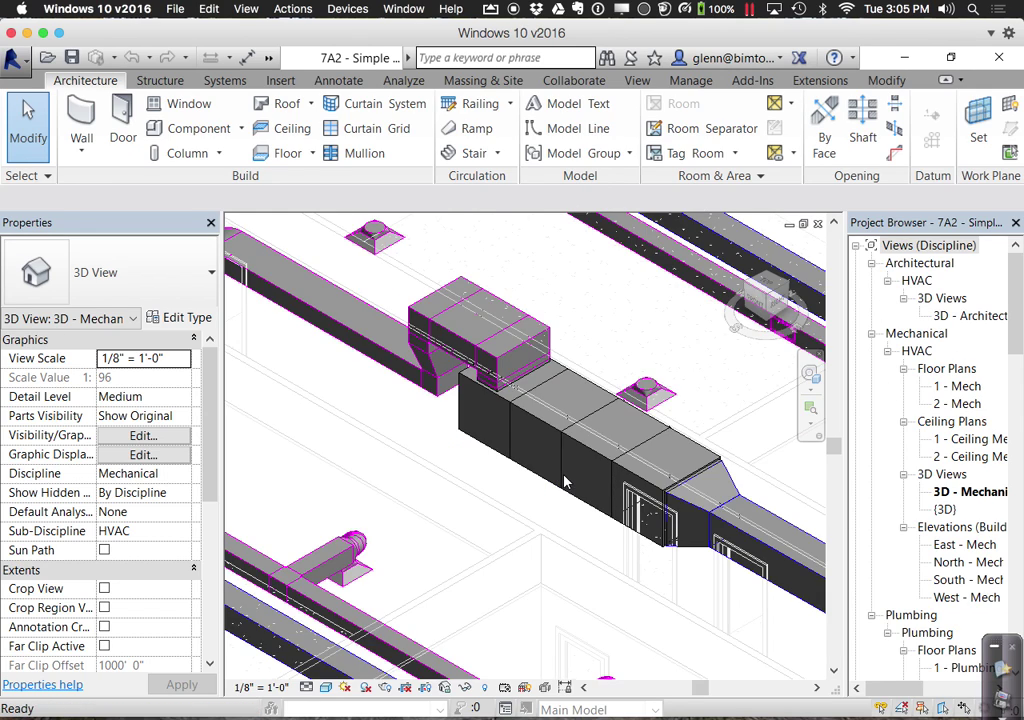
{"action": "left_click", "coordinate": [810, 374]}
{"action": "left_click_drag", "start_coordinate": [560, 551], "coordinate": [522, 398]}
{"action": "left_click", "coordinate": [516, 395]}
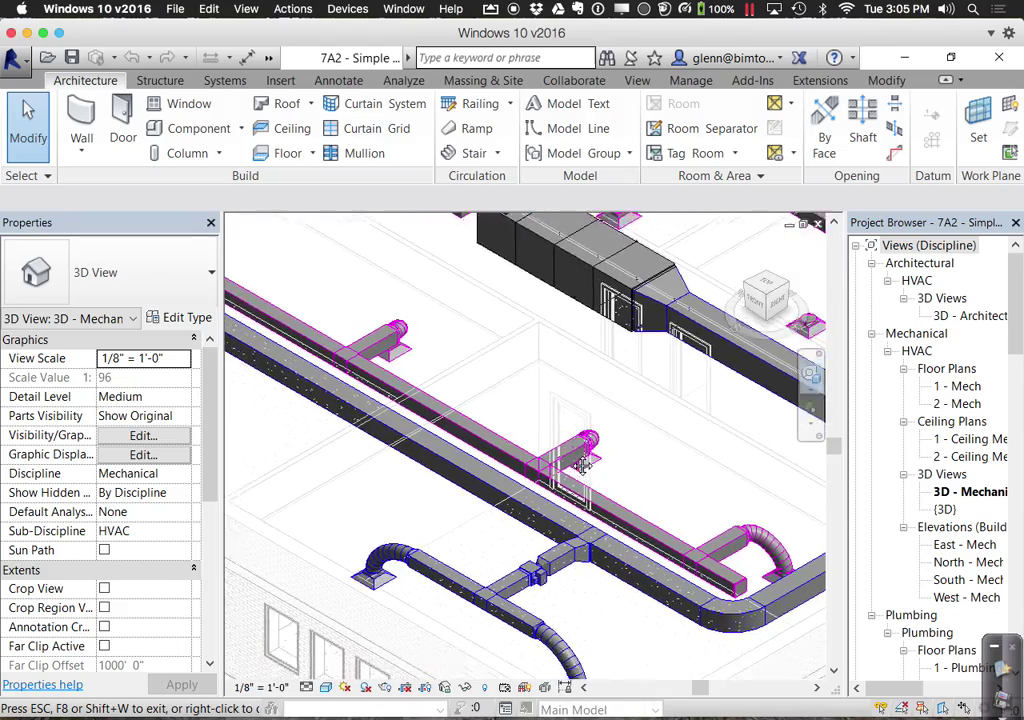
{"action": "middle_click_drag", "start_coordinate": [505, 390], "coordinate": [592, 320]}
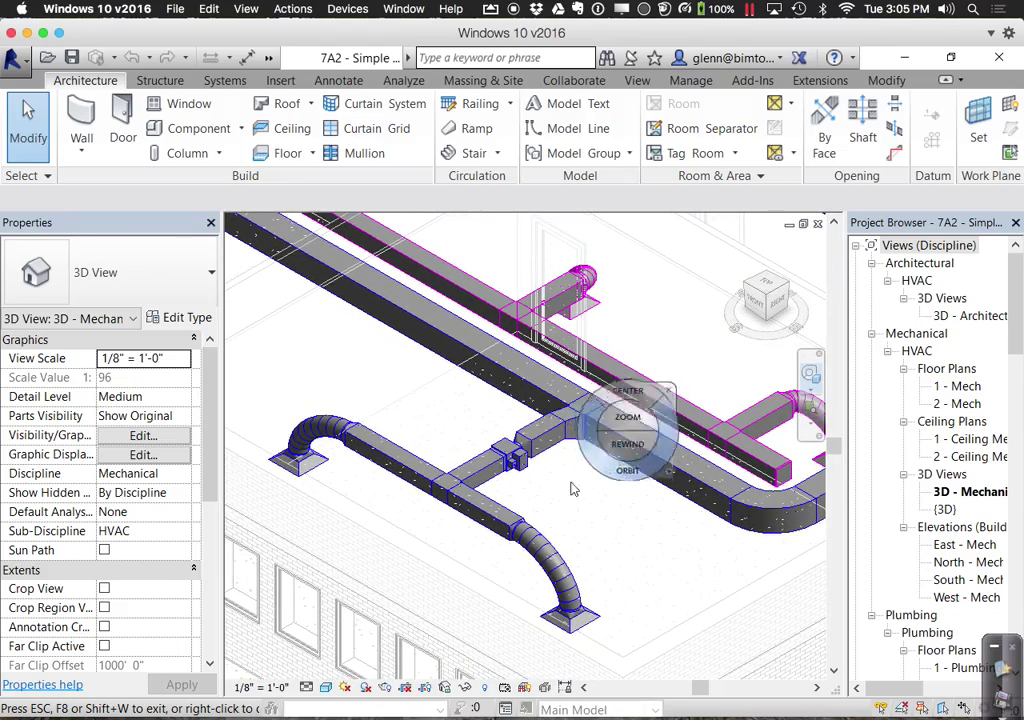
{"action": "left_click", "coordinate": [30, 110]}
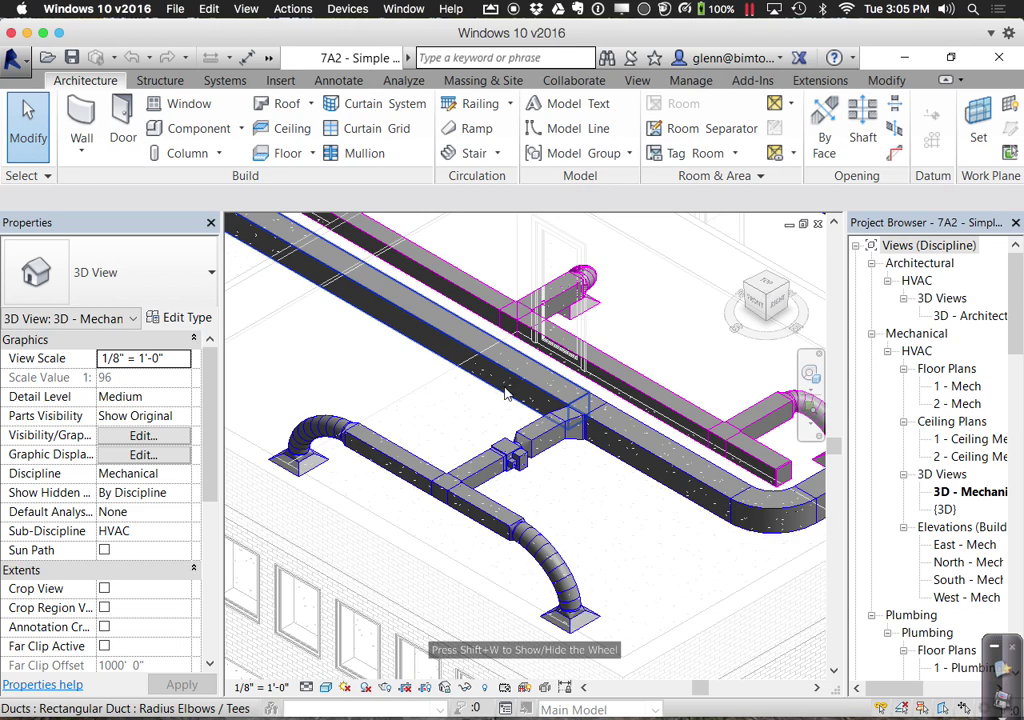
{"action": "left_click", "coordinate": [517, 470]}
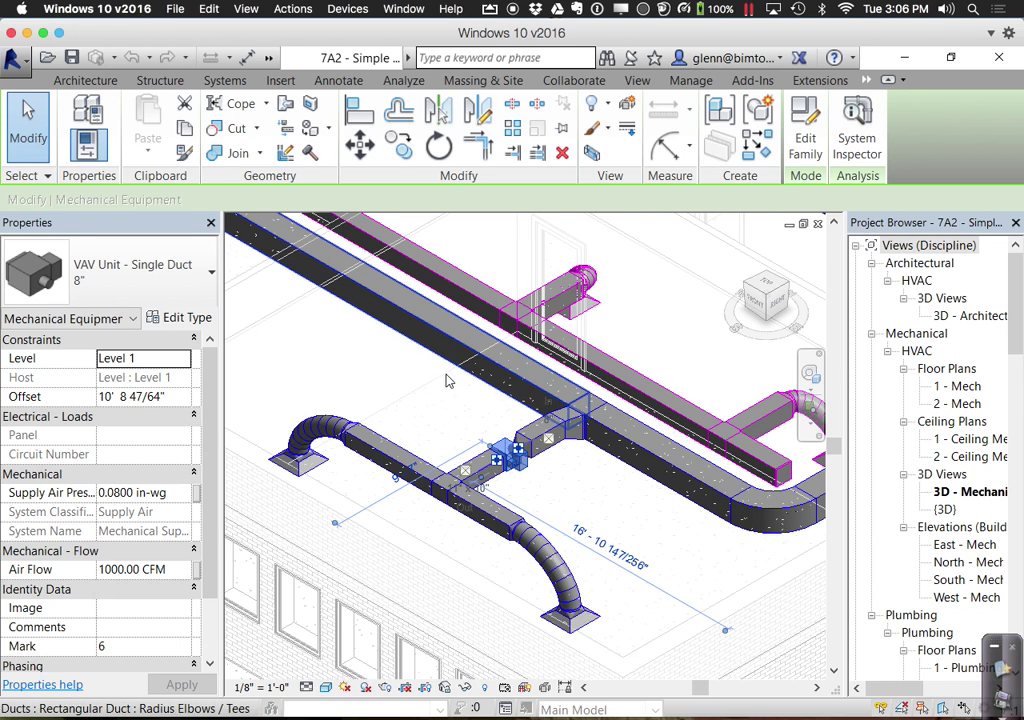
Zoom and pan across the 3D view to survey the supply ductwork around the VAV unit
{"action": "scroll", "coordinate": [450, 411], "scroll_direction": "up", "scroll_amount": 1}
{"action": "scroll", "coordinate": [450, 415], "scroll_direction": "down", "scroll_amount": 4}
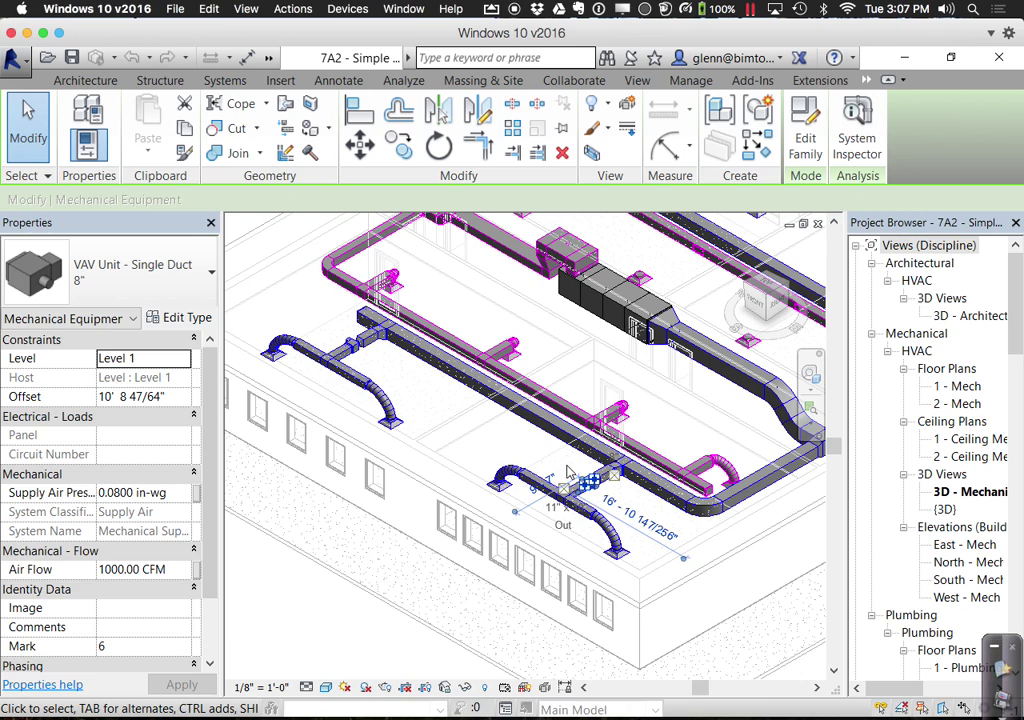
{"action": "middle_click_drag", "start_coordinate": [570, 472], "coordinate": [423, 602]}
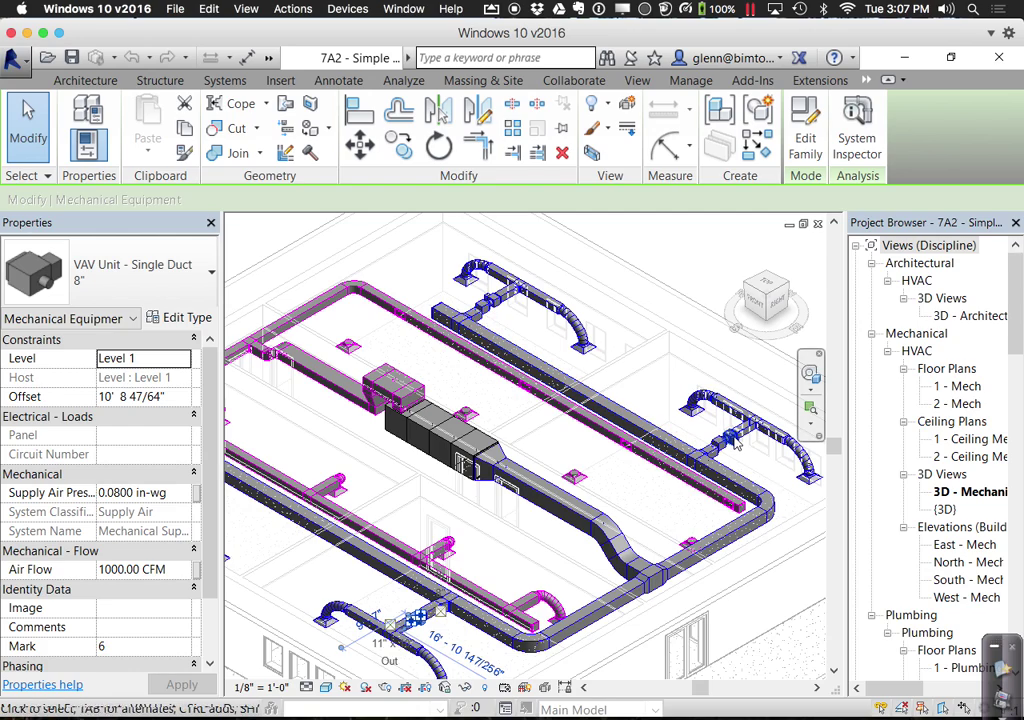
{"action": "middle_click_drag", "start_coordinate": [604, 476], "coordinate": [670, 410]}
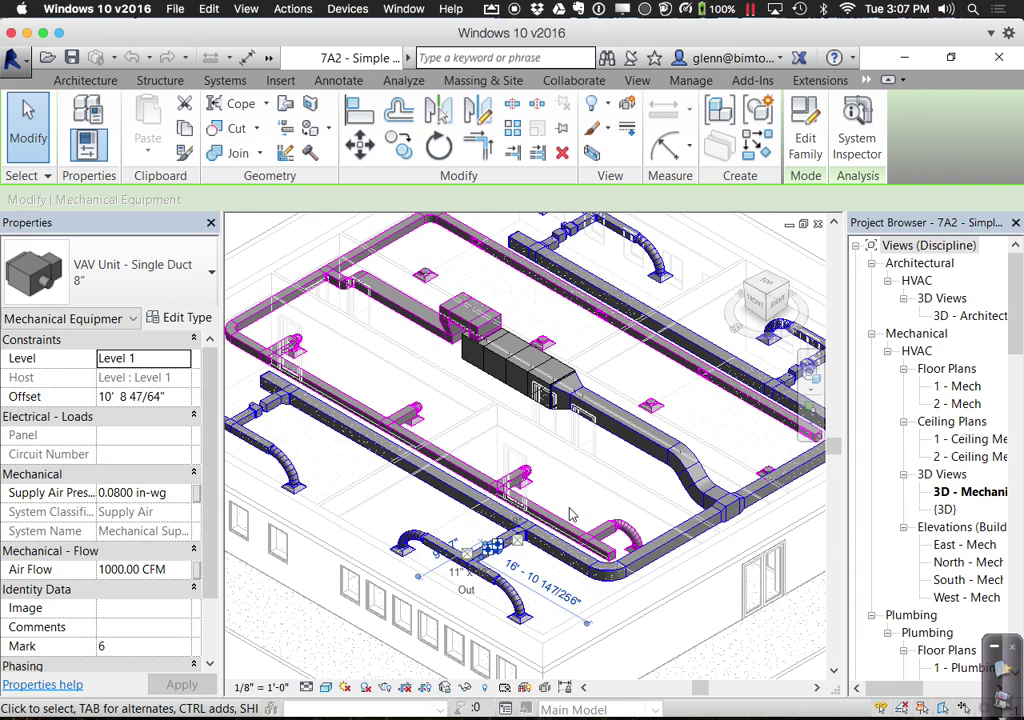
{"action": "scroll", "coordinate": [585, 505], "scroll_direction": "up", "scroll_amount": 1}
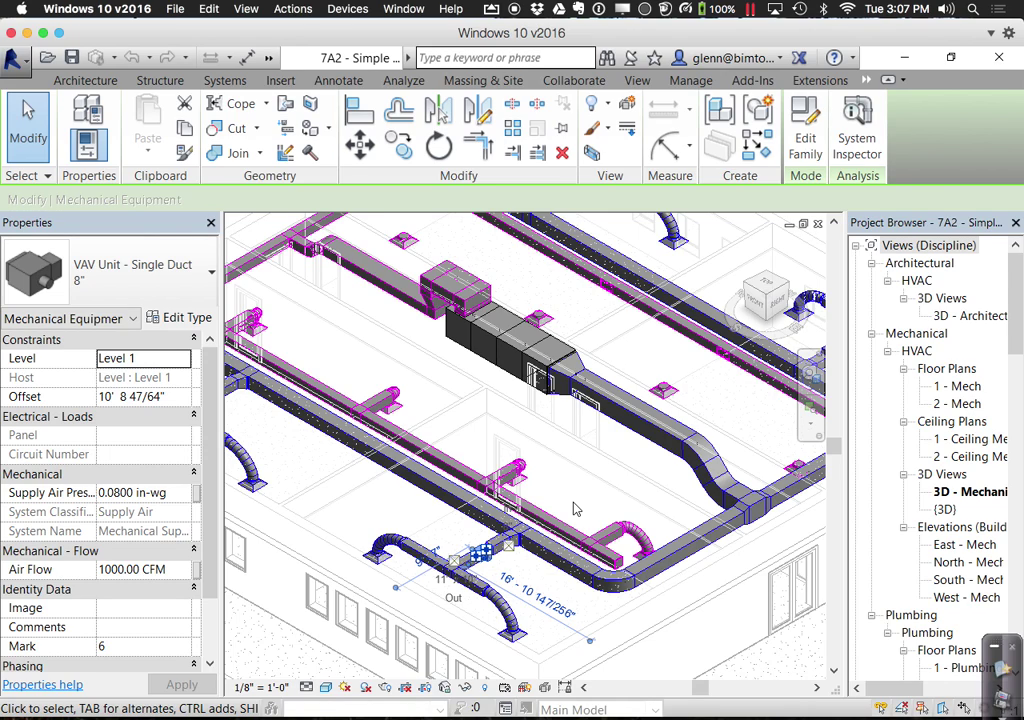
Open the 10A - Simple HVAC Example - Chilled Beams model from the examples folder
{"action": "left_click", "coordinate": [46, 59]}
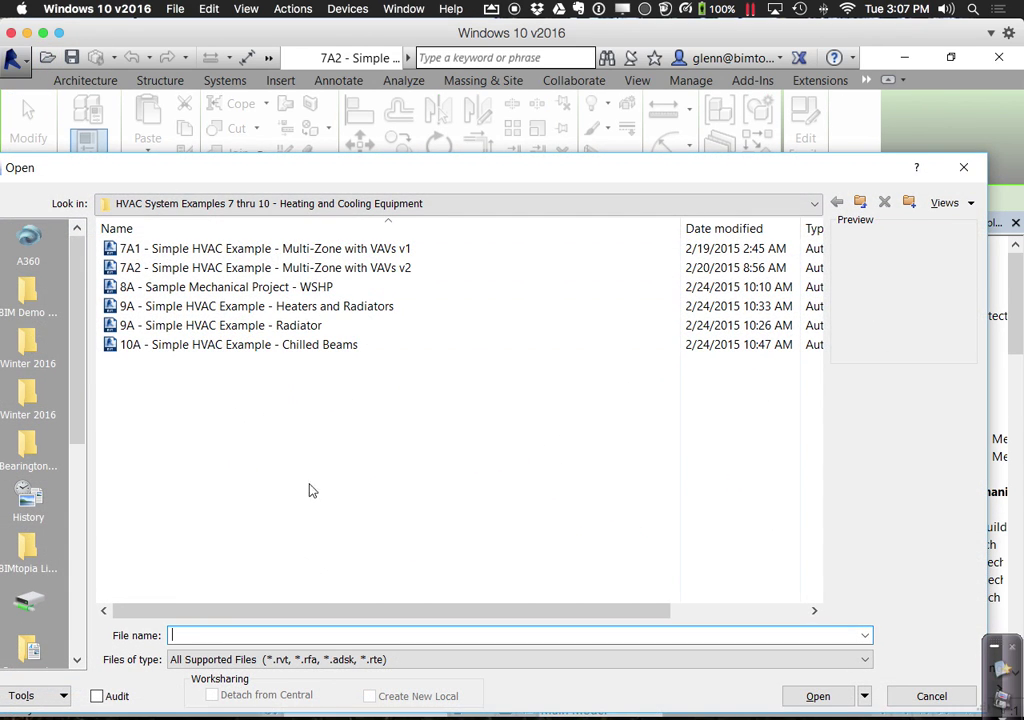
{"action": "left_click", "coordinate": [307, 348]}
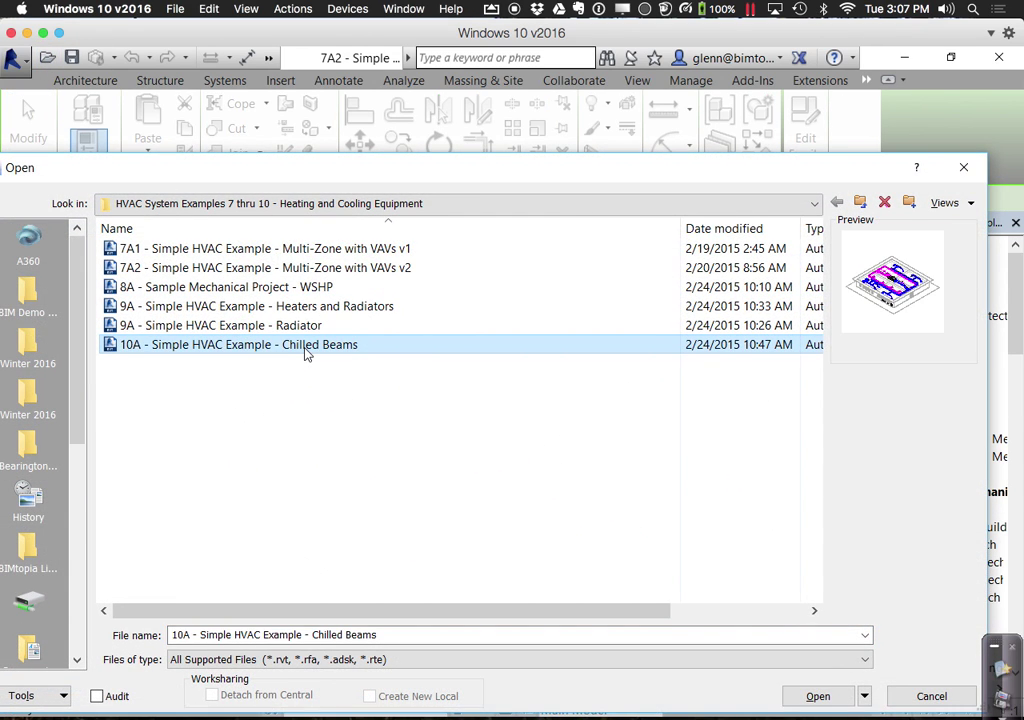
{"action": "left_click", "coordinate": [818, 696]}
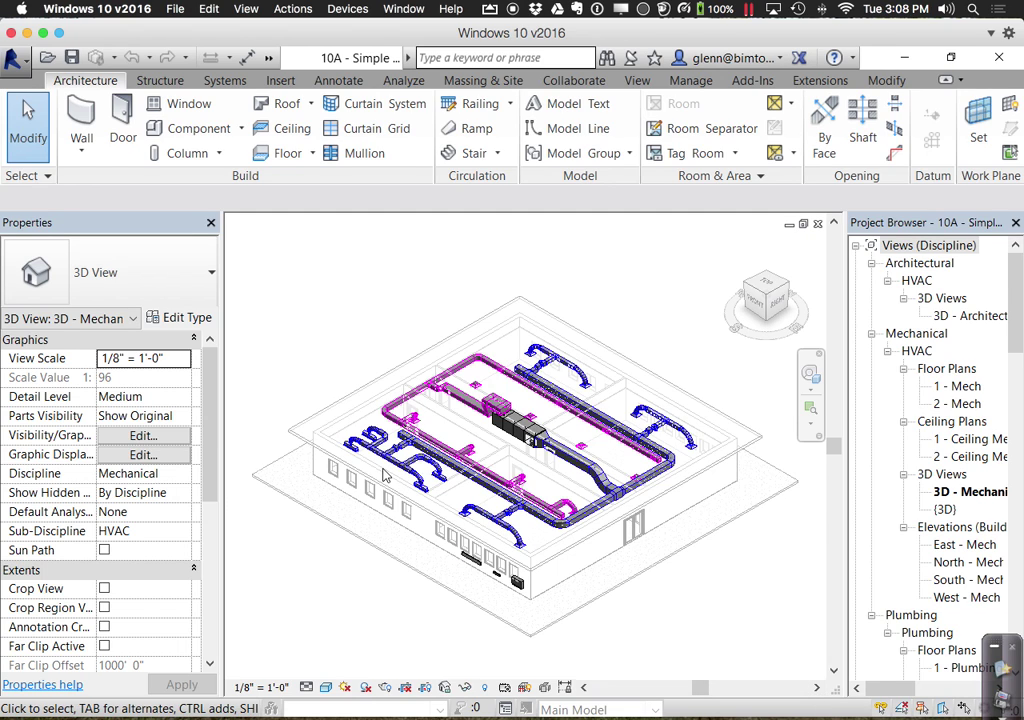
Zoom and pan in the 3D Mechanical view to the flexible branch ducts along the exterior wall
{"action": "scroll", "coordinate": [385, 475], "scroll_direction": "up", "scroll_amount": 5}
{"action": "middle_click_drag", "start_coordinate": [393, 472], "coordinate": [445, 507]}
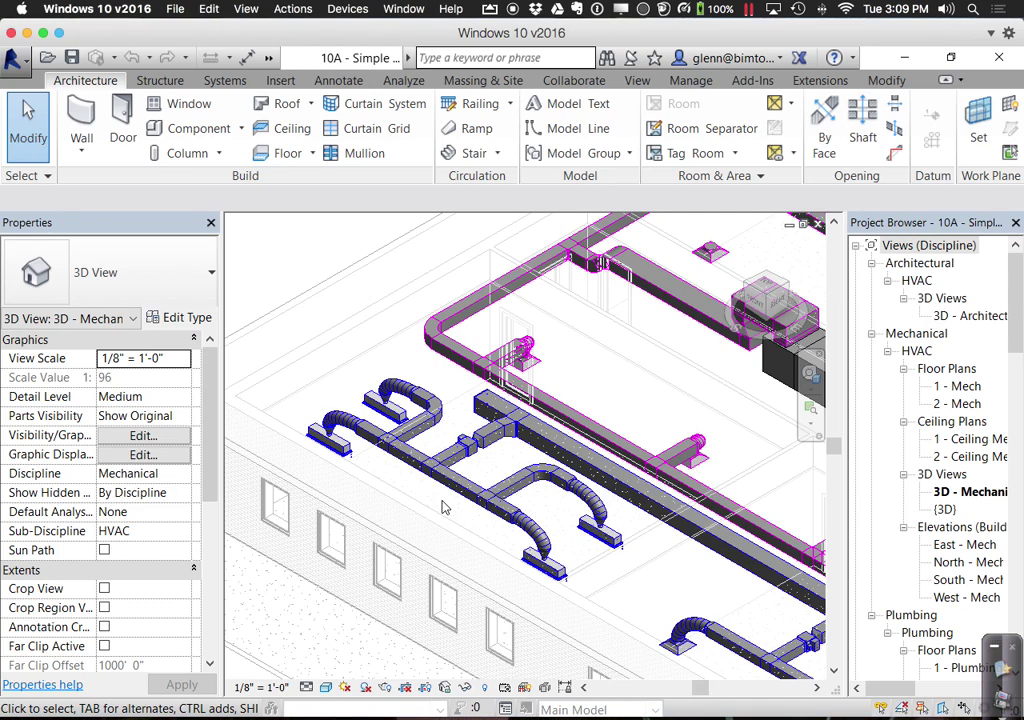
Open the 8A - Sample Mechanical Project - WSHP model, letting it upgrade from Revit 2015 to 2016
{"action": "left_click", "coordinate": [54, 62]}
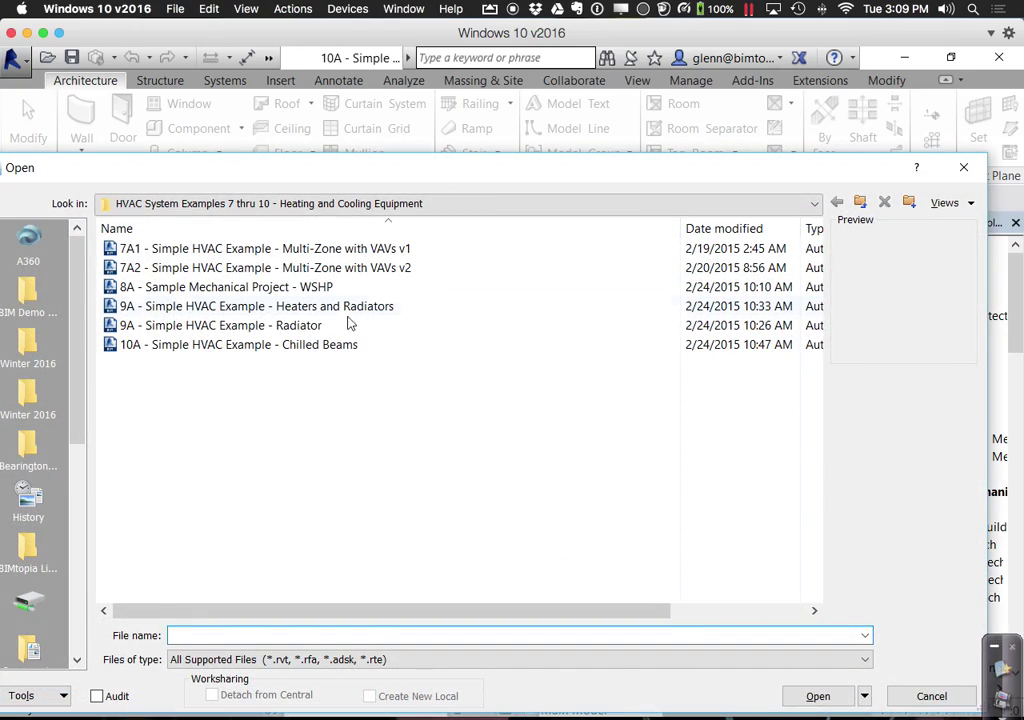
{"action": "left_click", "coordinate": [327, 290]}
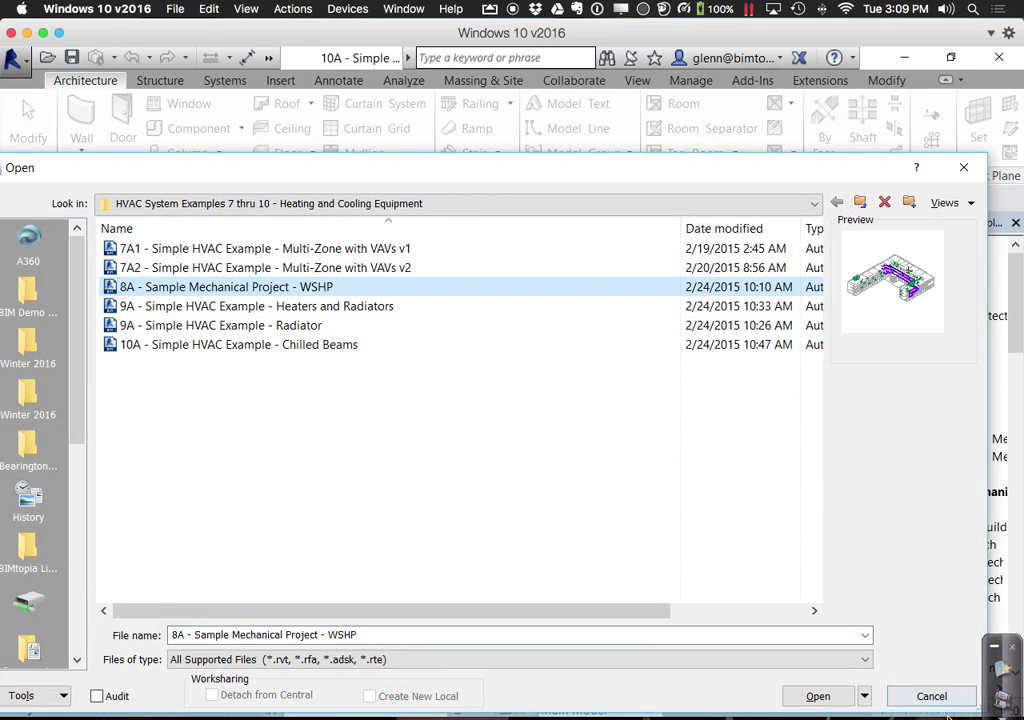
{"action": "left_click", "coordinate": [818, 696]}
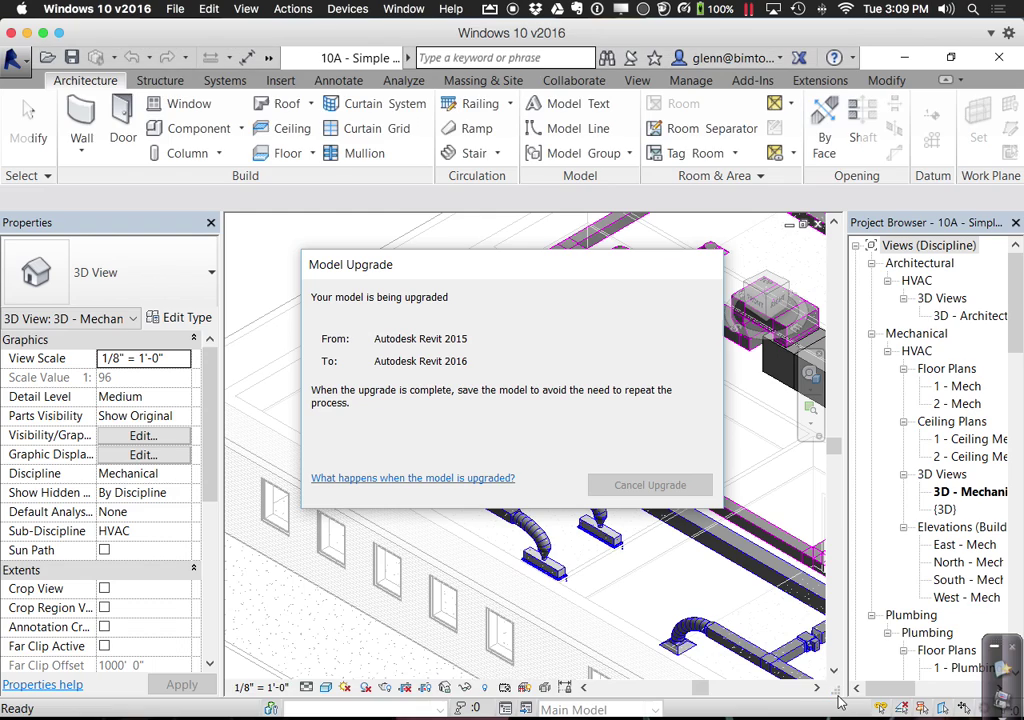
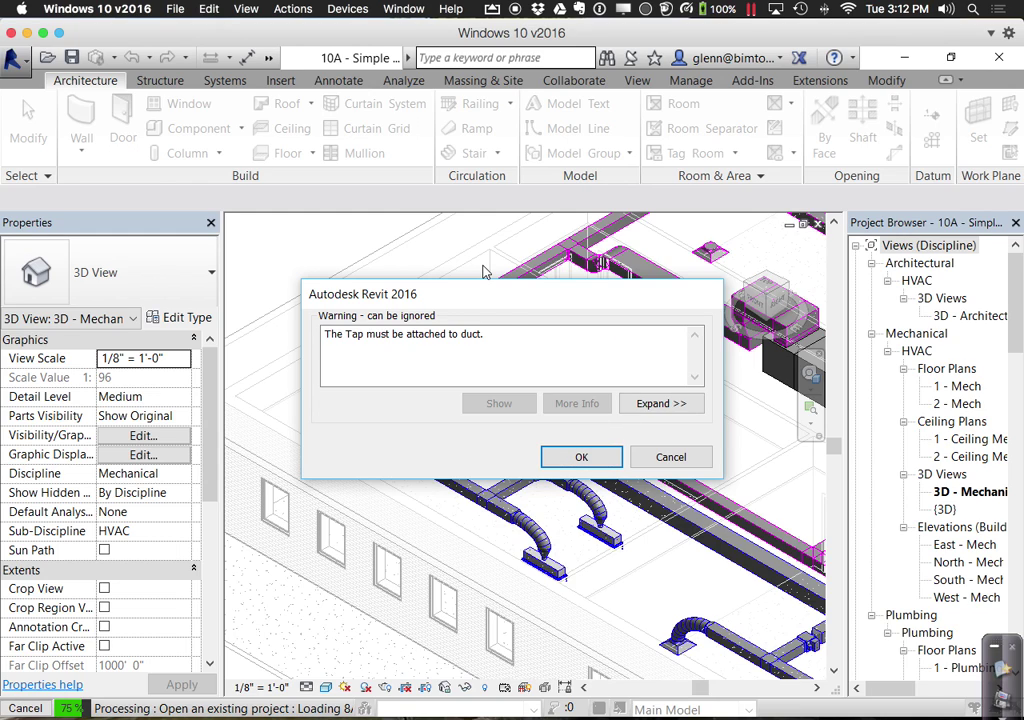
Dismiss the 'The Tap must be attached to duct' warning so the sample project finishes loading
{"action": "left_click", "coordinate": [560, 457]}
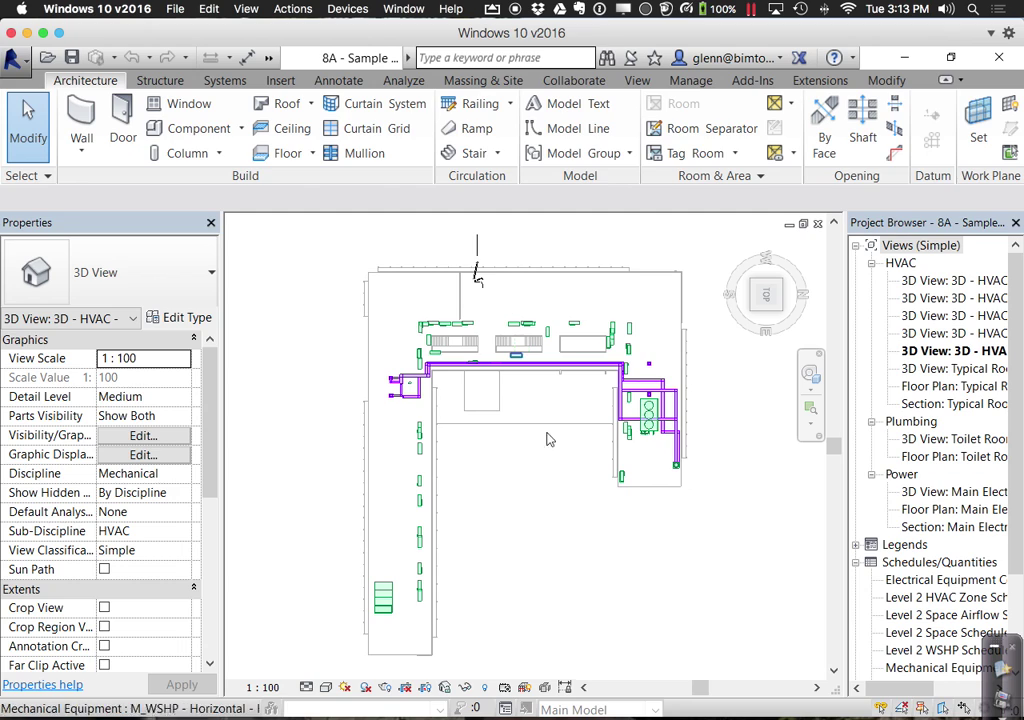
Switch the model to an isometric ViewCube corner view, then zoom and pan to frame it
{"action": "left_click", "coordinate": [781, 312]}
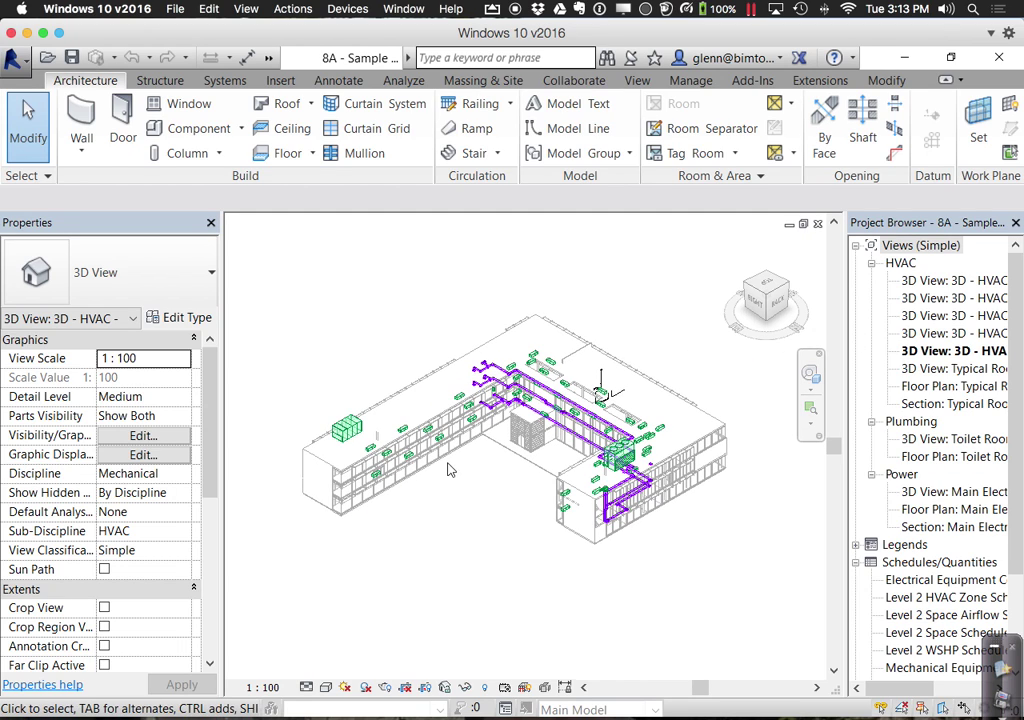
{"action": "scroll", "coordinate": [415, 481], "scroll_direction": "up", "scroll_amount": 2}
{"action": "scroll", "coordinate": [415, 481], "scroll_direction": "up", "scroll_amount": 1}
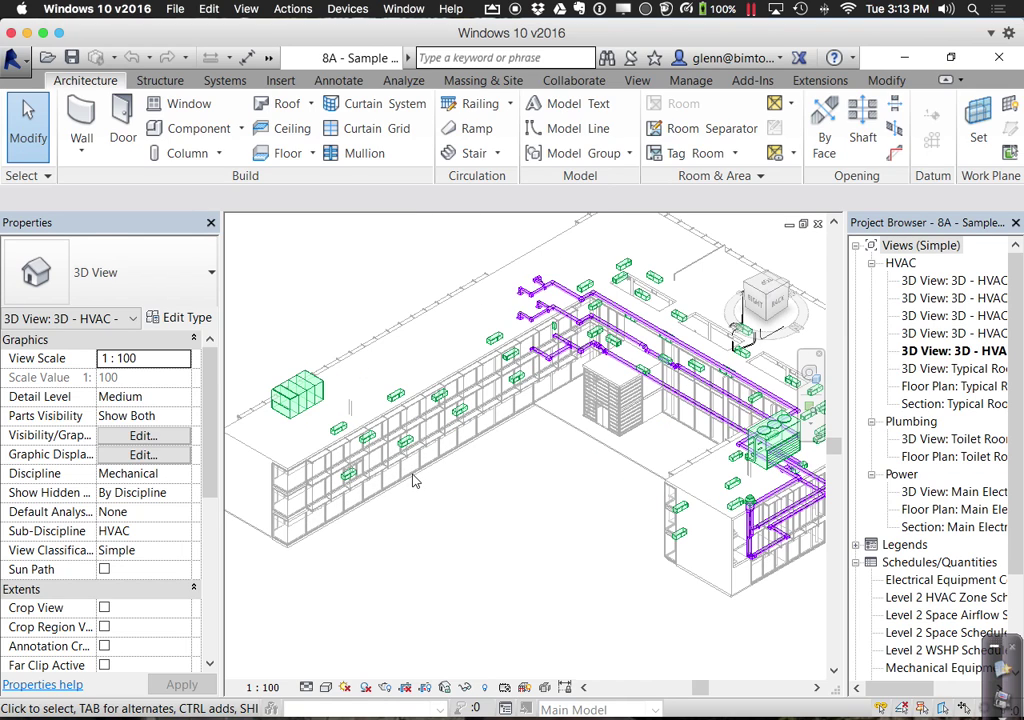
{"action": "middle_click_drag", "start_coordinate": [415, 481], "coordinate": [430, 508]}
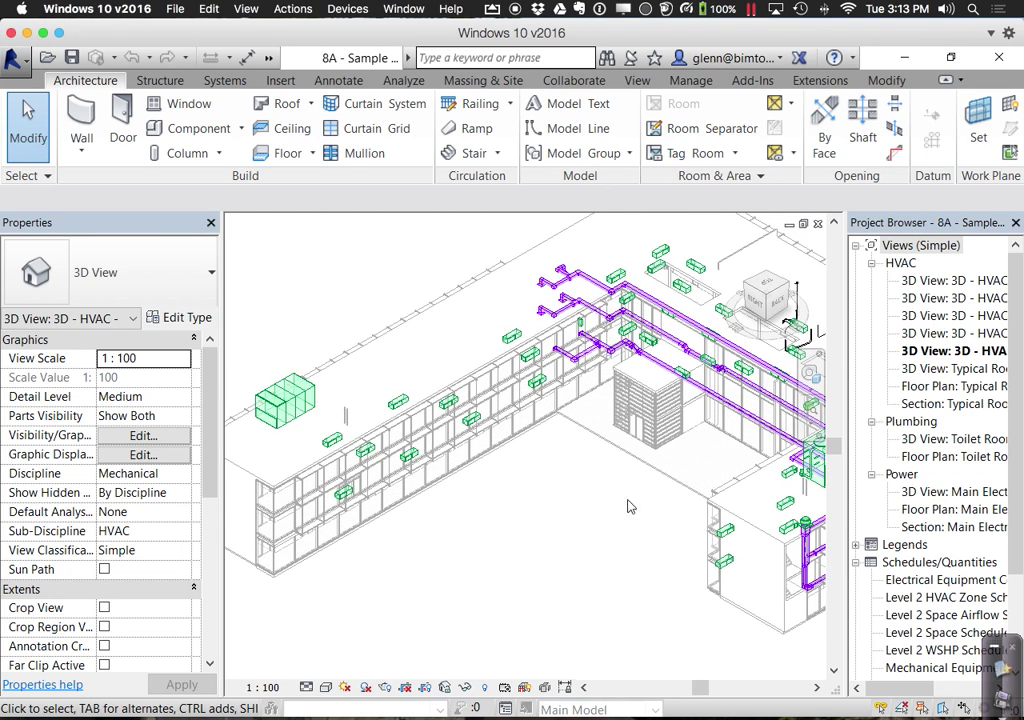
Widen the Project Browser to show full view names and select the HVAC Color Coded 3D view
{"action": "left_click", "coordinate": [845, 476]}
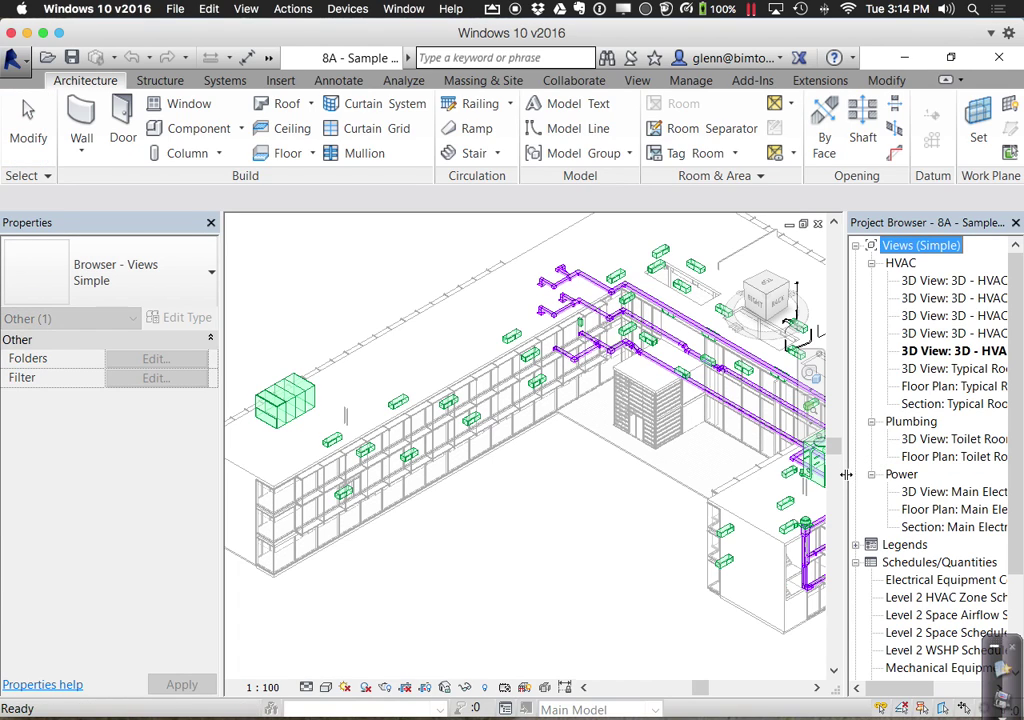
{"action": "left_click_drag", "start_coordinate": [845, 476], "coordinate": [797, 476]}
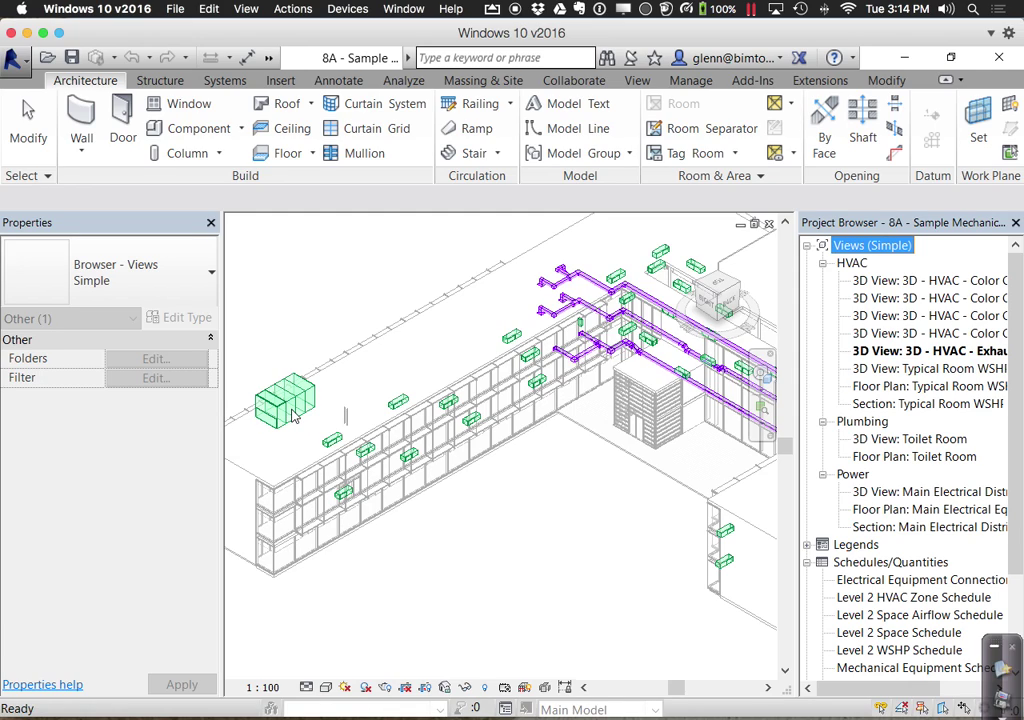
{"action": "left_click", "coordinate": [983, 337]}
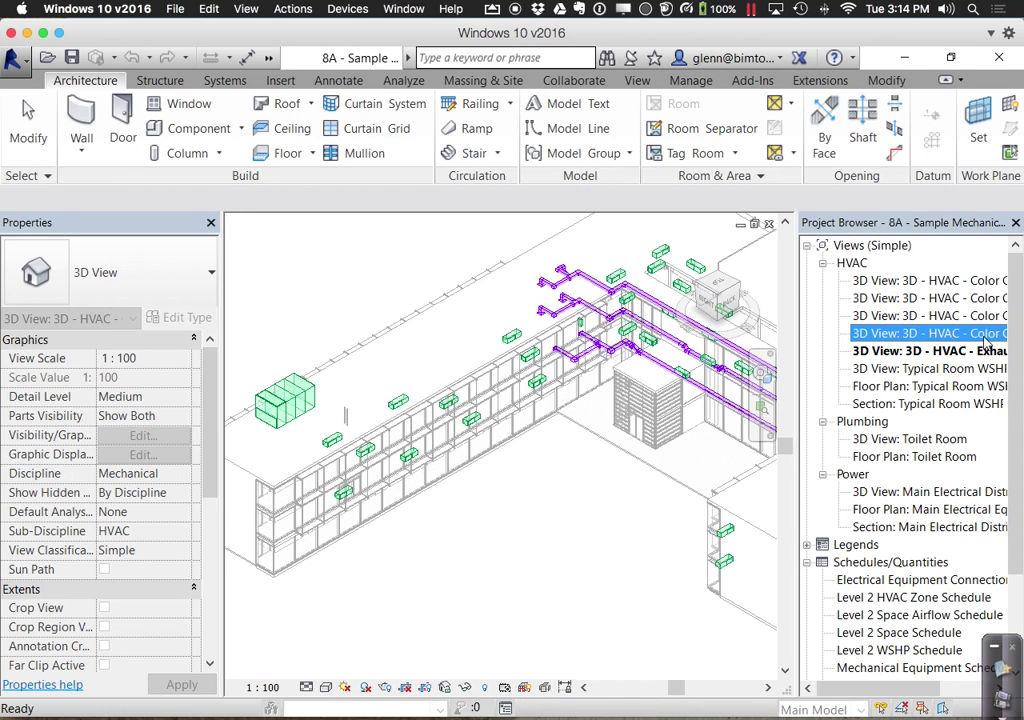
Open '3D View: 3D - HVAC - Color Coded' and Zoom in Region on one wing's ductwork
{"action": "double_click", "coordinate": [985, 340]}
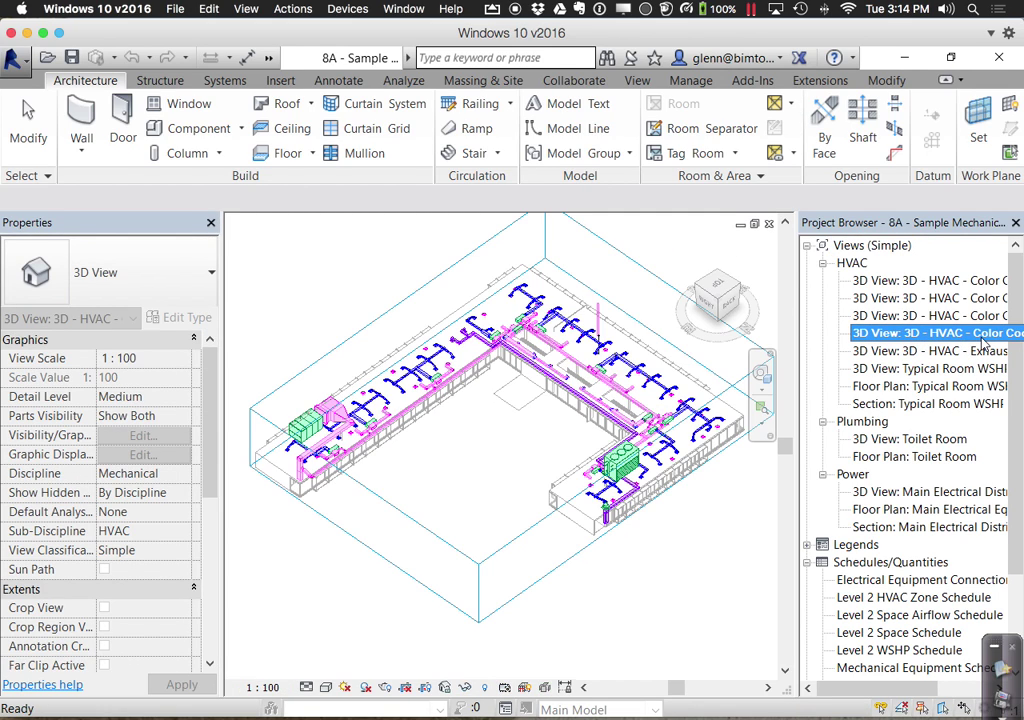
{"action": "left_click", "coordinate": [762, 372]}
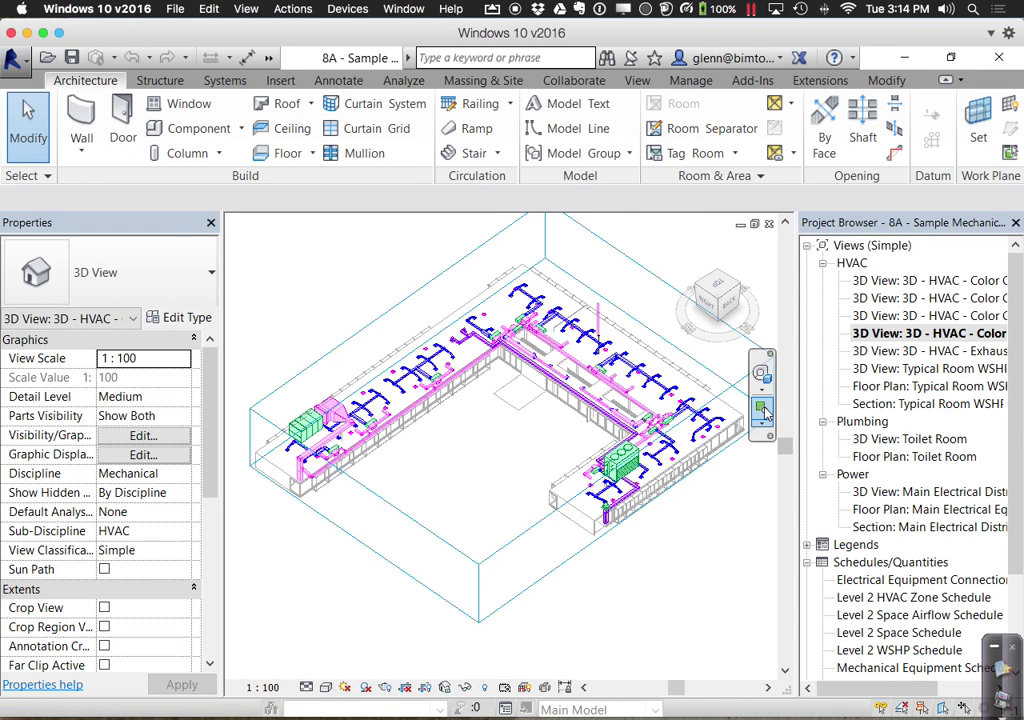
{"action": "left_click_drag", "start_coordinate": [250, 376], "coordinate": [498, 524]}
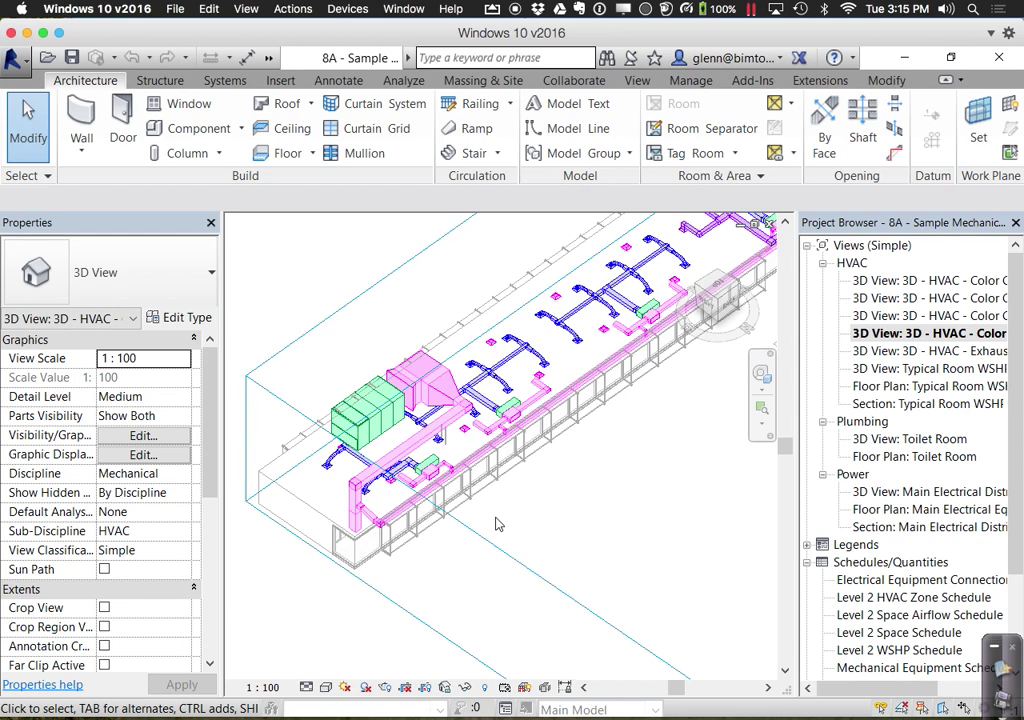
Adjust the view to frame one wing's supply and return ductwork and the green rooftop unit
{"action": "middle_click_drag", "start_coordinate": [540, 527], "coordinate": [389, 582]}
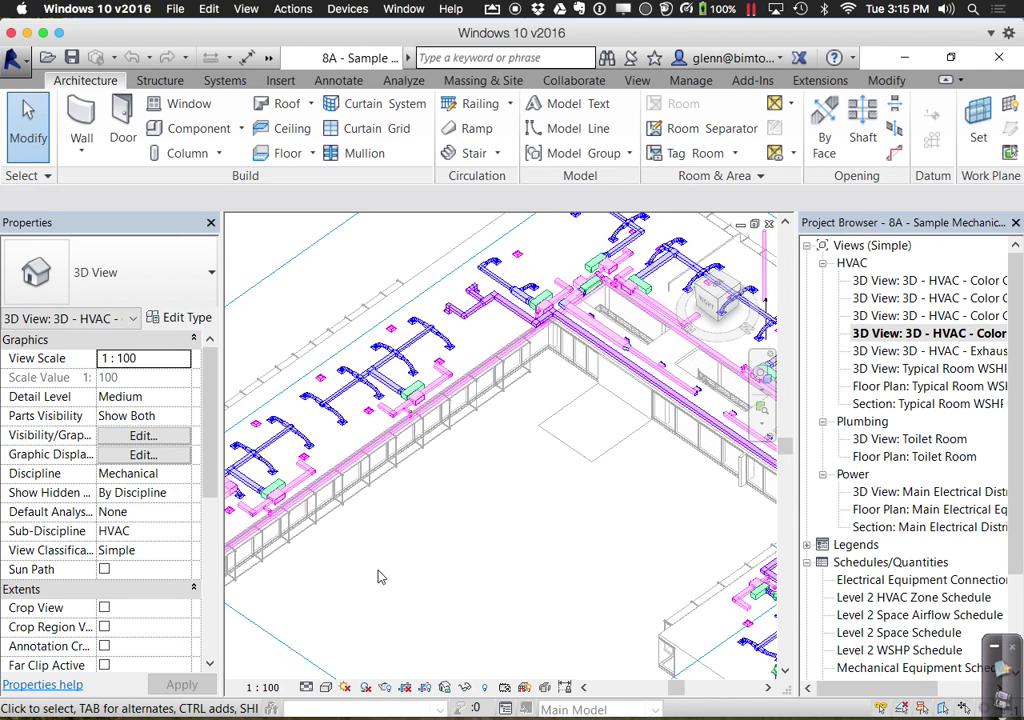
{"action": "middle_click_drag", "start_coordinate": [400, 615], "coordinate": [272, 570]}
{"action": "mouse_move", "coordinate": [414, 569]}
{"action": "middle_mouse_down"}
{"action": "mouse_move", "coordinate": [453, 574]}
{"action": "mouse_move", "coordinate": [417, 587]}
{"action": "middle_mouse_up"}
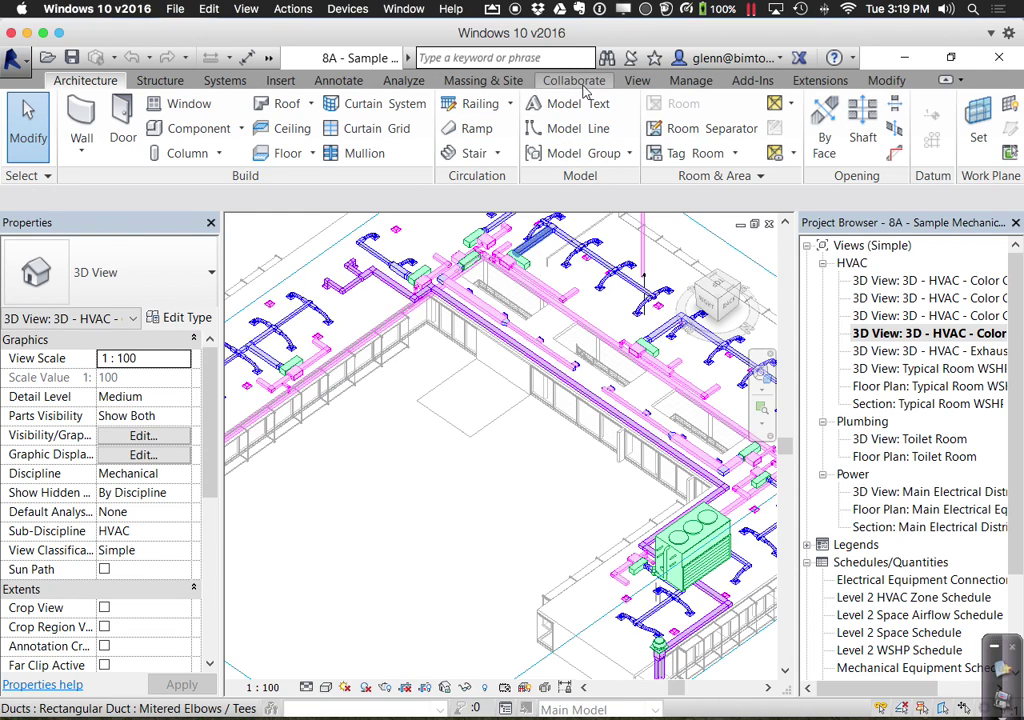
On the Add-Ins tab, list the External Tools, showing Navisworks 2016 and Navisworks SwitchBack 2016
{"action": "left_click", "coordinate": [750, 82]}
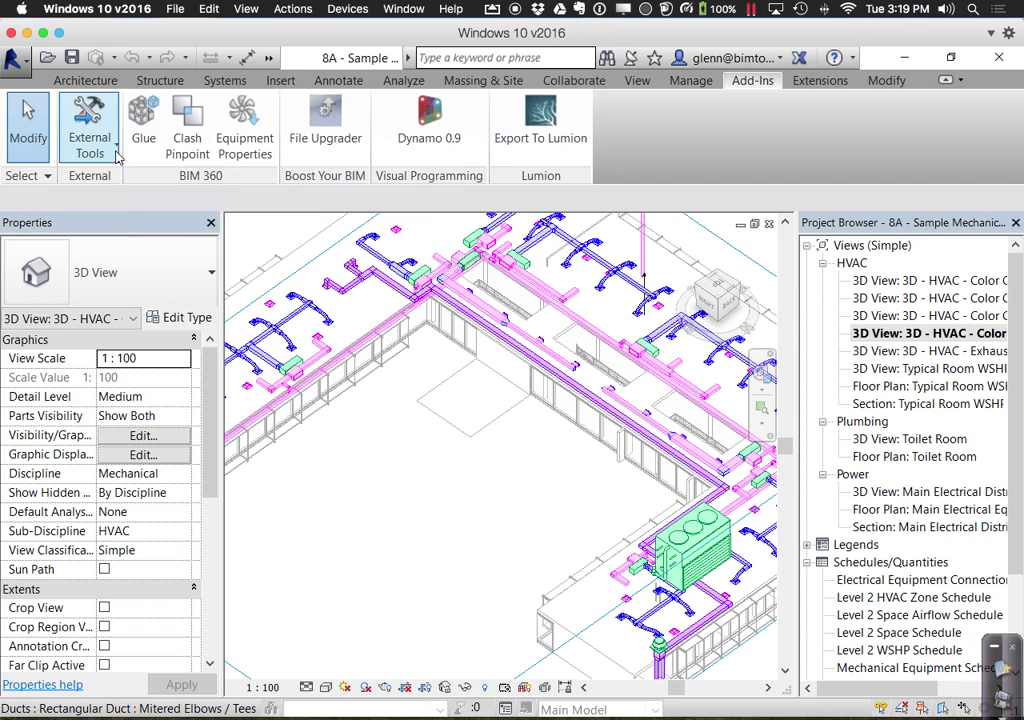
{"action": "left_click", "coordinate": [81, 152]}
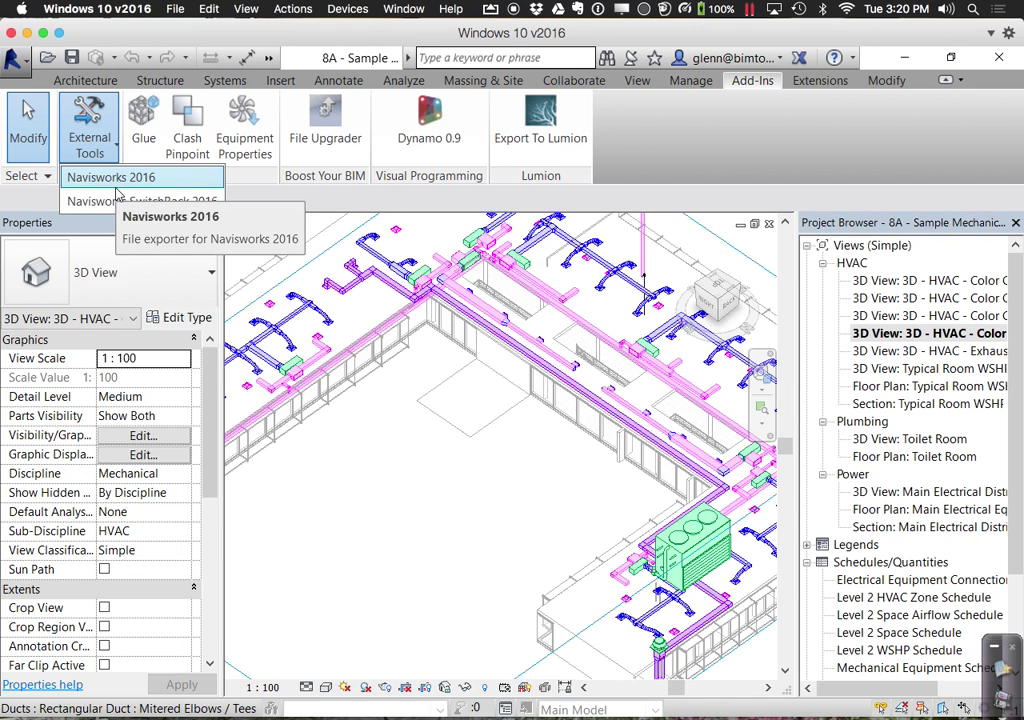
{"action": "mouse_move", "coordinate": [538, 712]}
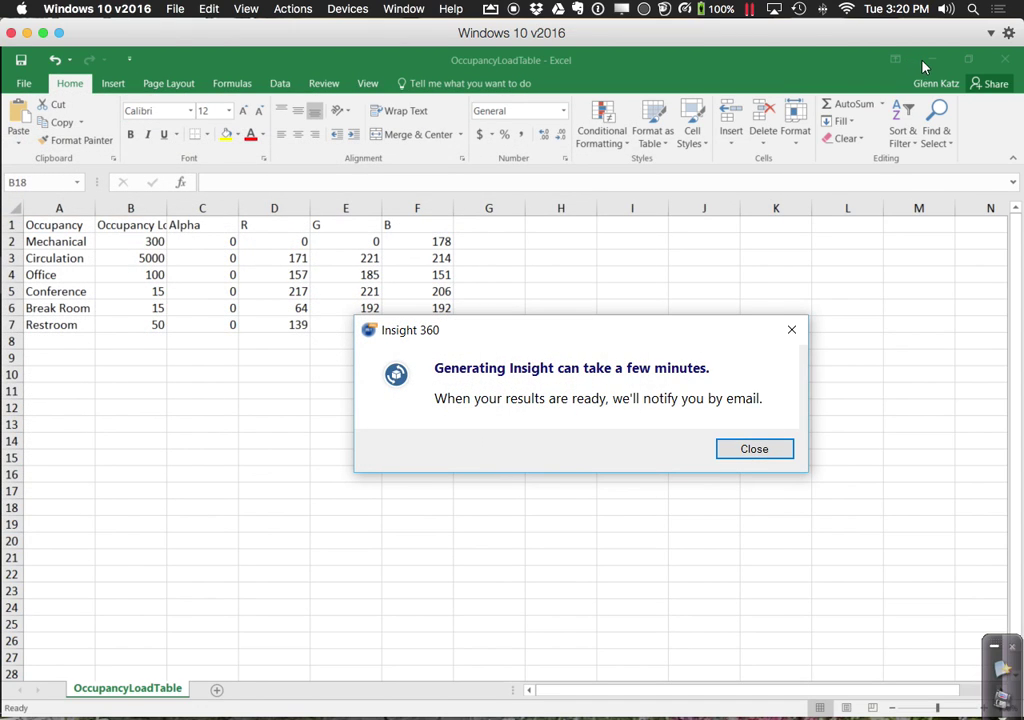
Close the Insight 360 notice, minimize Excel and launch BIM 360 Glue from the taskbar
{"action": "left_click", "coordinate": [750, 452]}
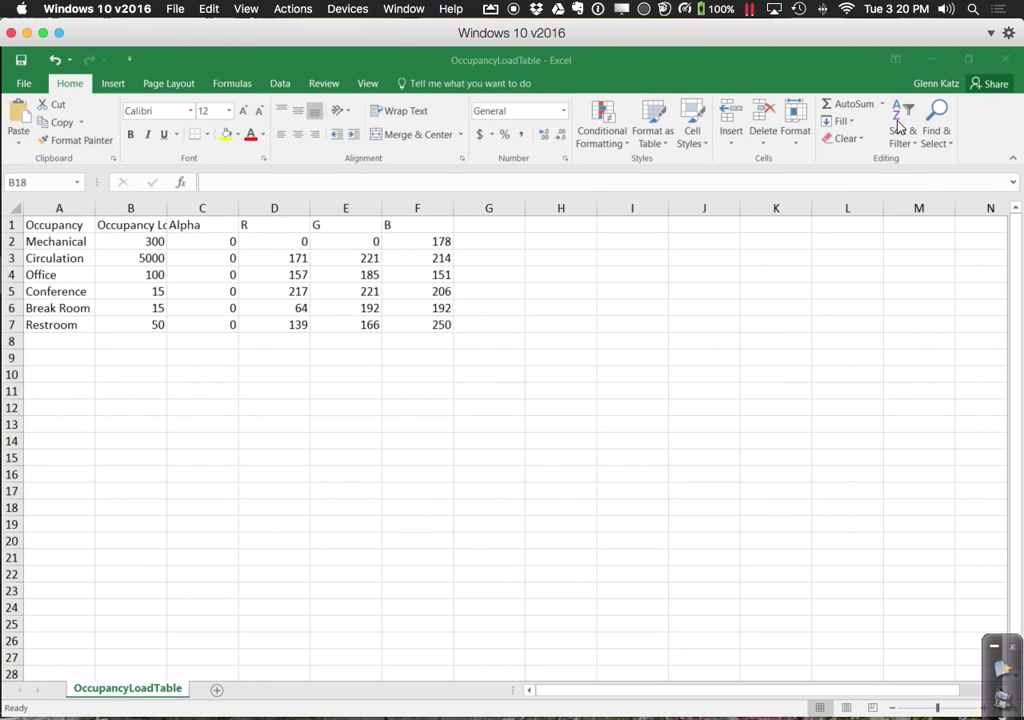
{"action": "left_click", "coordinate": [933, 62]}
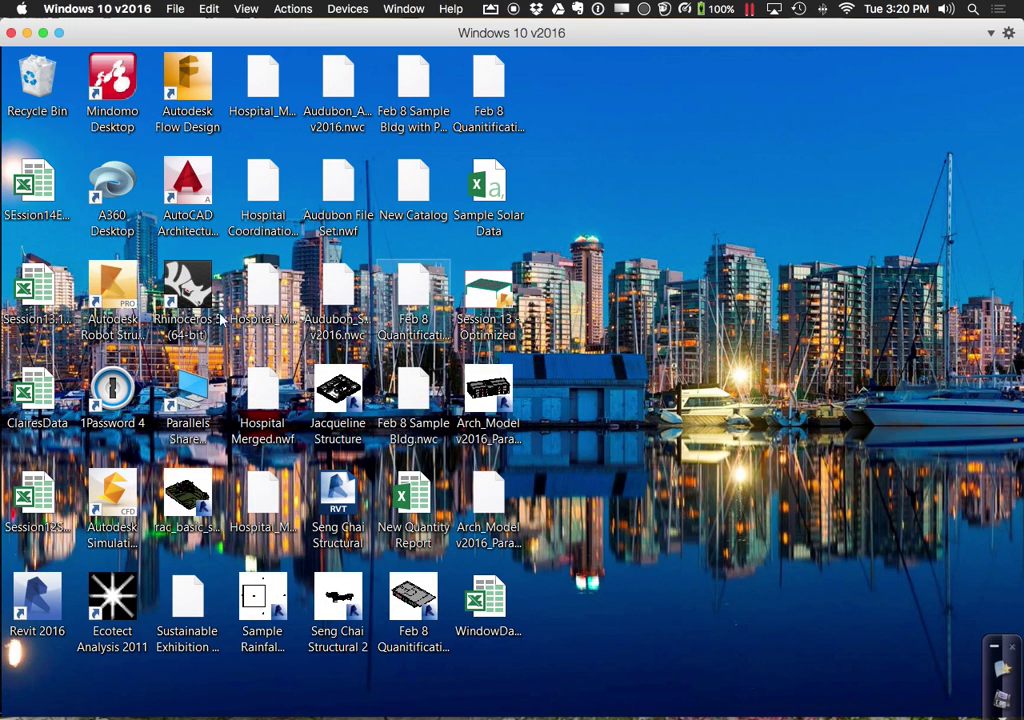
{"action": "mouse_move", "coordinate": [5, 300]}
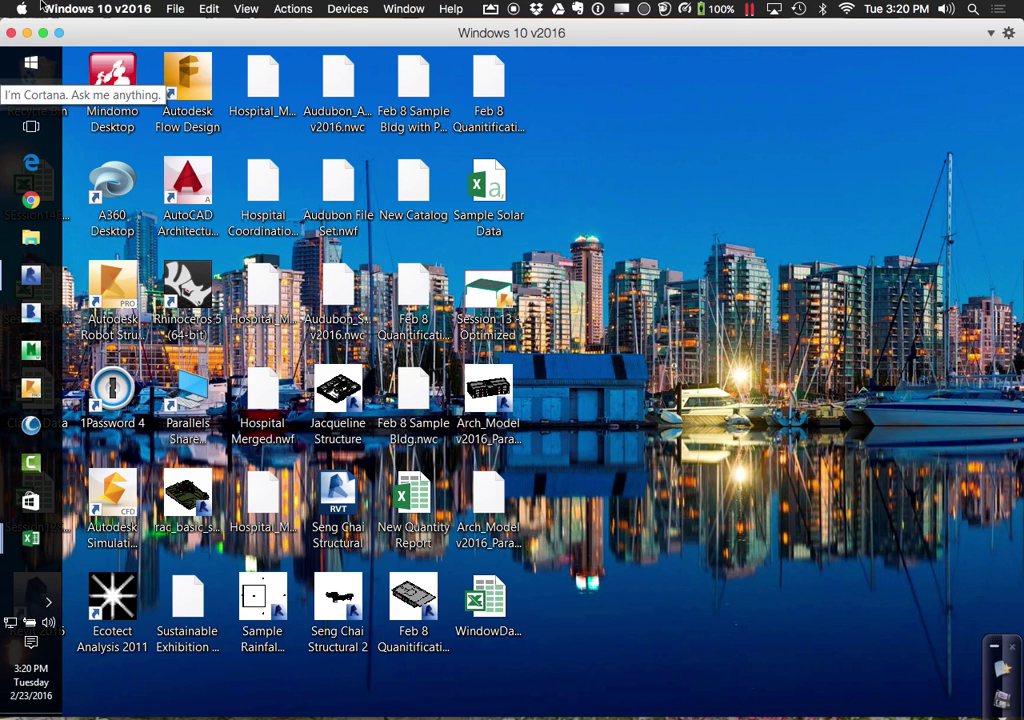
{"action": "left_click", "coordinate": [32, 313]}
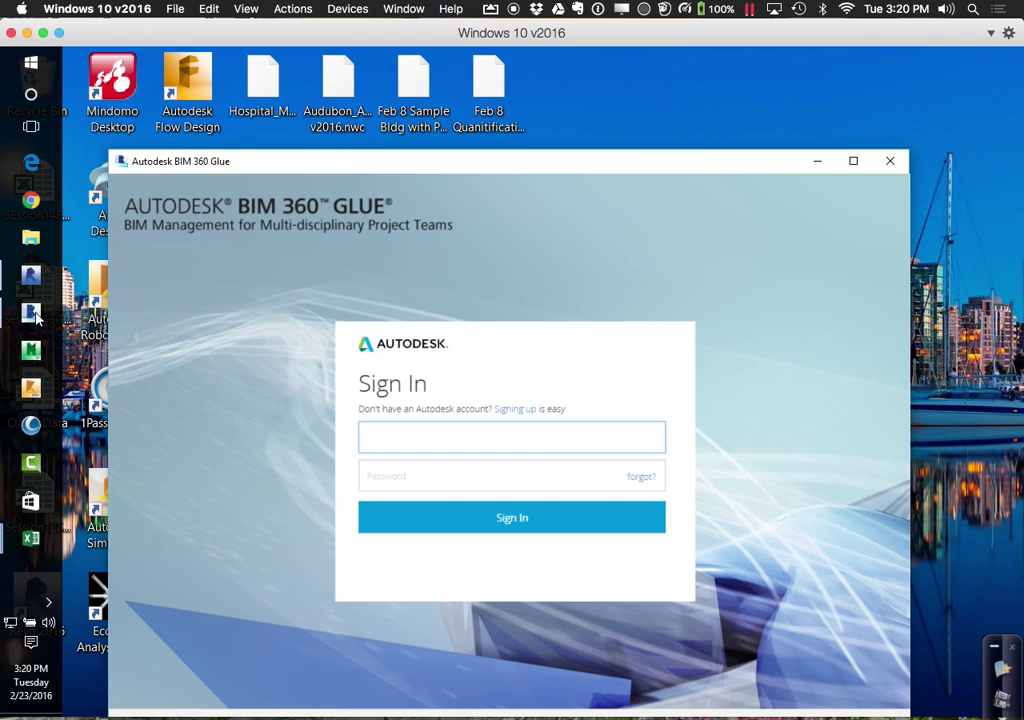
Sign in with the saved account e-mail and confirm the United States / Autodesk host
{"action": "type", "text": "glenn"}
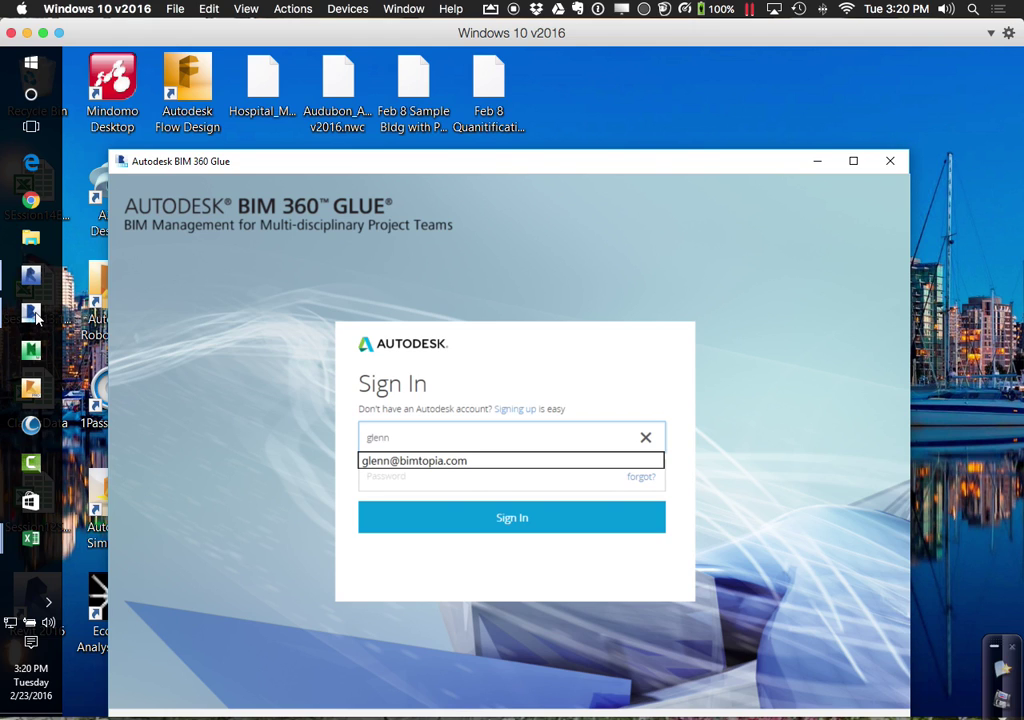
{"action": "left_click", "coordinate": [420, 462]}
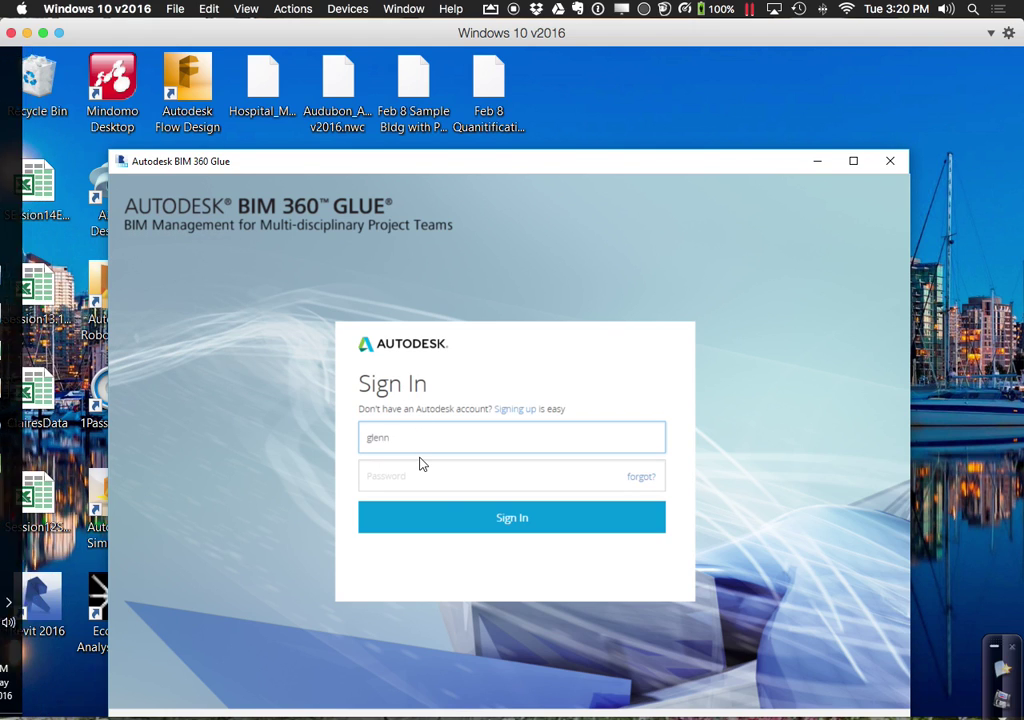
{"action": "left_click", "coordinate": [435, 533]}
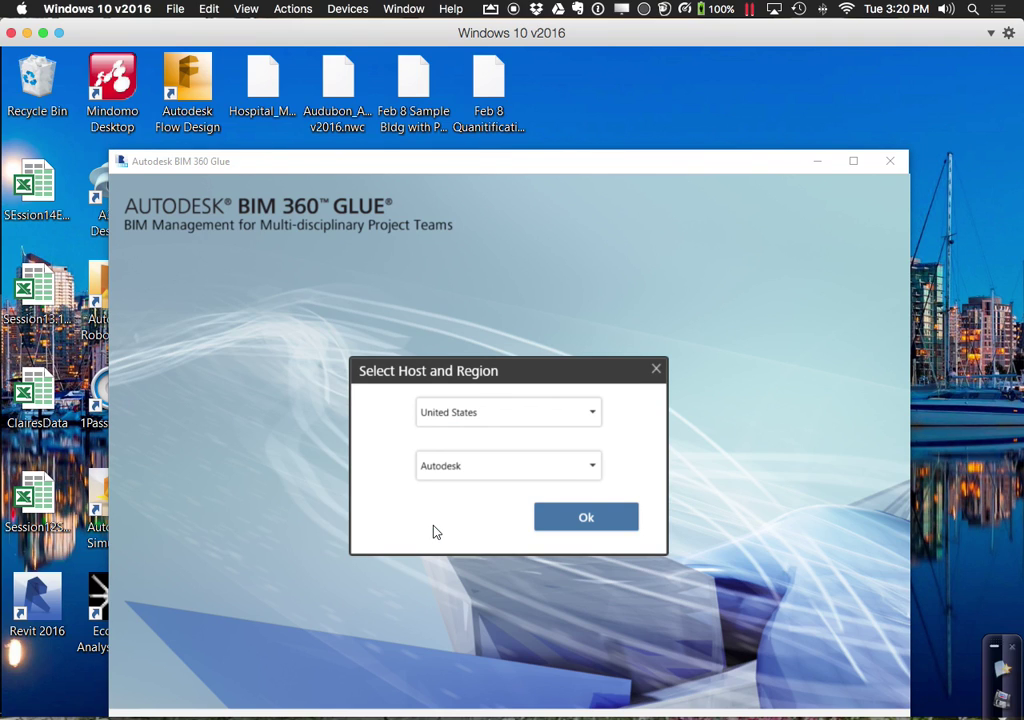
{"action": "left_click", "coordinate": [560, 519]}
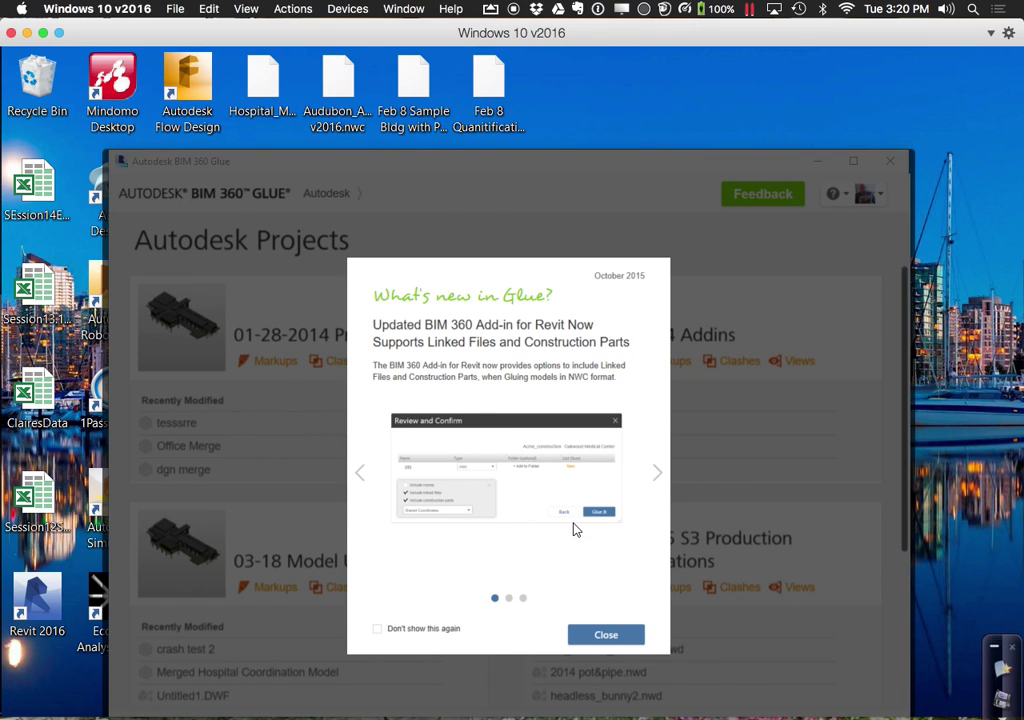
Dismiss the what's new notice, switch to the Stan_bsi_glue host and open Sample Project
{"action": "left_click", "coordinate": [618, 640]}
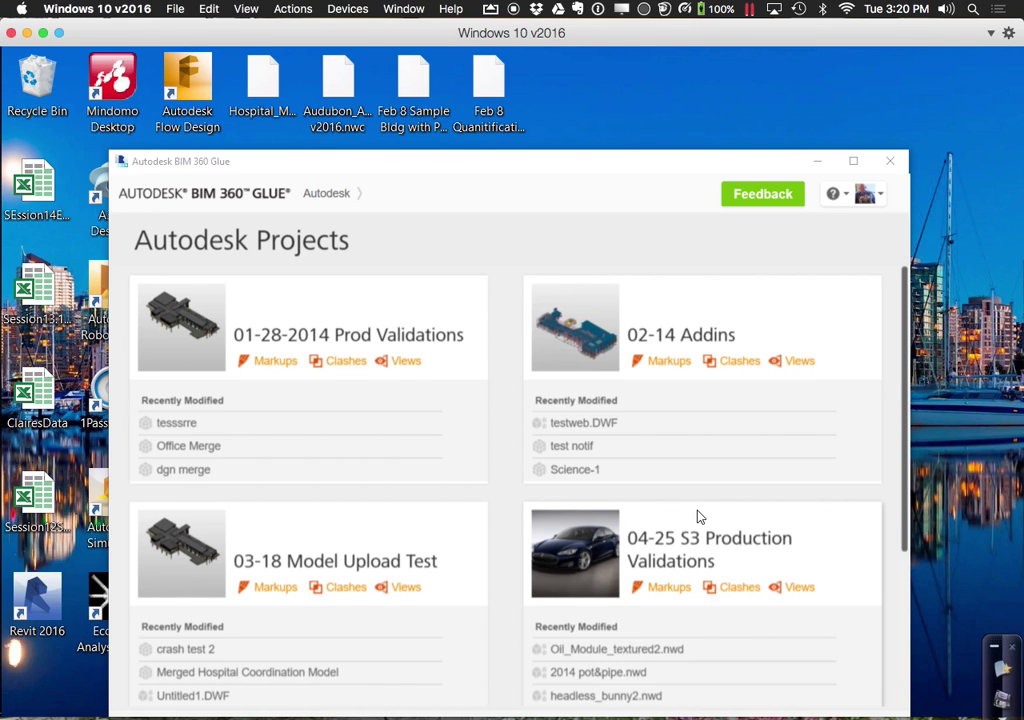
{"action": "scroll", "coordinate": [671, 528], "scroll_direction": "down", "scroll_amount": 1}
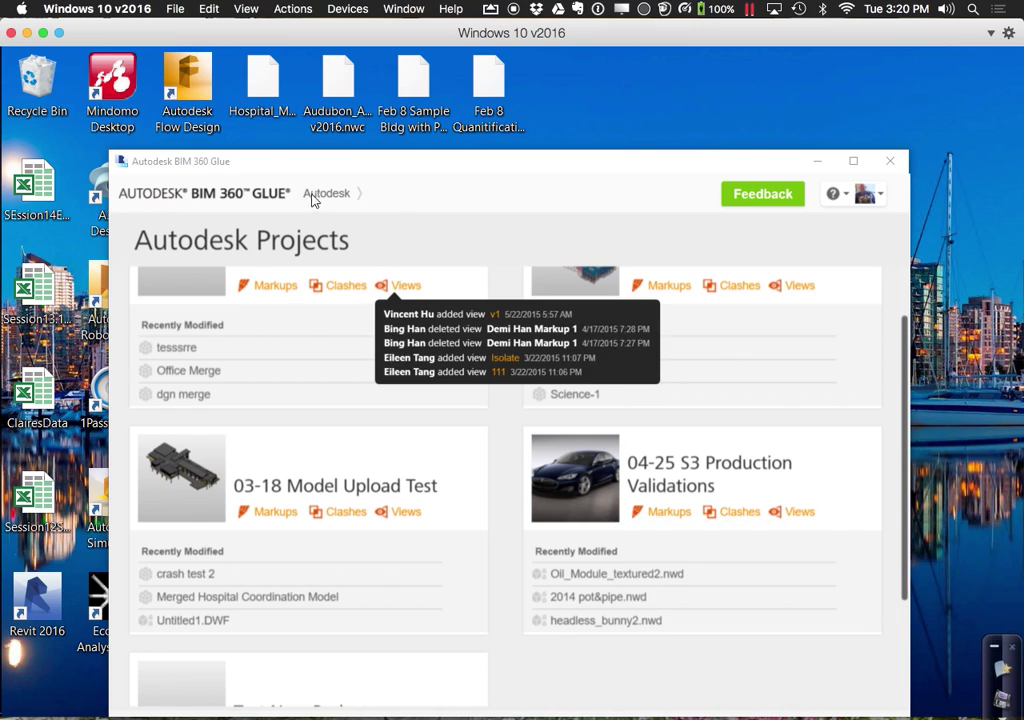
{"action": "mouse_move", "coordinate": [318, 197]}
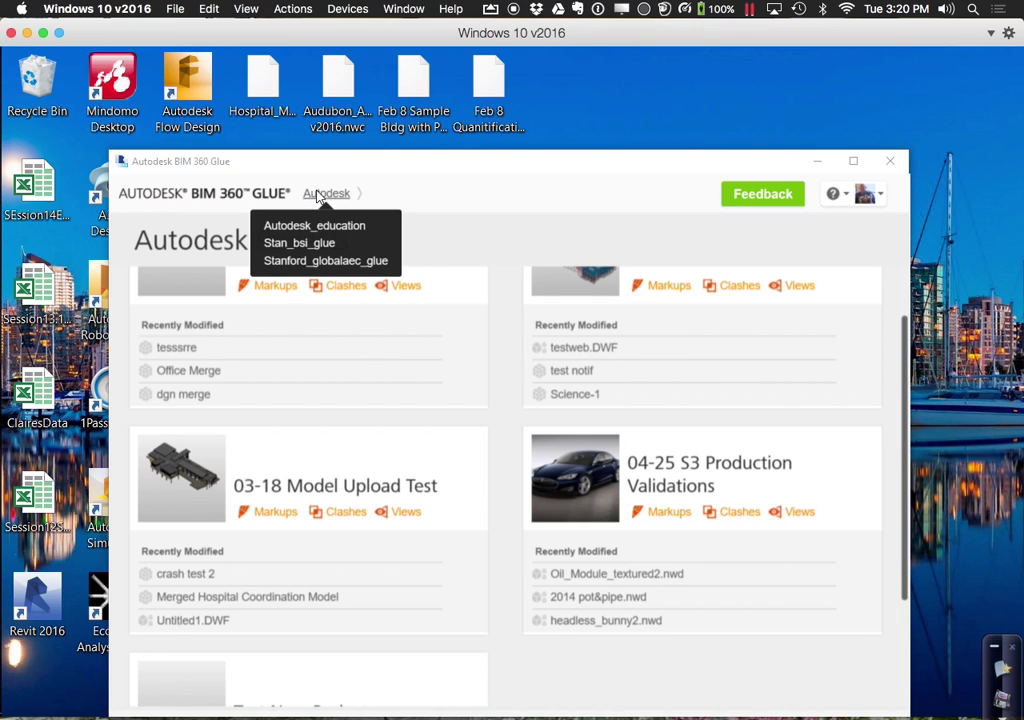
{"action": "left_click", "coordinate": [303, 245]}
{"action": "left_click", "coordinate": [599, 497]}
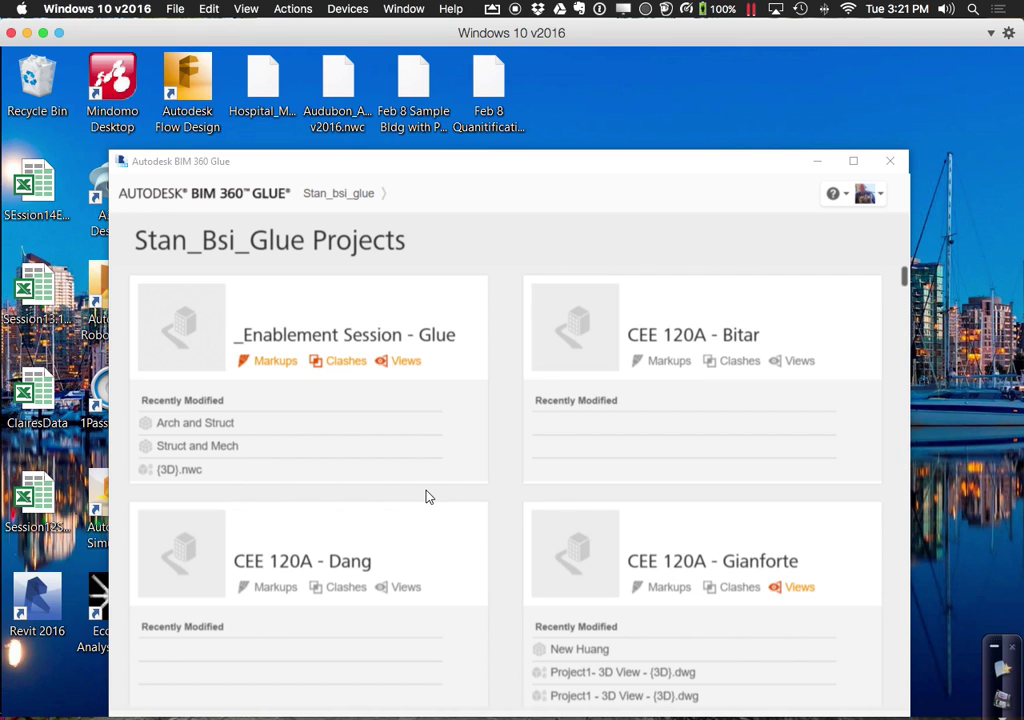
{"action": "left_click_drag", "start_coordinate": [905, 275], "coordinate": [871, 672]}
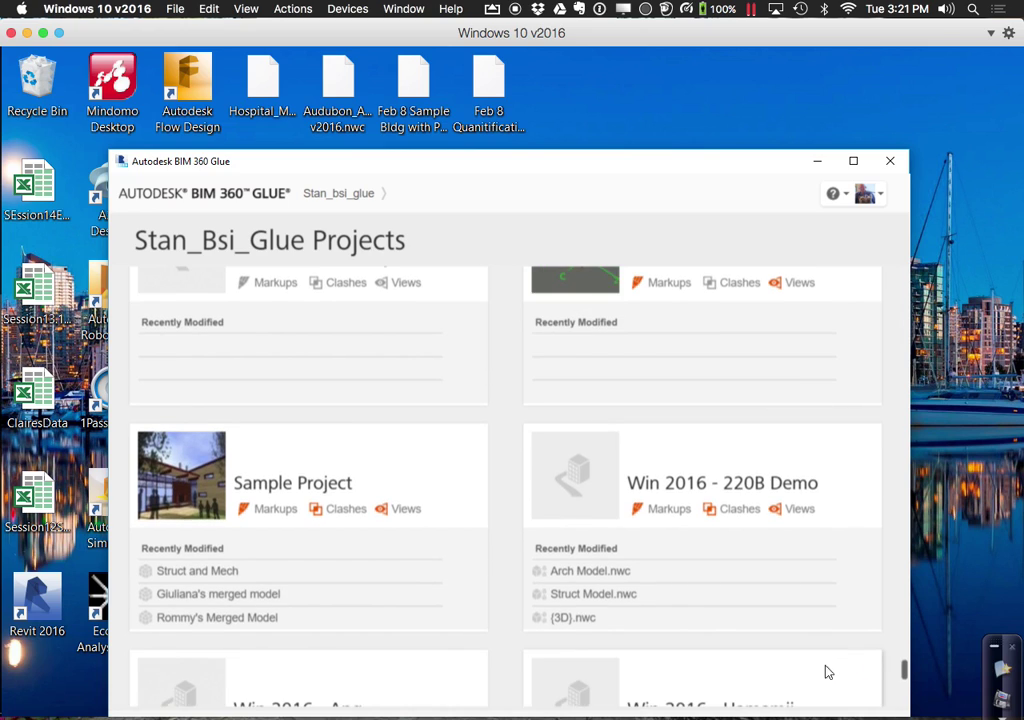
{"action": "left_click", "coordinate": [290, 490]}
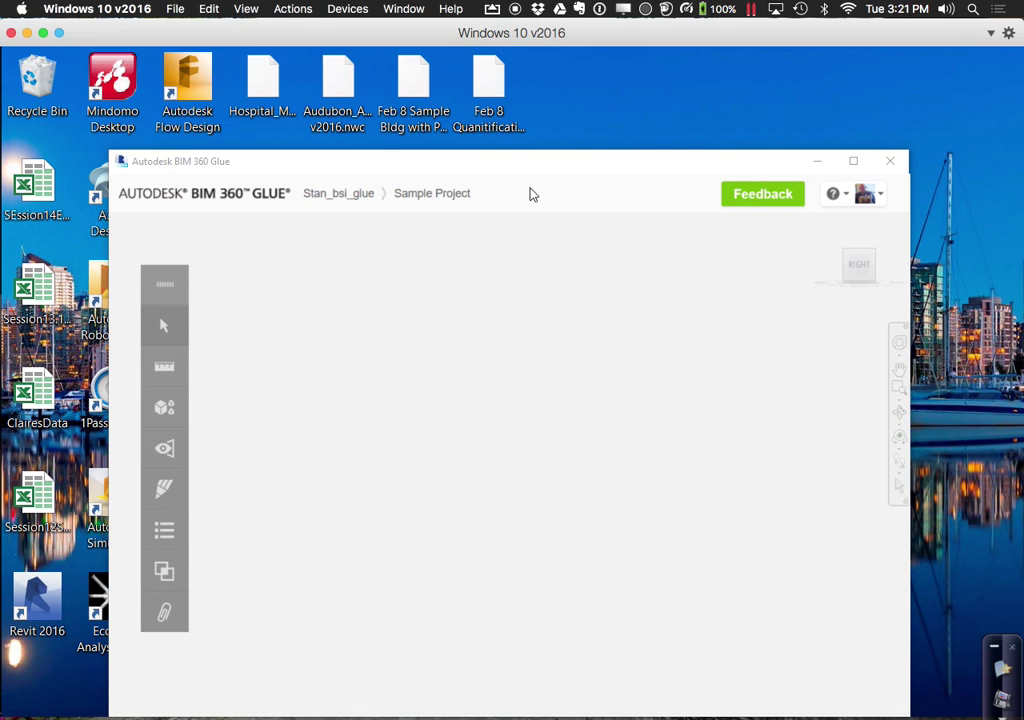
Maximize the Glue window, then zoom and orbit the Struct and Mech model to inspect it
{"action": "left_click_drag", "start_coordinate": [481, 178], "coordinate": [456, 101]}
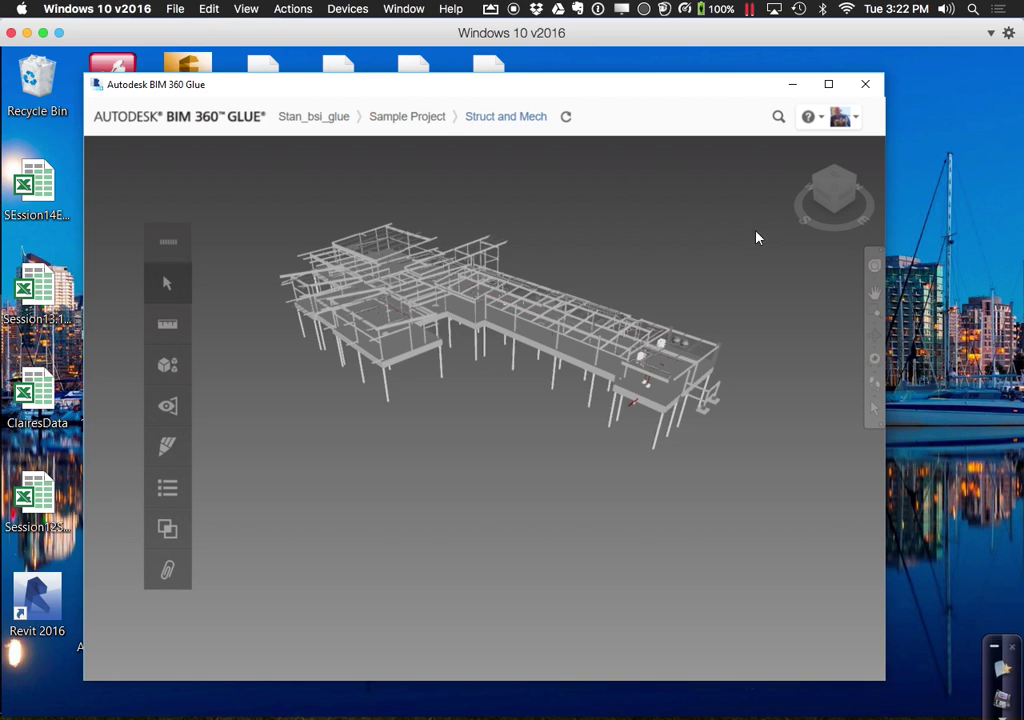
{"action": "left_click", "coordinate": [828, 85]}
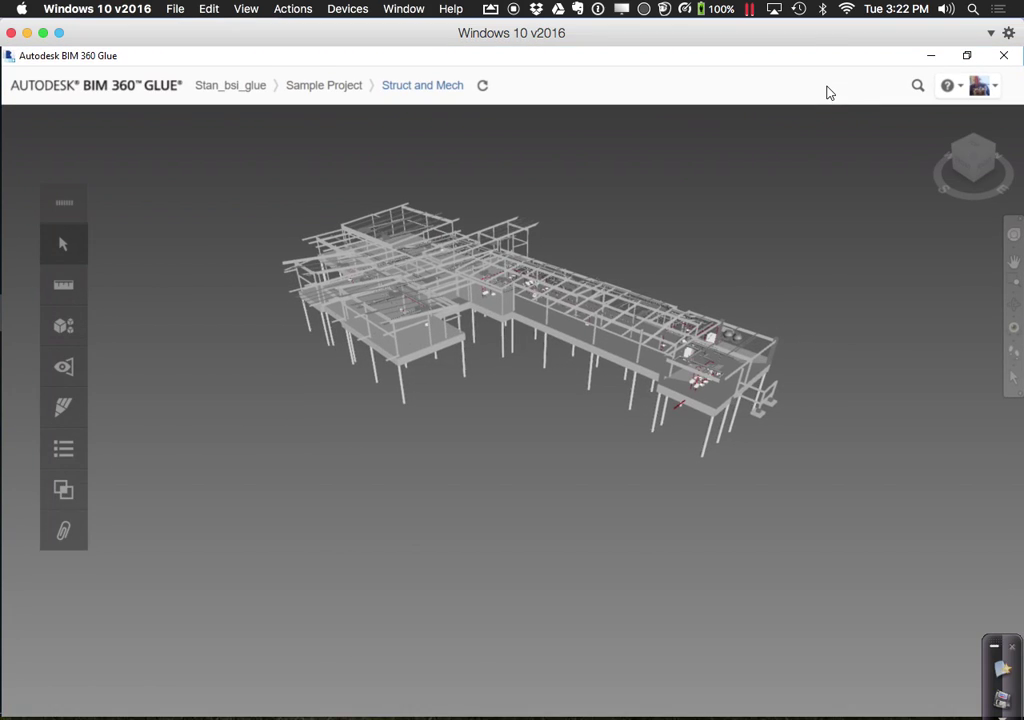
{"action": "scroll", "coordinate": [481, 316], "scroll_direction": "up", "scroll_amount": 8}
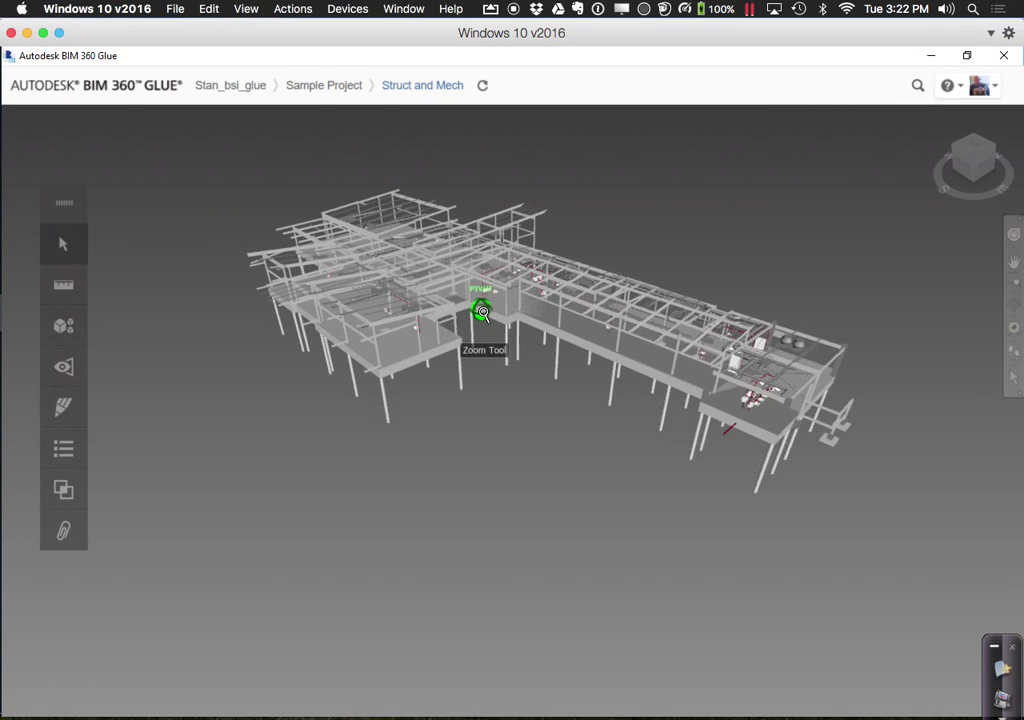
{"action": "scroll", "coordinate": [482, 314], "scroll_direction": "up", "scroll_amount": 8}
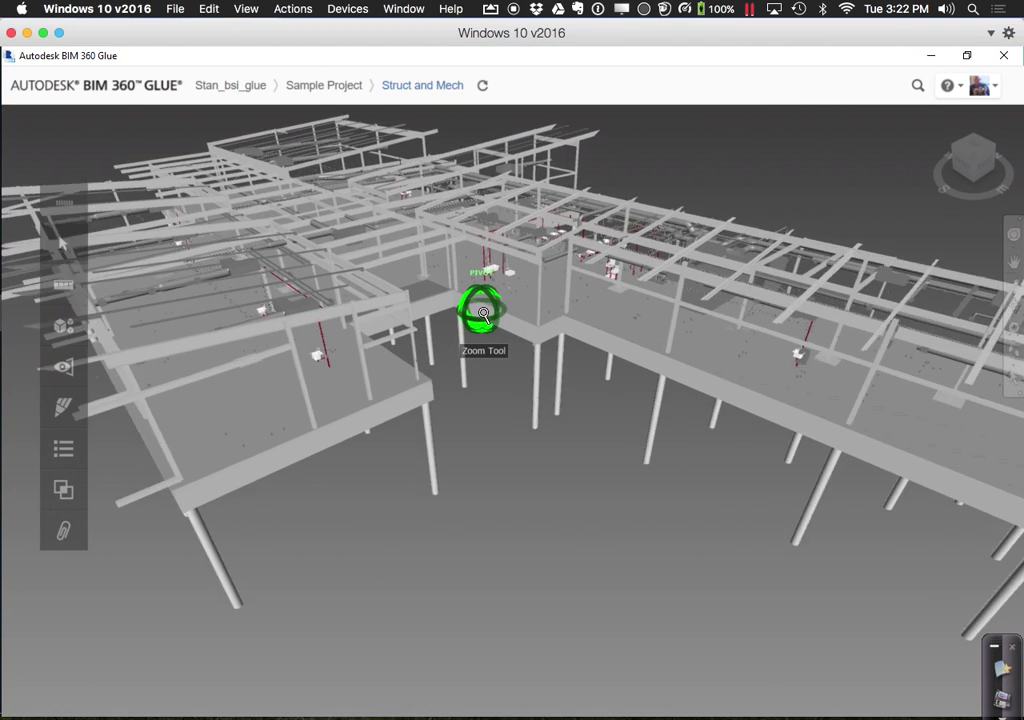
{"action": "scroll", "coordinate": [482, 314], "scroll_direction": "down", "scroll_amount": 6}
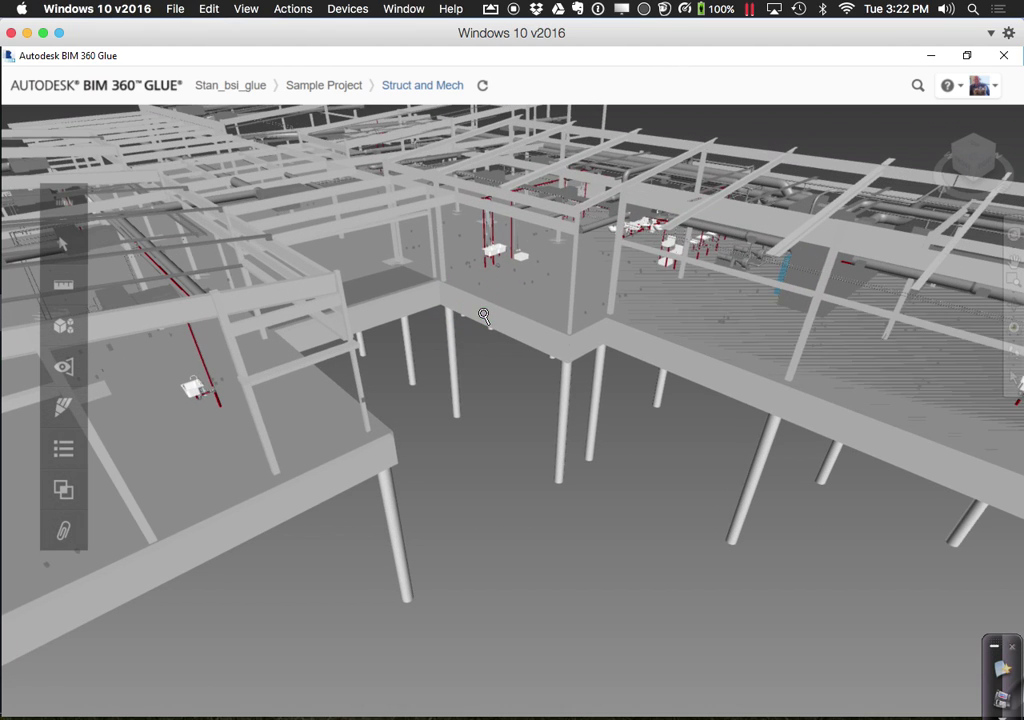
{"action": "scroll", "coordinate": [482, 314], "scroll_direction": "up", "scroll_amount": 5}
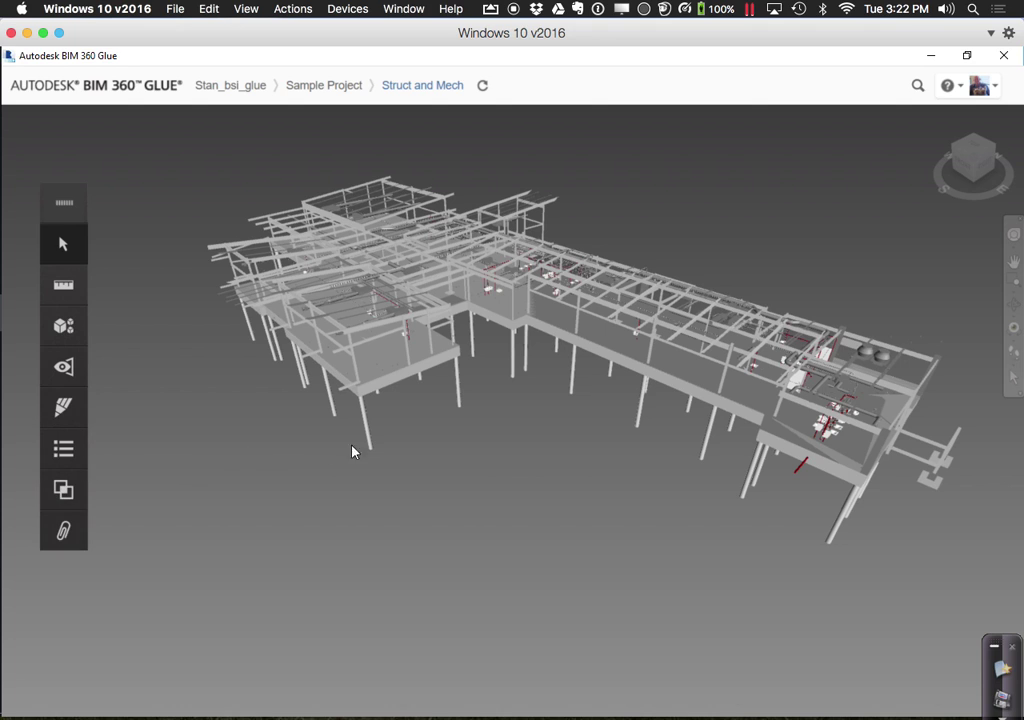
{"action": "left_click", "coordinate": [1013, 328]}
{"action": "left_click_drag", "start_coordinate": [654, 411], "coordinate": [590, 384]}
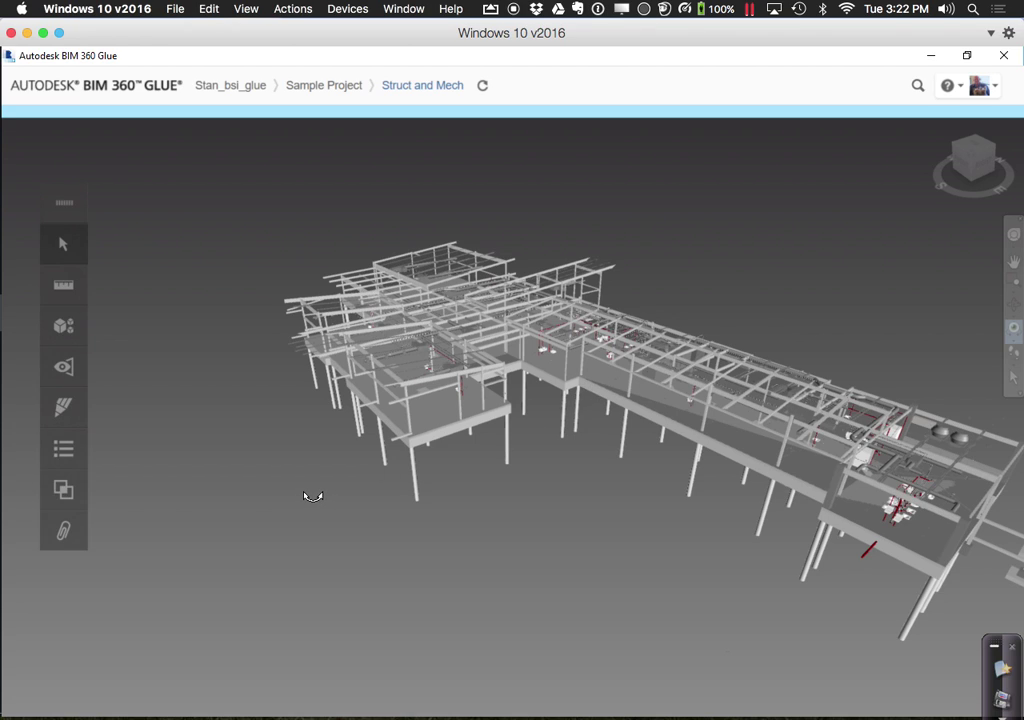
Start a new clash test from the Clashes list and name it 'Ductwork vs Beams'
{"action": "left_click", "coordinate": [63, 507]}
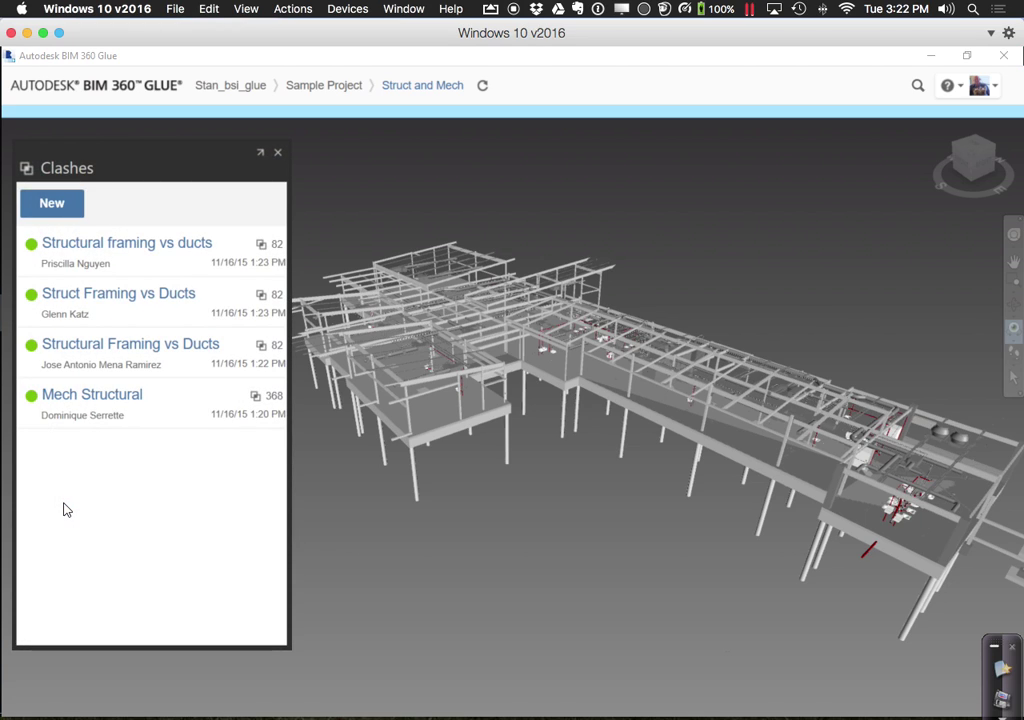
{"action": "left_click", "coordinate": [55, 204]}
{"action": "left_click", "coordinate": [106, 594]}
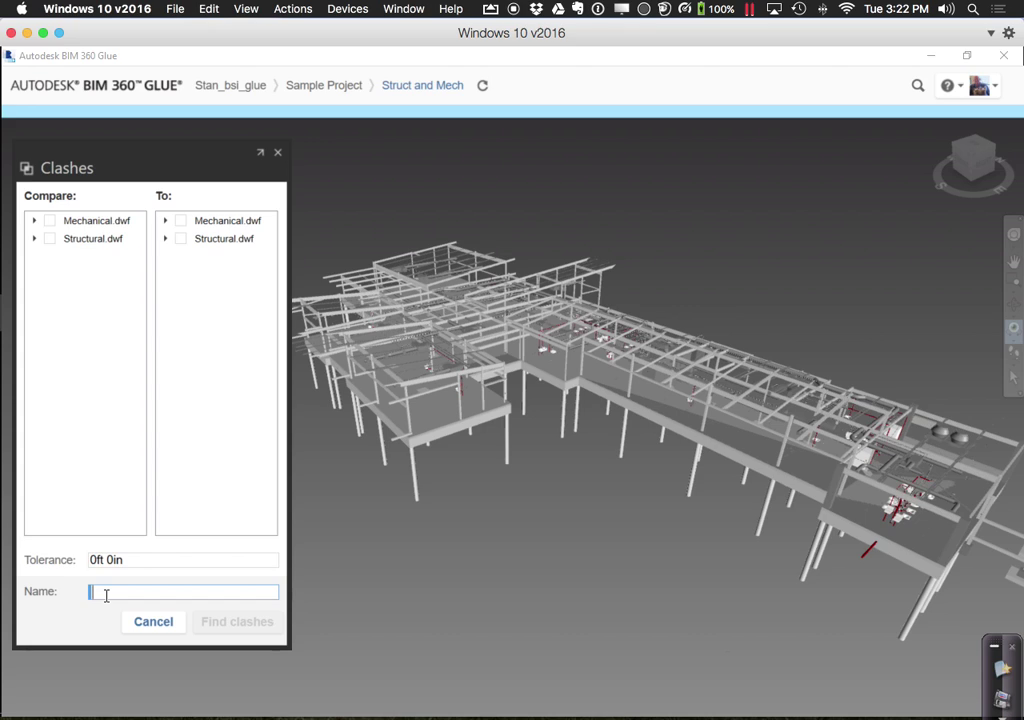
{"action": "type", "text": "Ductwor"}
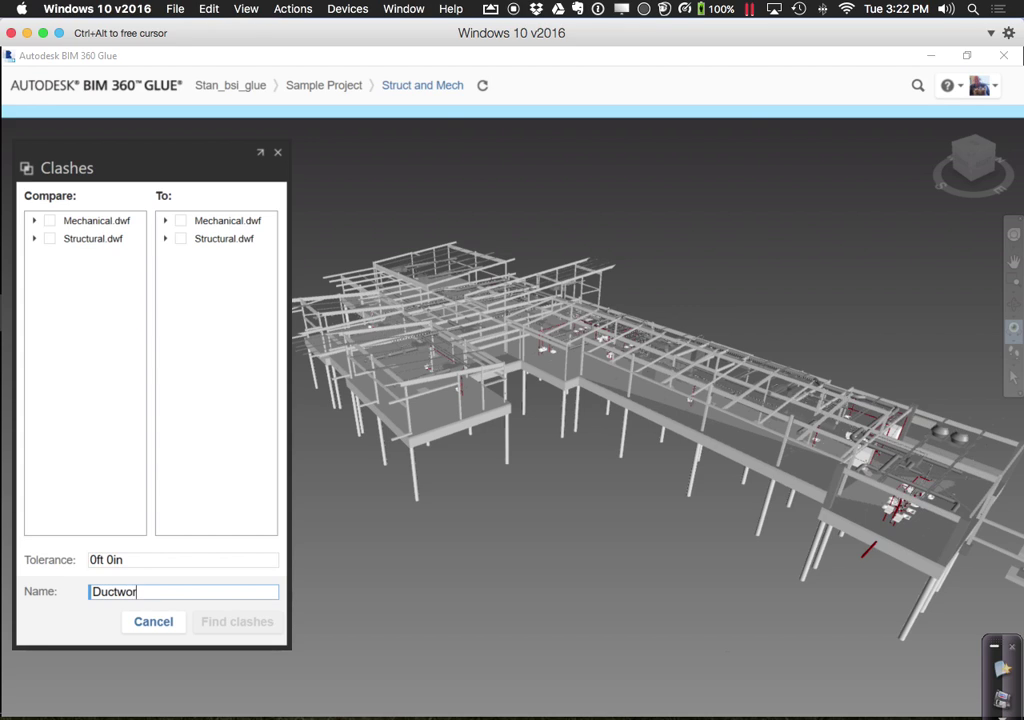
{"action": "type", "text": "k vs Beams"}
Check Structural.dwf under Compare and Mechanical.dwf under To
{"action": "left_click", "coordinate": [34, 239]}
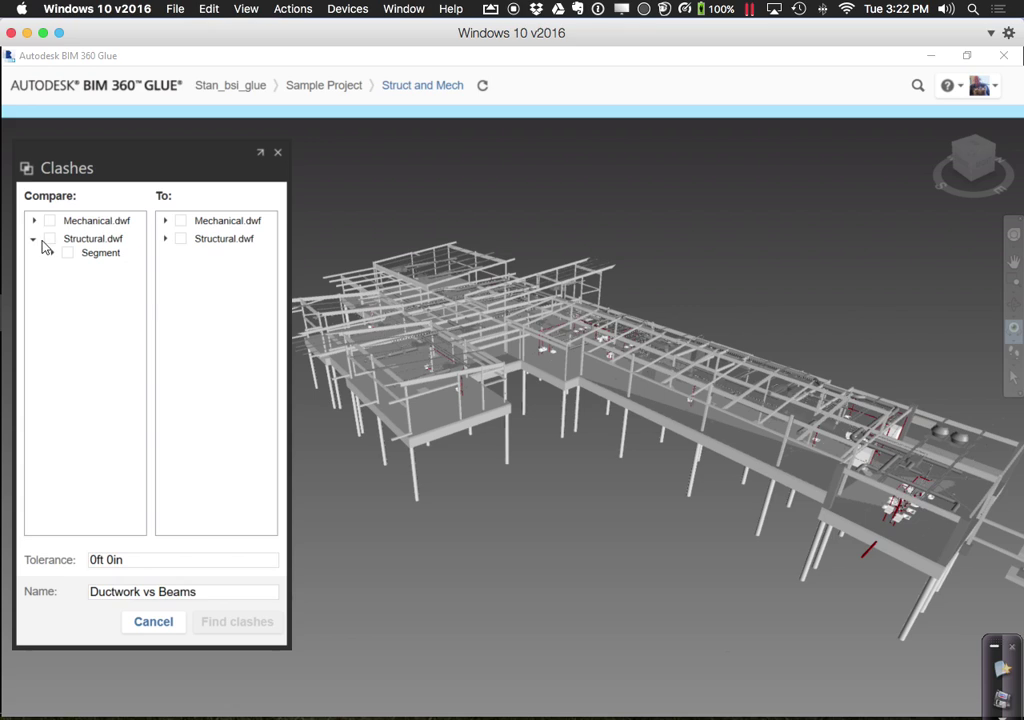
{"action": "left_click", "coordinate": [50, 239]}
{"action": "left_click", "coordinate": [181, 221]}
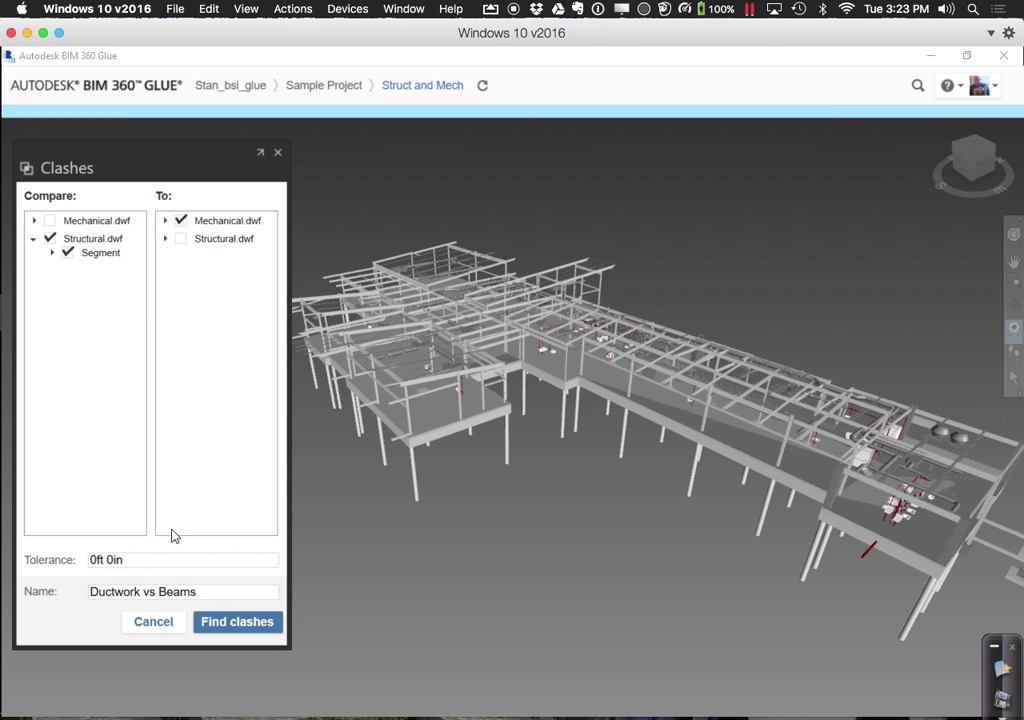
Run the Ductwork vs Beams clash detection to get 368 open clashes, and move the Clashes Overview aside
{"action": "left_click", "coordinate": [226, 632]}
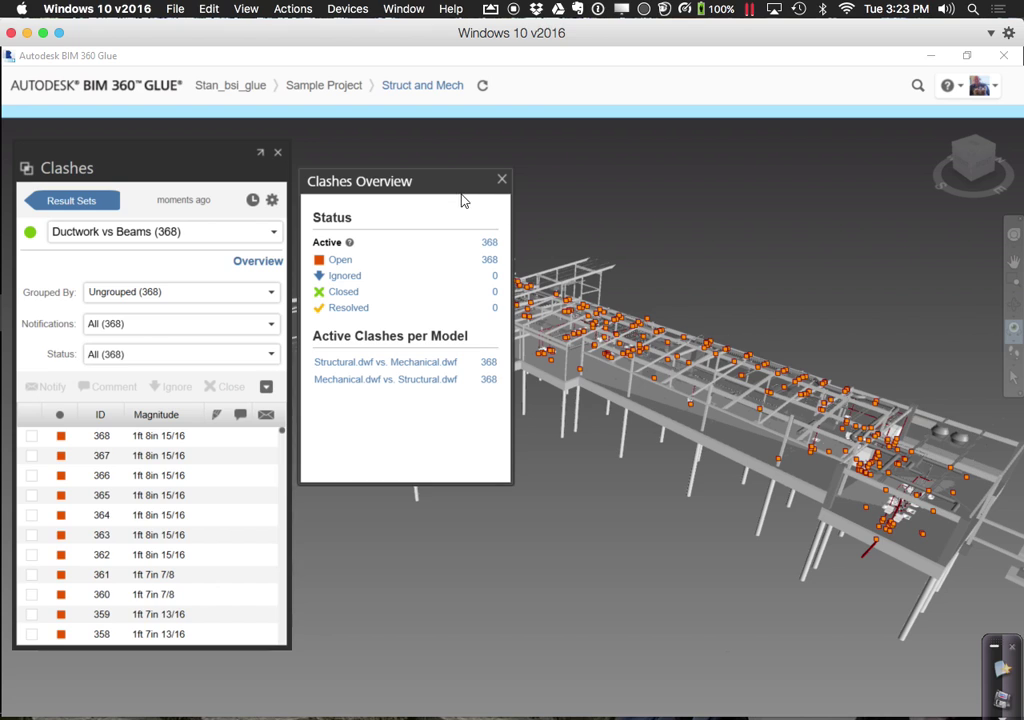
{"action": "left_click_drag", "start_coordinate": [457, 192], "coordinate": [904, 71]}
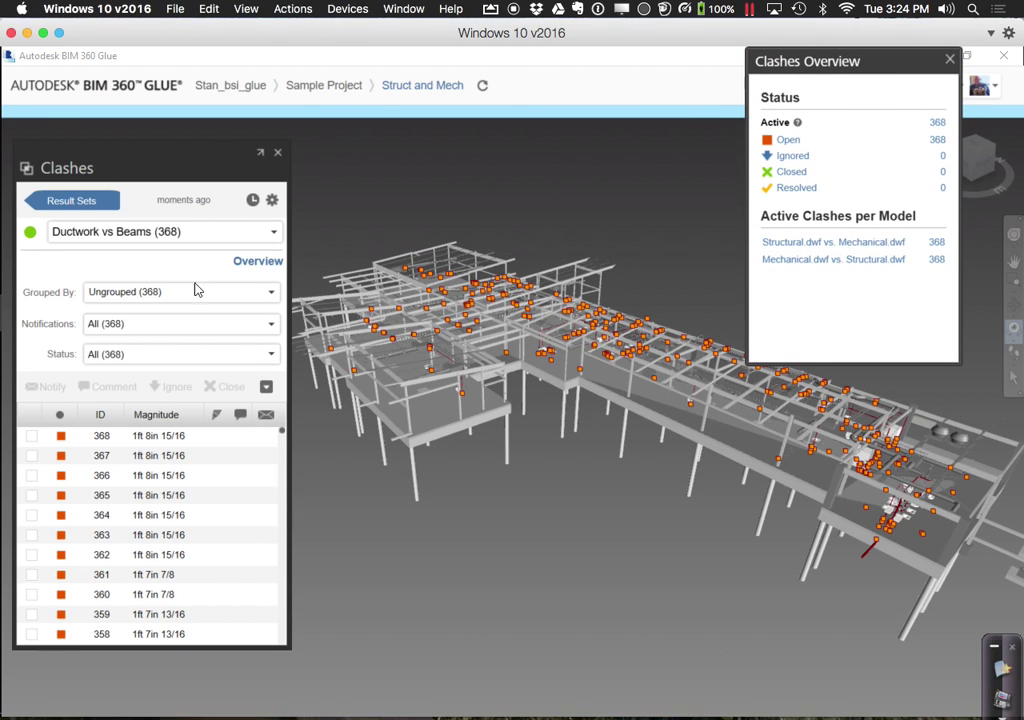
Inspect clashes 368, 361 and 62 (Floor vs Junction Boxes), then return to the top of the list
{"action": "left_click", "coordinate": [163, 437]}
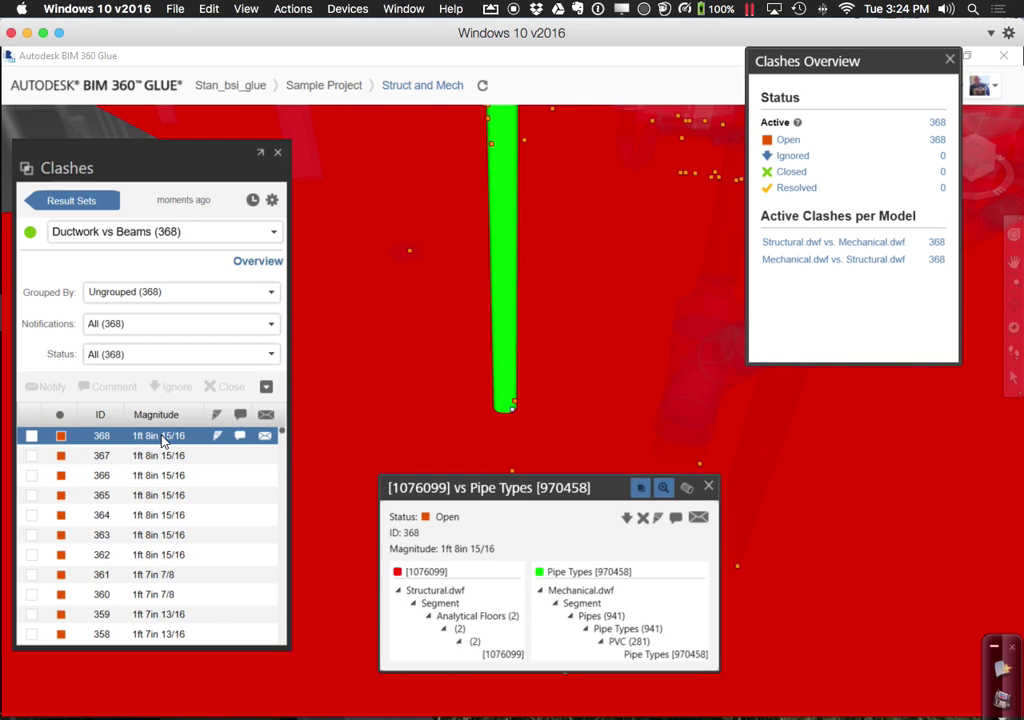
{"action": "scroll", "coordinate": [566, 440], "scroll_direction": "down", "scroll_amount": 5}
{"action": "scroll", "coordinate": [566, 435], "scroll_direction": "down", "scroll_amount": 2}
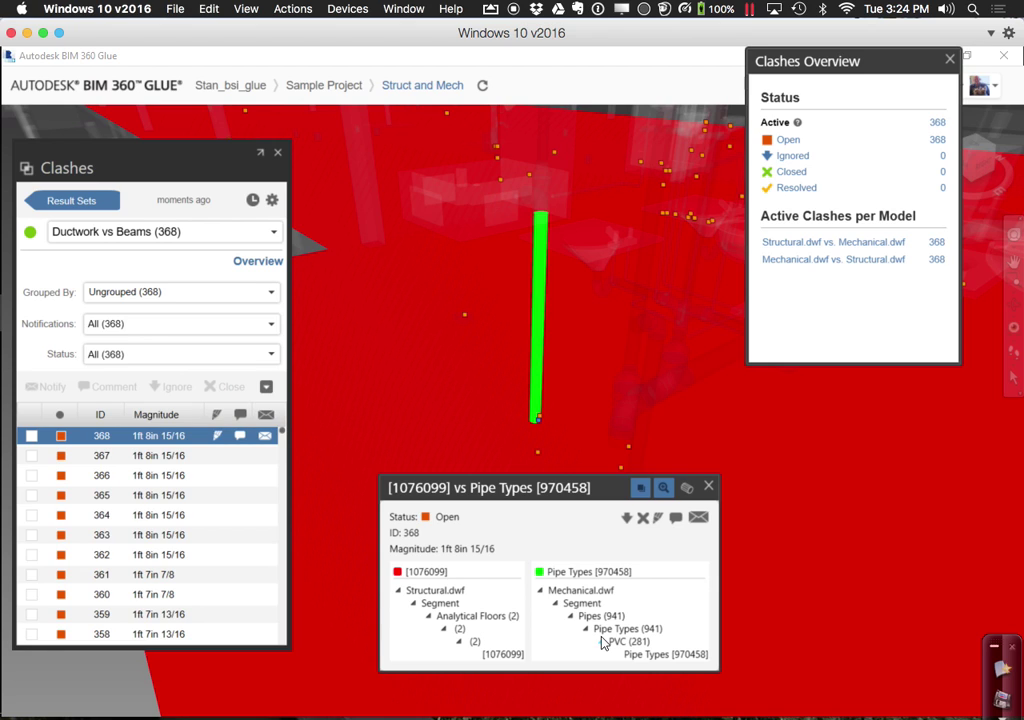
{"action": "left_click", "coordinate": [142, 580]}
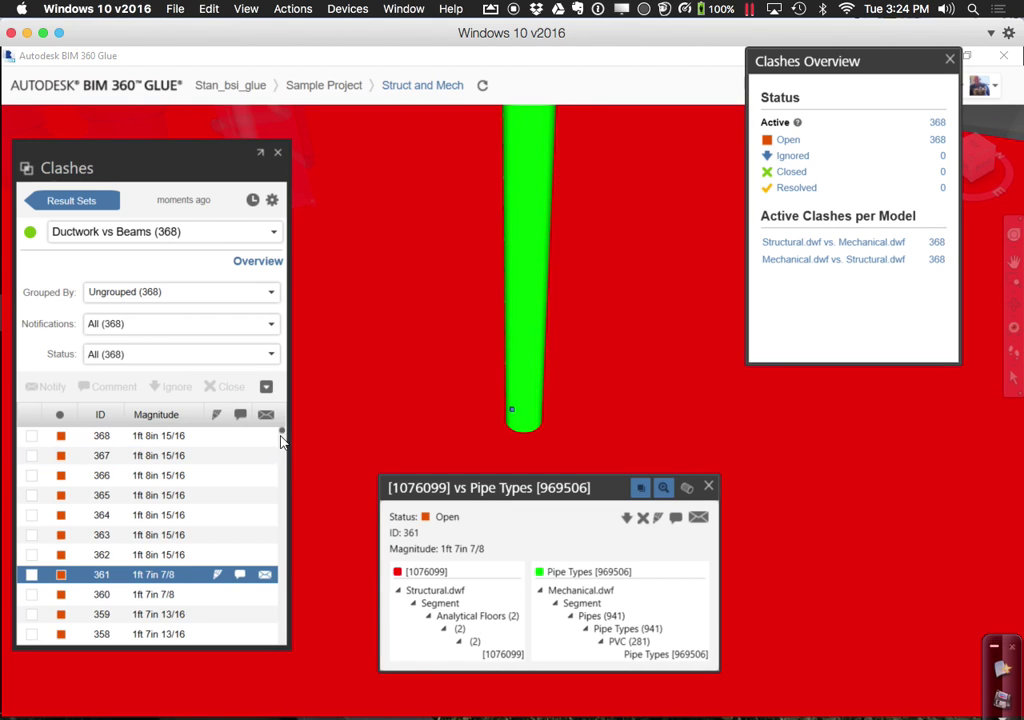
{"action": "left_click_drag", "start_coordinate": [284, 445], "coordinate": [283, 605]}
{"action": "left_click", "coordinate": [137, 623]}
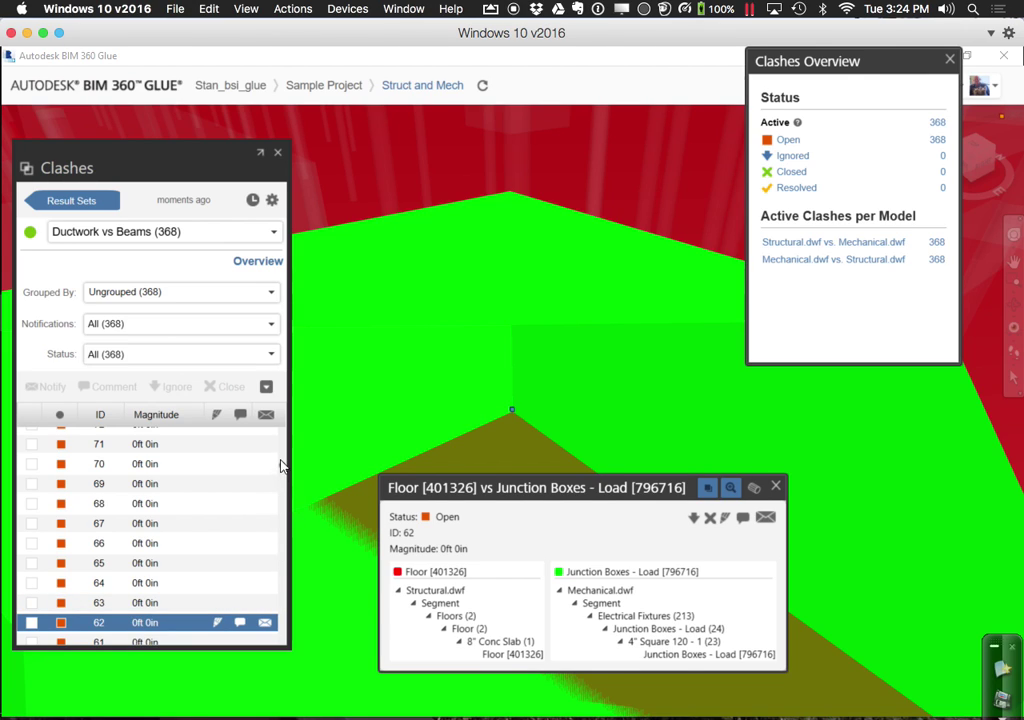
{"action": "left_click", "coordinate": [284, 433]}
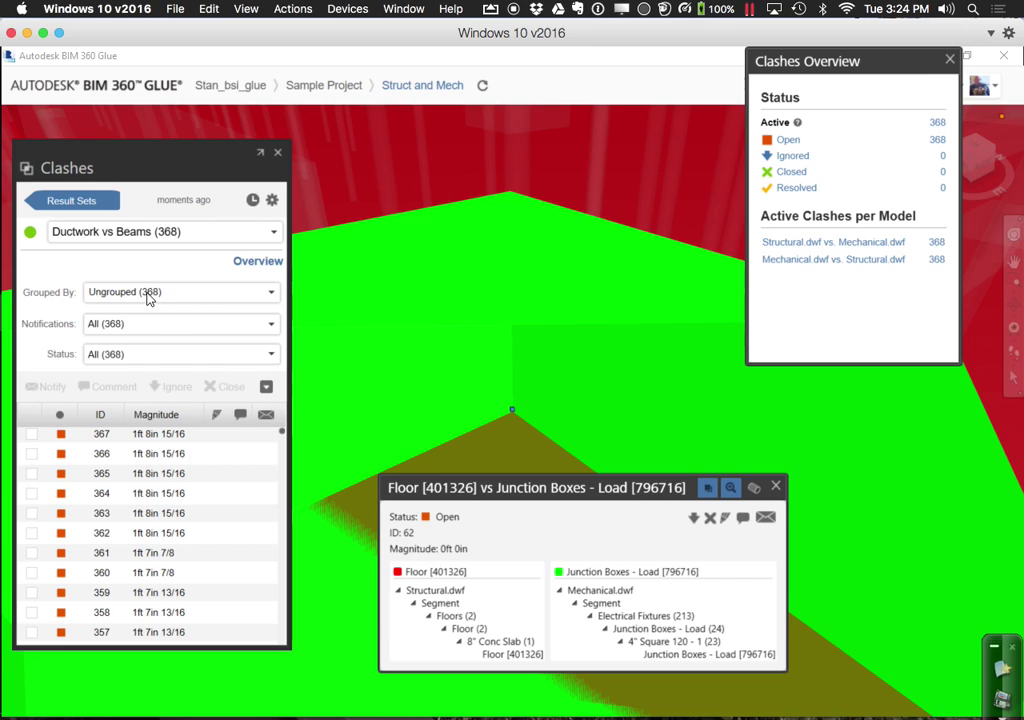
Group clashes by Structural.dwf > All Models and review the 72-clash [1076099] group and a Pipe Types clash
{"action": "left_click", "coordinate": [273, 297]}
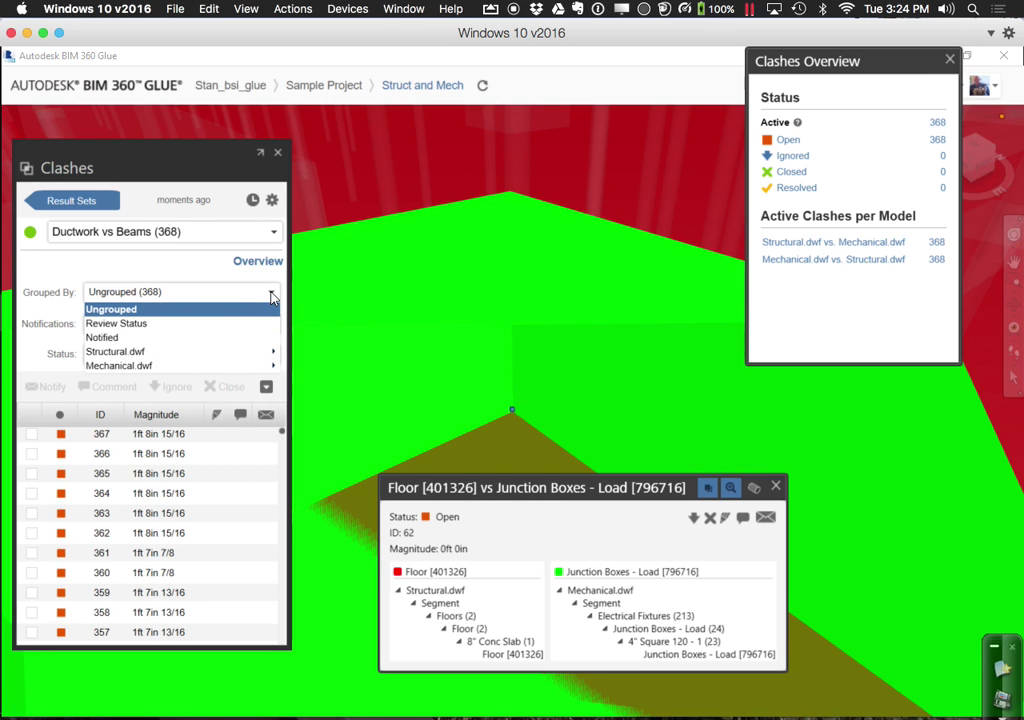
{"action": "mouse_move", "coordinate": [133, 357]}
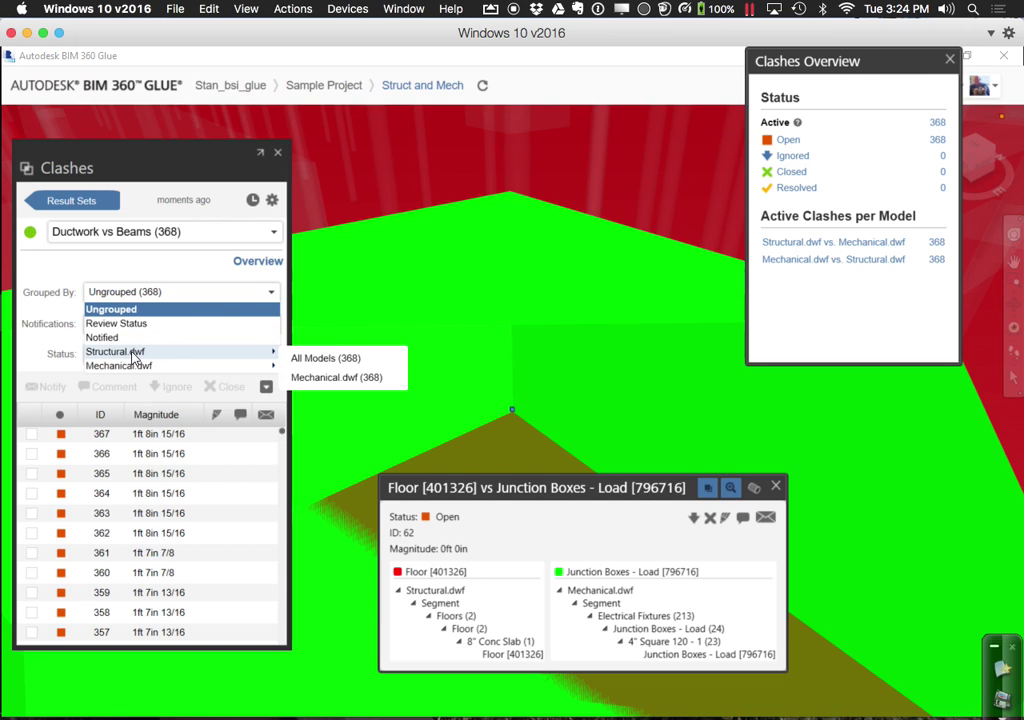
{"action": "left_click", "coordinate": [133, 357]}
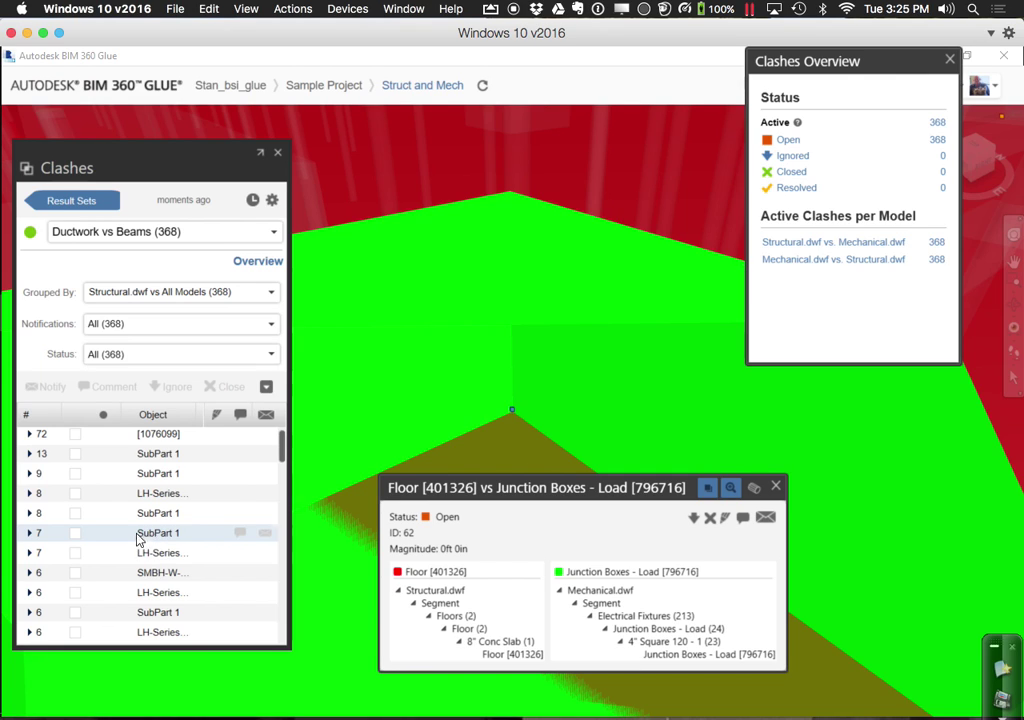
{"action": "left_click", "coordinate": [31, 434]}
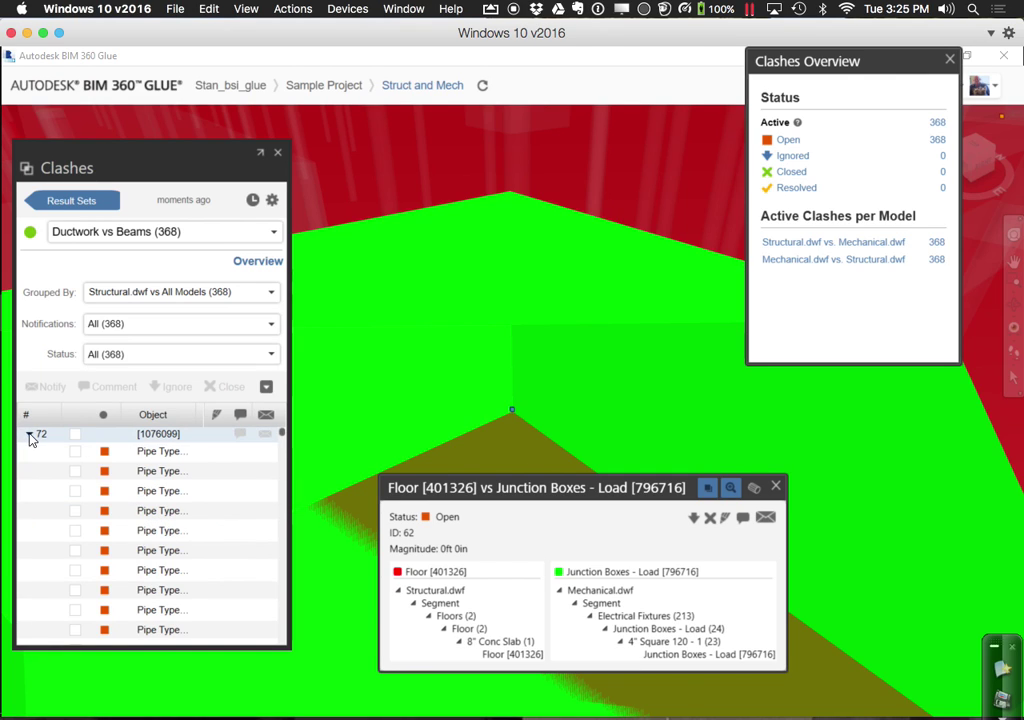
{"action": "left_click", "coordinate": [157, 455]}
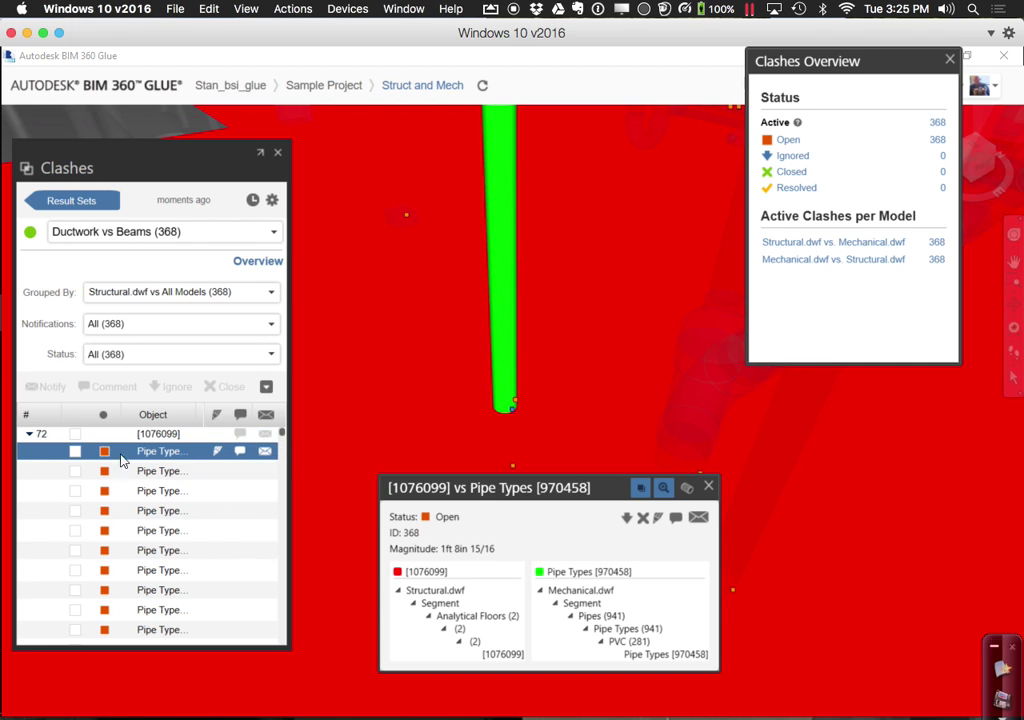
{"action": "left_click", "coordinate": [31, 434]}
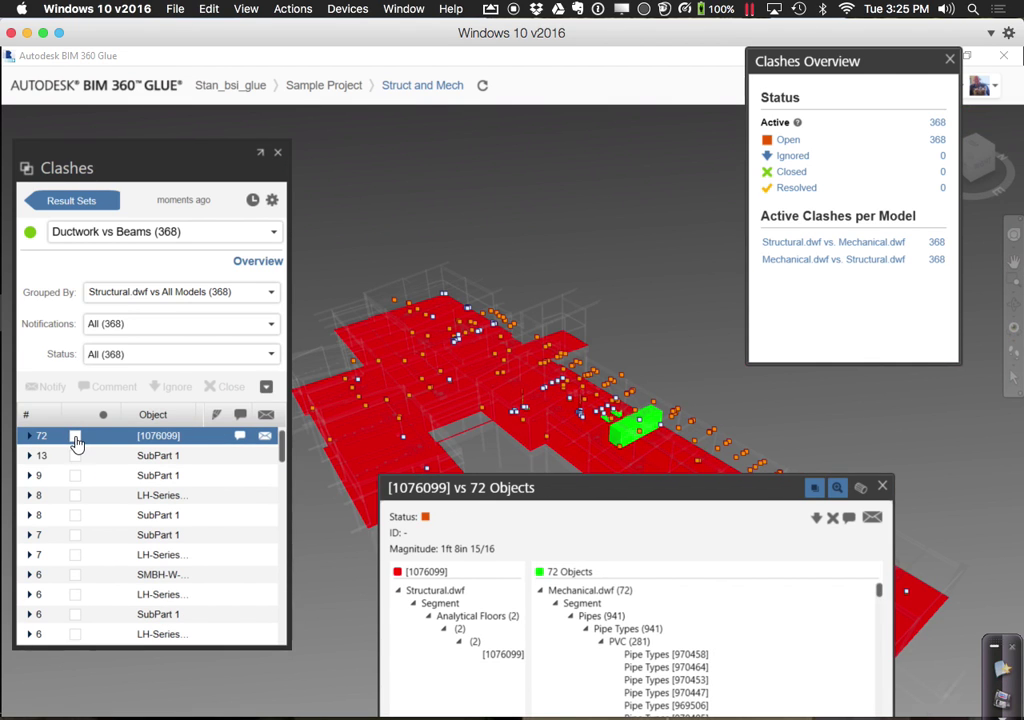
Ignore all 72 clashes of group [1076099], leaving 296 open, then view the 13-clash SubPart 1 group
{"action": "left_click", "coordinate": [75, 437]}
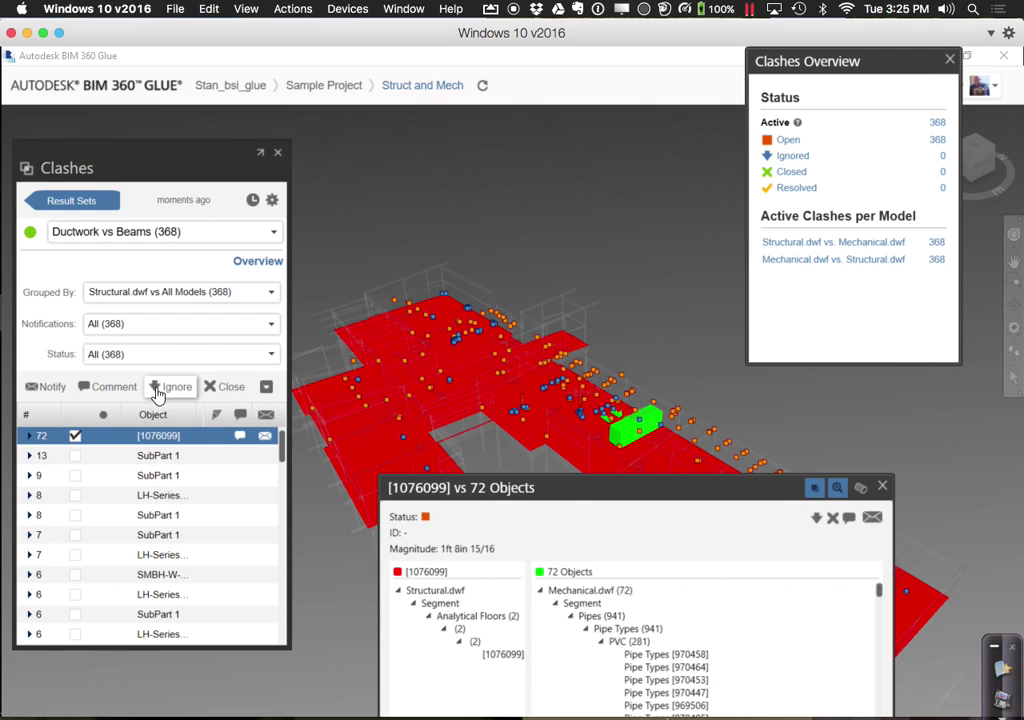
{"action": "left_click", "coordinate": [157, 392]}
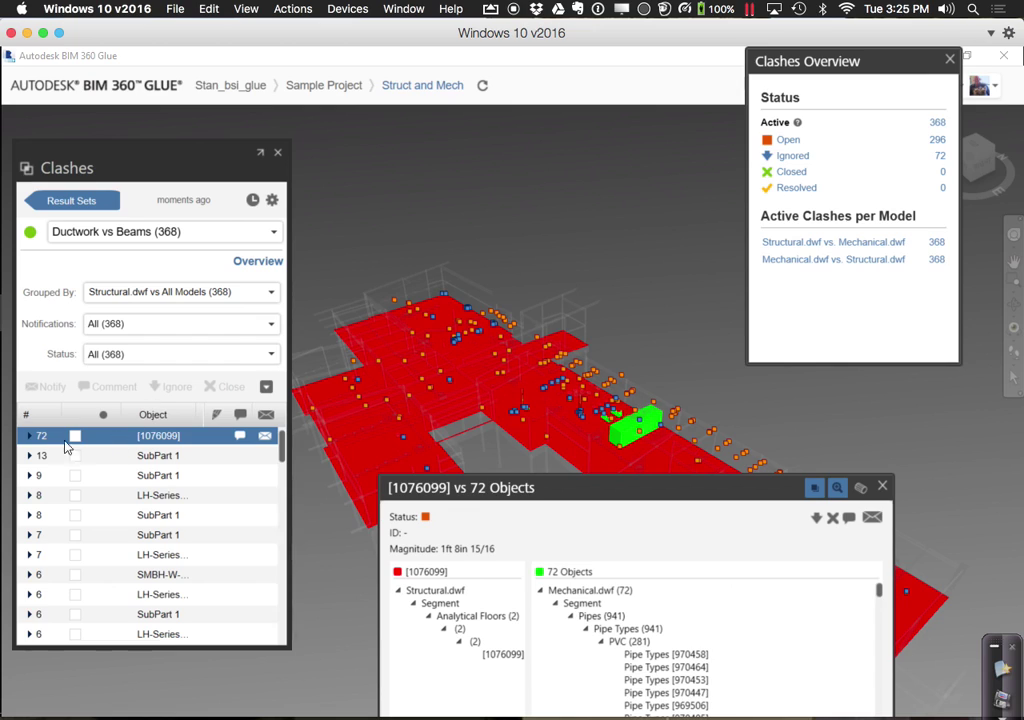
{"action": "left_click", "coordinate": [30, 436]}
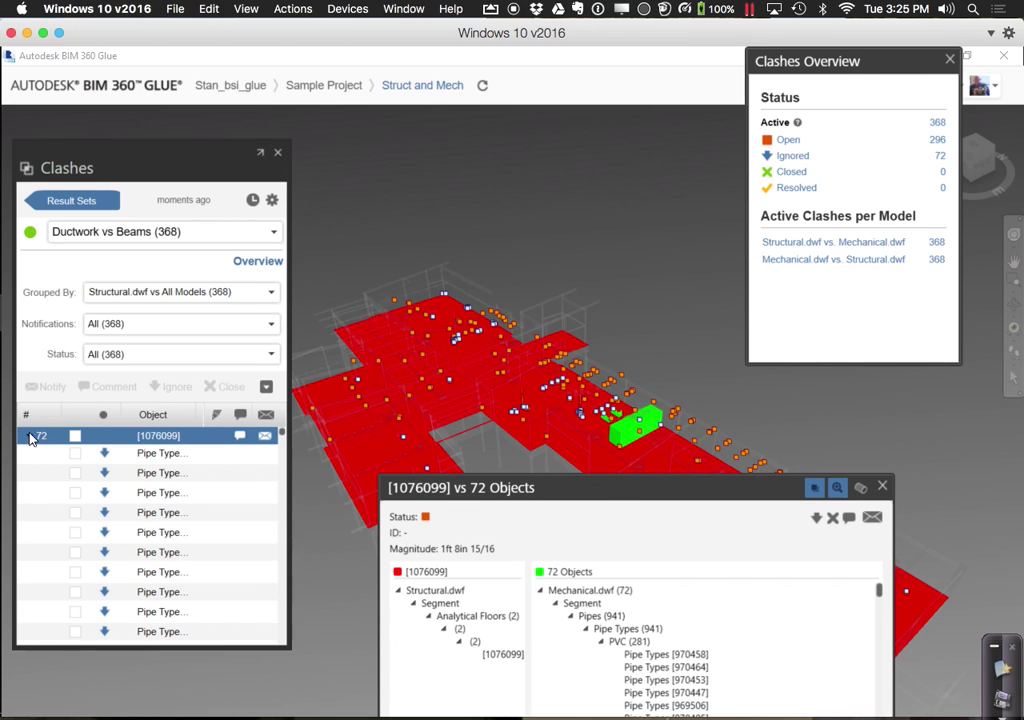
{"action": "left_click", "coordinate": [75, 436]}
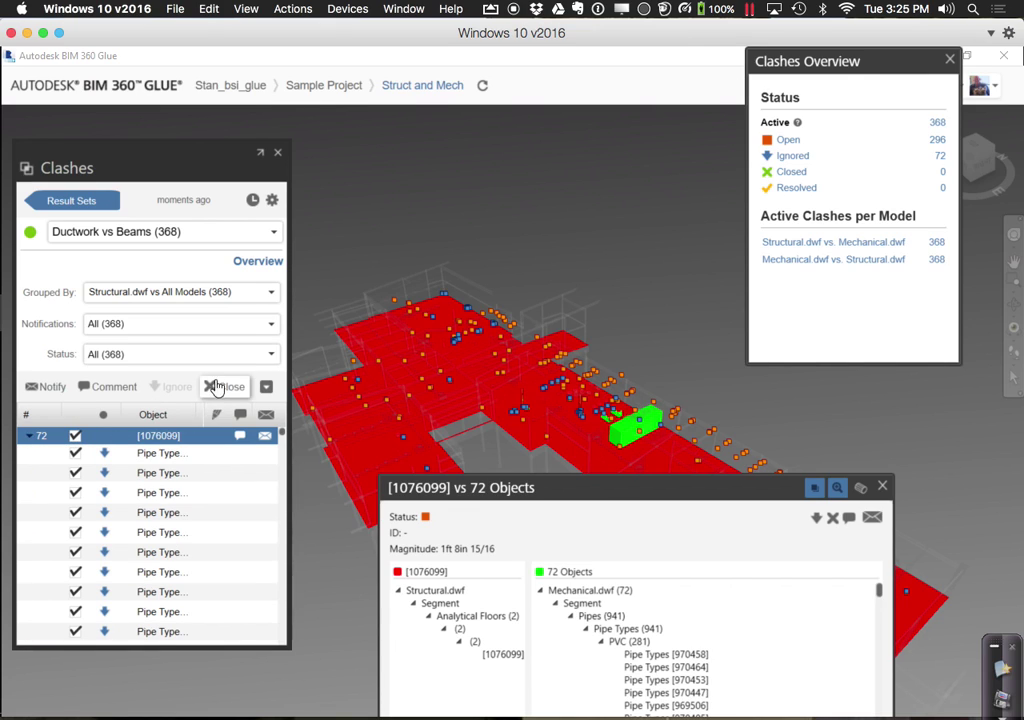
{"action": "left_click", "coordinate": [30, 437]}
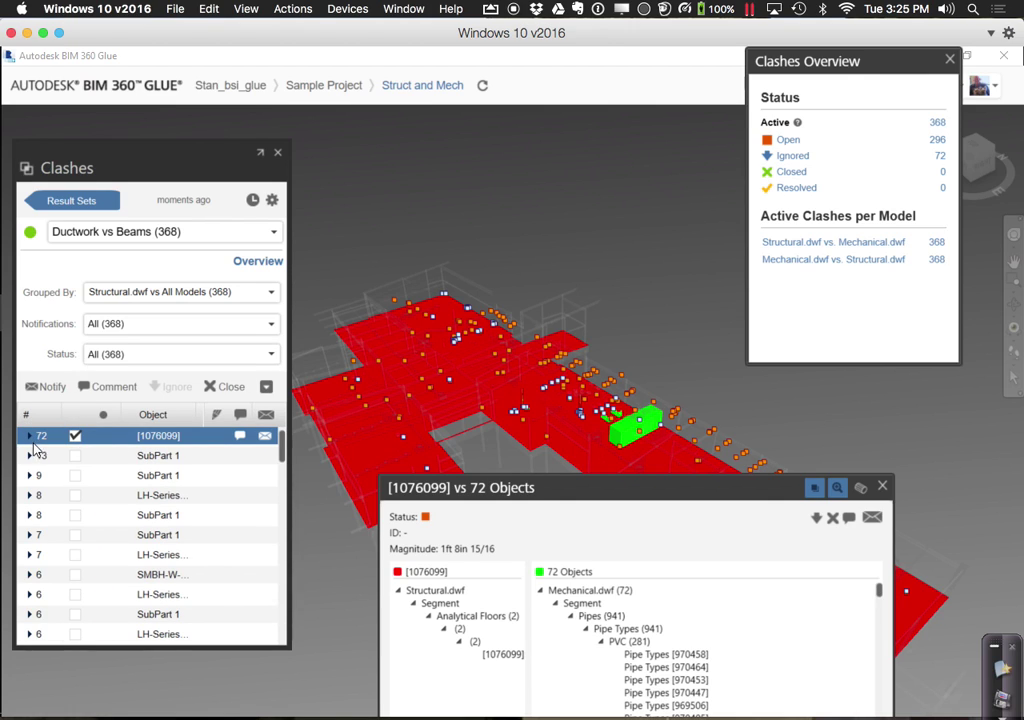
{"action": "left_click", "coordinate": [30, 455]}
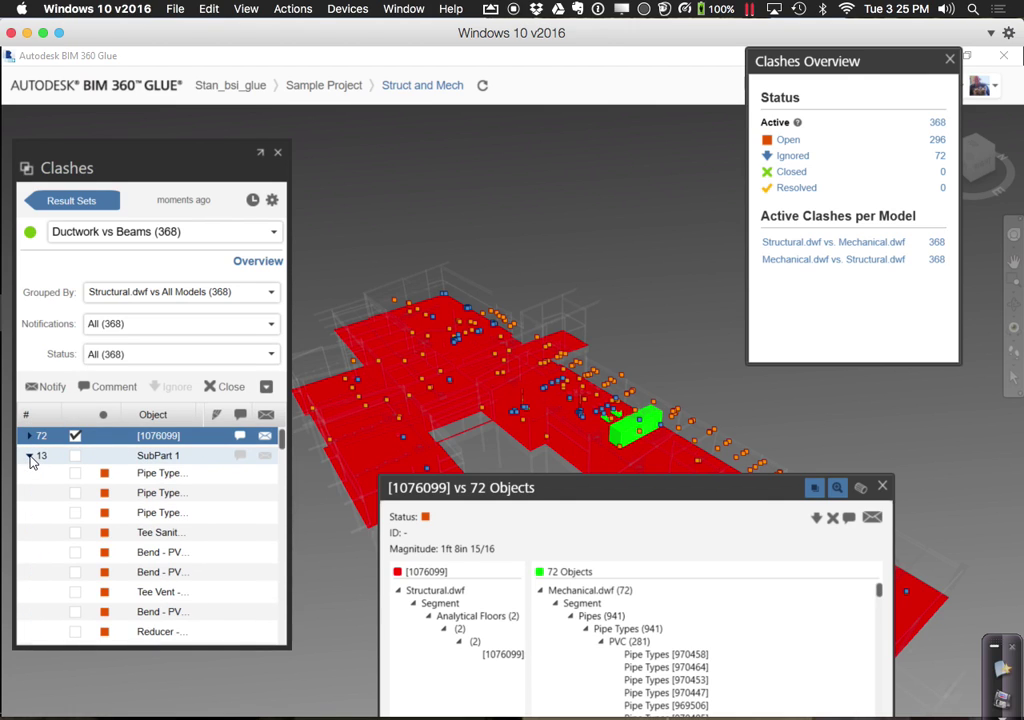
{"action": "left_click", "coordinate": [160, 456]}
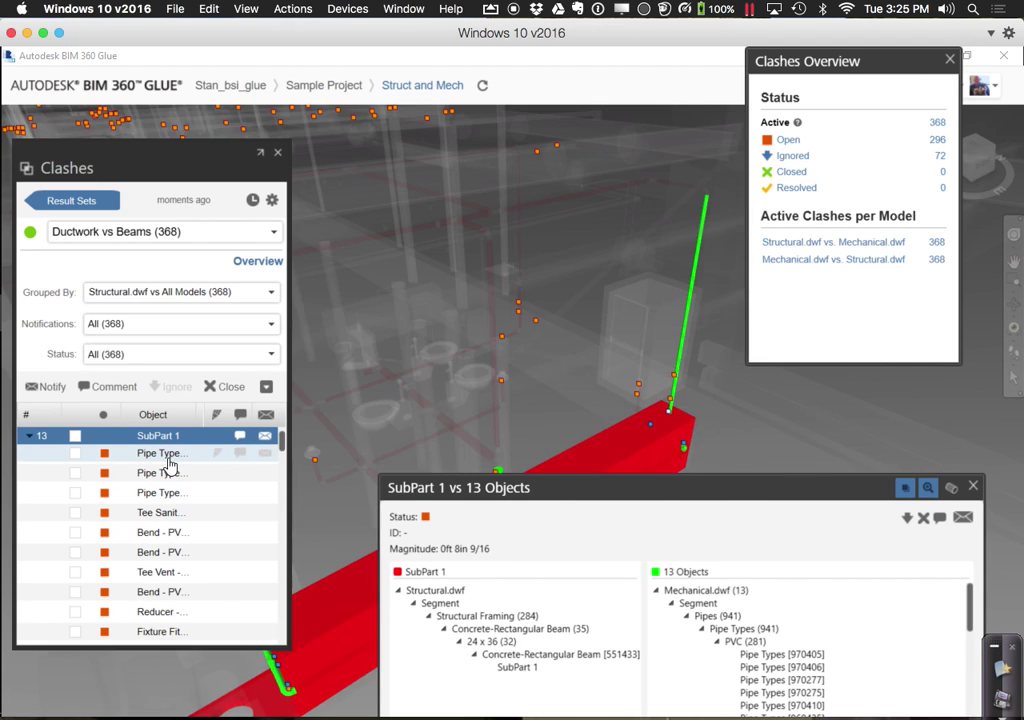
Inspect the Tee Sanitary, Tee Vent and Reducer clashes within the SubPart 1 group
{"action": "left_click_drag", "start_coordinate": [474, 488], "coordinate": [360, 95]}
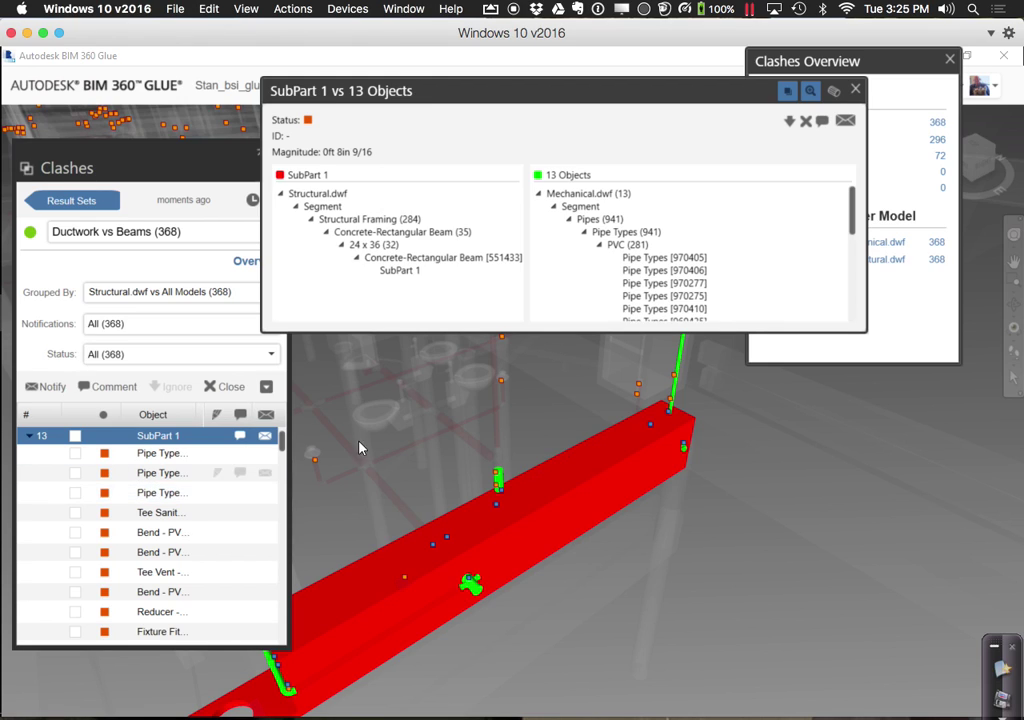
{"action": "scroll", "coordinate": [828, 239], "scroll_direction": "down", "scroll_amount": 1}
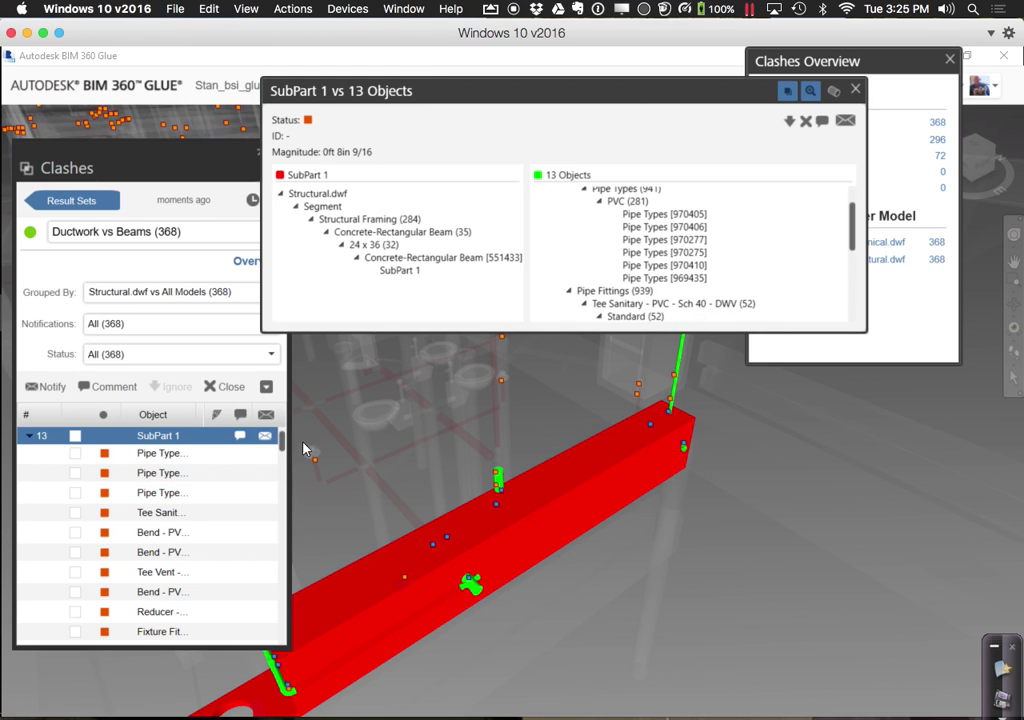
{"action": "left_click", "coordinate": [155, 513]}
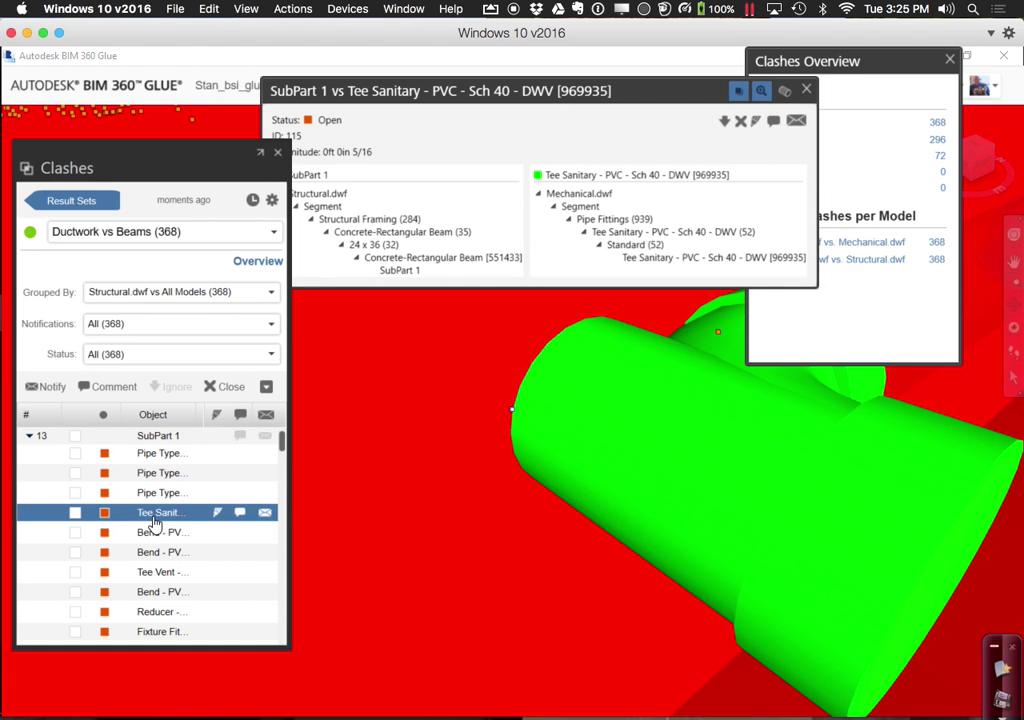
{"action": "left_click", "coordinate": [155, 572]}
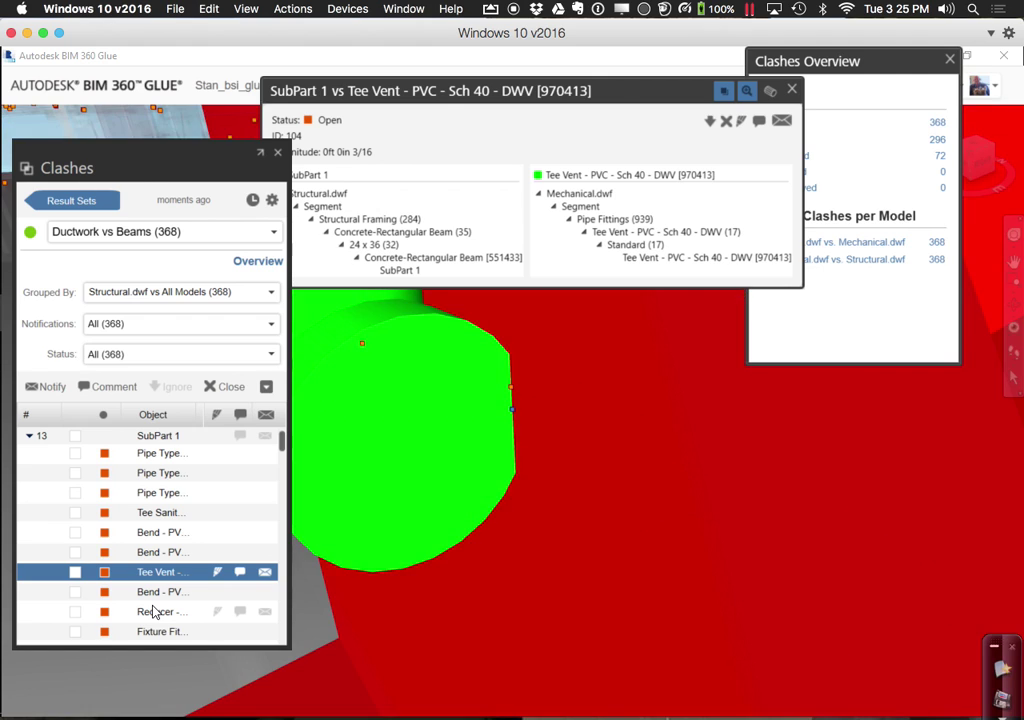
{"action": "left_click", "coordinate": [155, 612]}
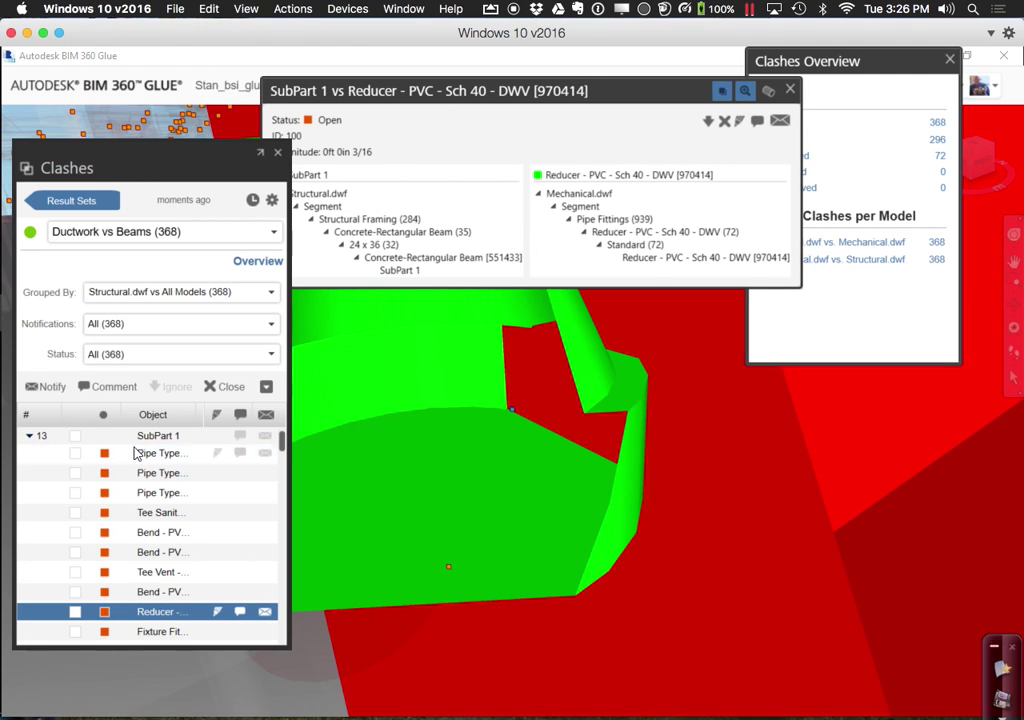
Check all 13 SubPart 1 clashes and display them together as SubPart 1 vs 13 Objects
{"action": "left_click", "coordinate": [75, 437]}
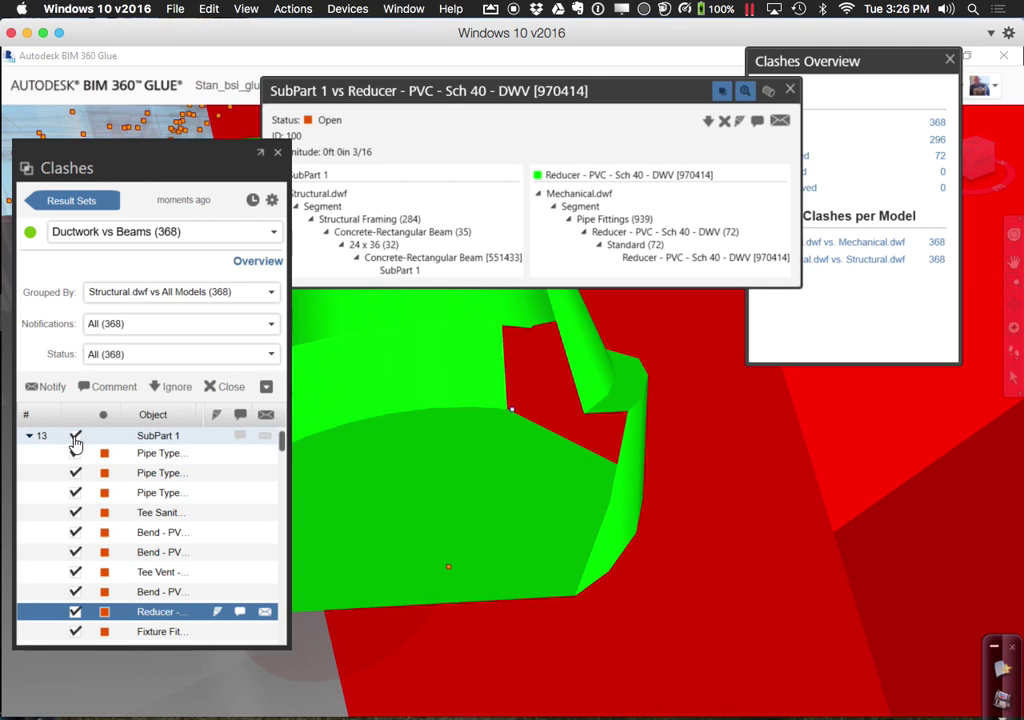
{"action": "left_click", "coordinate": [262, 440]}
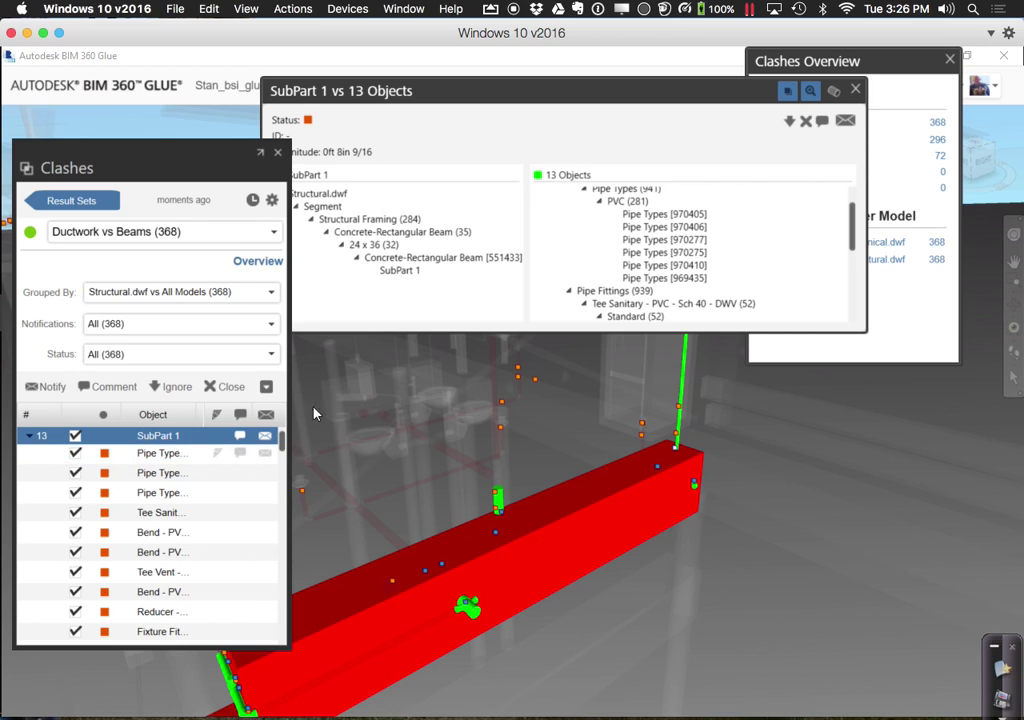
Open Notify Project Members for the checked clashes and leave the message field empty
{"action": "left_click", "coordinate": [47, 390]}
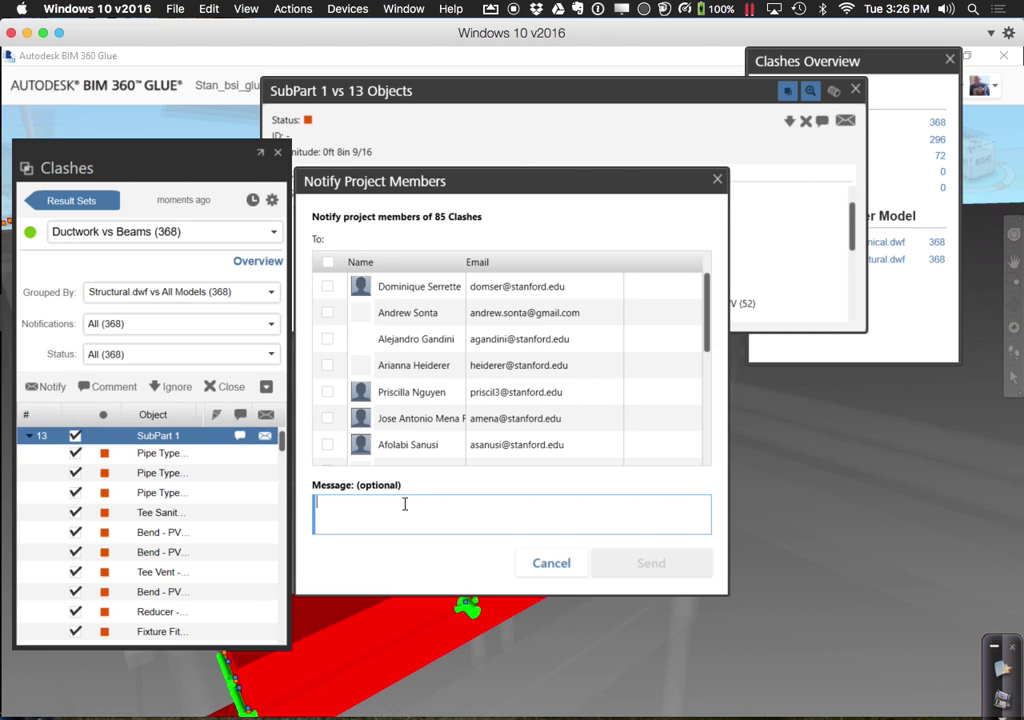
{"action": "type", "text": "gustavo"}
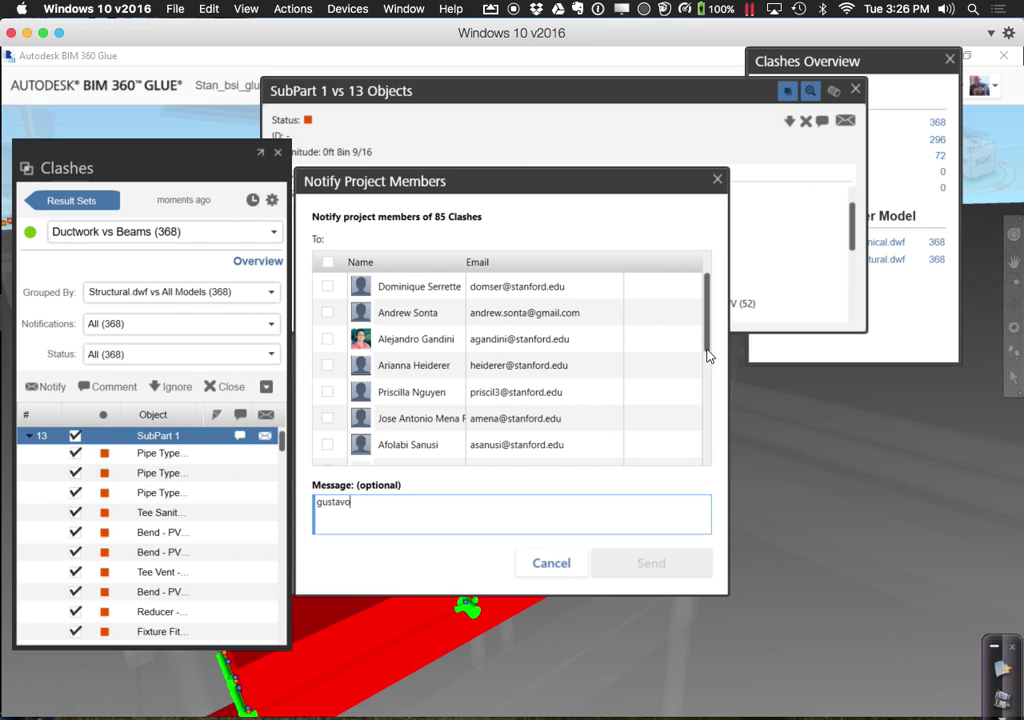
{"action": "double_click", "coordinate": [441, 502]}
{"action": "key", "text": "BackSpace"}
Tick one project member as recipient and send the clash notification
{"action": "scroll", "coordinate": [432, 344], "scroll_direction": "down", "scroll_amount": 3}
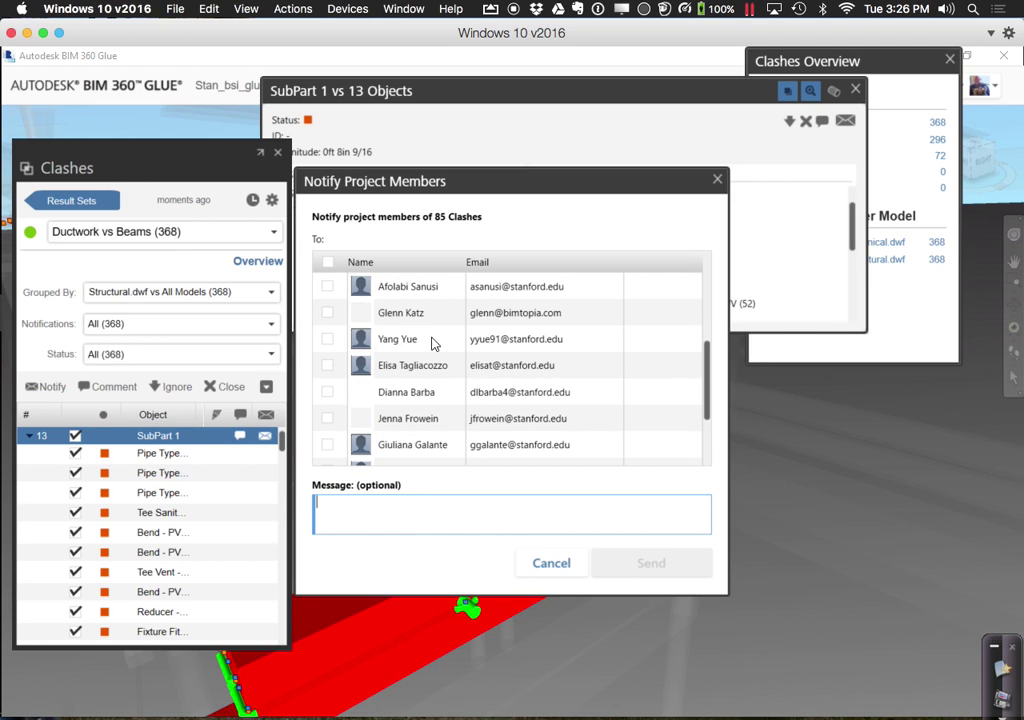
{"action": "scroll", "coordinate": [432, 344], "scroll_direction": "down", "scroll_amount": 2}
{"action": "scroll", "coordinate": [432, 344], "scroll_direction": "up", "scroll_amount": 2}
{"action": "scroll", "coordinate": [432, 344], "scroll_direction": "down", "scroll_amount": 2}
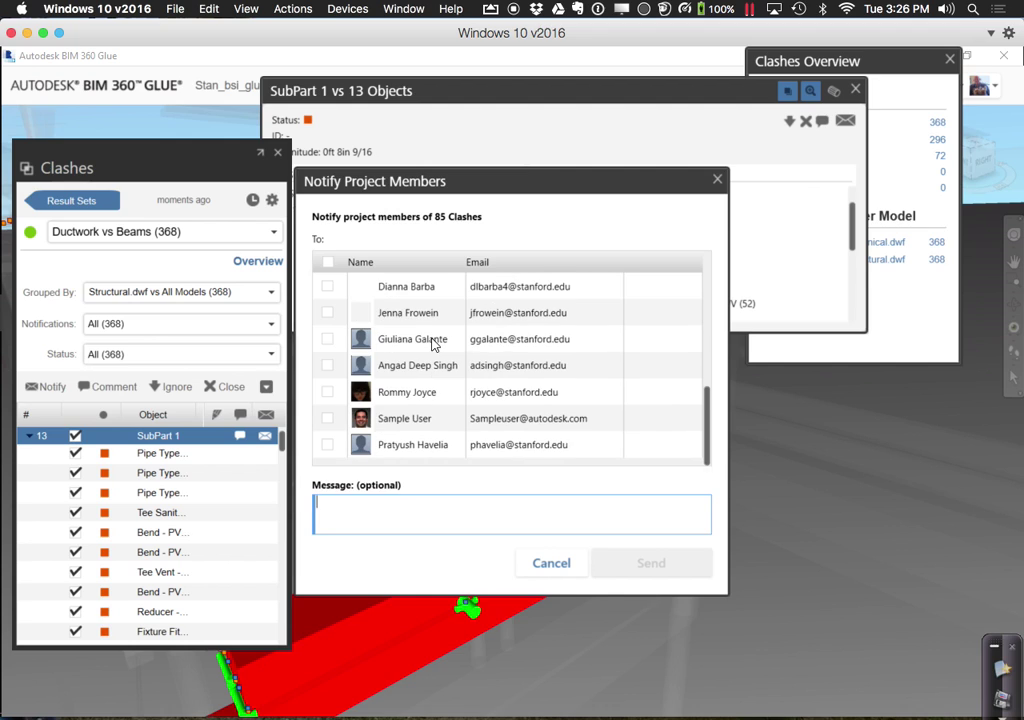
{"action": "scroll", "coordinate": [432, 344], "scroll_direction": "up", "scroll_amount": 5}
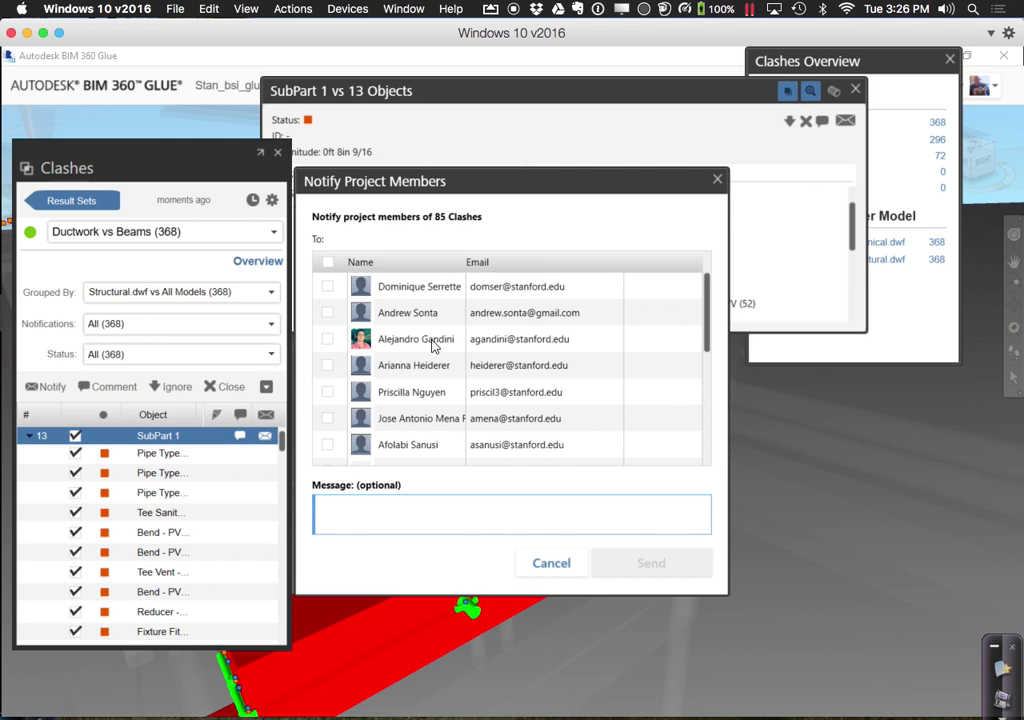
{"action": "scroll", "coordinate": [432, 348], "scroll_direction": "down", "scroll_amount": 5}
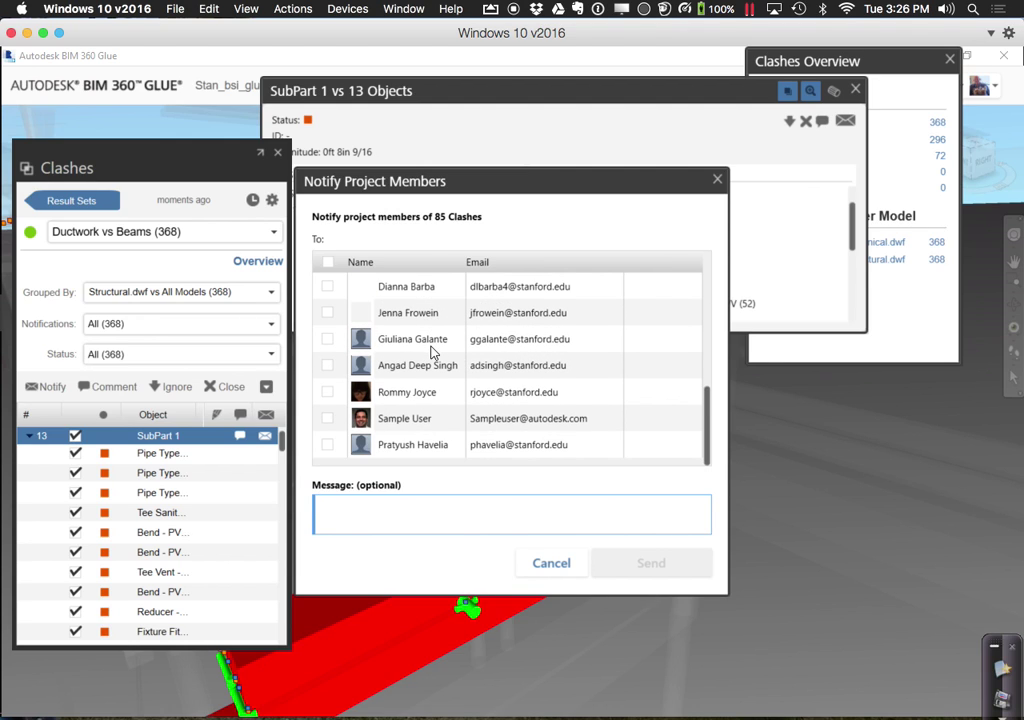
{"action": "scroll", "coordinate": [447, 412], "scroll_direction": "up", "scroll_amount": 3}
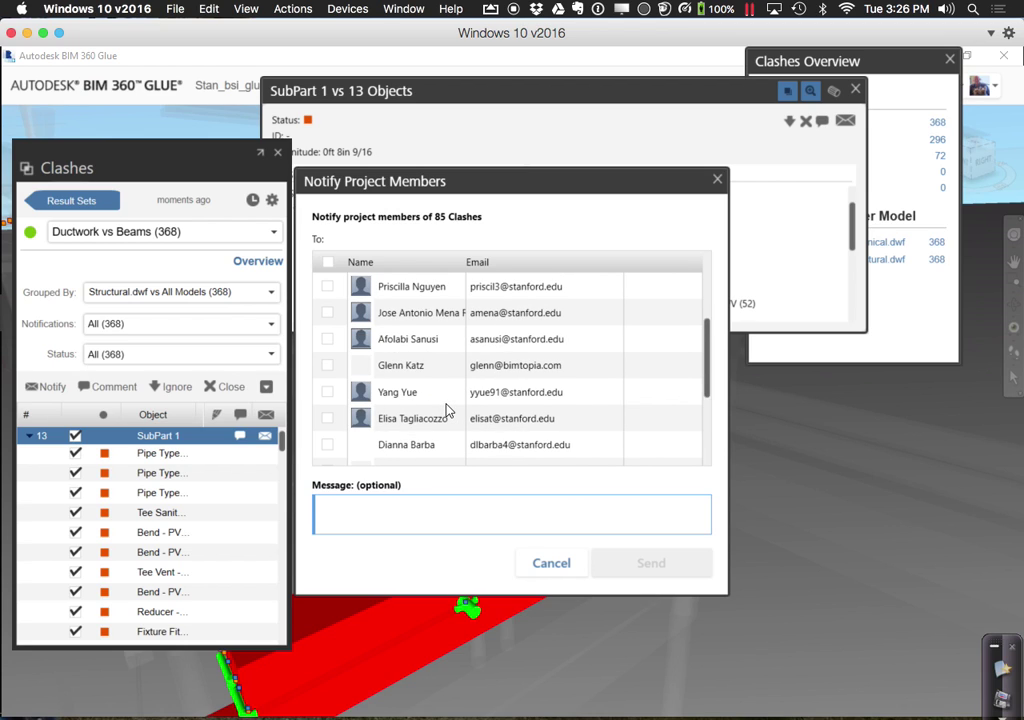
{"action": "scroll", "coordinate": [447, 412], "scroll_direction": "down", "scroll_amount": 3}
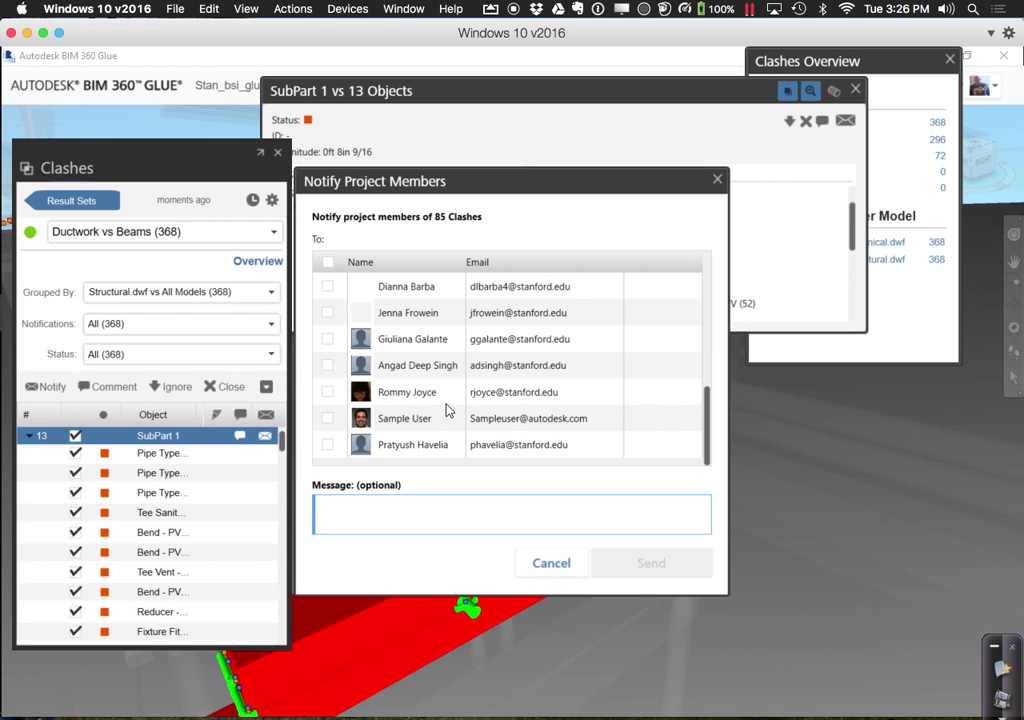
{"action": "left_click", "coordinate": [425, 443]}
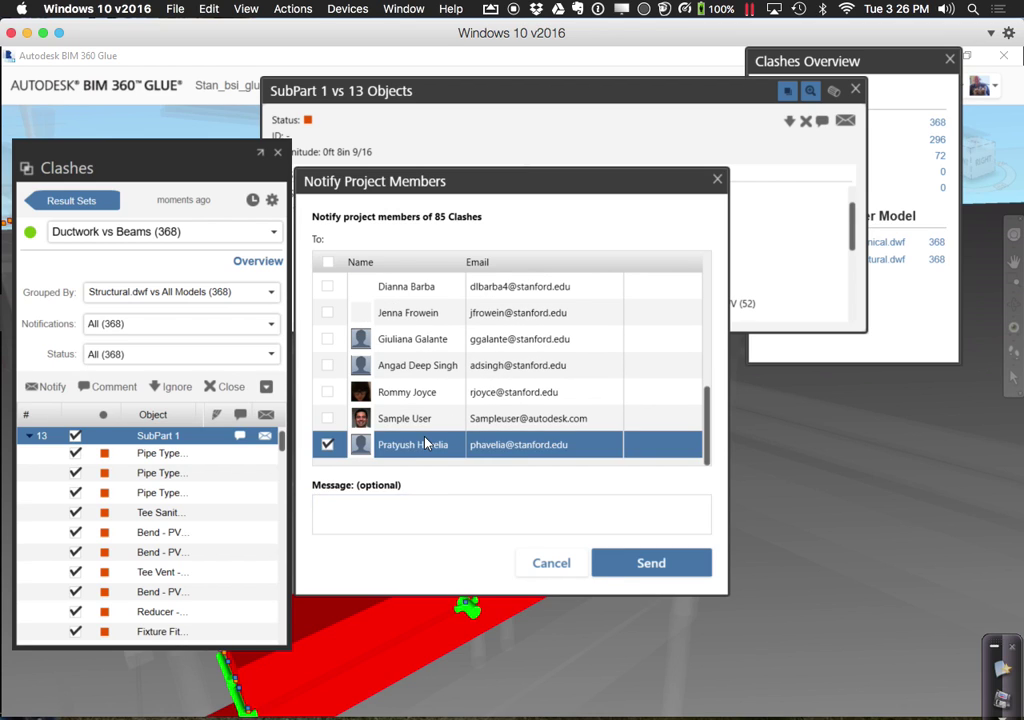
{"action": "left_click", "coordinate": [663, 568]}
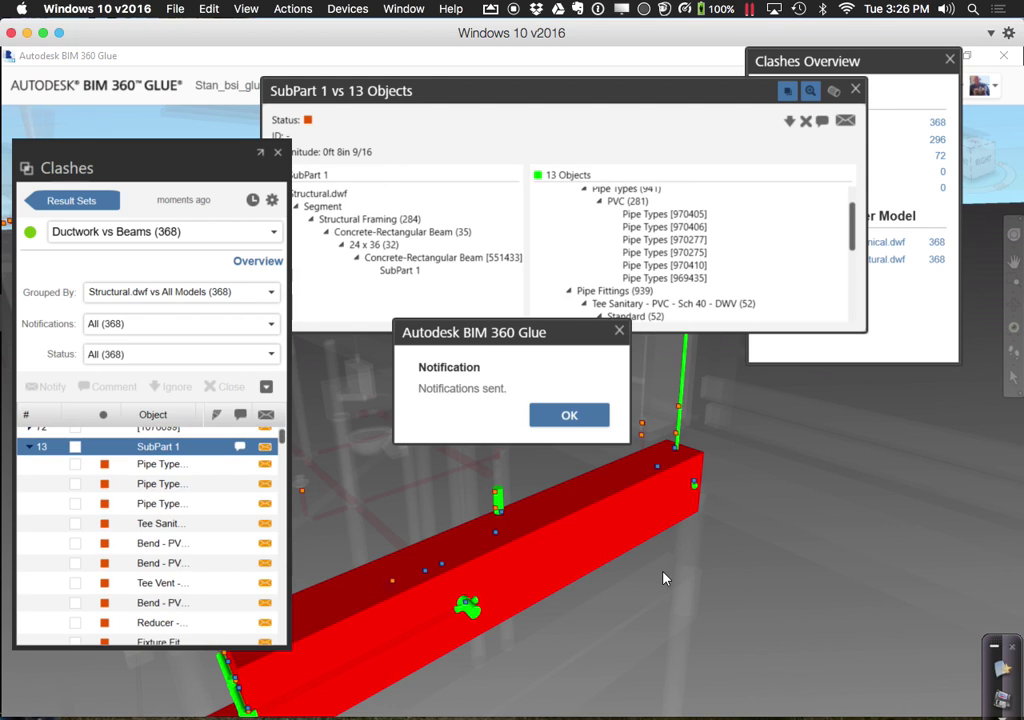
Inspect the LH-Series Bar Joist clashes with Round Ducts [921285], [919109] and Round Endcap [919609]
{"action": "left_click", "coordinate": [566, 414]}
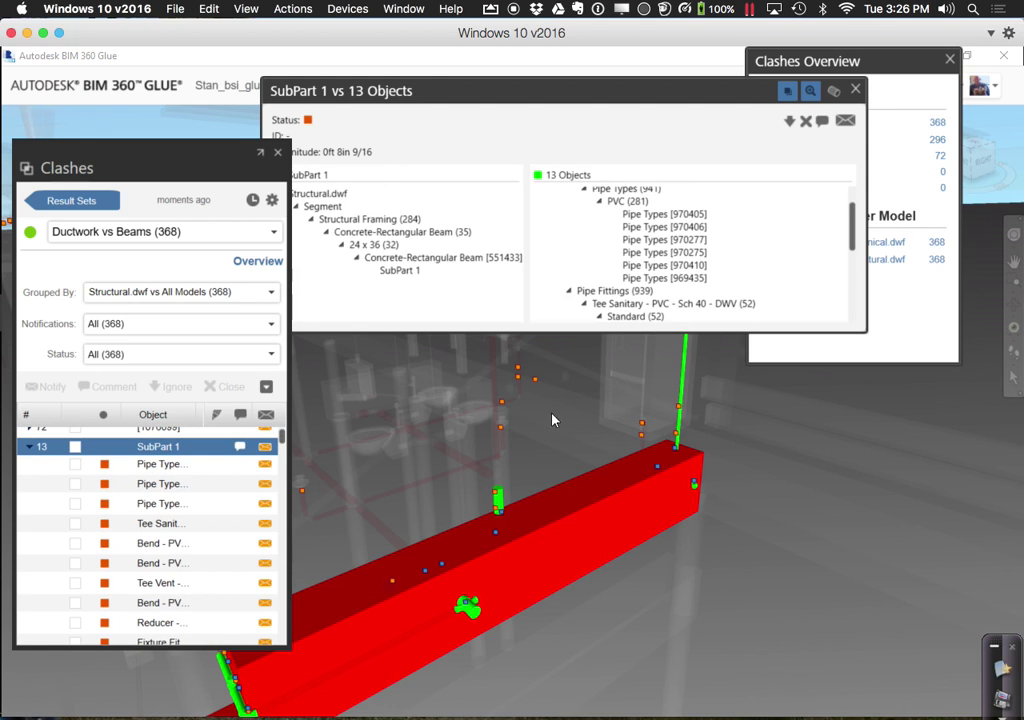
{"action": "scroll", "coordinate": [35, 445], "scroll_direction": "down", "scroll_amount": 1}
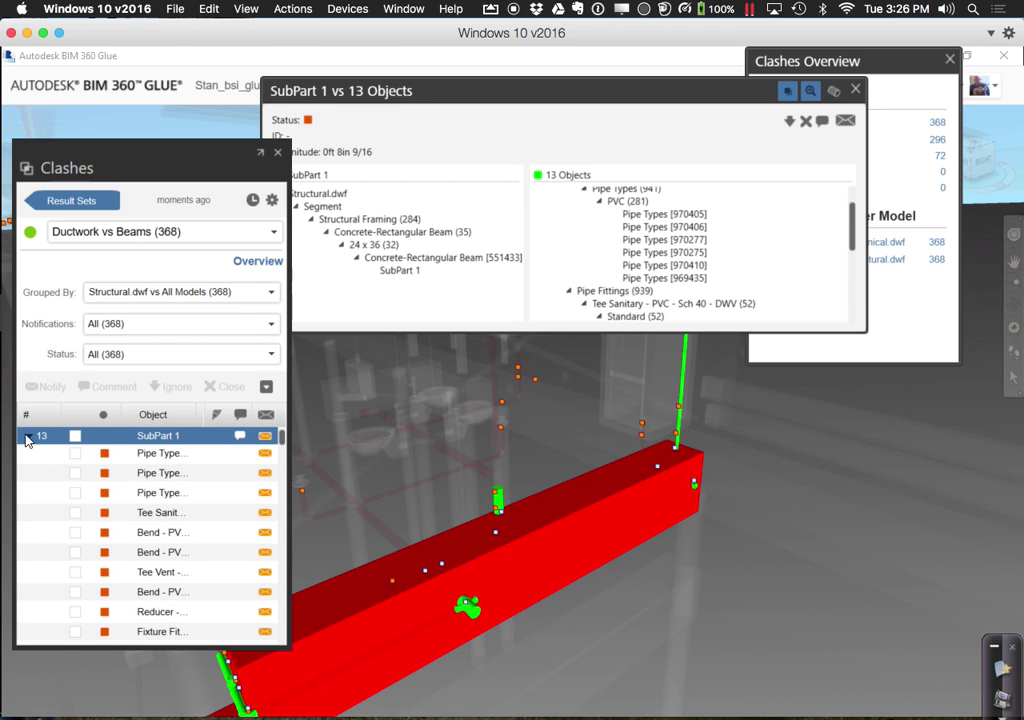
{"action": "left_click", "coordinate": [29, 436]}
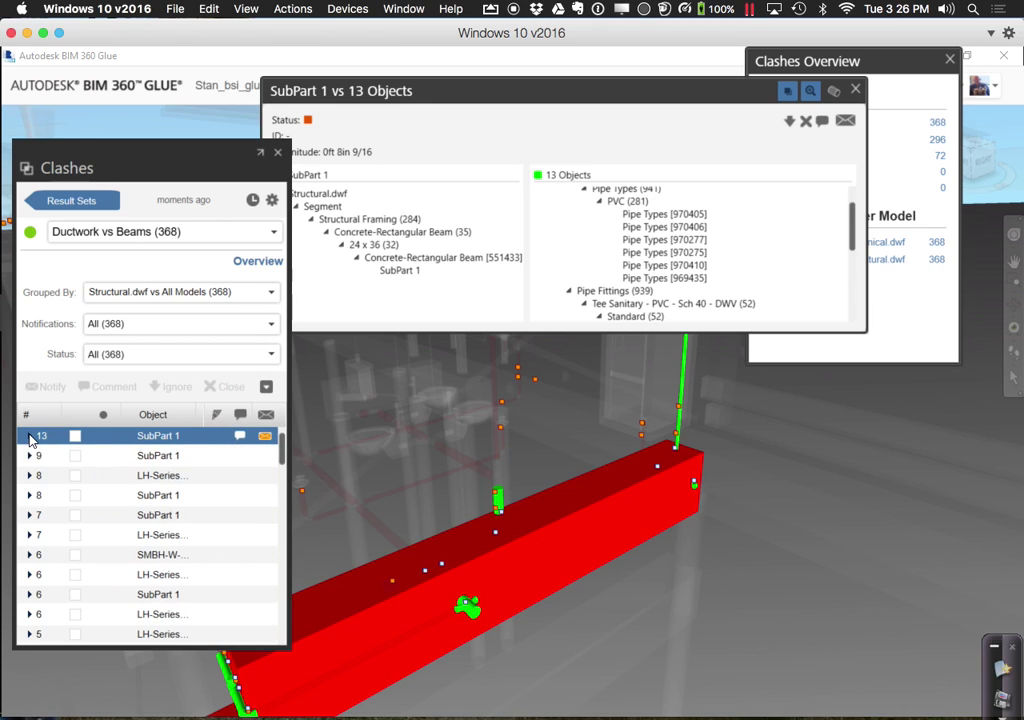
{"action": "left_click", "coordinate": [162, 576]}
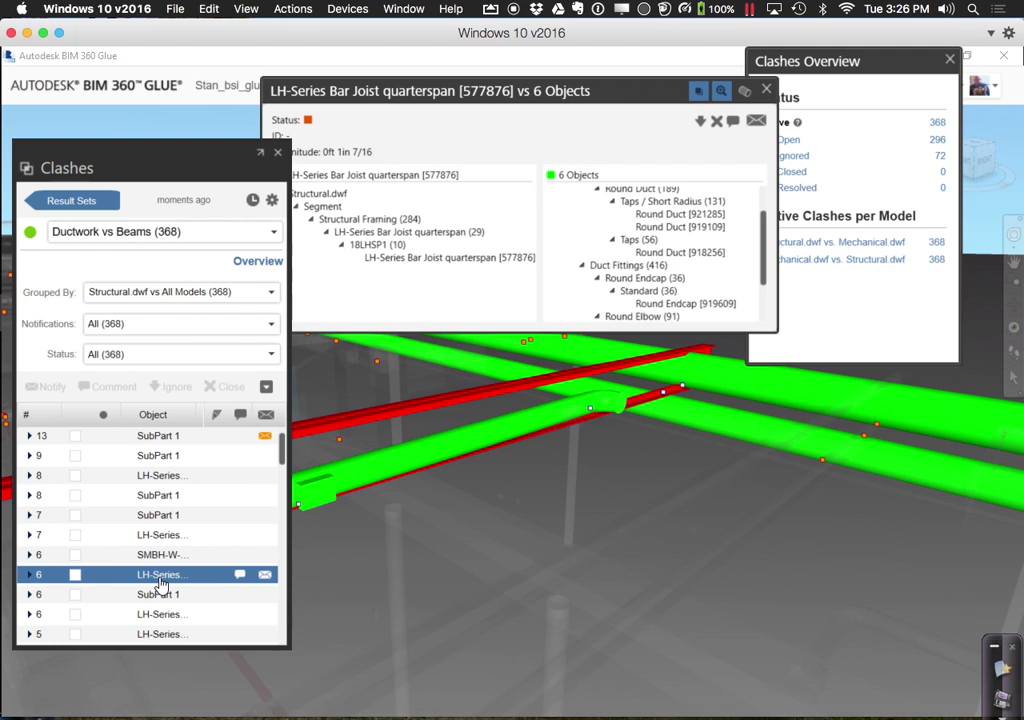
{"action": "left_click", "coordinate": [29, 576]}
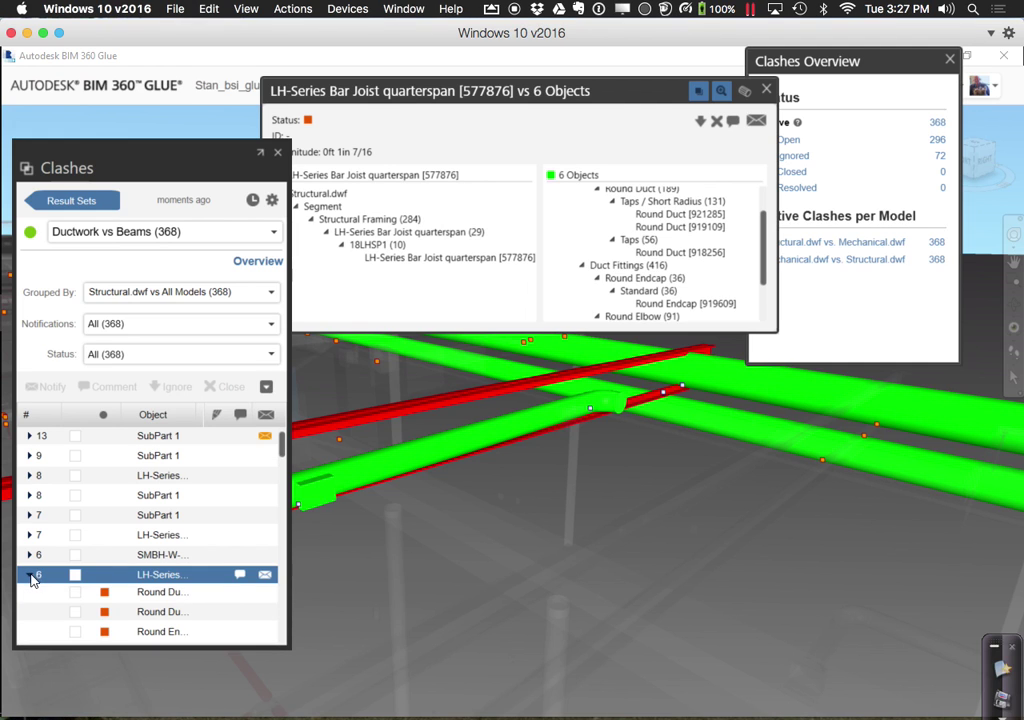
{"action": "left_click", "coordinate": [131, 594]}
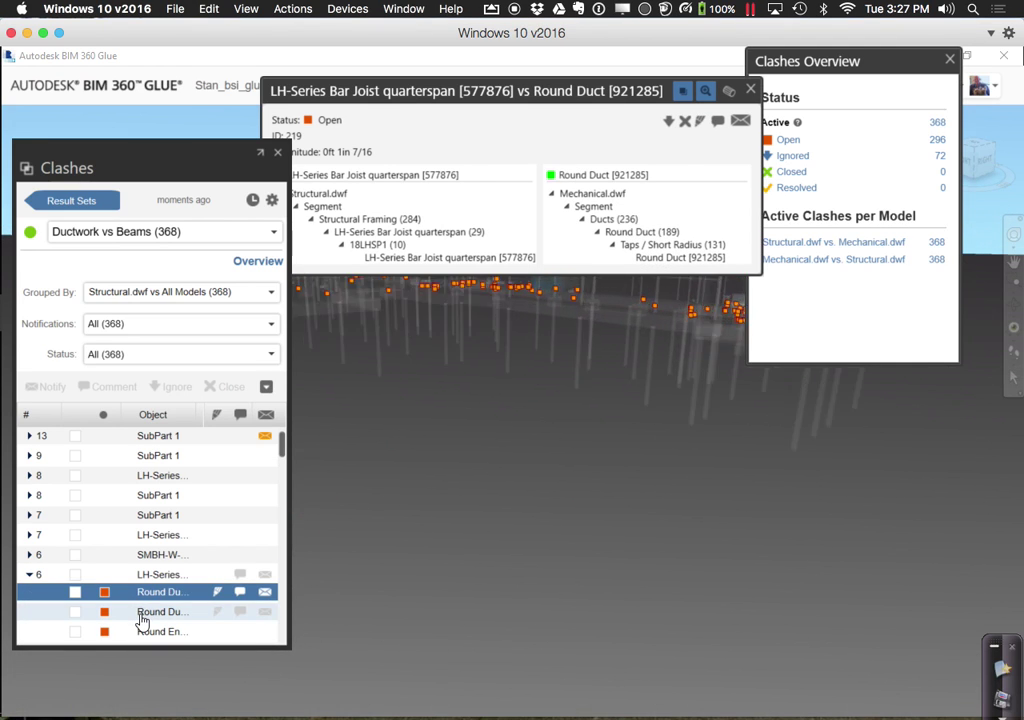
{"action": "left_click", "coordinate": [141, 617]}
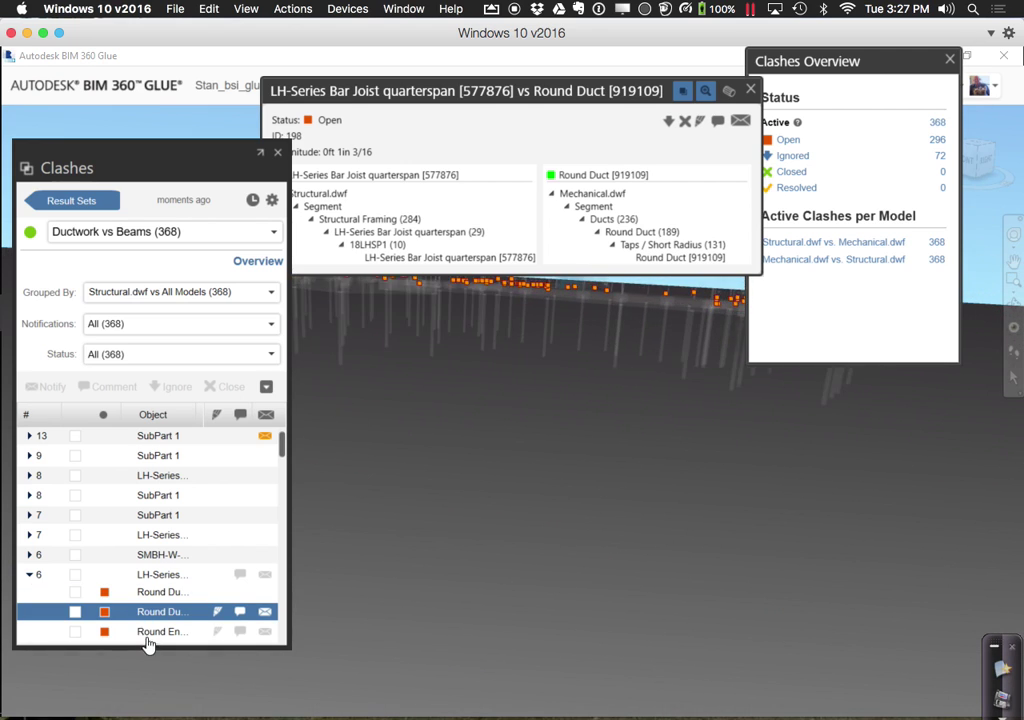
{"action": "left_click", "coordinate": [147, 634]}
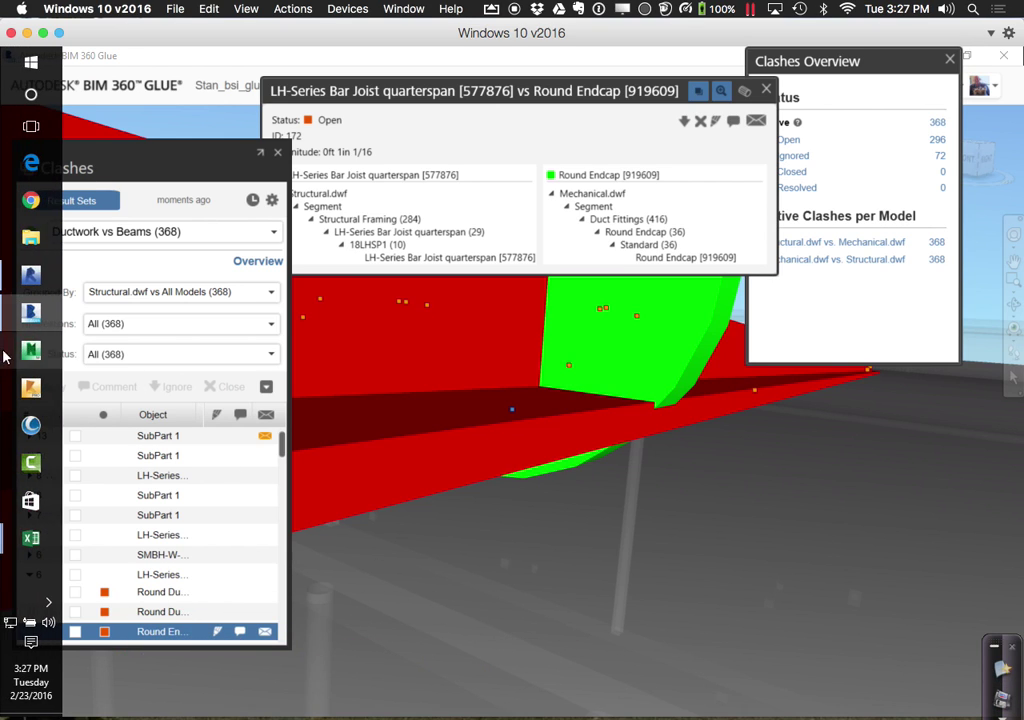
Switch to Revit and launch Clash Pinpoint from the Add-Ins tab's BIM 360 panel
{"action": "left_click", "coordinate": [22, 220]}
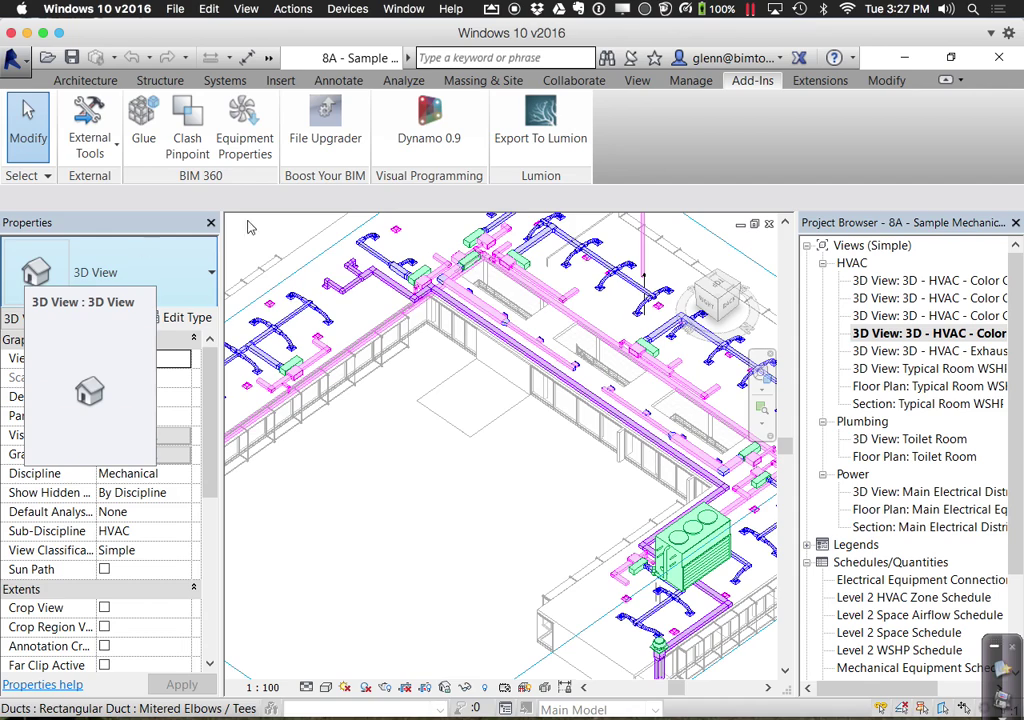
{"action": "left_click", "coordinate": [201, 129]}
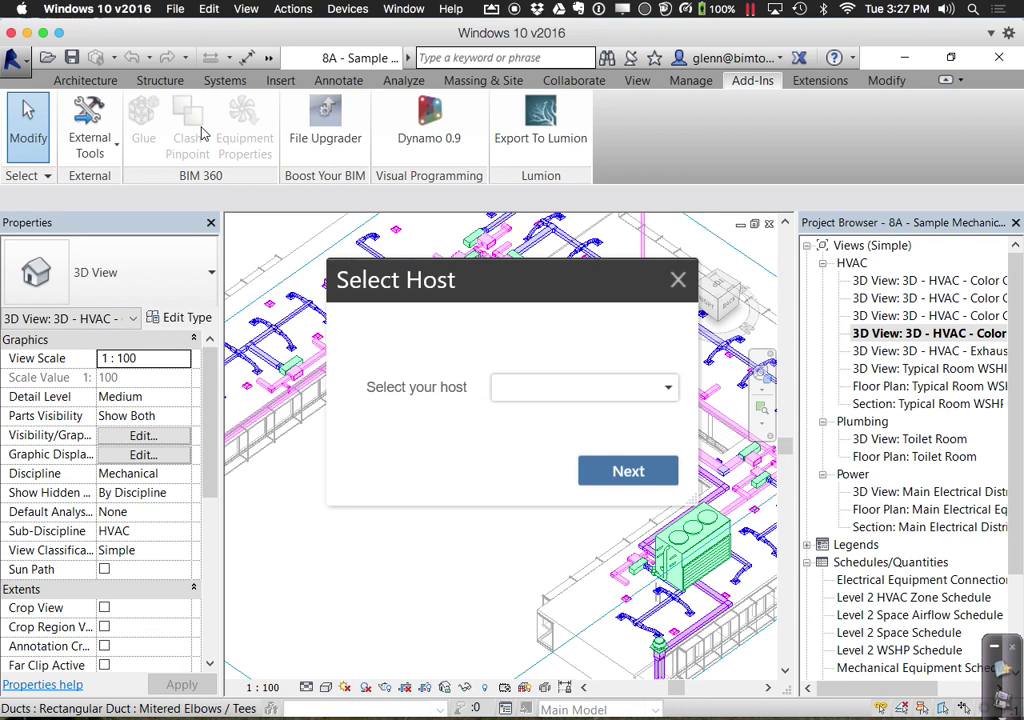
Connect Clash Pinpoint to the Stan_bsi_glue host, then close the Select Project picker
{"action": "left_click", "coordinate": [615, 395]}
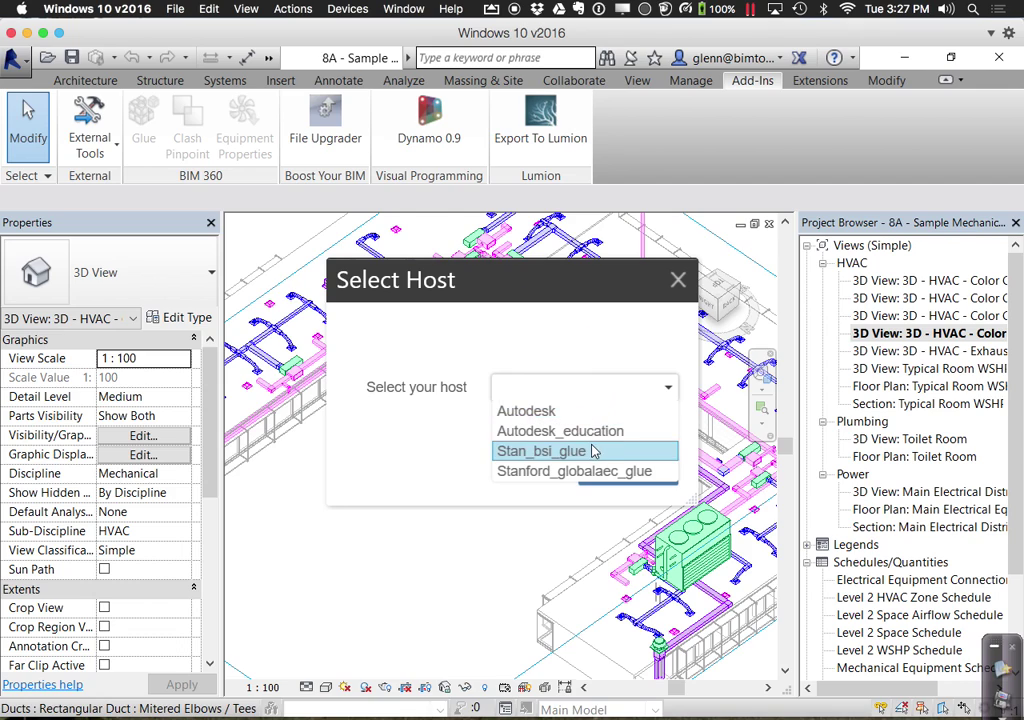
{"action": "left_click", "coordinate": [590, 516]}
{"action": "left_click", "coordinate": [608, 472]}
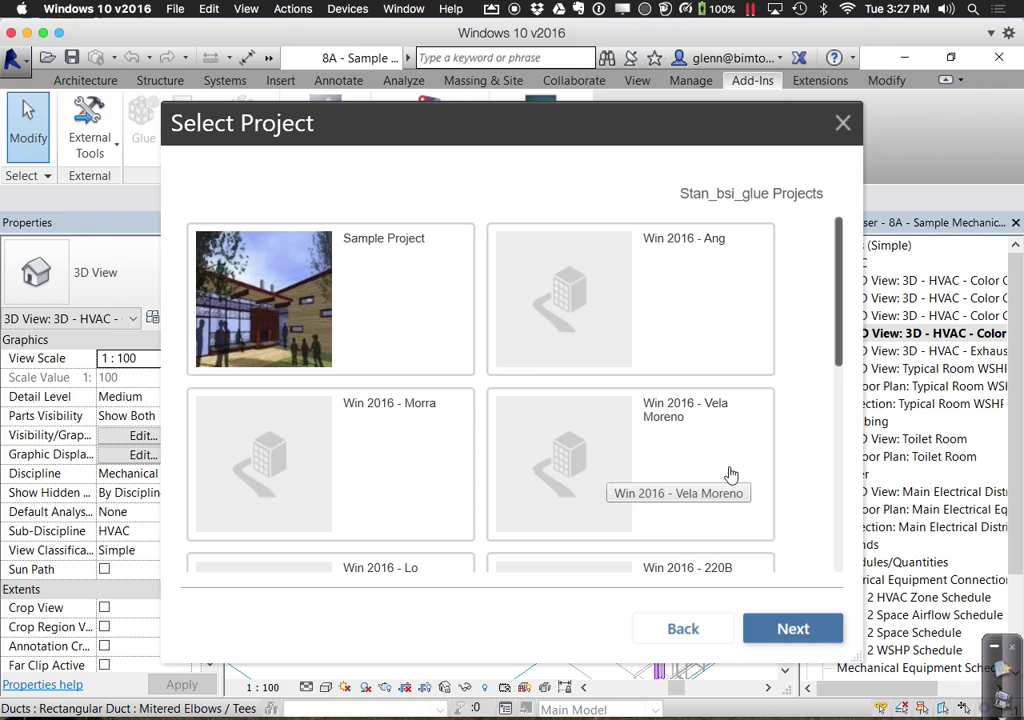
{"action": "left_click", "coordinate": [843, 123]}
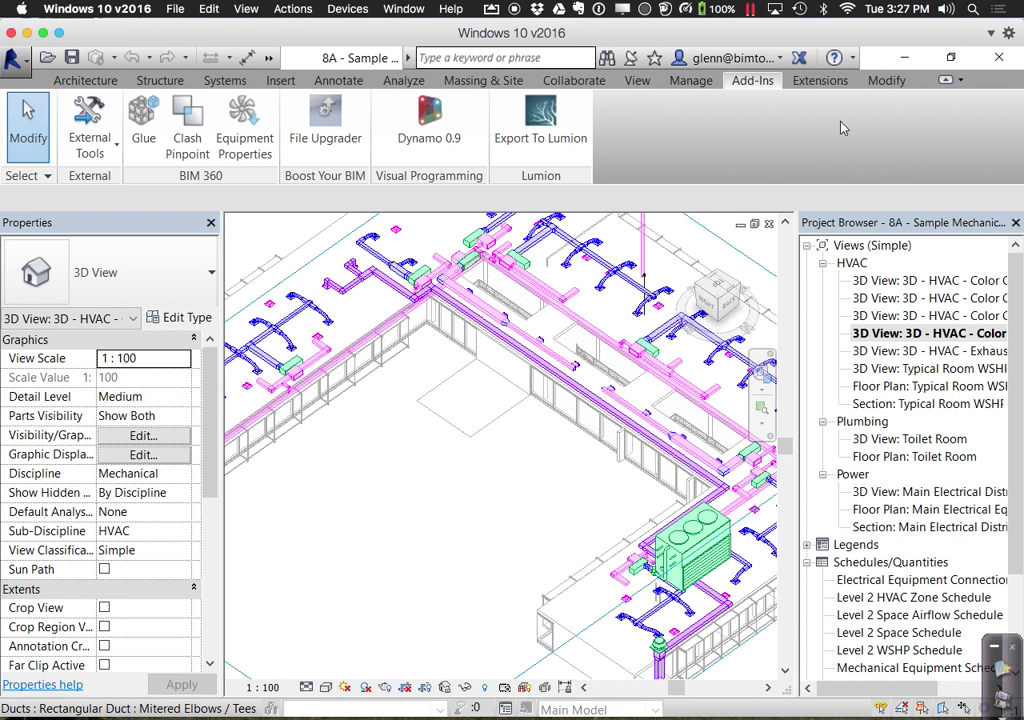